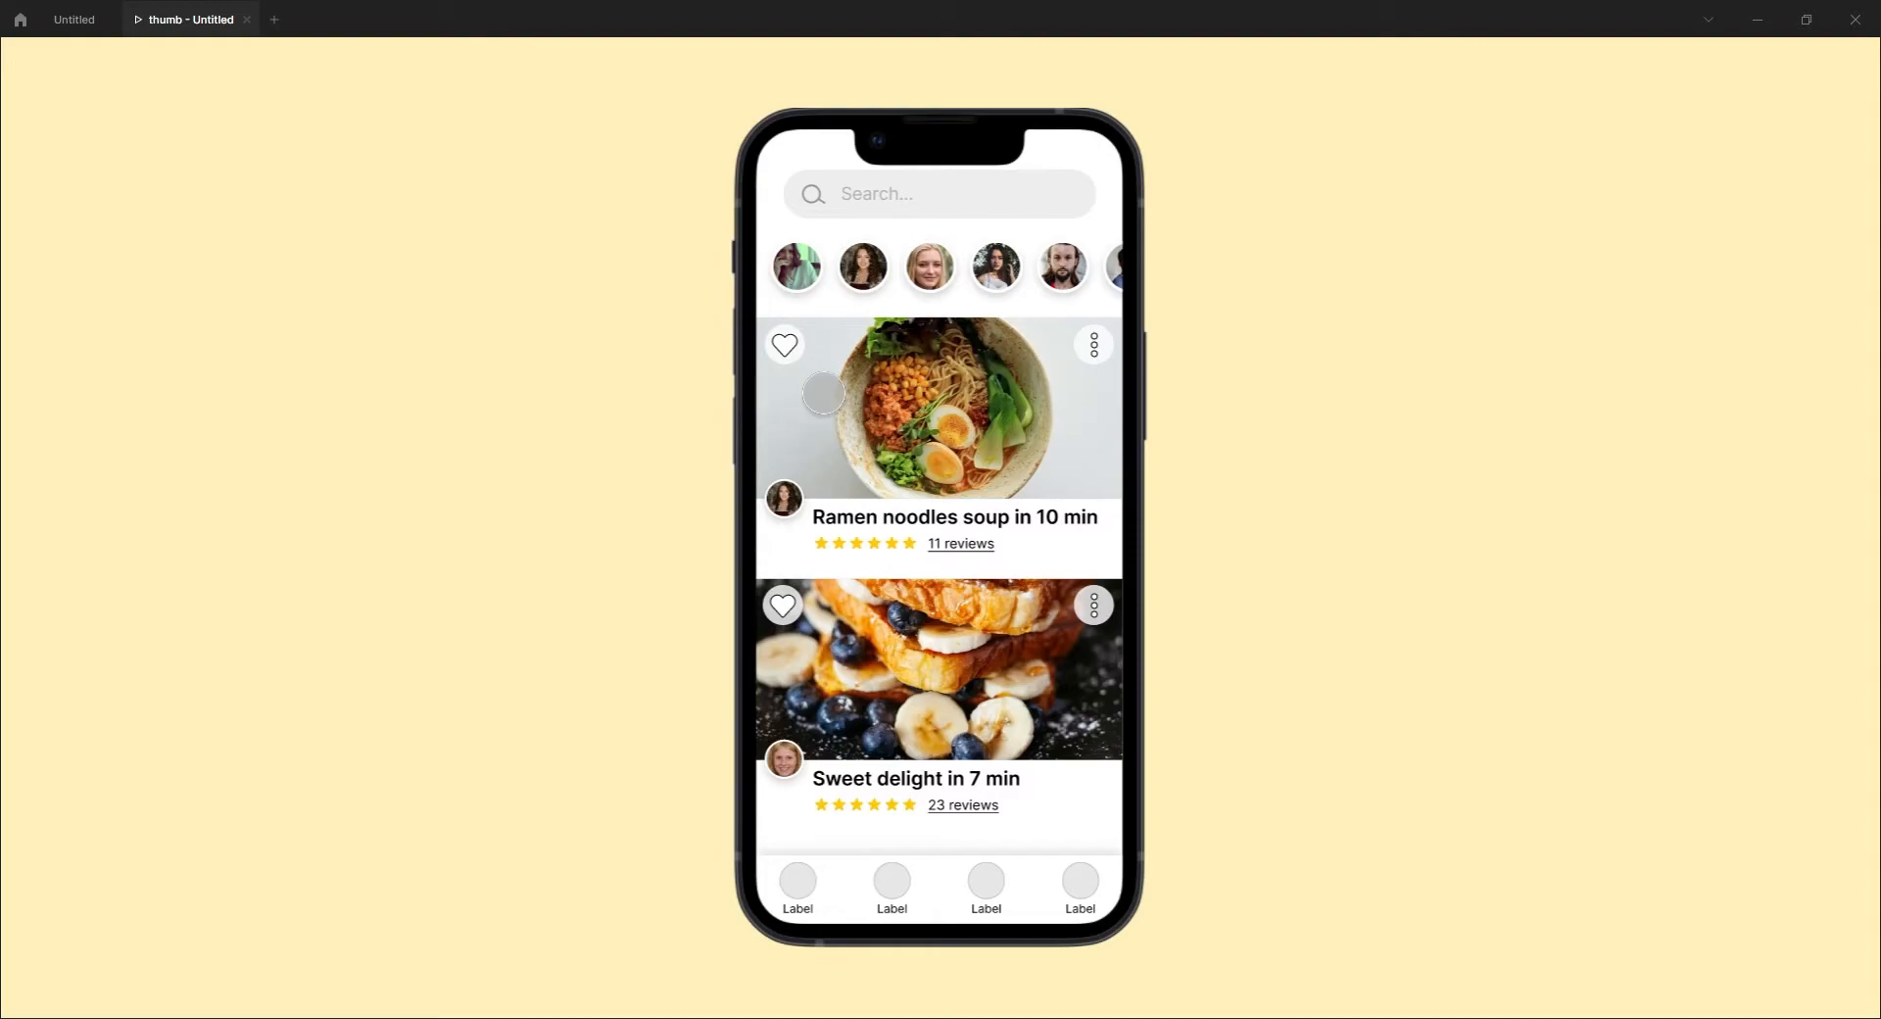
Test the like interaction on the Ramen noodles soup card by toggling its heart on and off repeatedly.
click(785, 345)
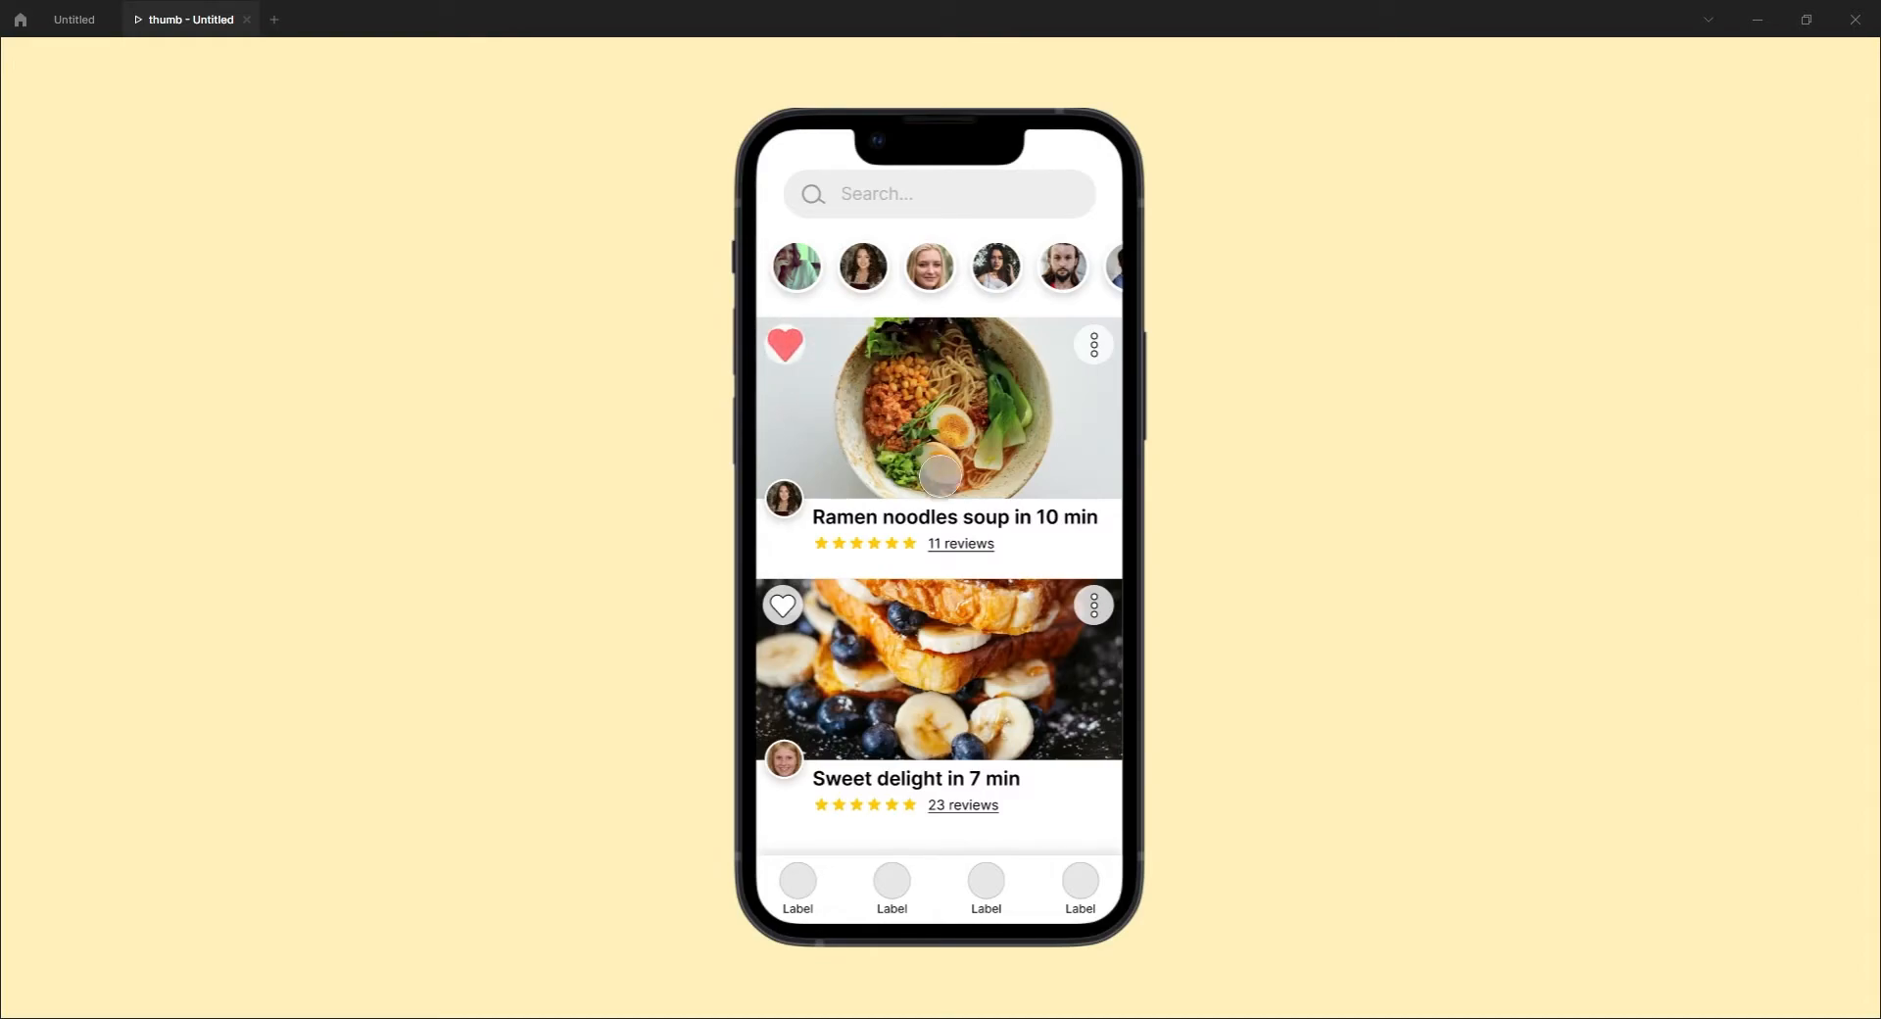
click(788, 347)
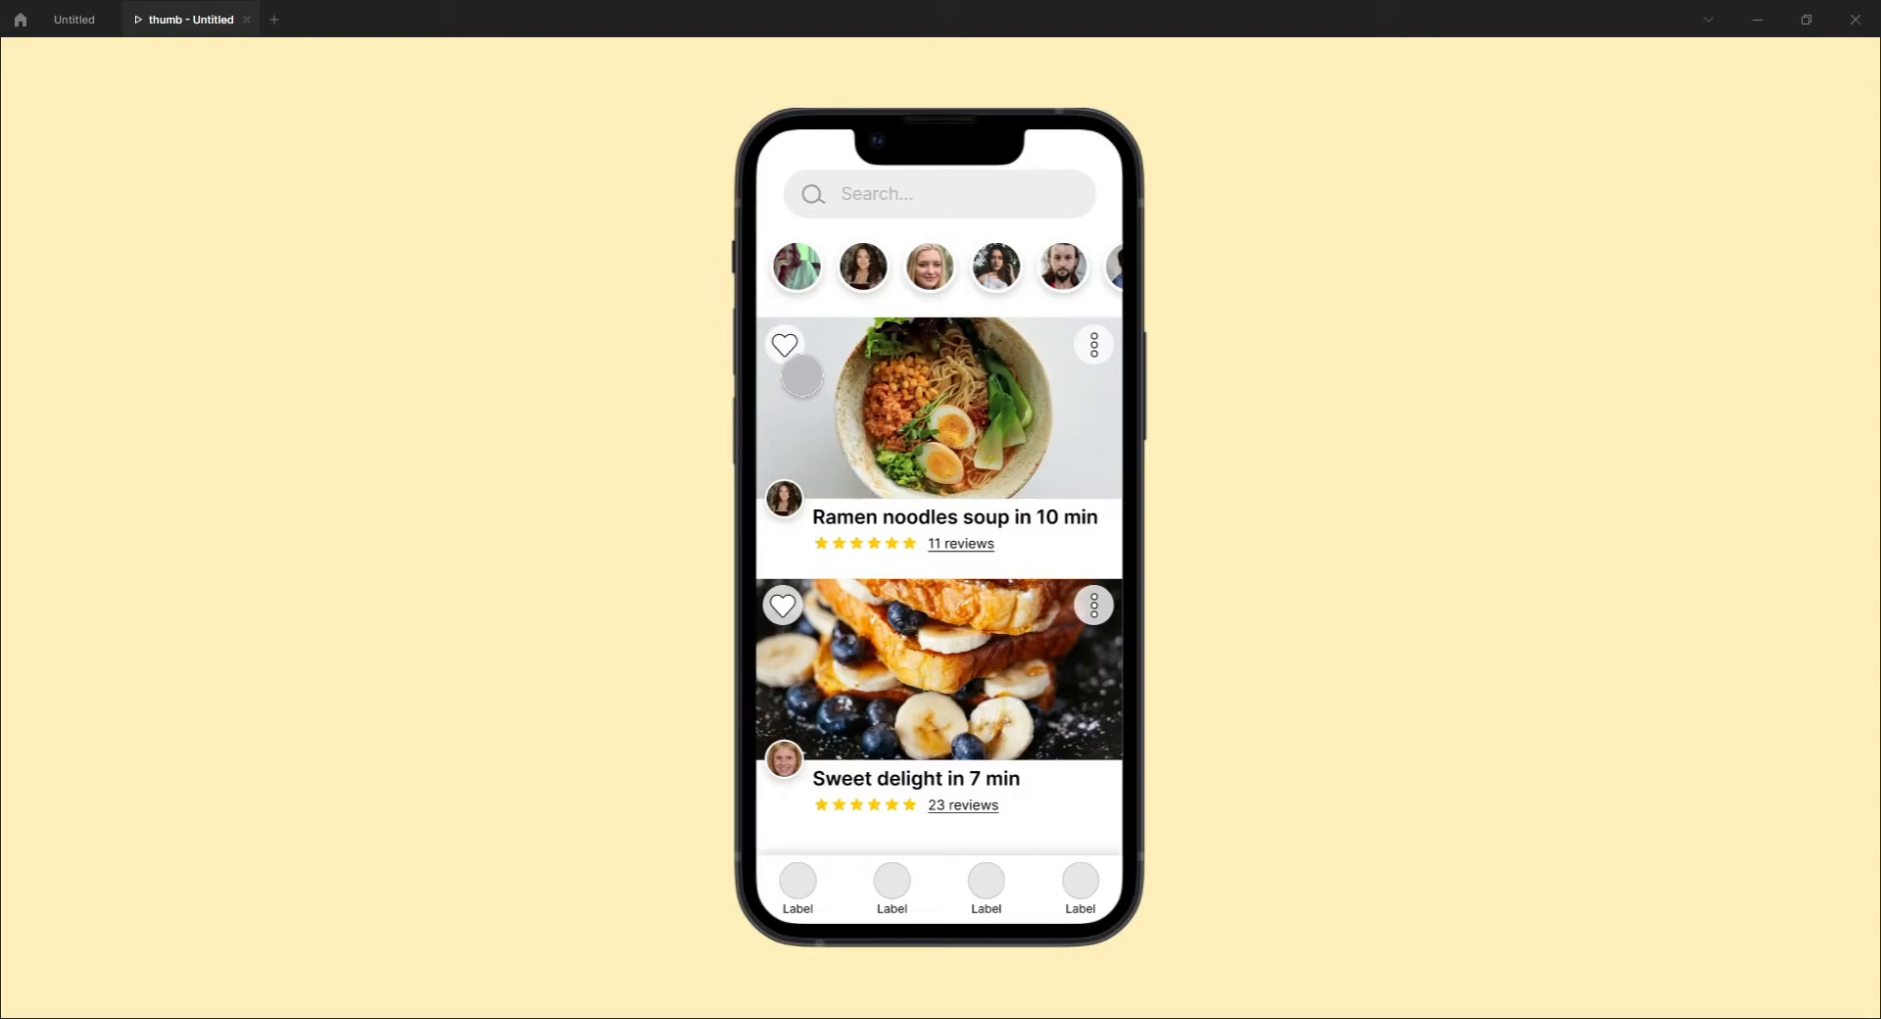
click(788, 349)
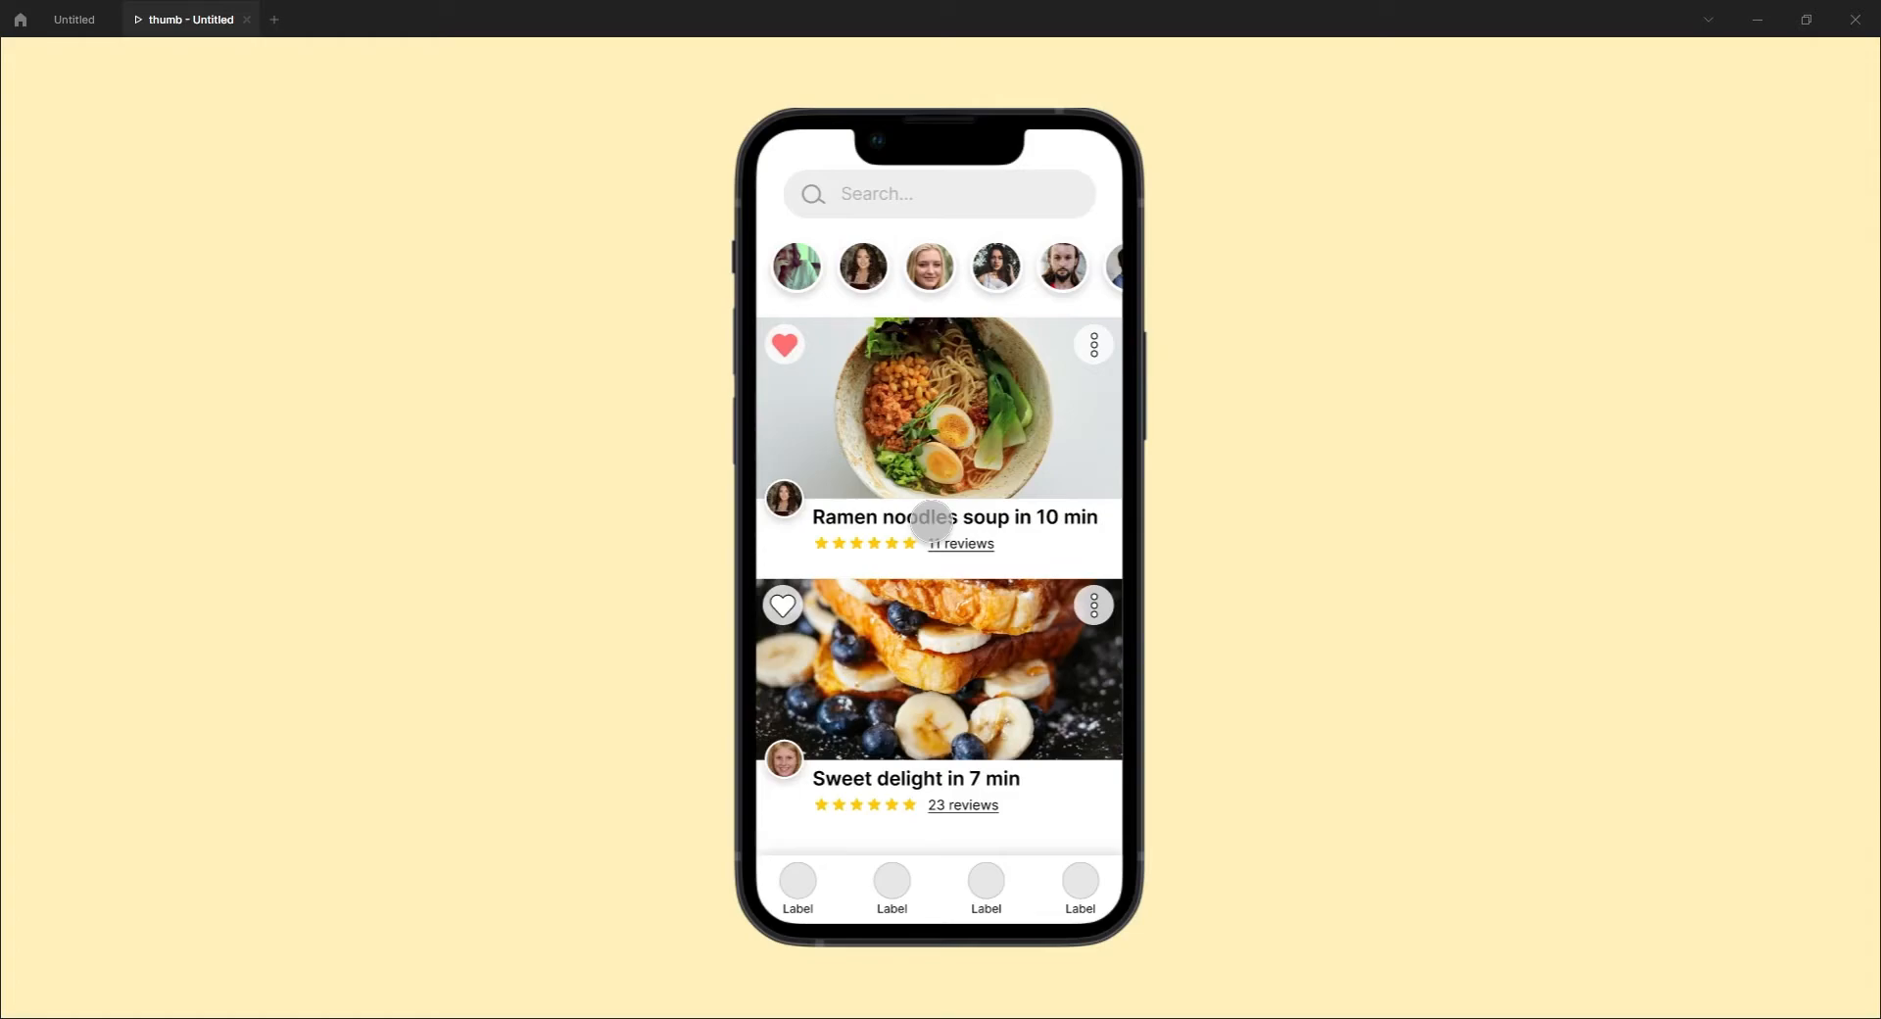
click(788, 350)
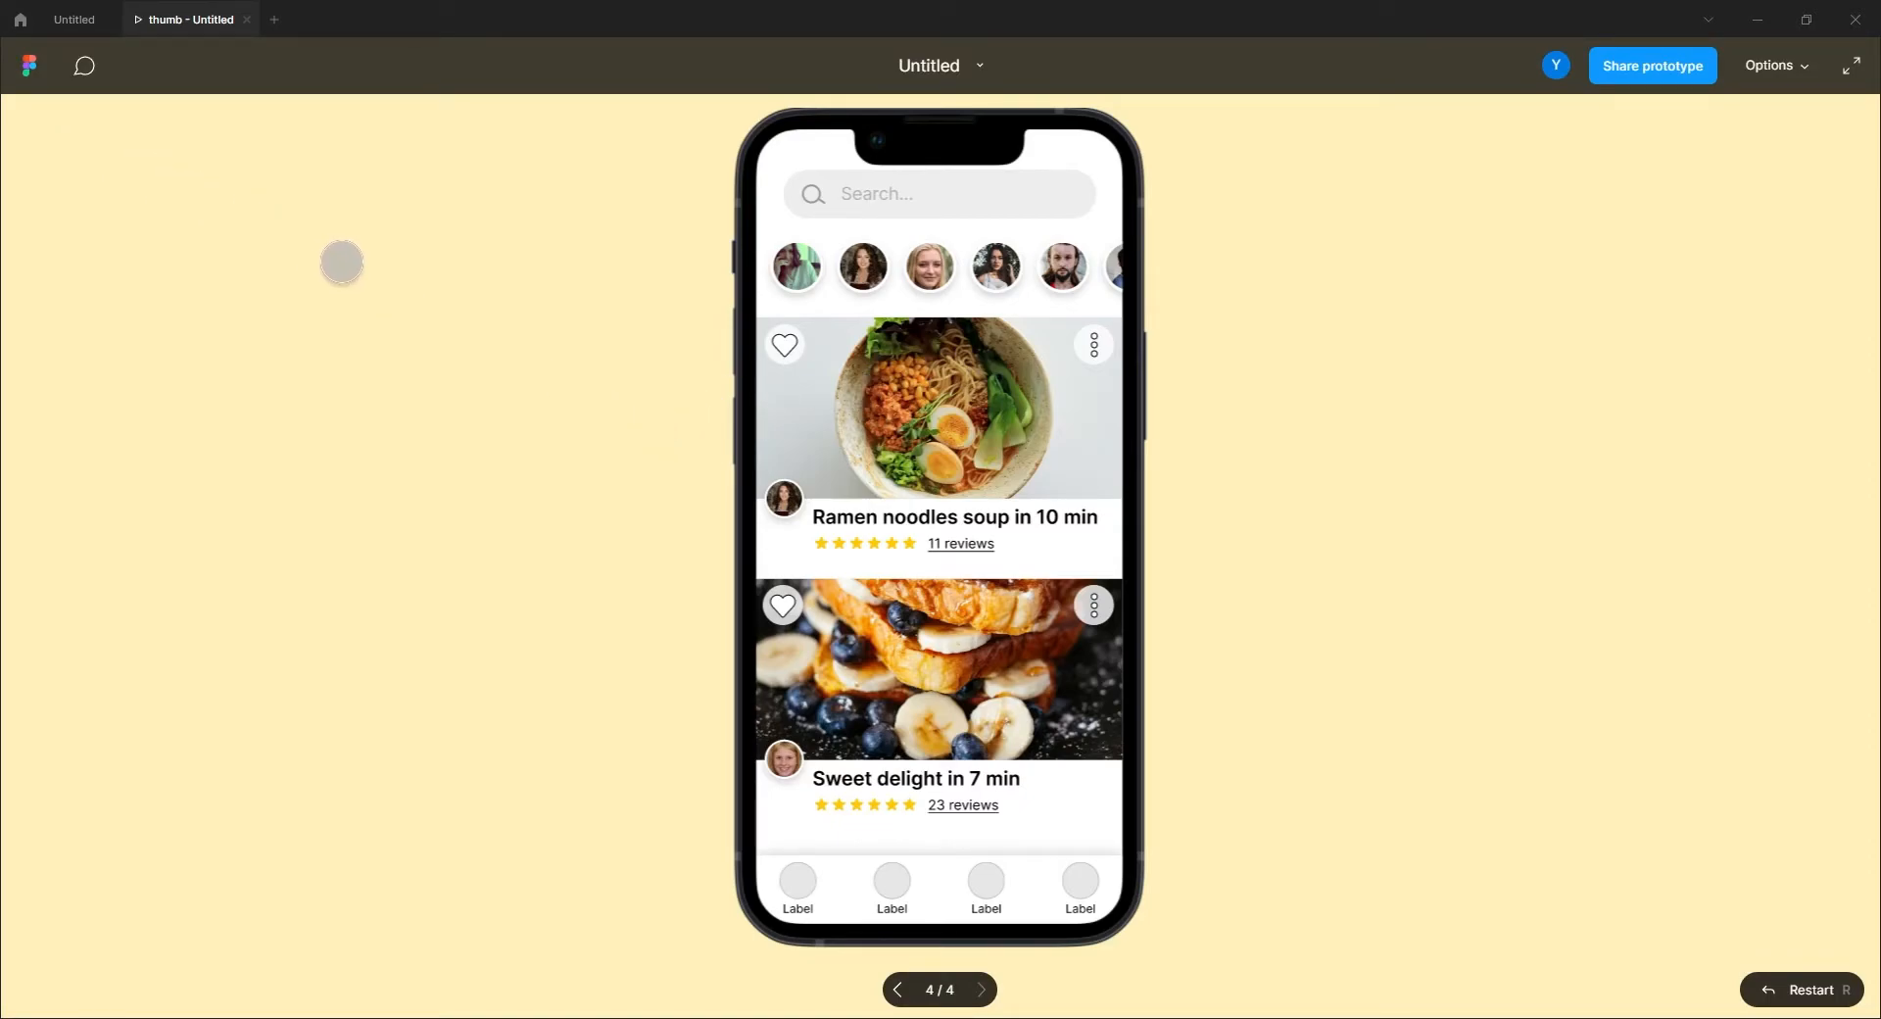
Switch to the Untitled design file and examine the recipe cards in Frame 45 and the loose heart icon beneath it.
click(76, 22)
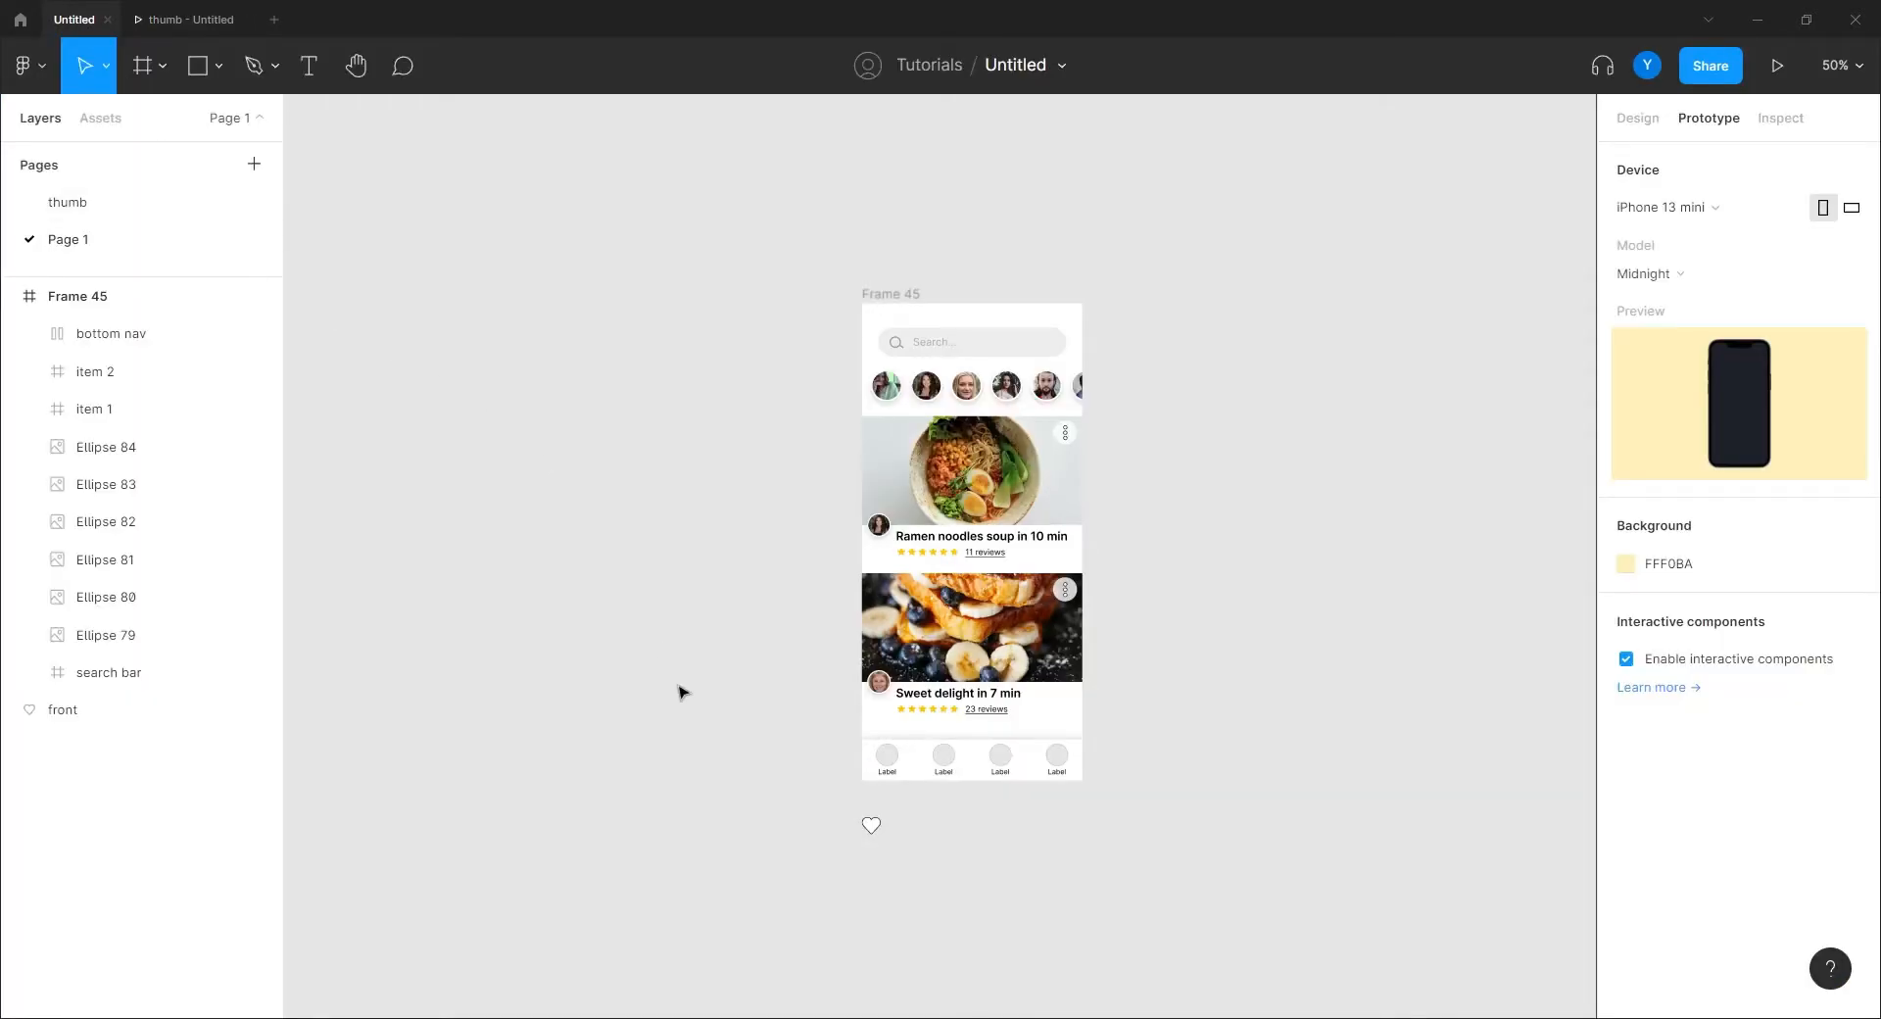
scroll(683, 692, down, 3)
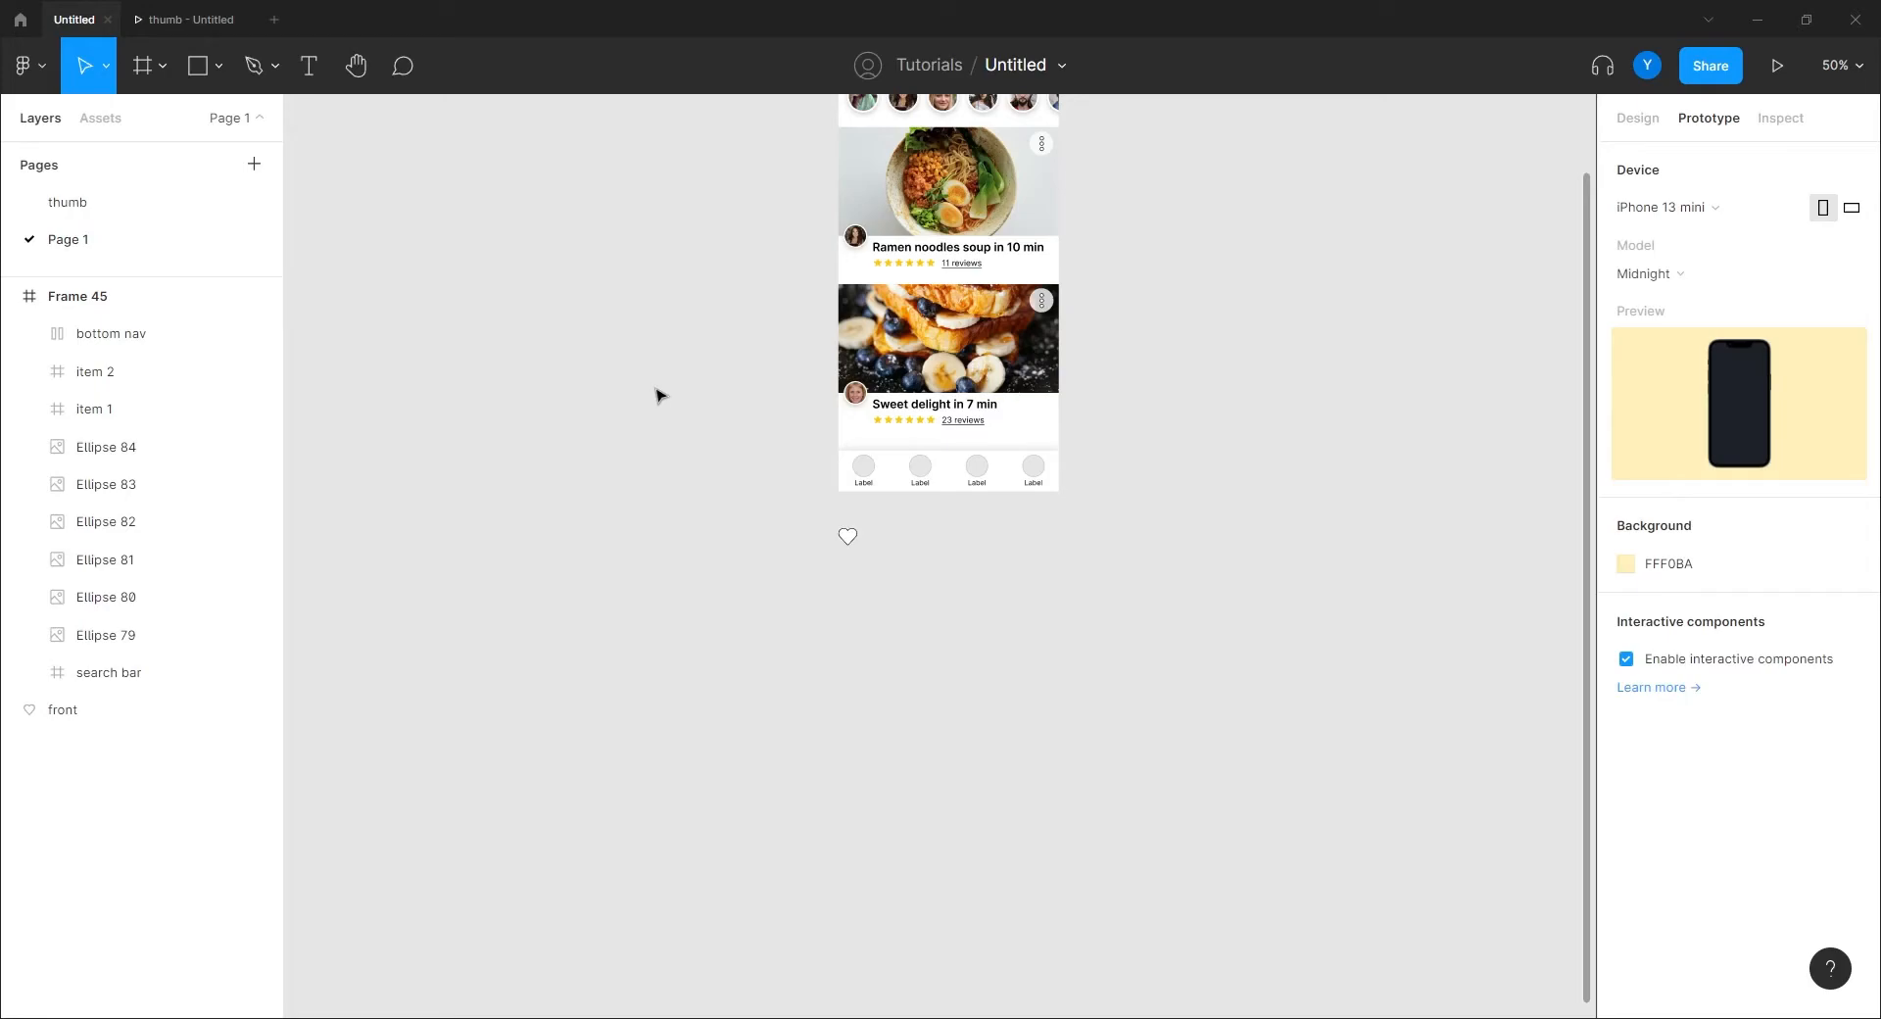
scroll(642, 499, up, 5)
scroll(722, 525, left, 3)
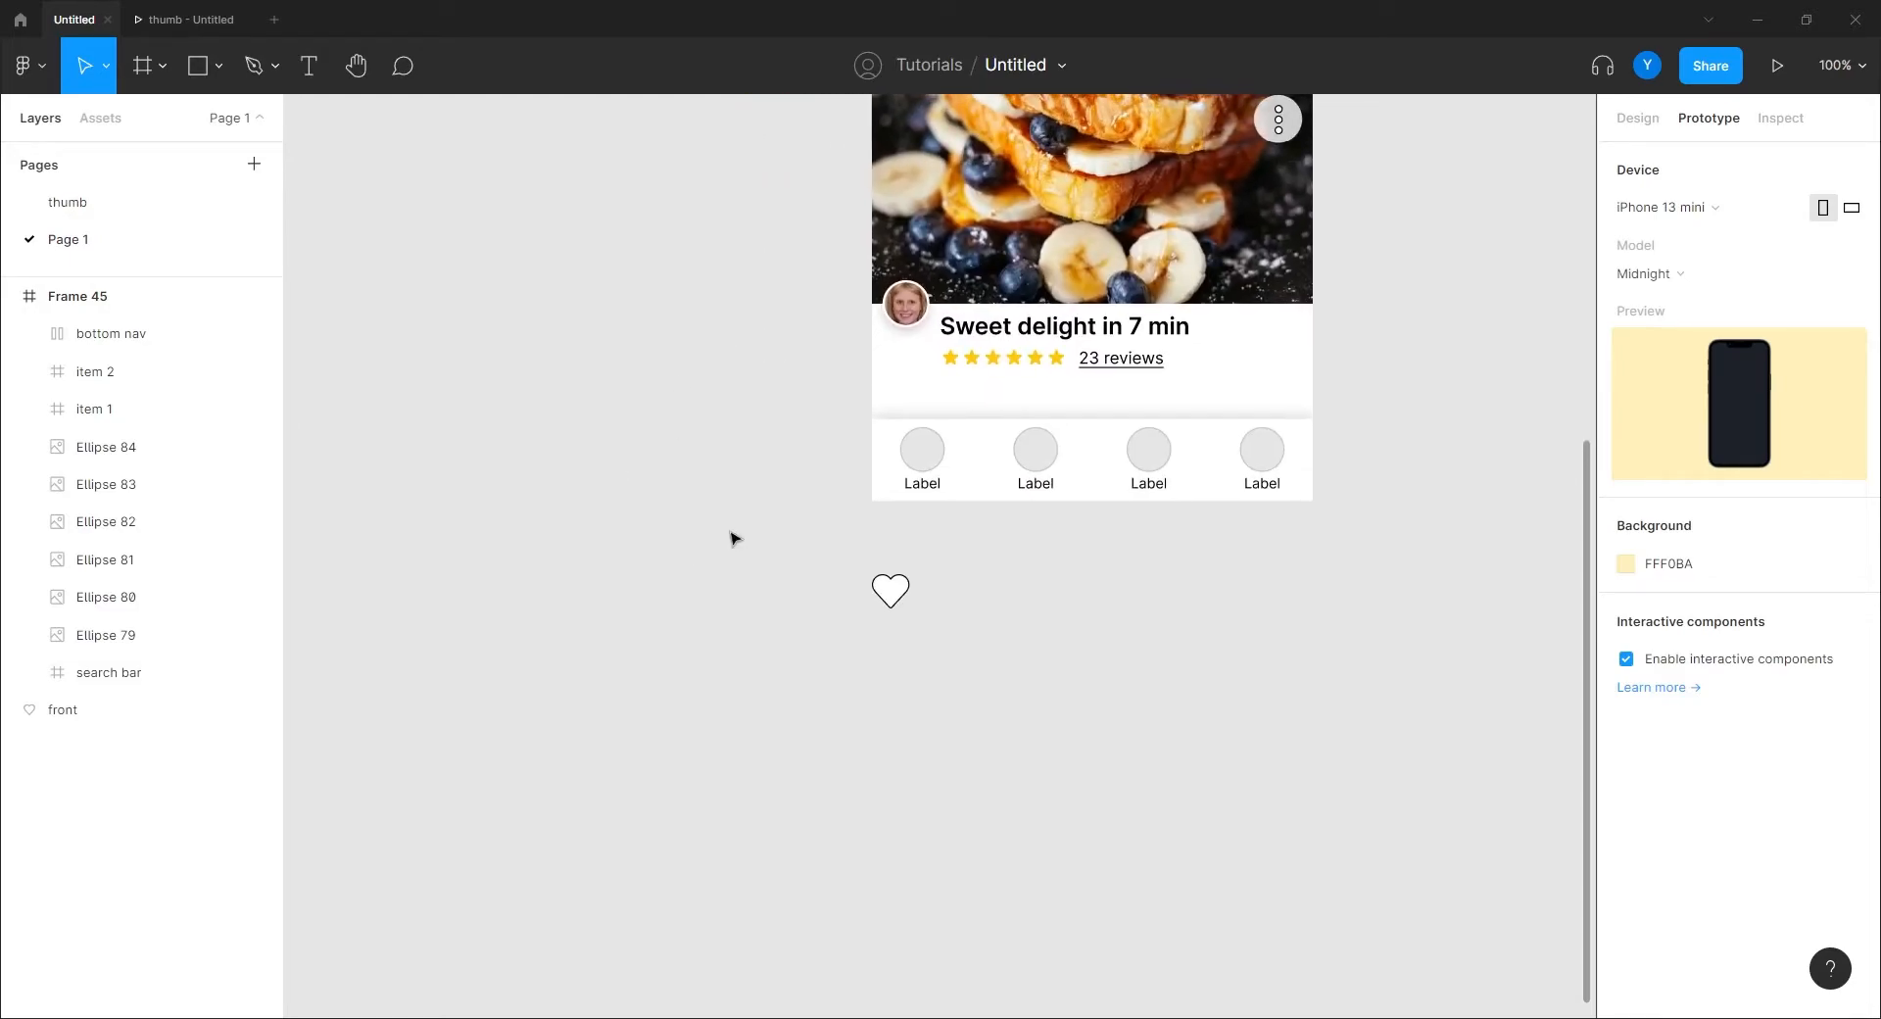
scroll(756, 364, up, 5)
scroll(755, 365, right, 1)
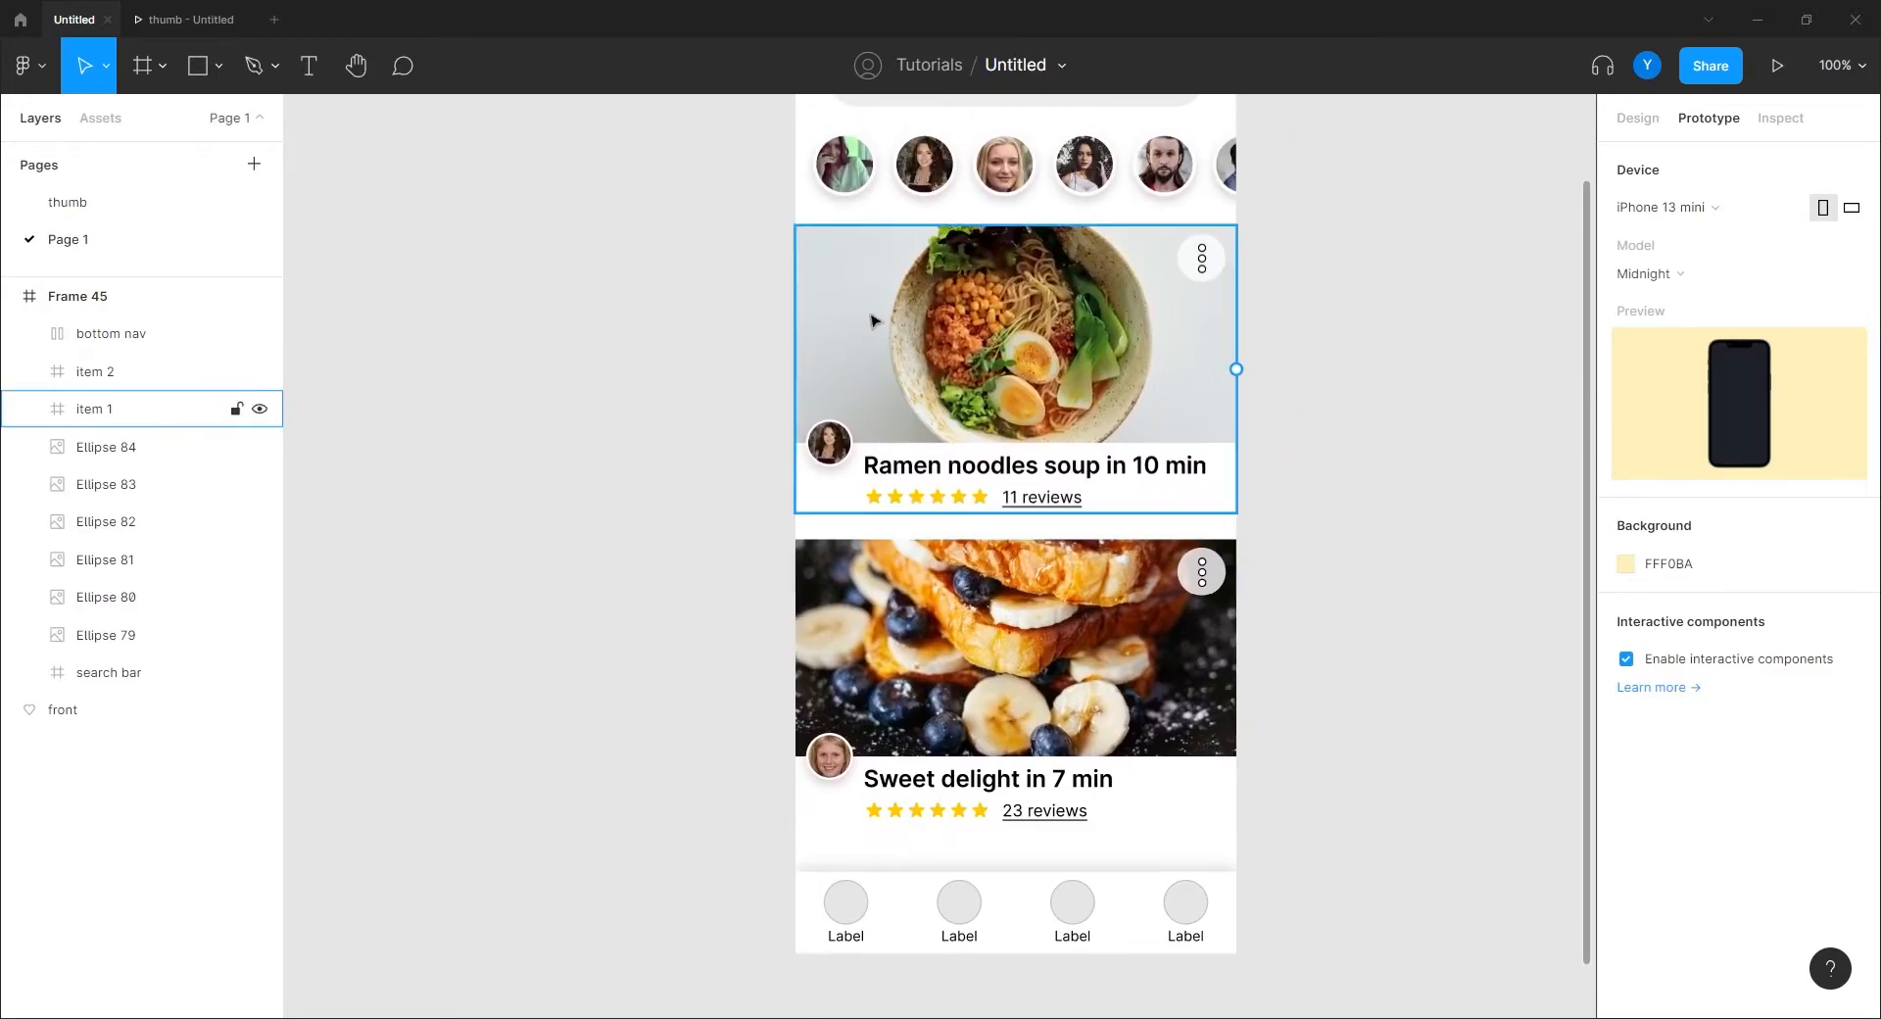
scroll(718, 420, down, 5)
scroll(718, 419, left, 1)
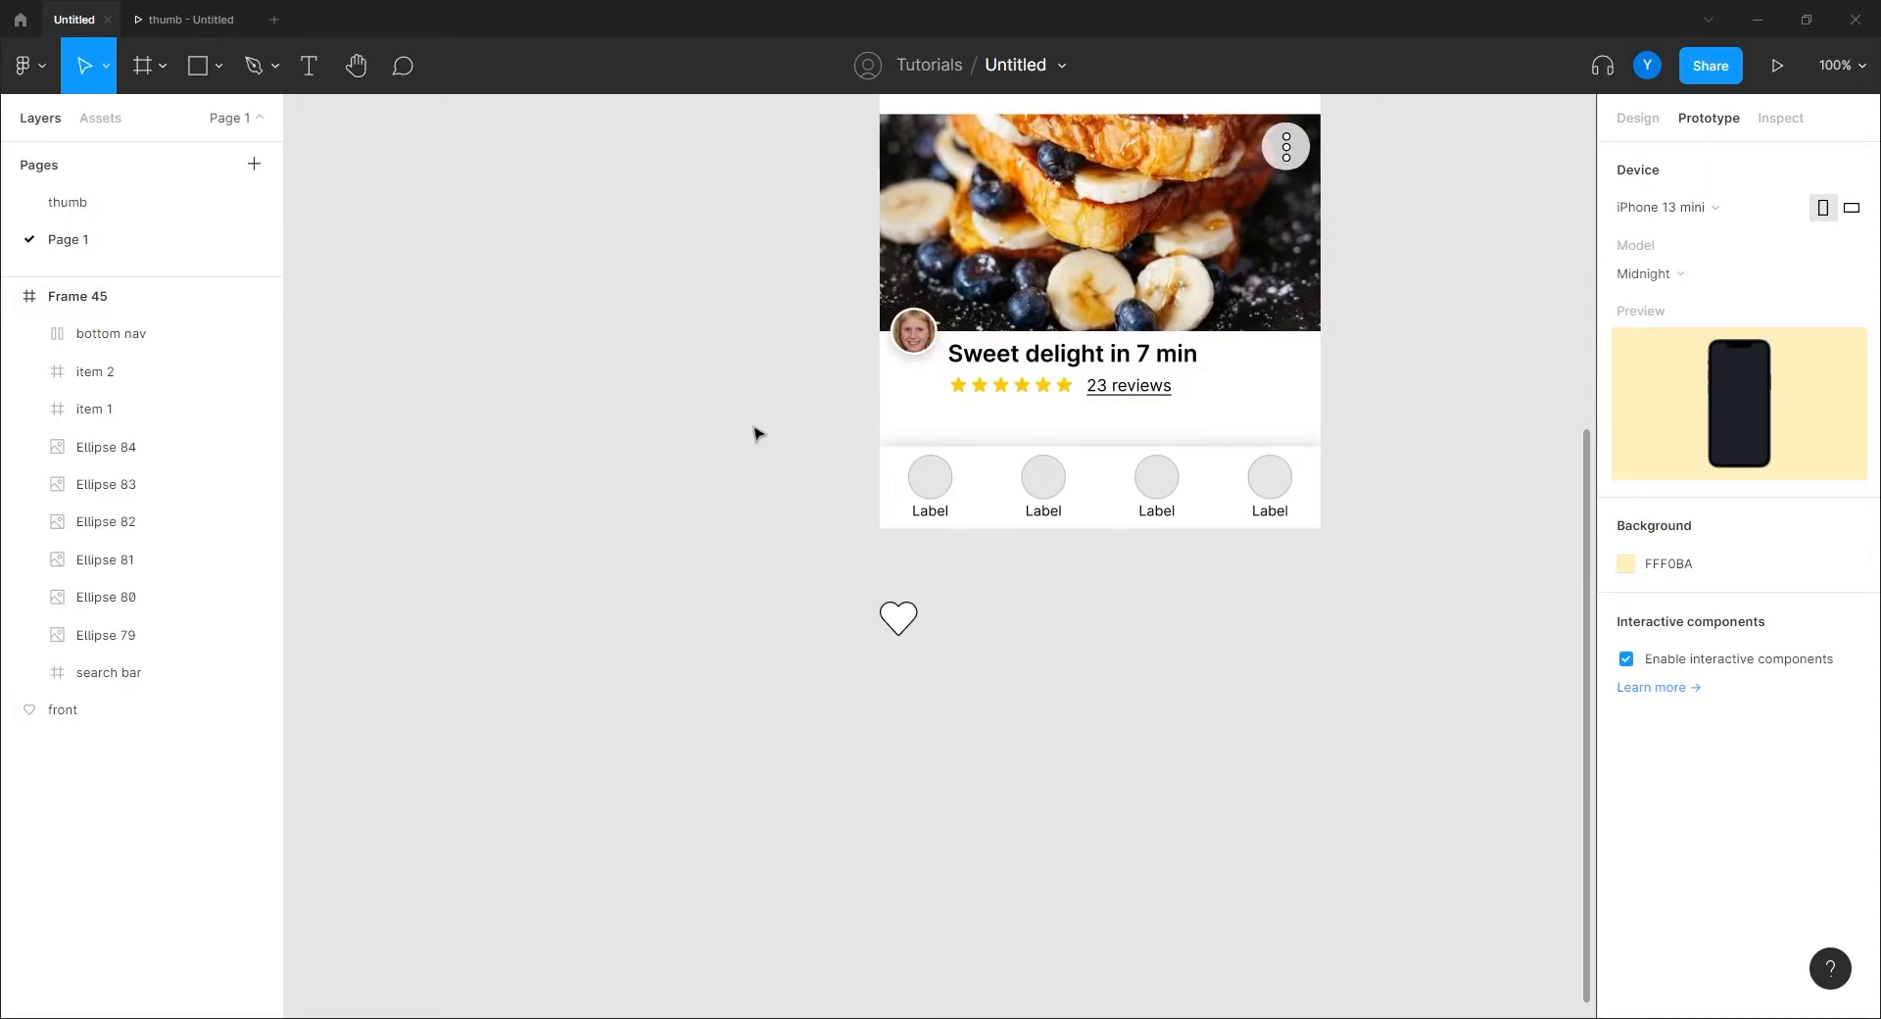
key(ctrl+equal)
scroll(783, 539, down, 2)
scroll(784, 539, left, 1)
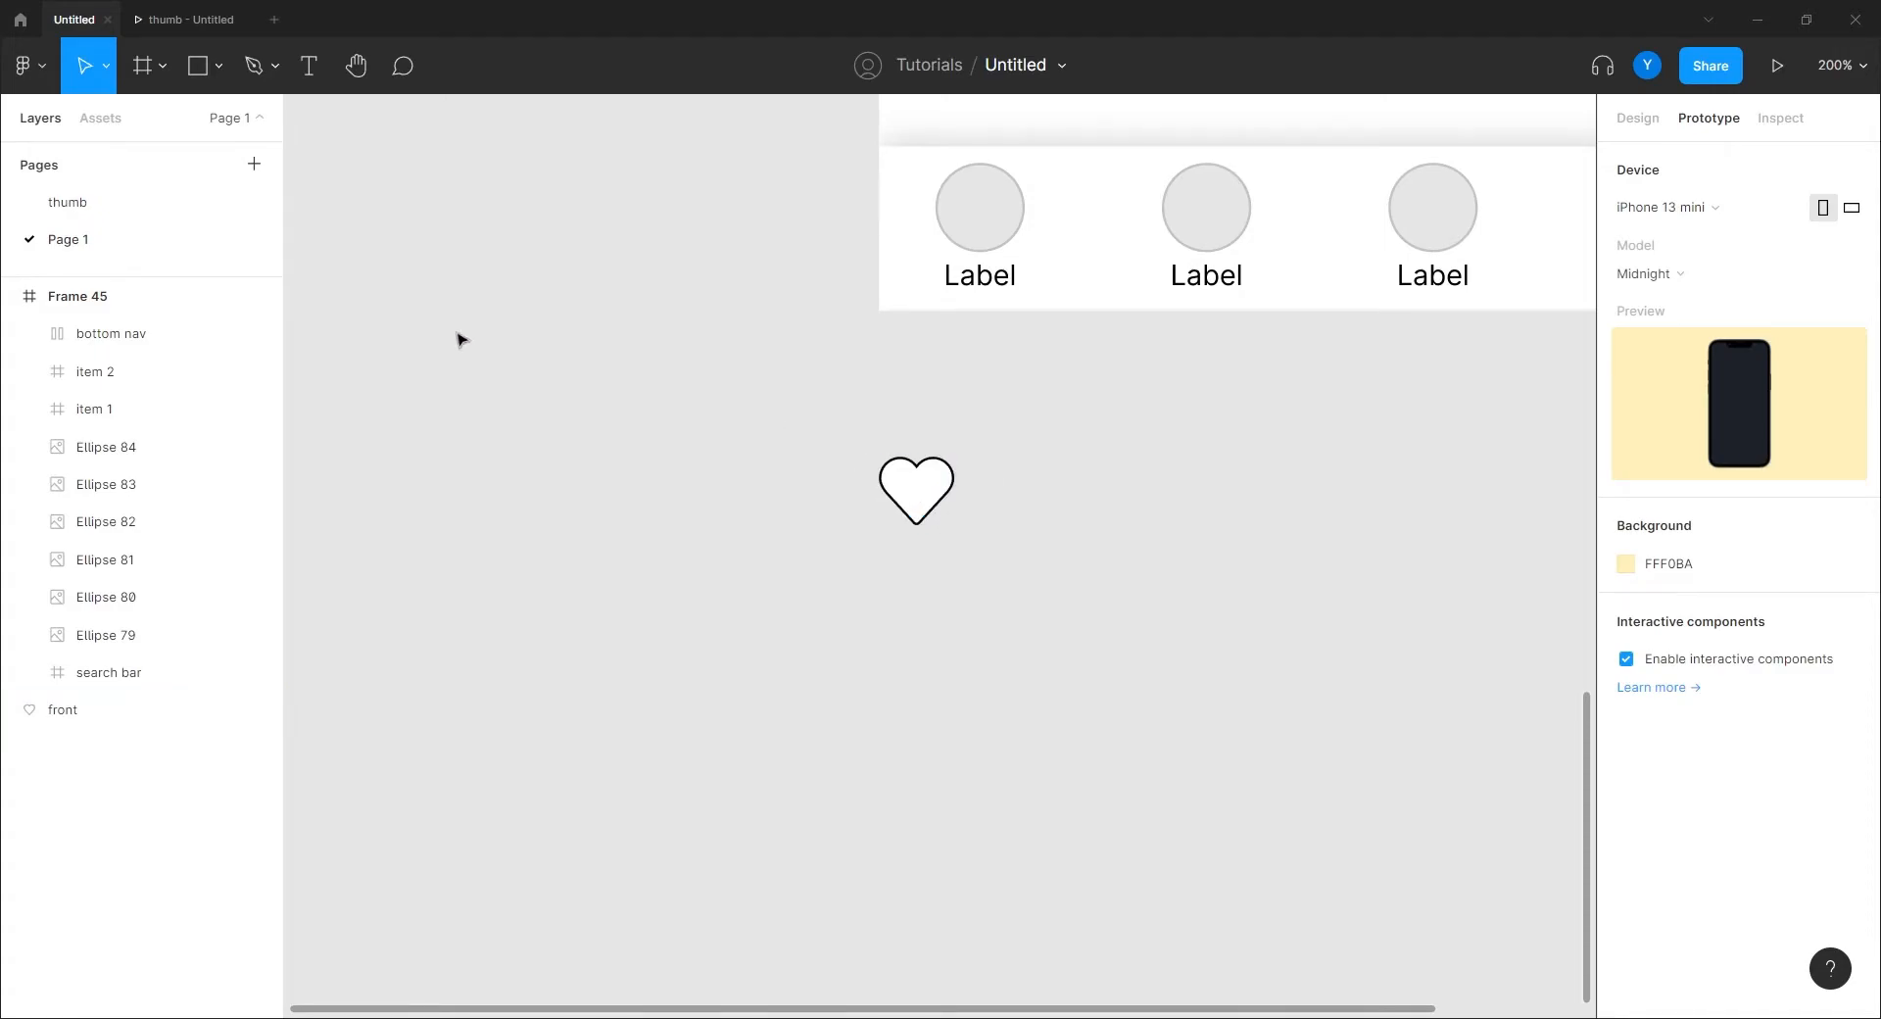
drag(648, 346, 782, 404)
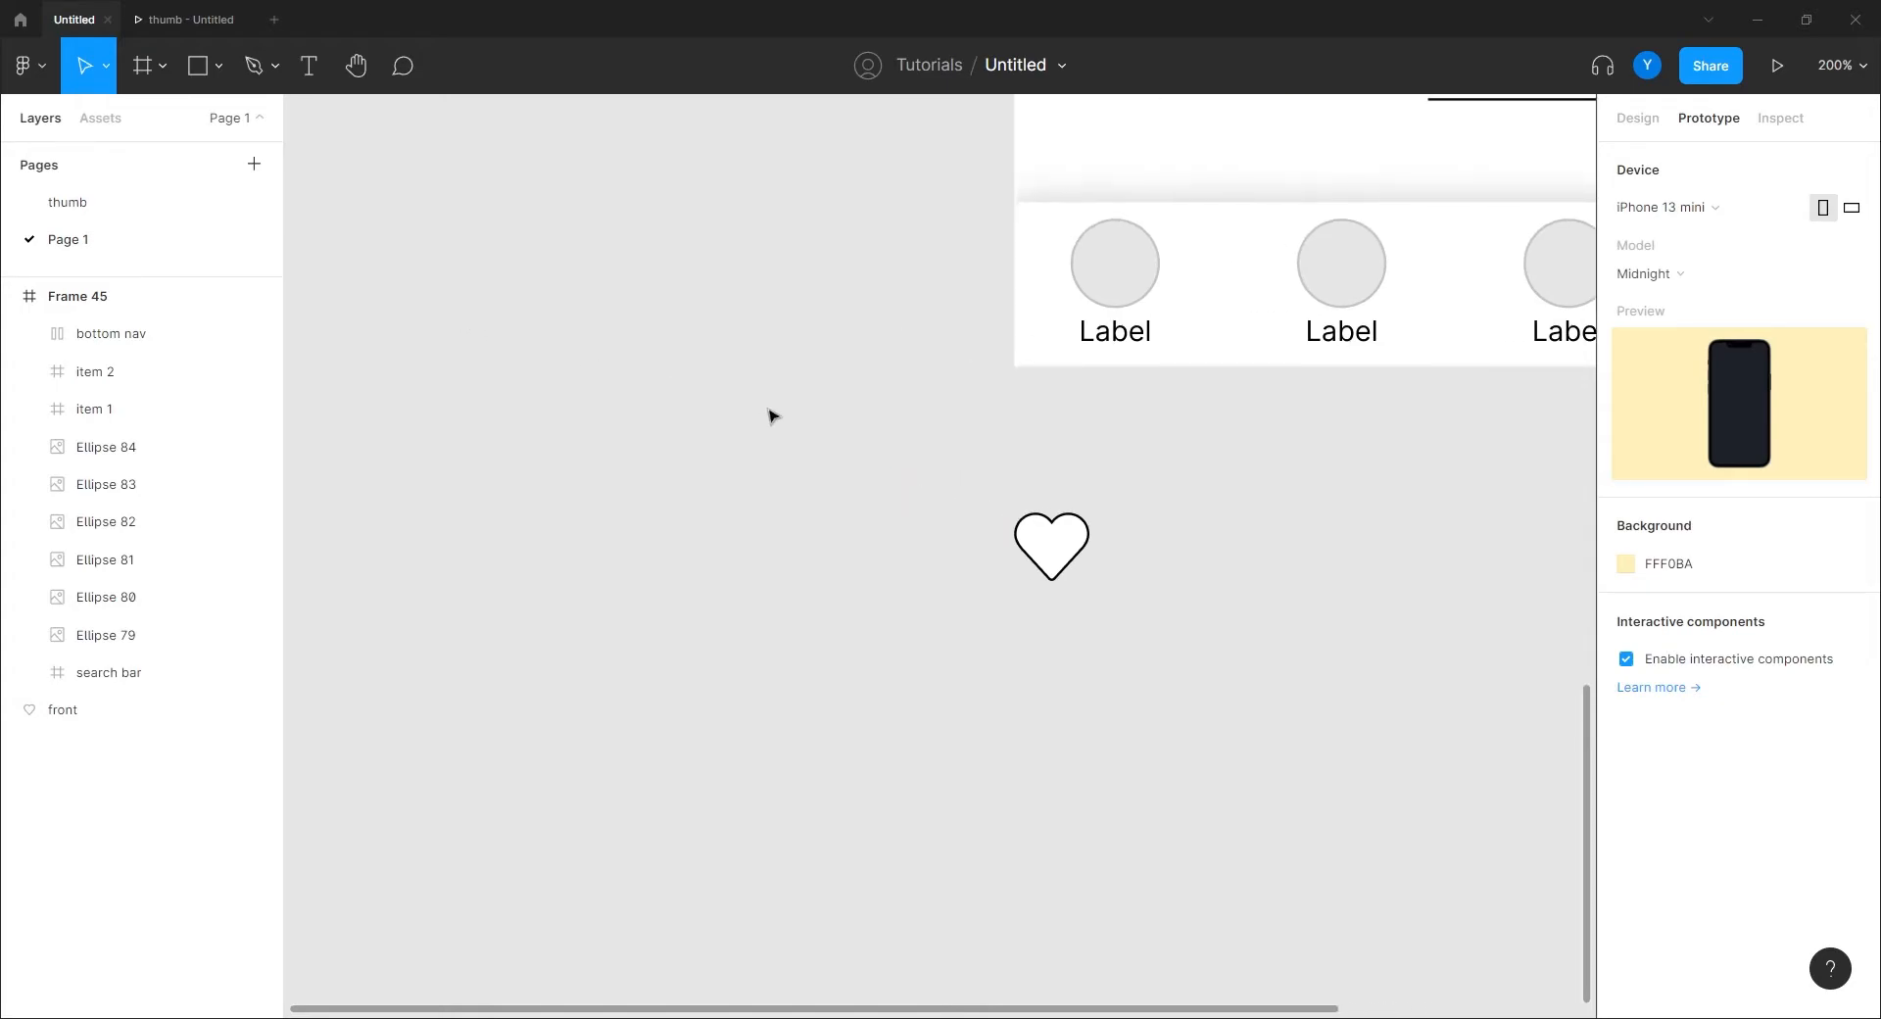
Draw a square frame about 58 × 58 around the loose heart icon and centre the heart in it horizontally and vertically.
click(143, 66)
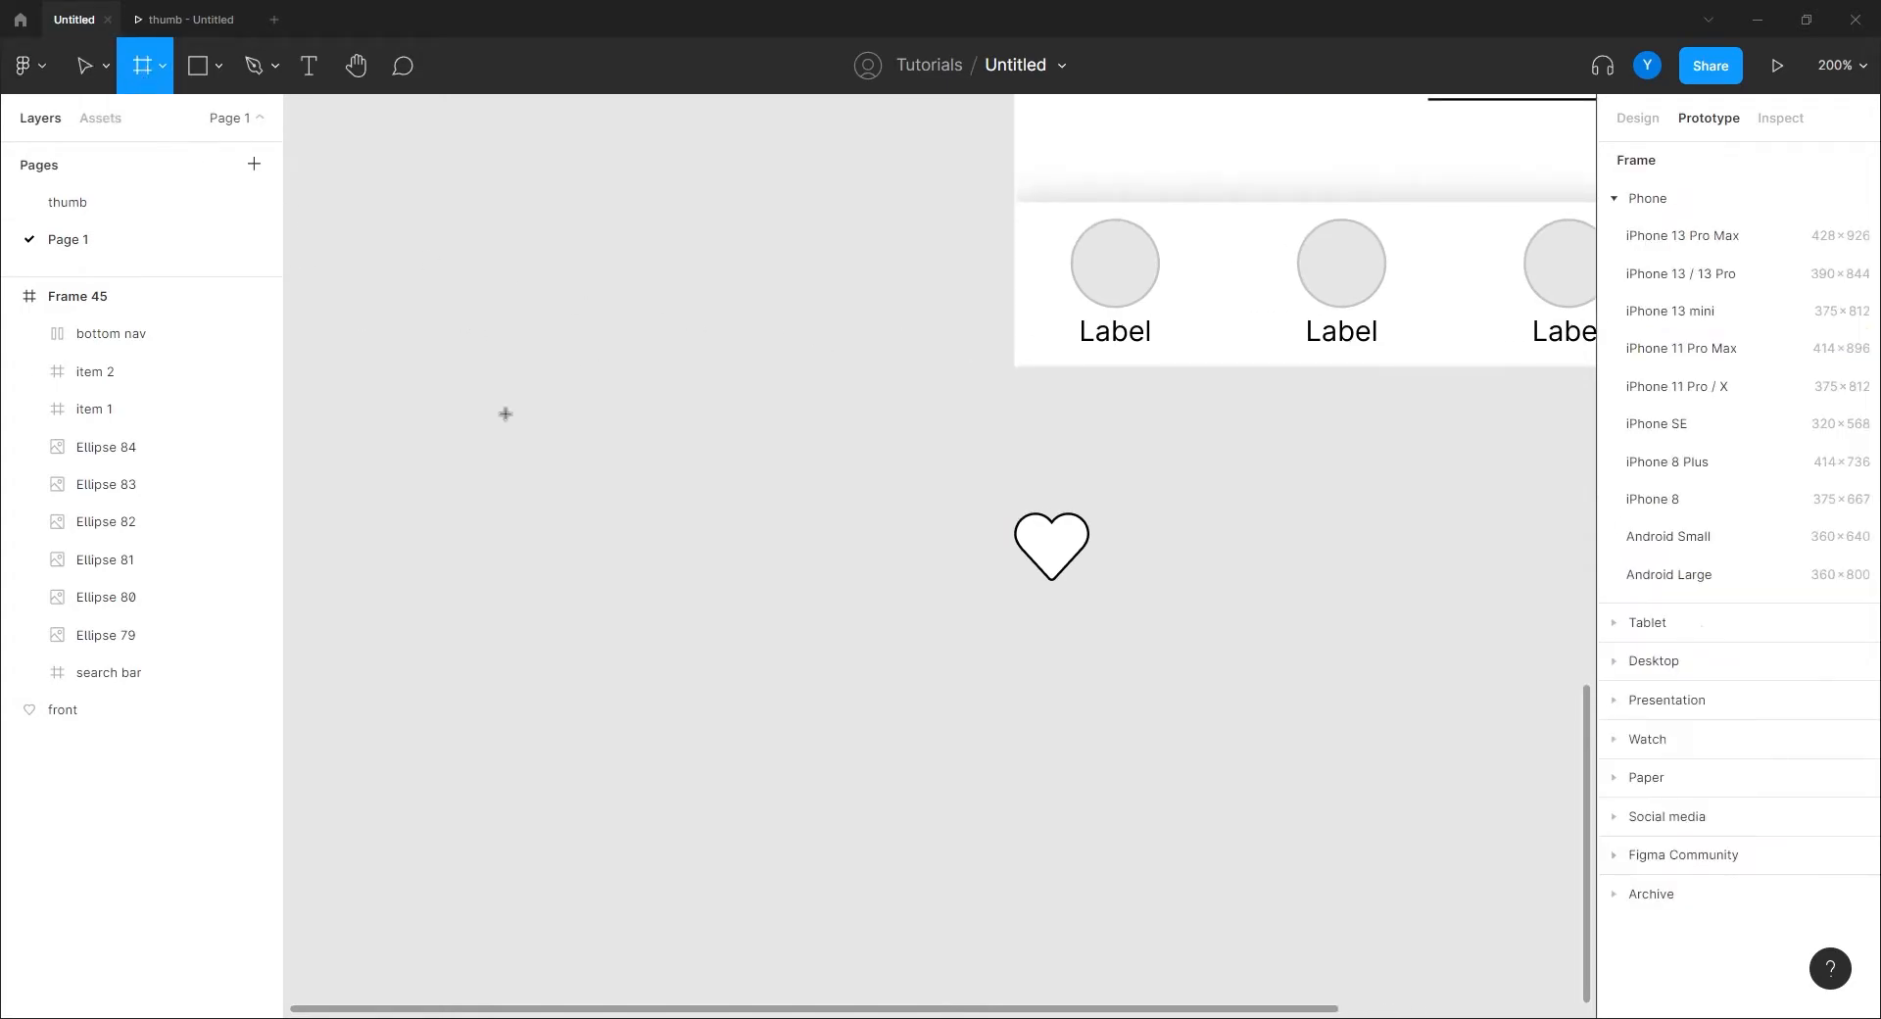
drag(1122, 484, 985, 621)
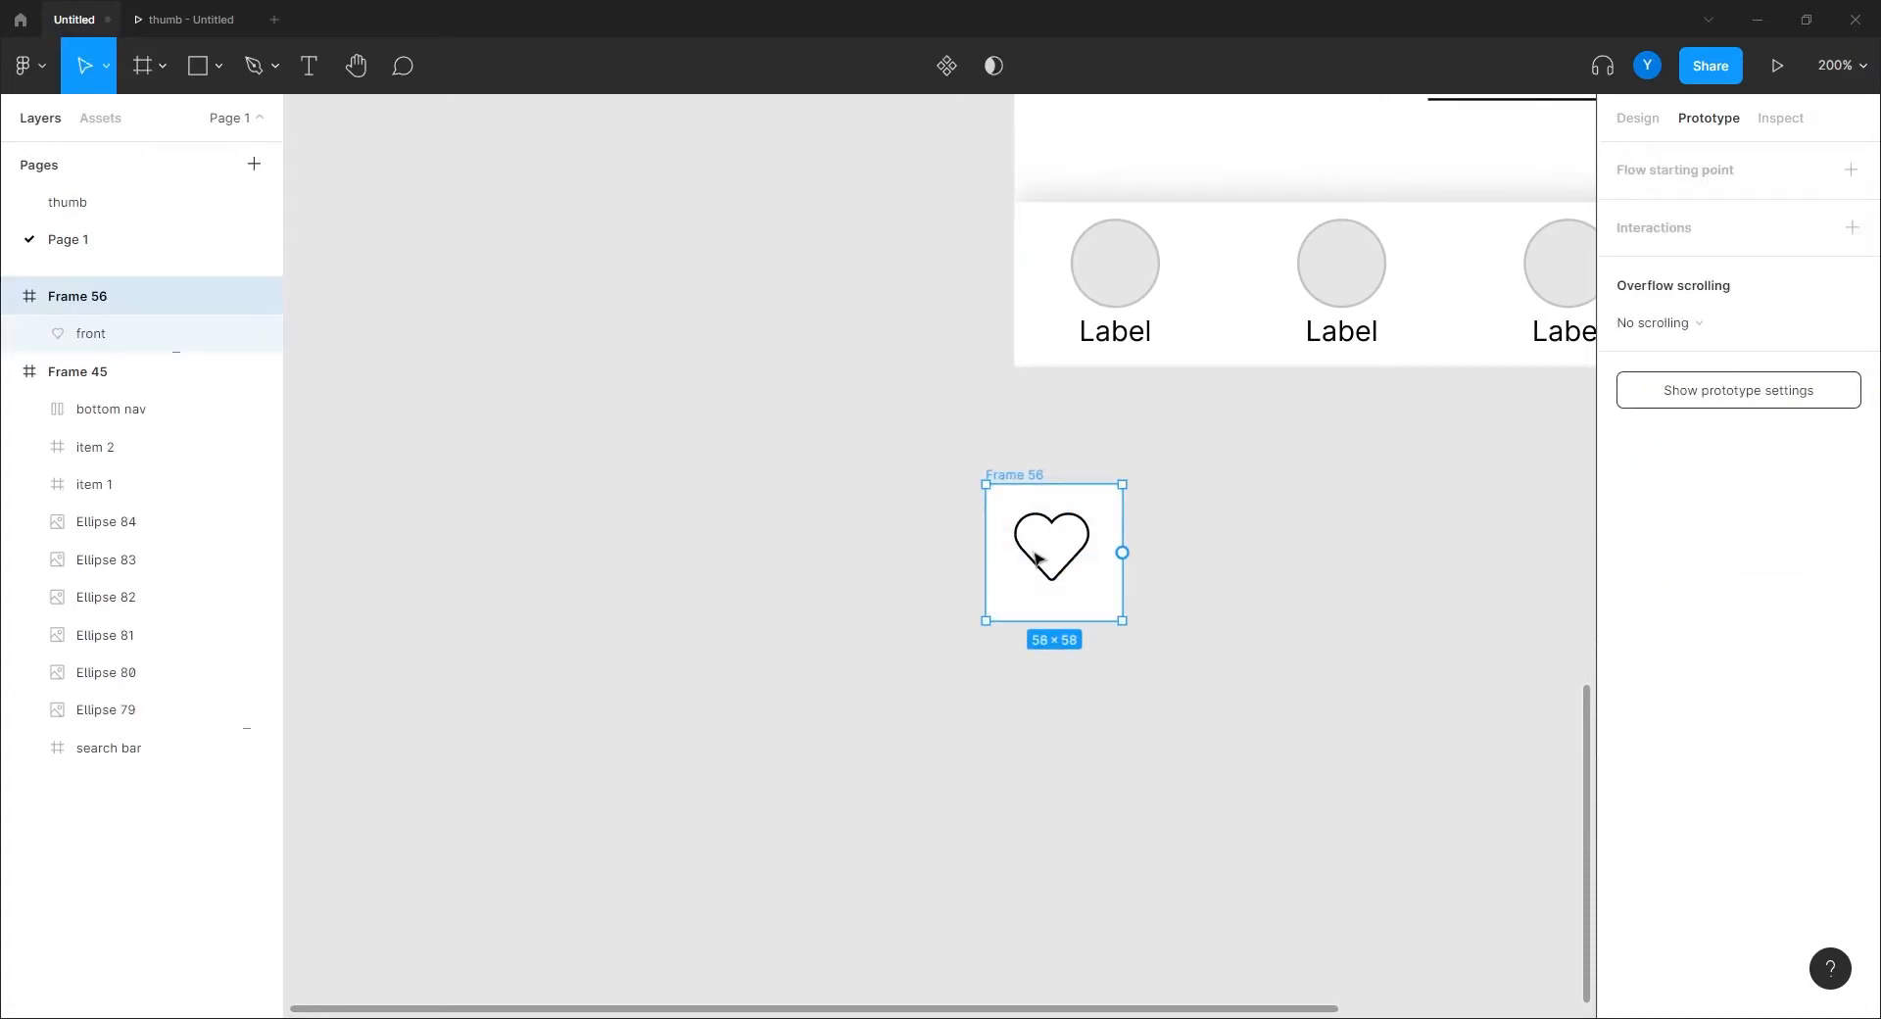
click(1637, 118)
click(1666, 299)
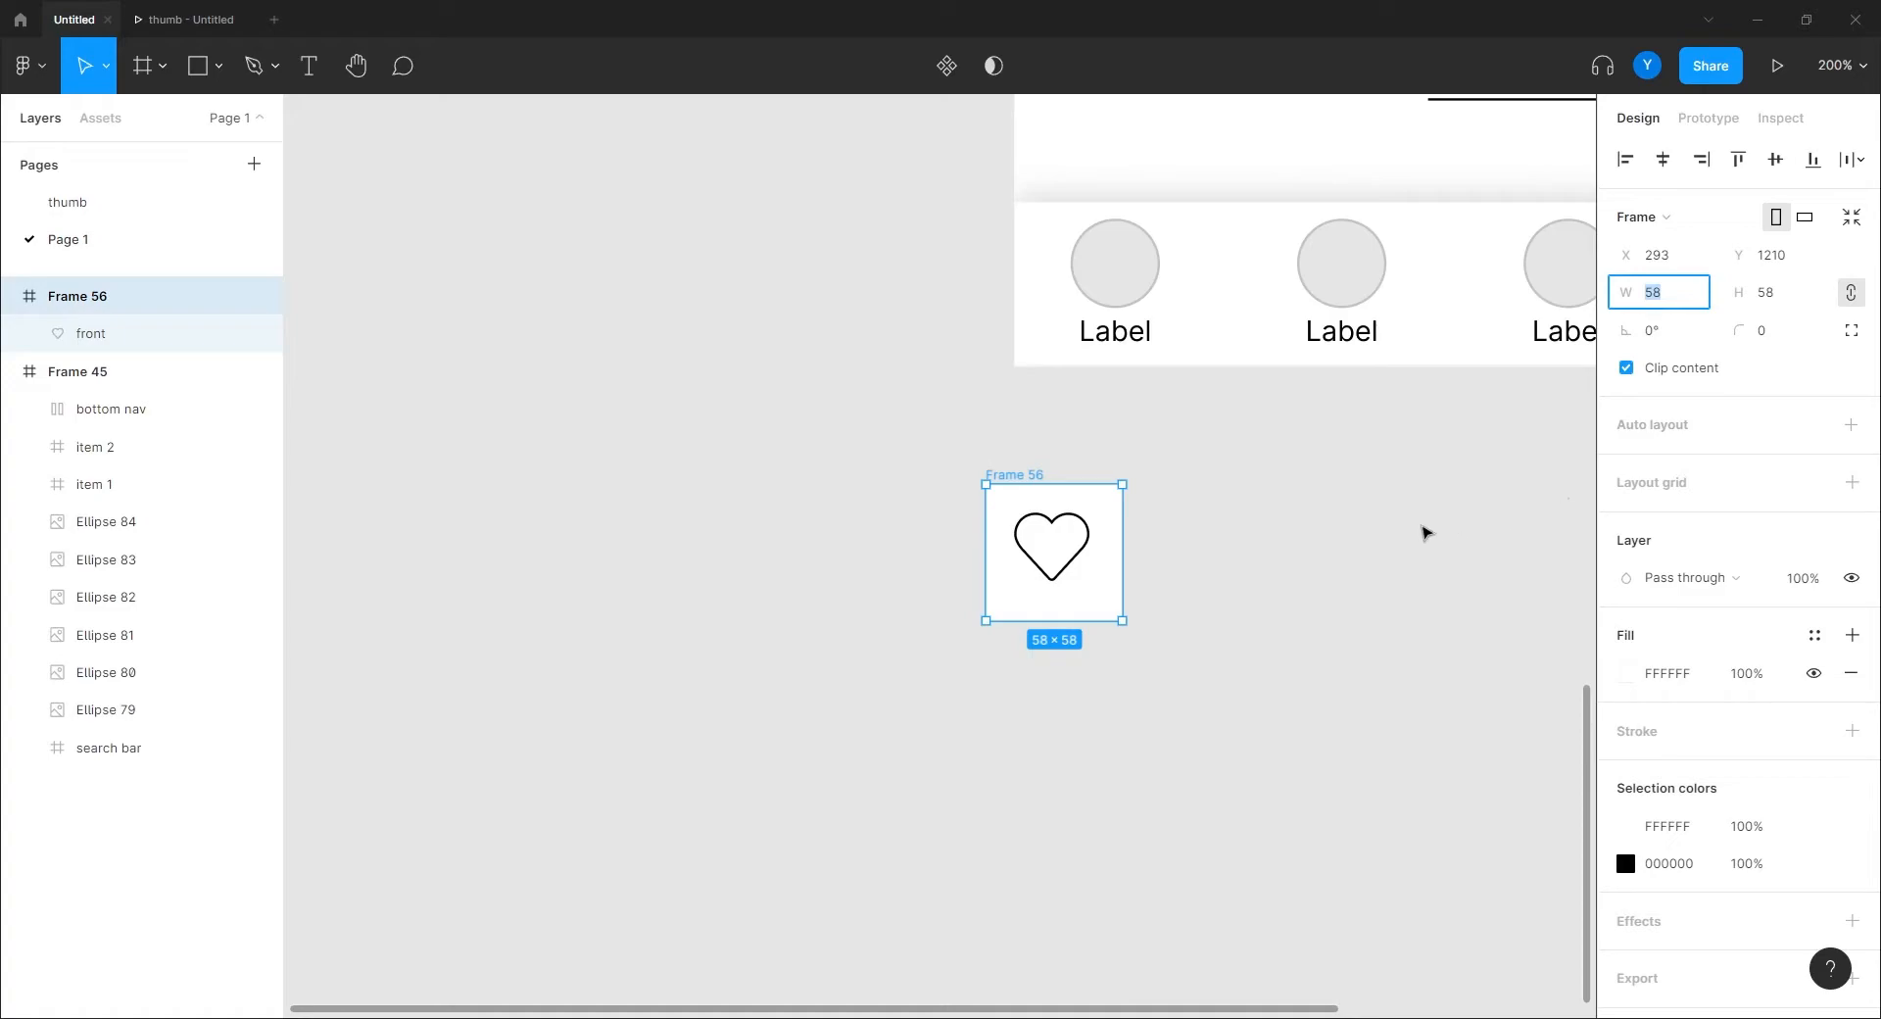
click(1045, 549)
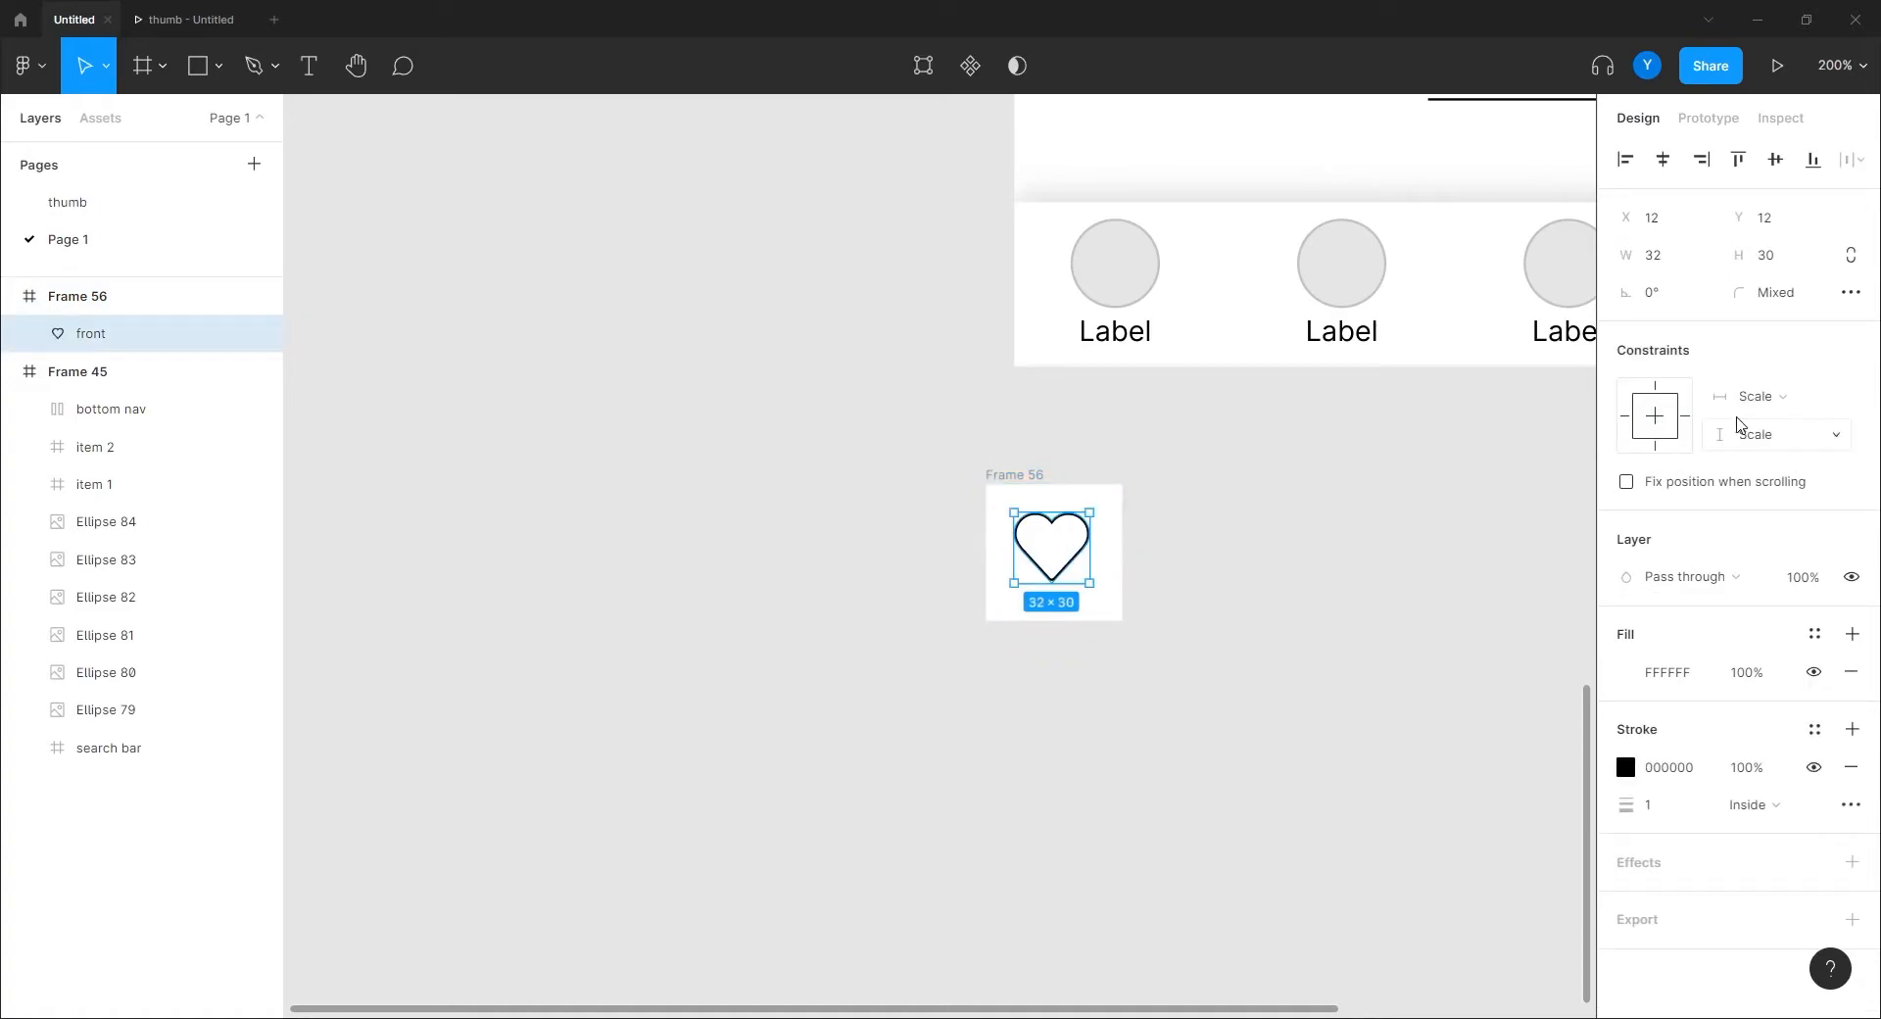
click(1663, 159)
click(1775, 159)
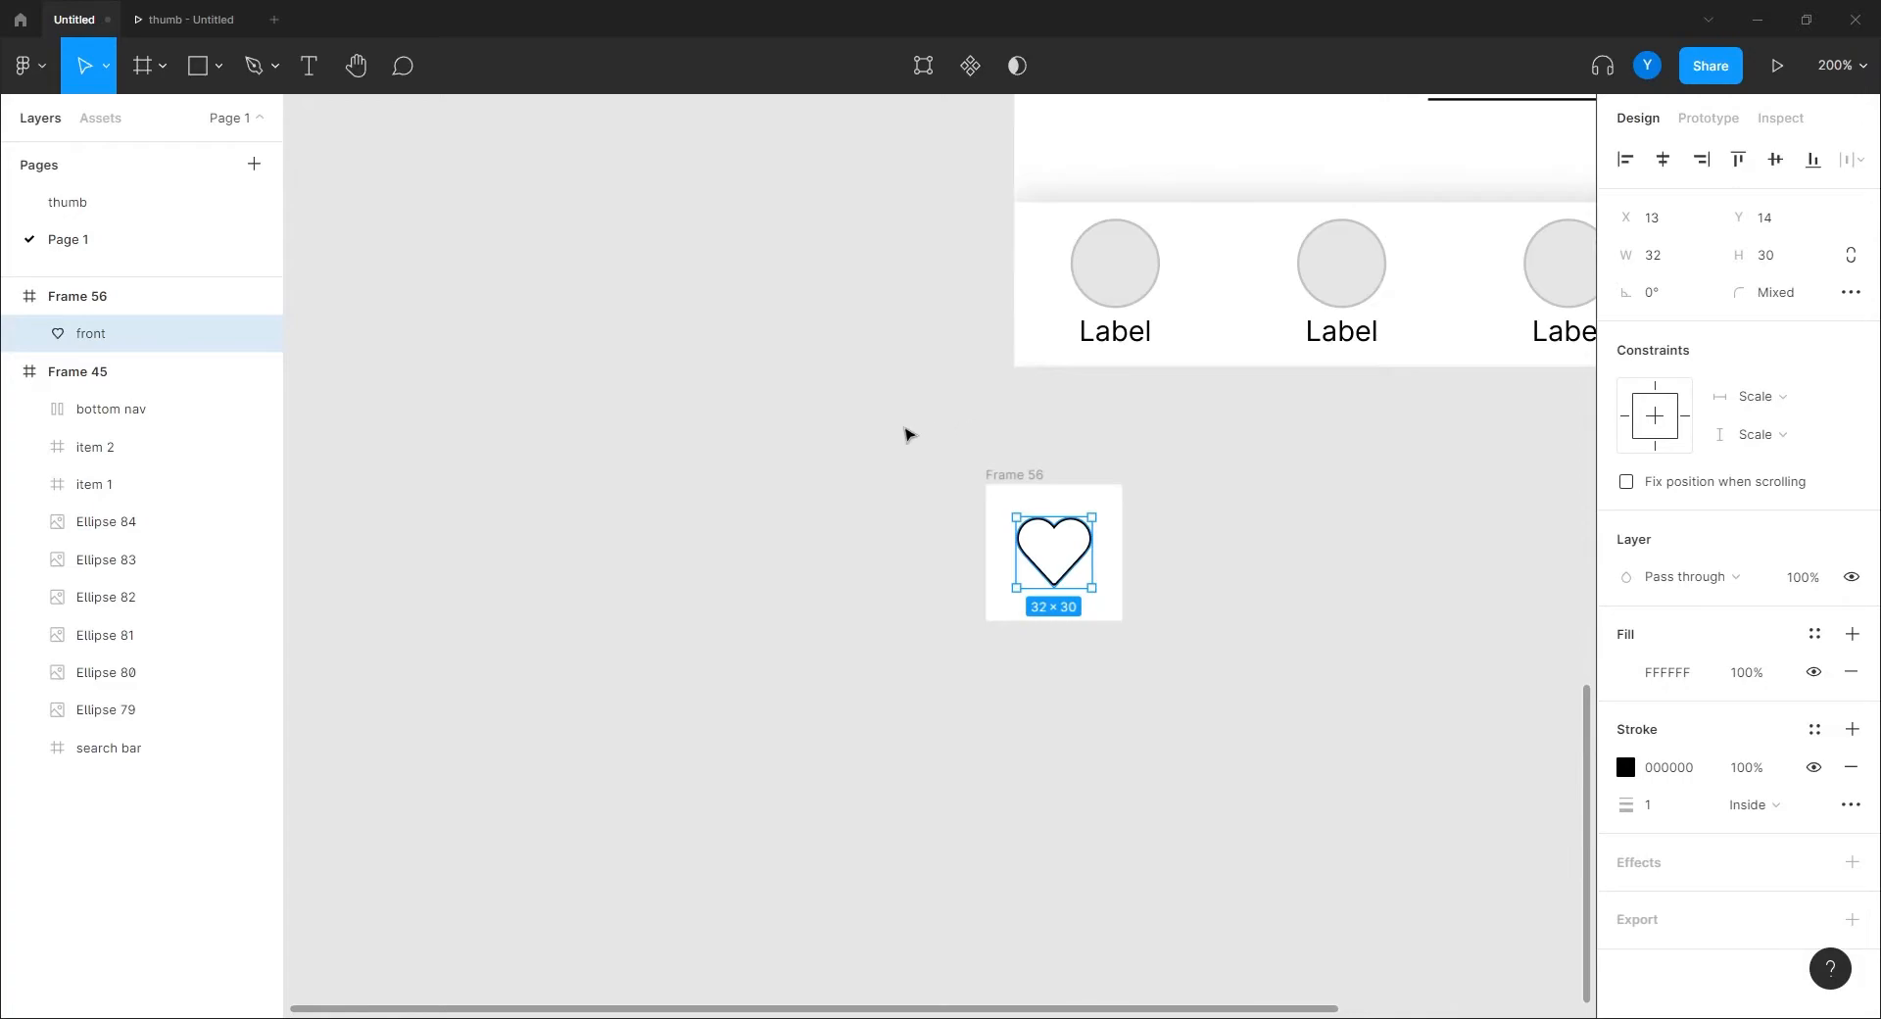
Set both the horizontal and vertical constraints of the heart inside its frame to Center.
click(1008, 475)
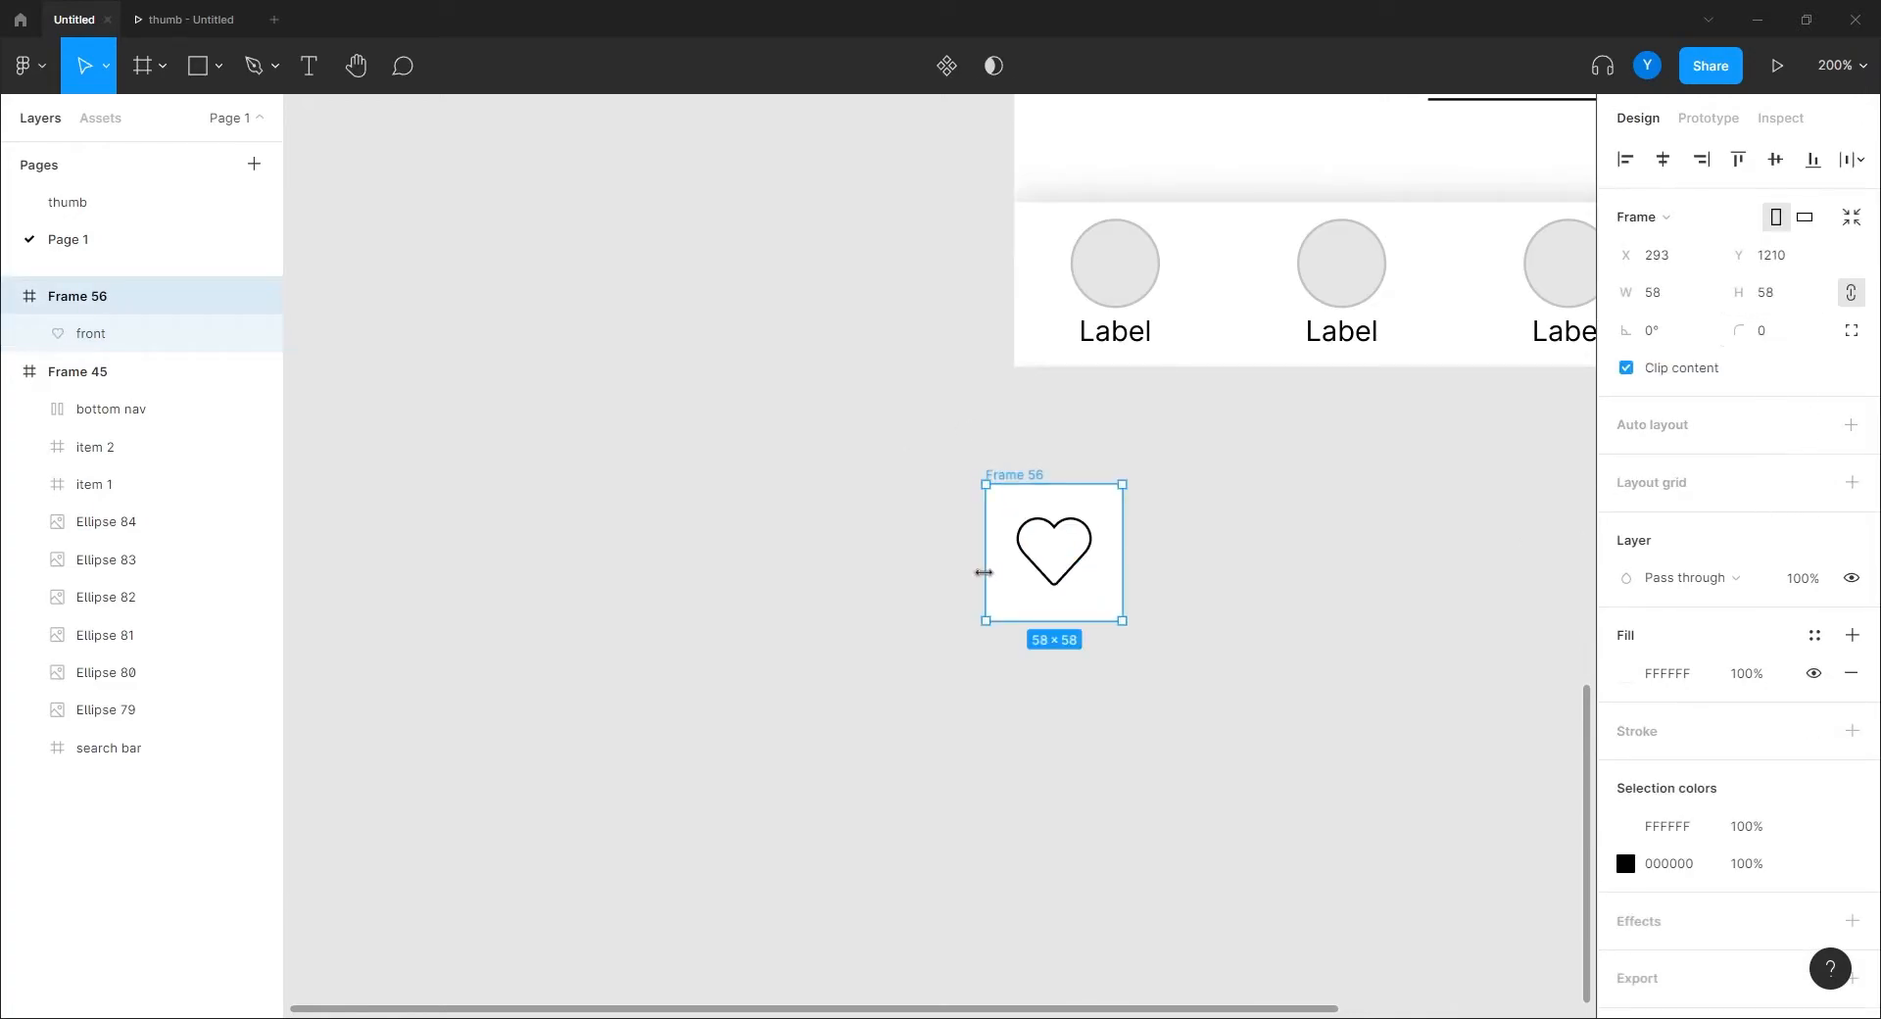
click(1082, 560)
click(1756, 404)
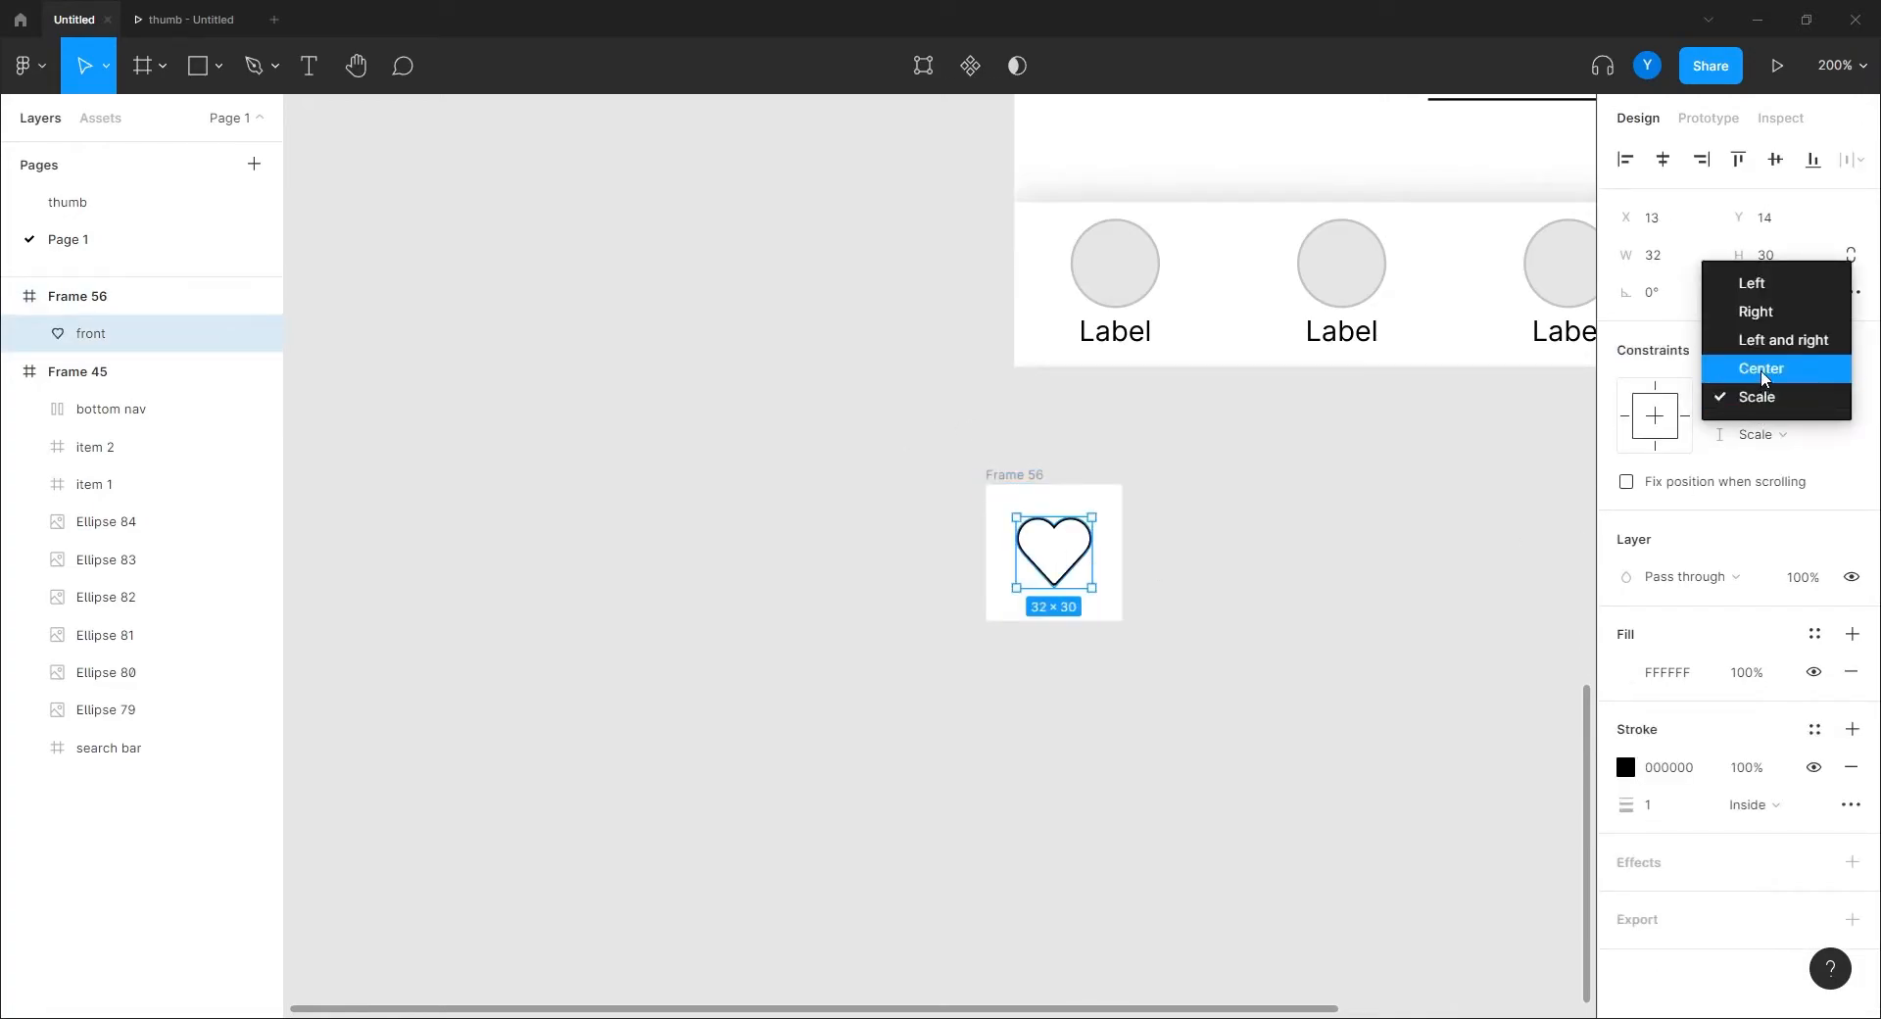
click(1760, 369)
click(1756, 434)
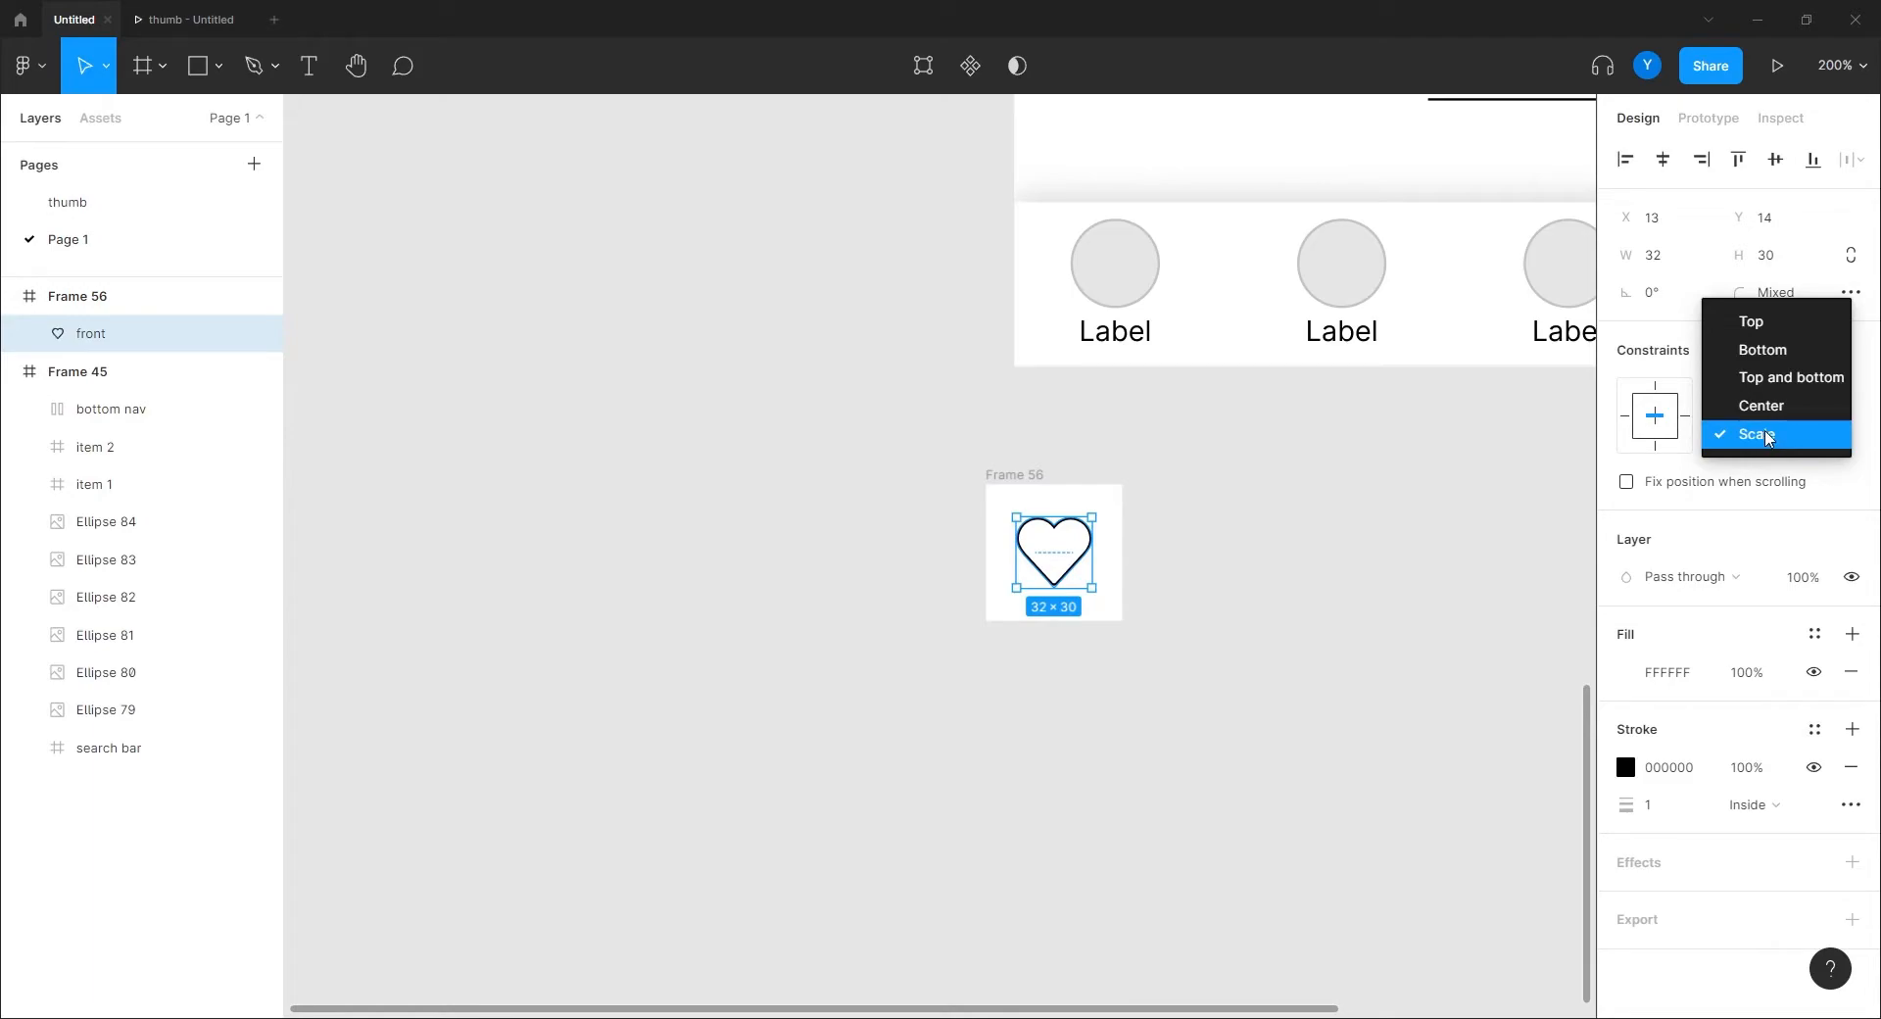
click(1760, 405)
Resize the heart's frame to 50 × 50 with its proportions linked.
click(1008, 474)
click(1677, 296)
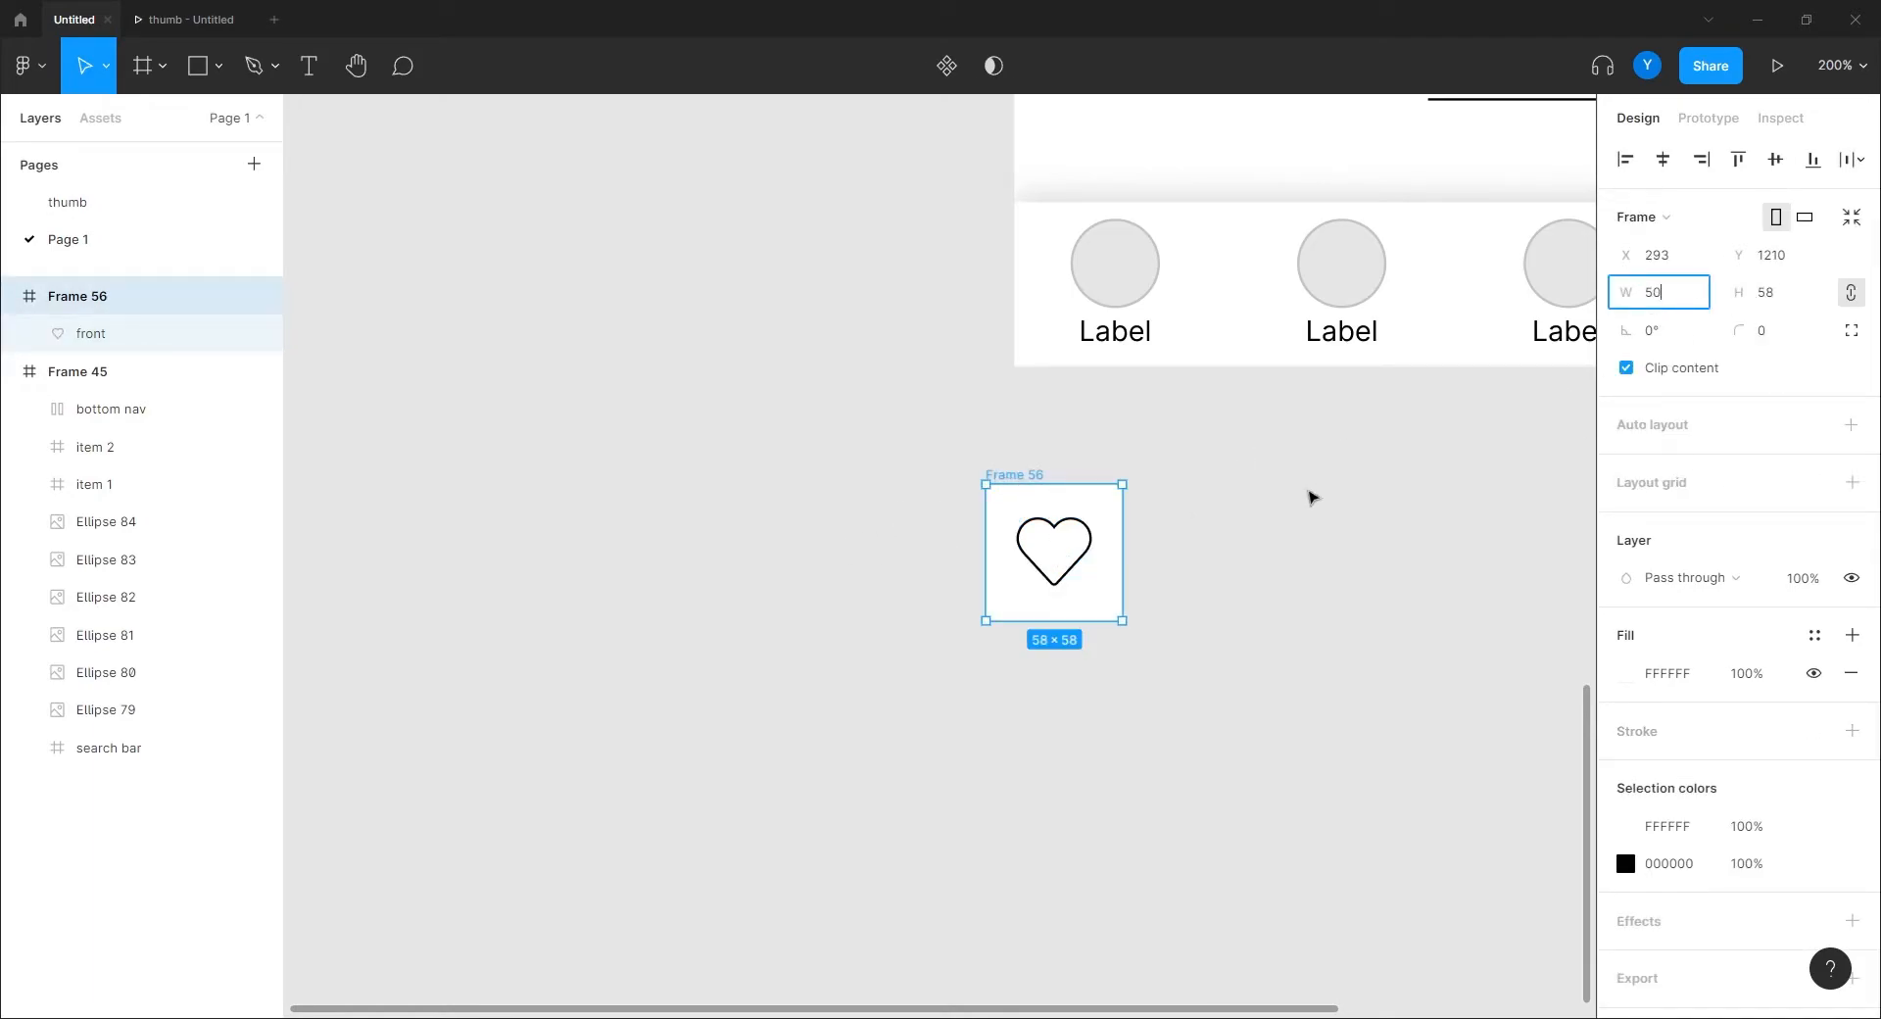
key(Return)
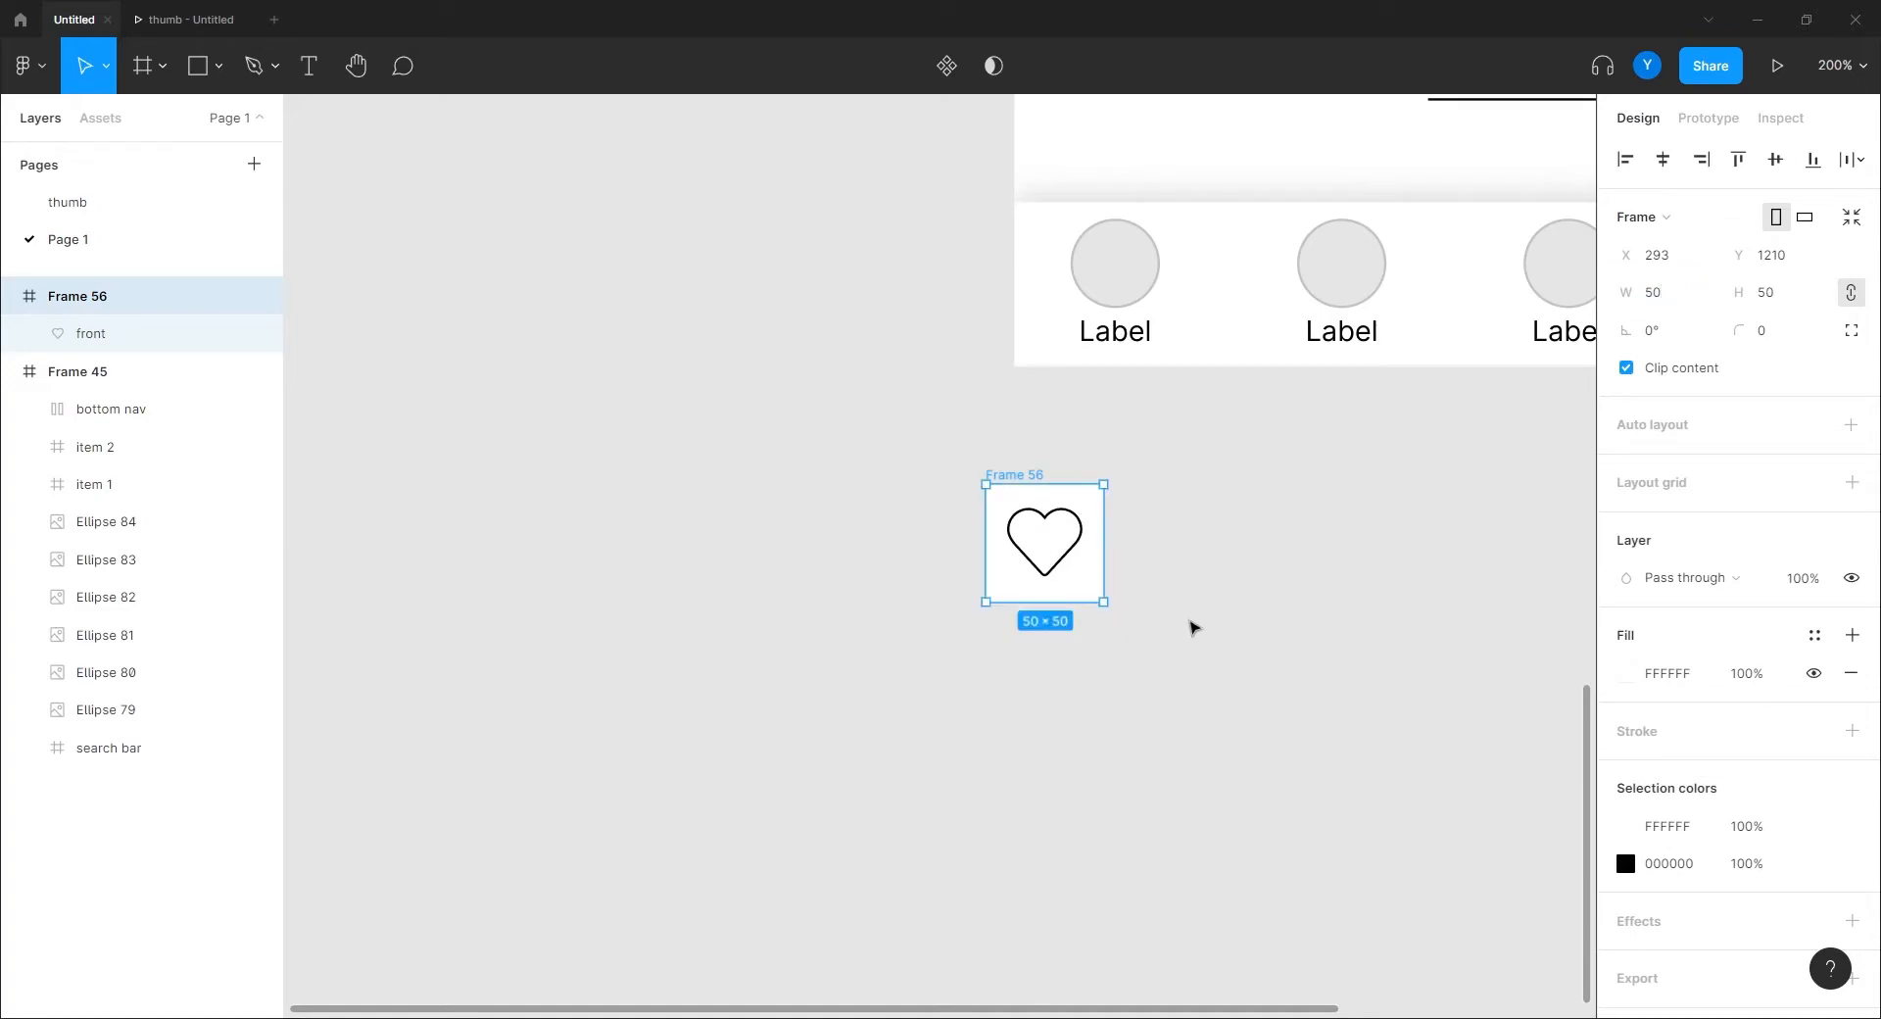
click(1044, 571)
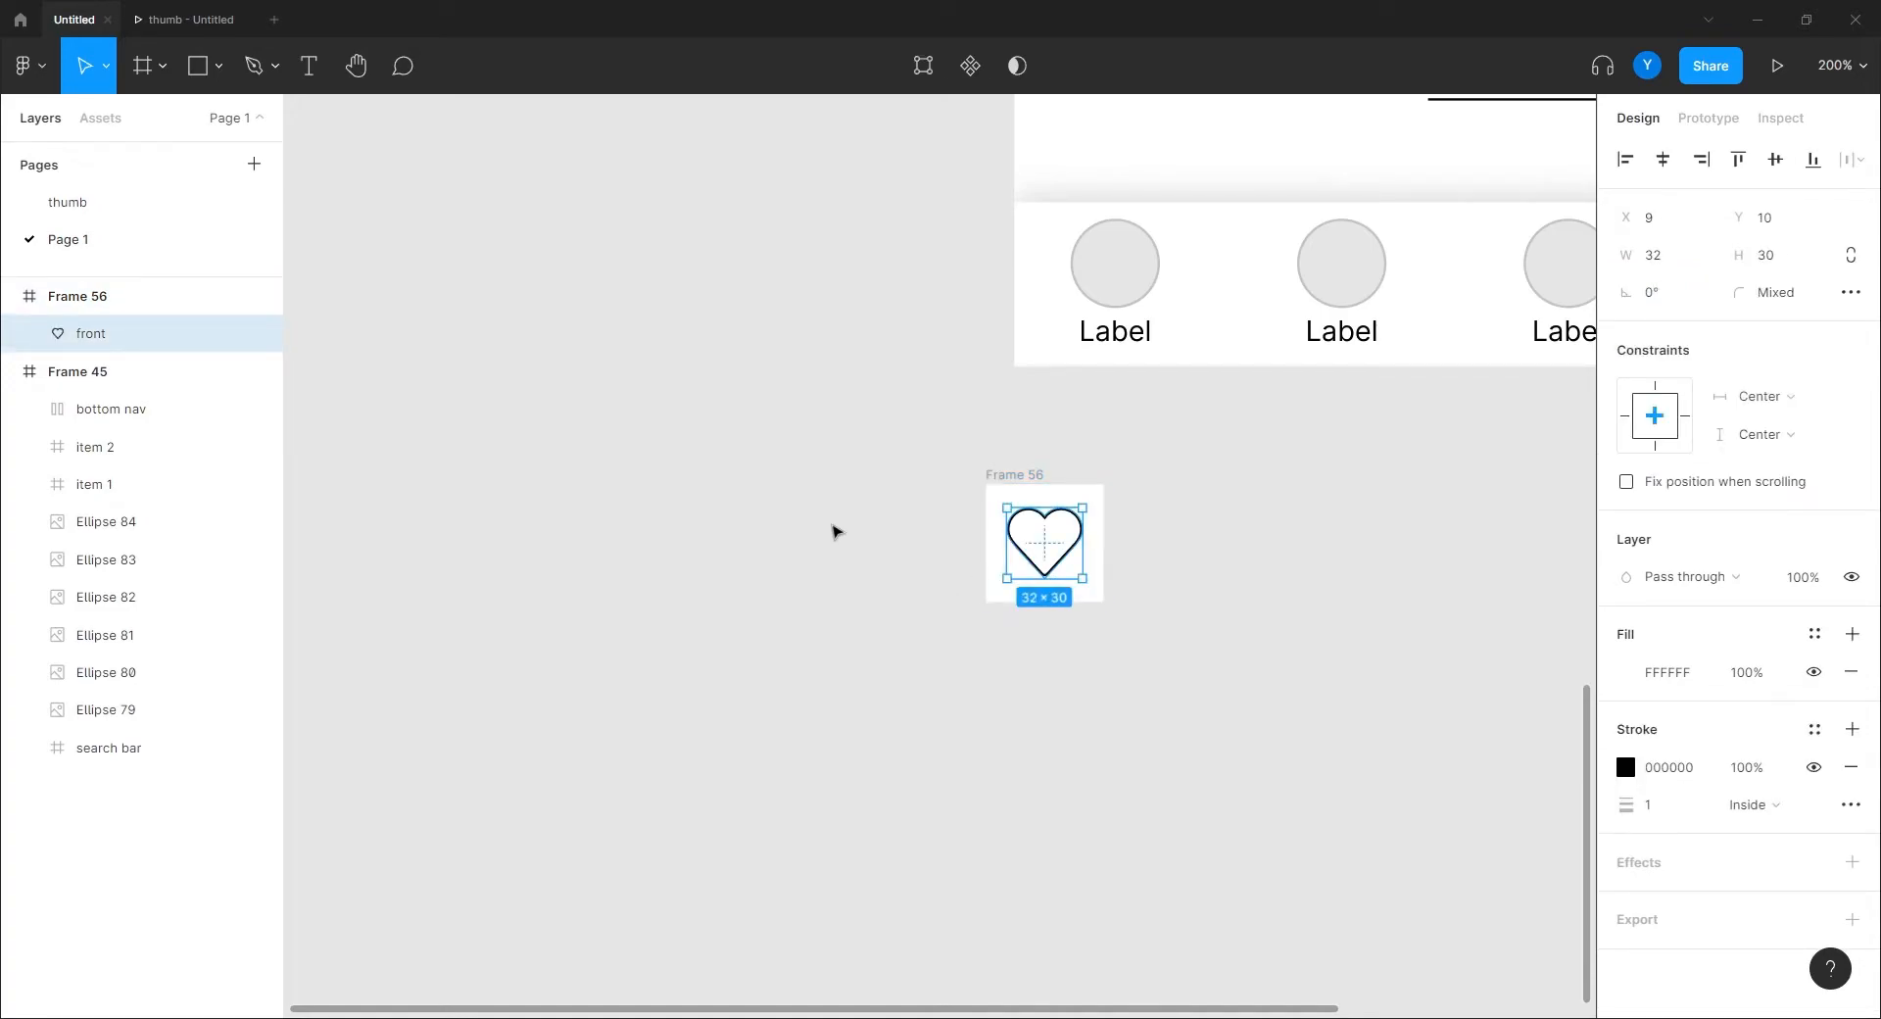
click(842, 578)
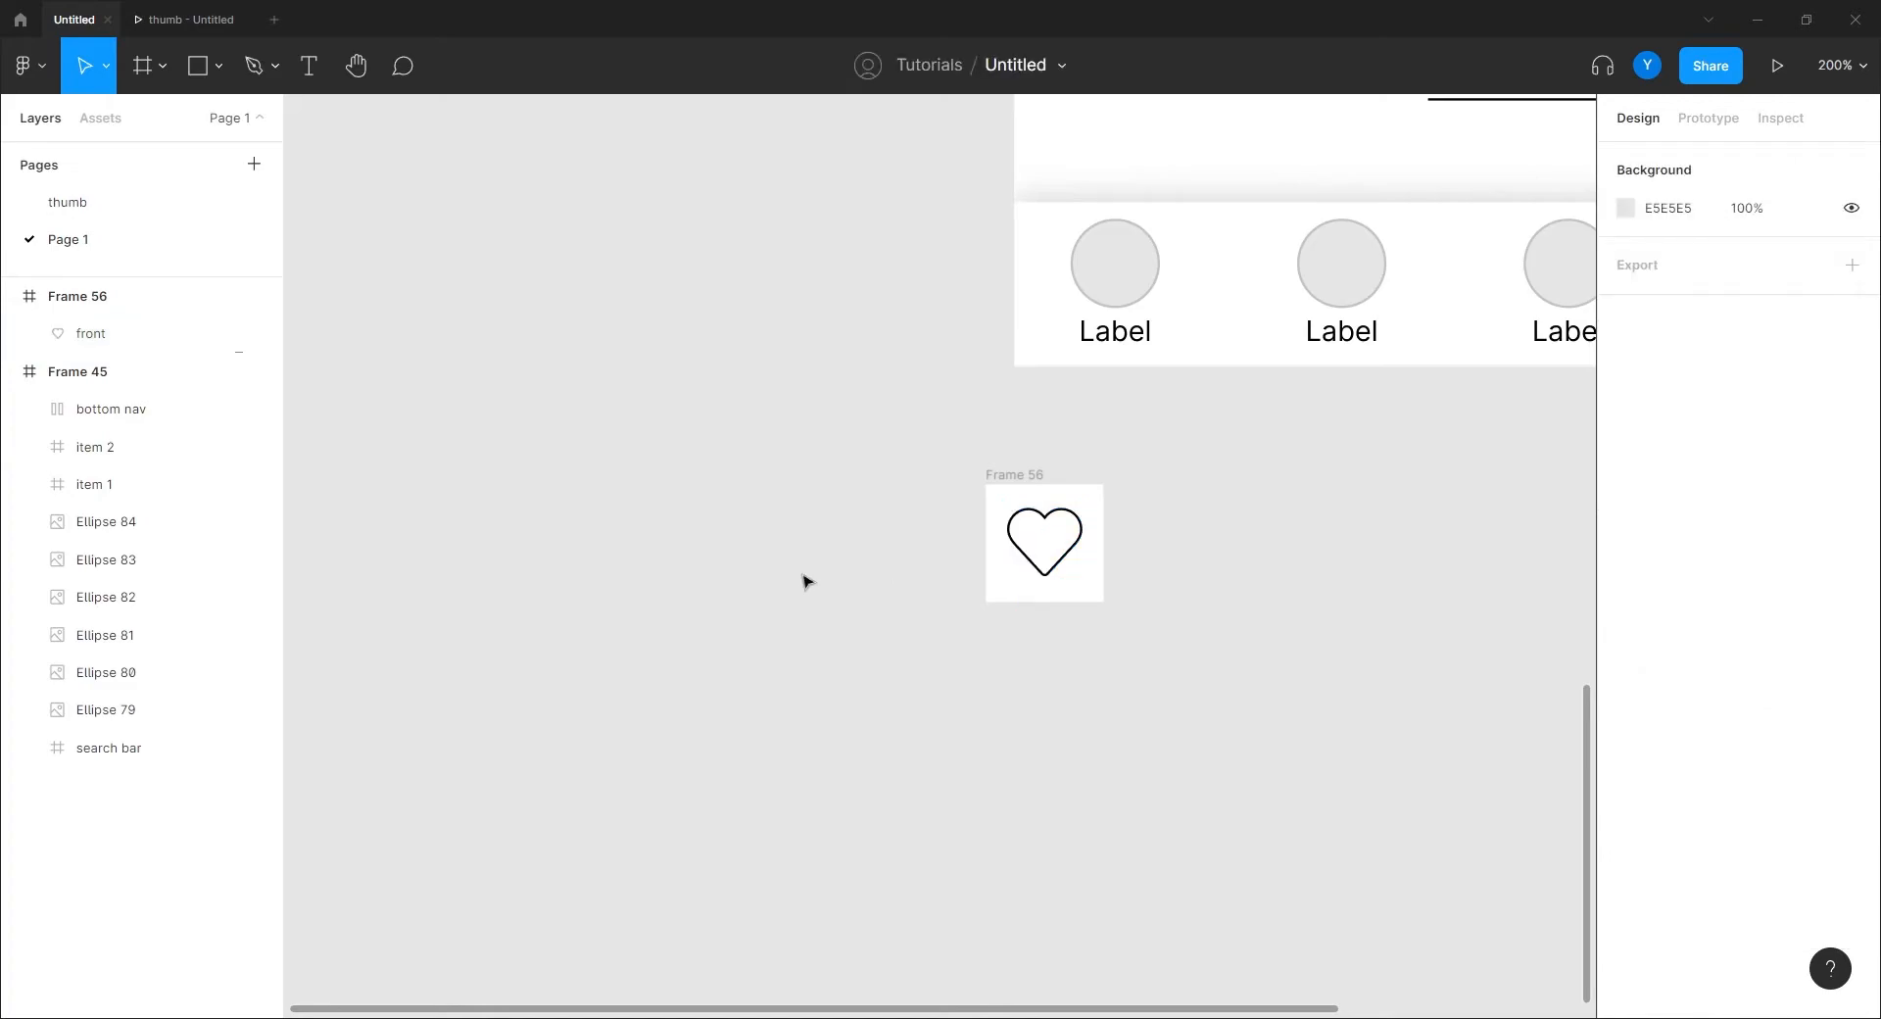
Nudge the heart down by 1 pixel inside its frame so it sits at Y 11.
key(ctrl+equal)
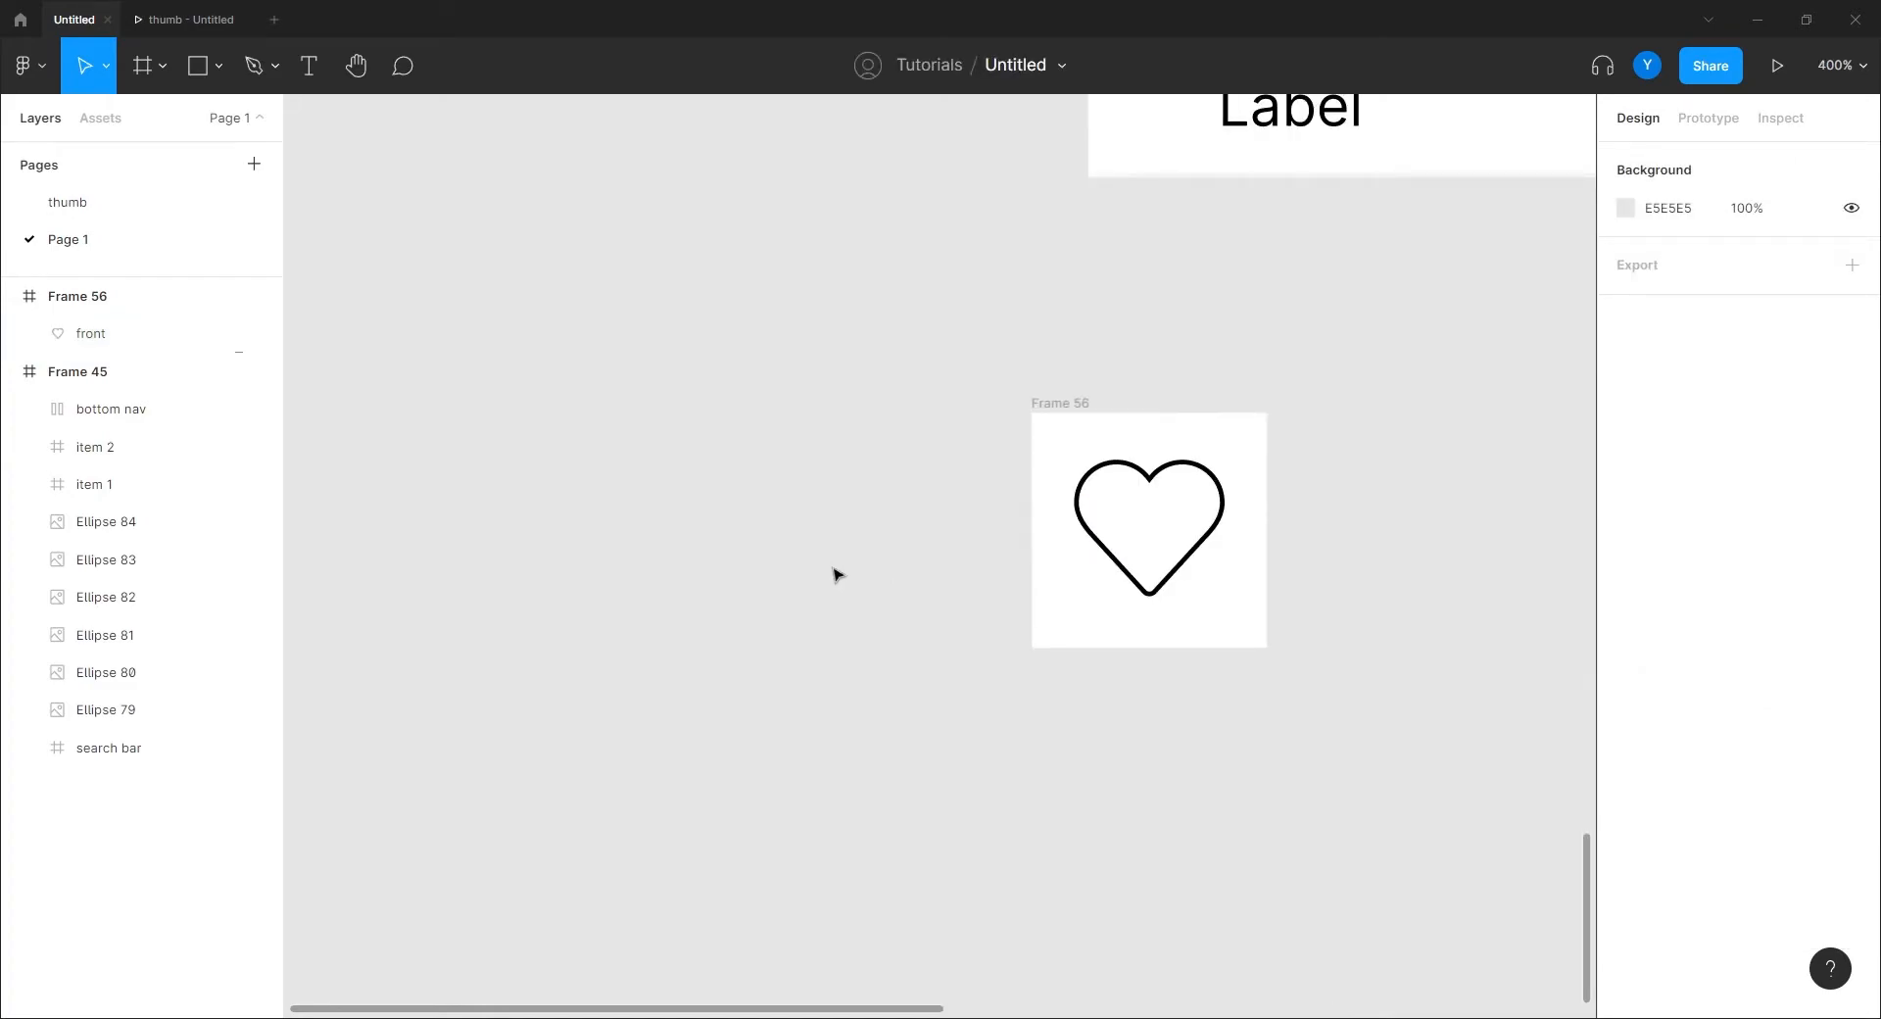
click(1131, 553)
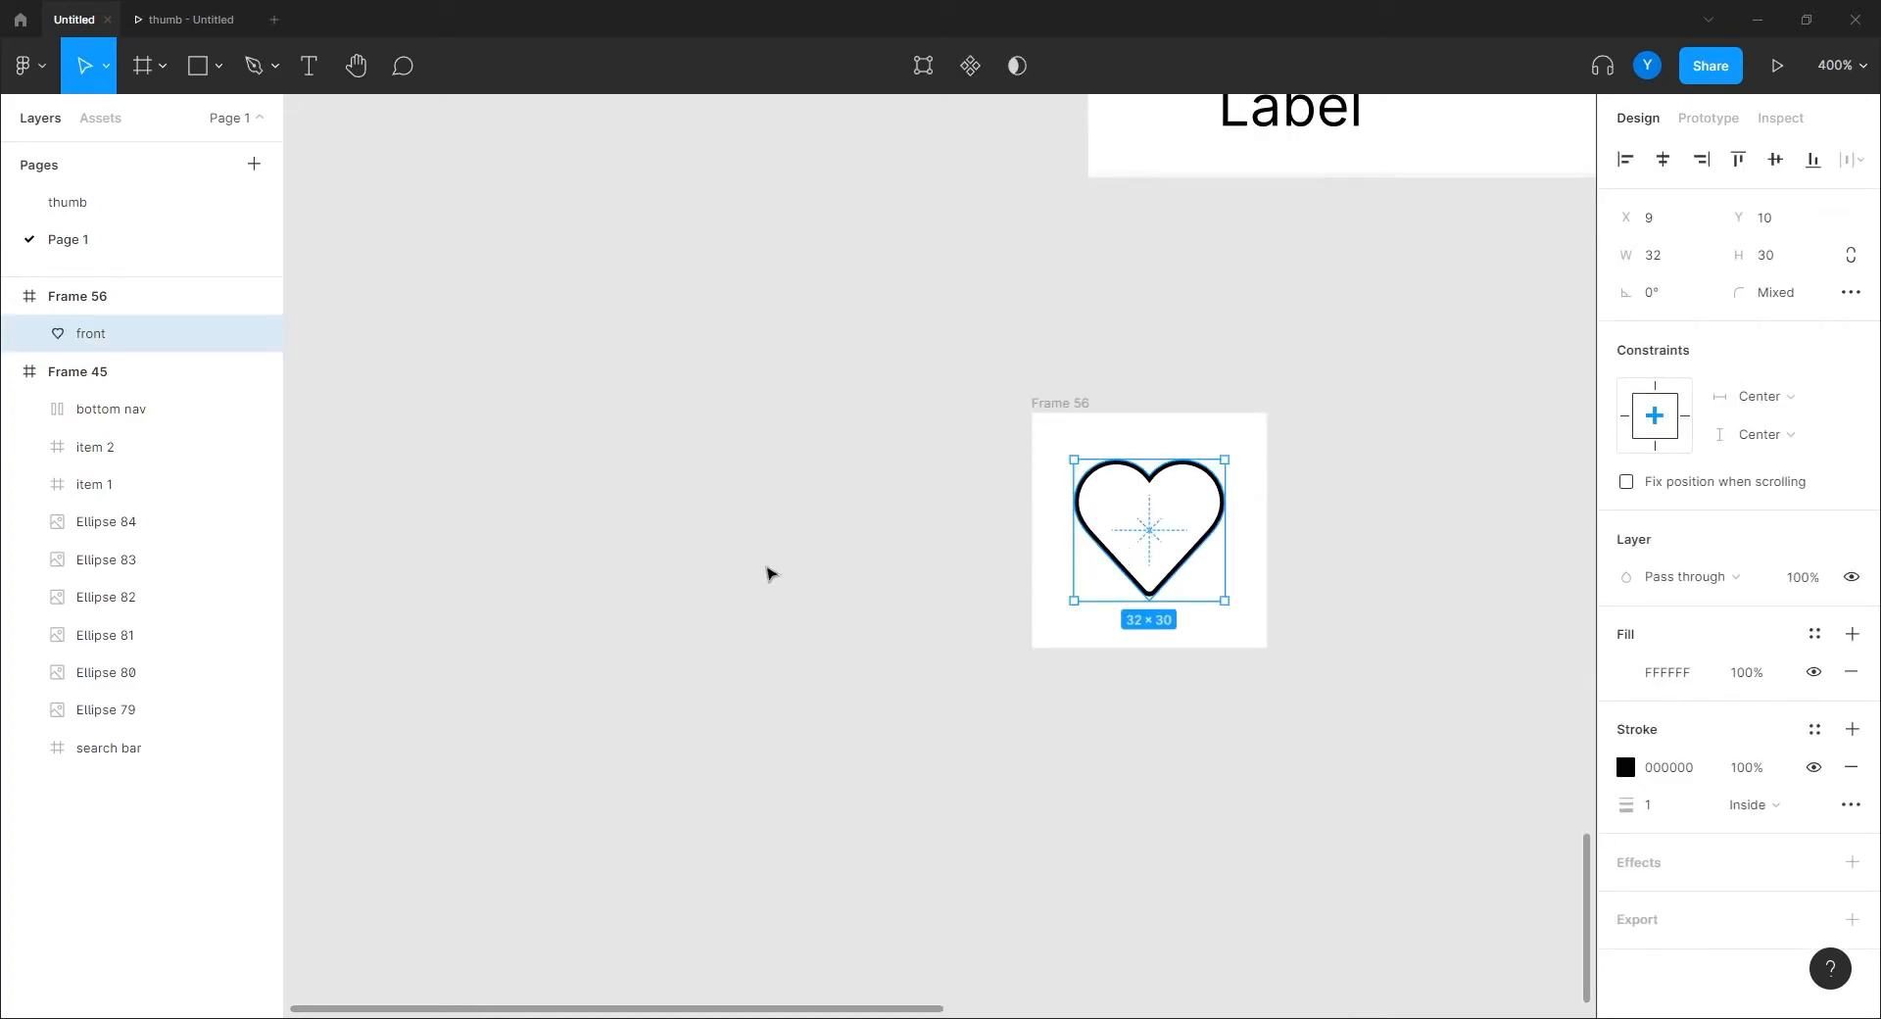
key(Down)
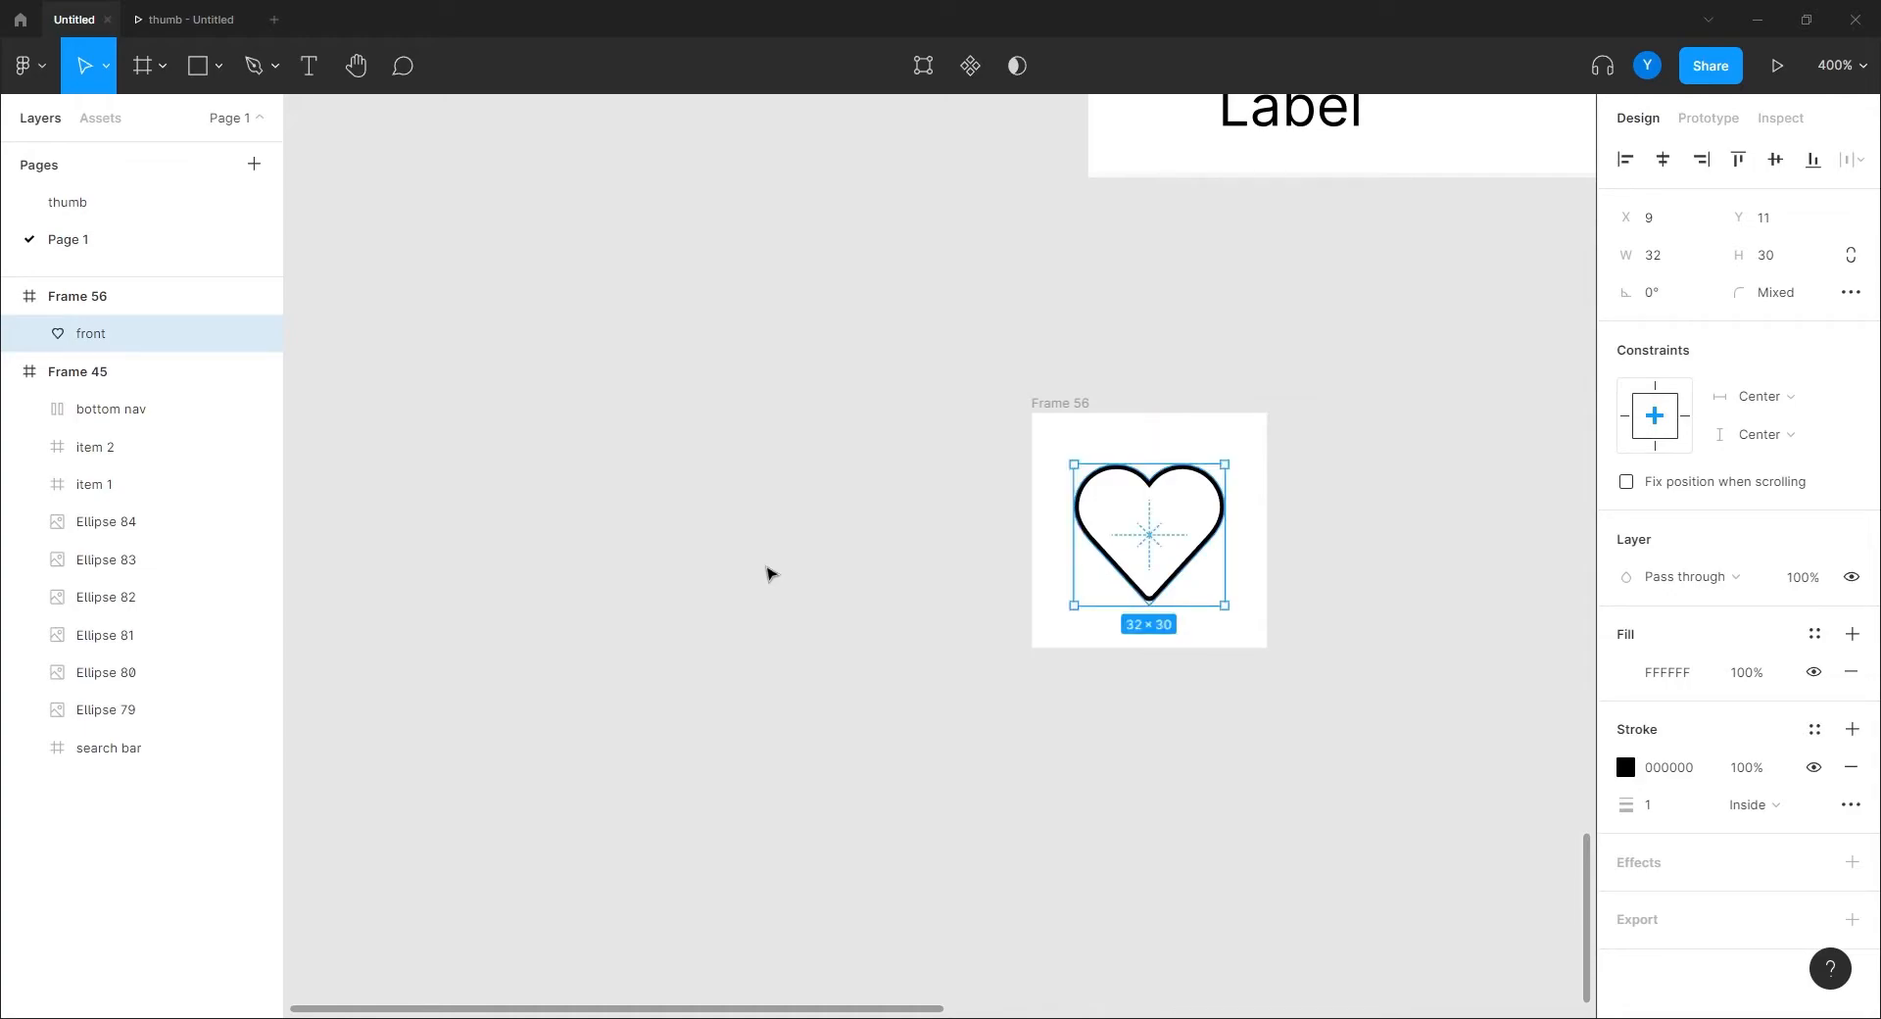
key(minus)
click(905, 547)
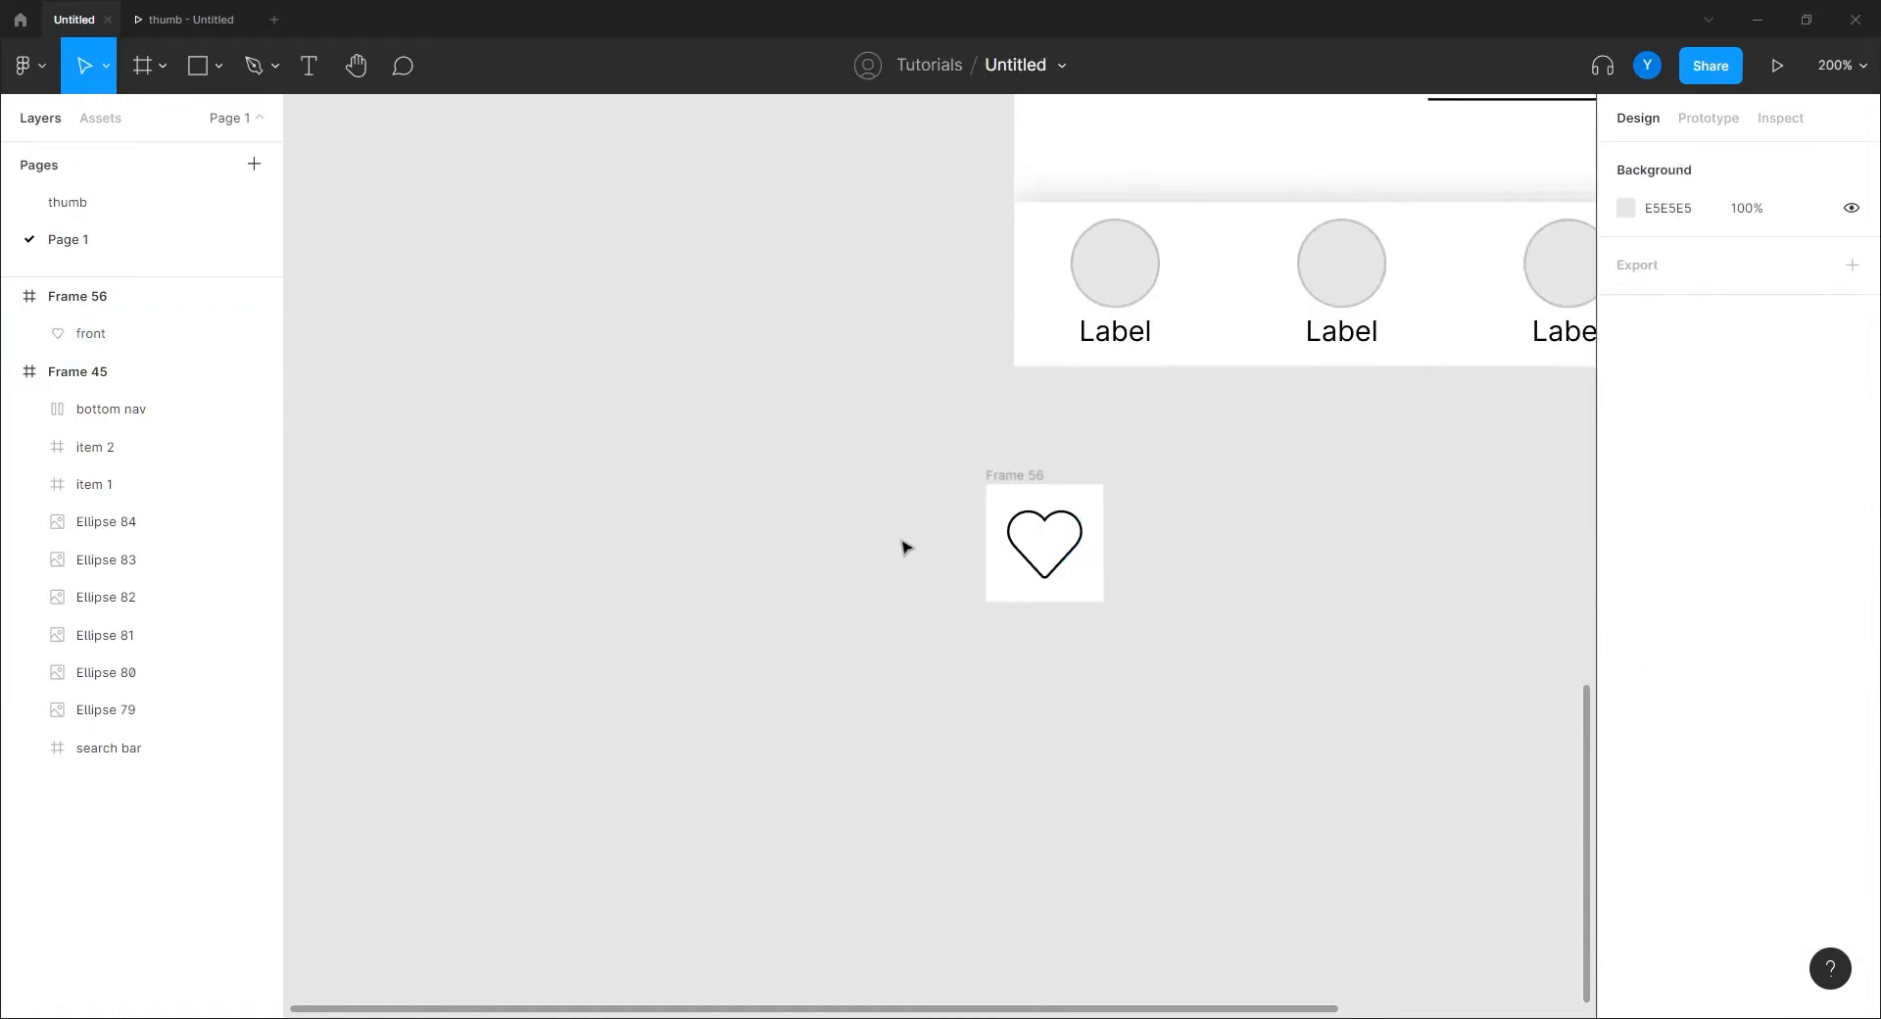
Round the heart's frame into a circle by setting its corner radius to 30.
scroll(890, 638, right, 3)
scroll(891, 638, up, 2)
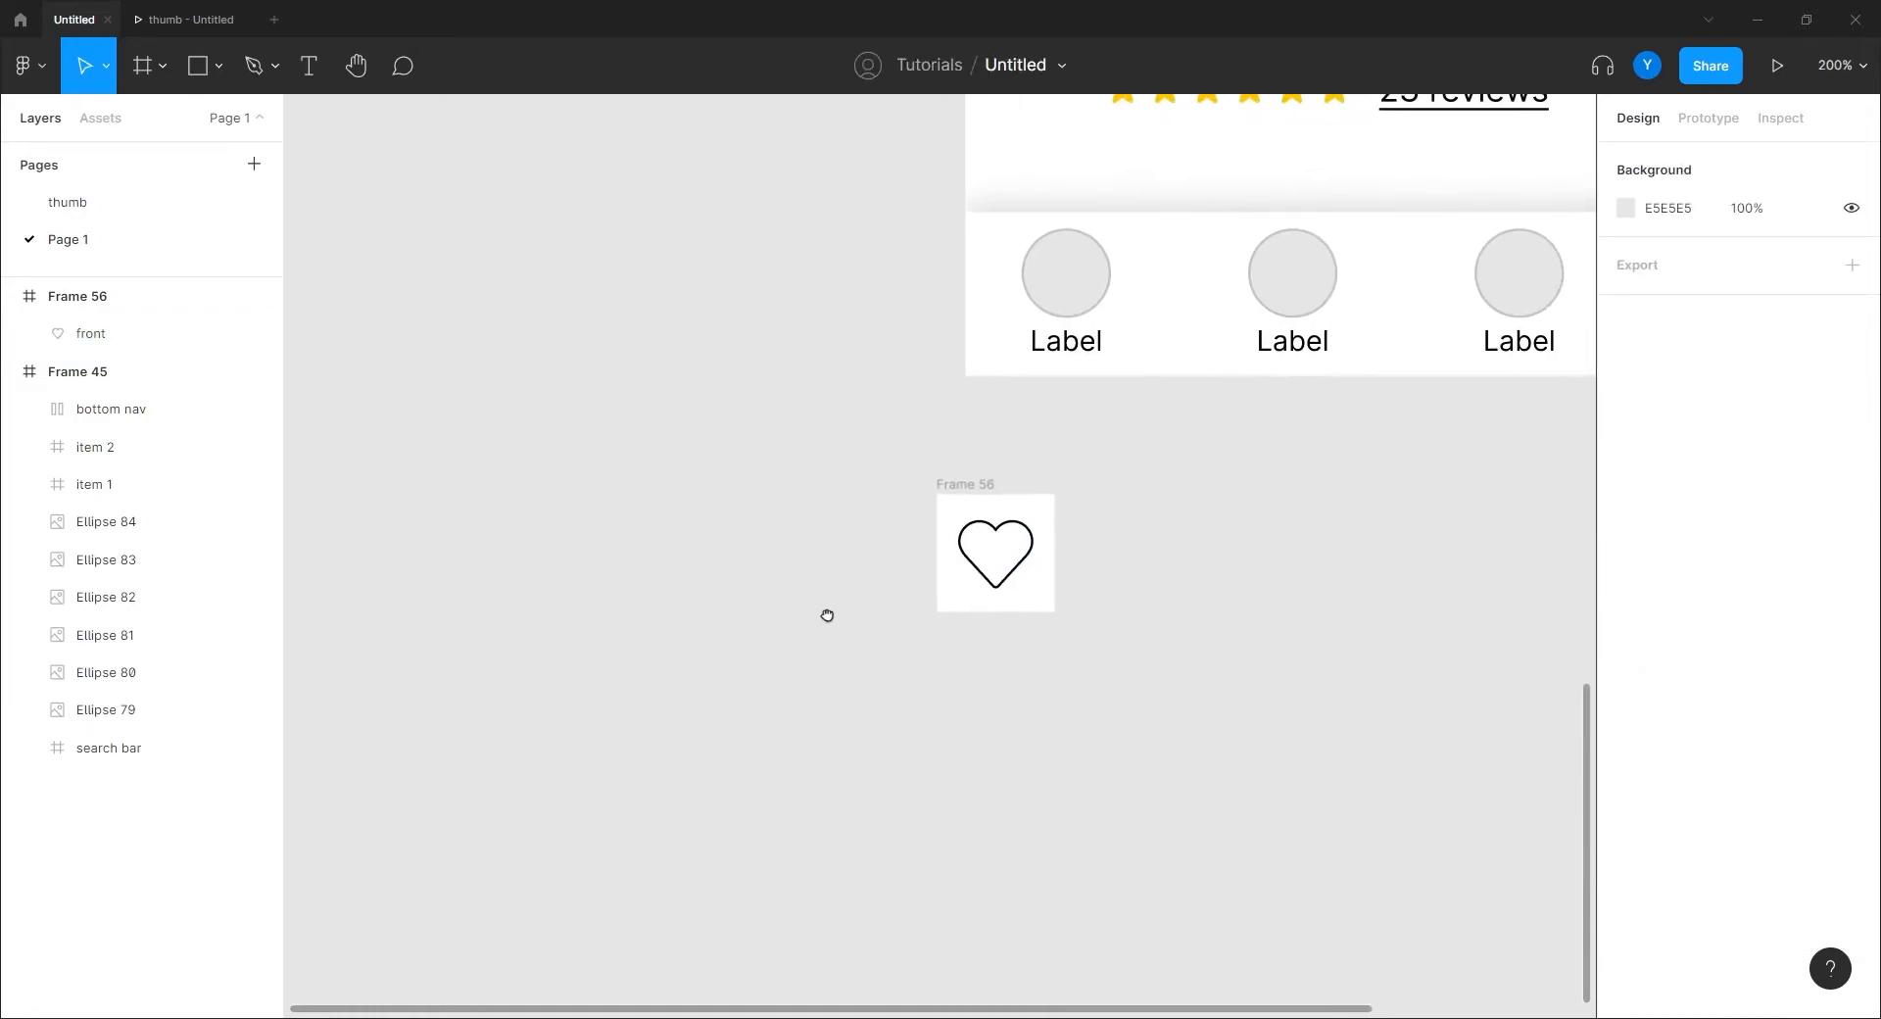
click(947, 527)
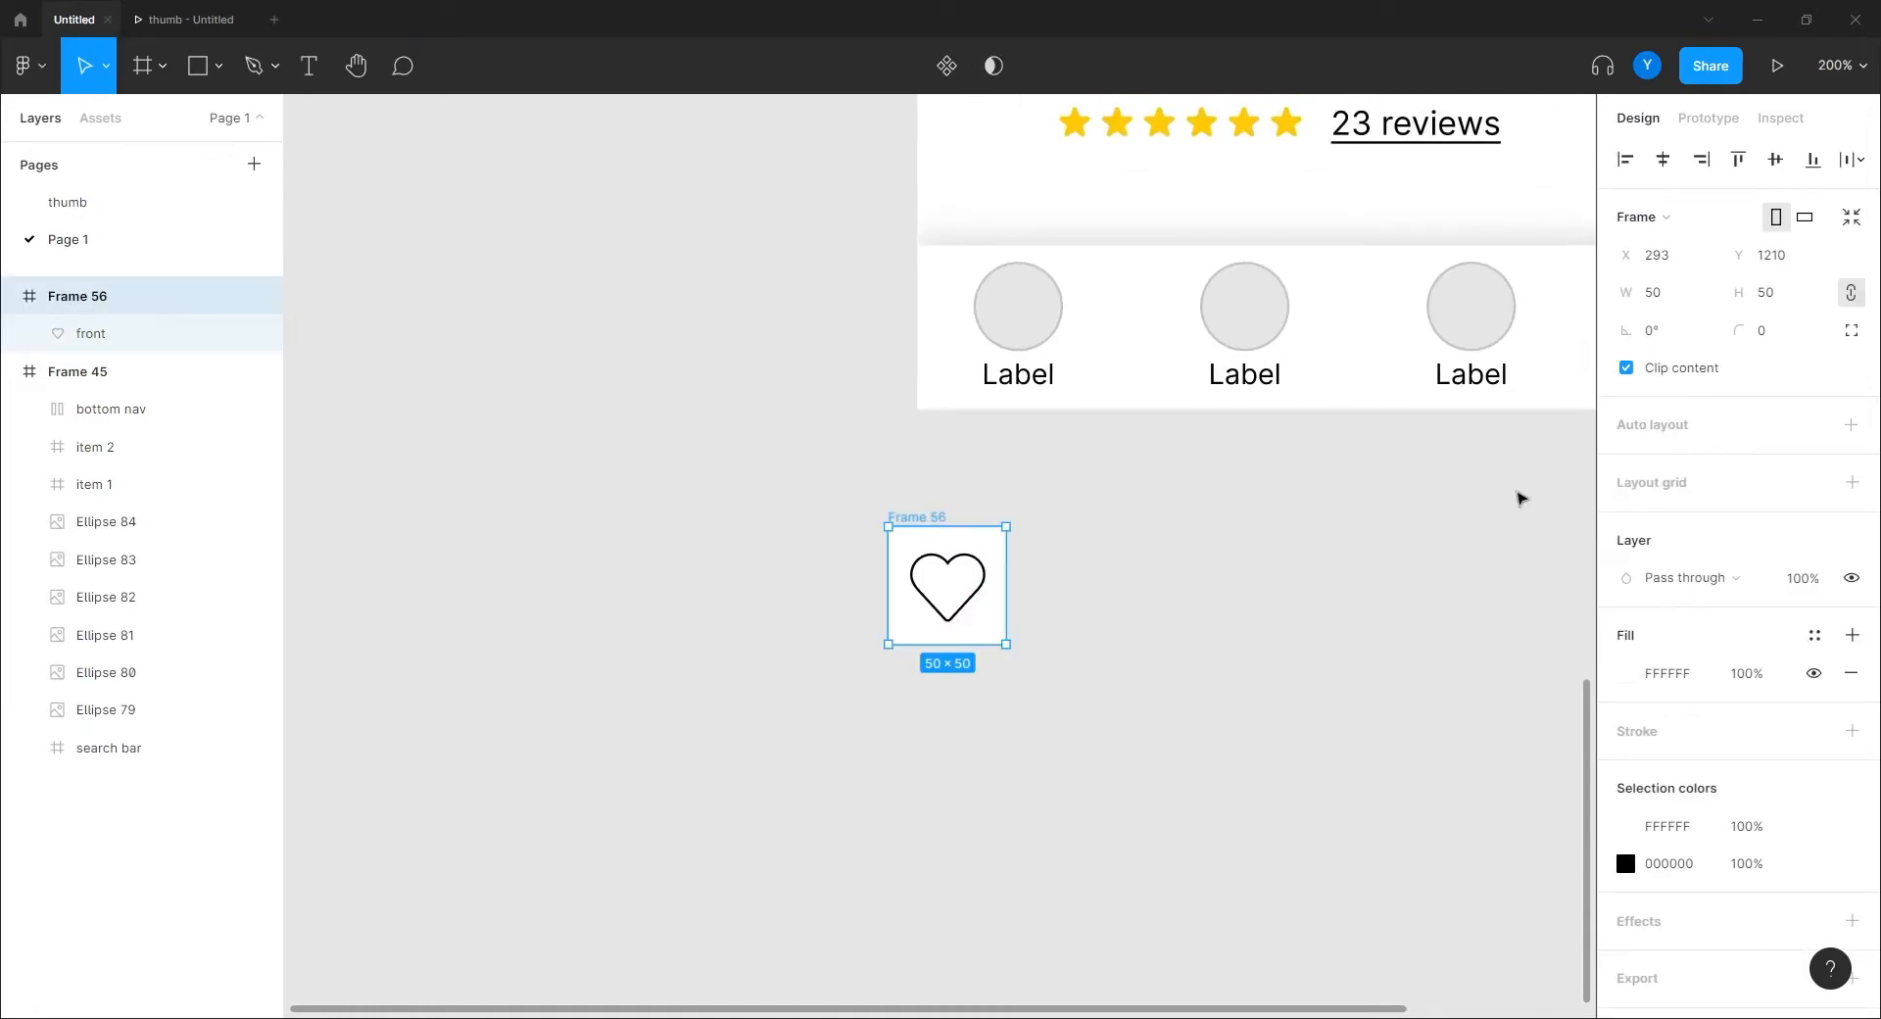
click(1769, 335)
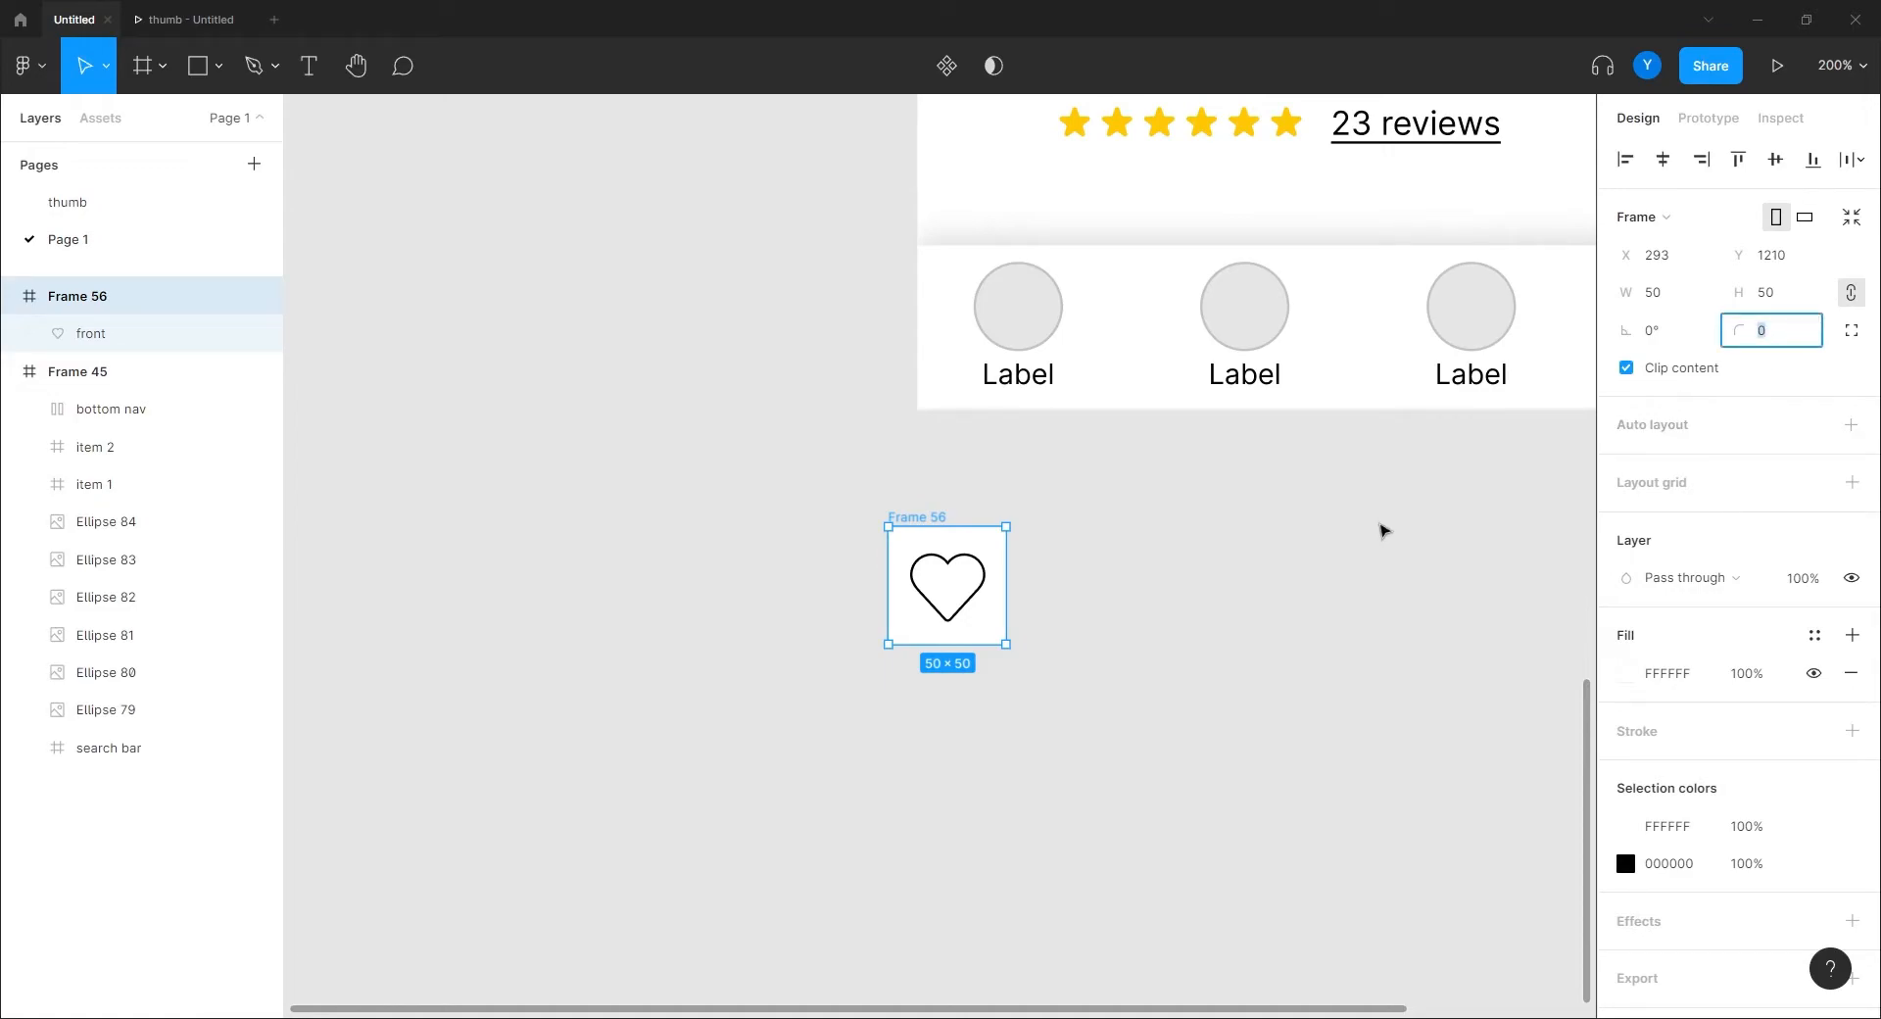
key(Return)
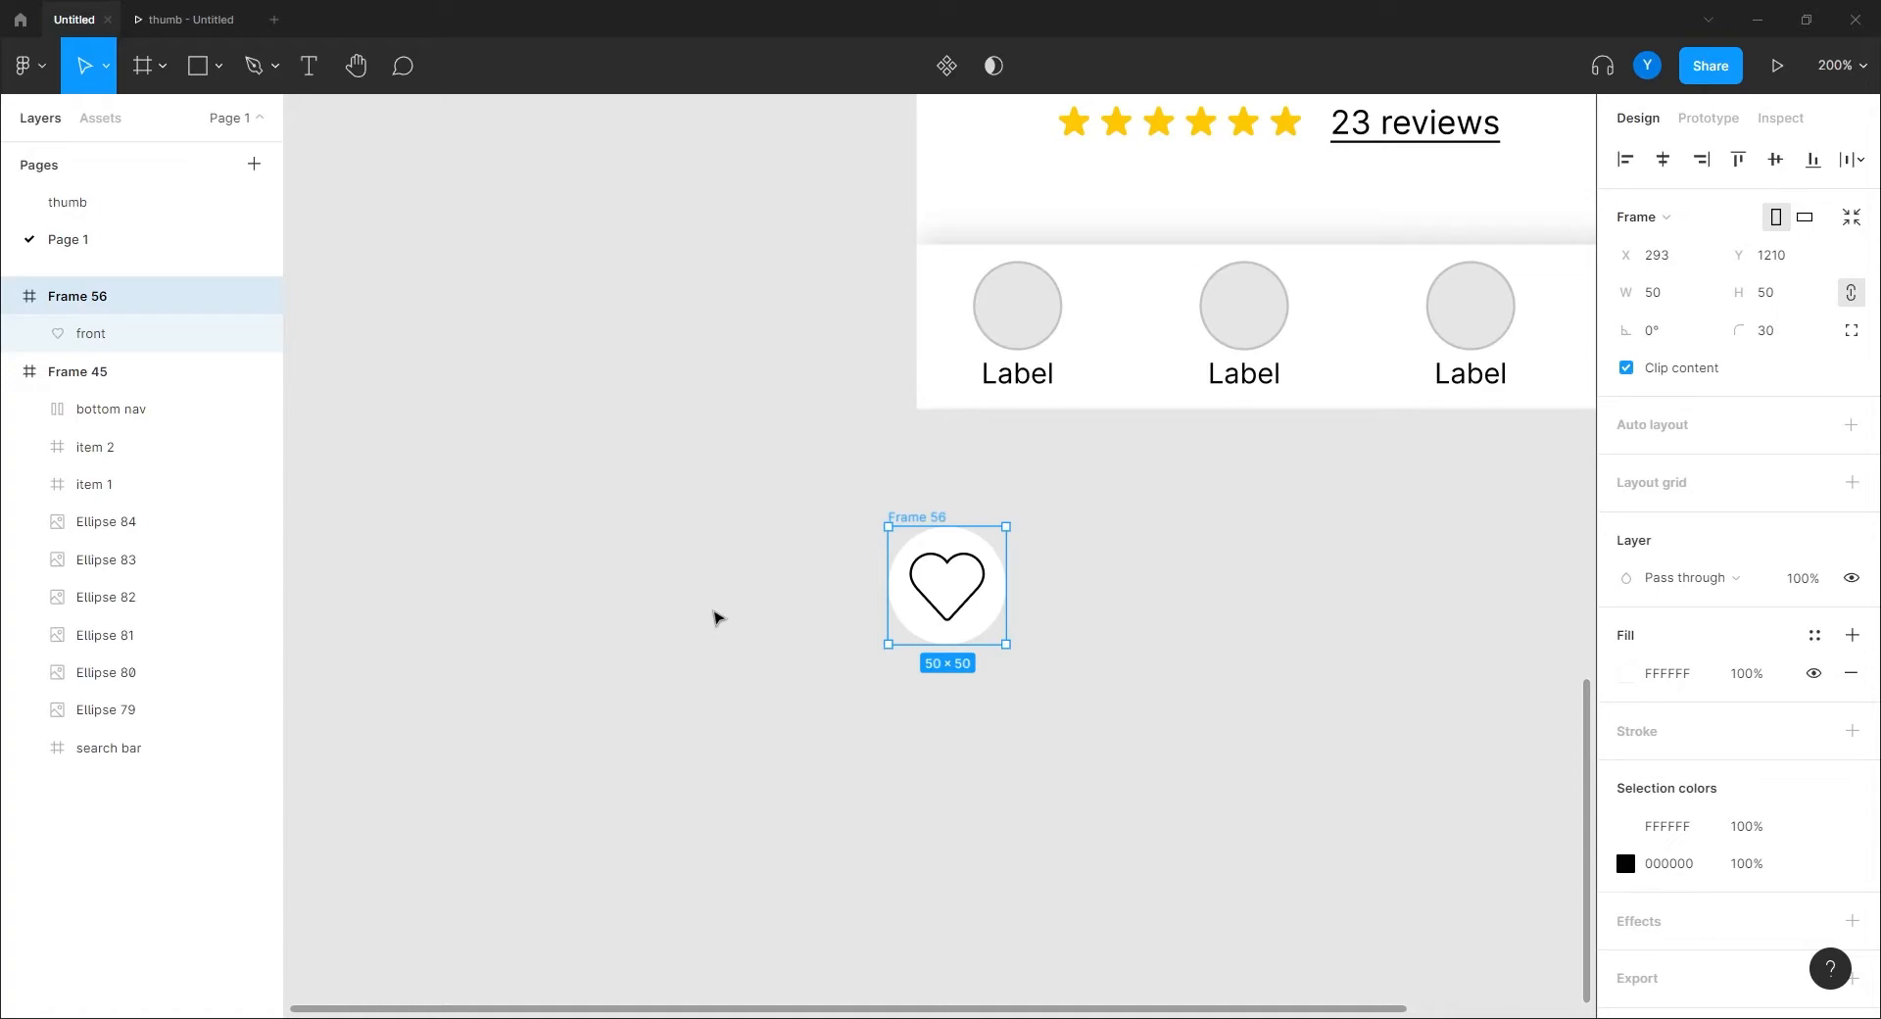
Rename the heart's frame as "like / default".
double_click(63, 298)
text(like / default)
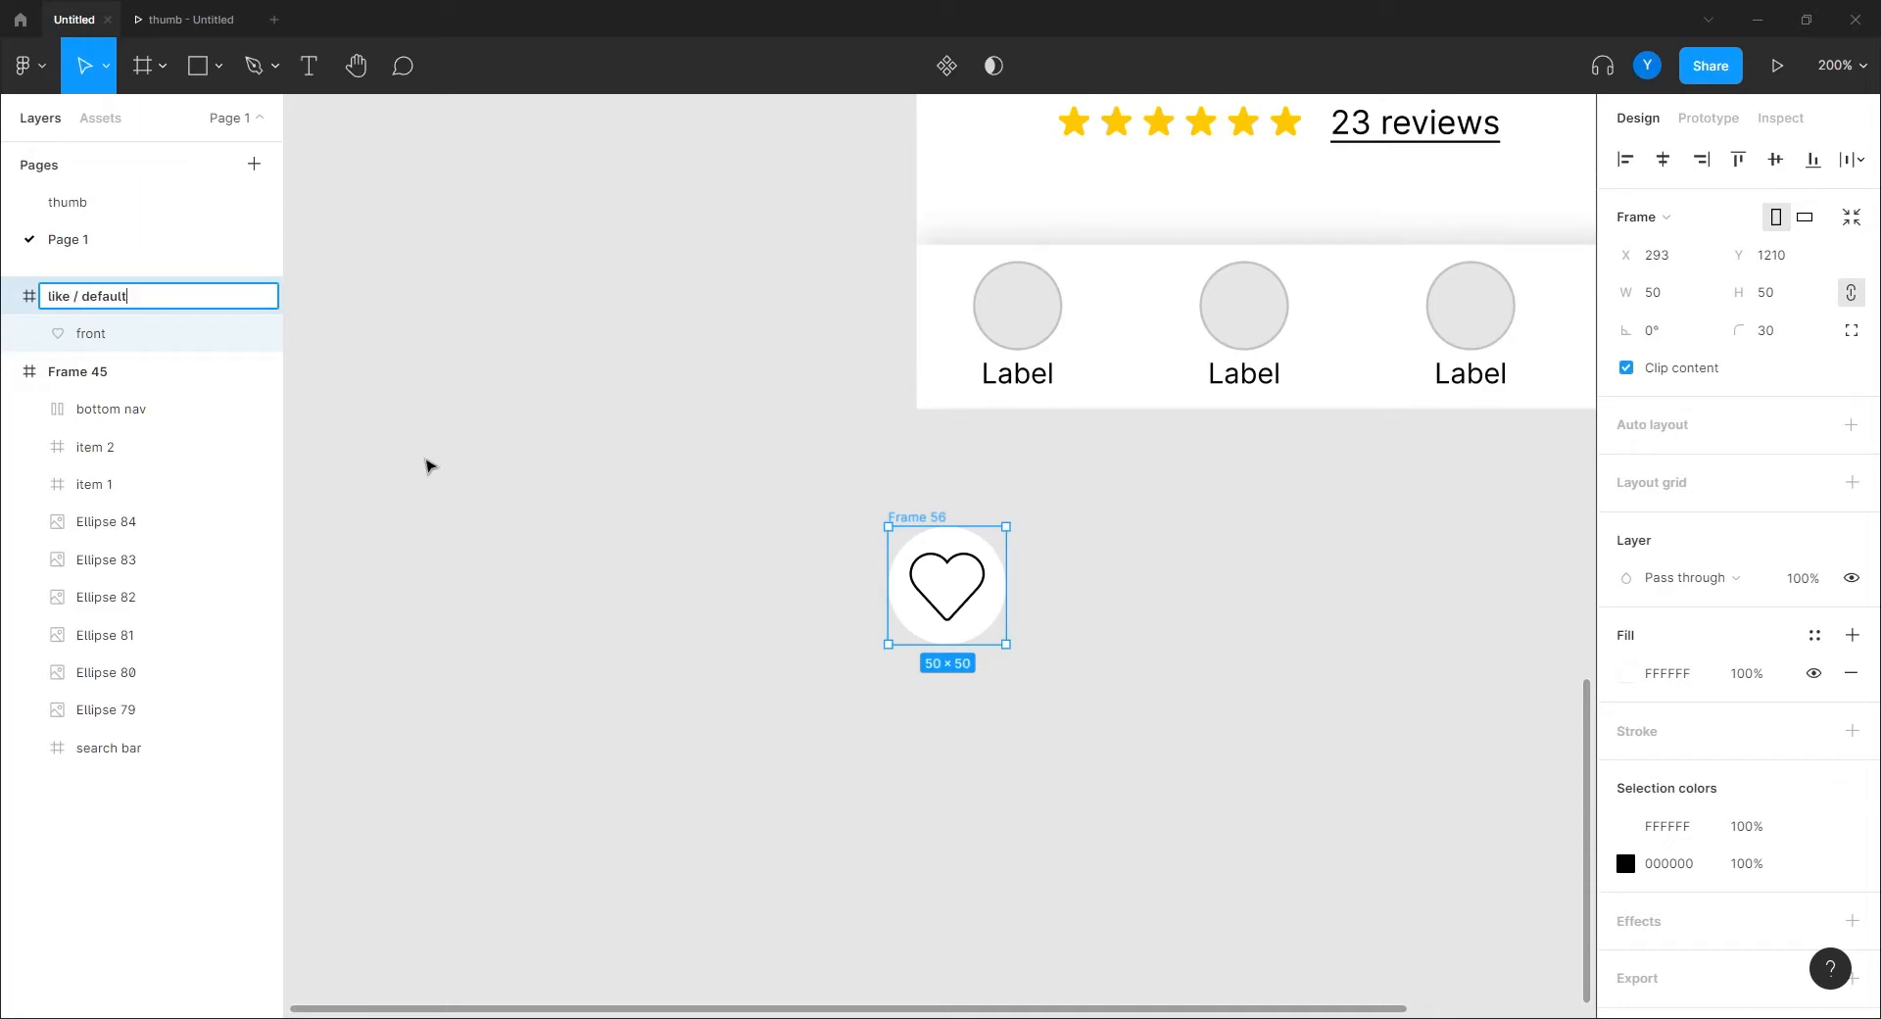
key(Return)
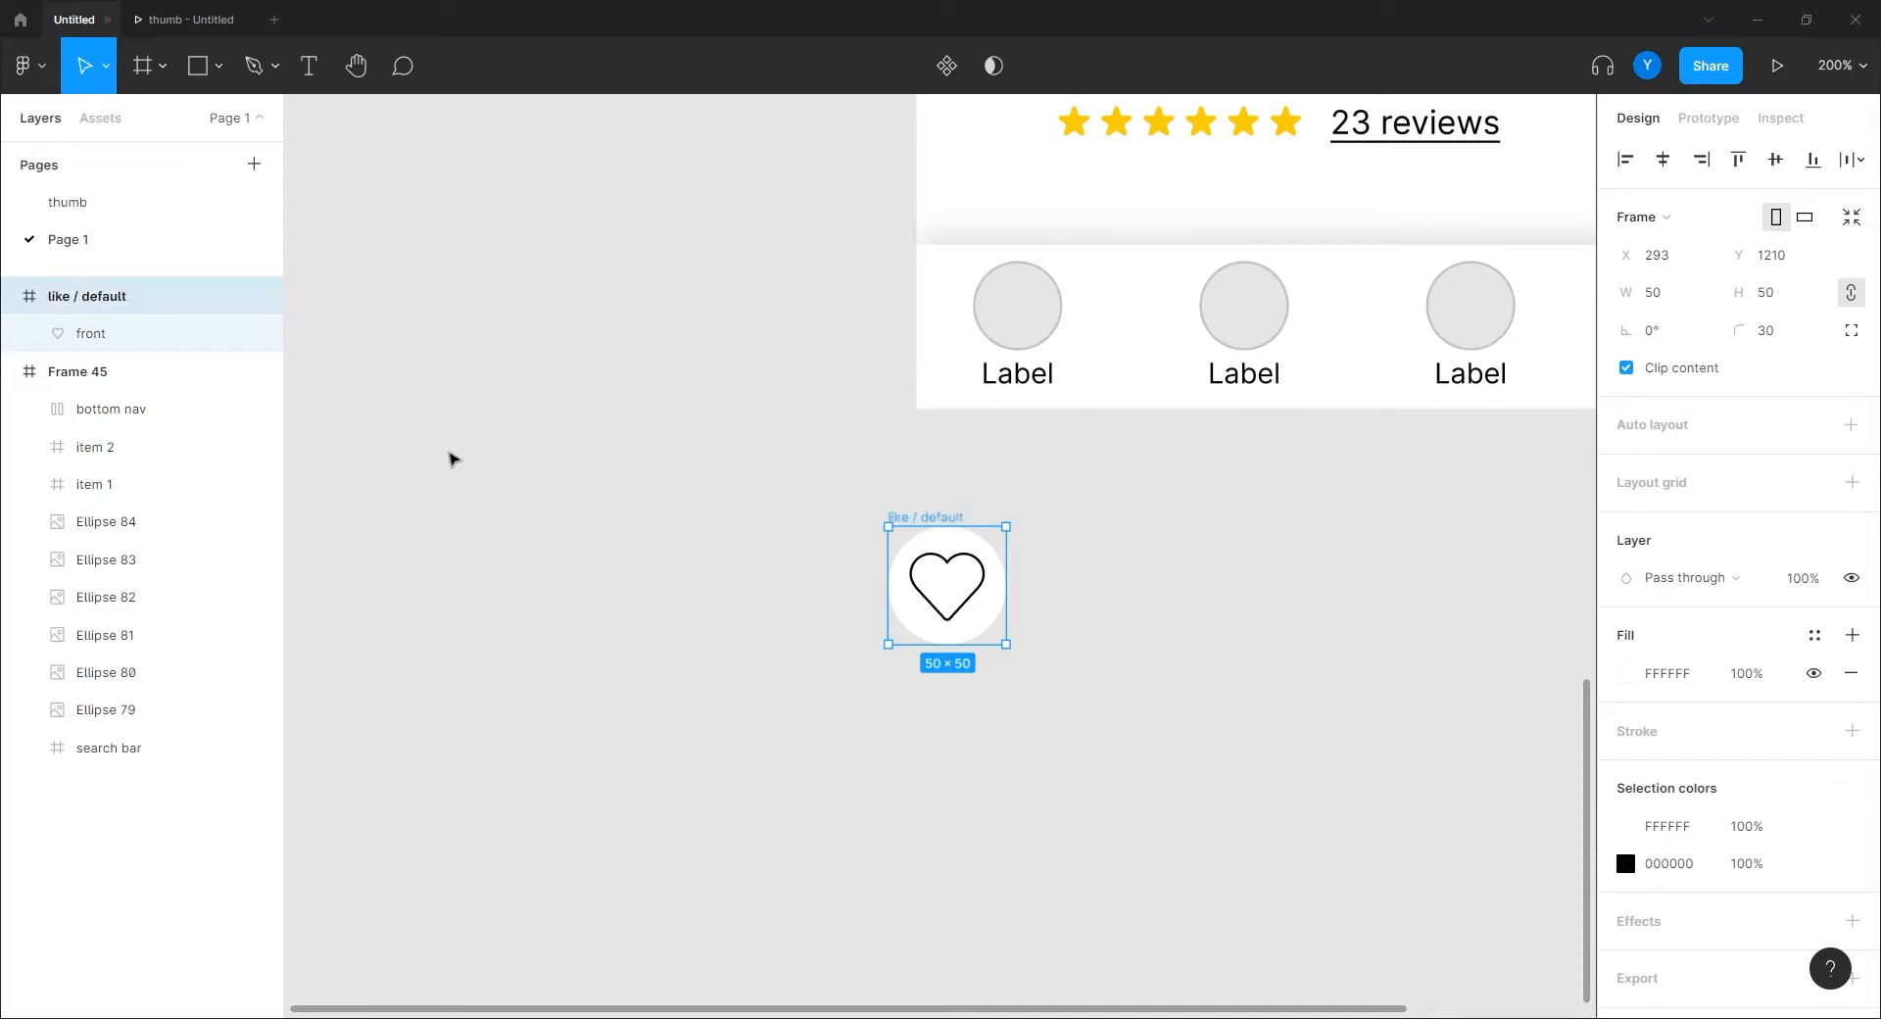
Move the like / default frame into Frame 45, onto the upper-left corner of the ramen photo at about X 9, Y 199.
scroll(789, 524, up, 3)
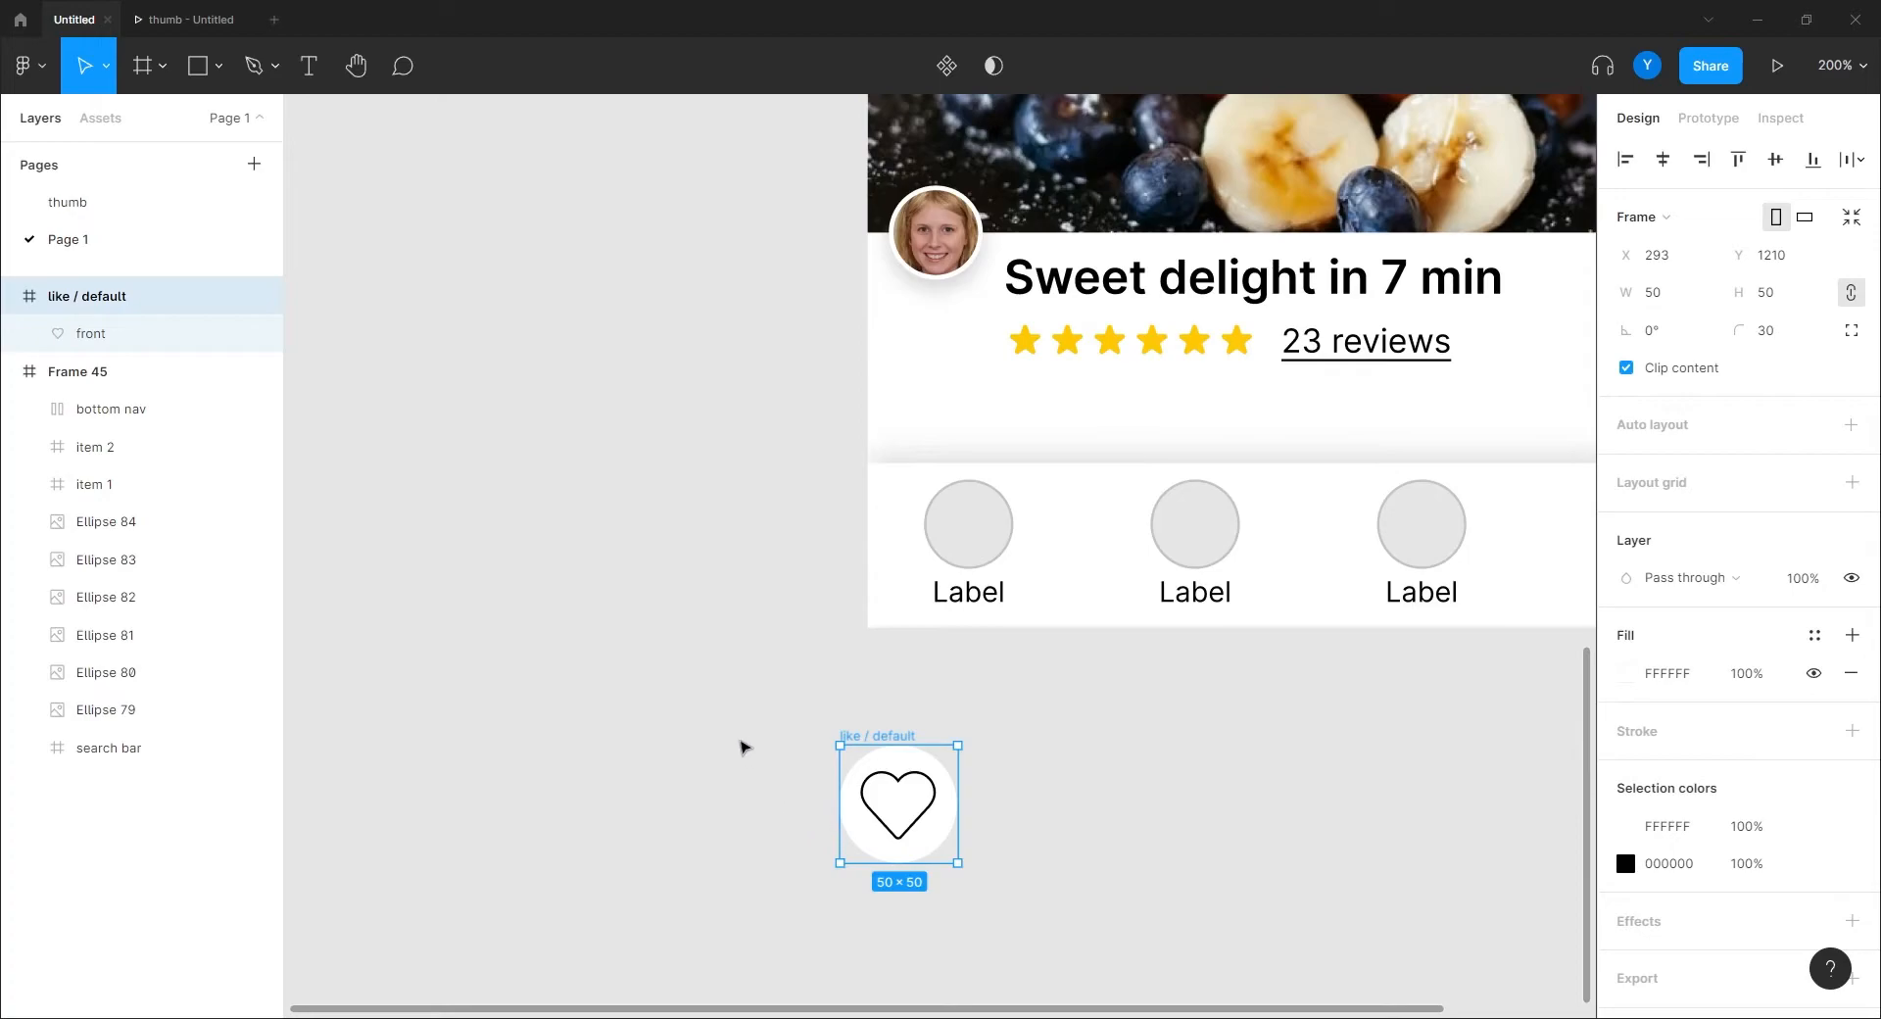
key(ctrl+minus)
drag(723, 593, 662, 749)
drag(849, 828, 875, 374)
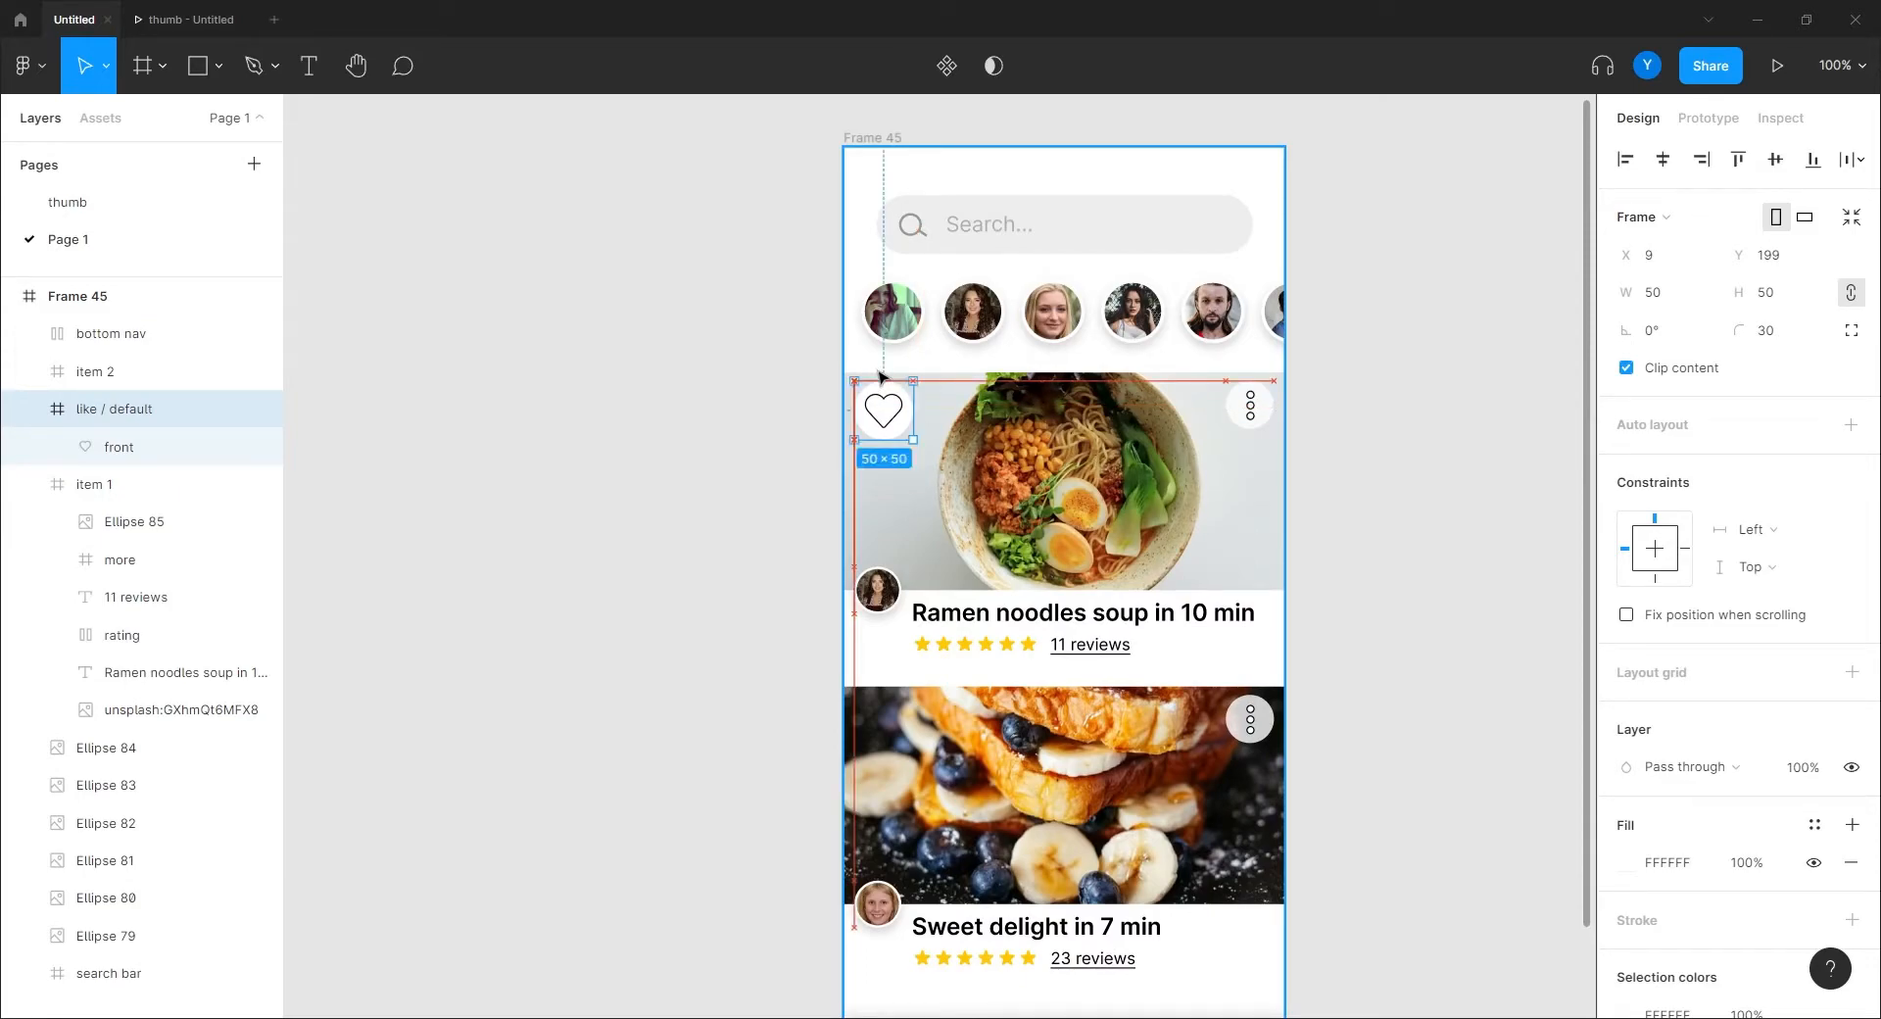
Compare the dimensions of the ramen card's more button with those of the like / default frame.
drag(654, 457, 491, 617)
key(ctrl+plus)
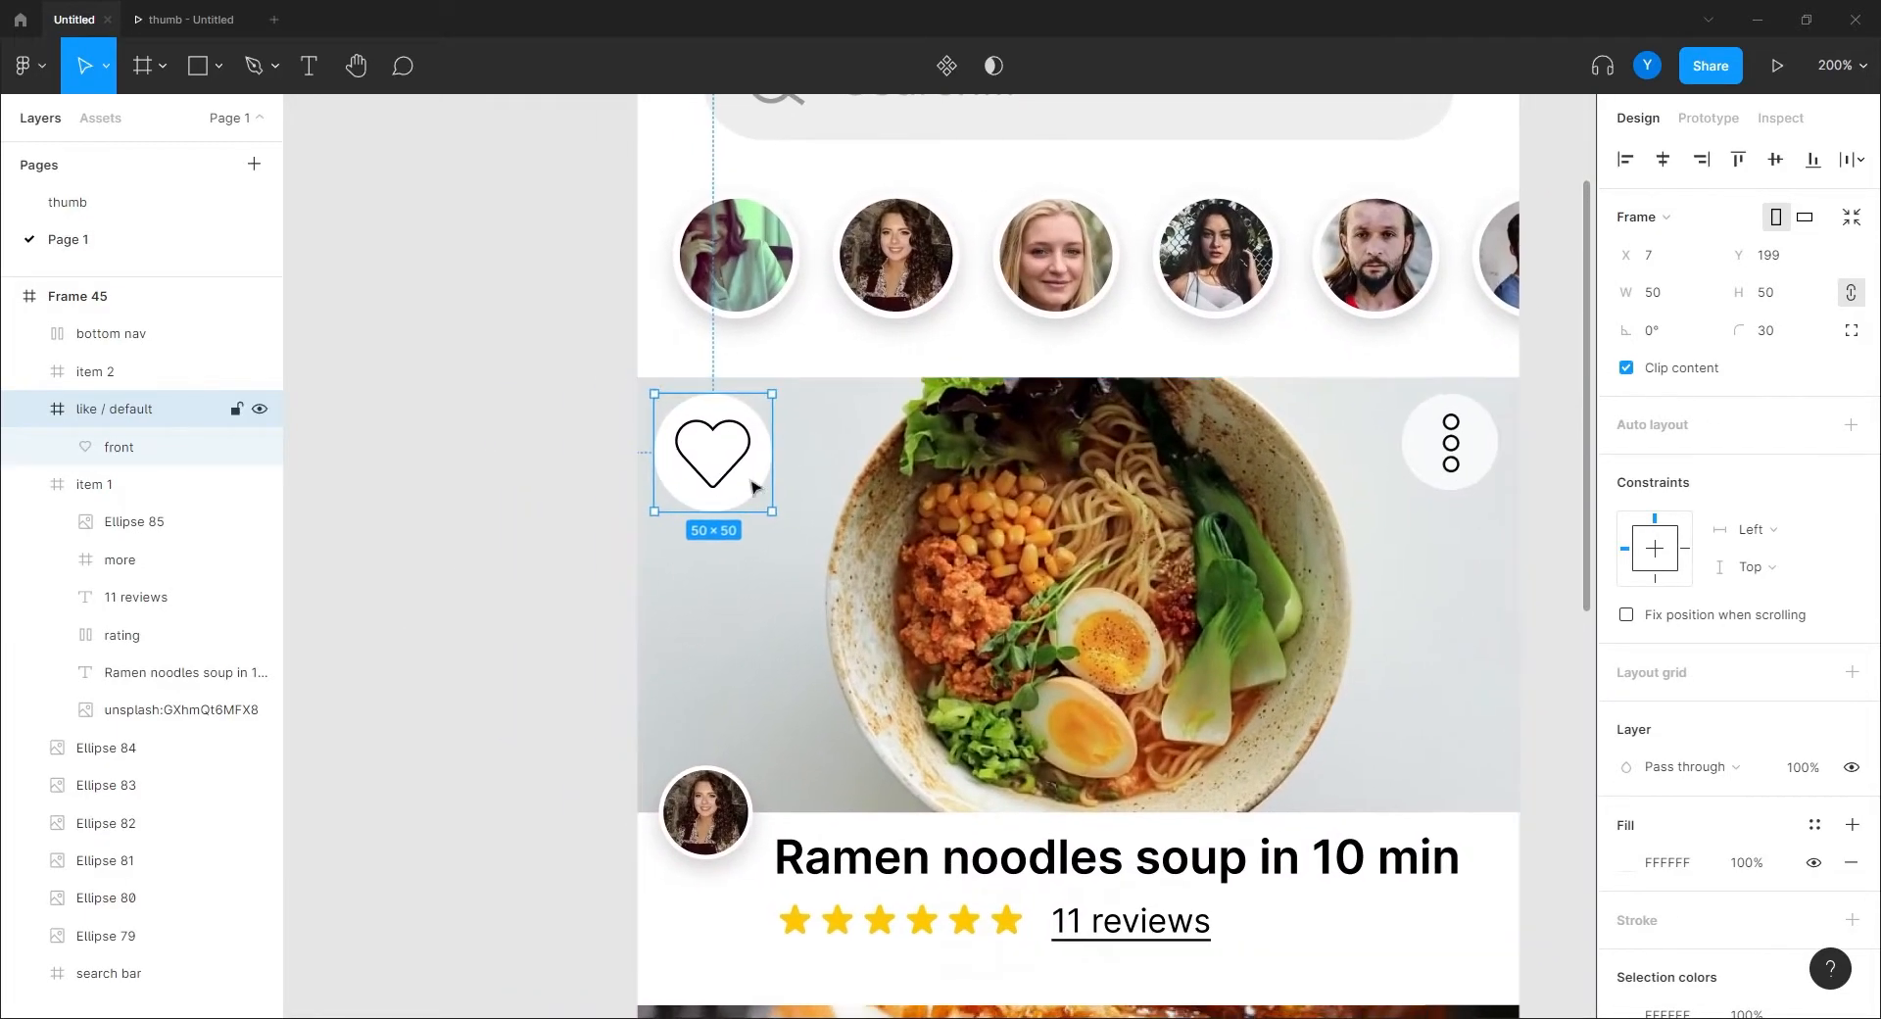
double_click(1451, 442)
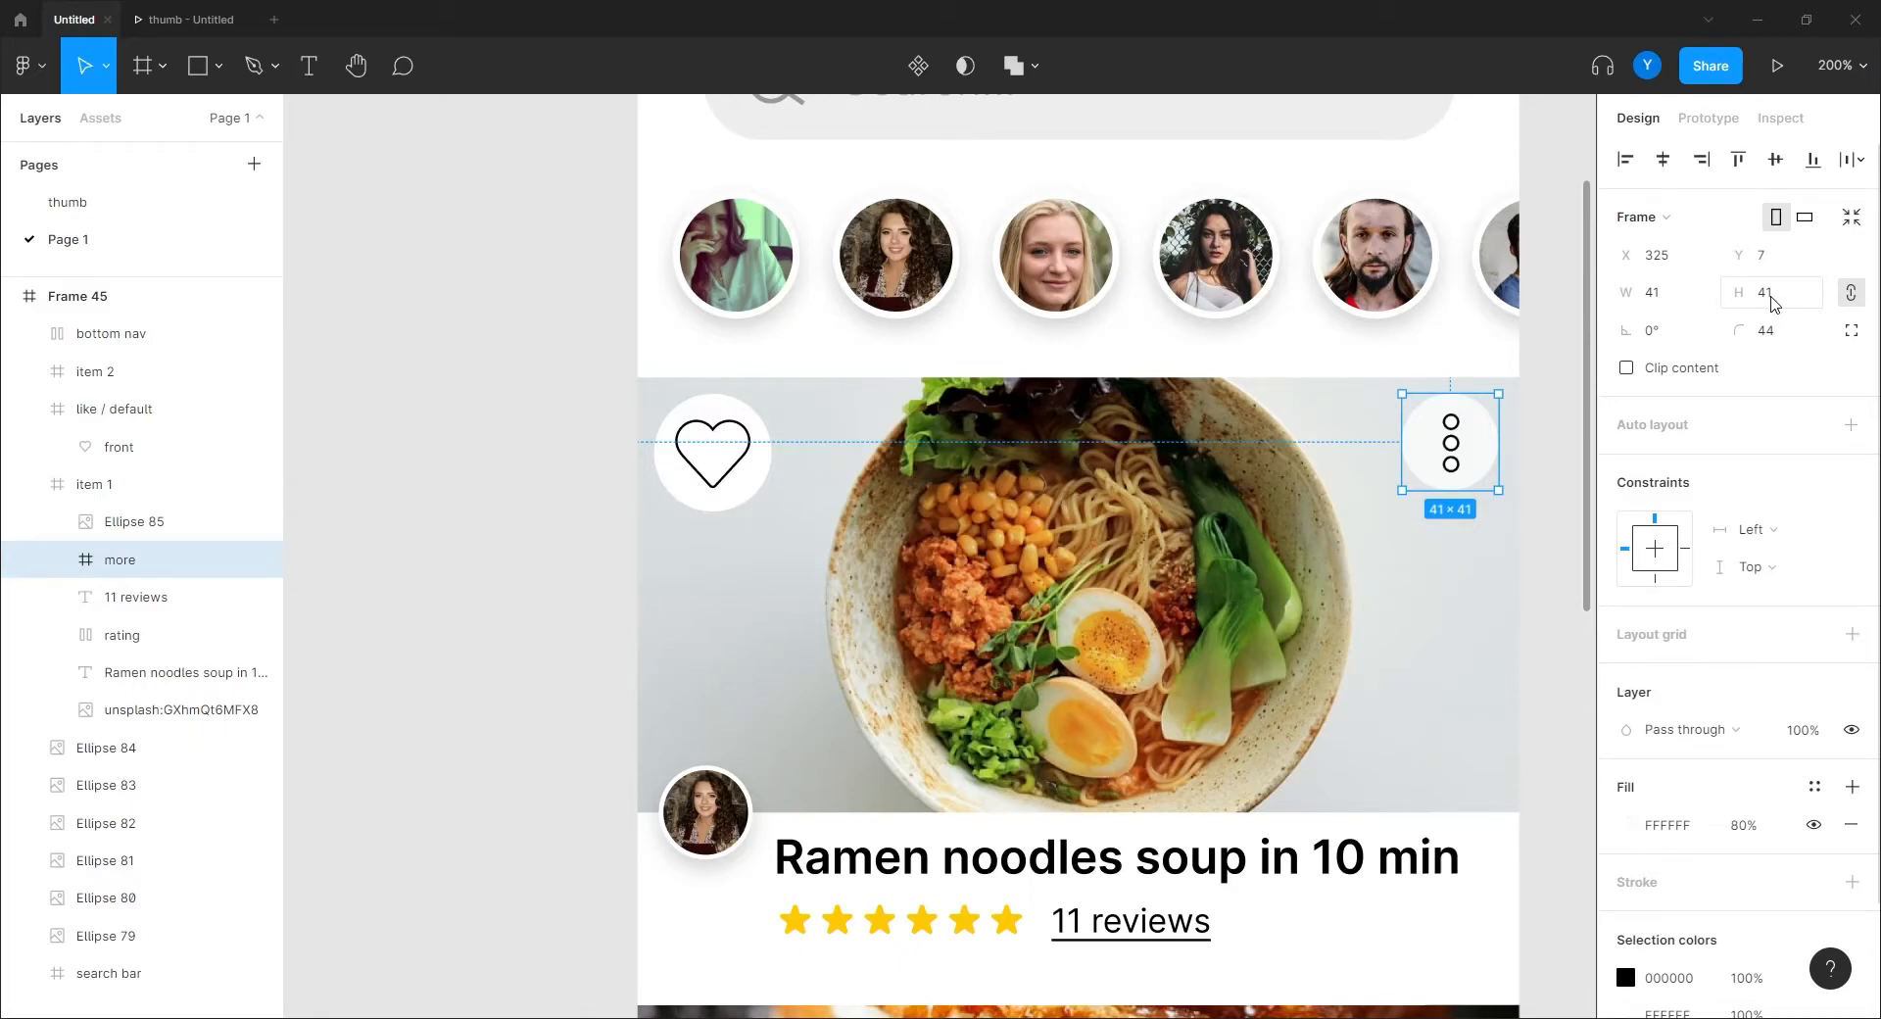
click(744, 465)
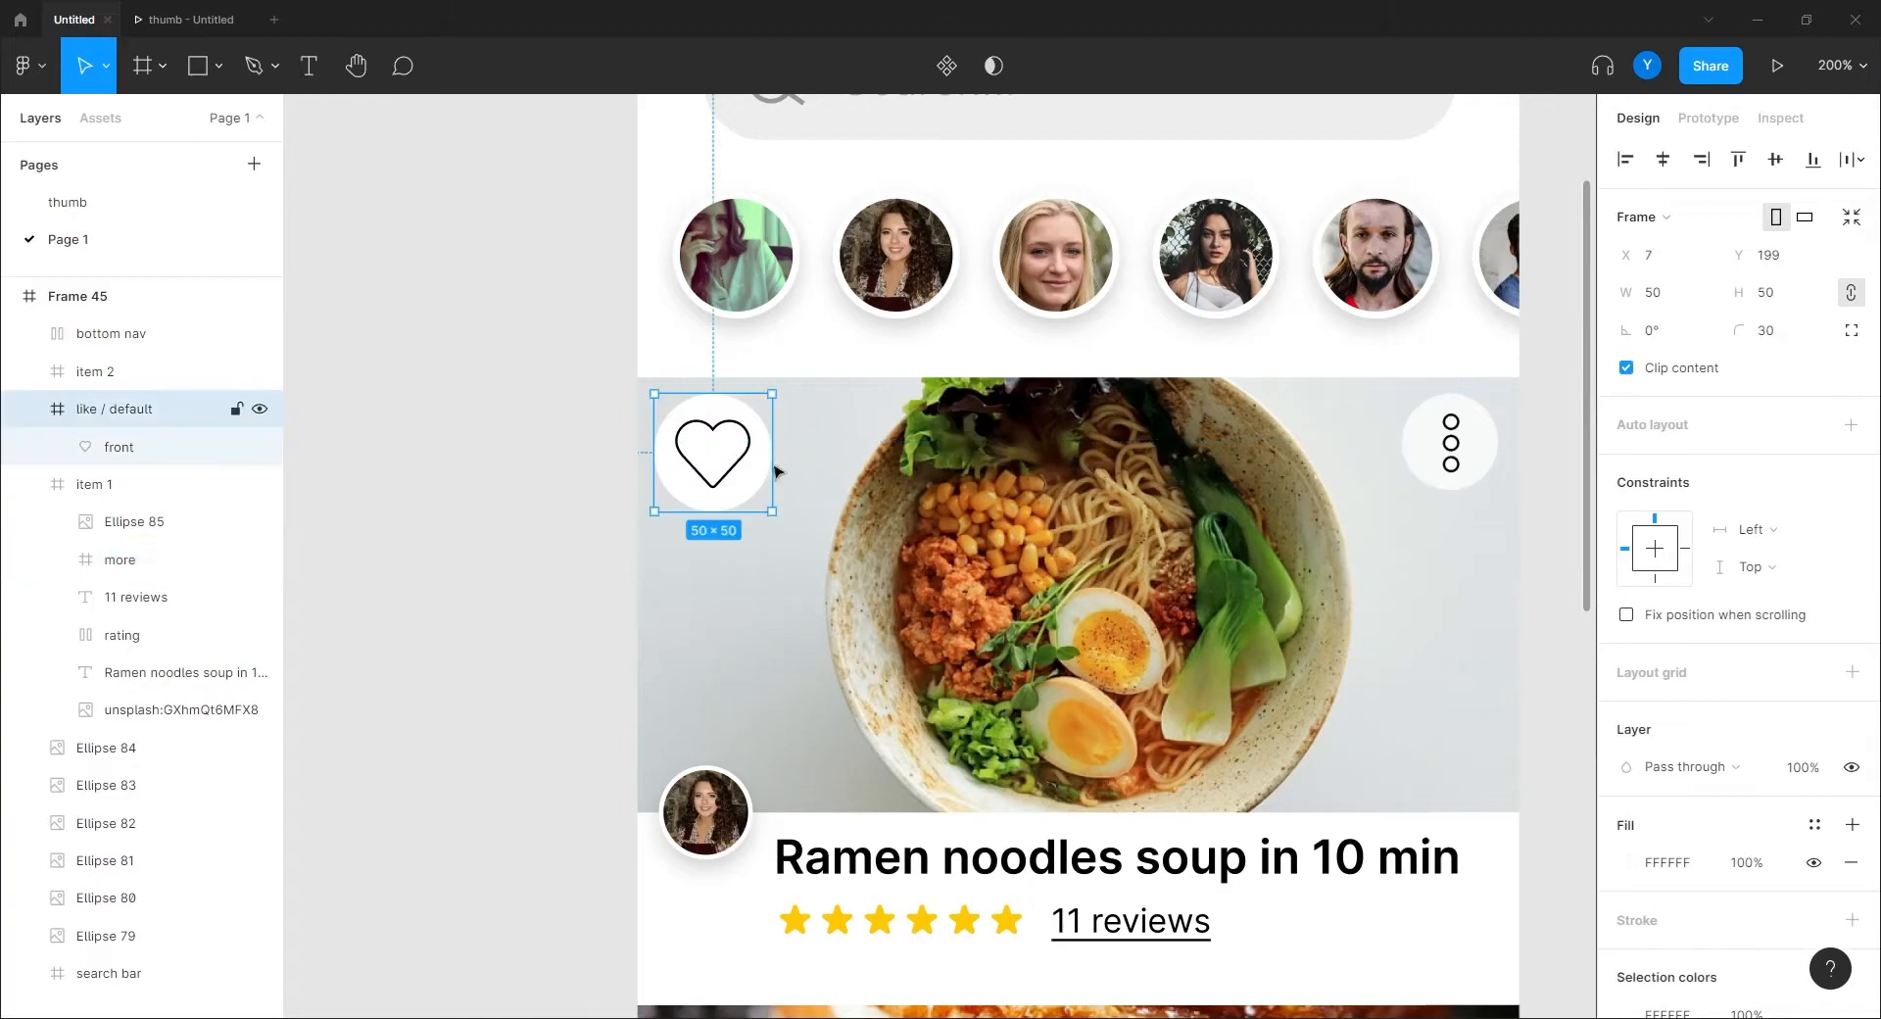
scroll(483, 533, up, 4)
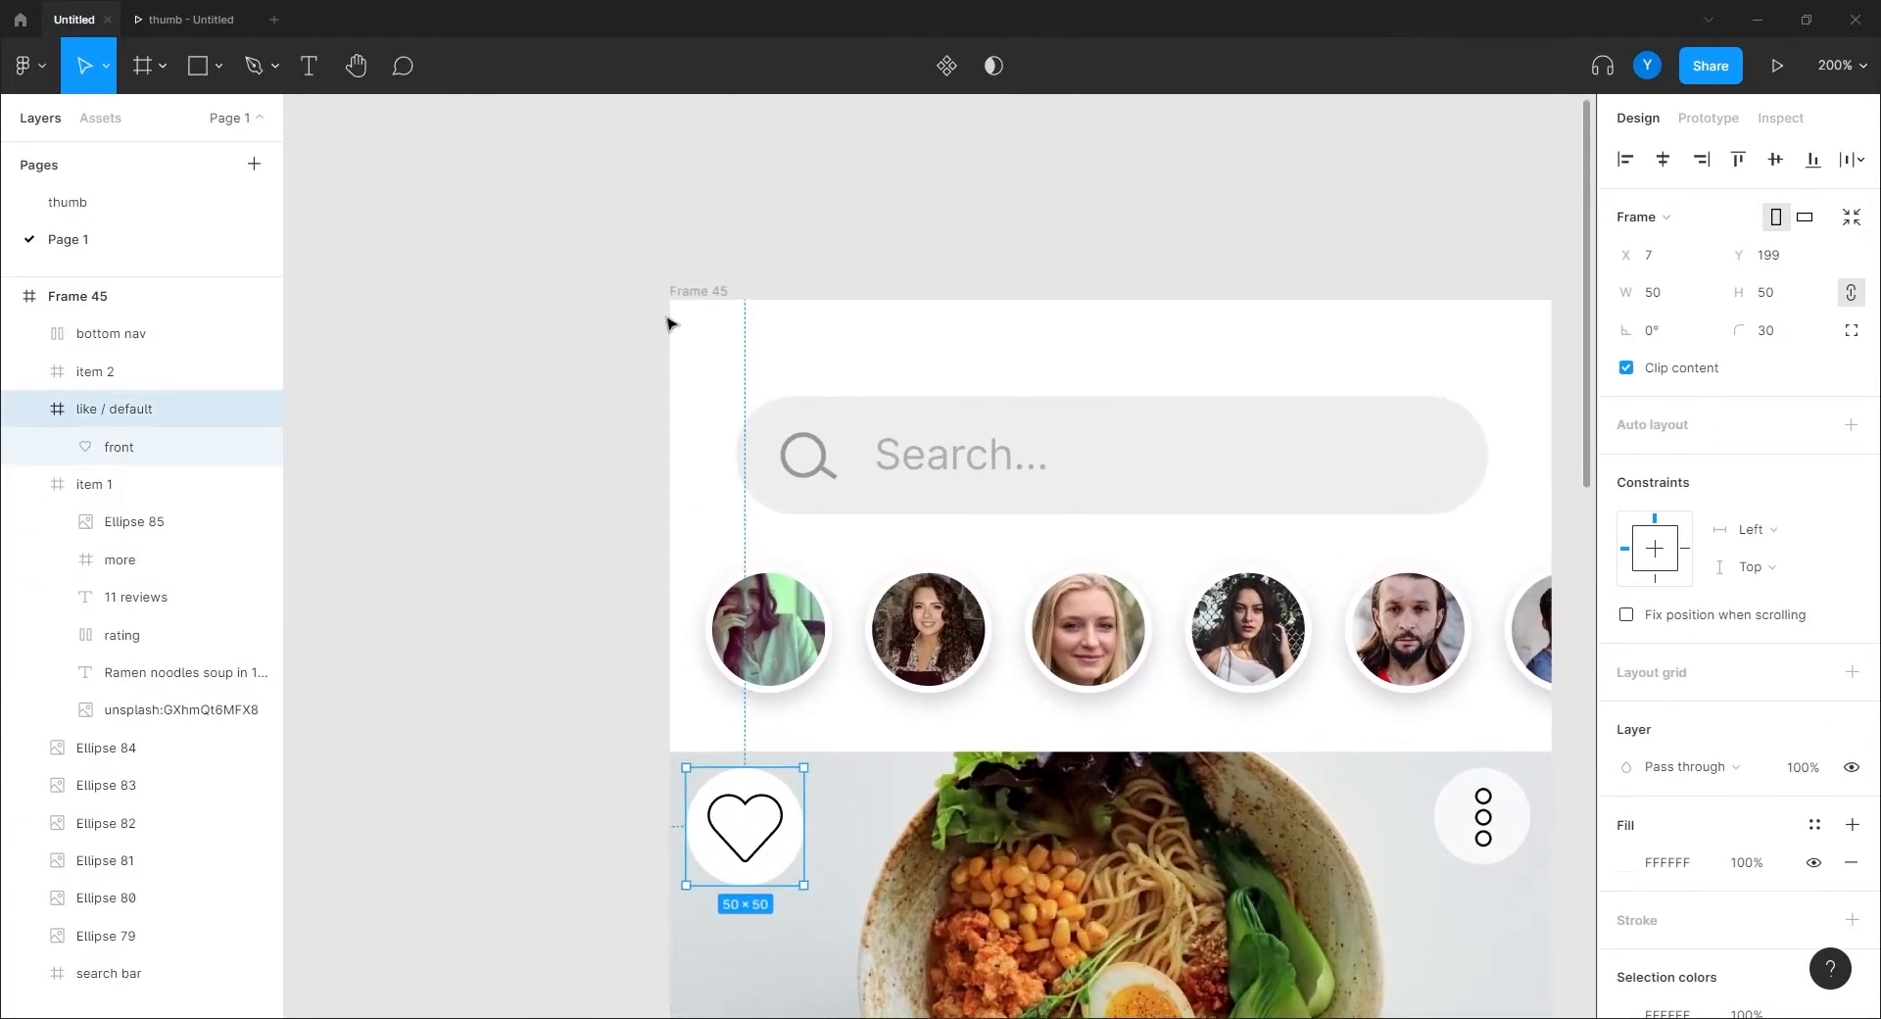
click(699, 291)
scroll(558, 601, down, 3)
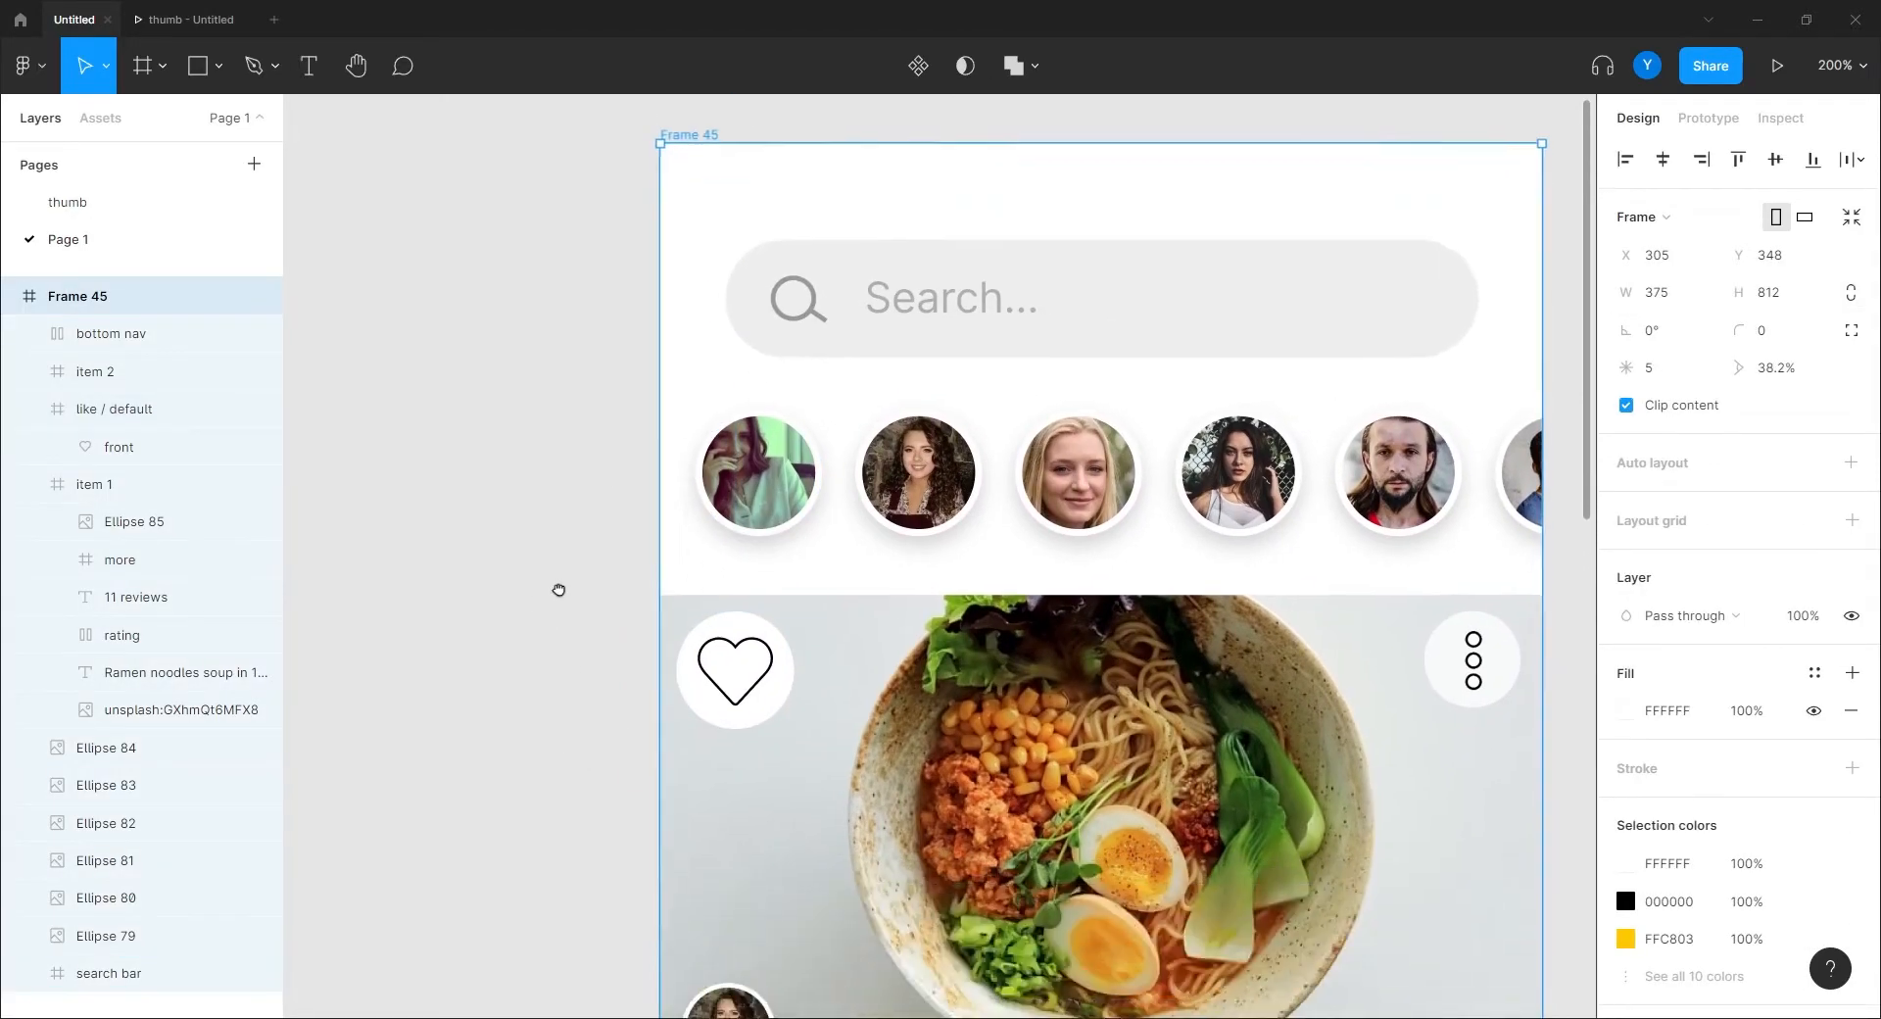
click(758, 668)
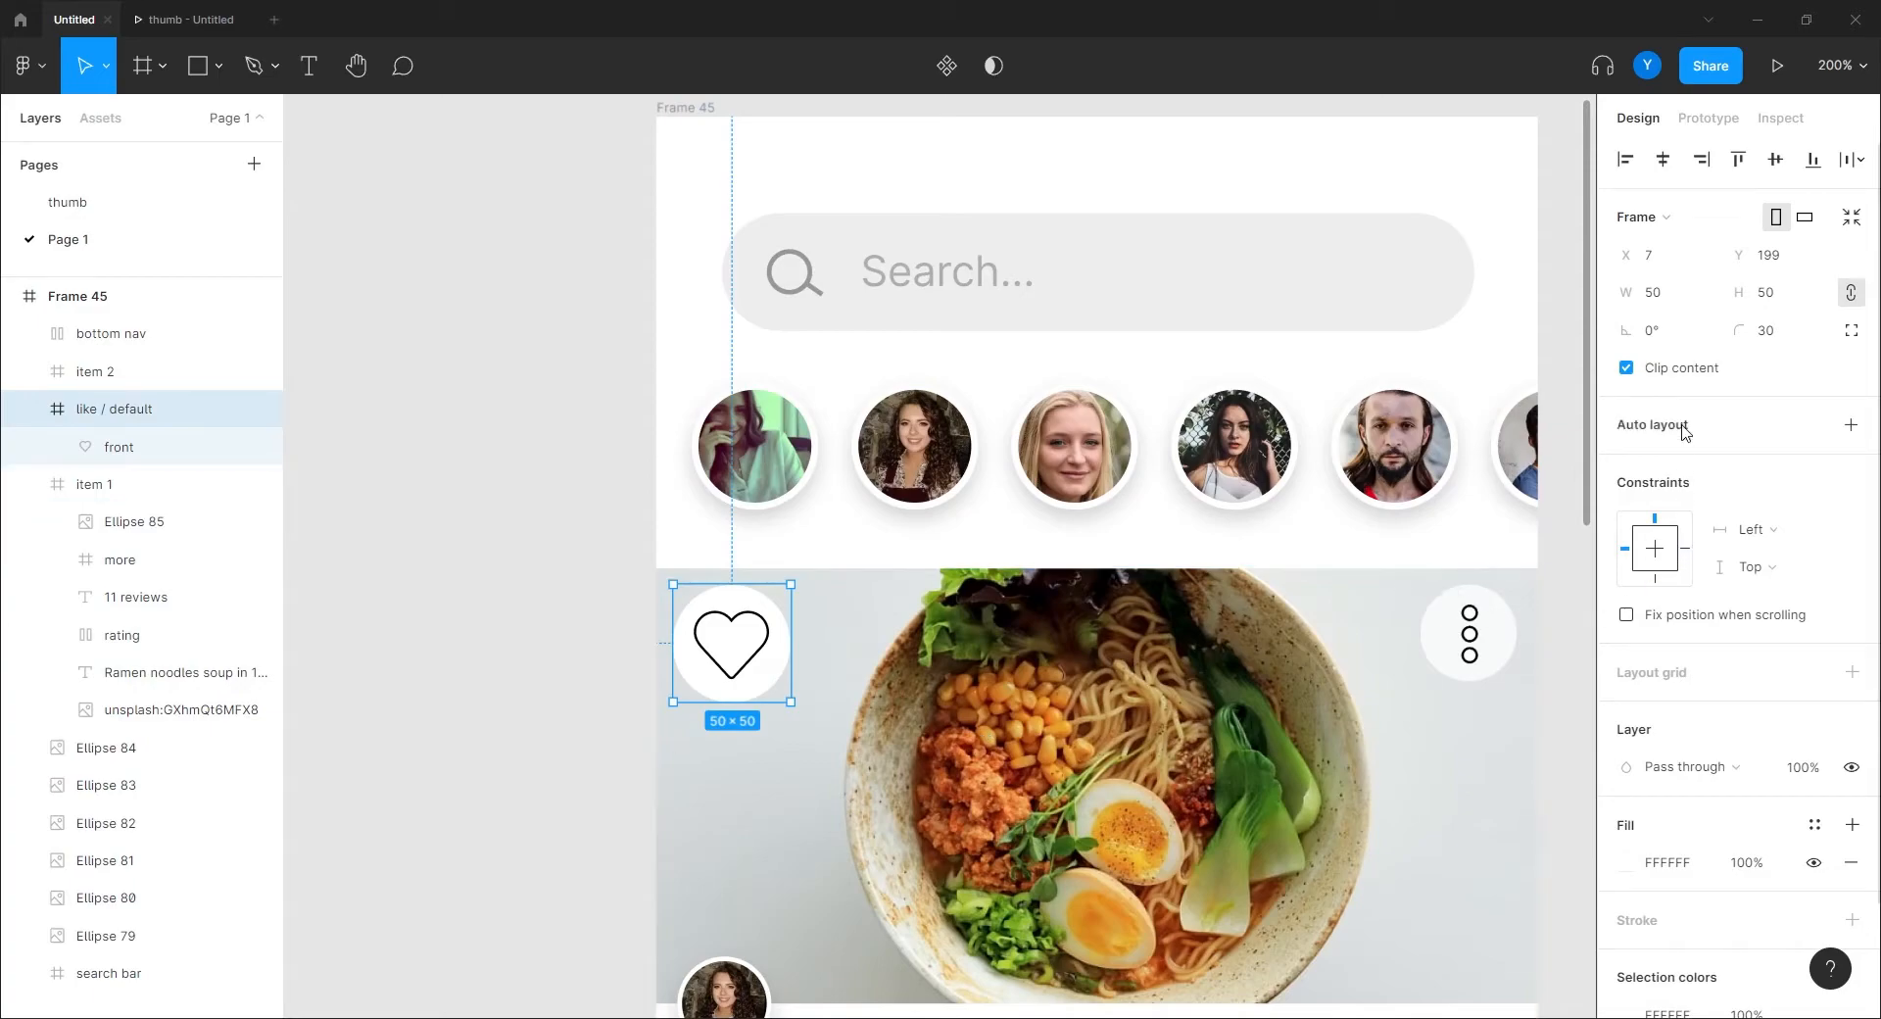
click(1662, 299)
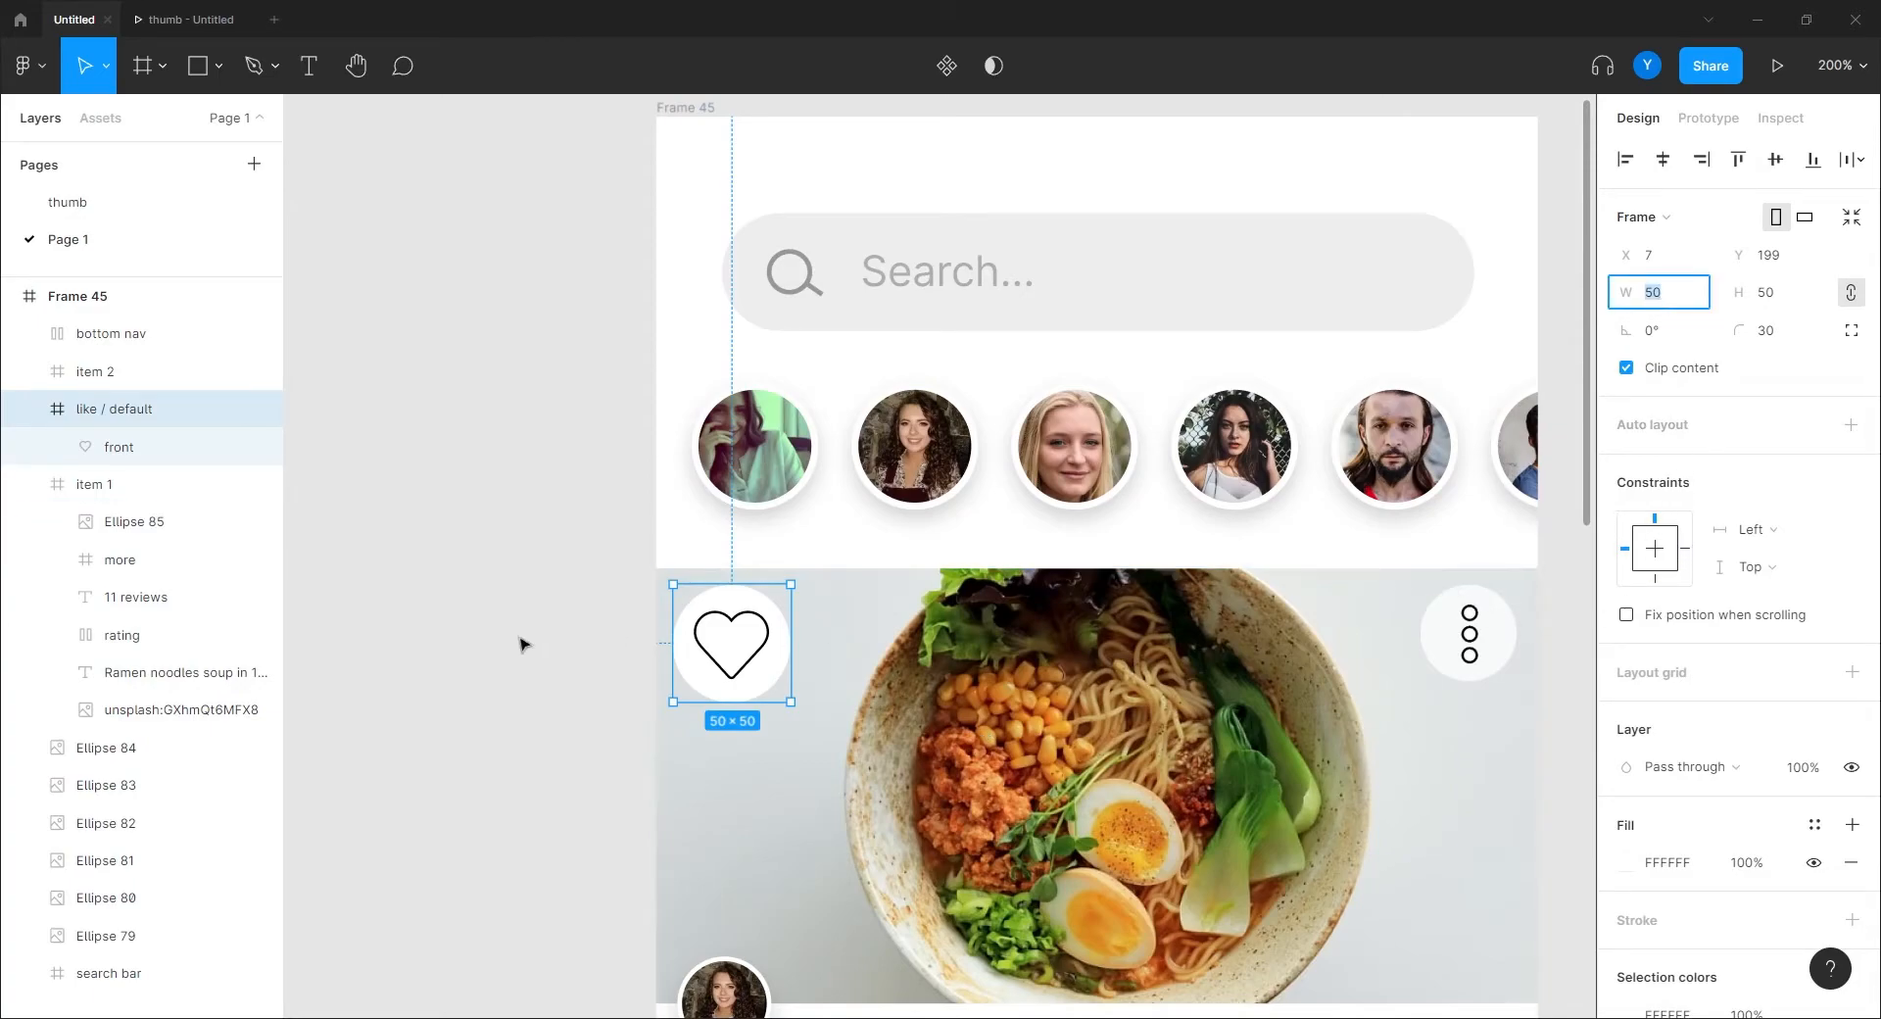
Set both the horizontal and vertical constraints of the heart inside the like / default frame to Scale.
click(723, 647)
double_click(726, 654)
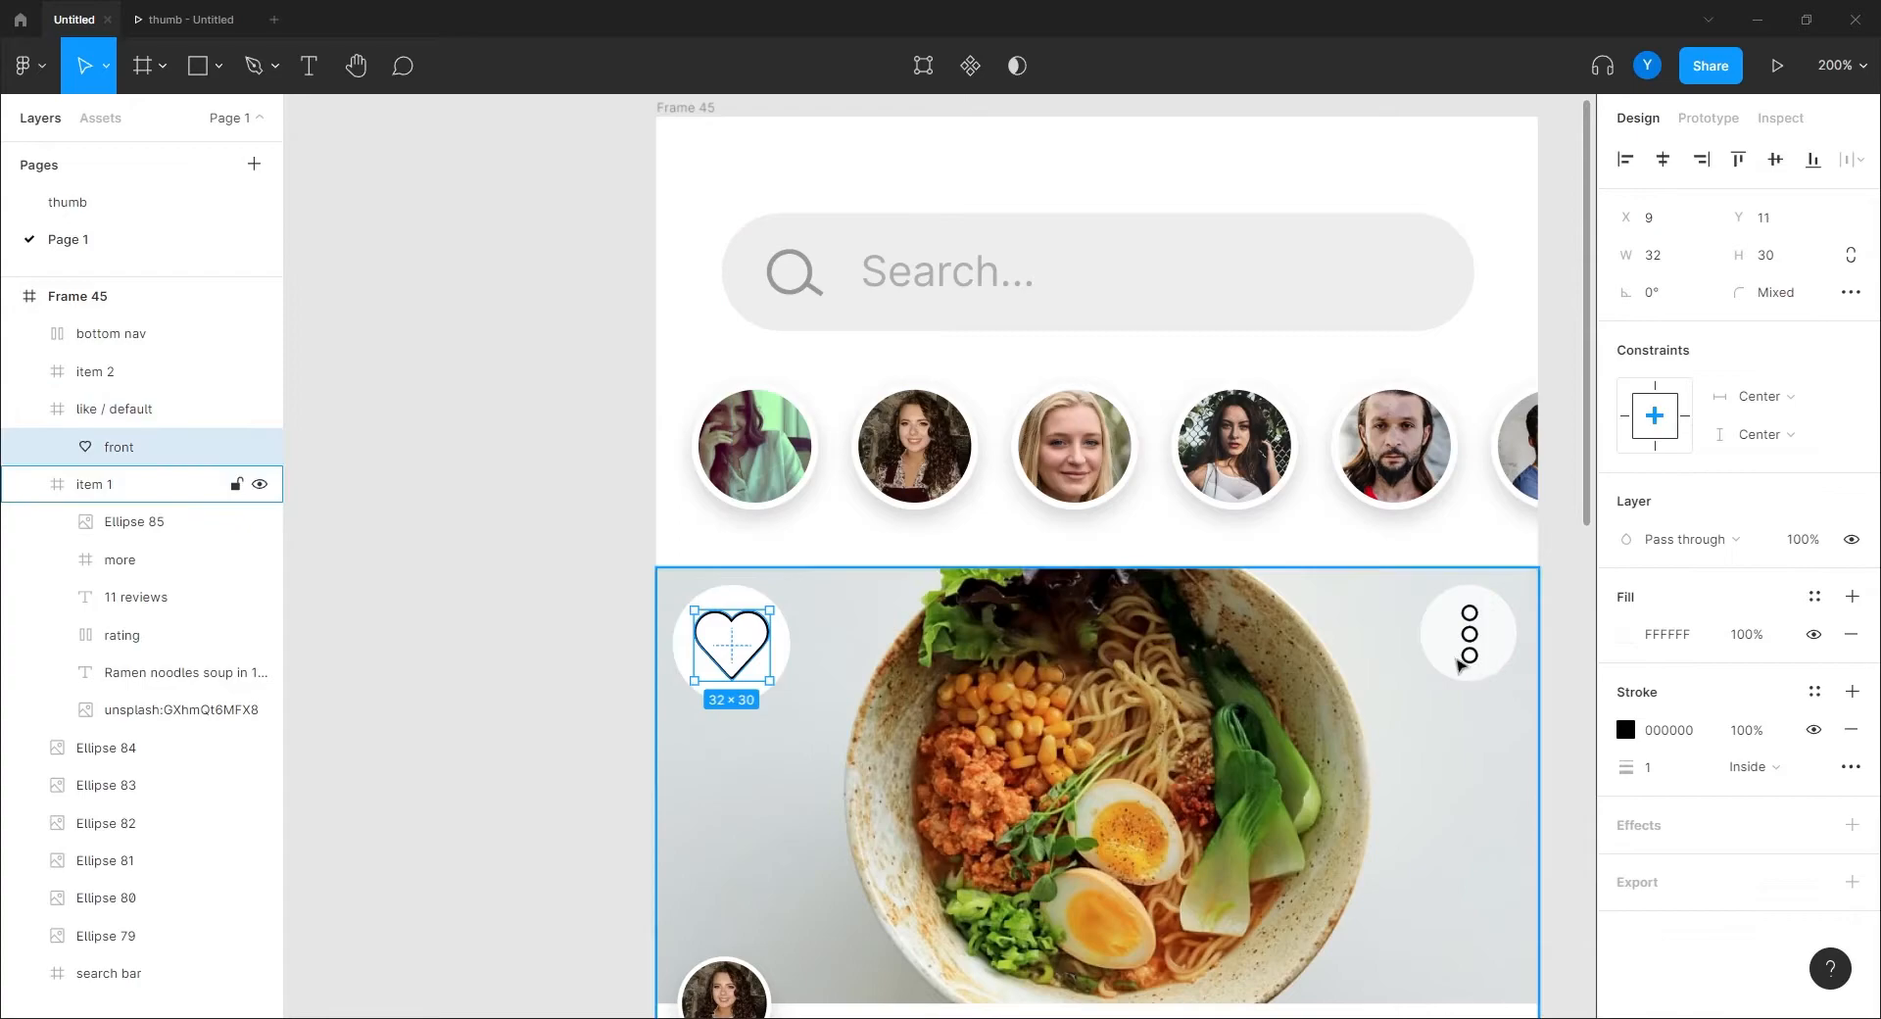
click(1748, 396)
click(1748, 424)
click(1758, 434)
click(1758, 463)
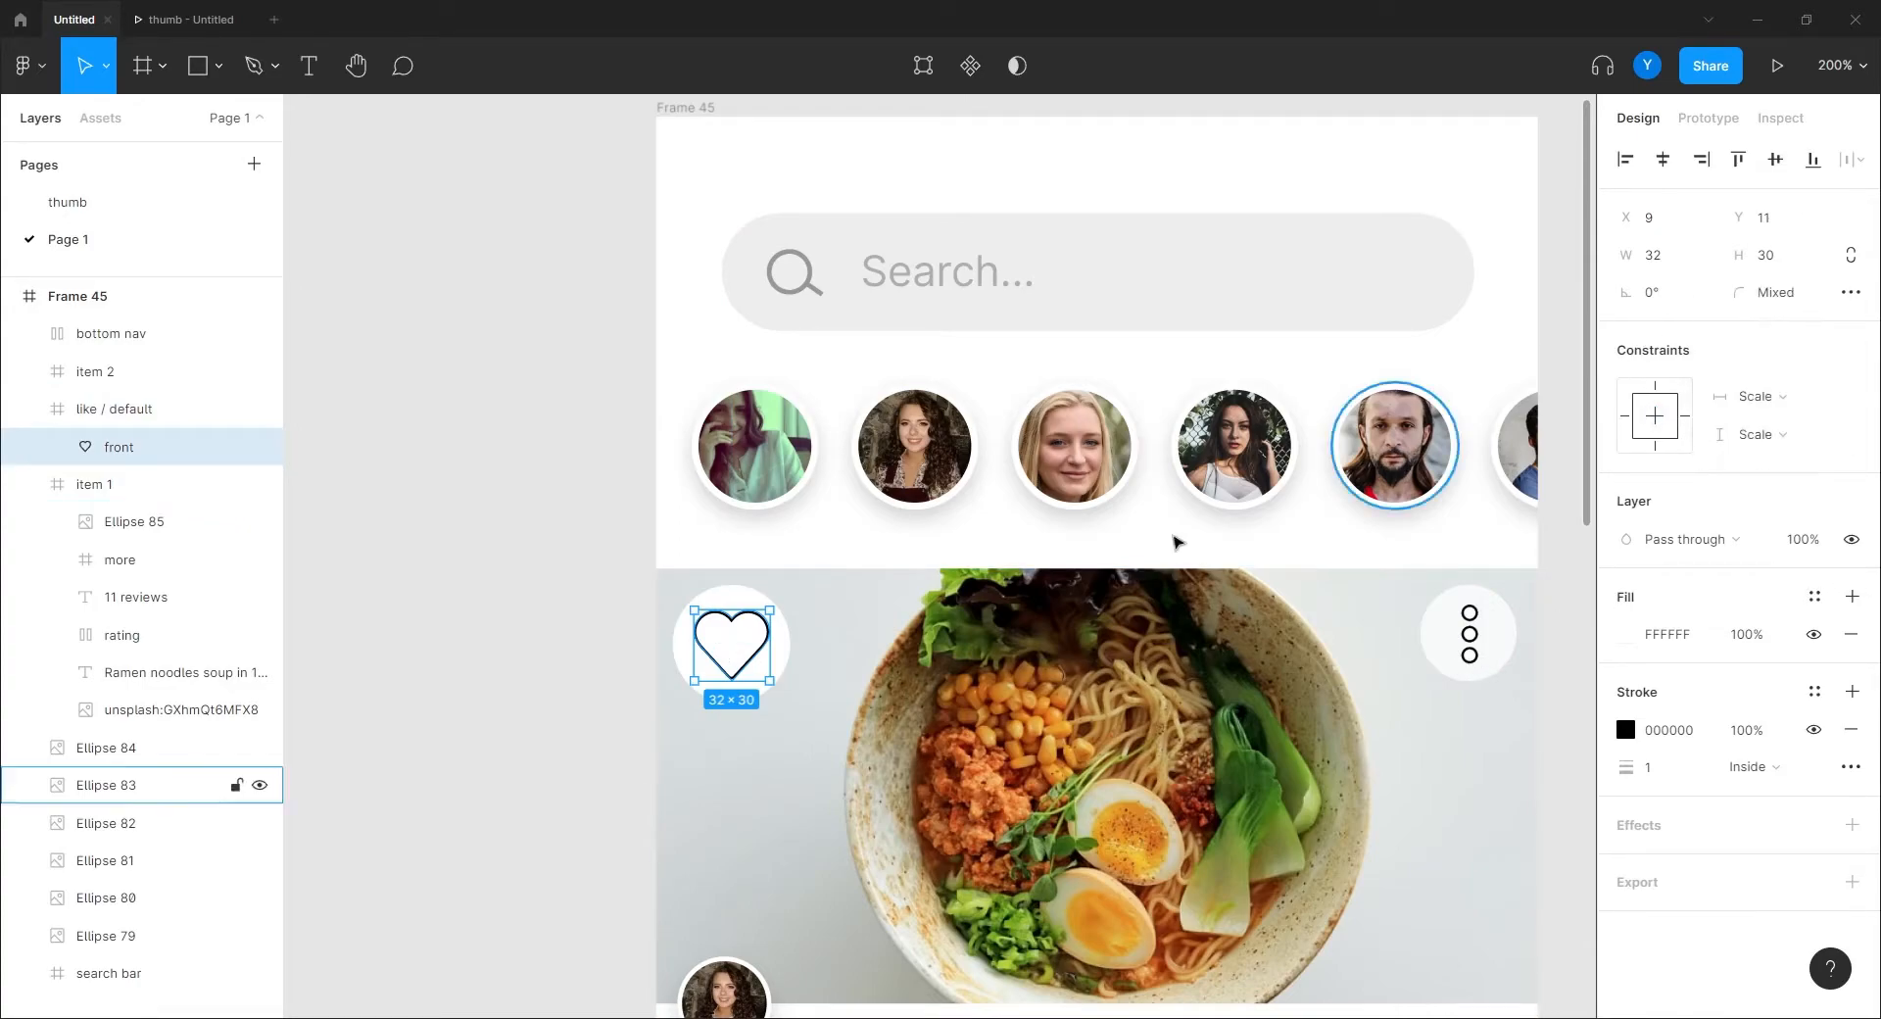
Resize the like / default frame proportionally to 40 × 40.
click(579, 672)
click(754, 637)
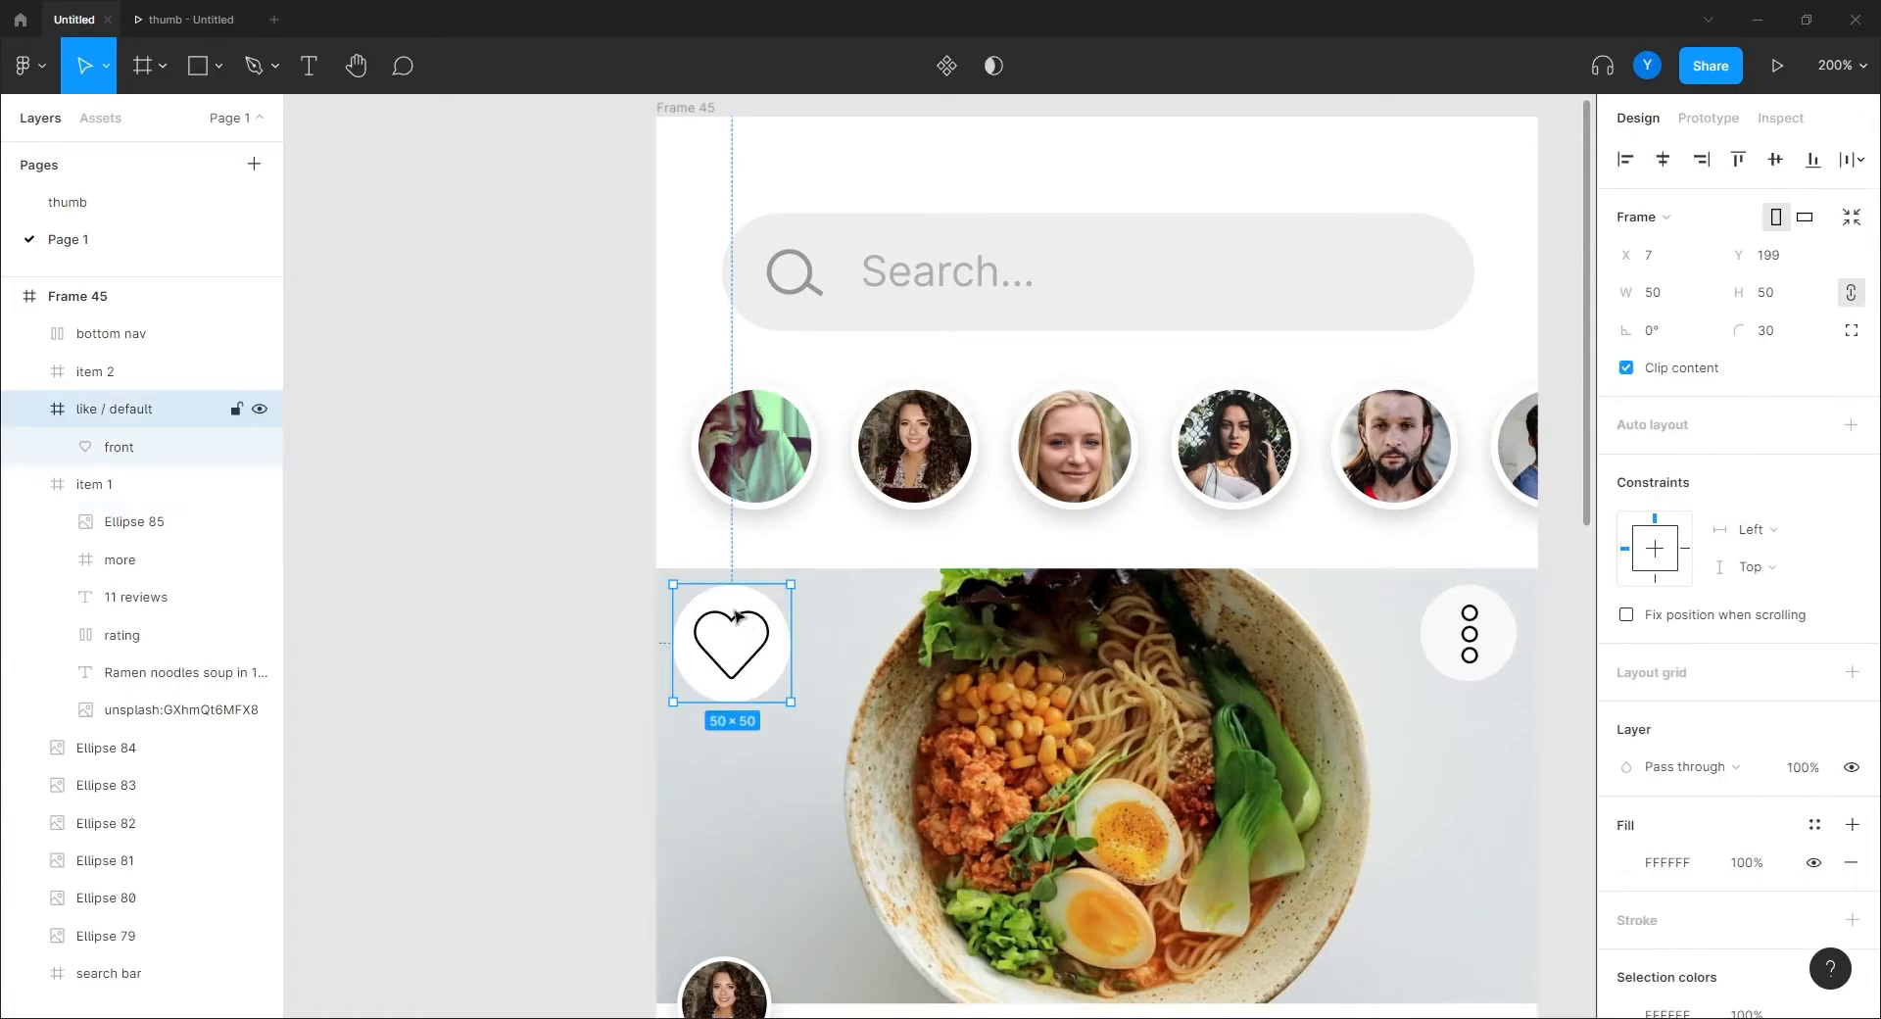
click(1658, 299)
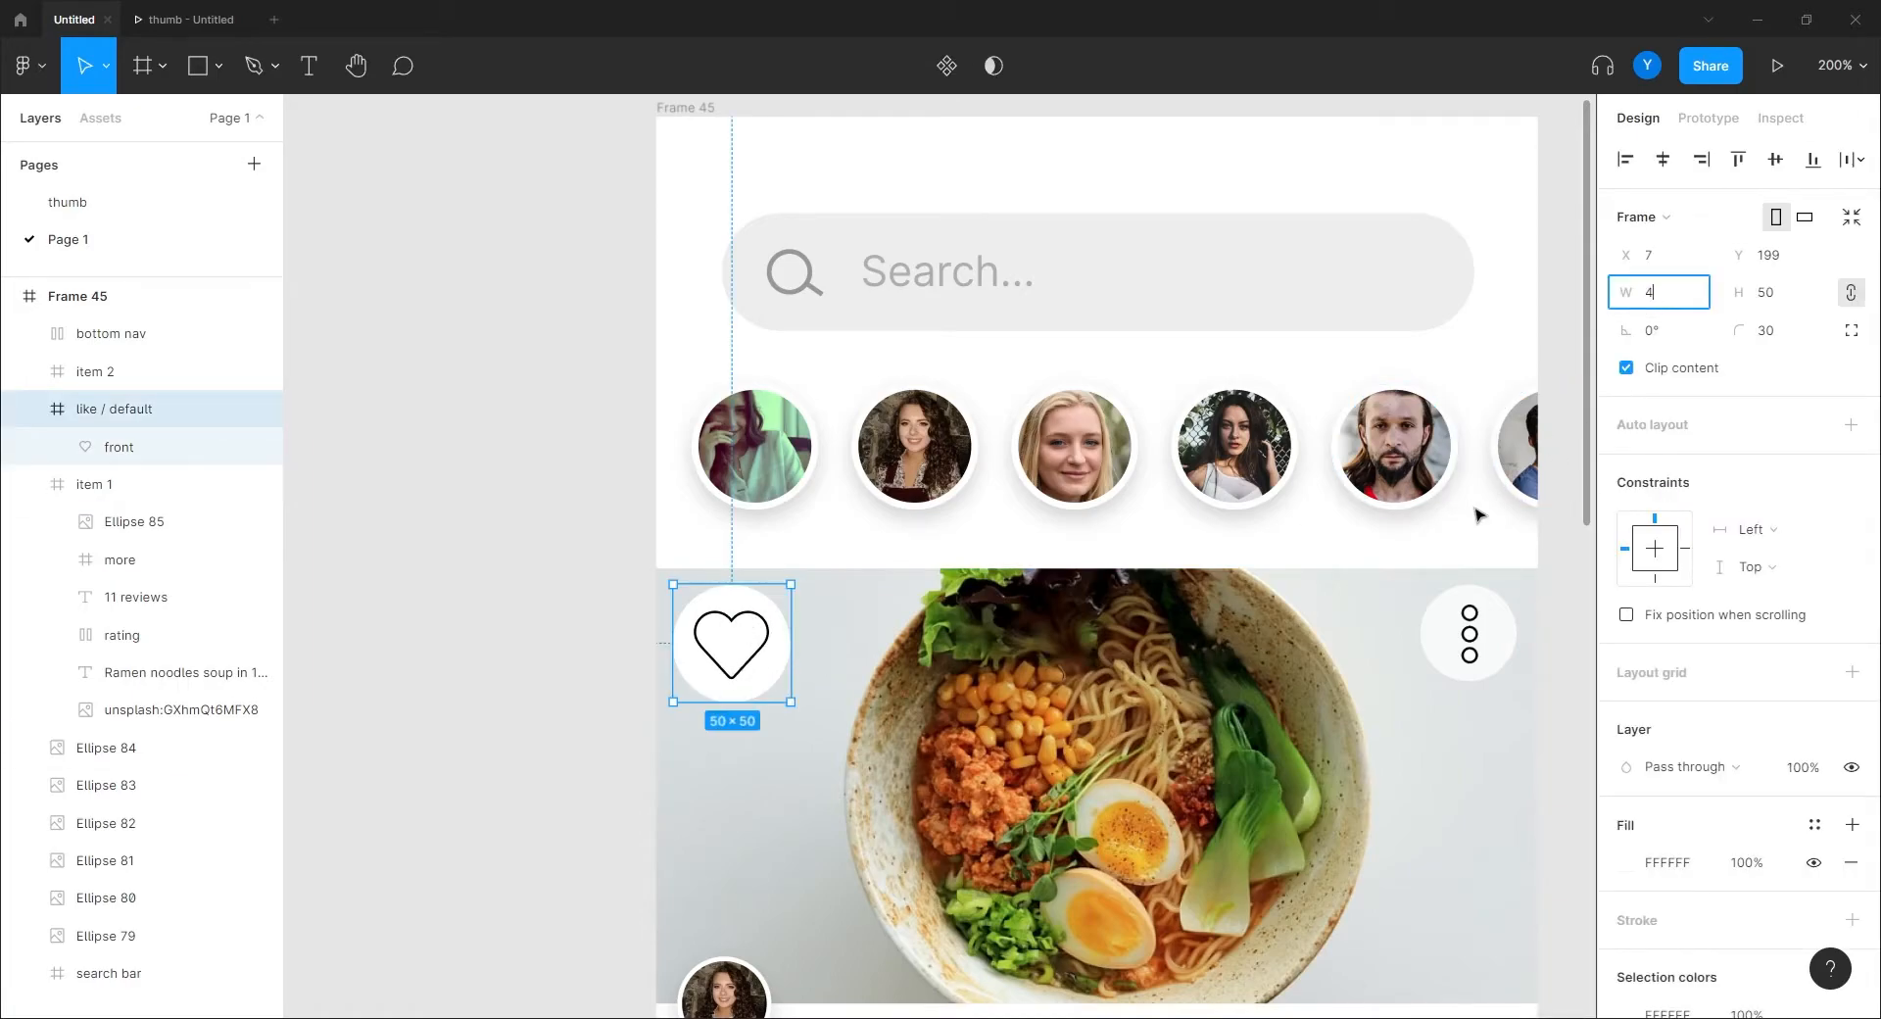
text(40)
key(Return)
Move the like / default frame to X 12, Y 200 on the ramen photo, level with the more button, and deselect it.
scroll(581, 618, down, 2)
scroll(581, 618, left, 2)
scroll(581, 618, down, 3)
scroll(580, 618, right, 1)
drag(755, 411, 769, 413)
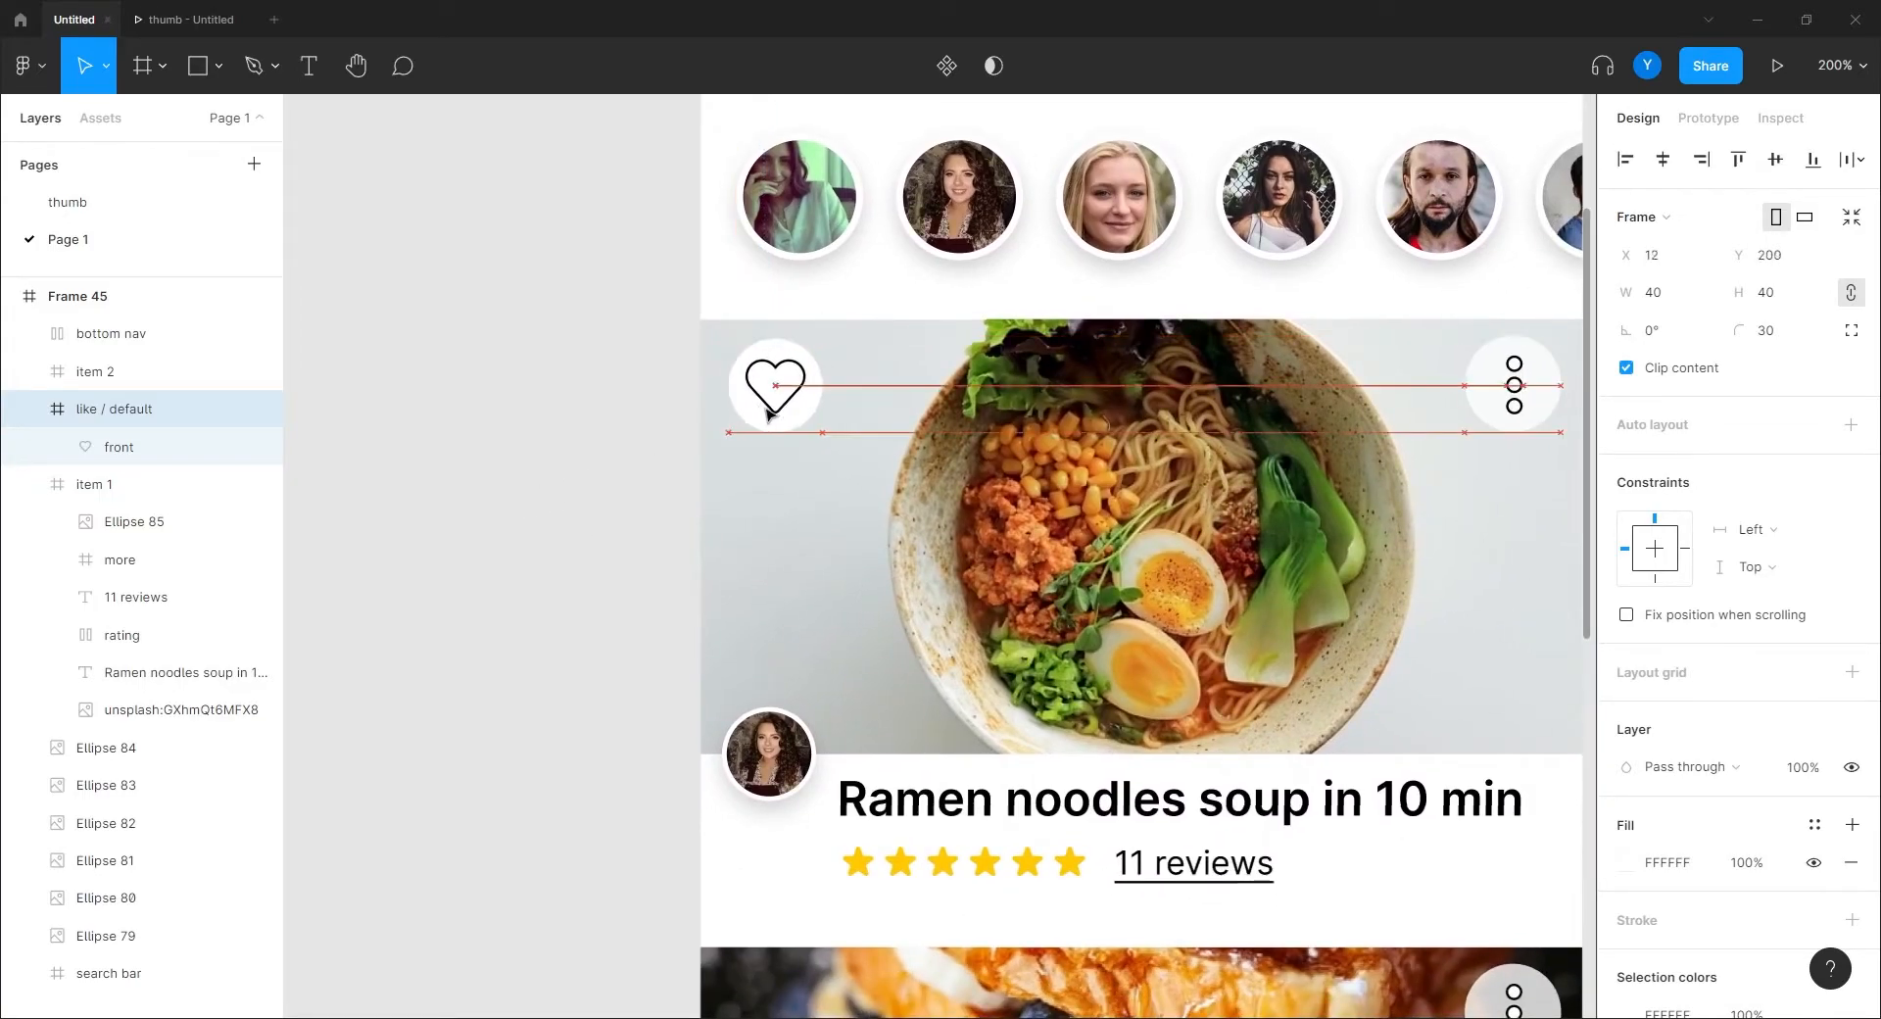
scroll(1097, 533, right, 3)
scroll(1097, 533, up, 1)
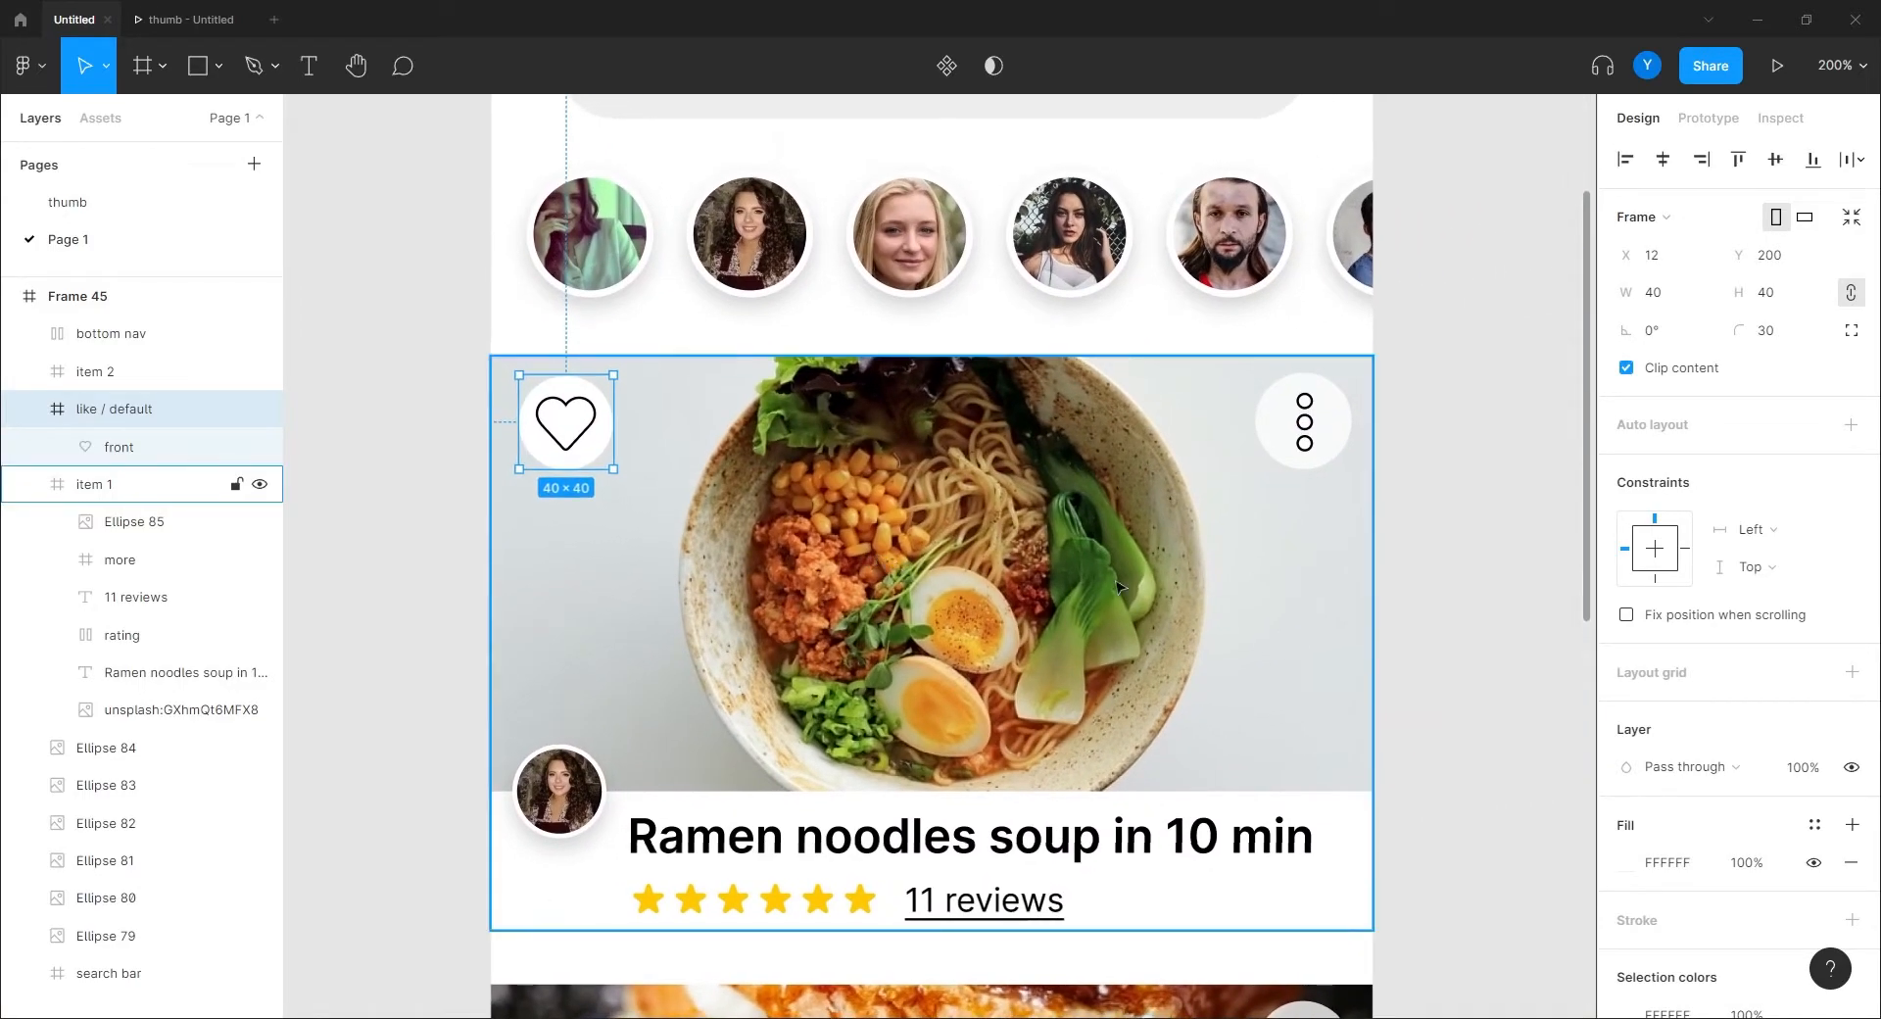
drag(382, 617, 489, 530)
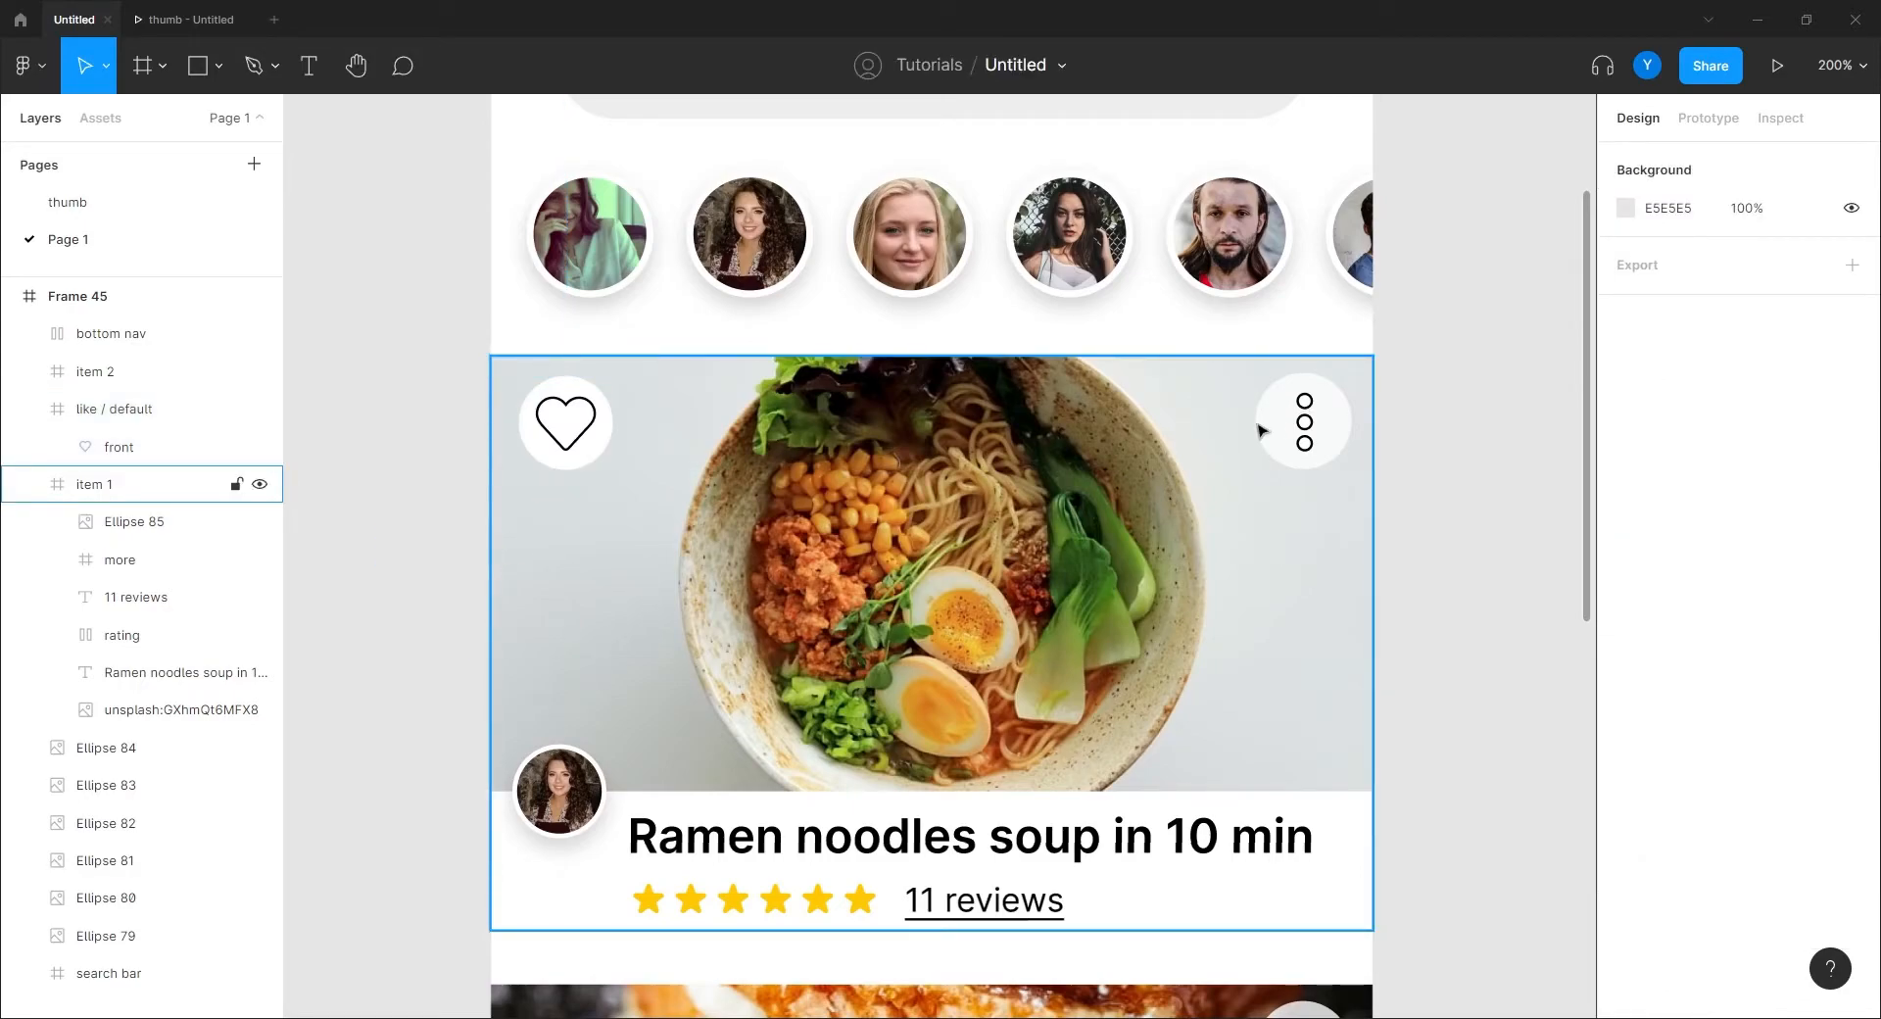
Move the like / default frame out of Frame 45 onto the empty canvas below it, at about X 325, Y 1234.
click(574, 443)
drag(574, 442, 596, 553)
drag(428, 575, 707, 598)
key(ctrl+plus)
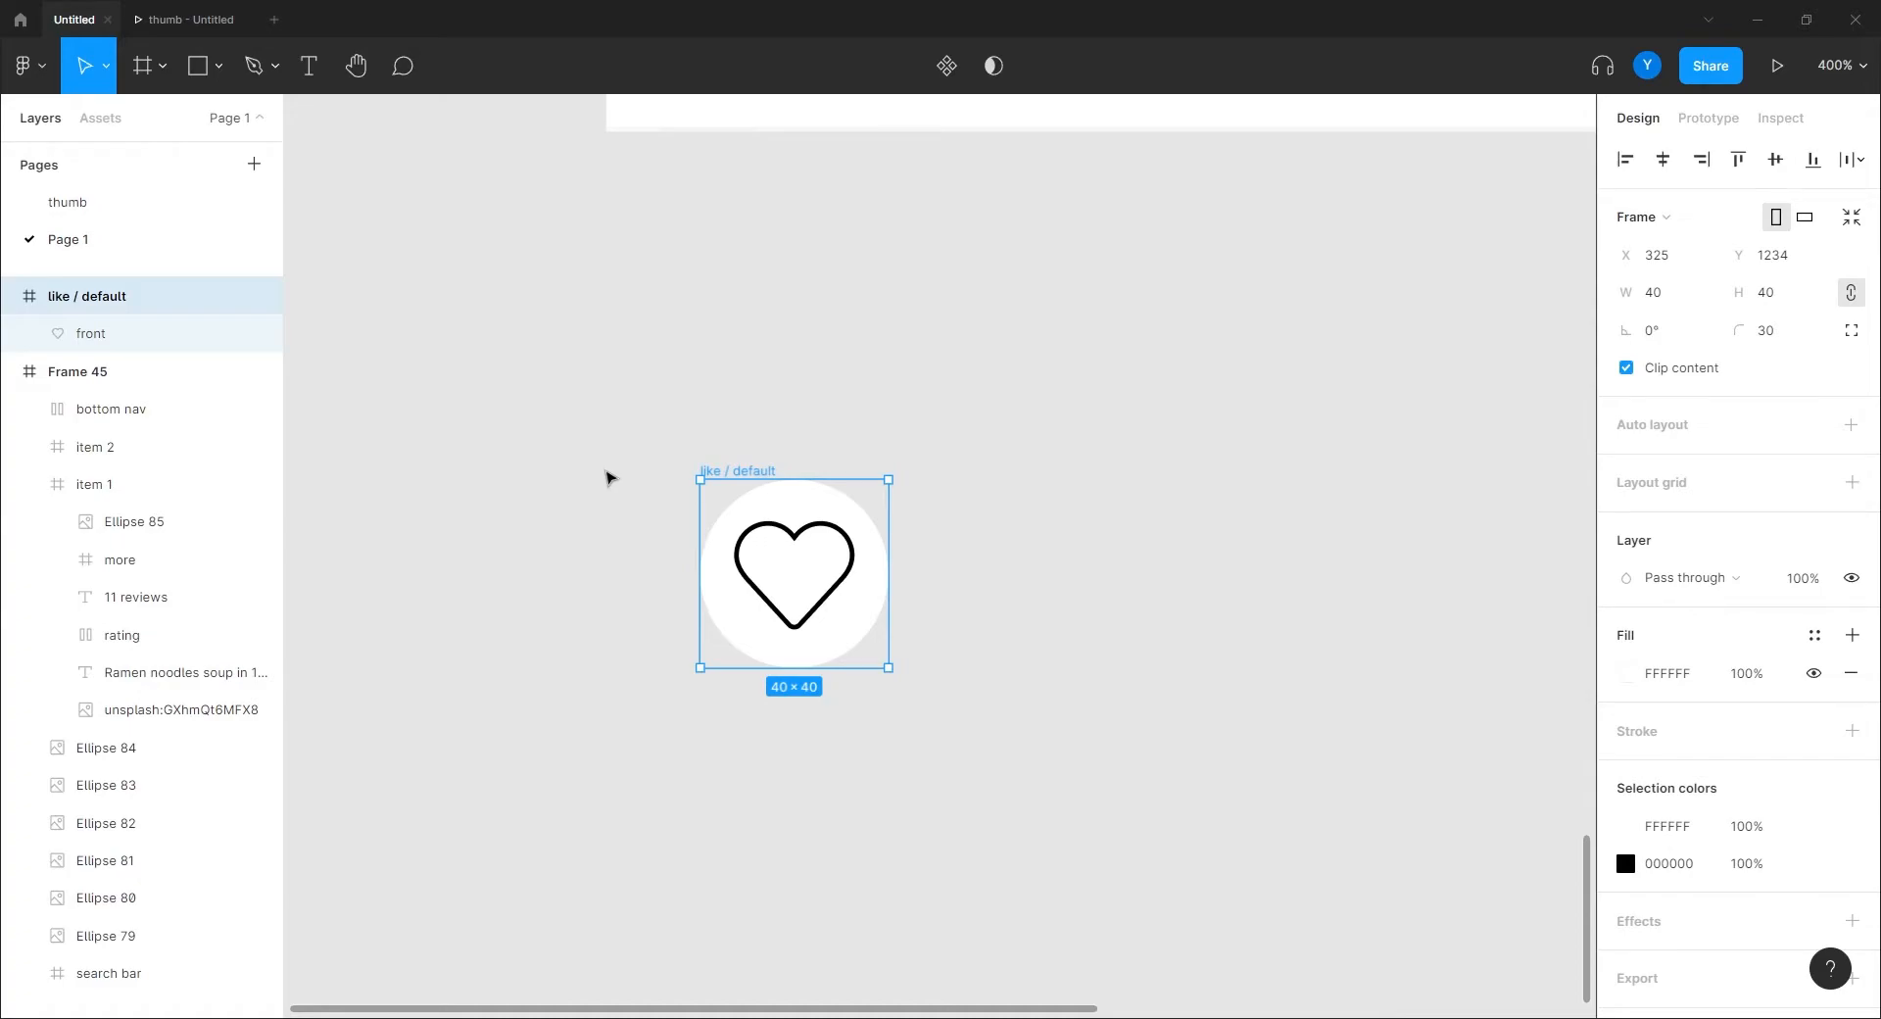
drag(610, 478, 531, 578)
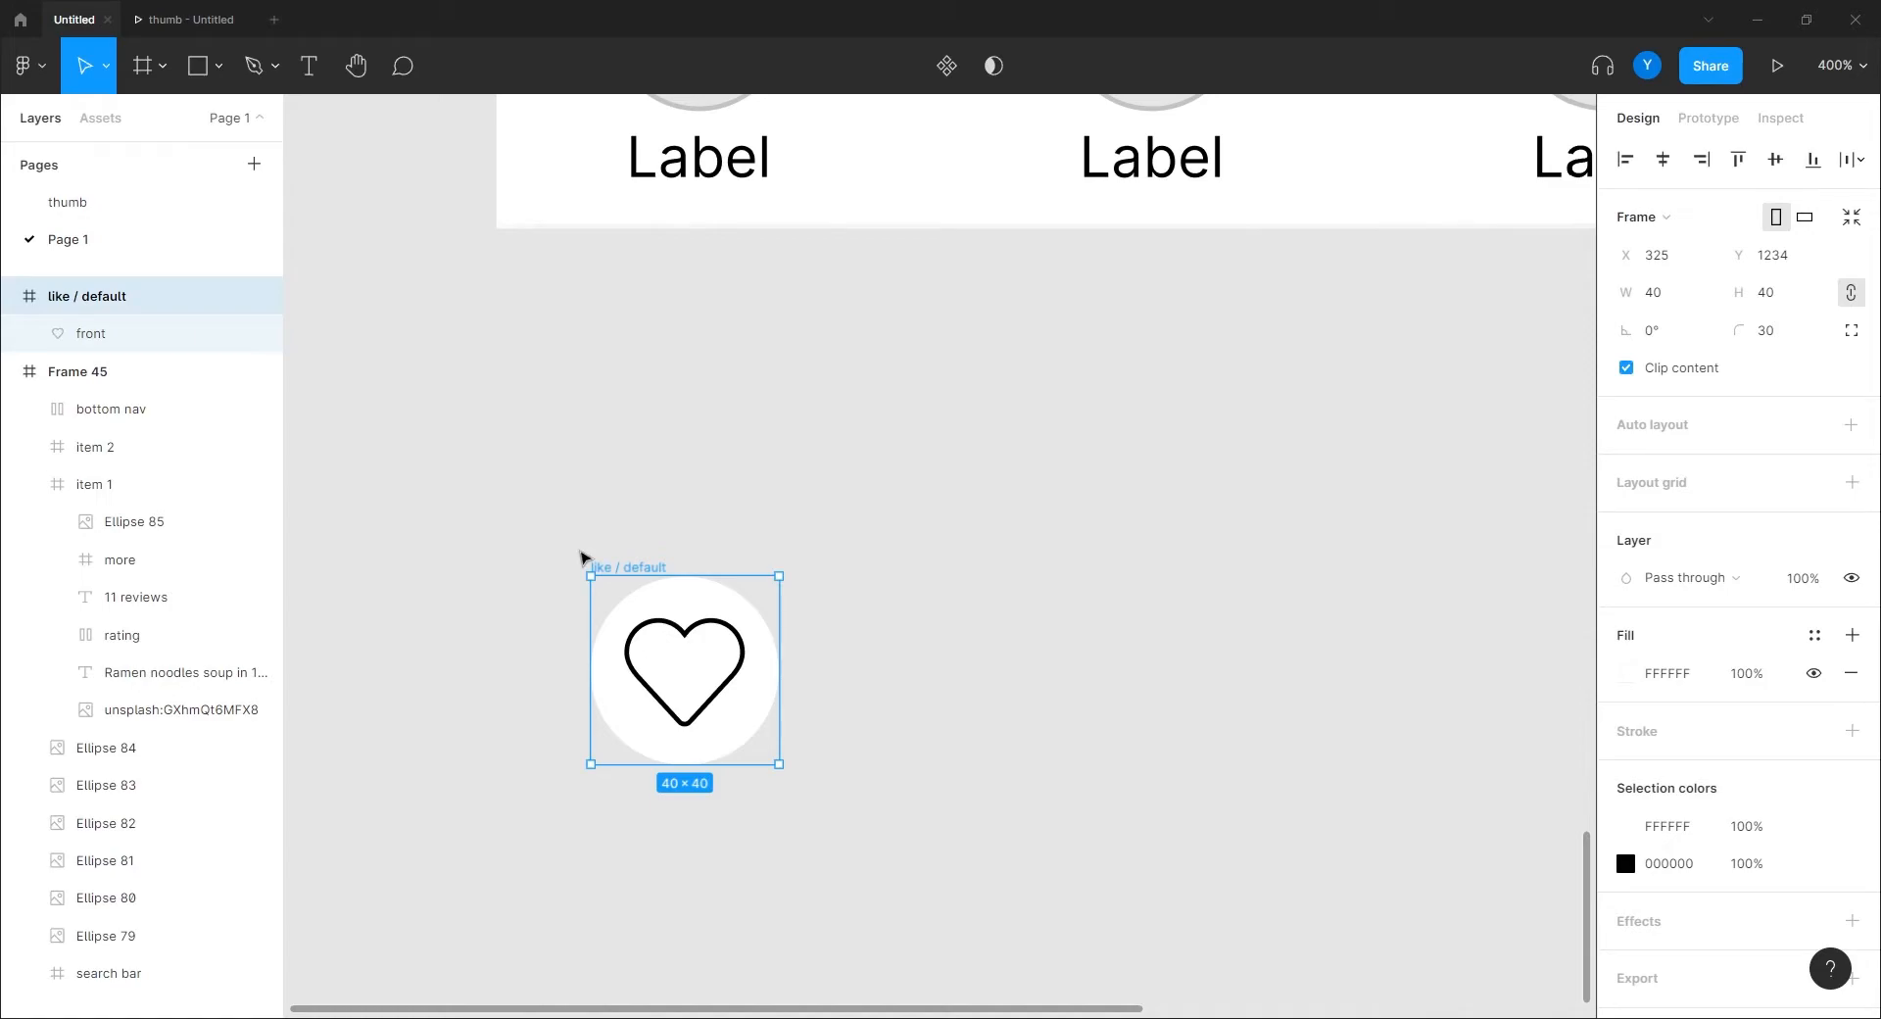
Duplicate the like / default frame beside the original at X 405, Y 1234 and rename the copy "like / pressed".
key(ctrl+d)
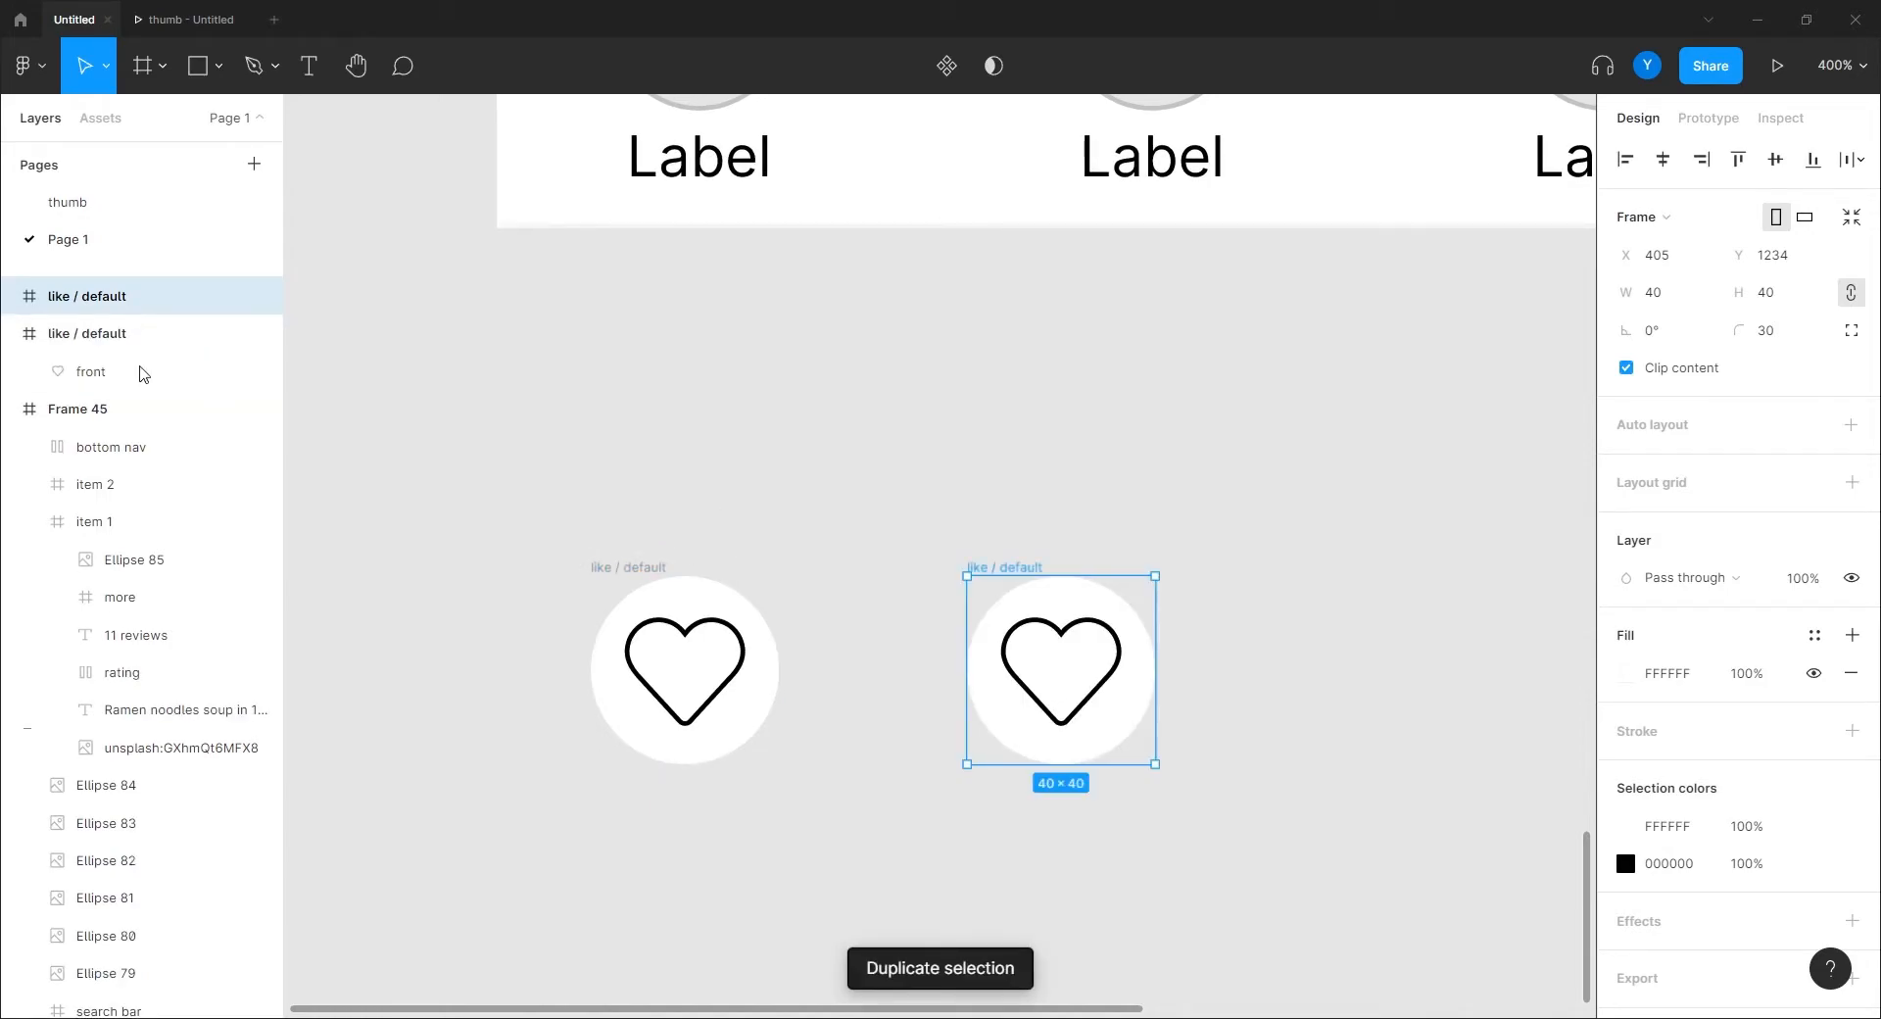
double_click(105, 298)
double_click(106, 298)
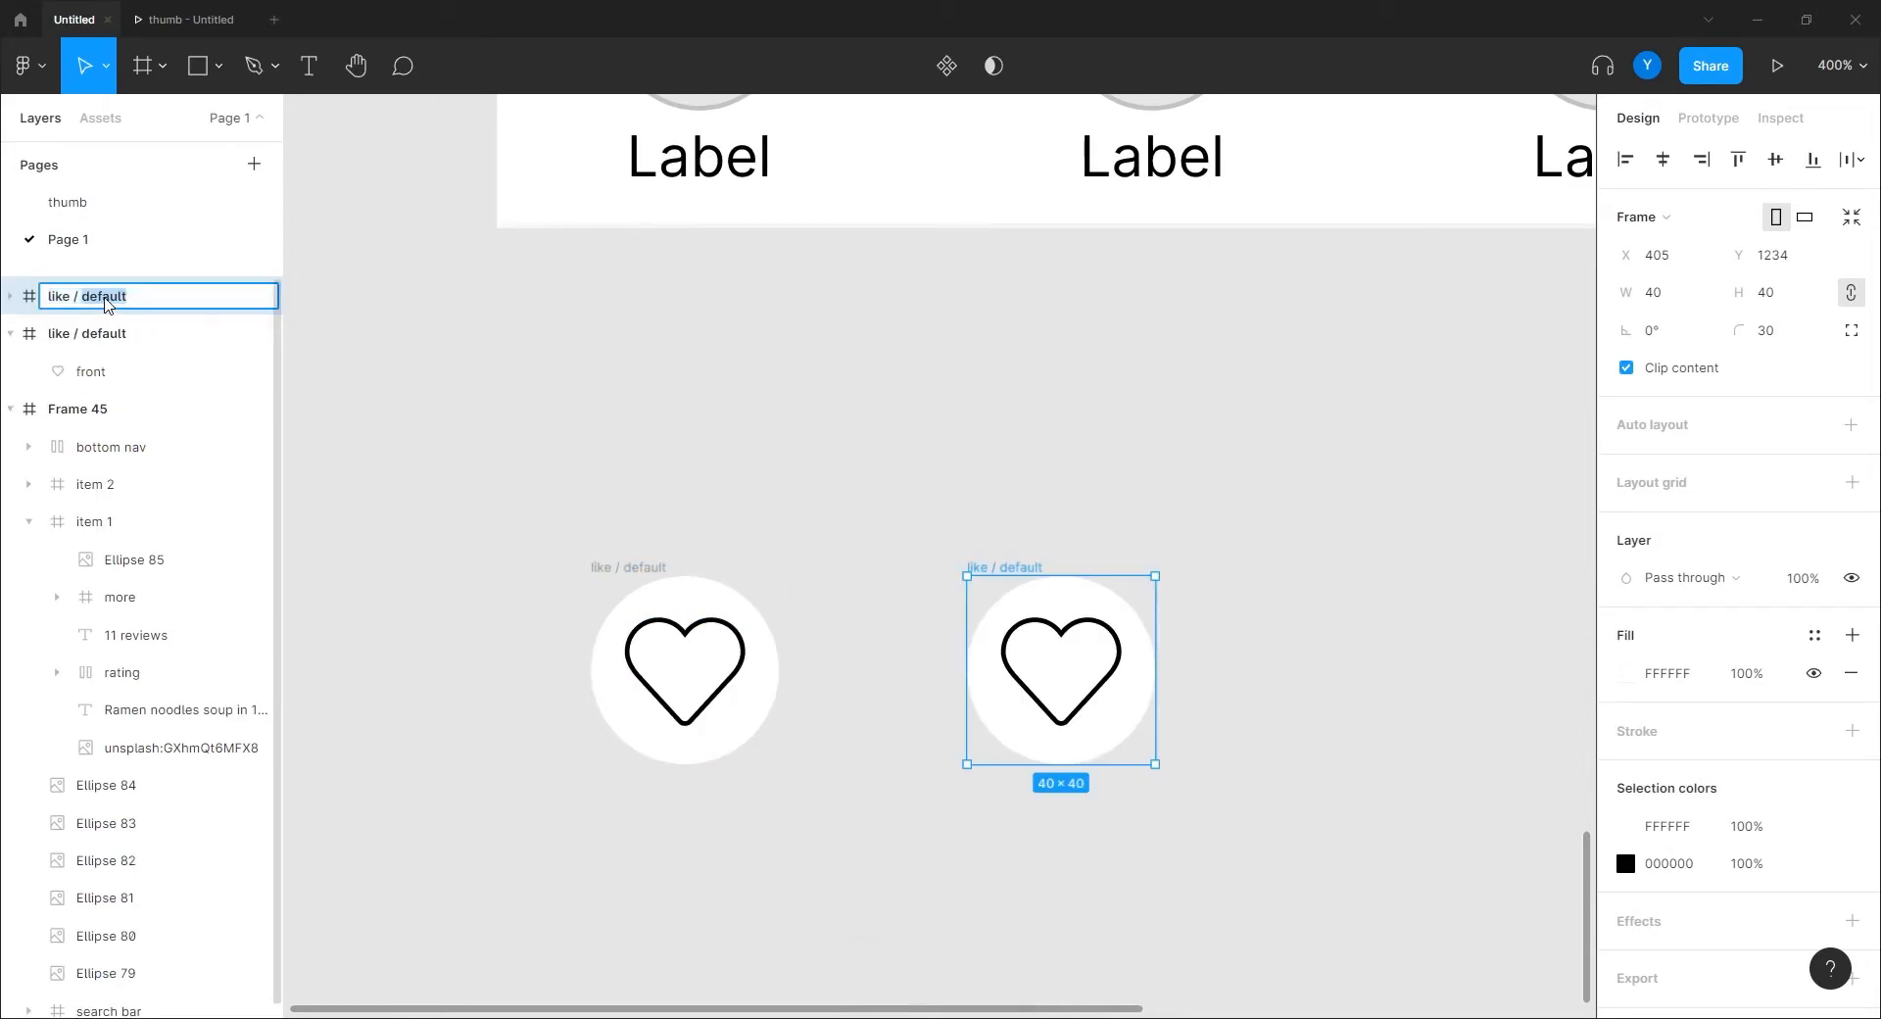
text(presse)
key(Return)
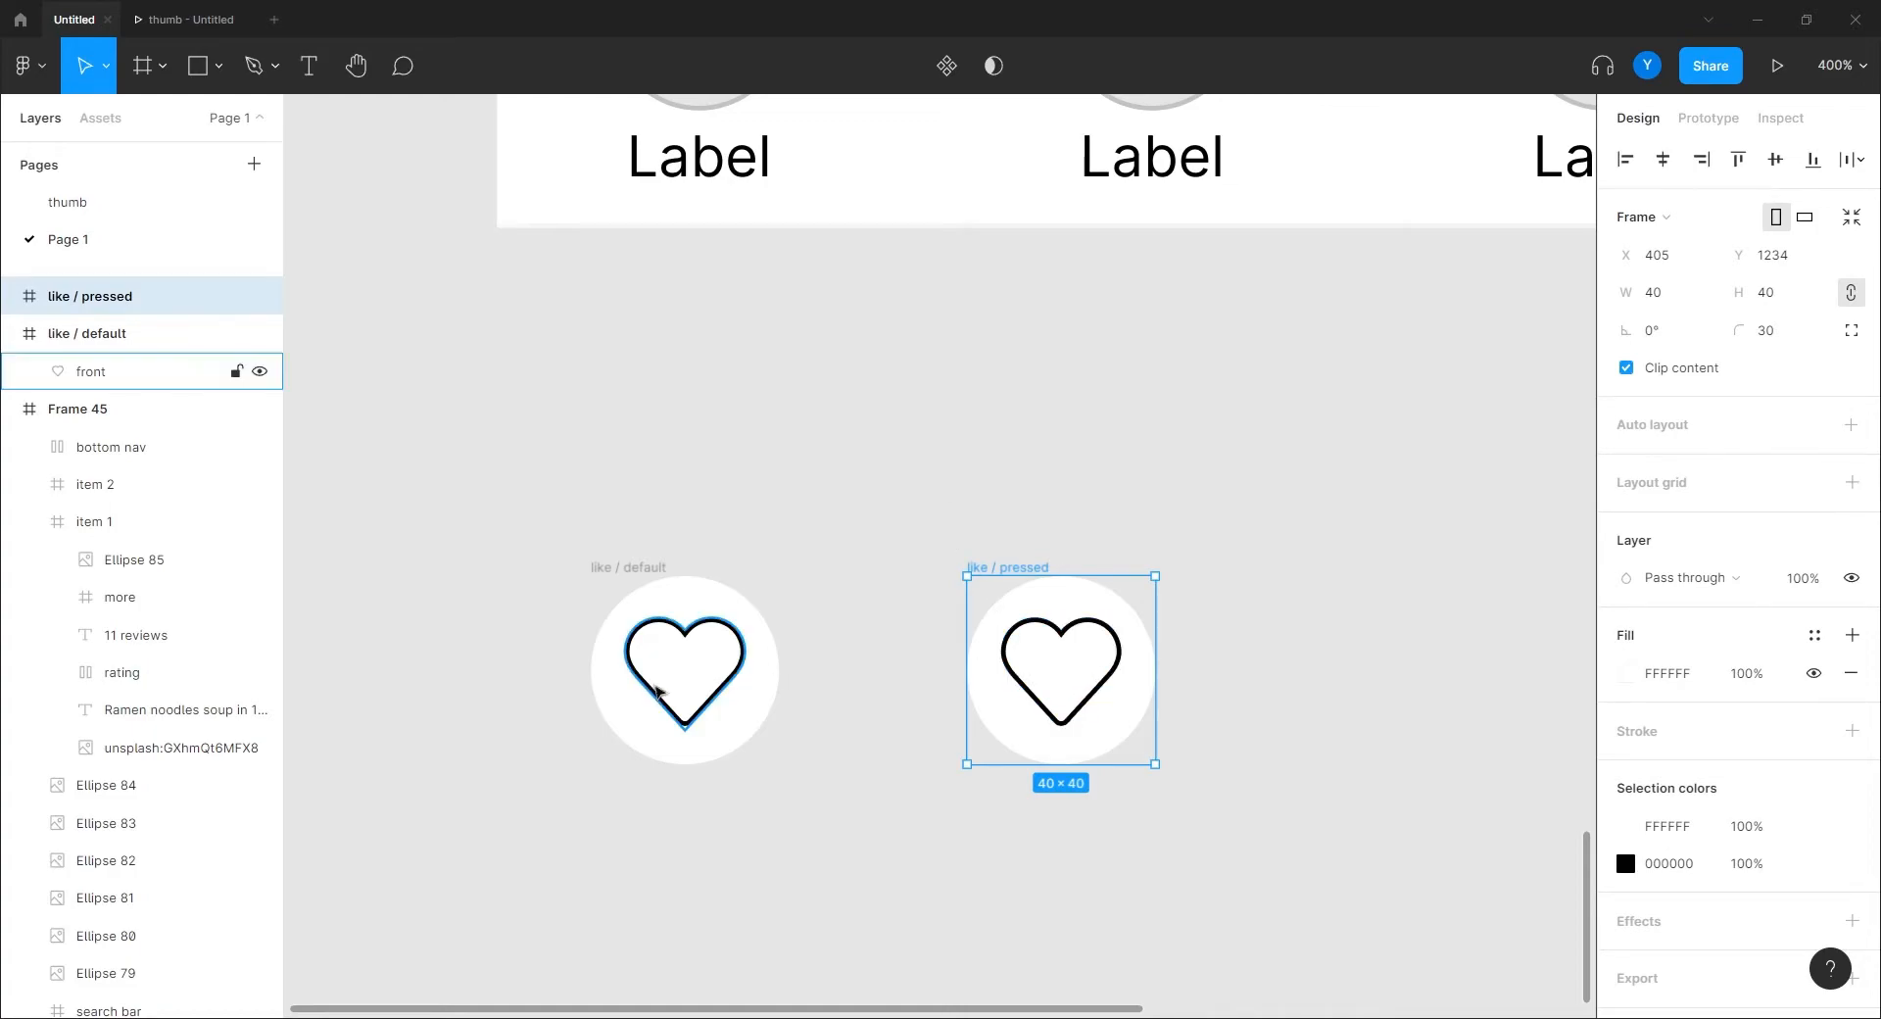
Duplicate the front heart inside the like / pressed frame and rename the lower of the two layers "back".
click(1084, 689)
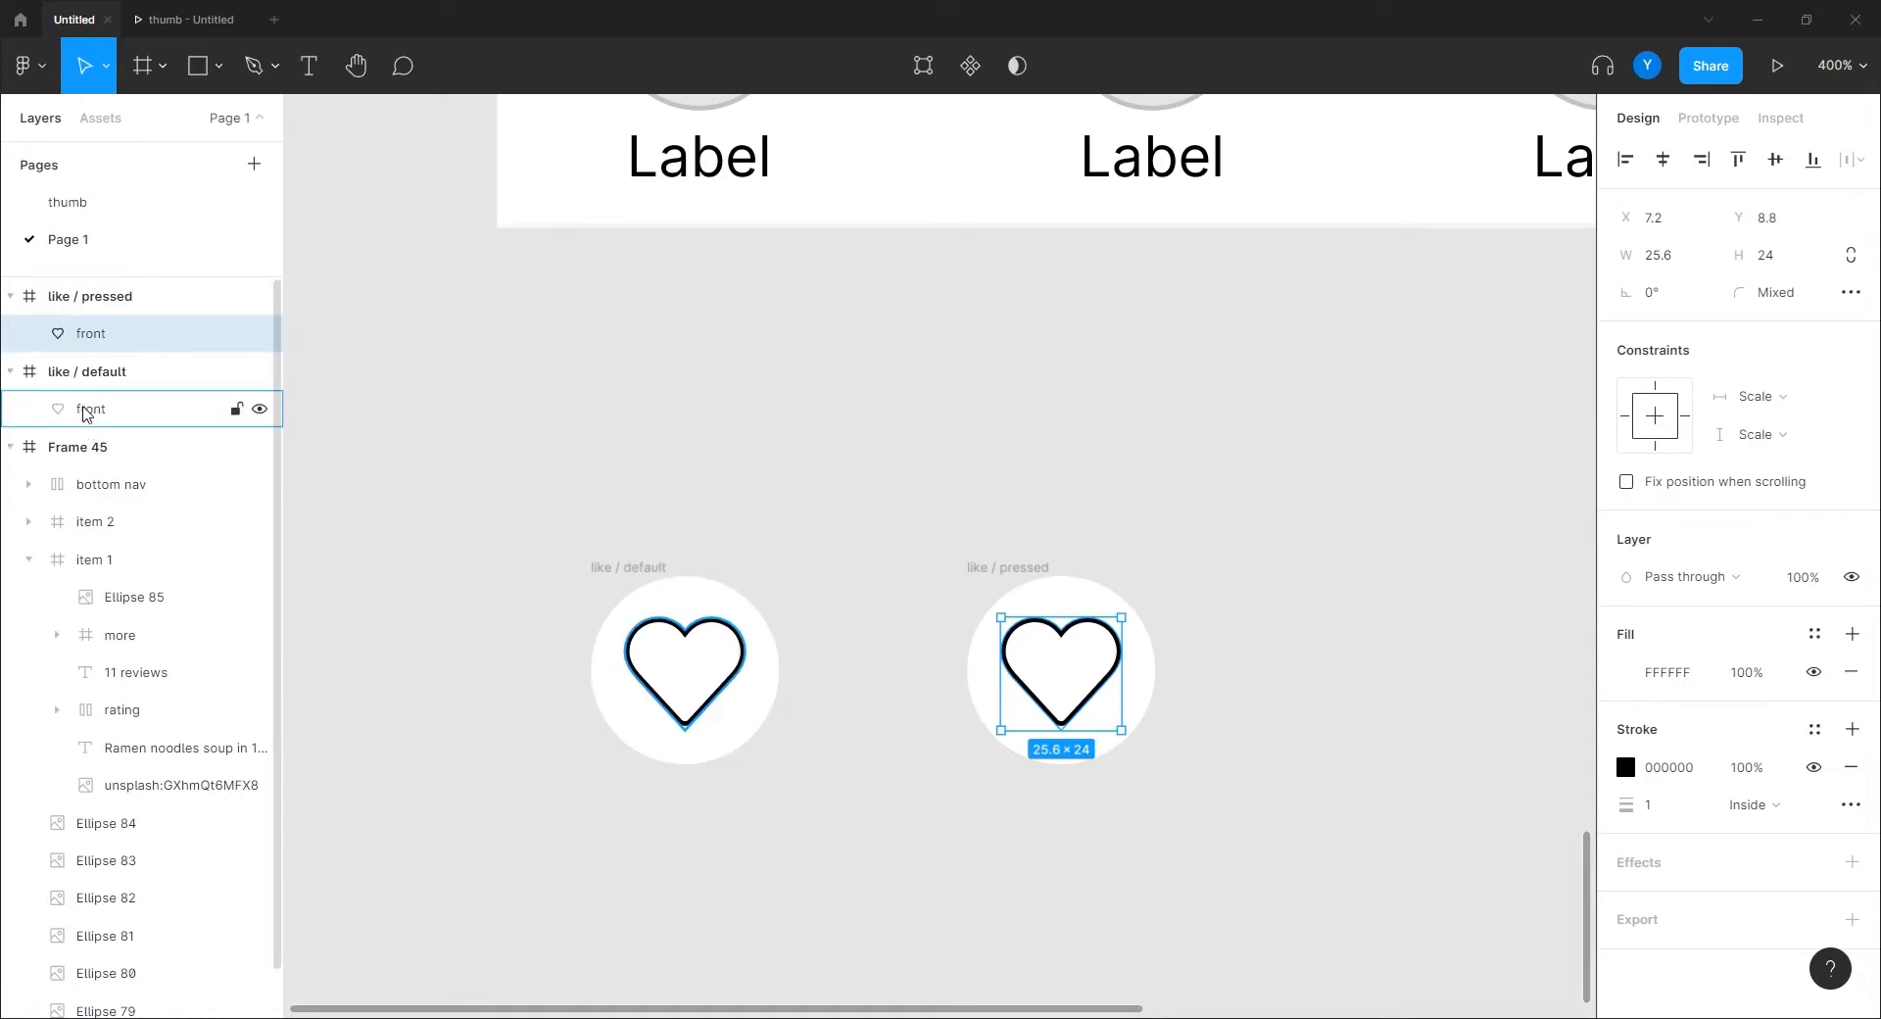
click(88, 407)
click(94, 330)
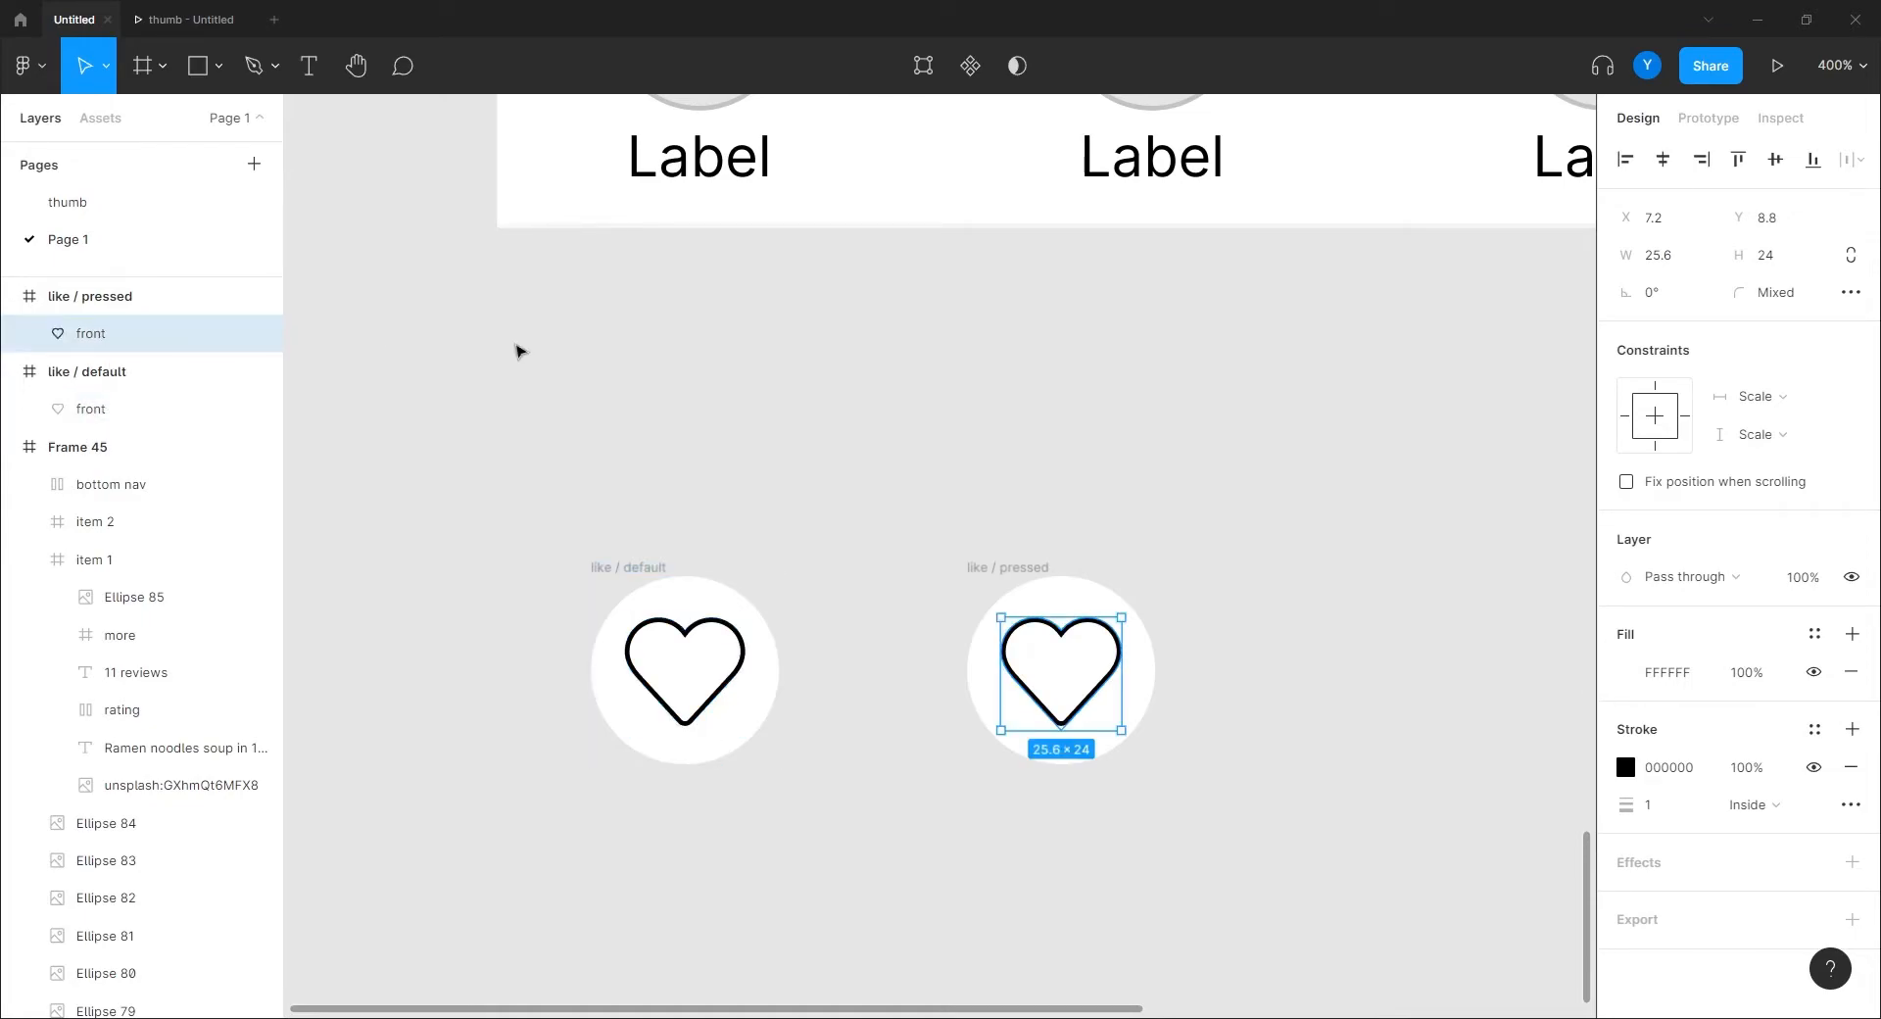
key(ctrl+d)
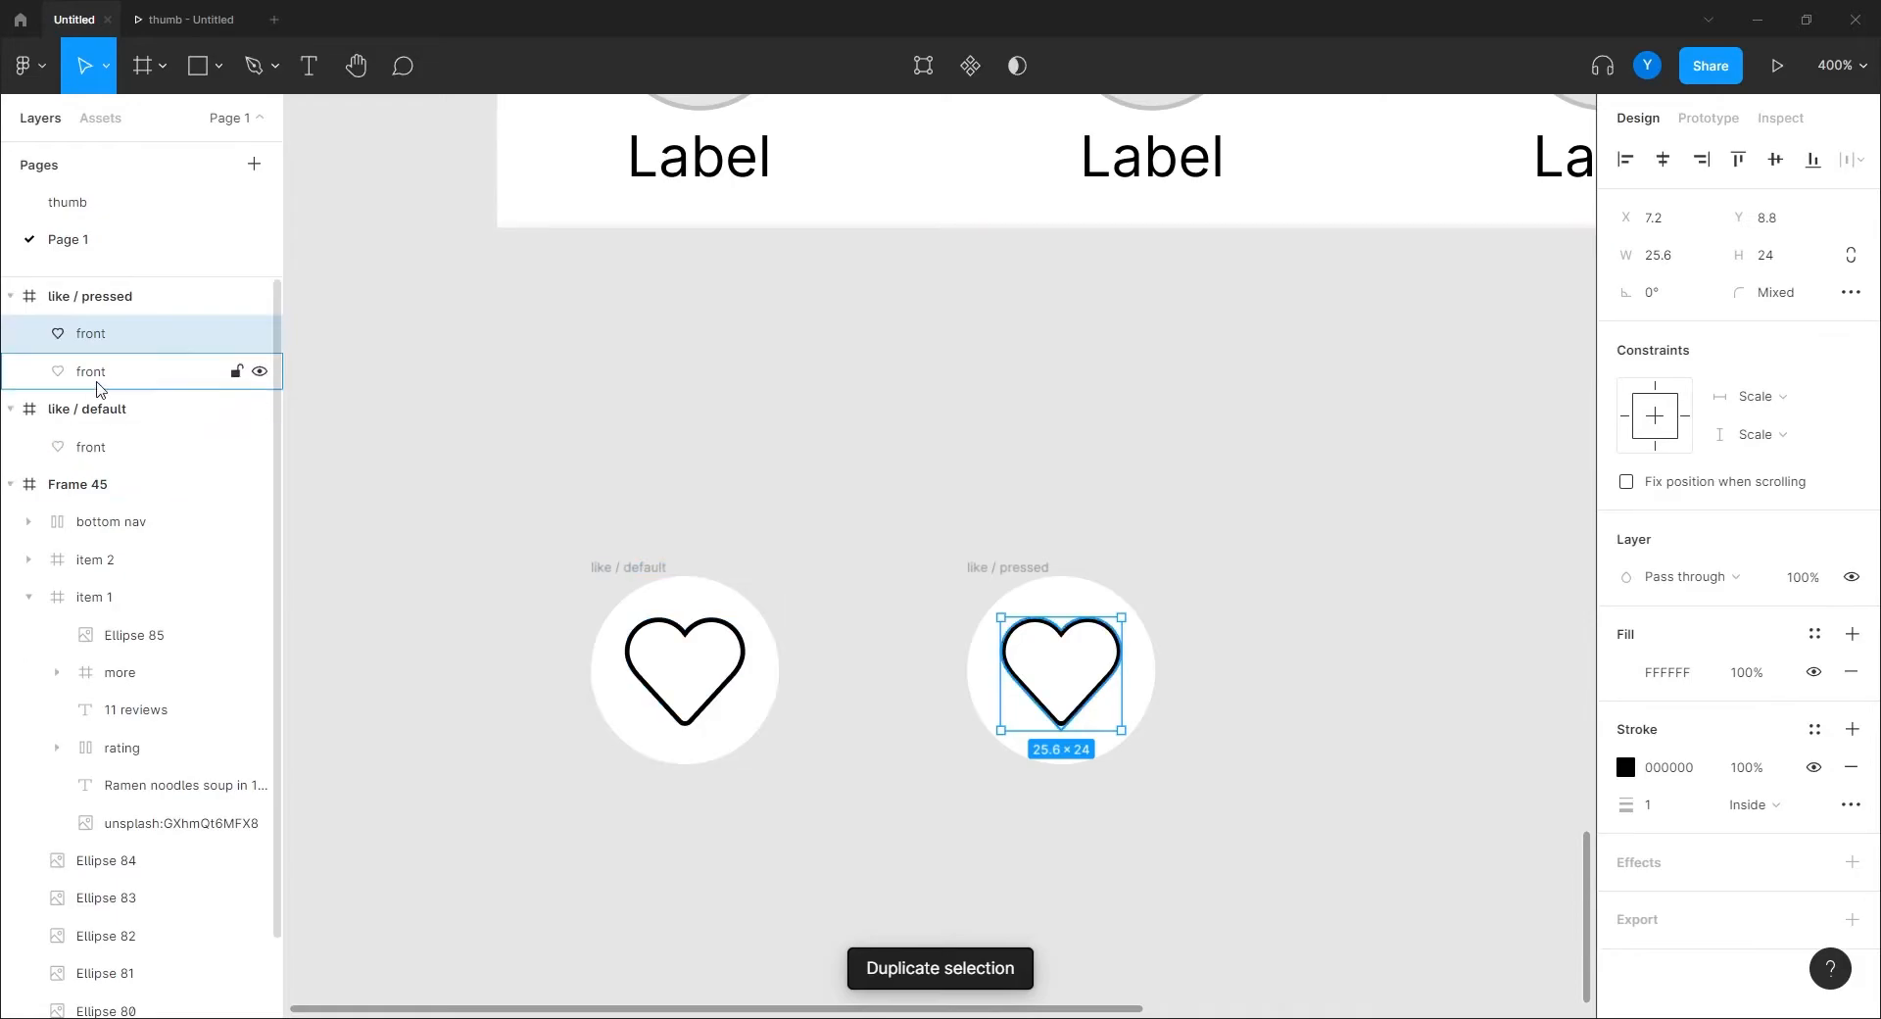
double_click(94, 376)
text(back)
key(Return)
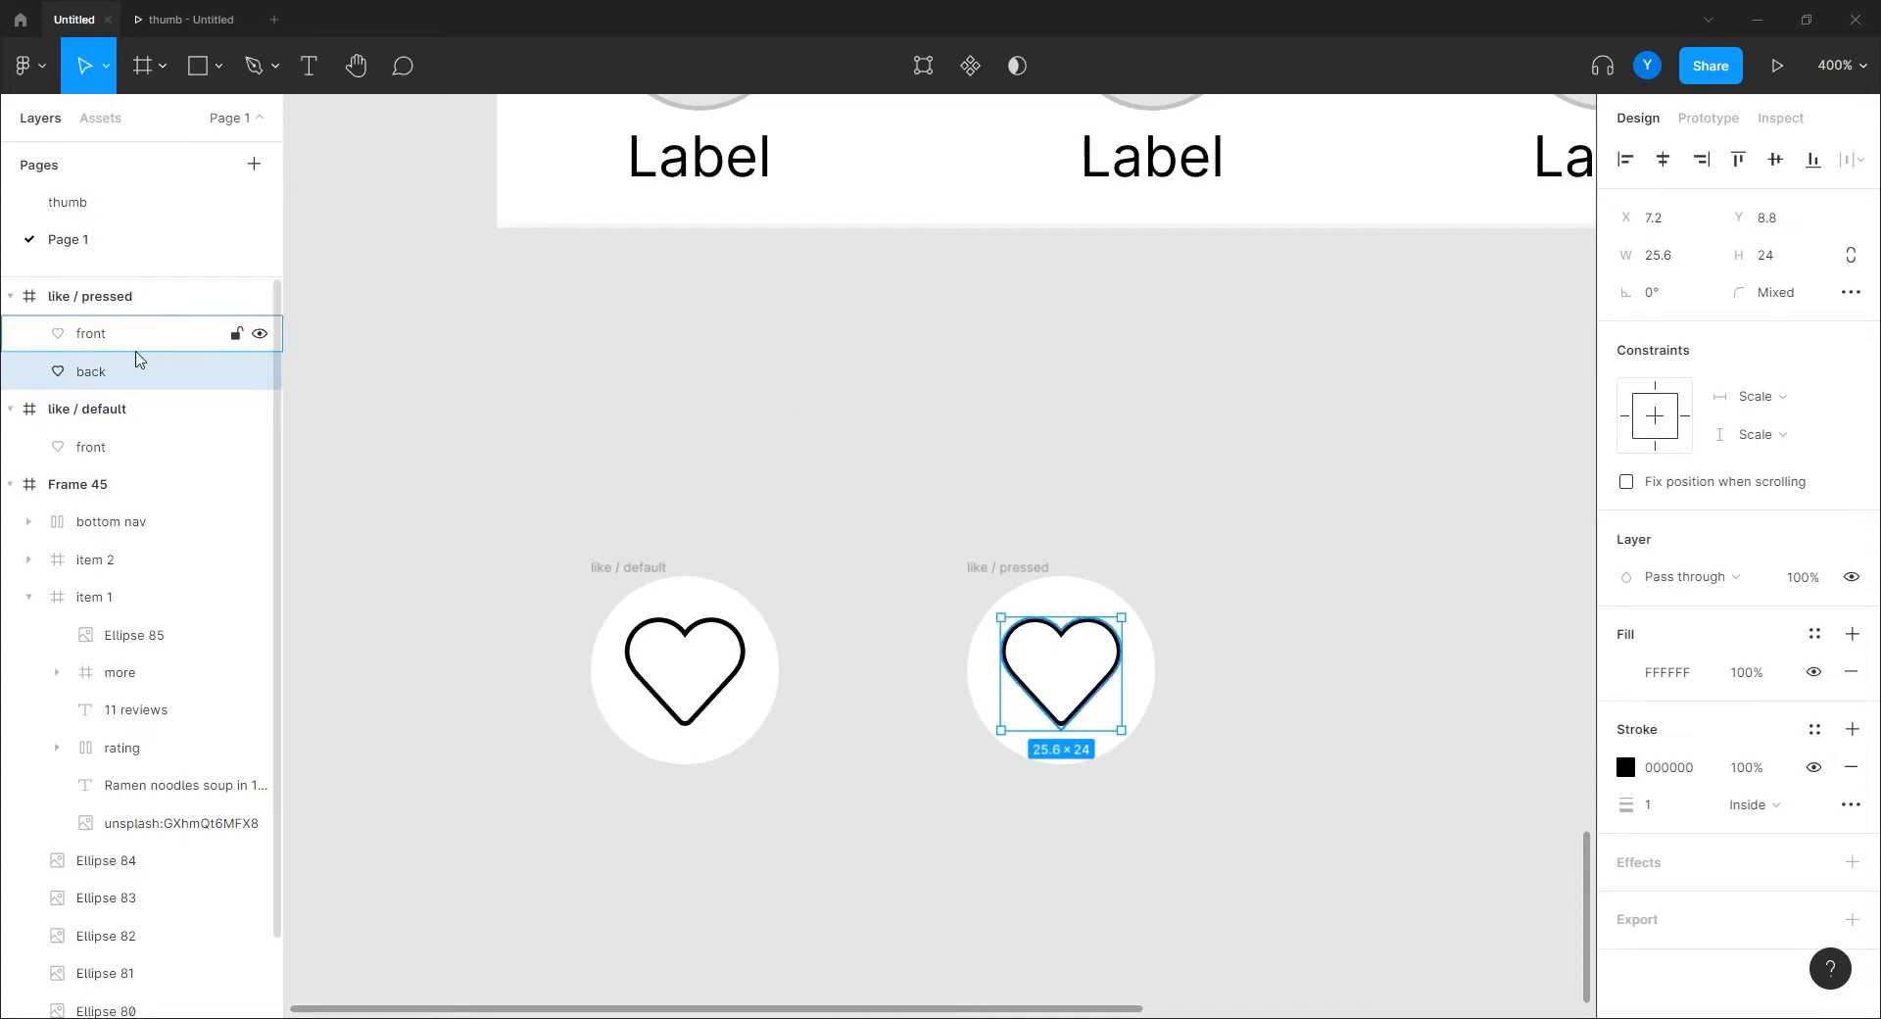
Remove the stroke from the front and back hearts in like / pressed and fill both with FF6A6A.
shift+click(108, 336)
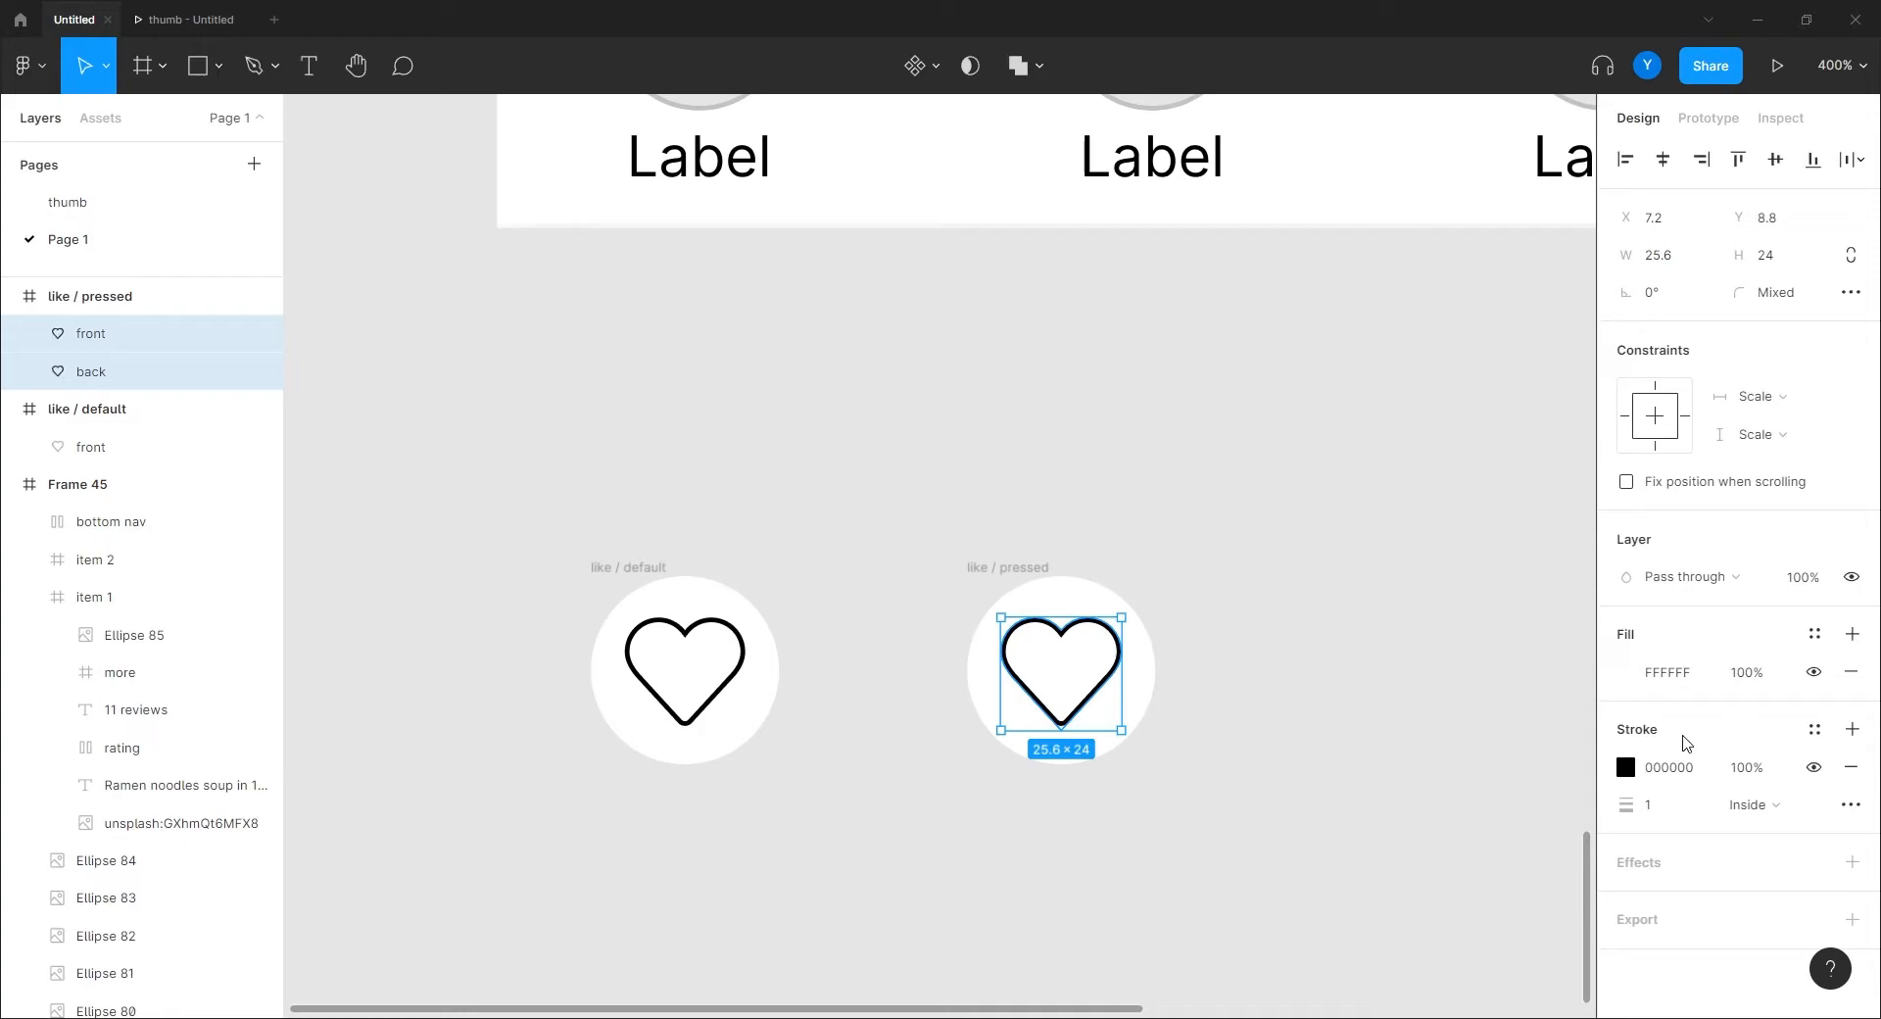
click(1850, 767)
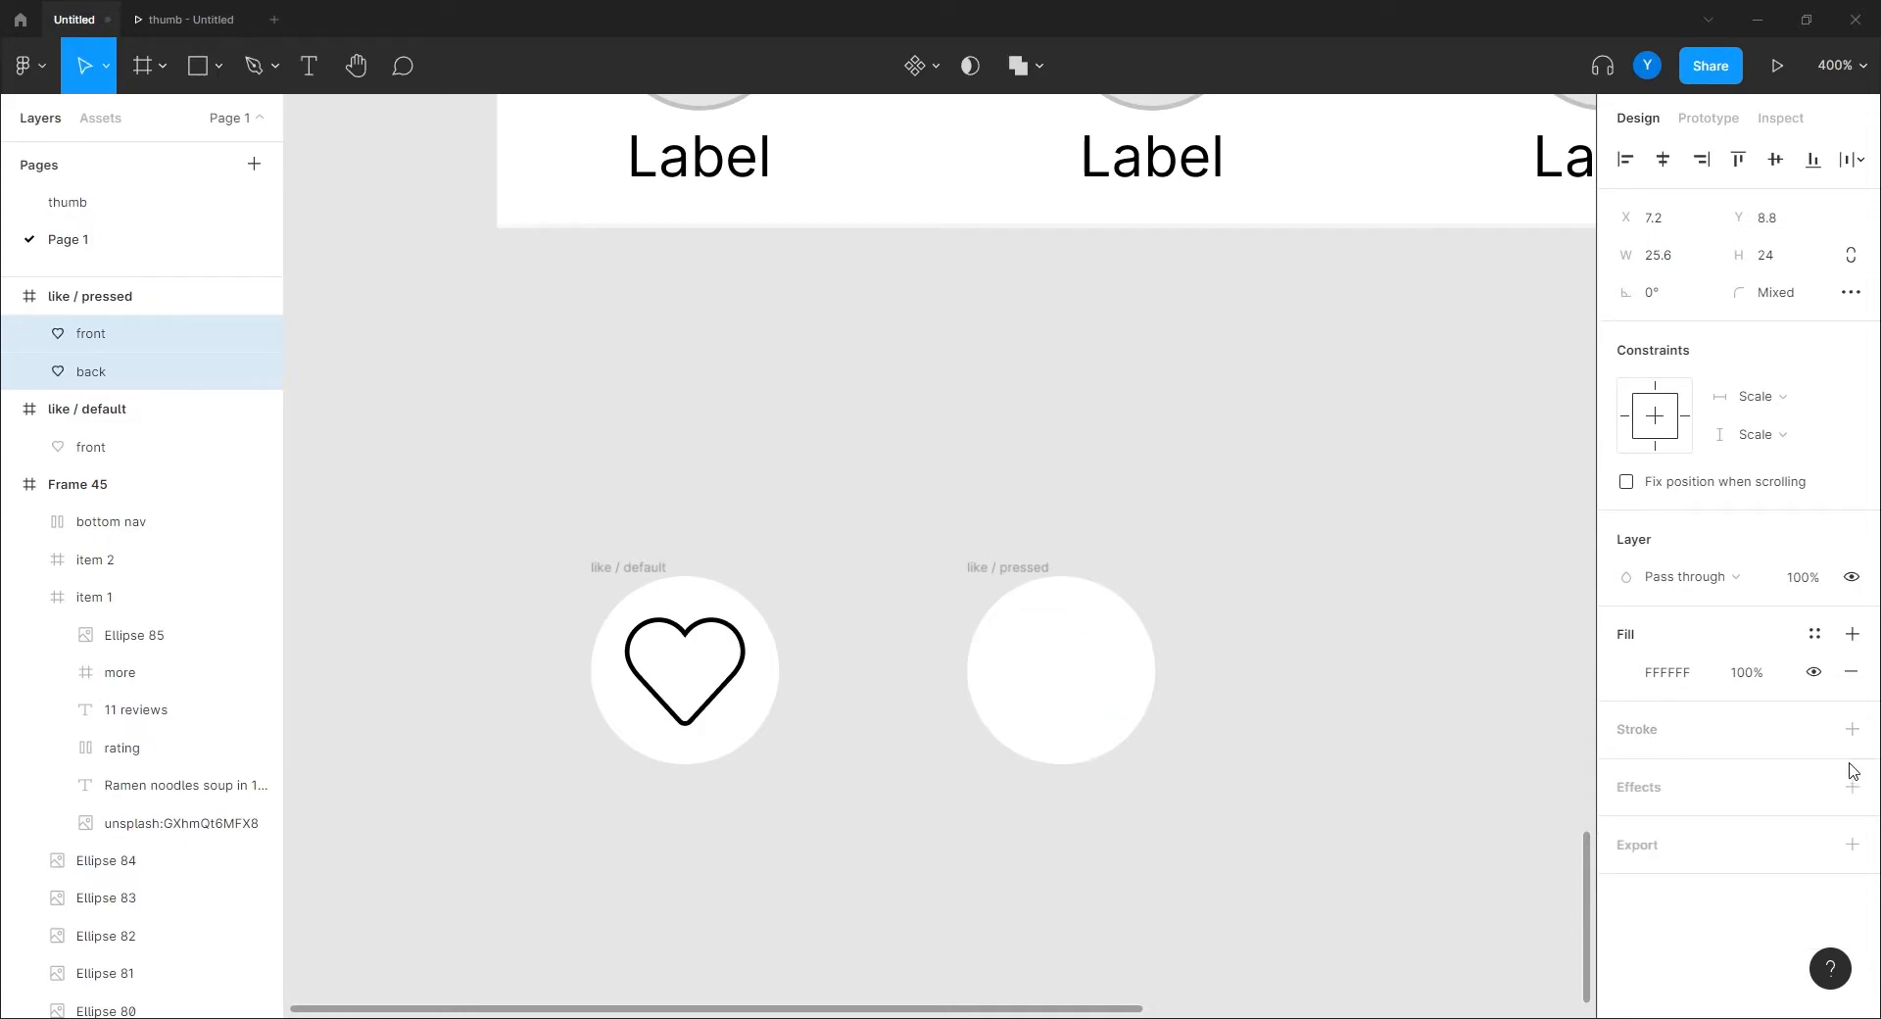
click(1624, 674)
click(1389, 459)
drag(1395, 466, 1466, 438)
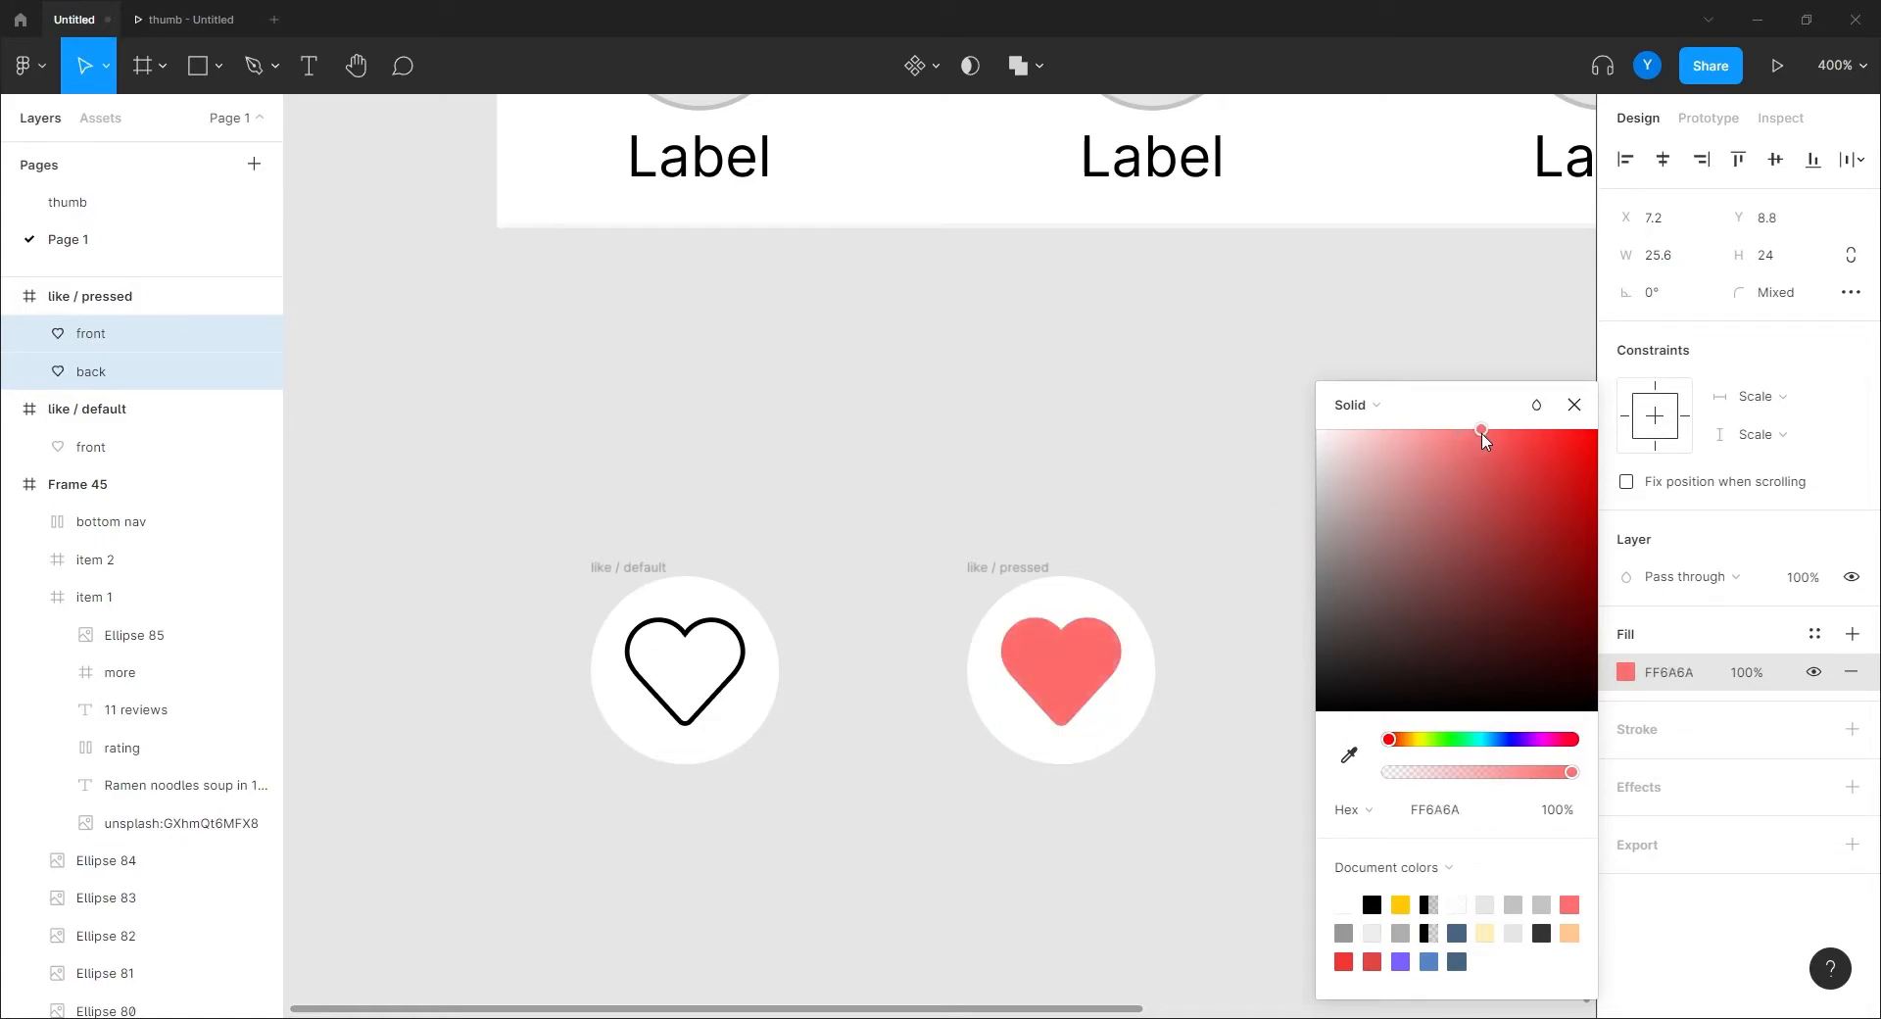
click(927, 448)
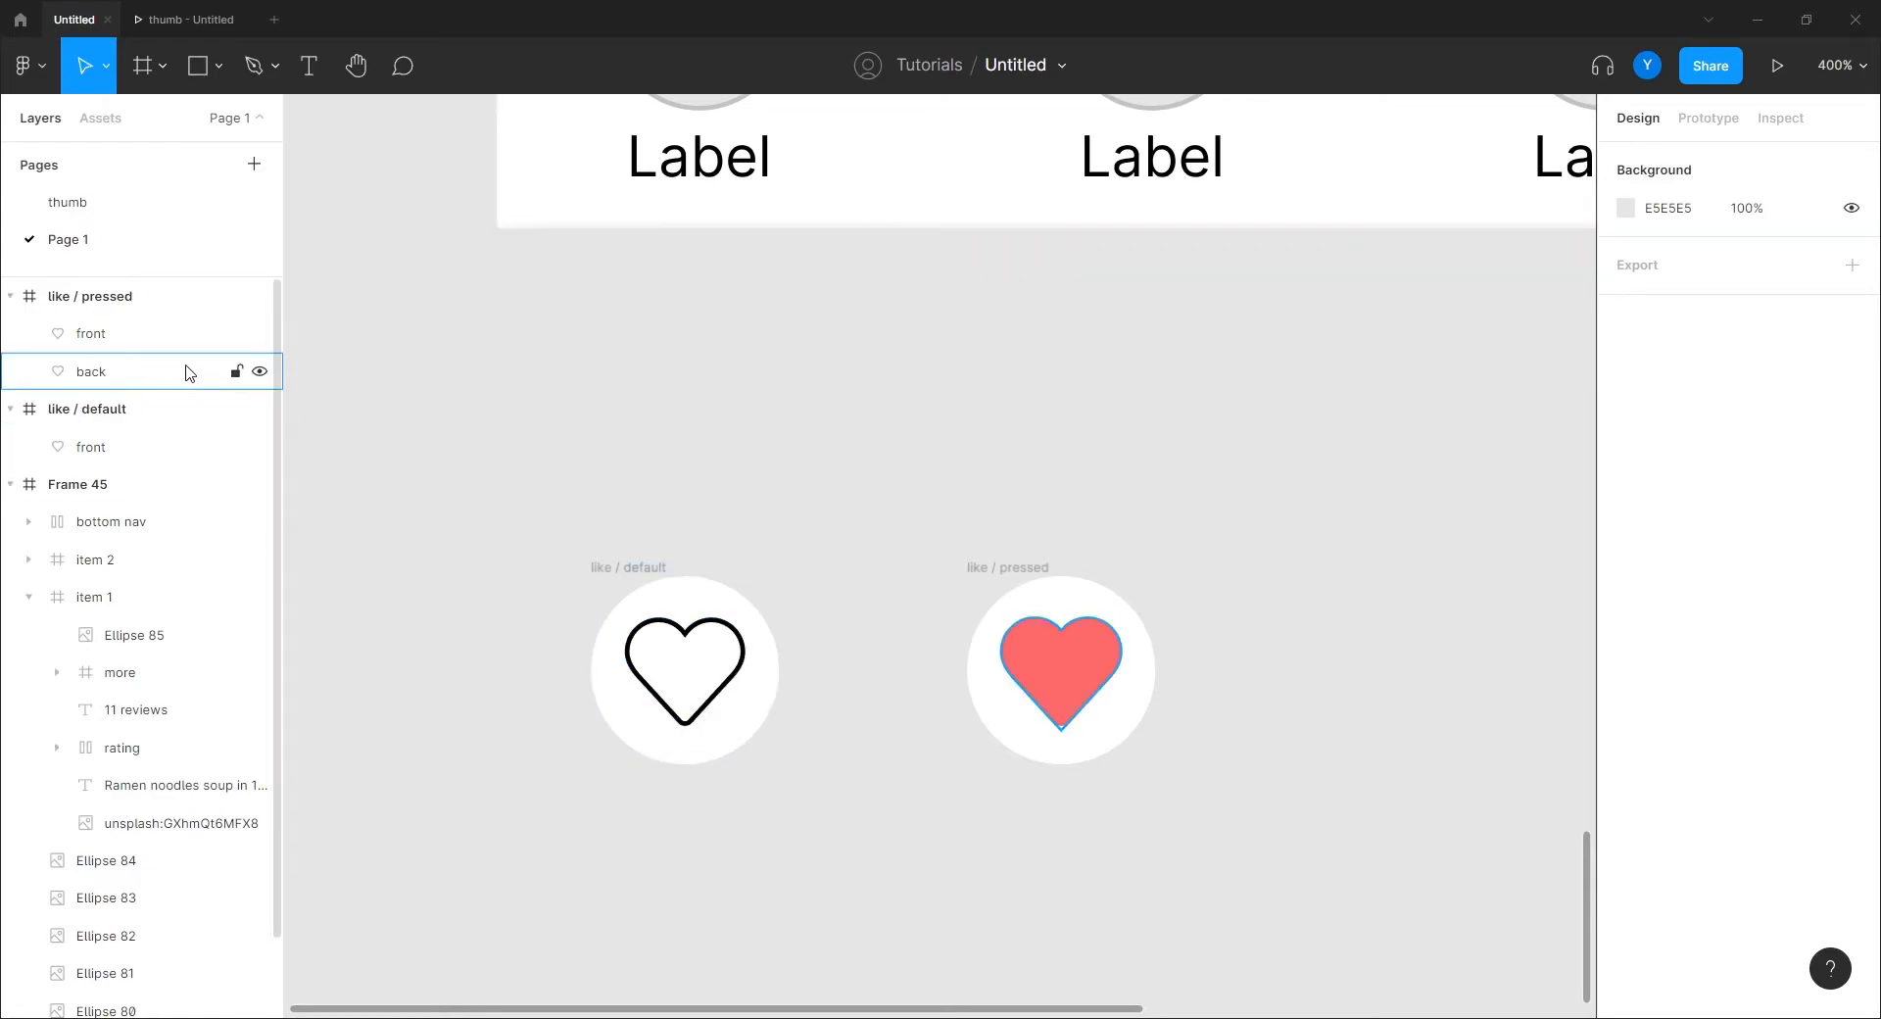
Enlarge the front heart in like / pressed around its centre to about 40 × 38, and select the like / pressed frame.
click(98, 338)
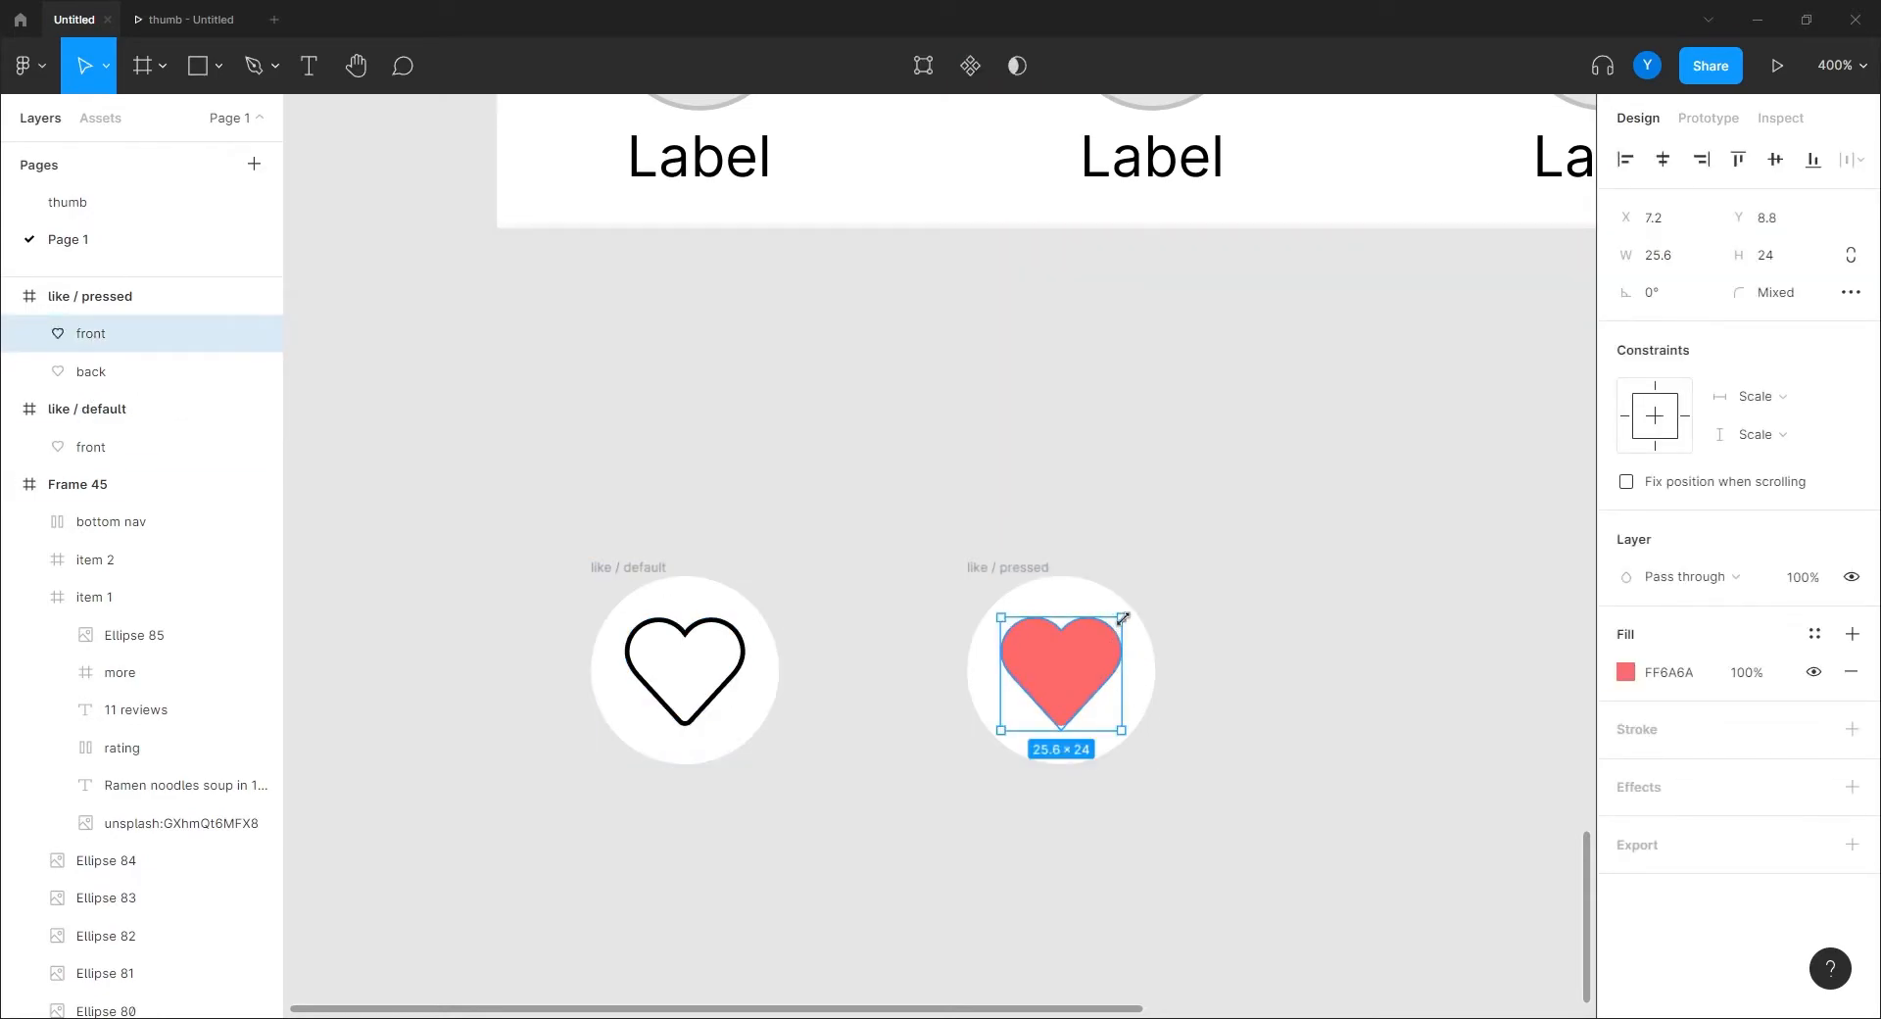
drag(1122, 616, 1148, 598)
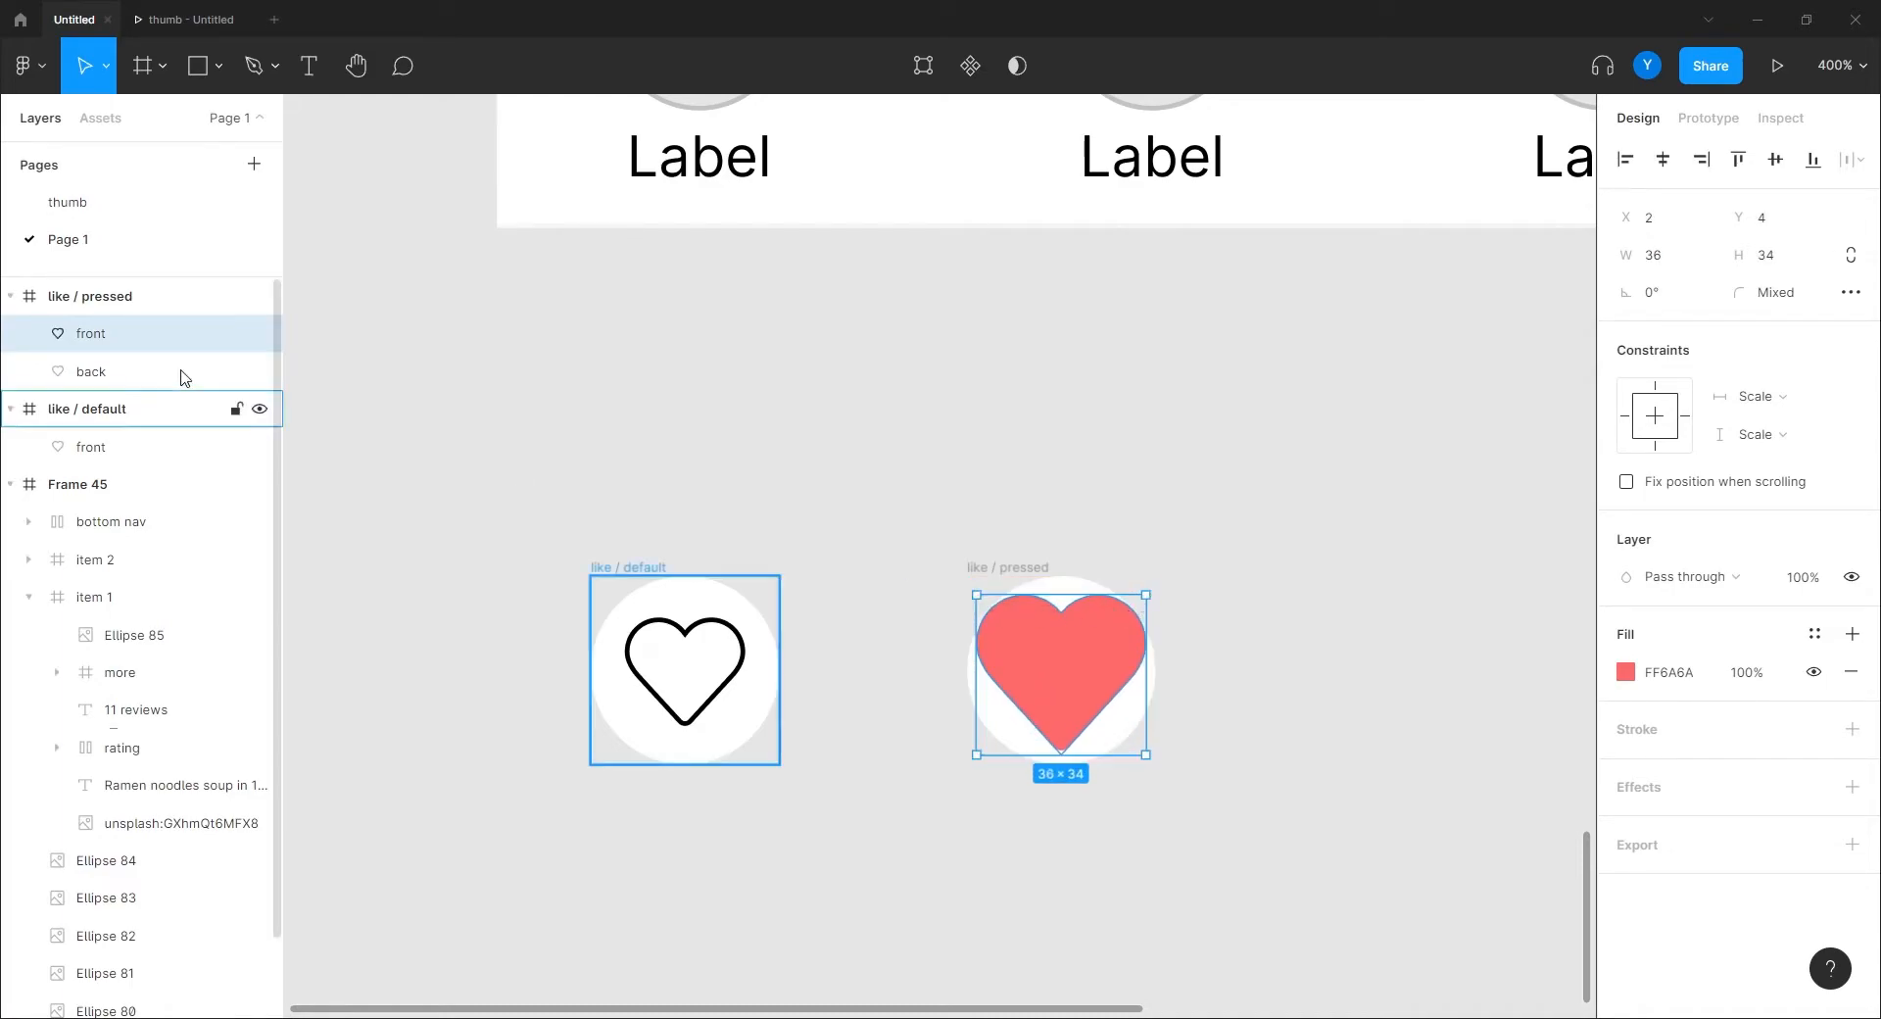
key(Down)
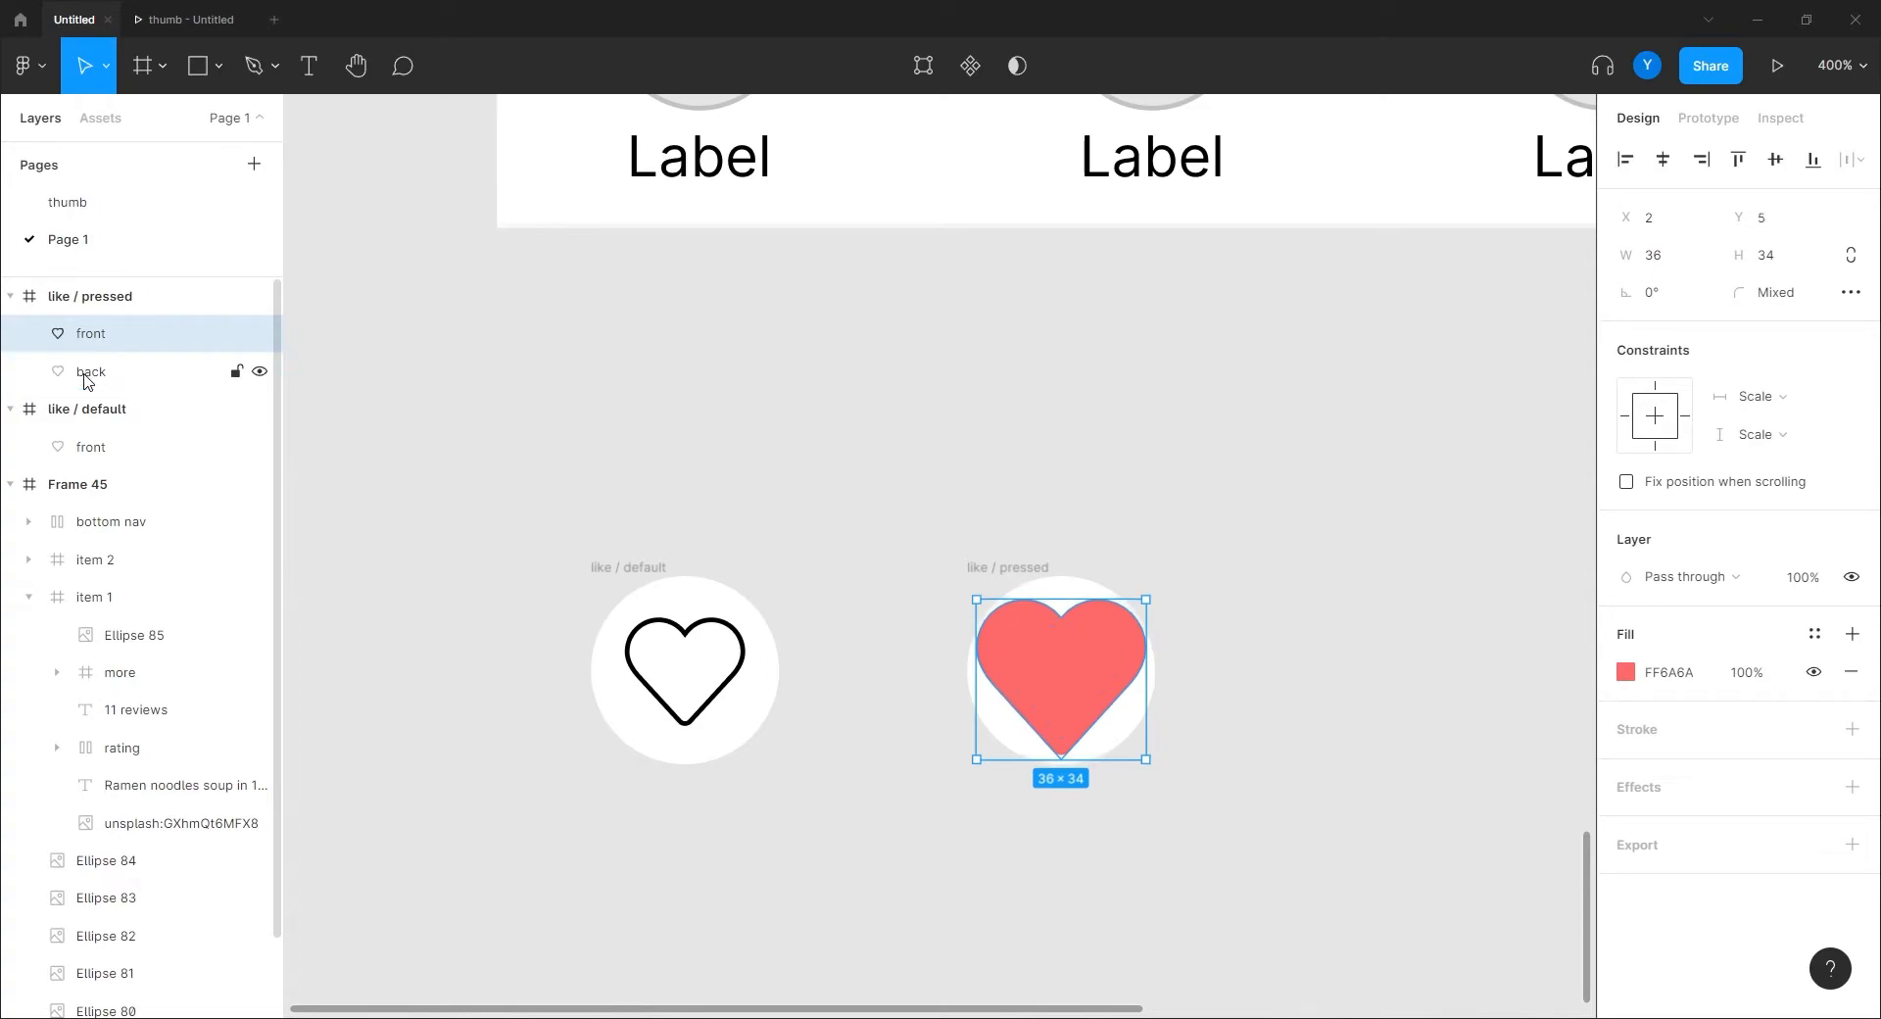
click(89, 380)
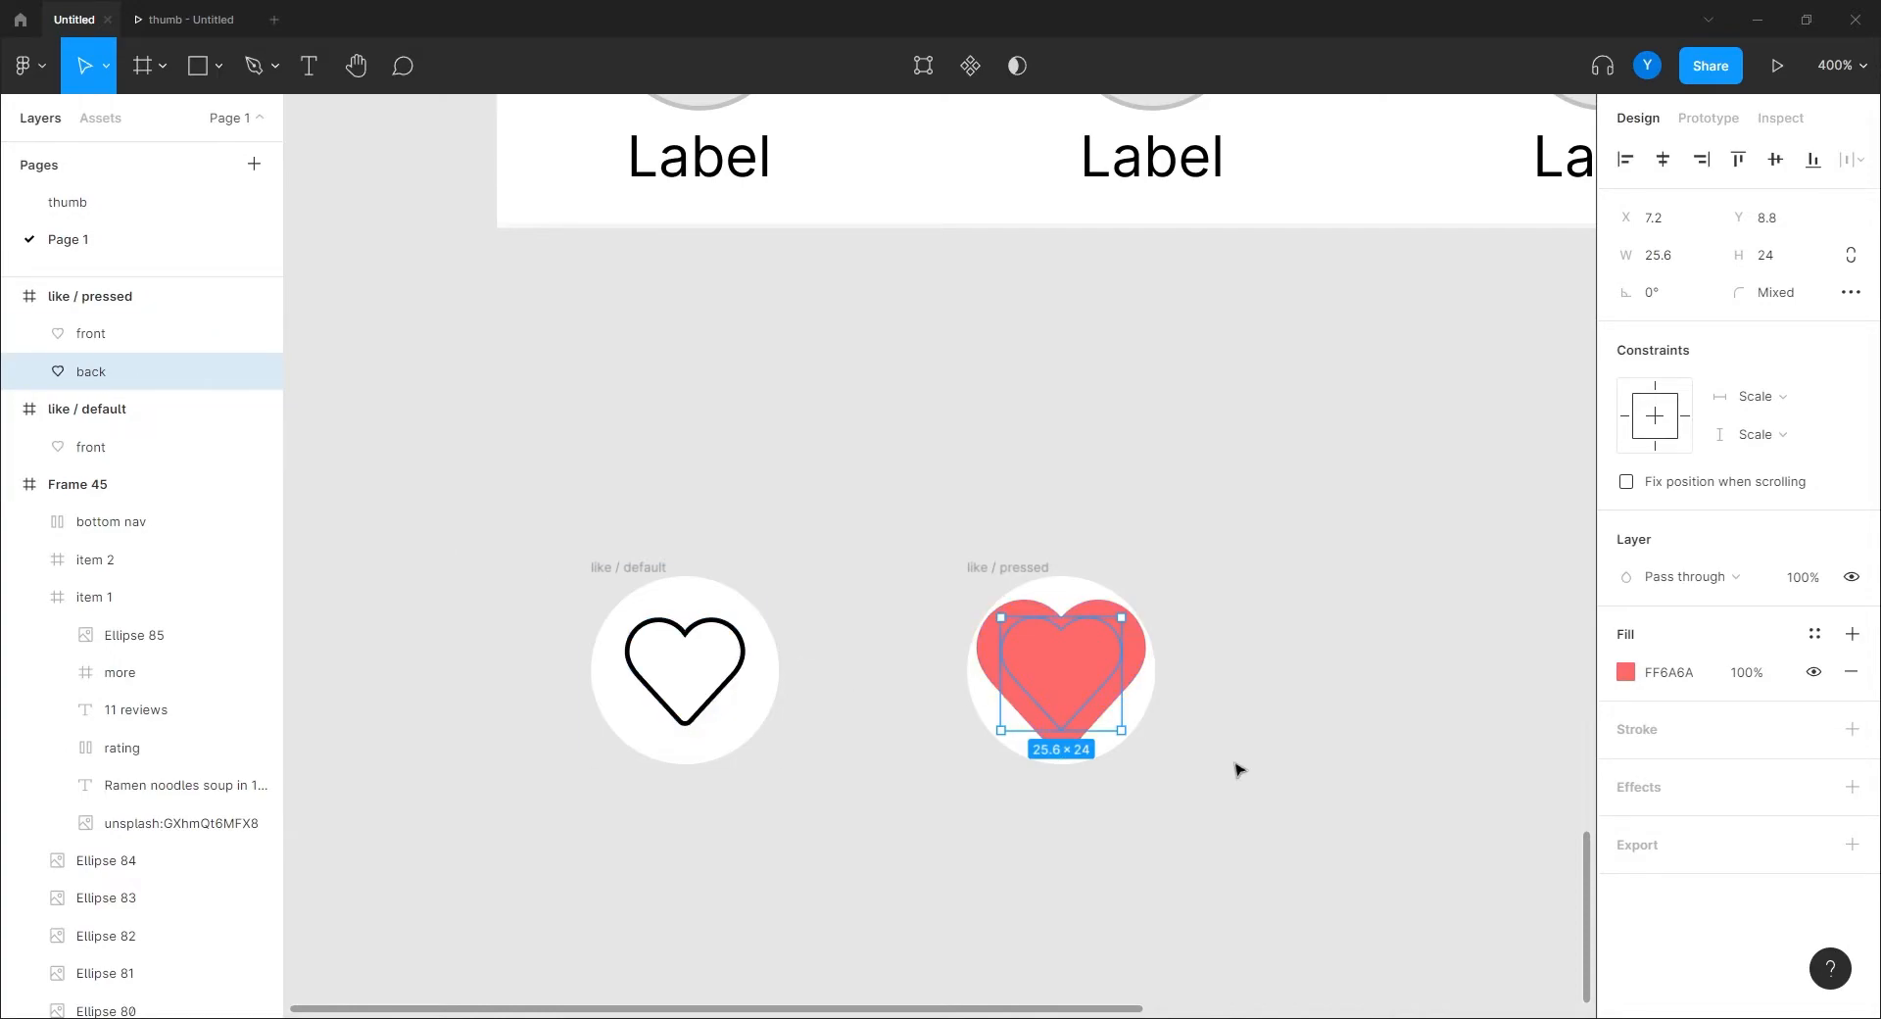
click(95, 333)
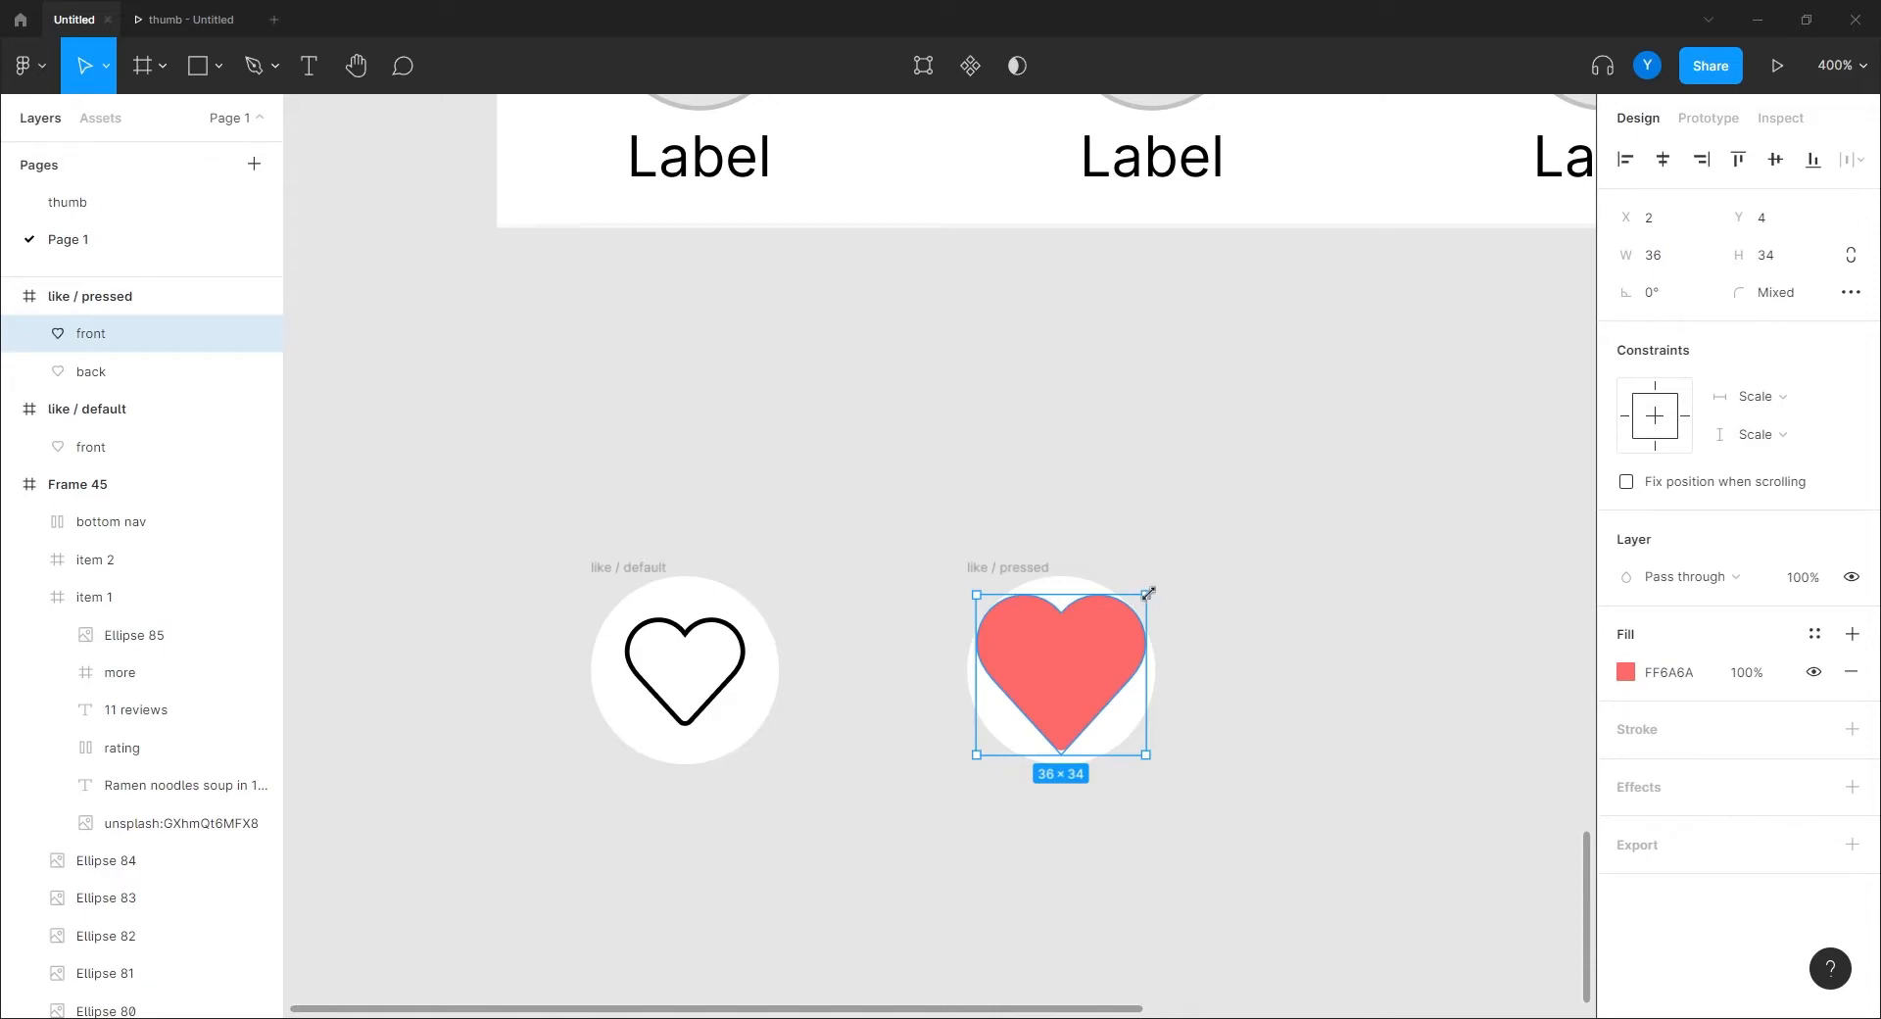
key(alt)
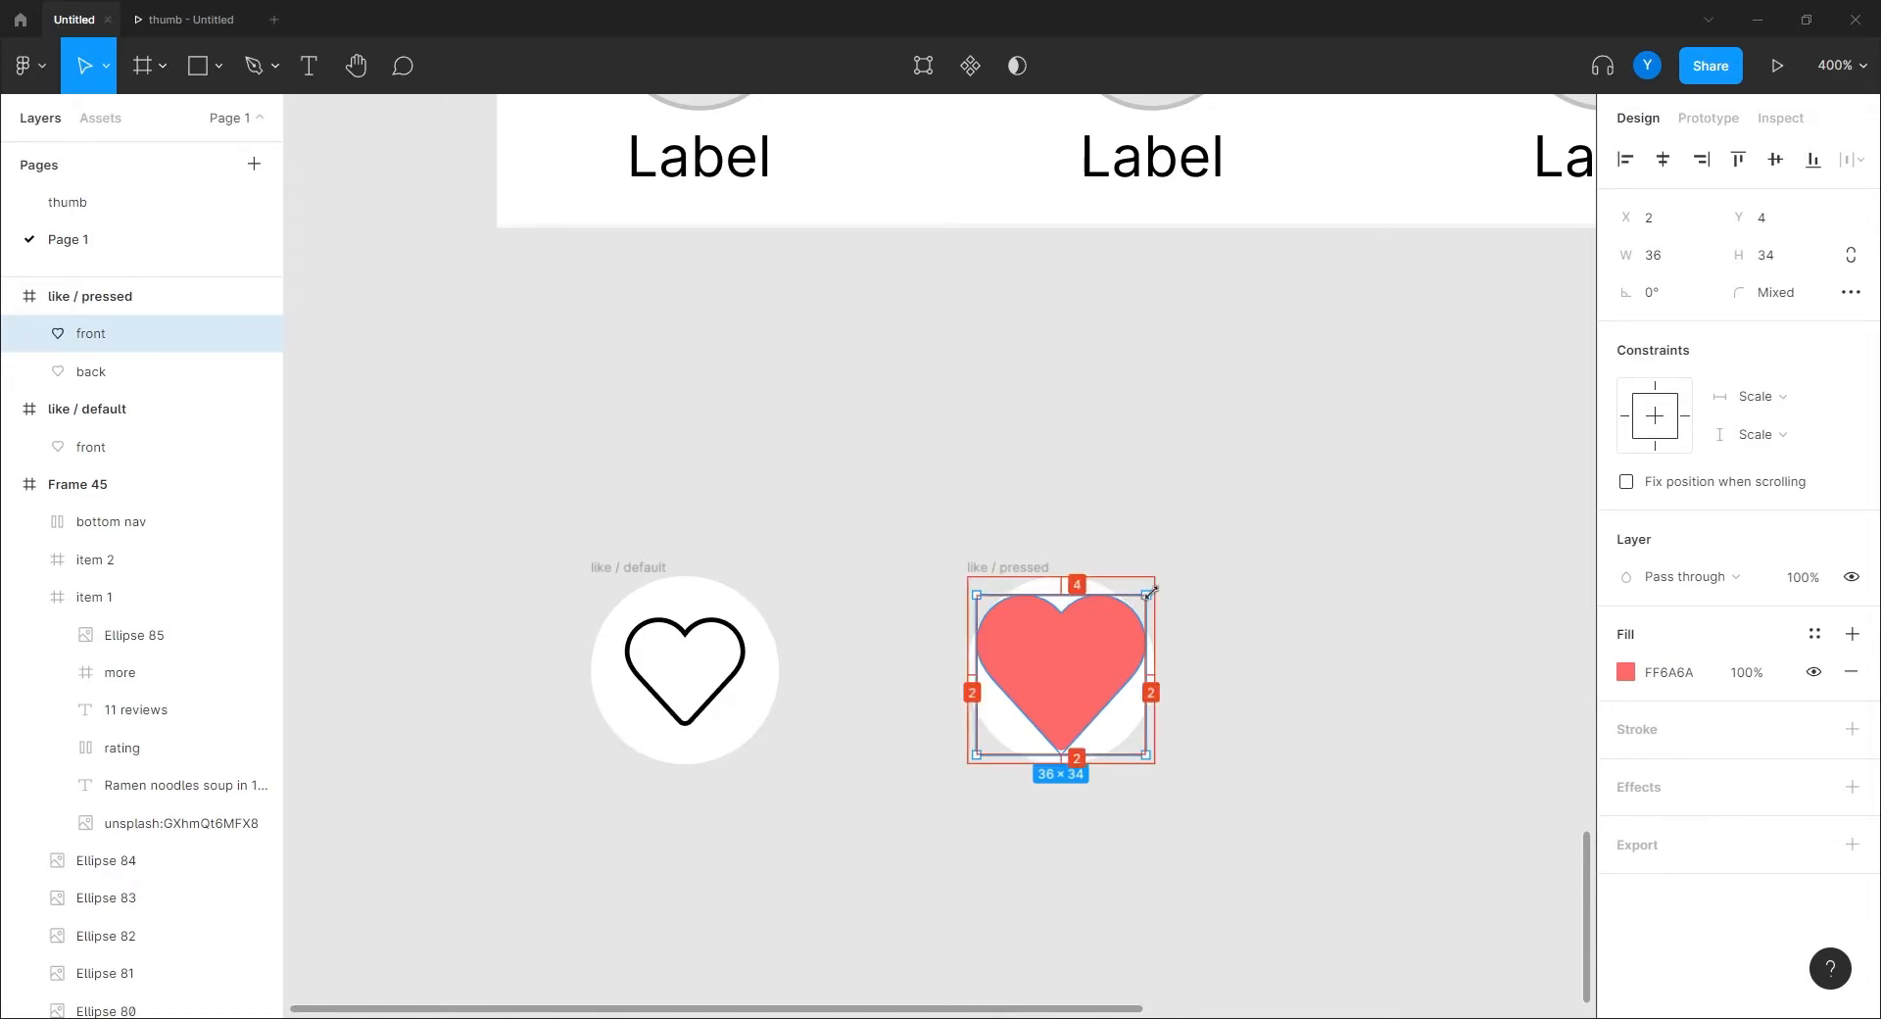
drag(1149, 592, 1154, 589)
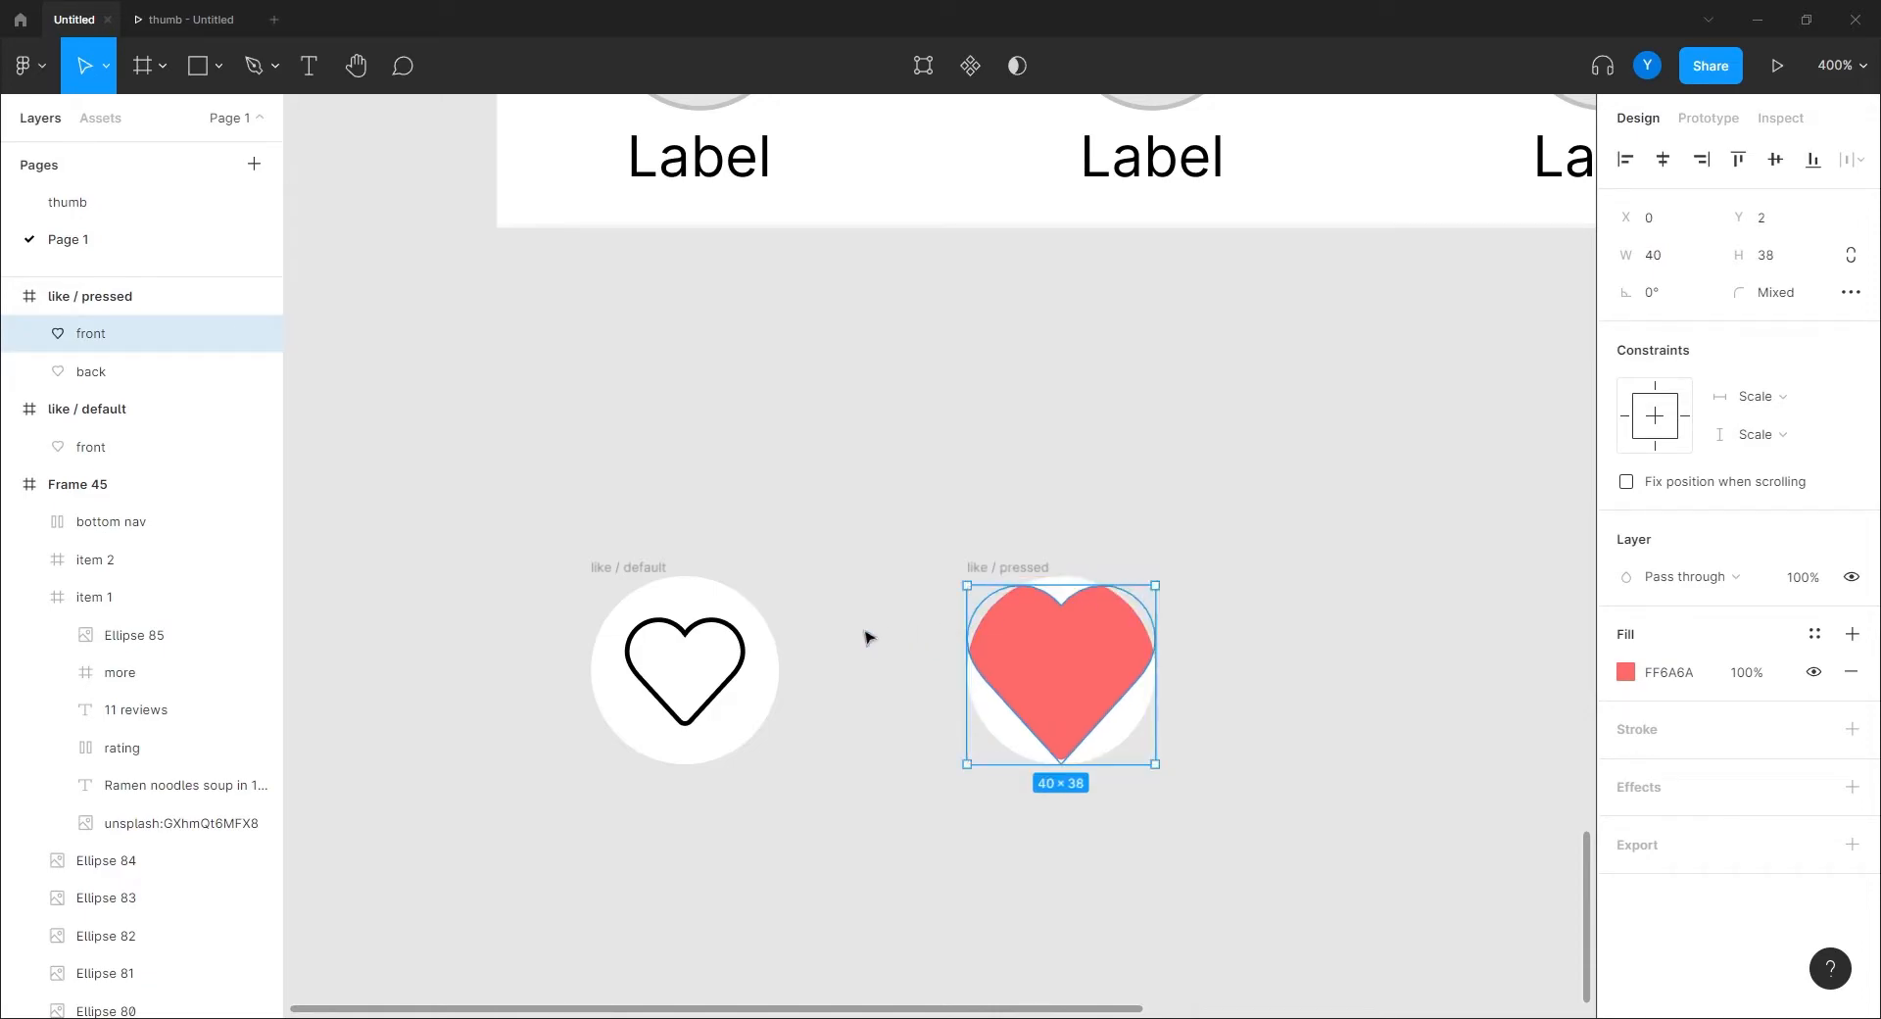
click(870, 570)
click(994, 570)
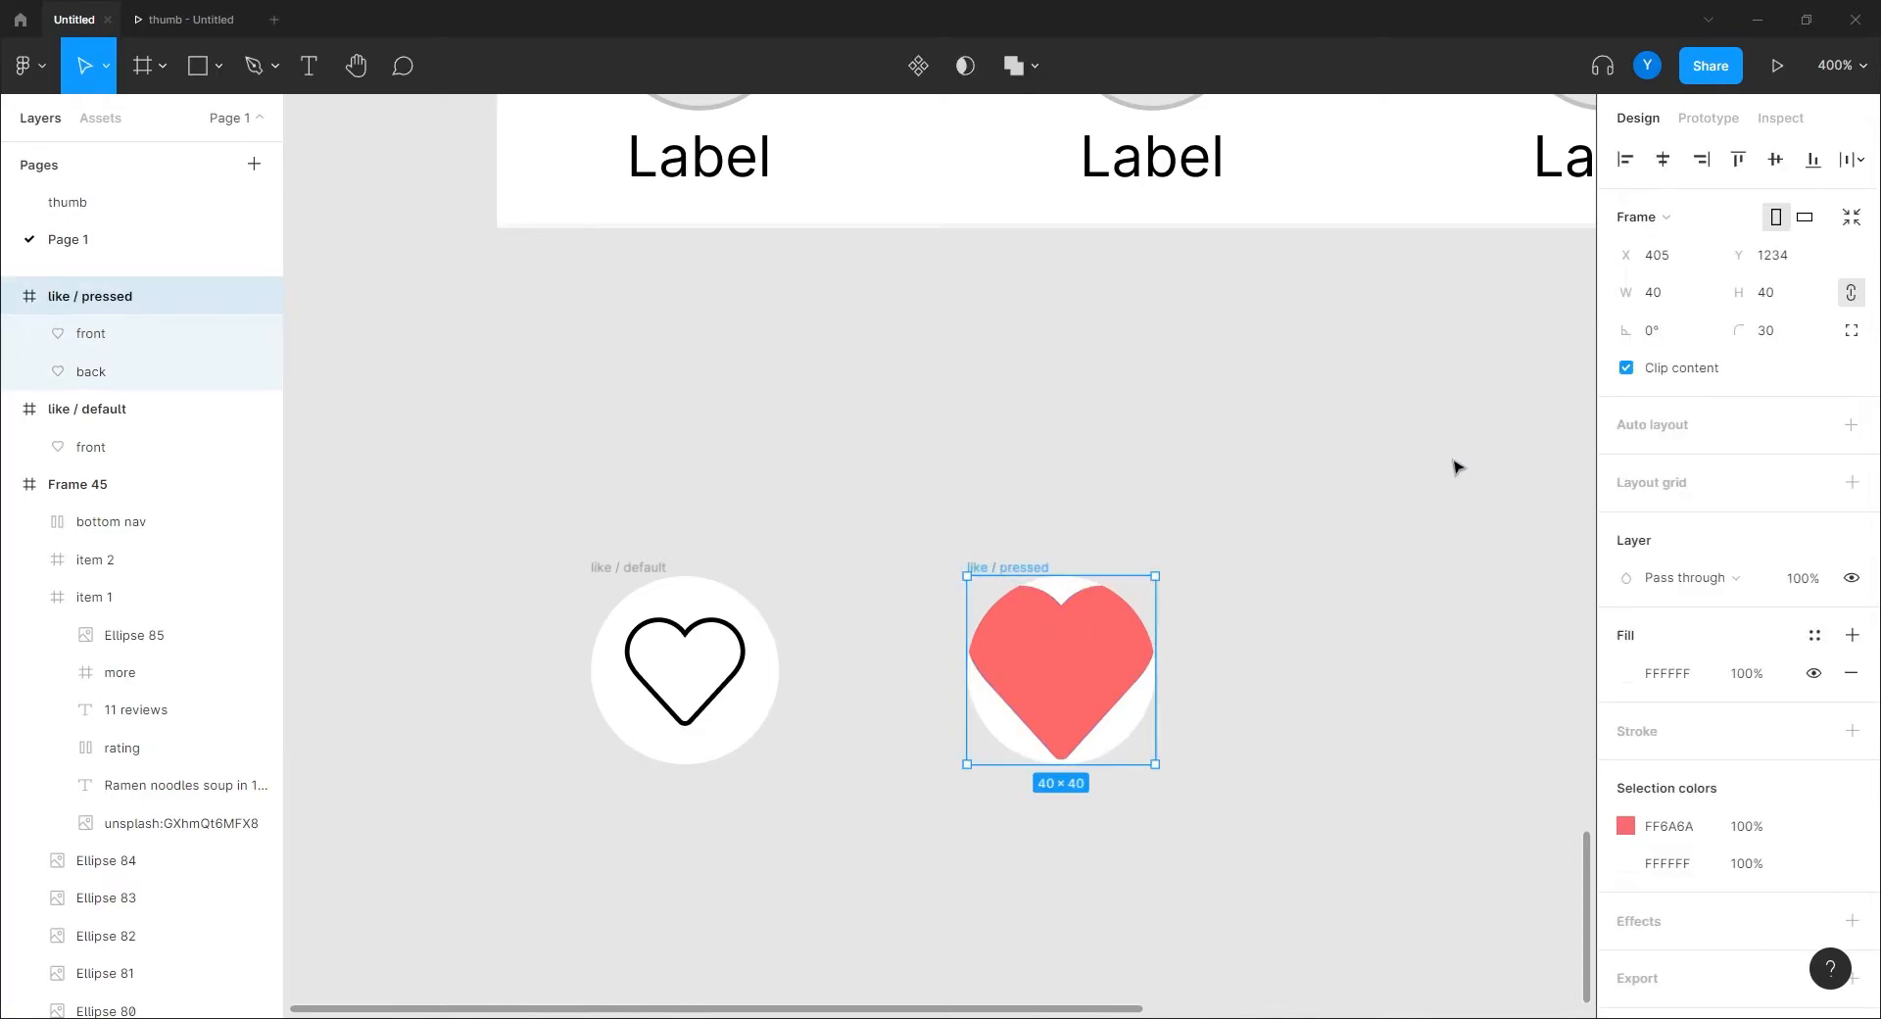
Turn off content clipping for the like / pressed and like / default frames.
click(1627, 369)
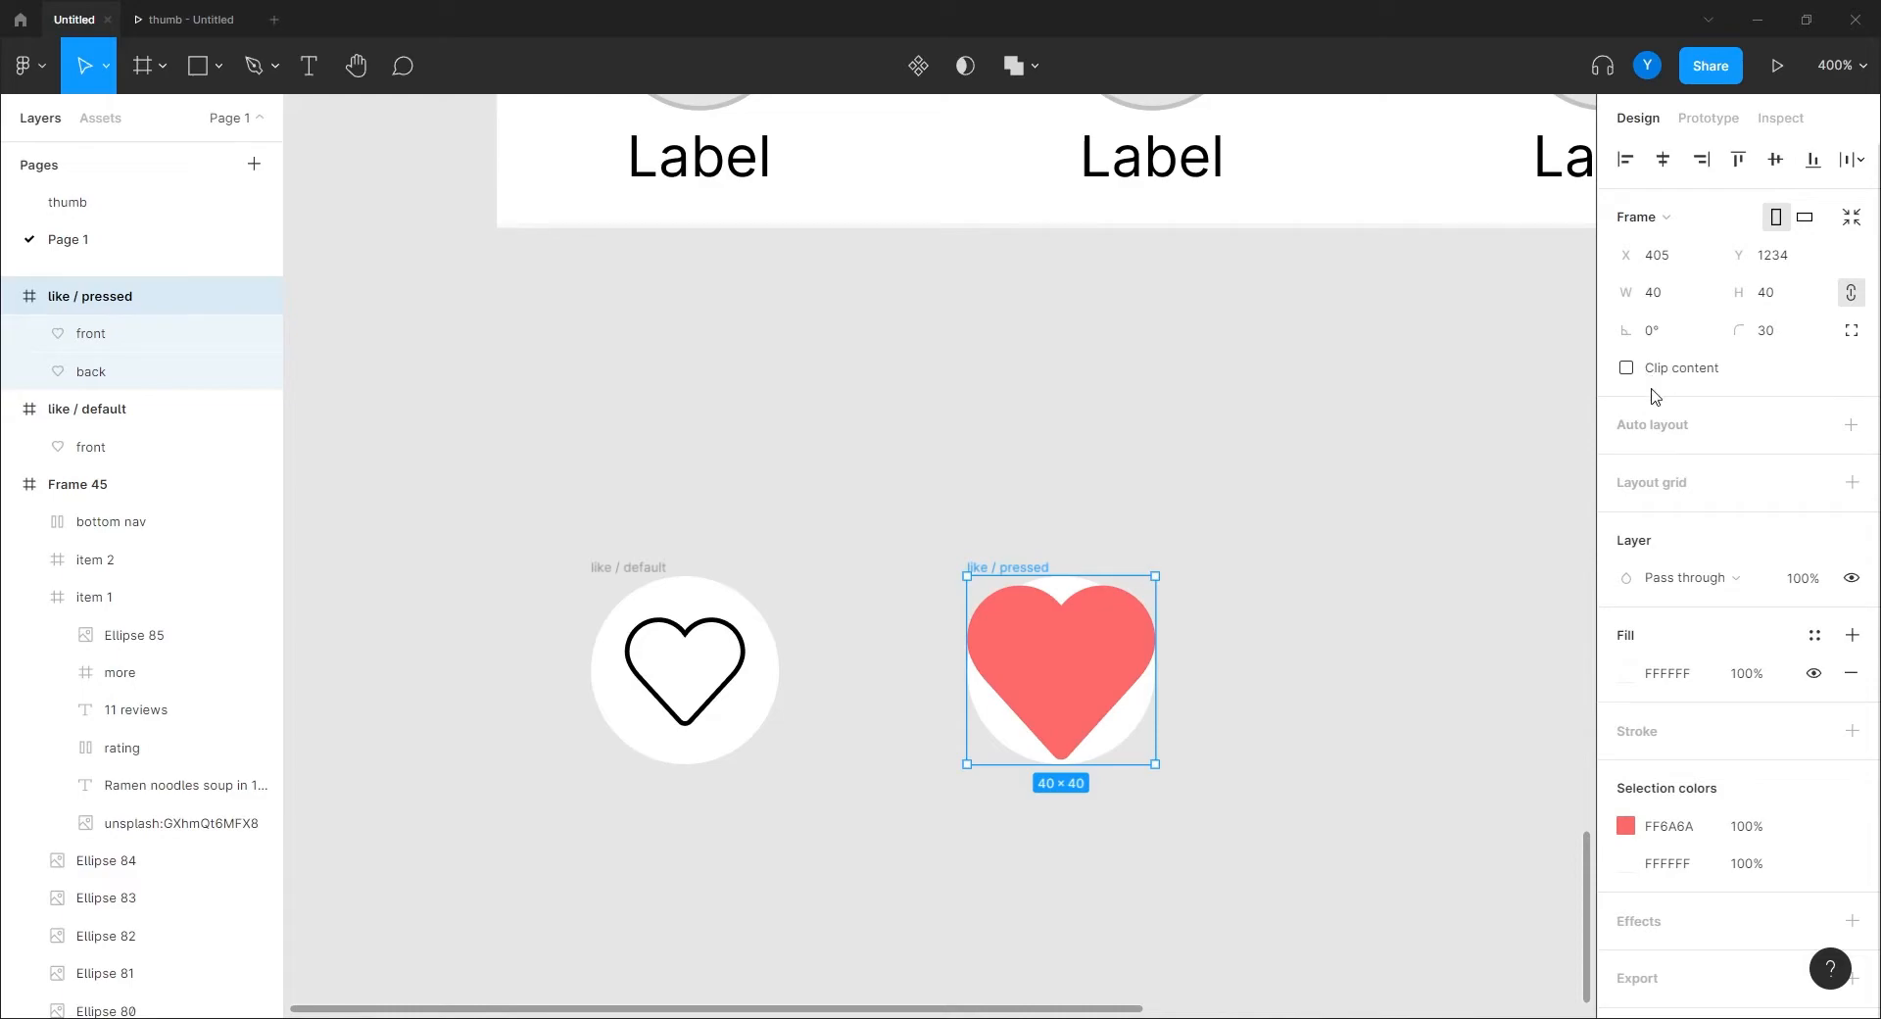
click(626, 568)
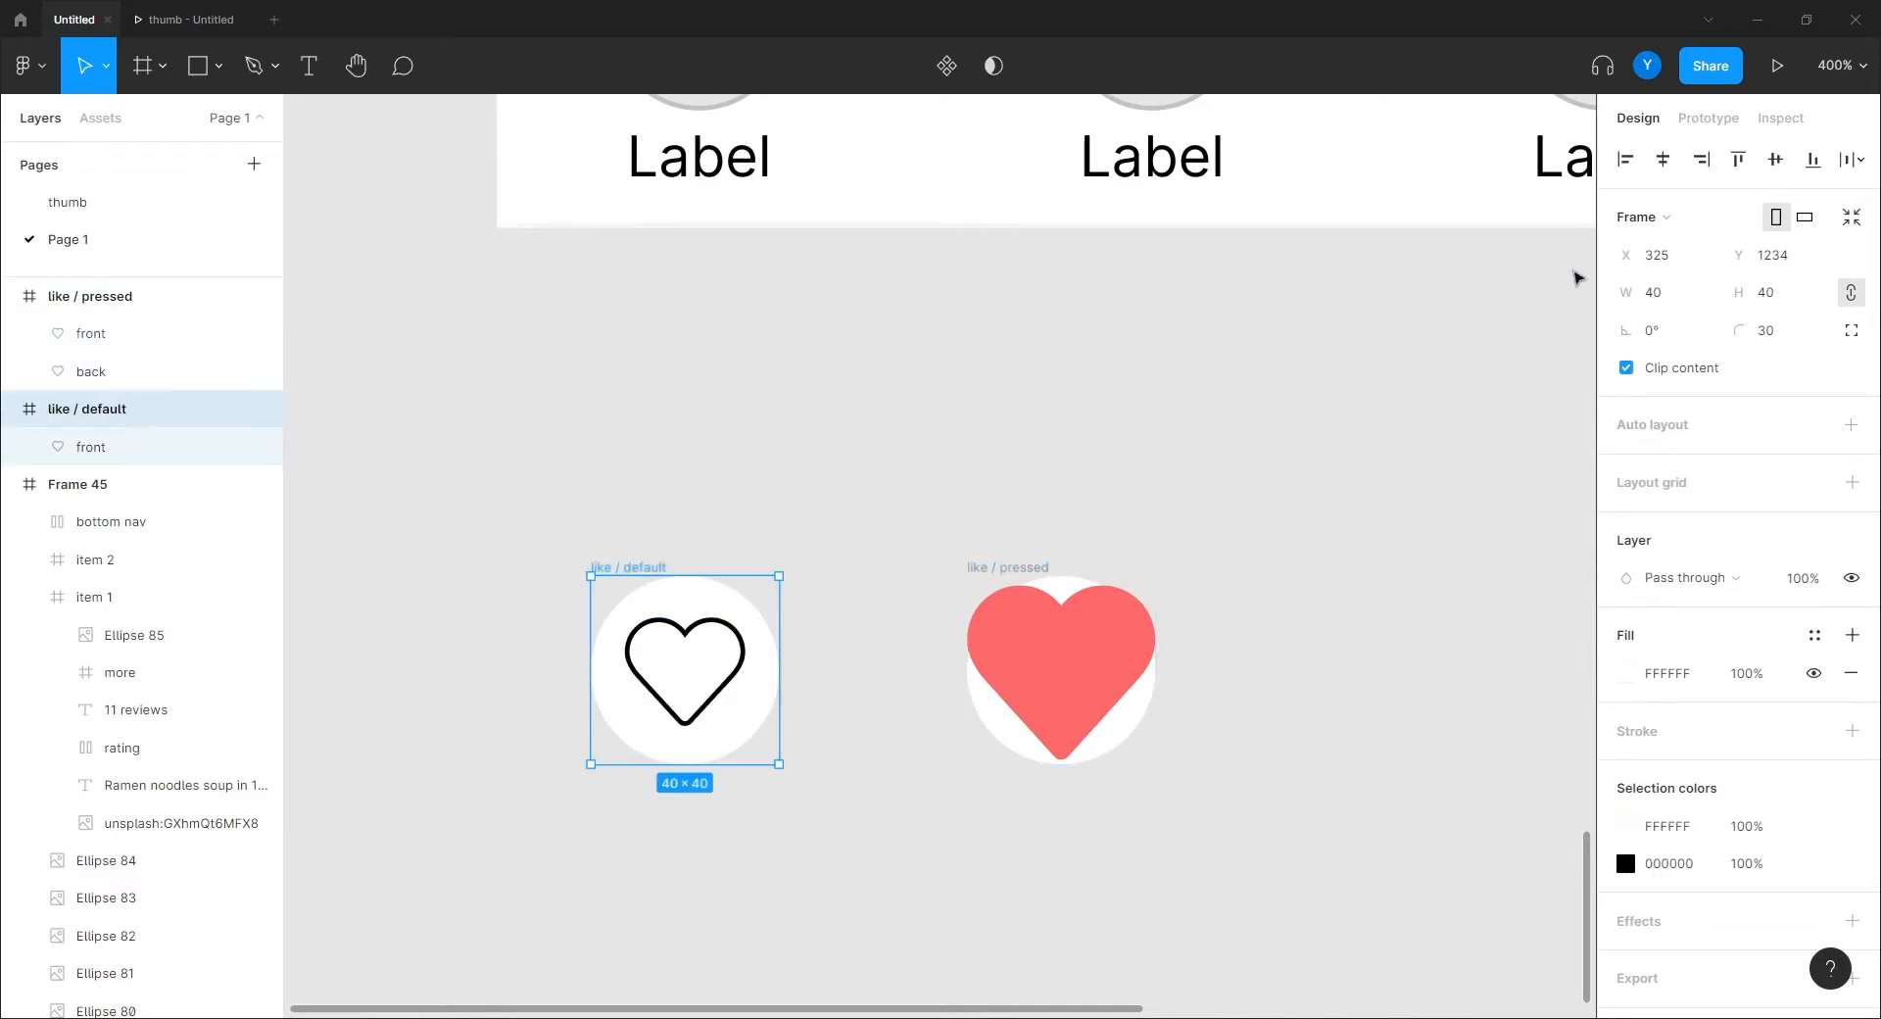
click(1626, 368)
click(799, 473)
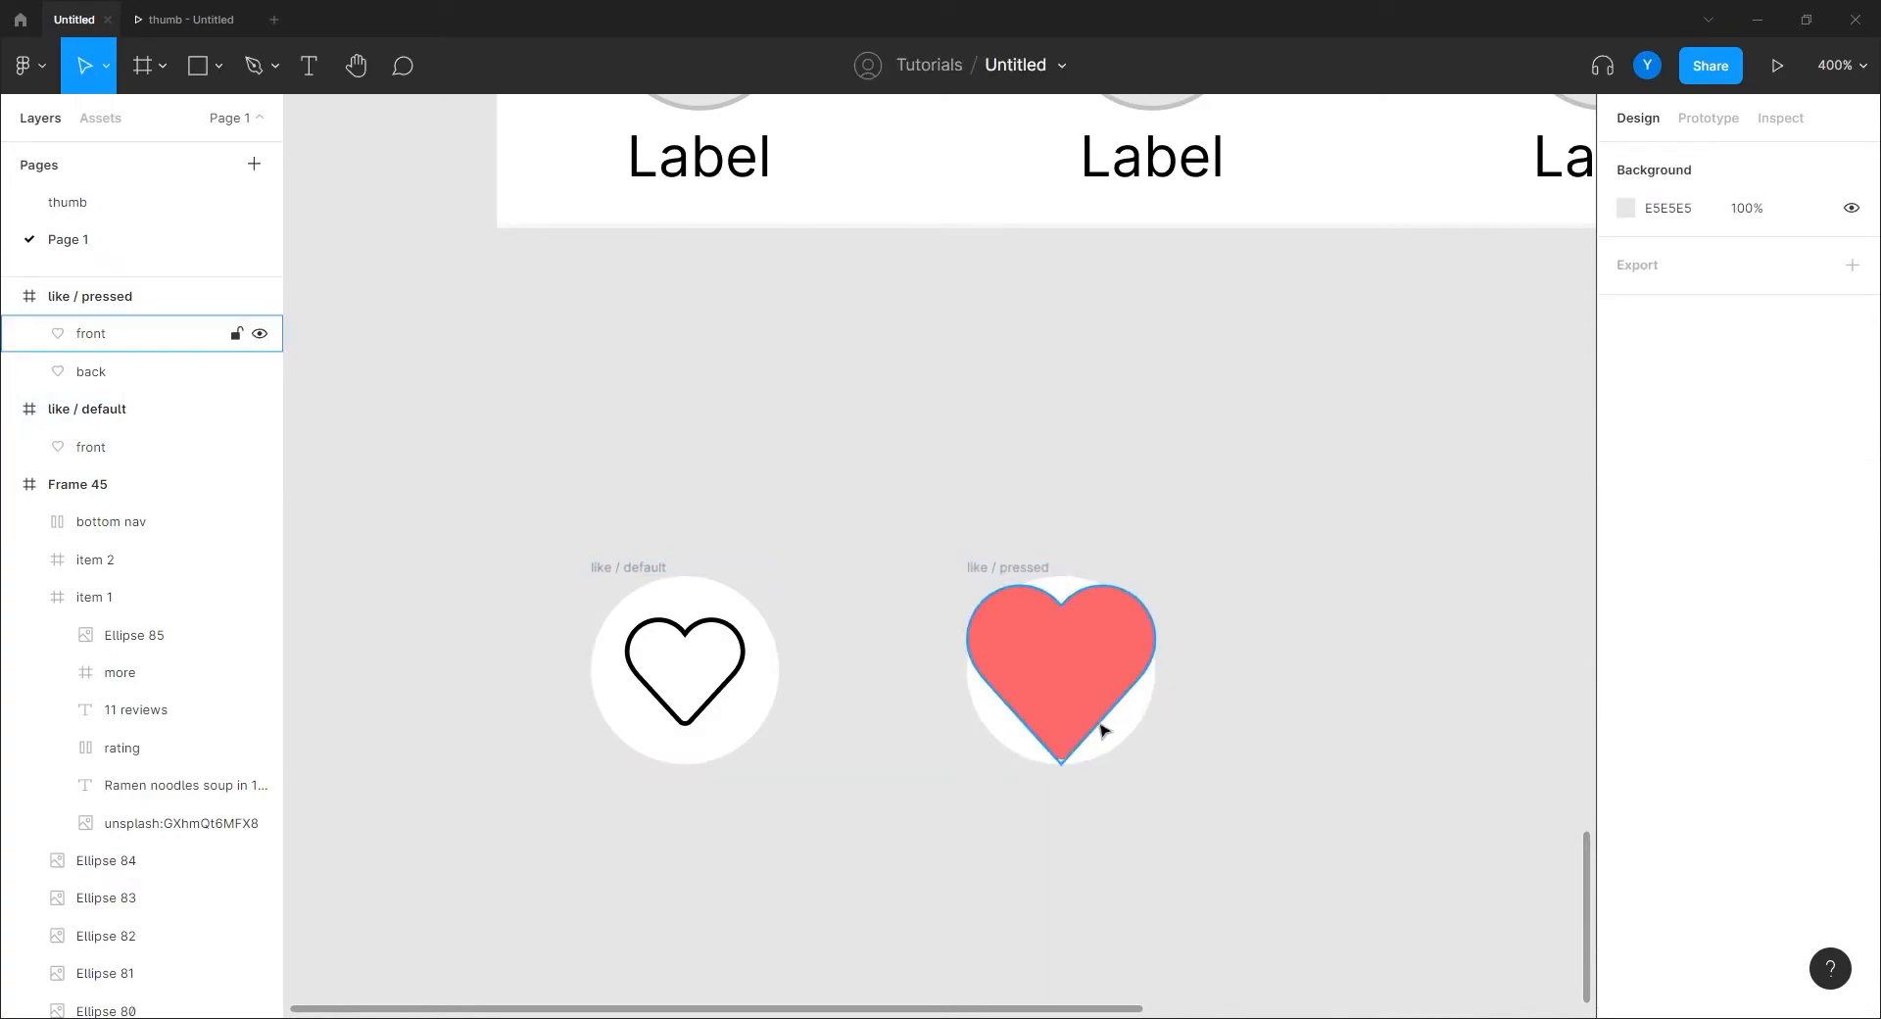
Try enlarging the front heart in like / pressed around its centre to about 90 × 86, and undo the resize.
click(1066, 648)
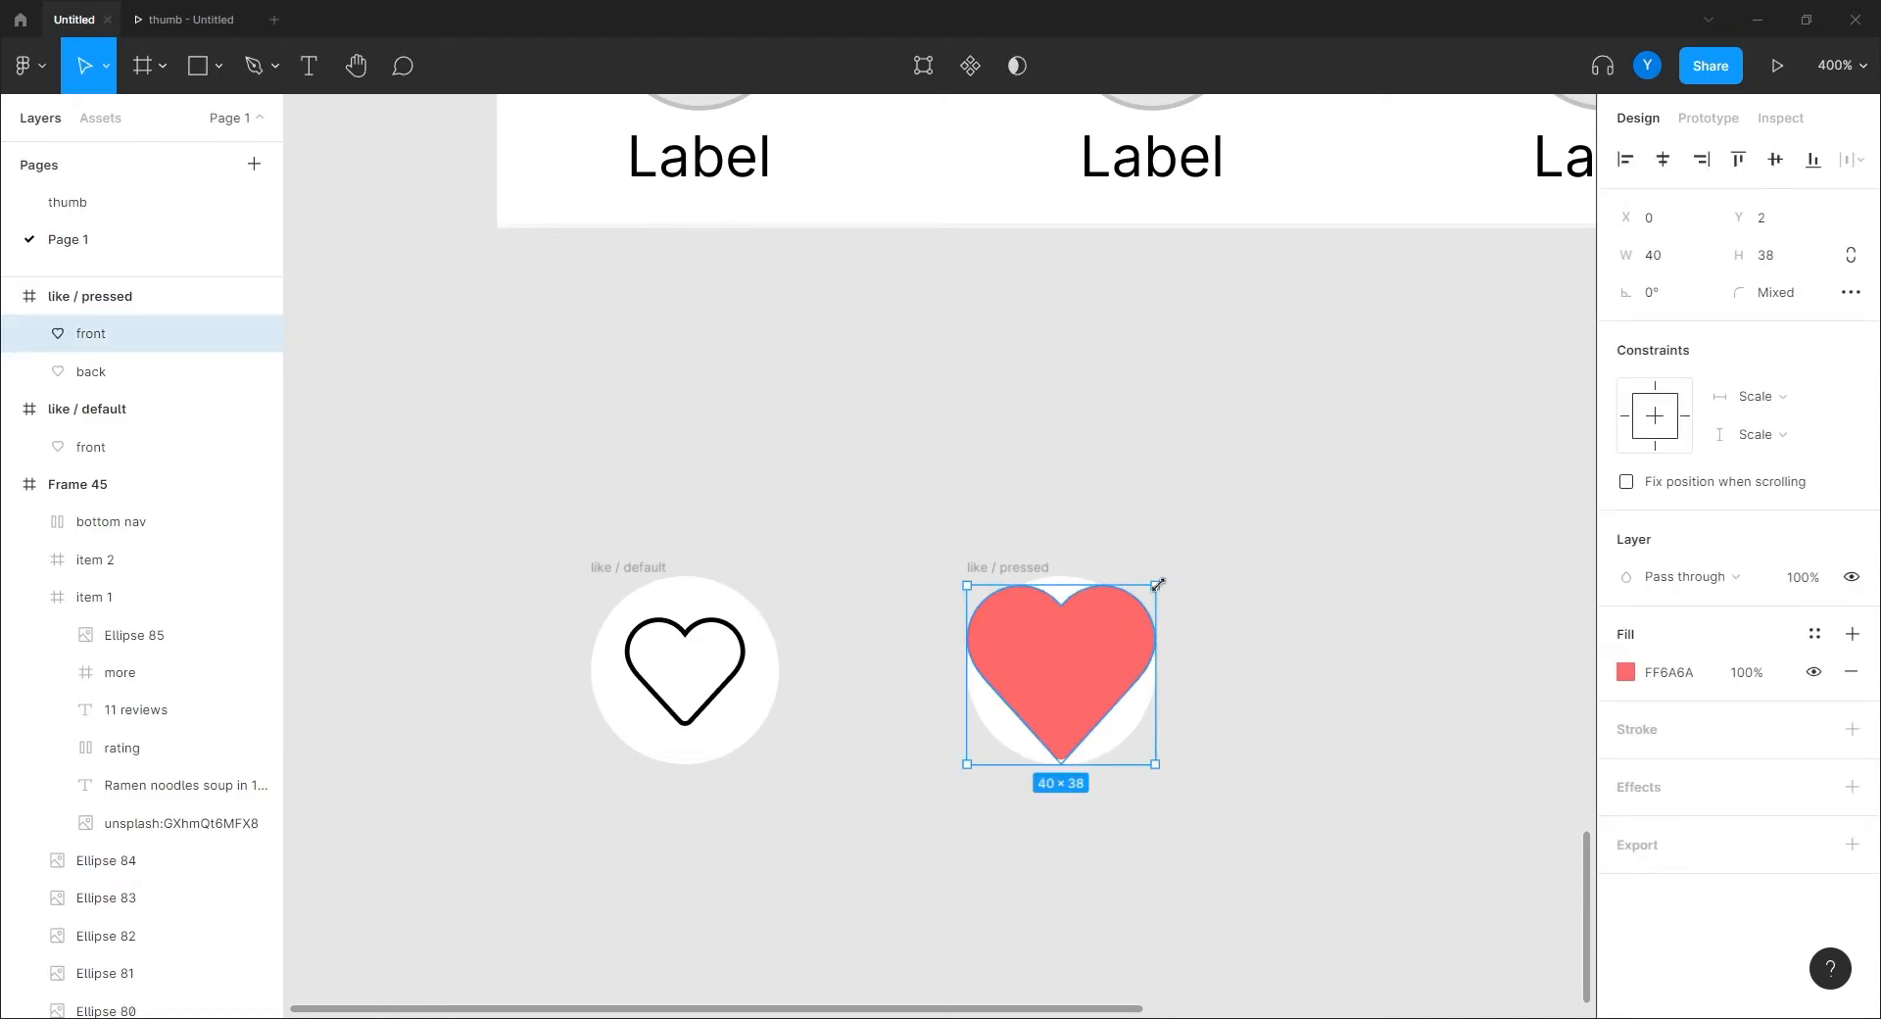
drag(1157, 584, 1272, 472)
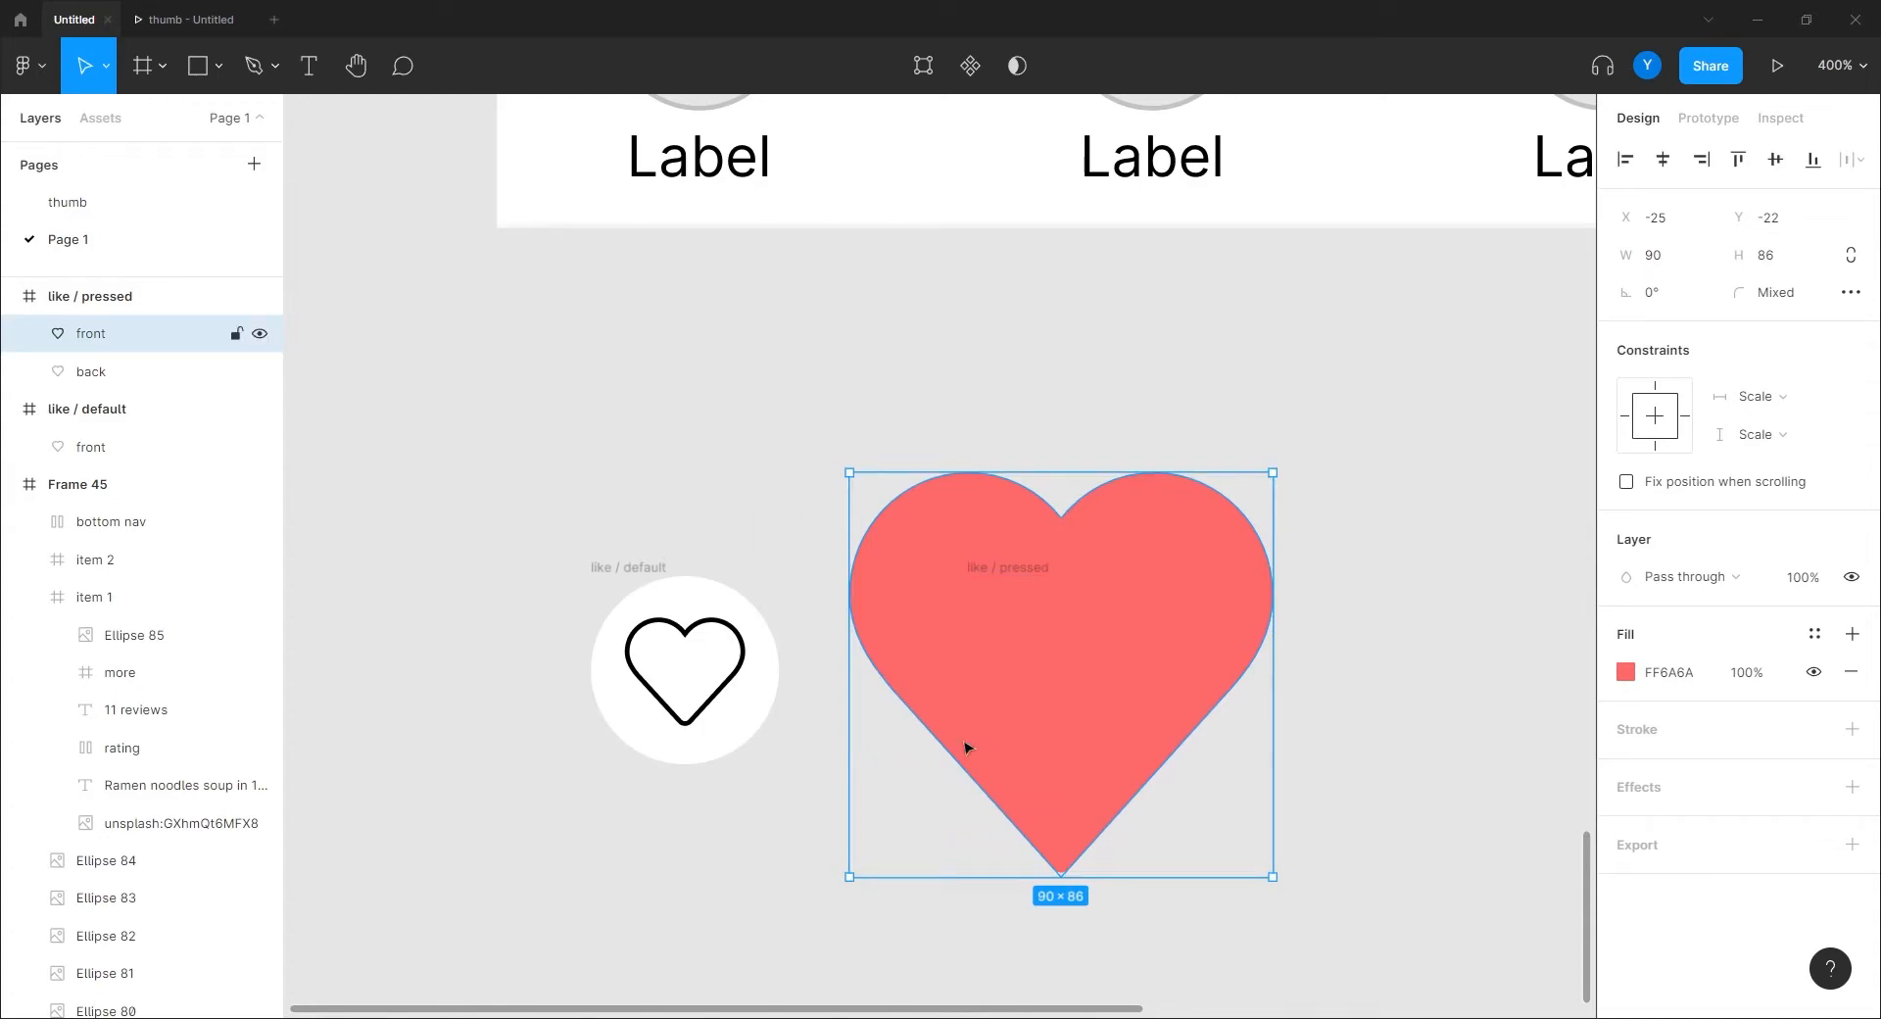
click(78, 298)
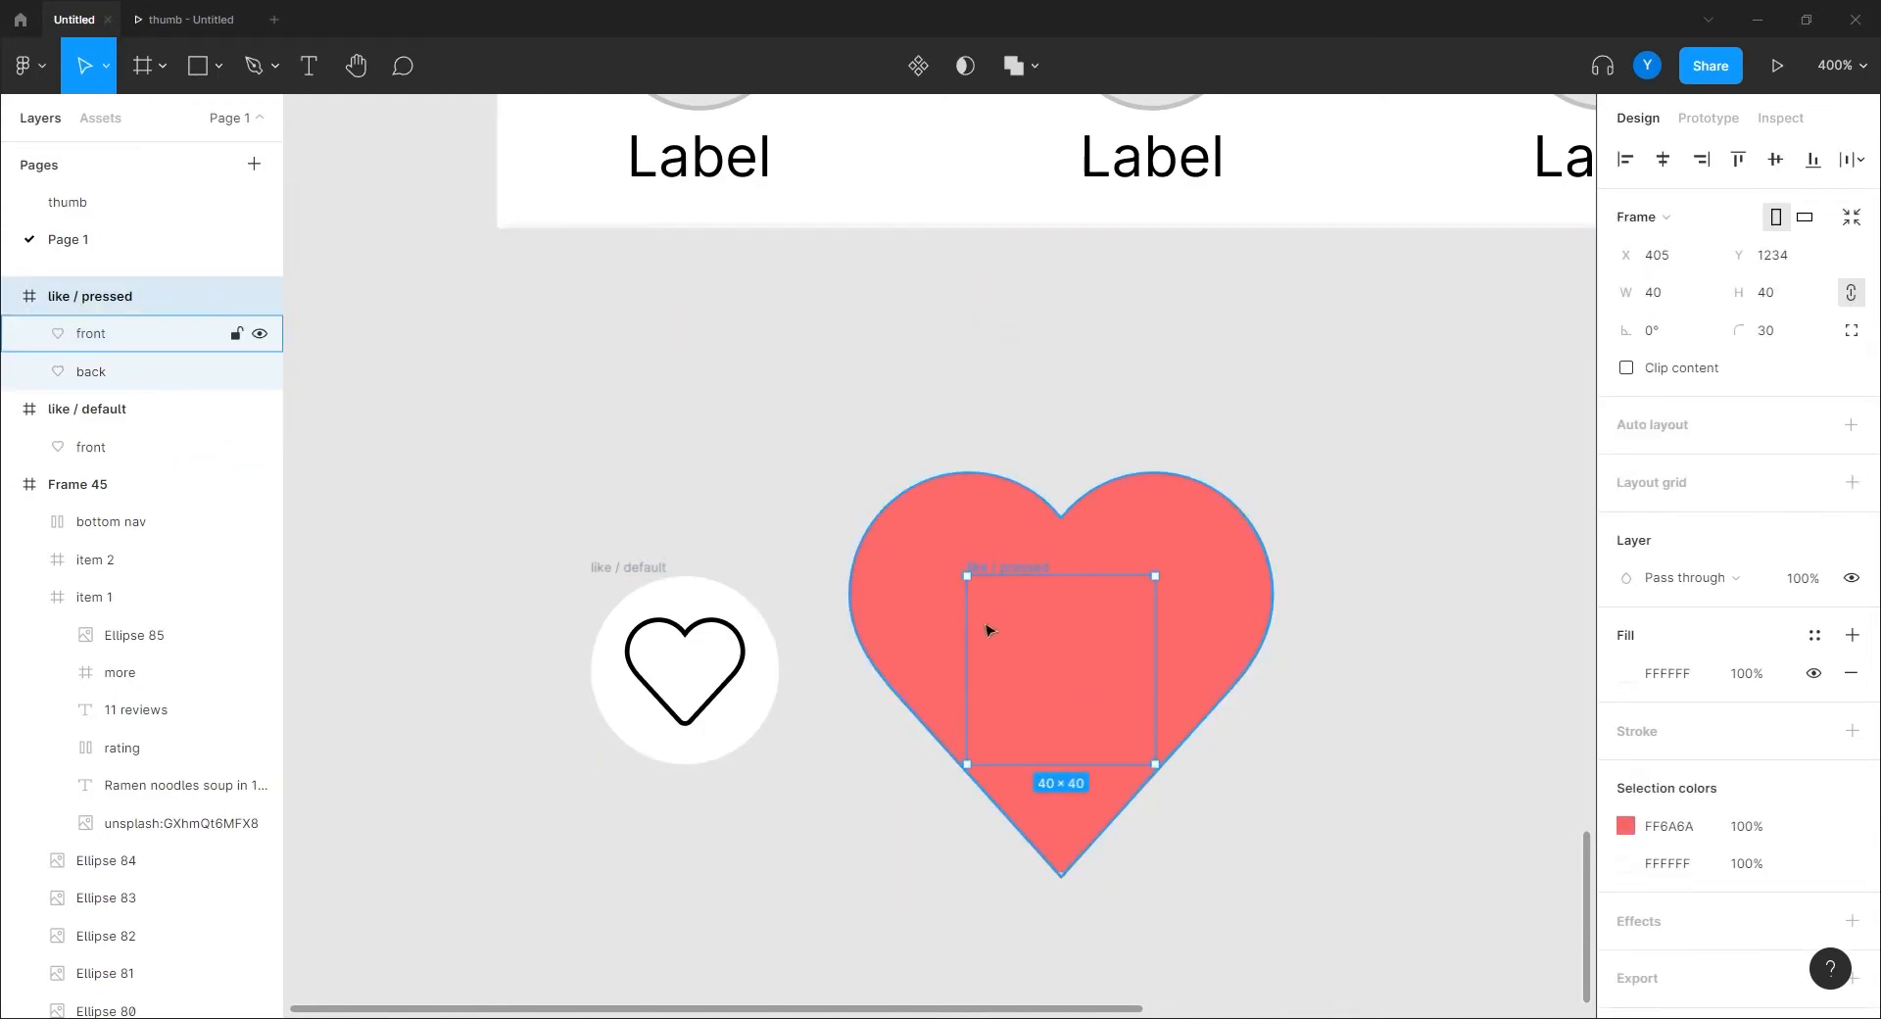
click(656, 512)
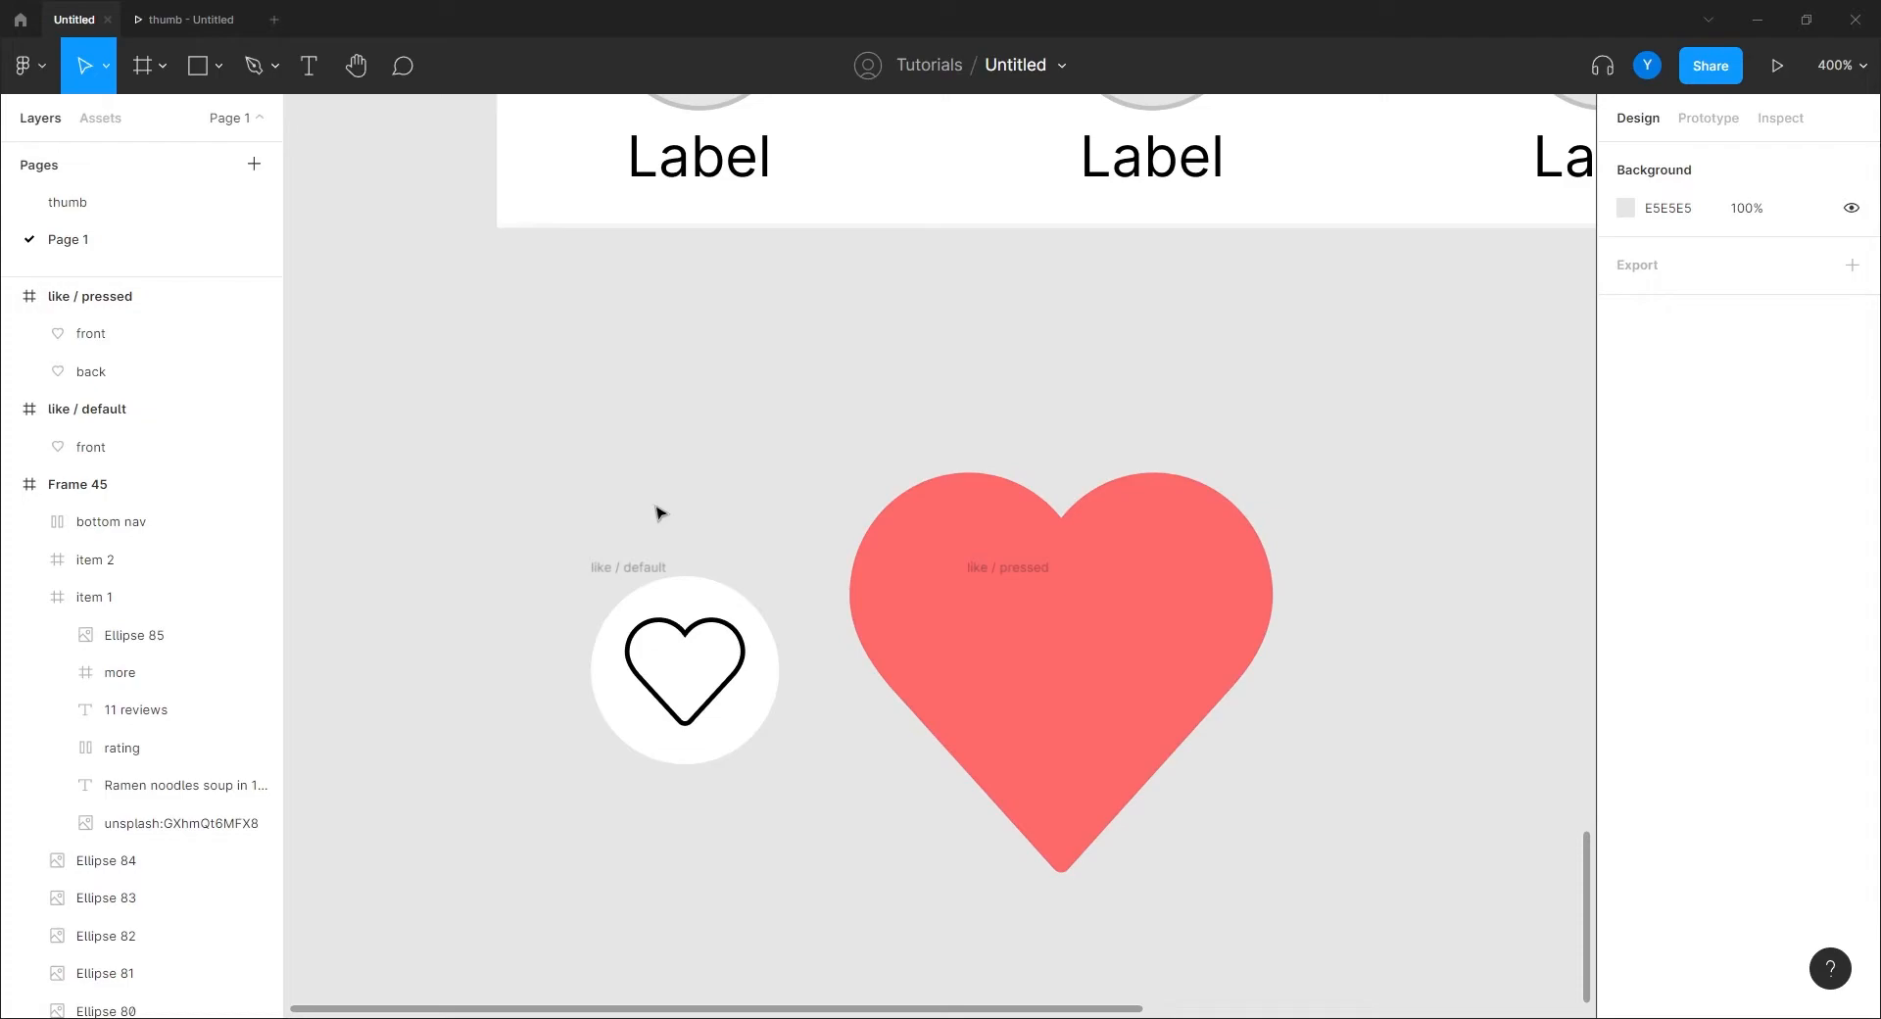
key(ctrl+z)
key(ctrl+z)
key(ctrl+z)
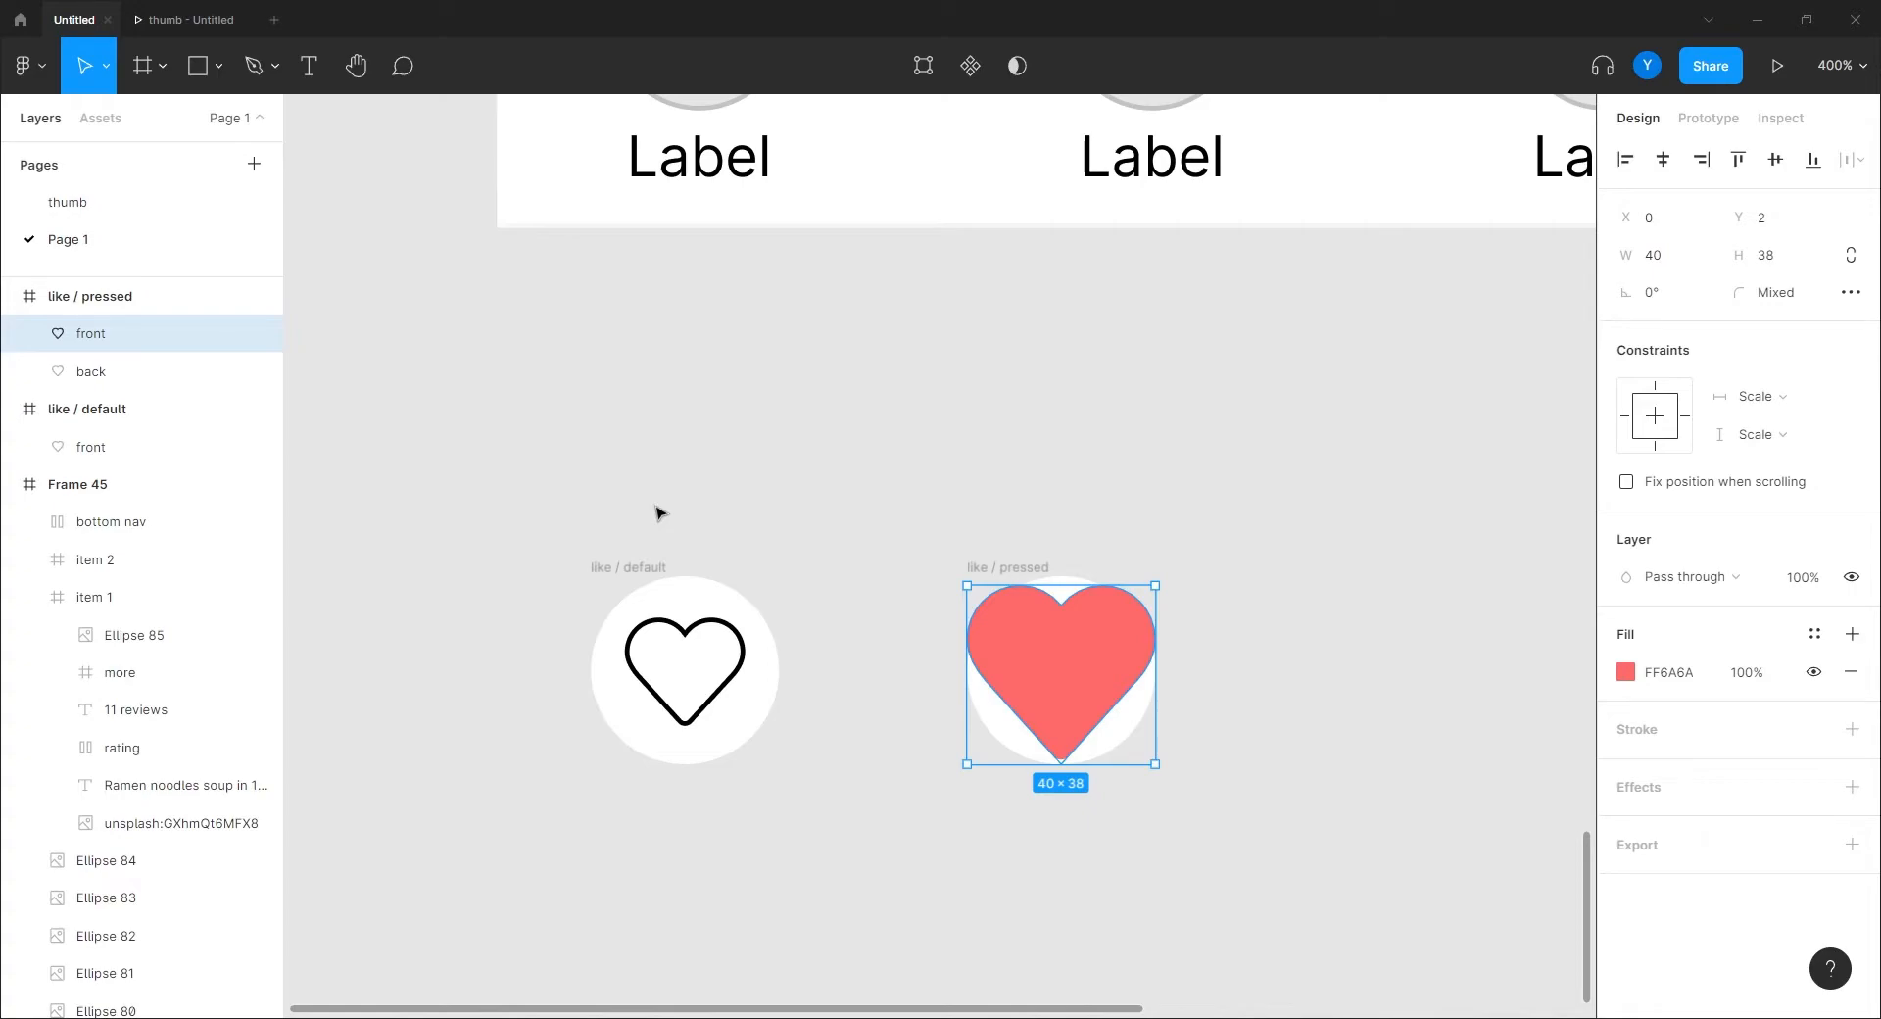
Duplicate the like / pressed frame, placing the copy beside it at X 485, Y 1234.
click(813, 500)
click(982, 567)
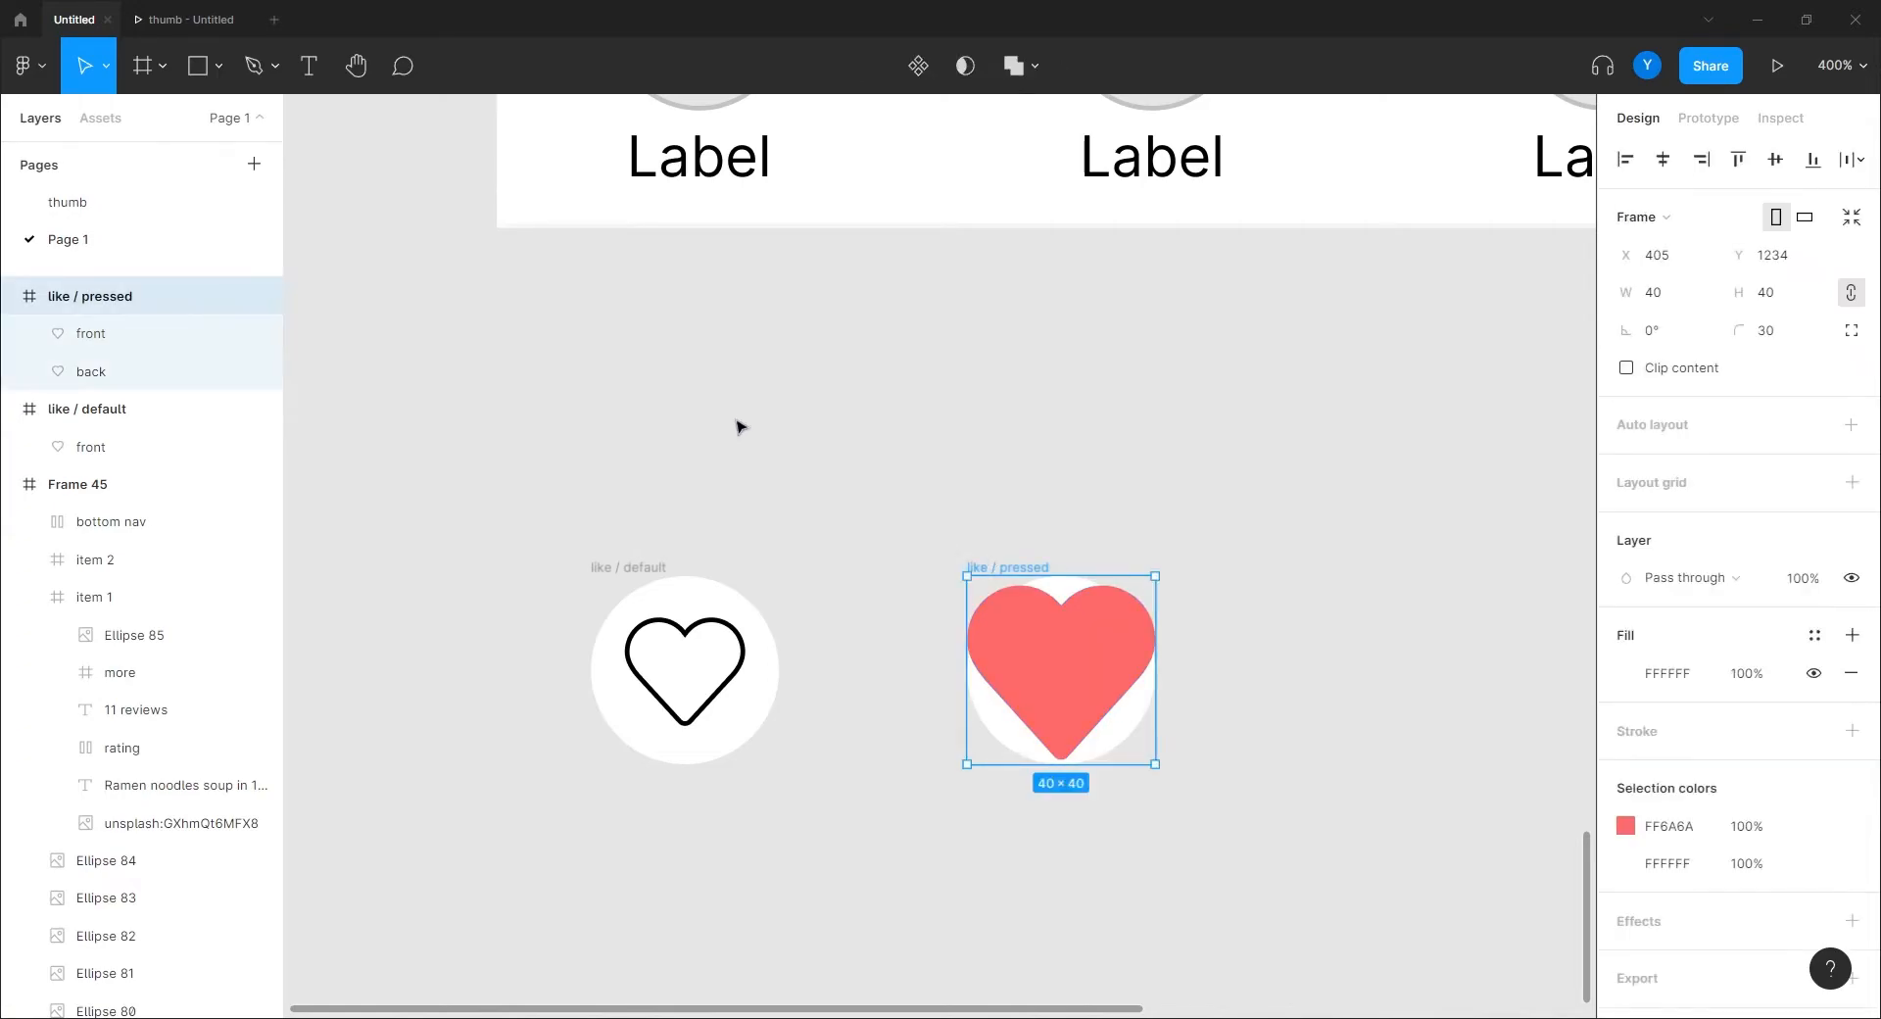
key(ctrl+d)
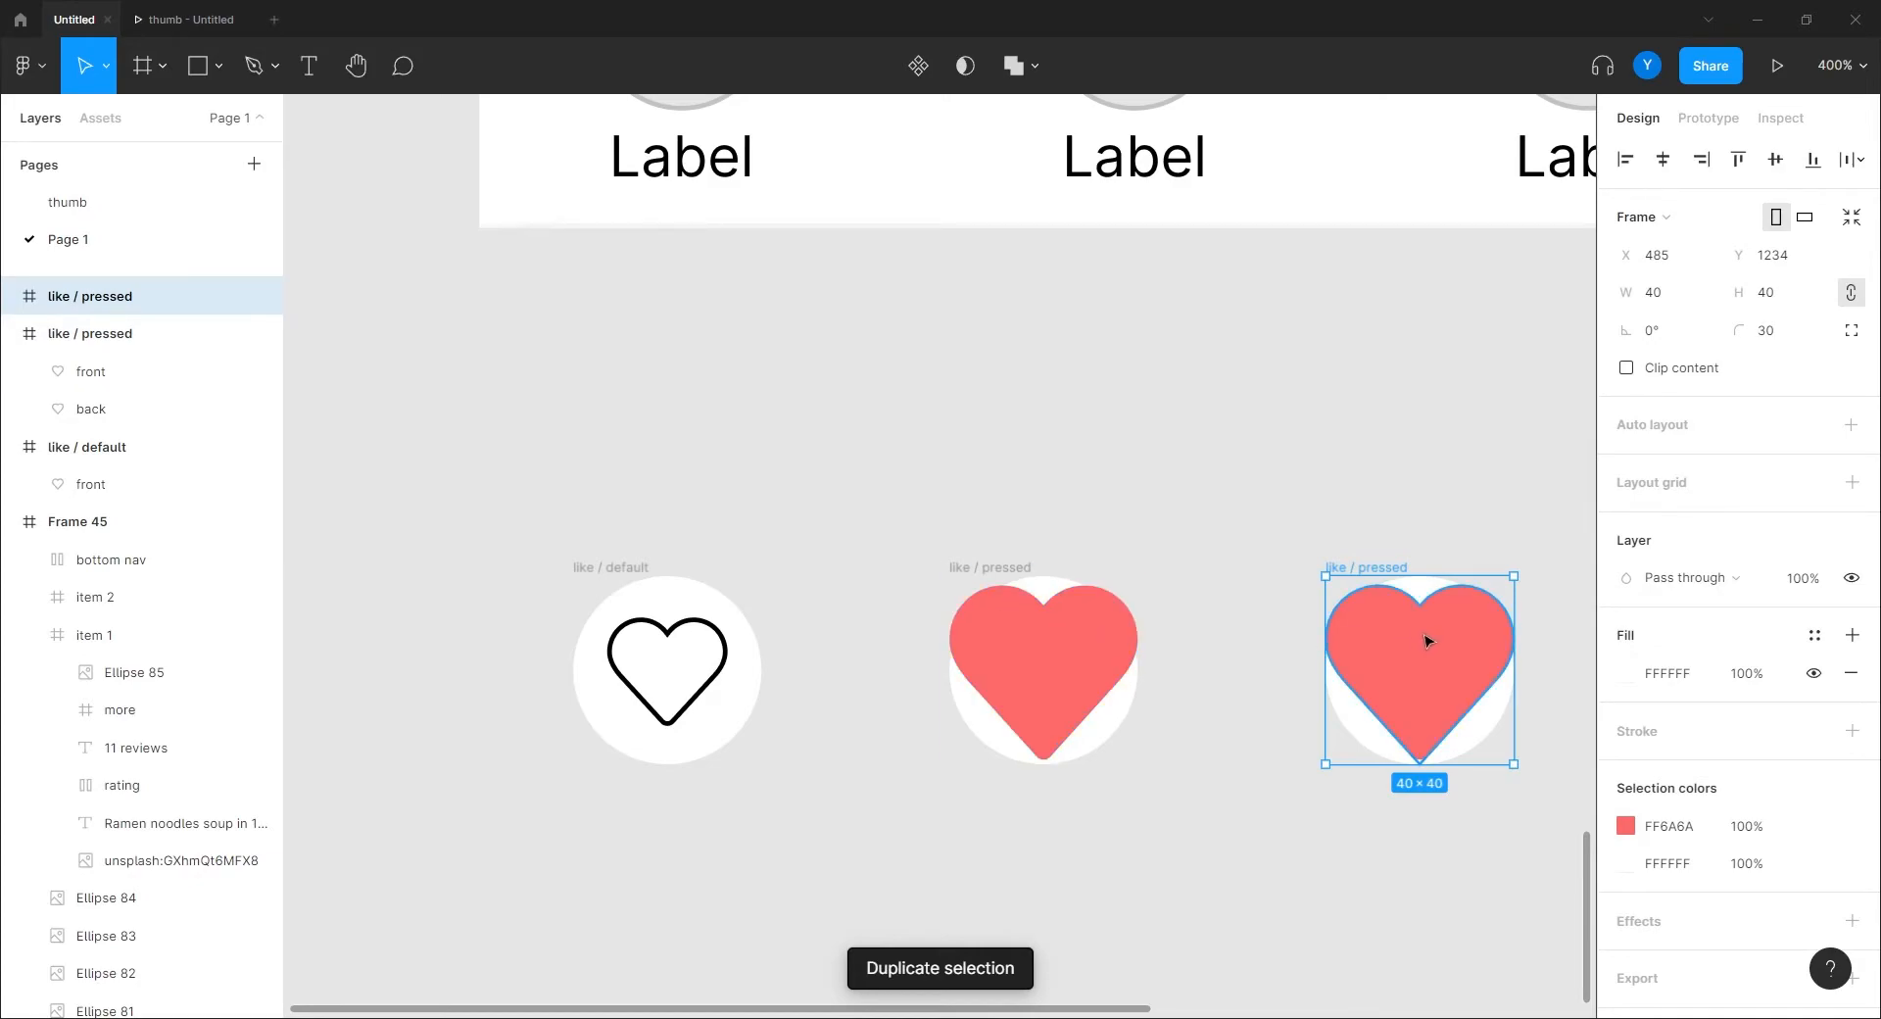
click(735, 487)
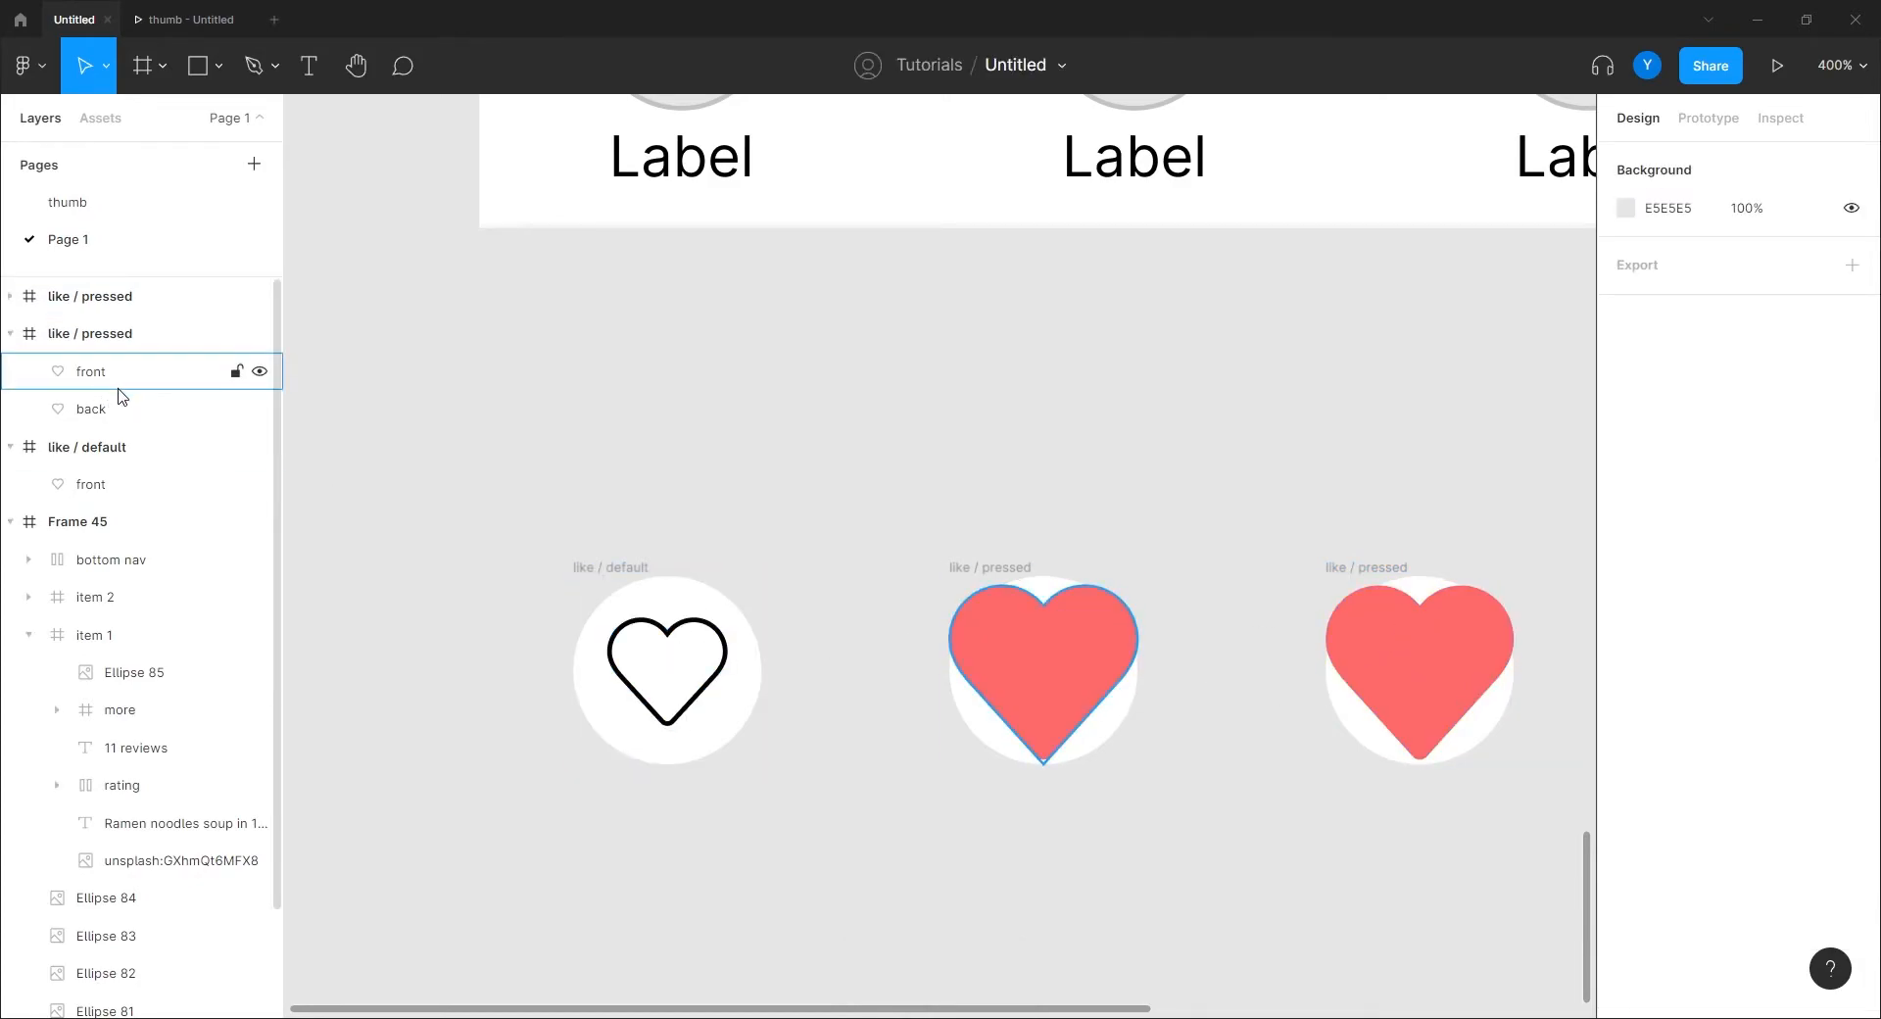
Collapse the original like / pressed frame at X 405 and rename it "like / grow".
click(10, 333)
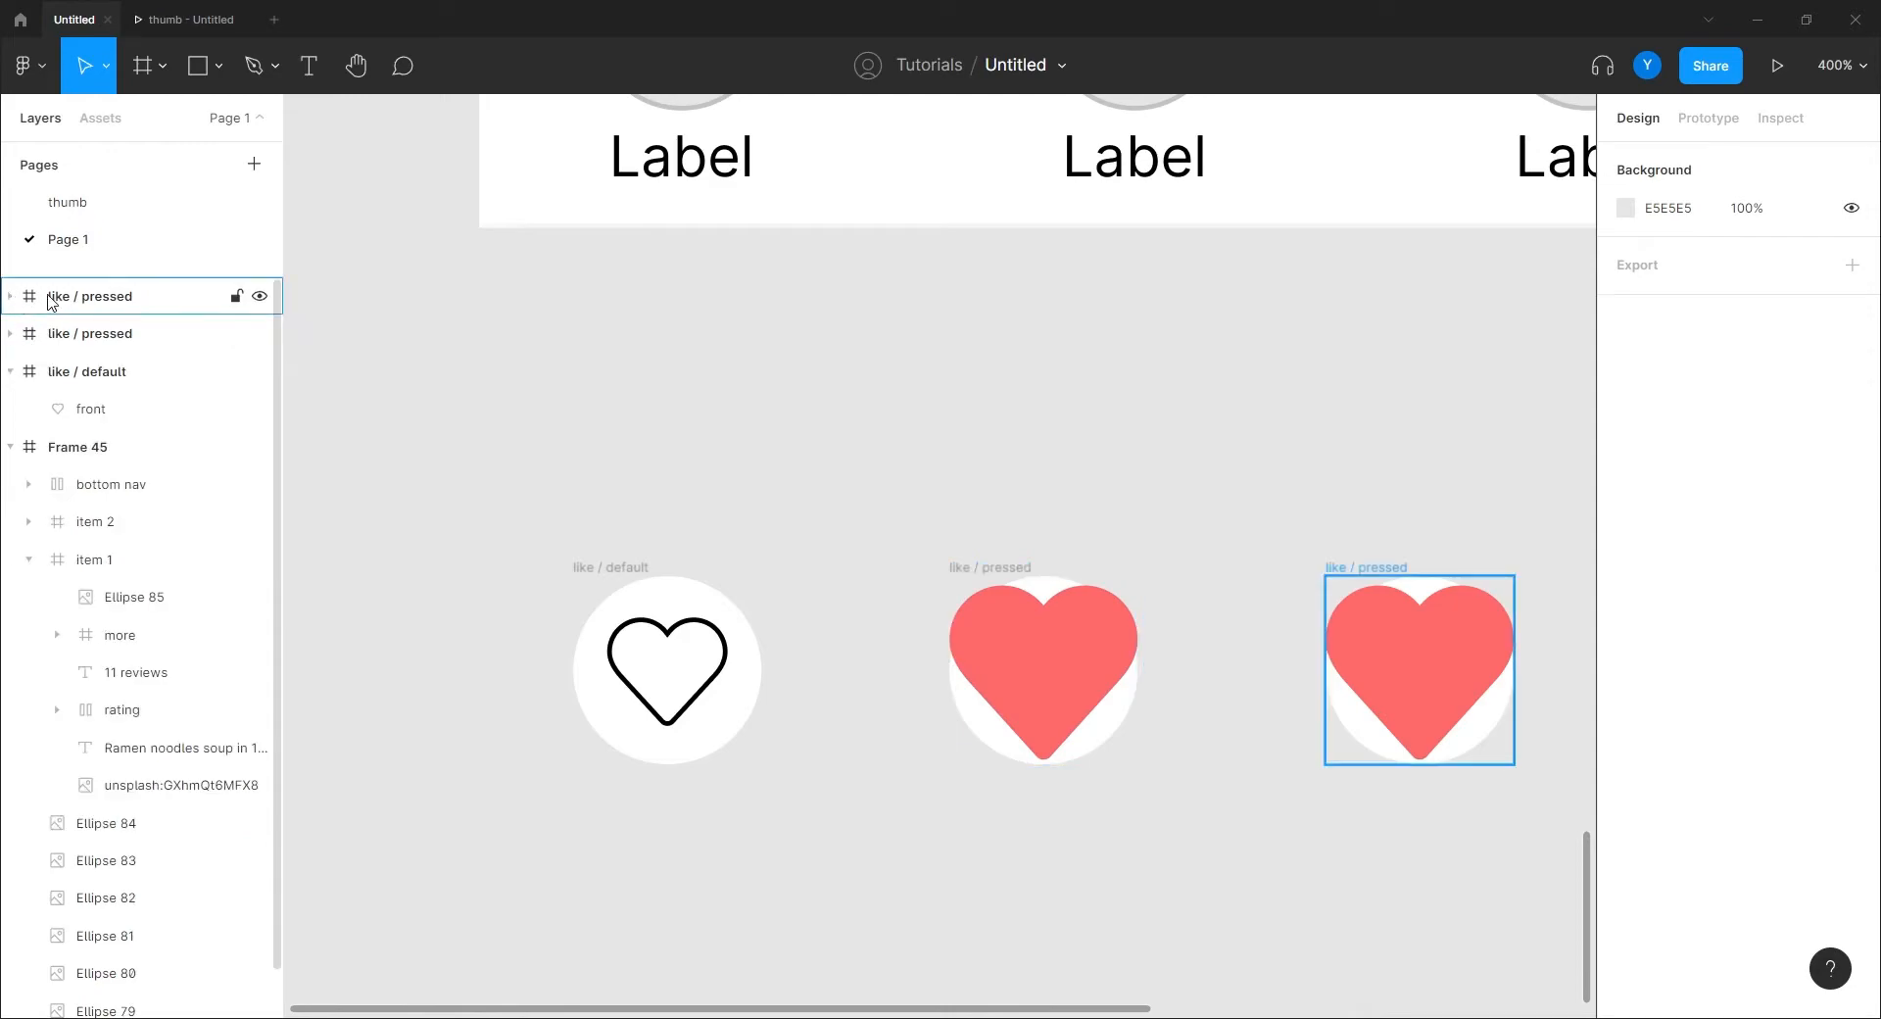
click(35, 297)
double_click(98, 296)
double_click(105, 295)
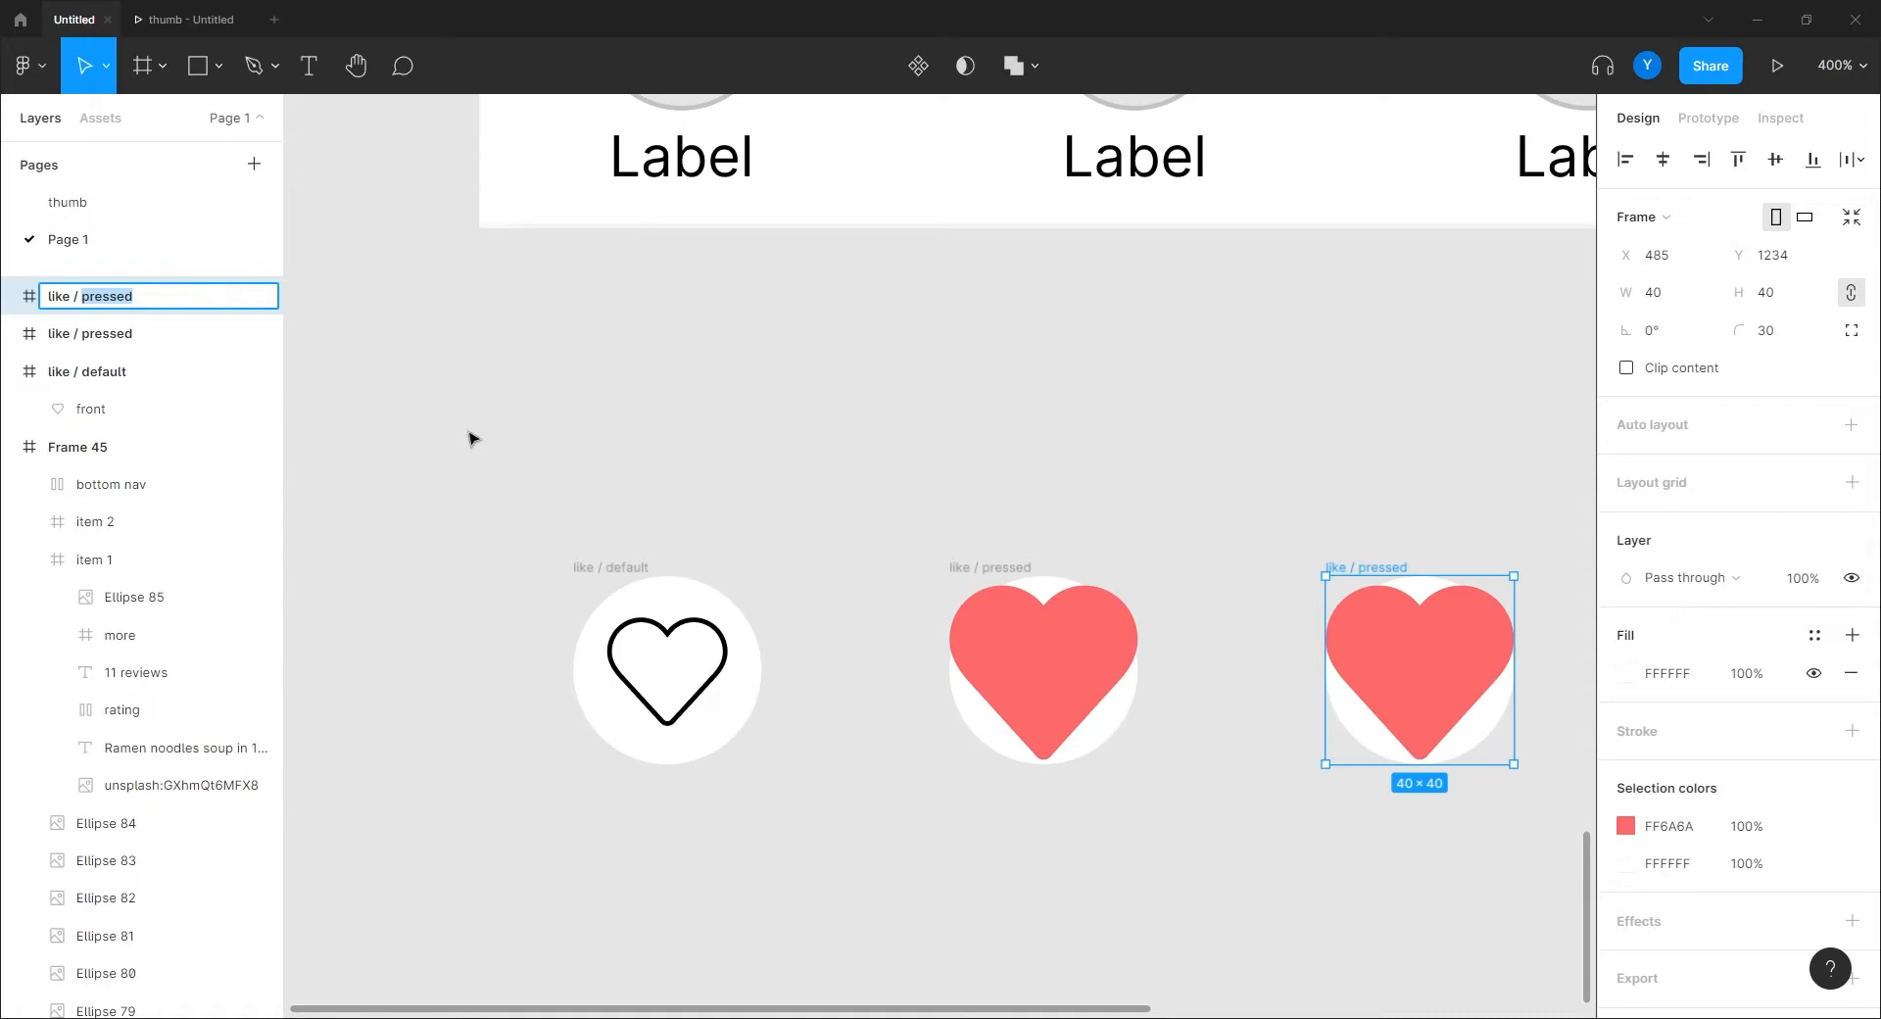
click(104, 335)
double_click(107, 335)
double_click(108, 335)
text(gro)
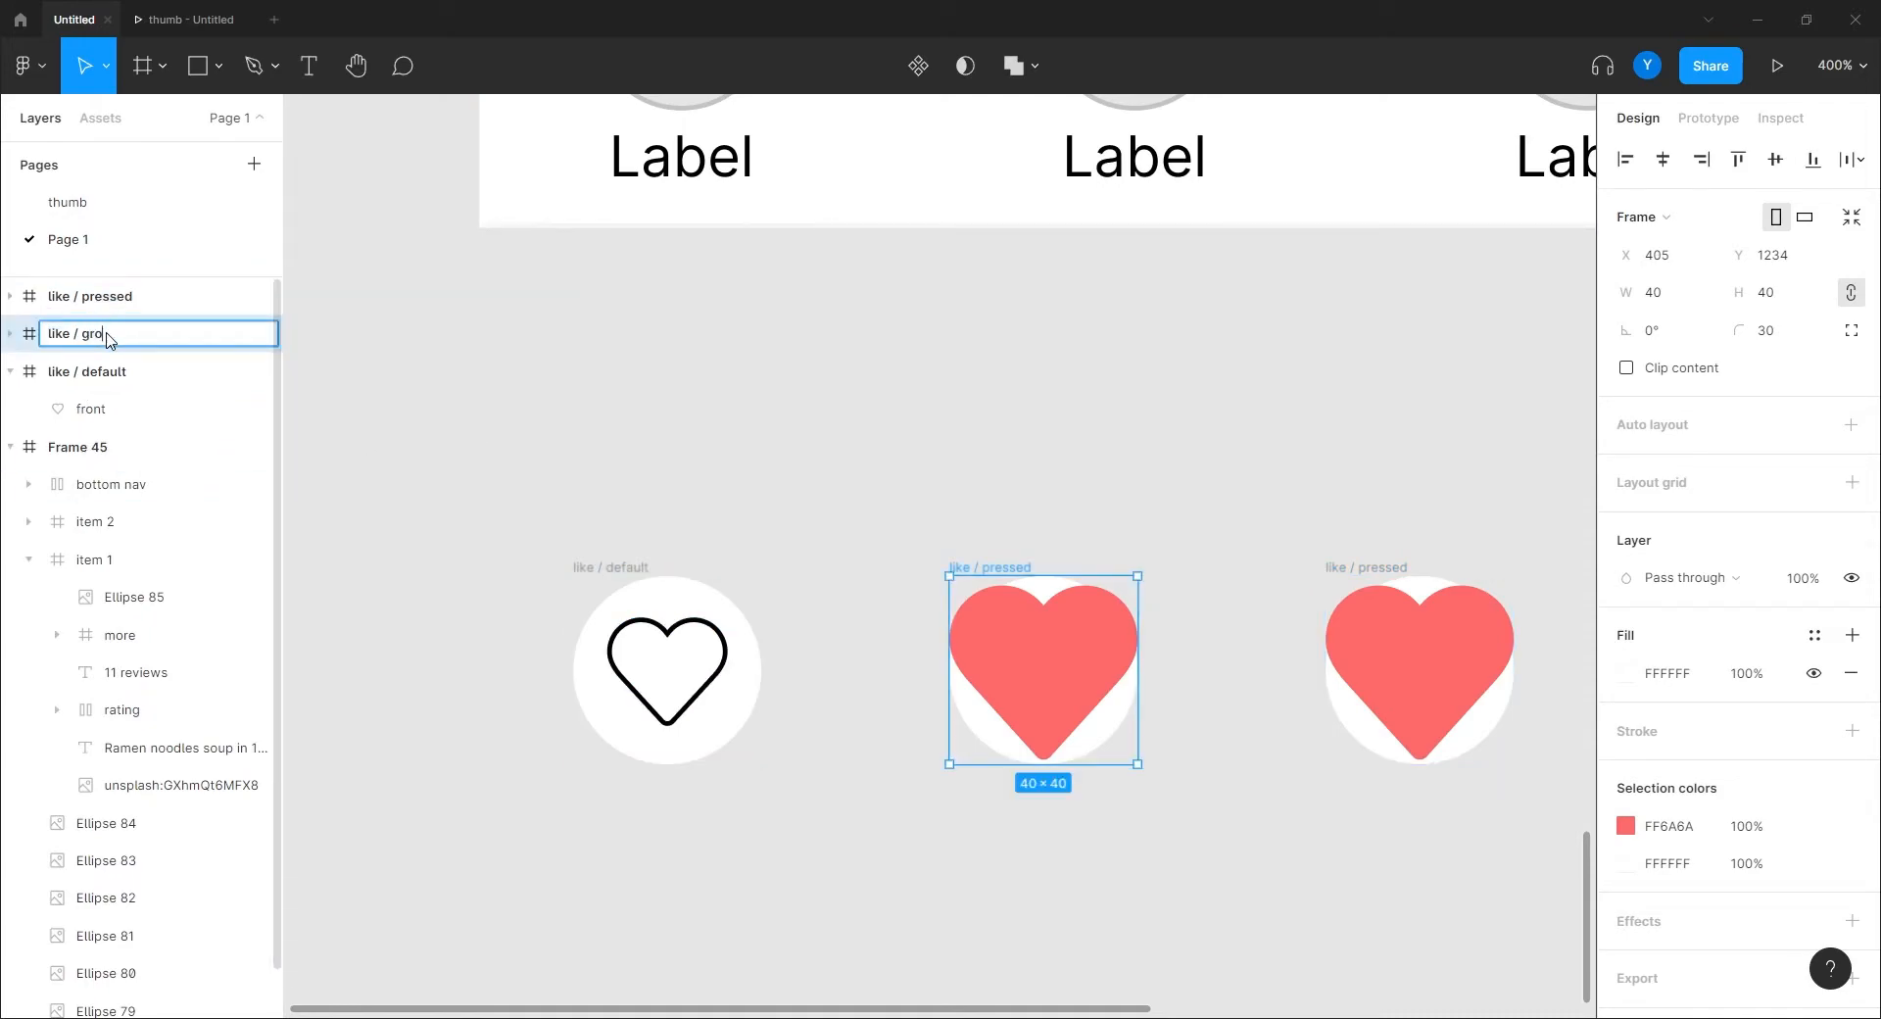
text(w)
key(Return)
click(110, 296)
double_click(109, 296)
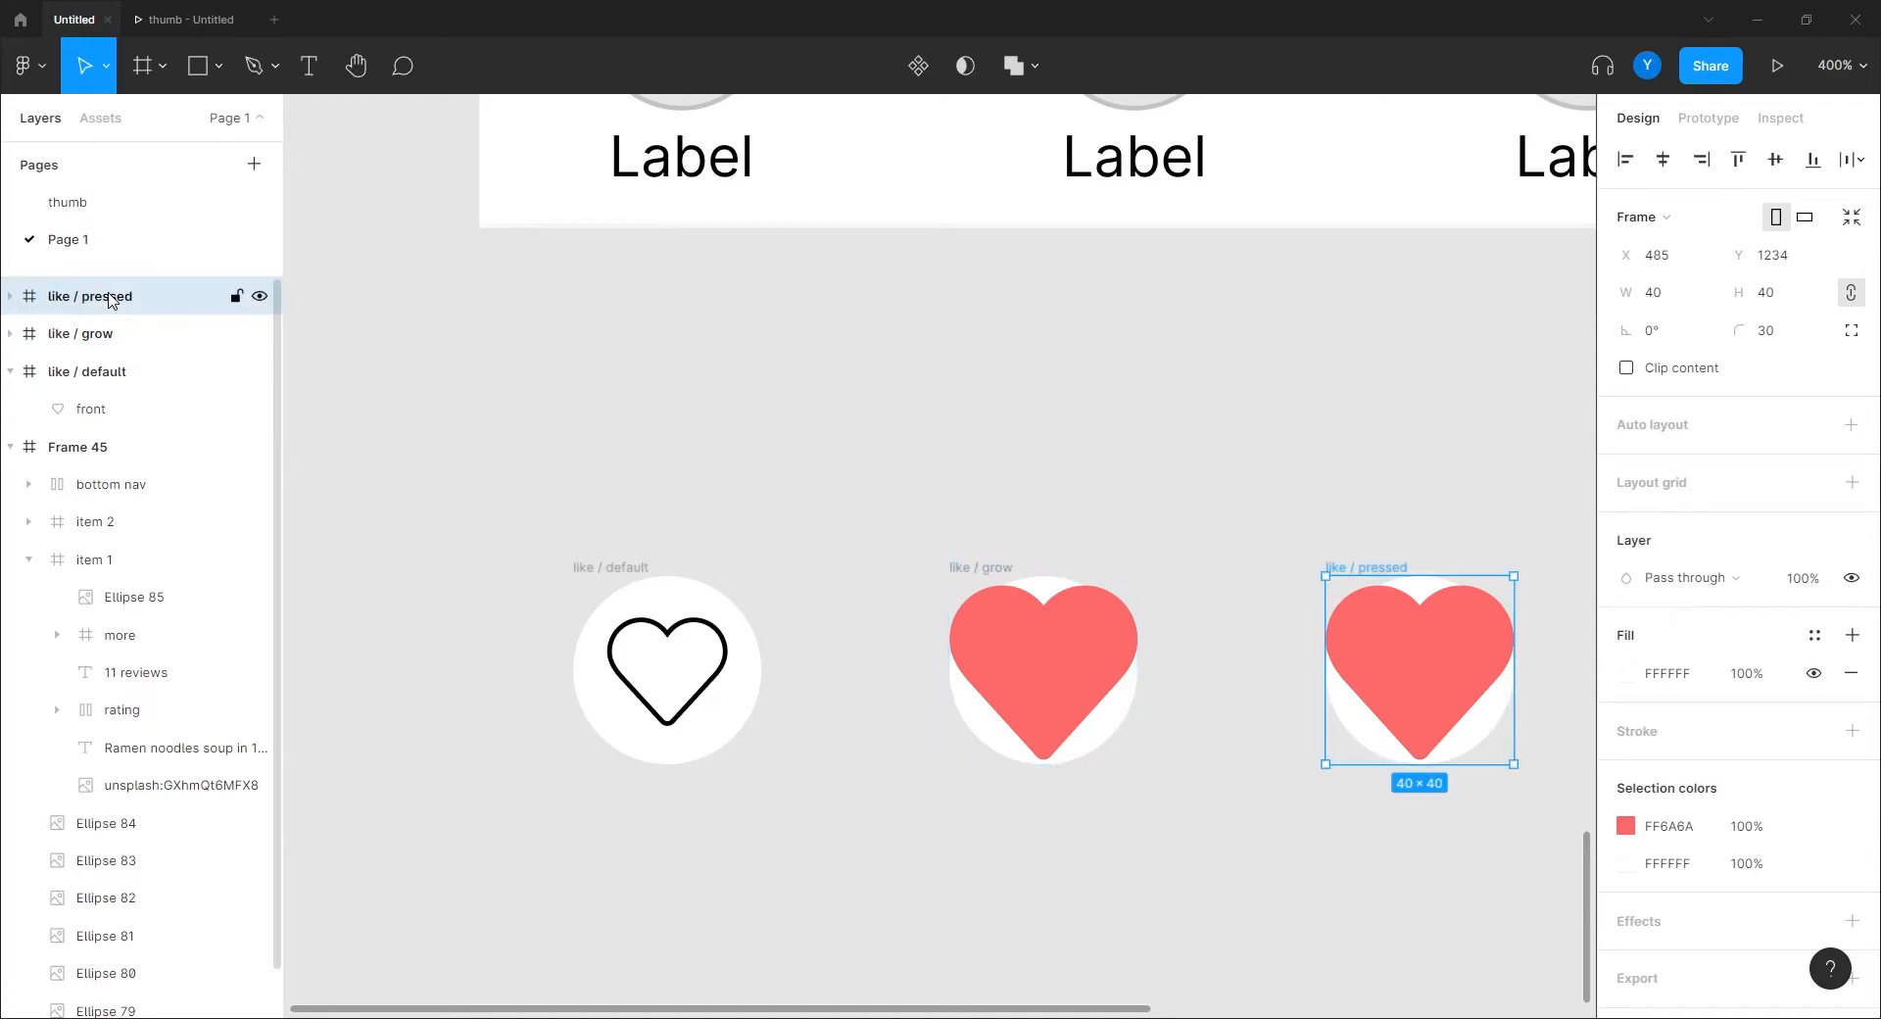
click(814, 461)
Check the back heart's size in like / pressed, and constrain the proportions of the front heart.
click(1348, 663)
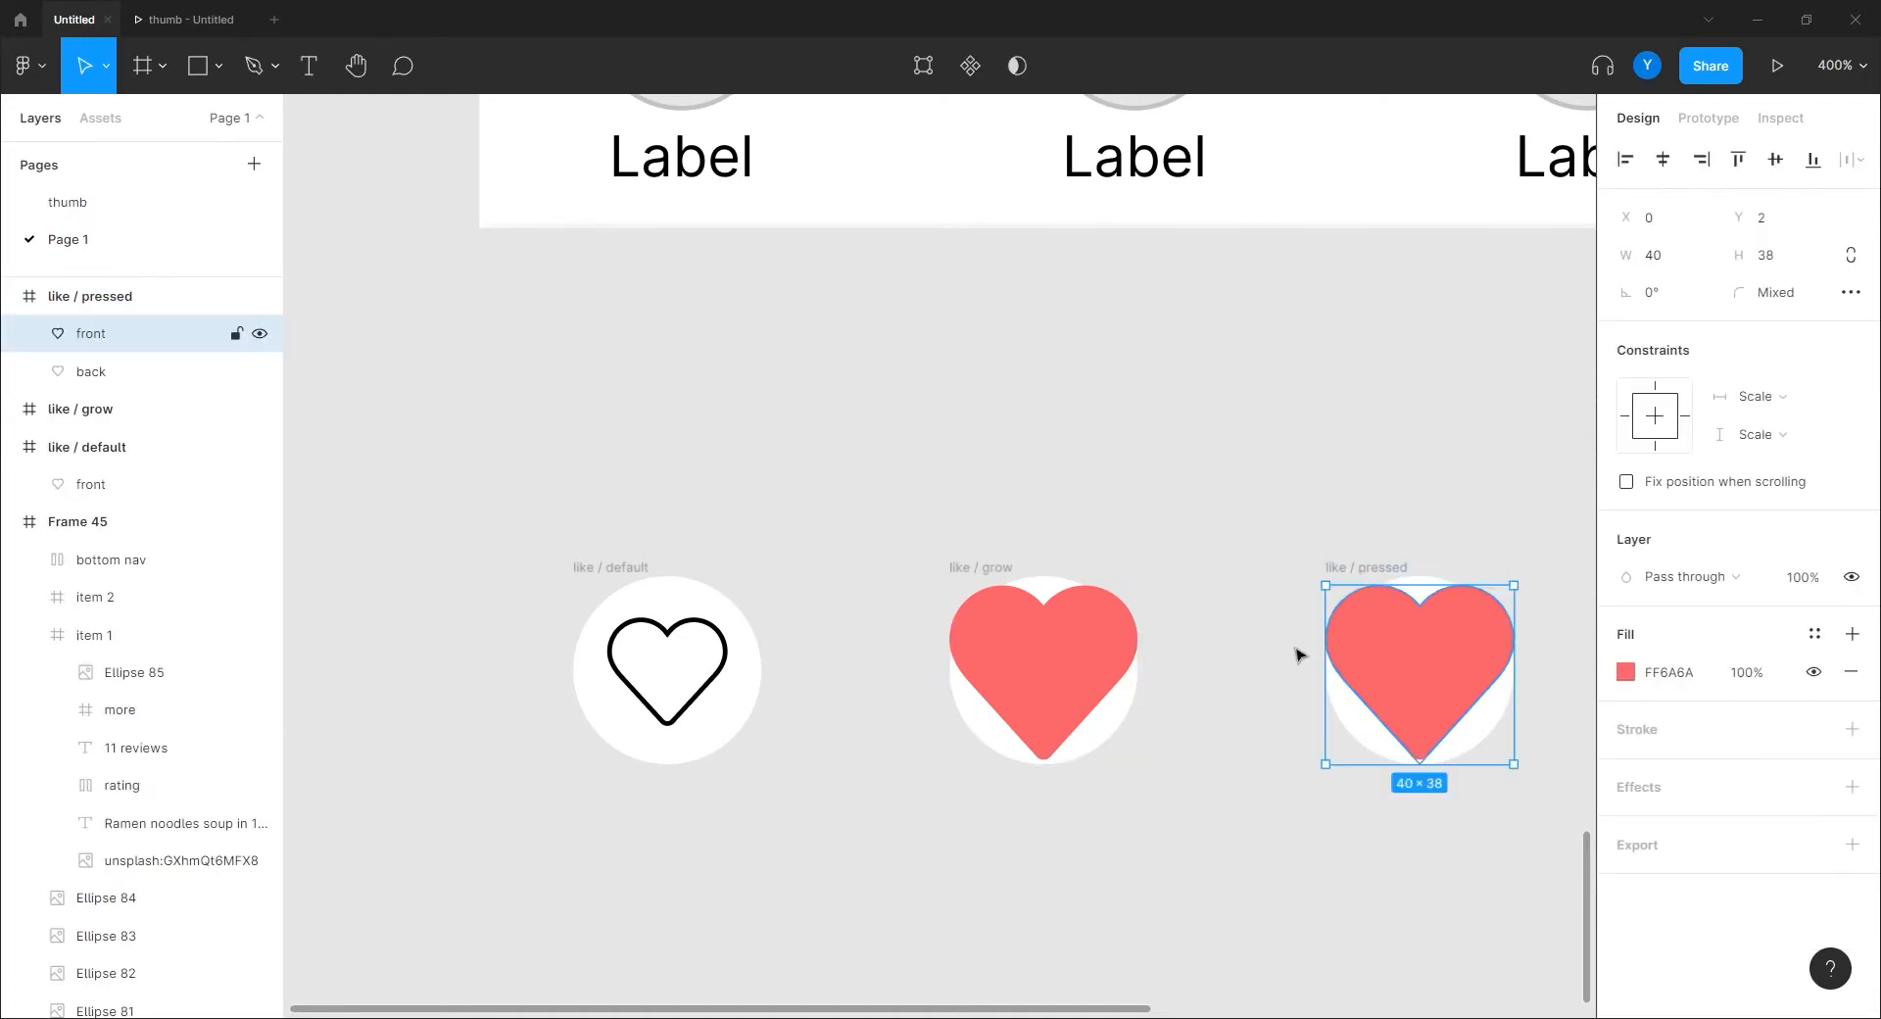
click(103, 378)
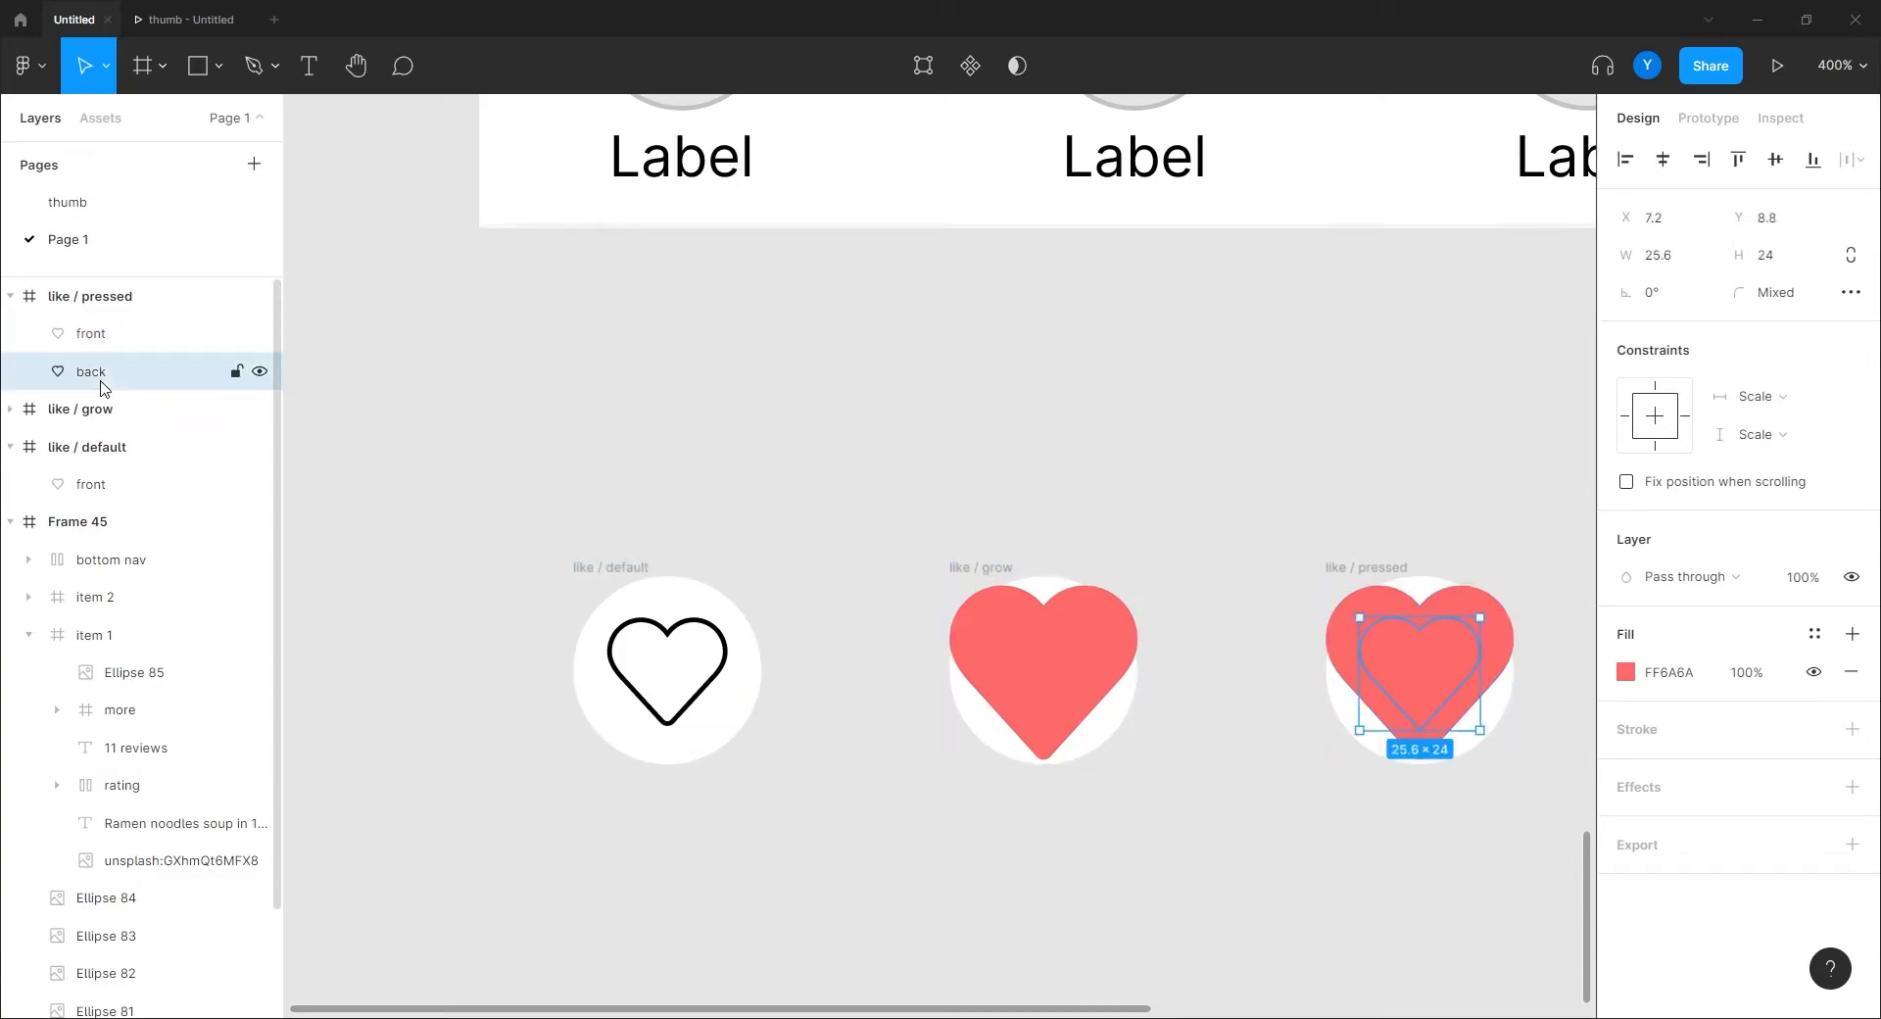
click(1662, 266)
click(1771, 263)
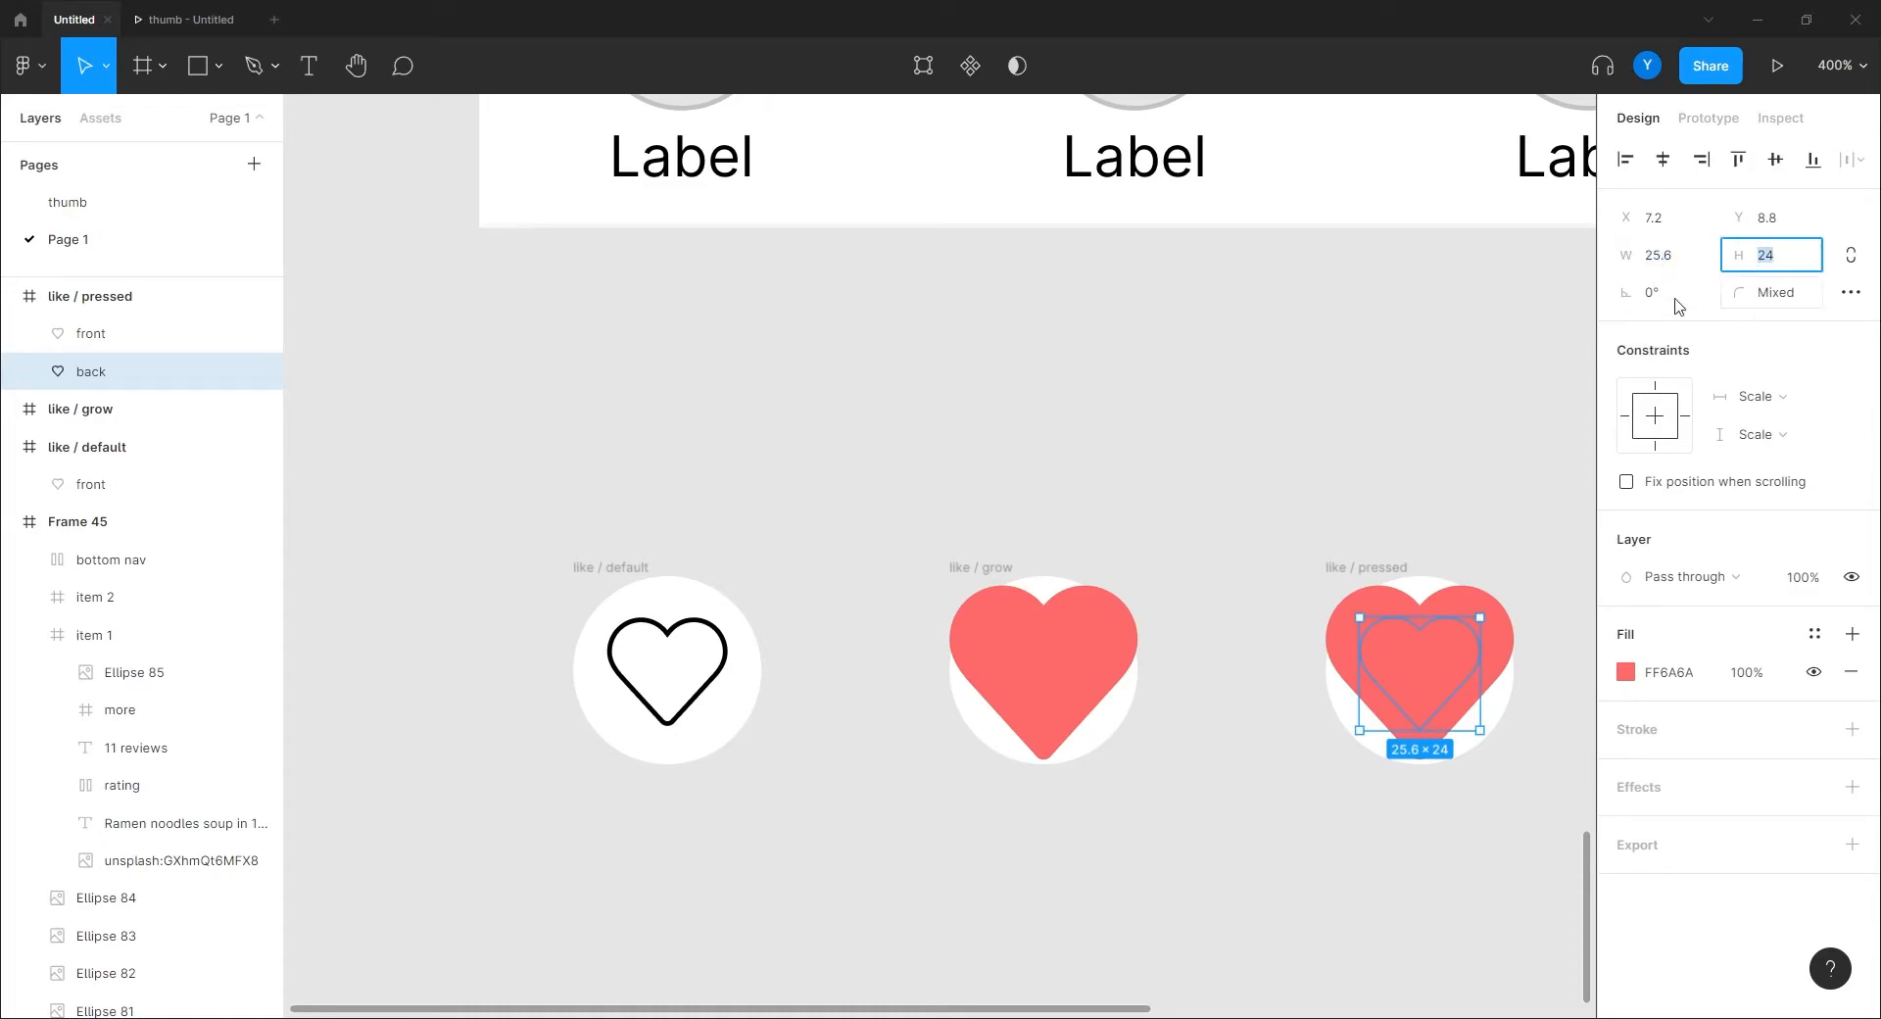
click(126, 341)
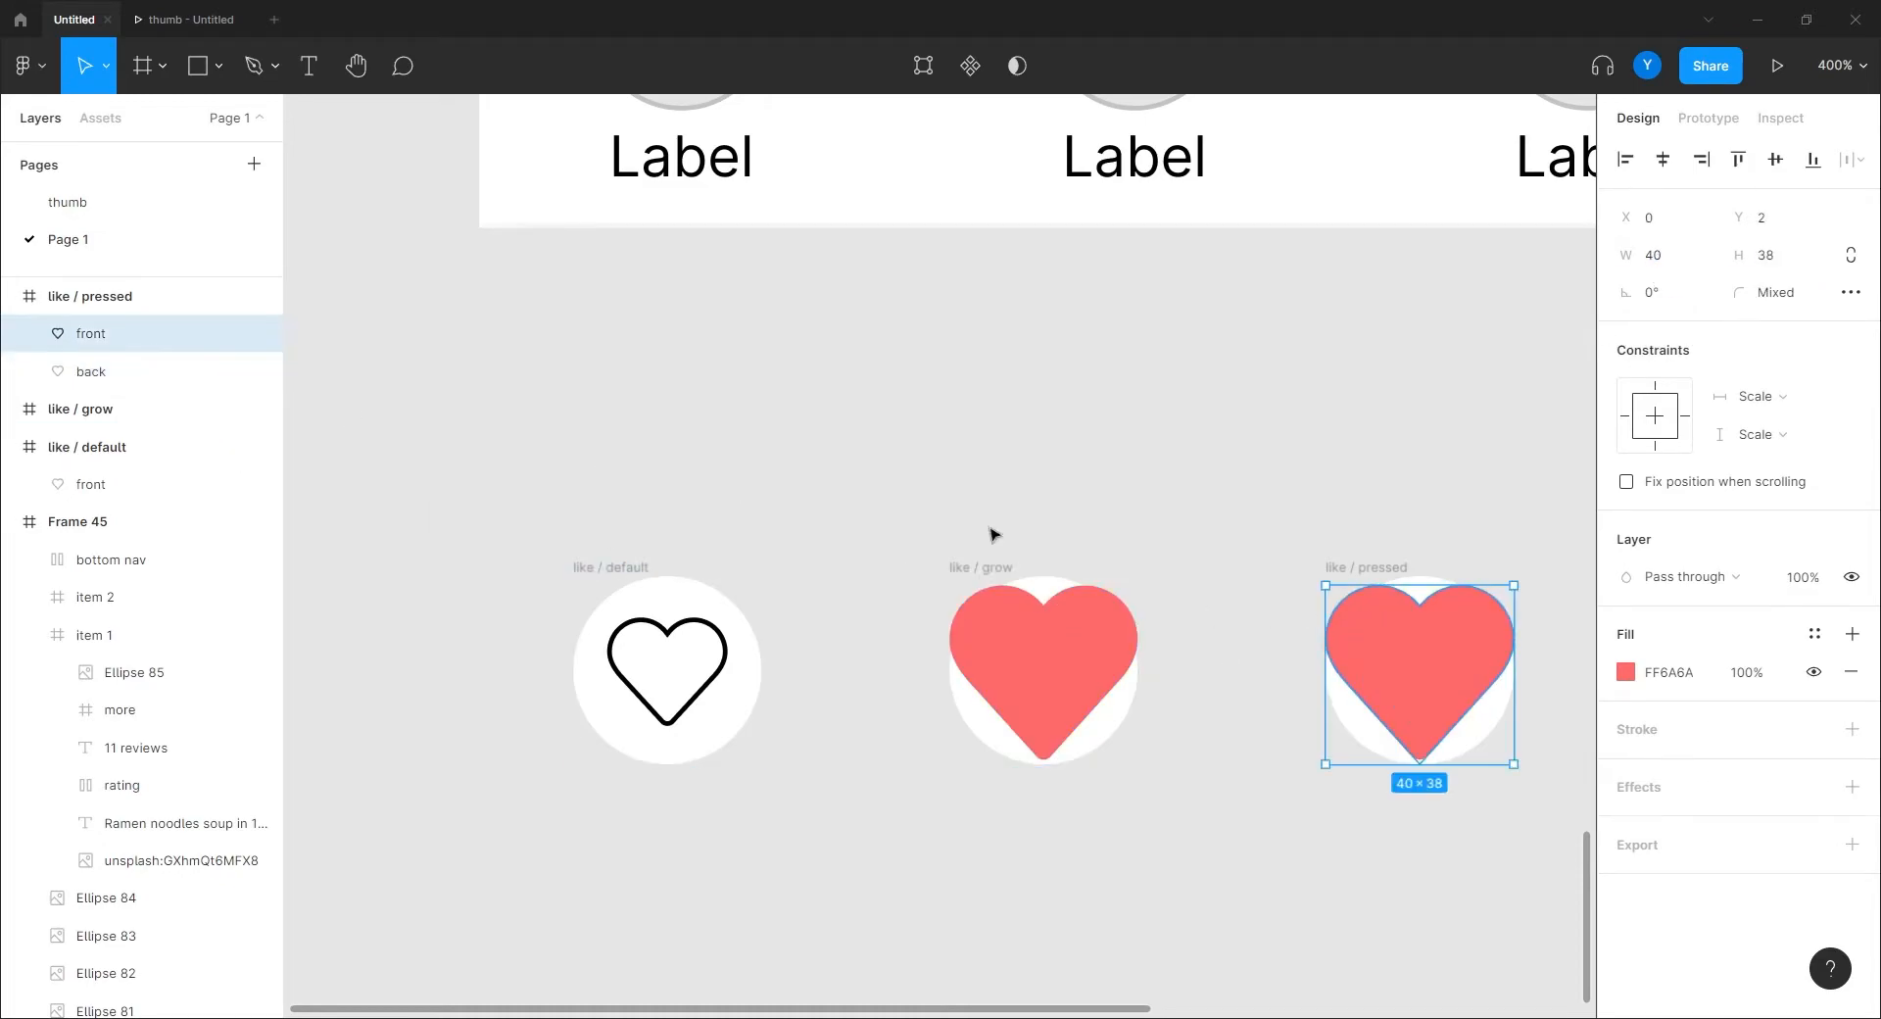
click(1778, 264)
click(1851, 255)
key(2)
key(4)
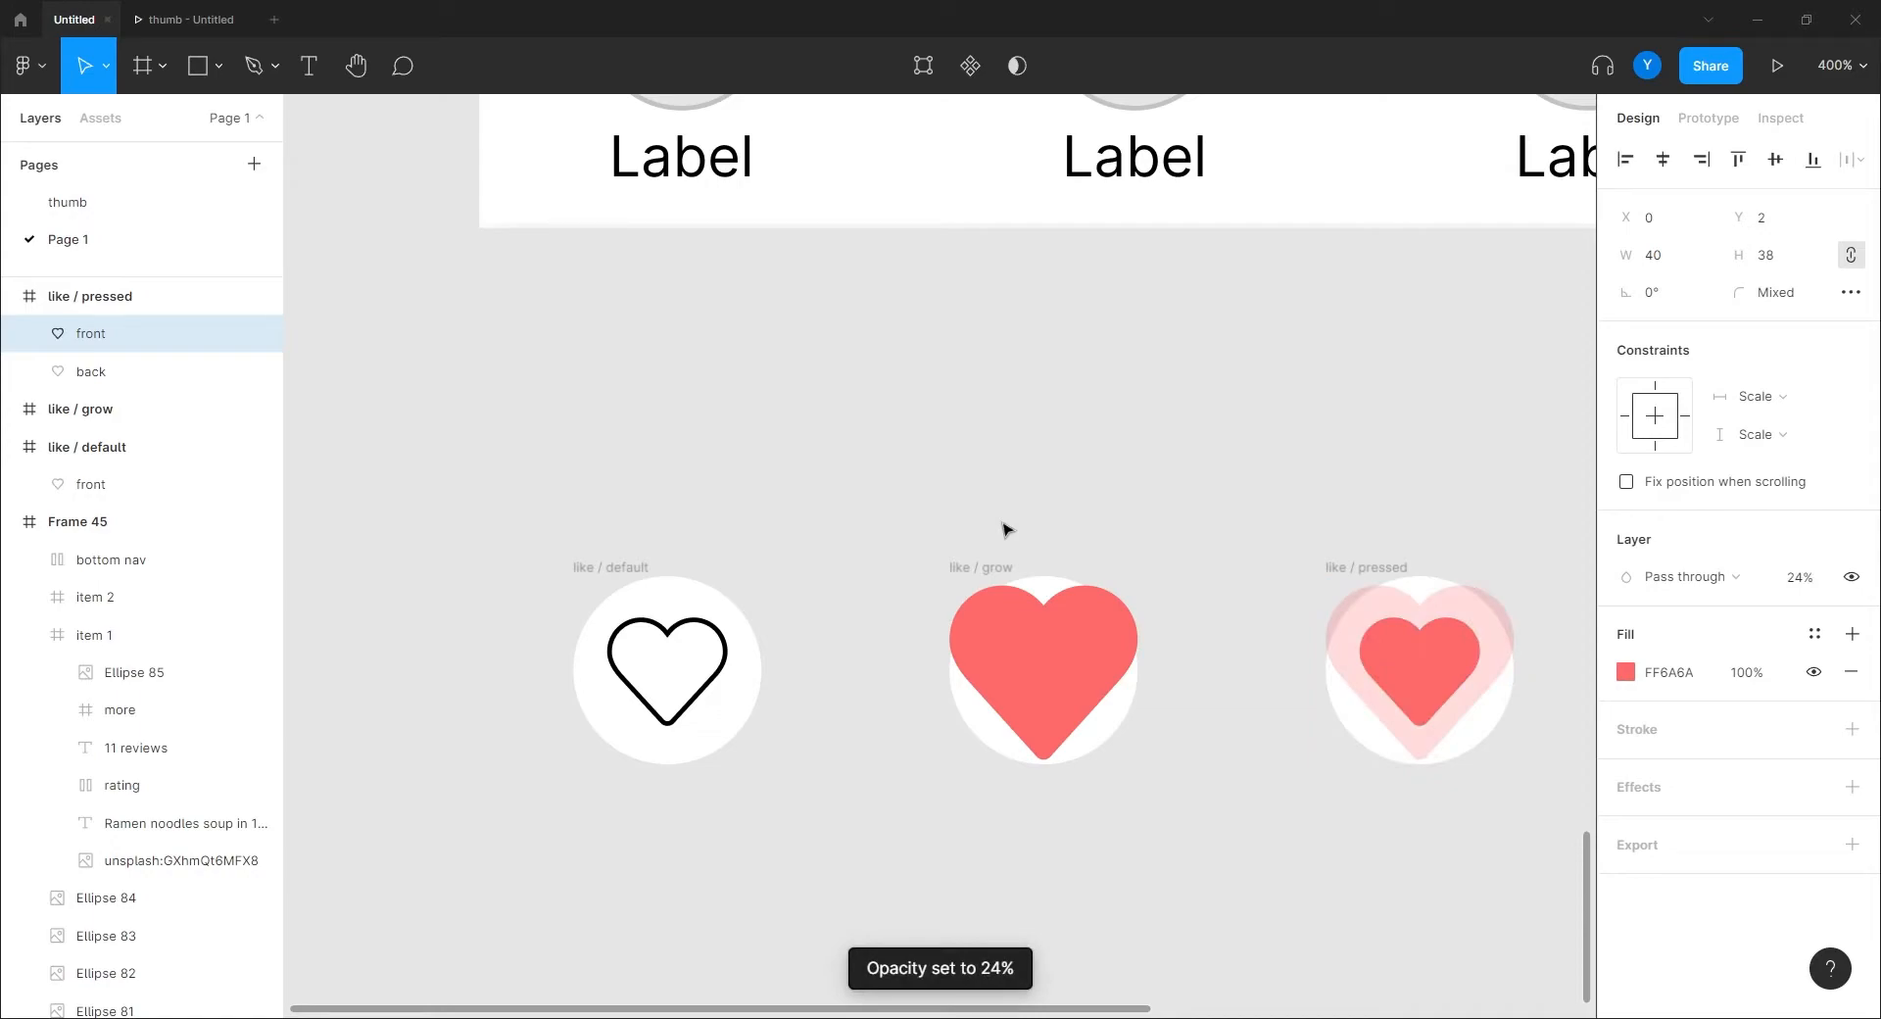
key(Return)
key(Escape)
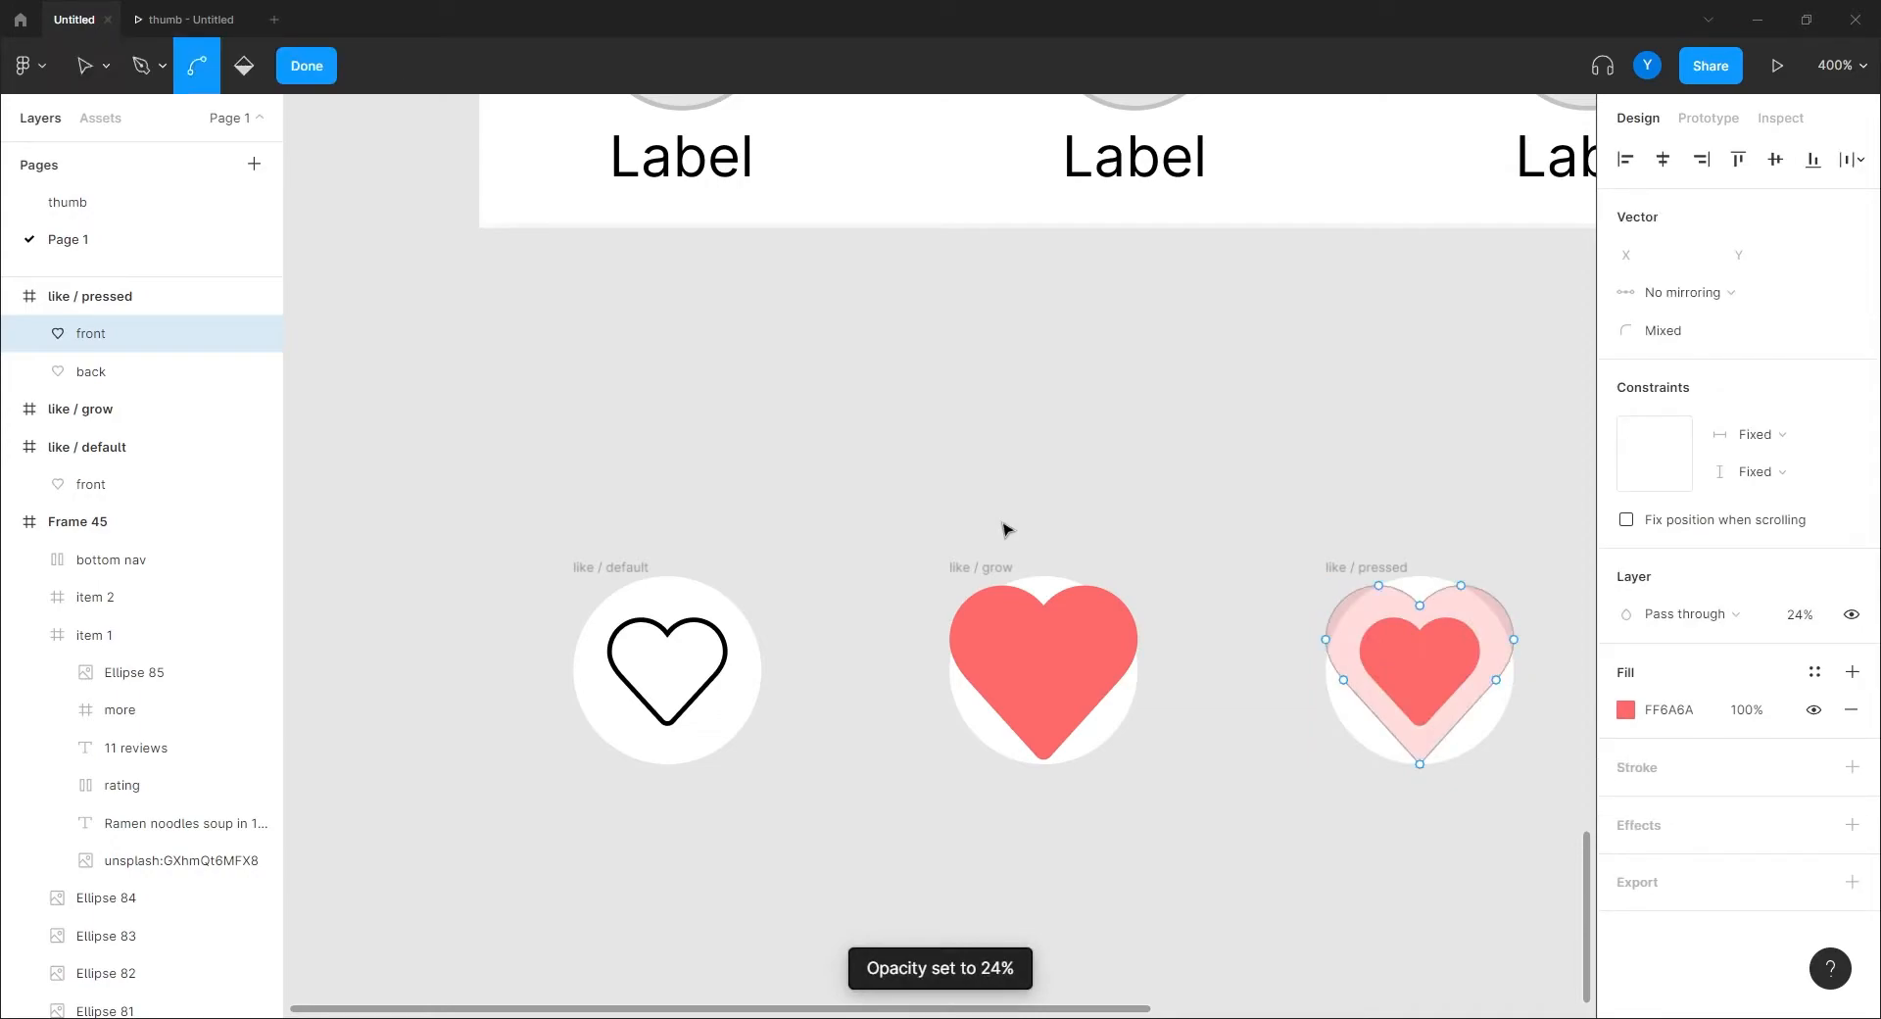
key(ctrl+z)
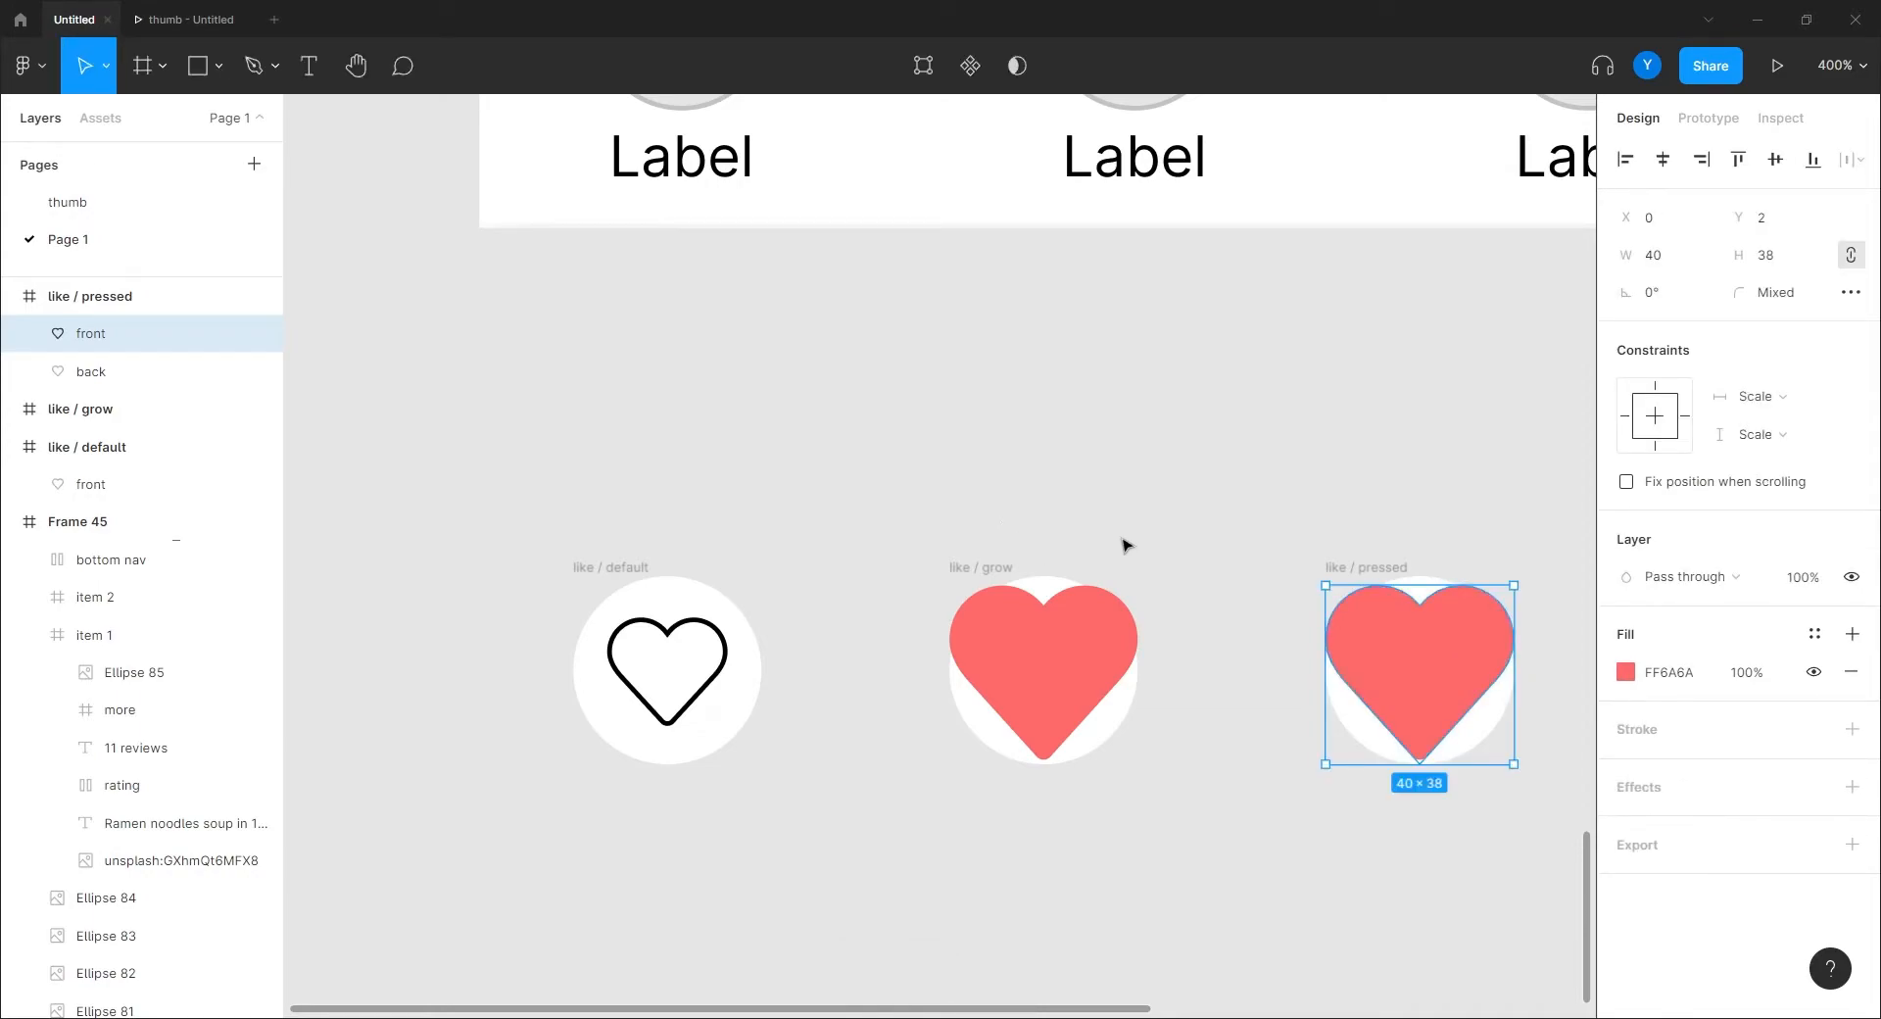
Resize the front heart in like / pressed to 25.6 × 24 to match the back heart, and unlock its proportions.
click(1791, 262)
key(Return)
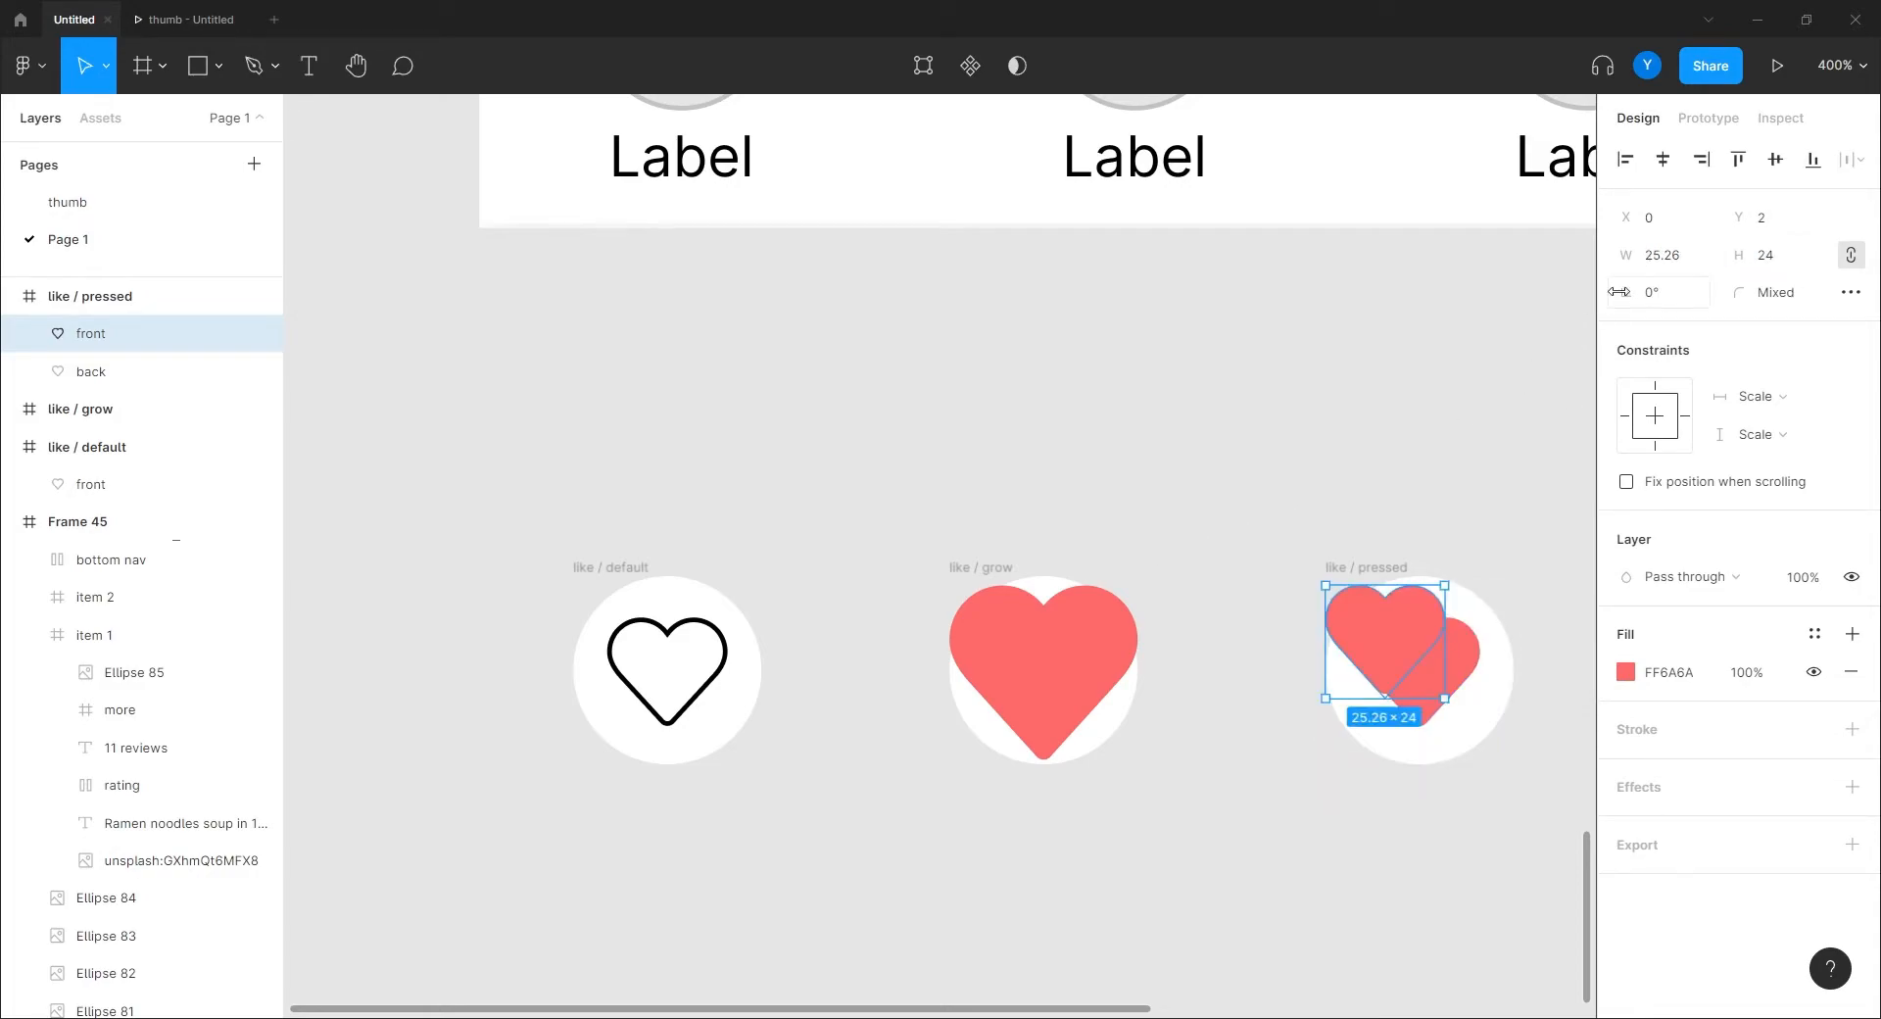
click(1467, 674)
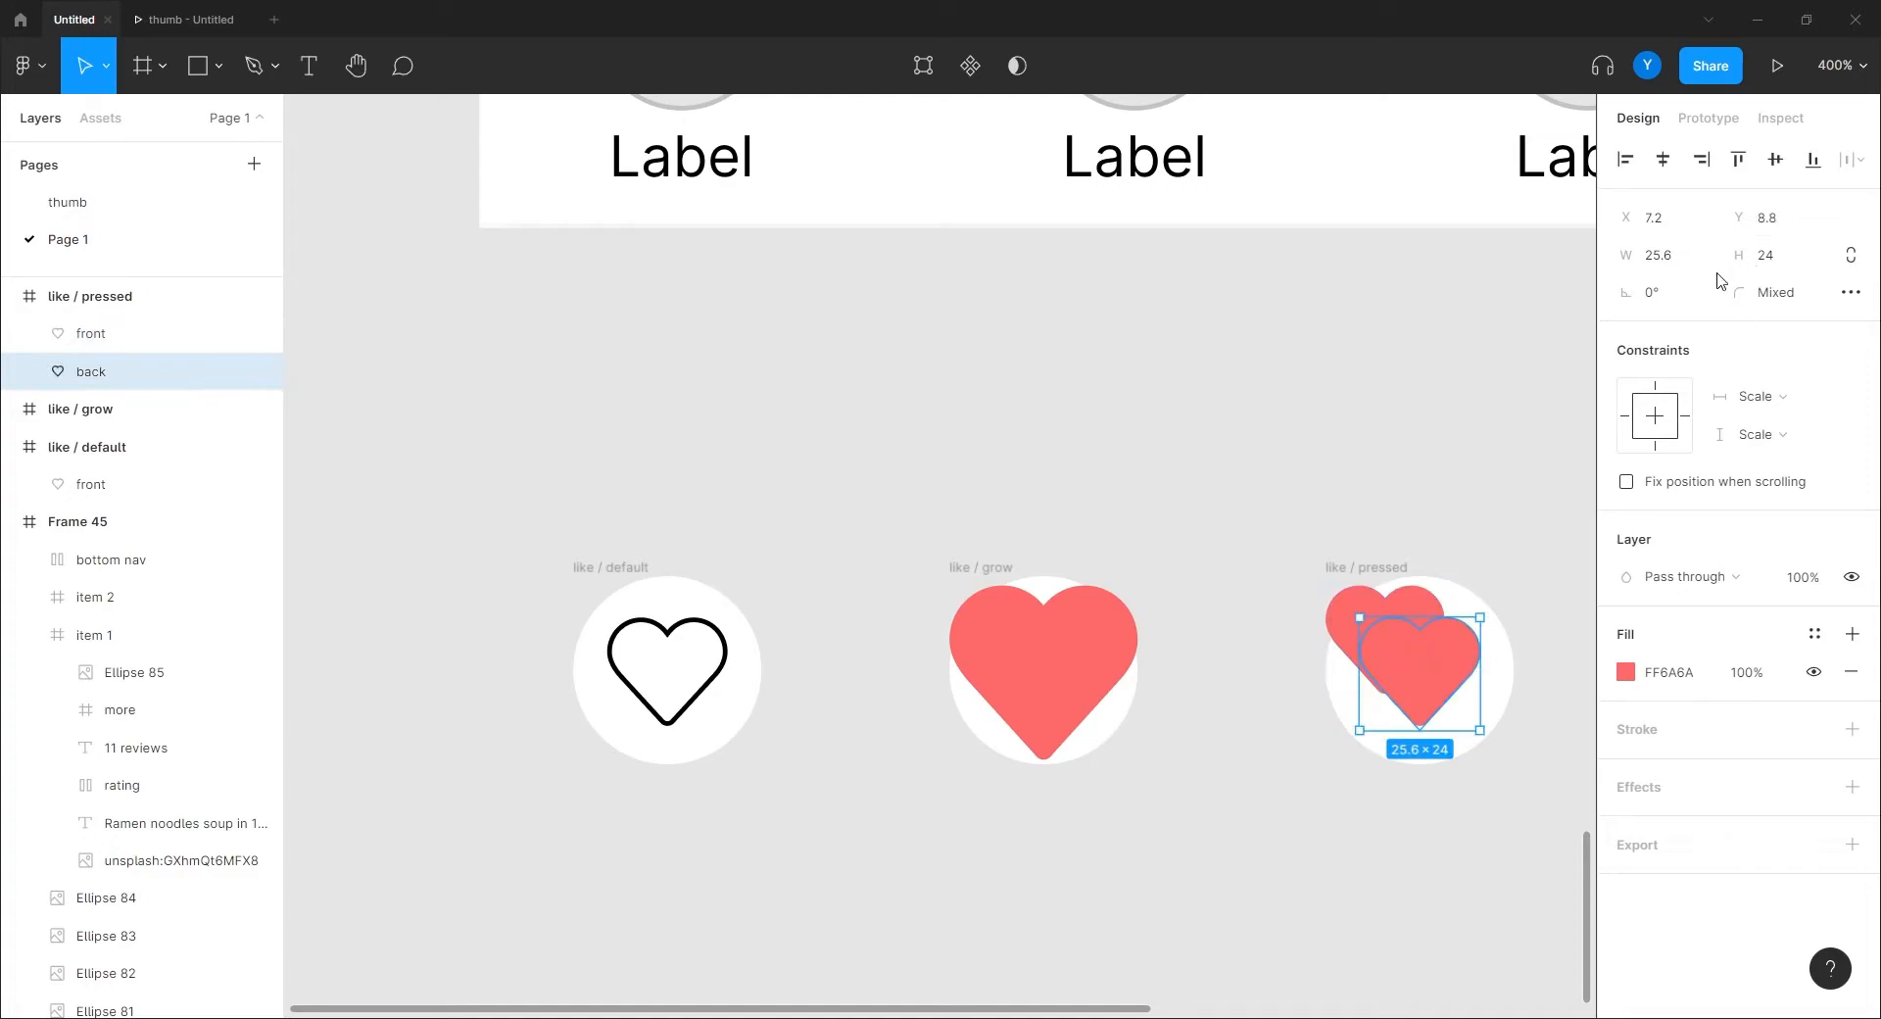
click(1350, 602)
click(1671, 259)
click(1675, 261)
key(BackSpace)
key(BackSpace)
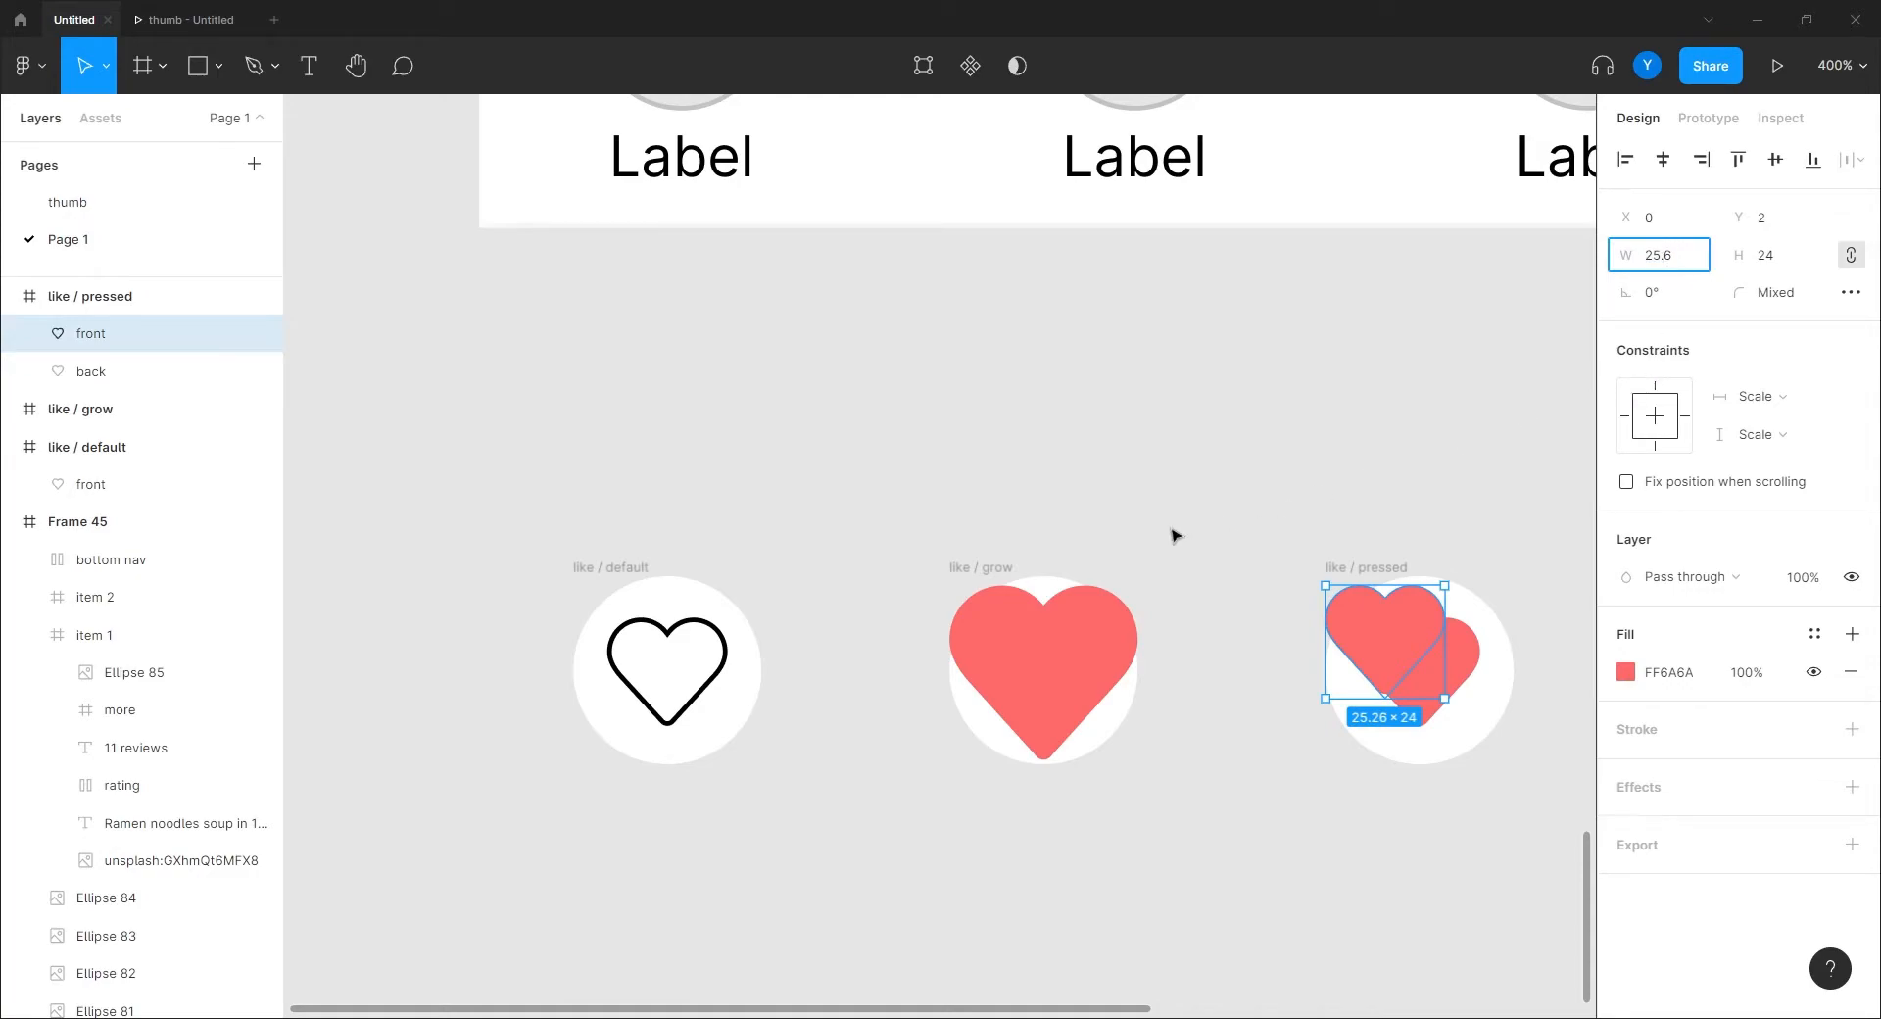
text(.)
click(1851, 255)
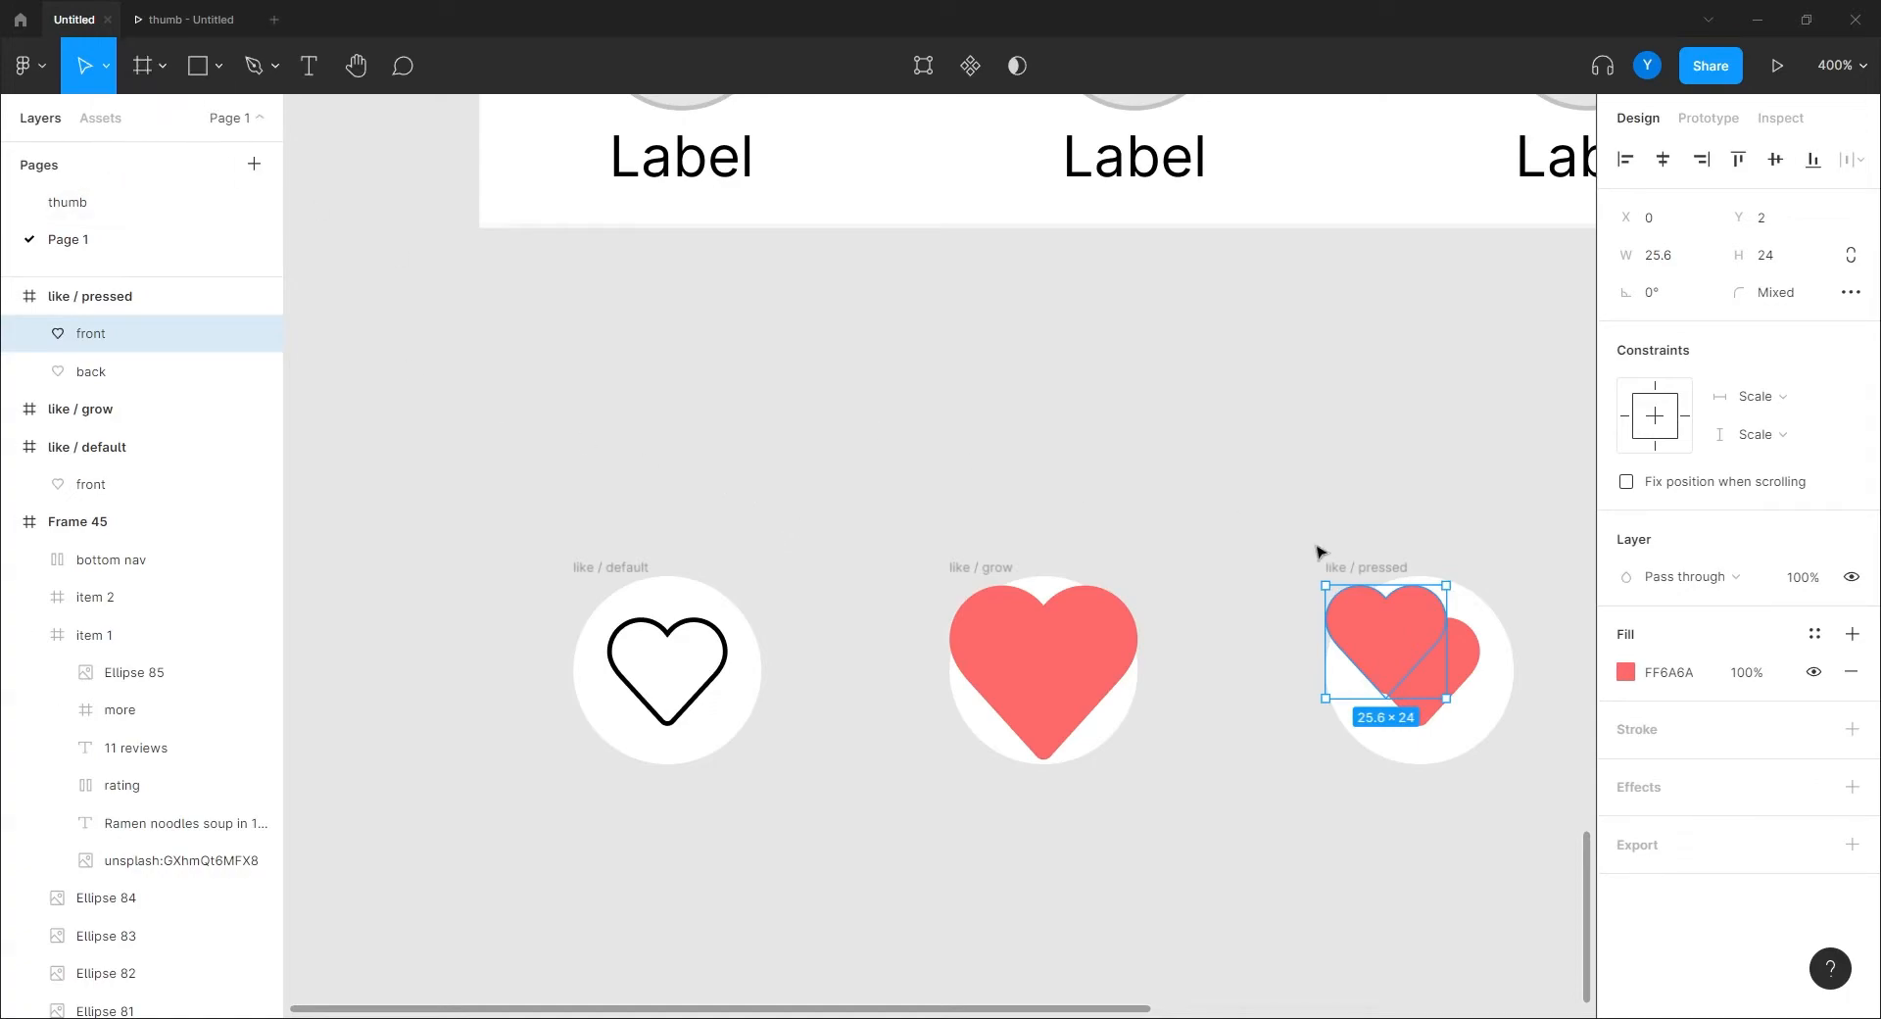
Centre the front heart horizontally and vertically in like / pressed, and nudge it down to Y 9.
click(1663, 160)
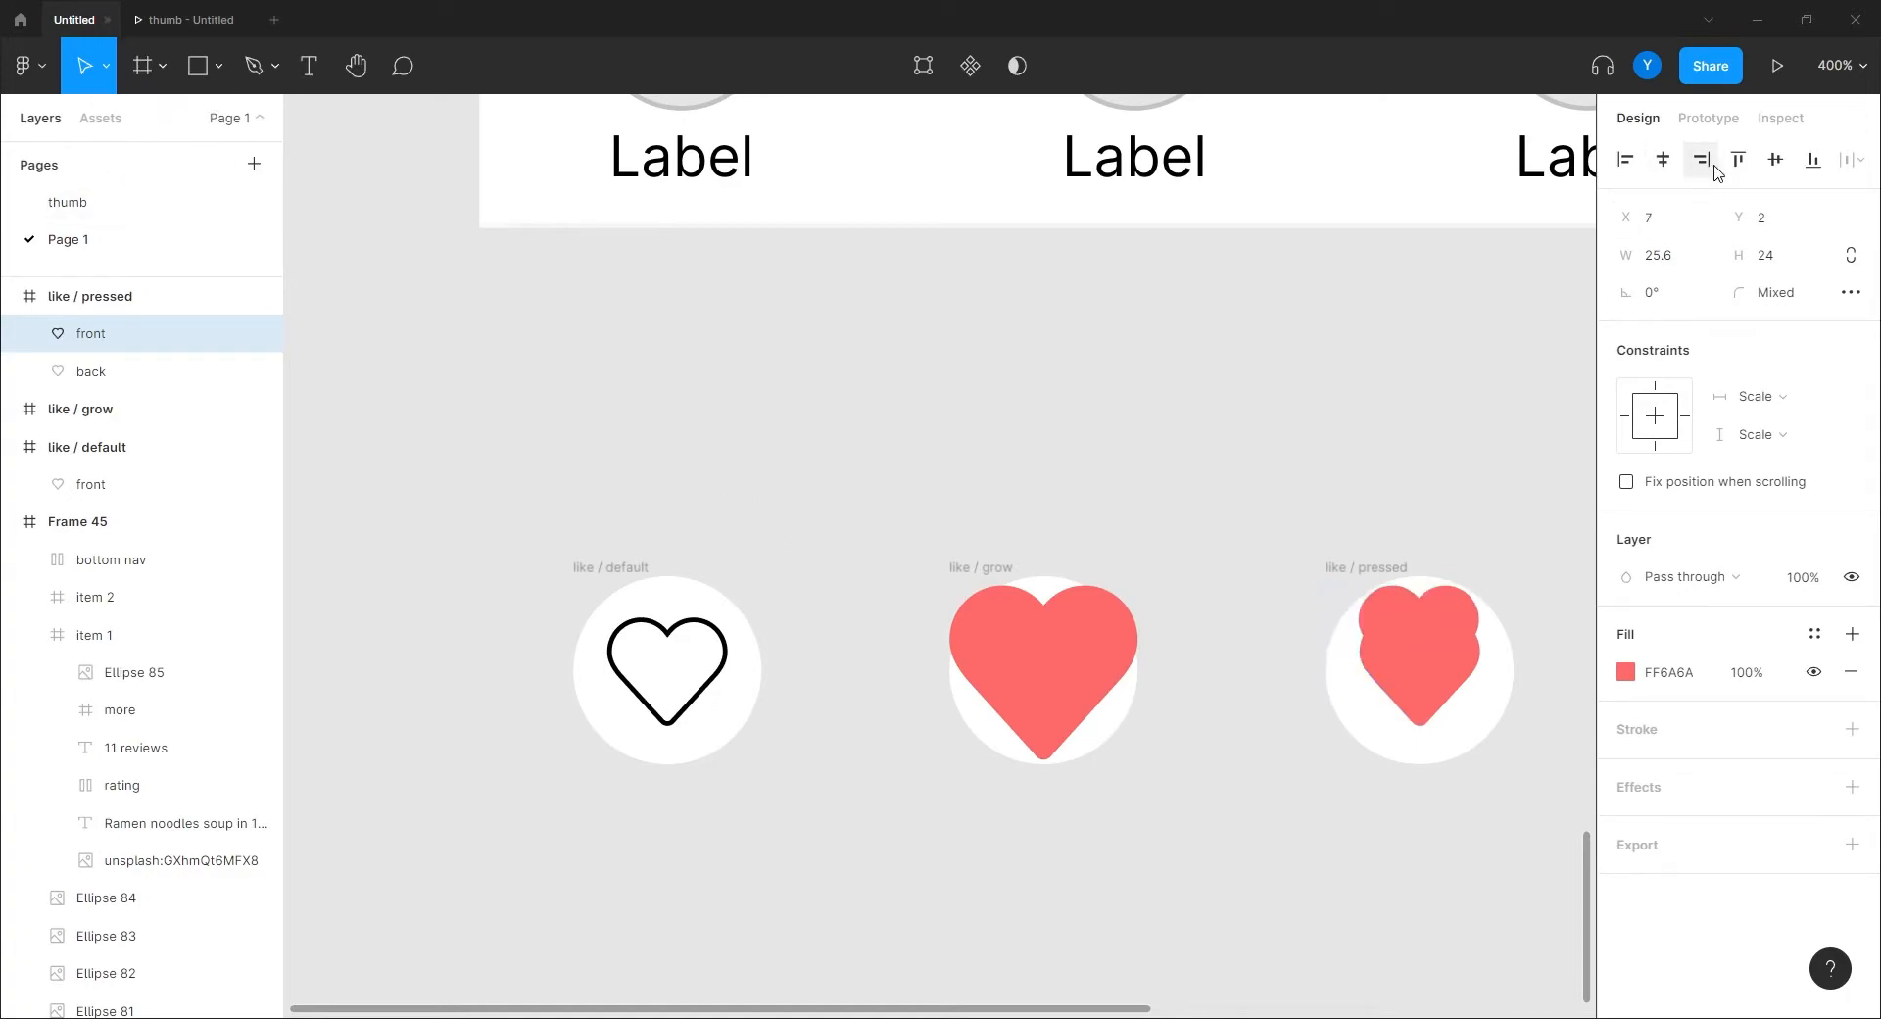
click(1776, 160)
drag(1163, 533, 921, 435)
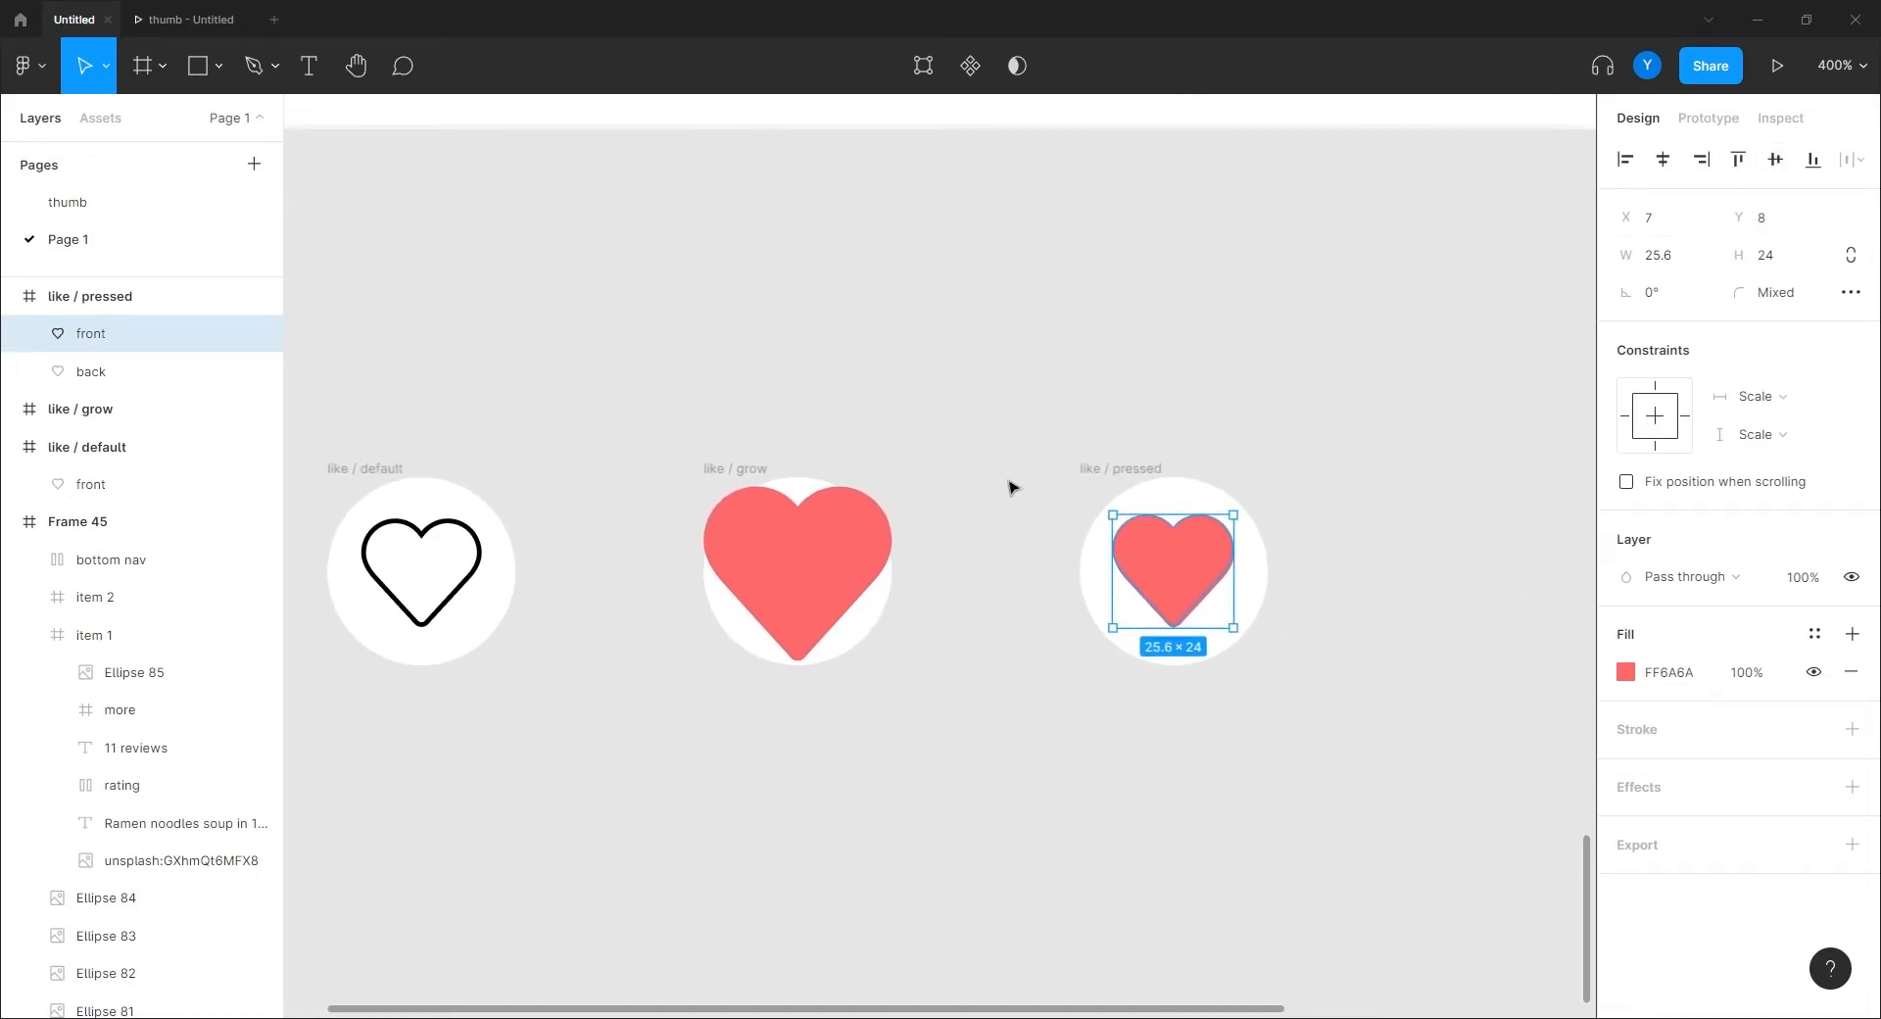
scroll(1002, 487, up, 5)
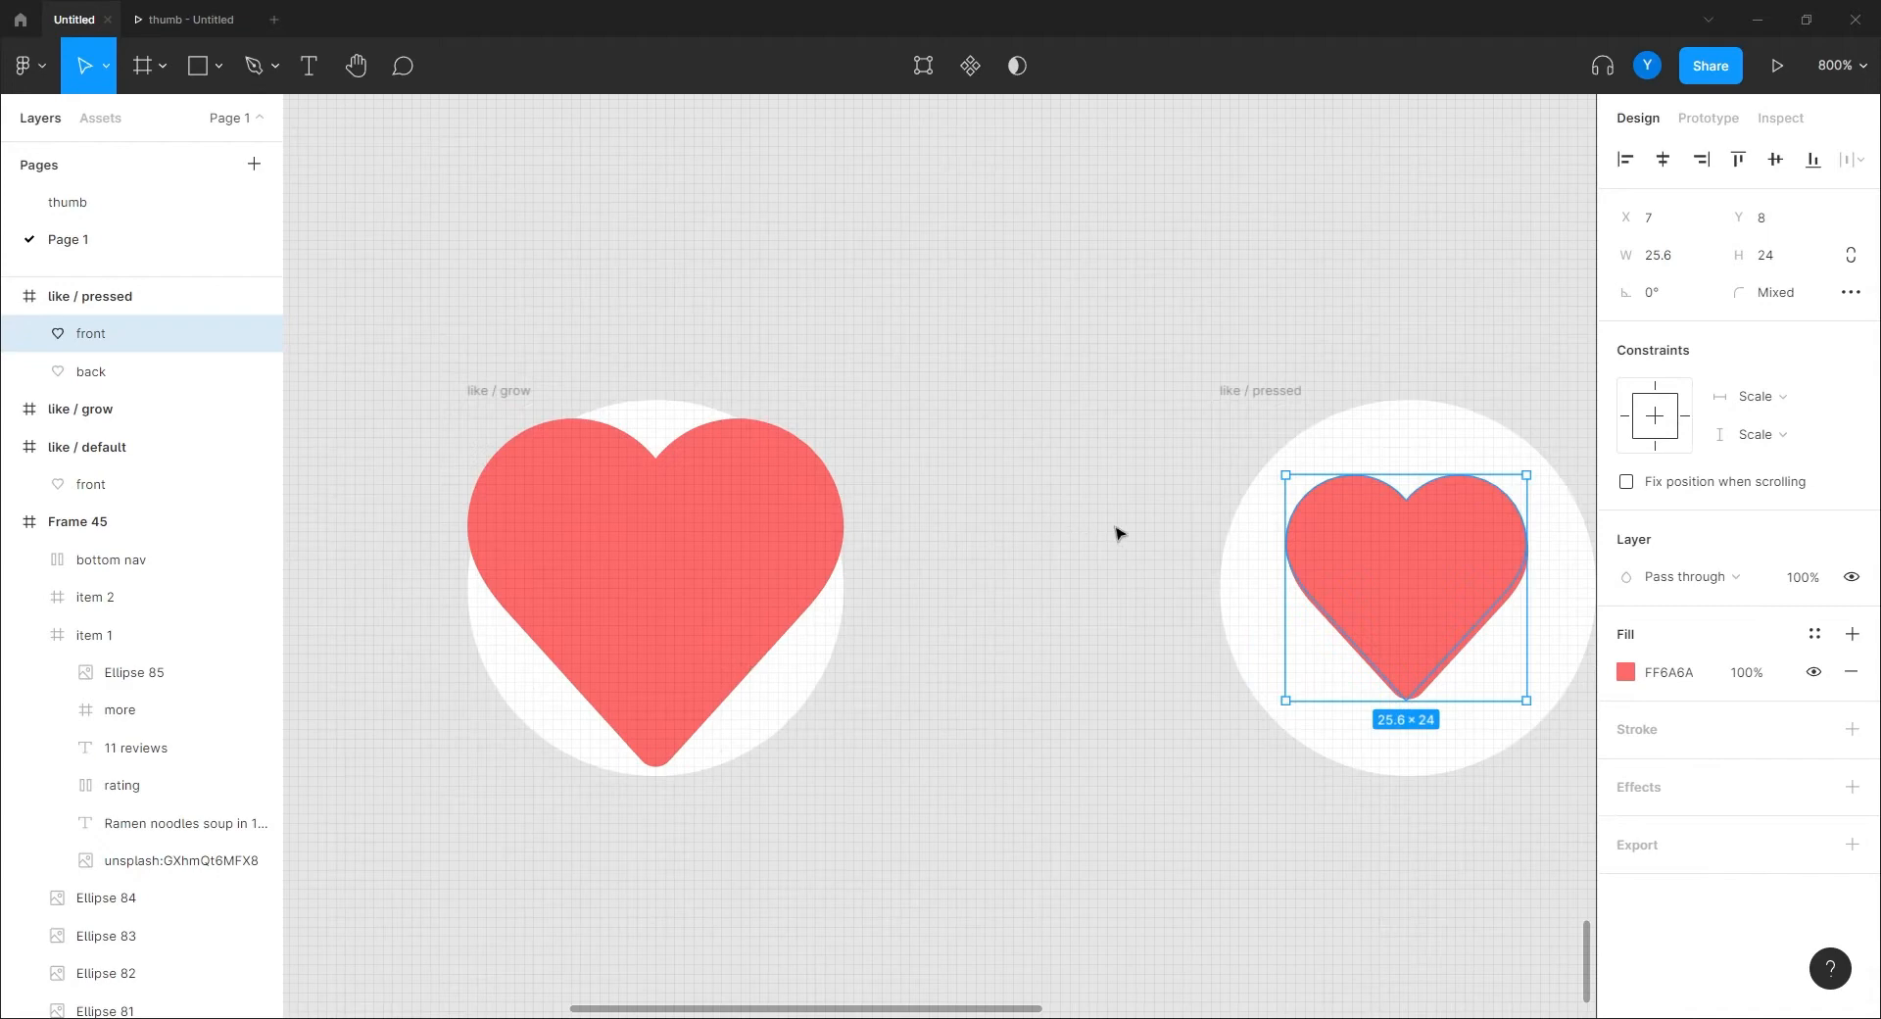
key(Down)
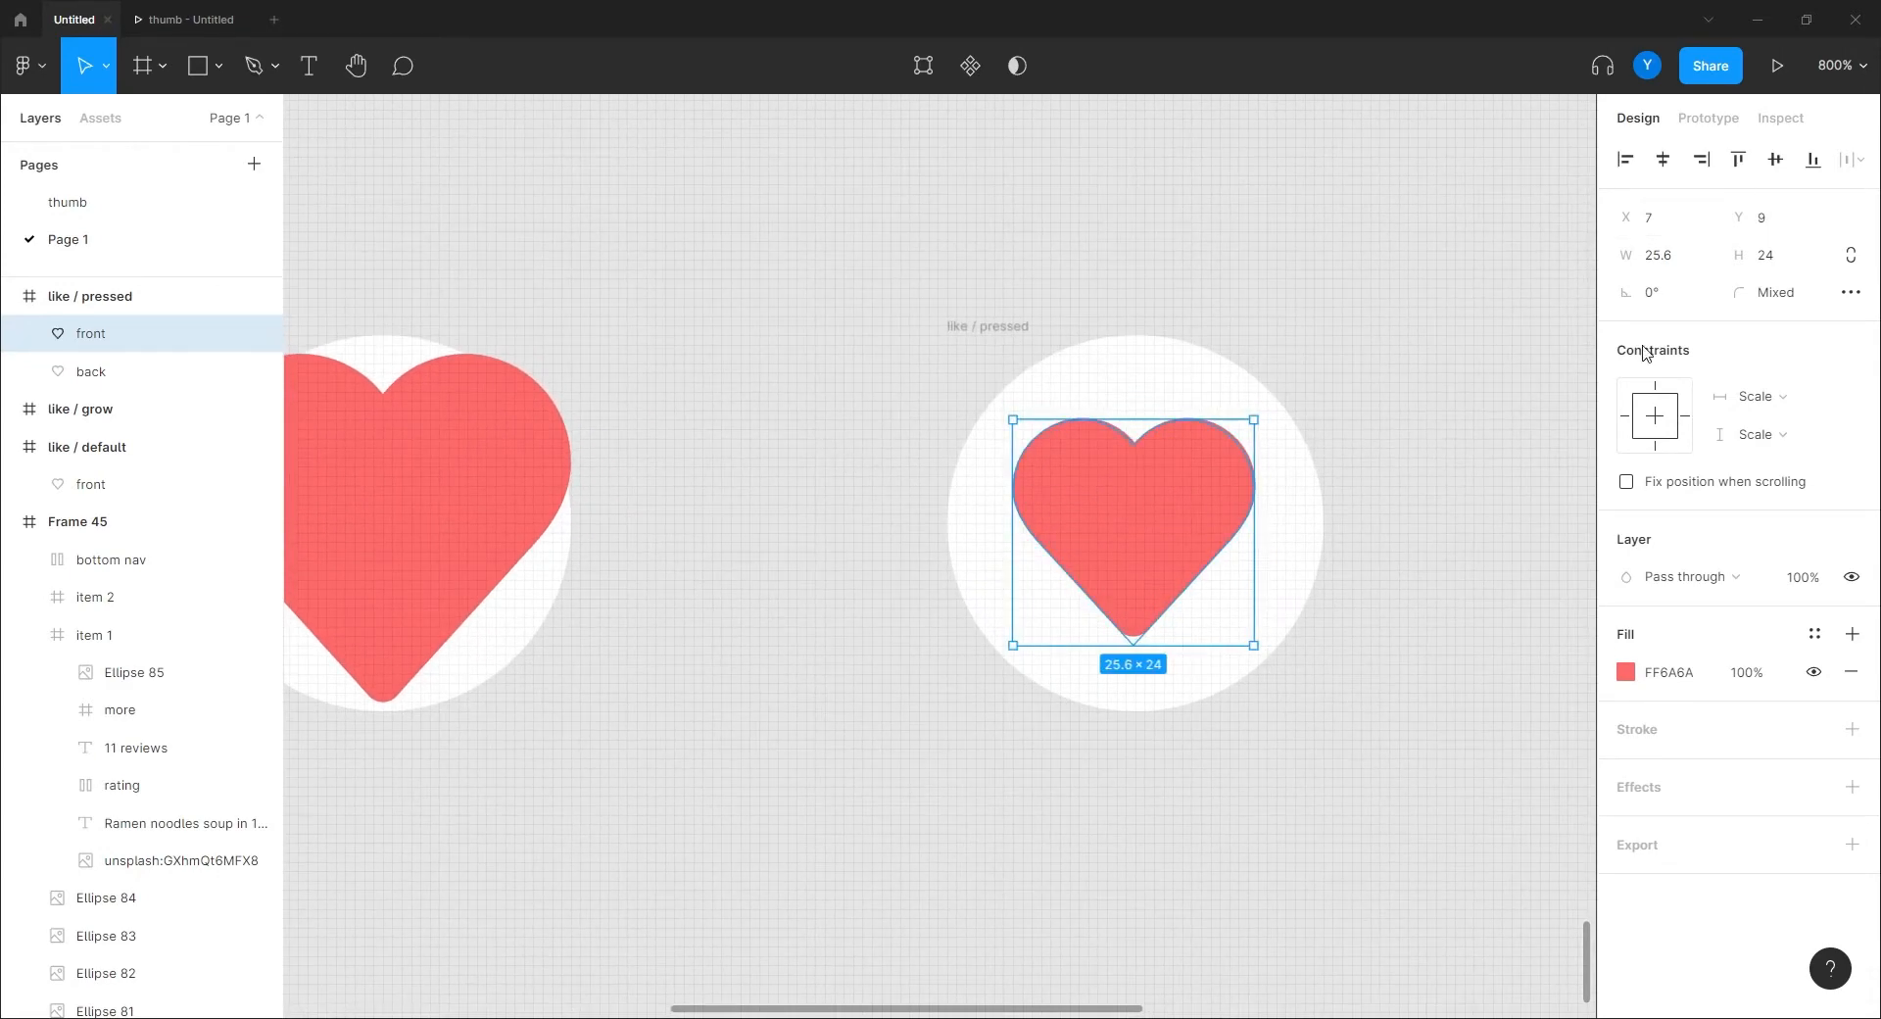
Compare the front and back hearts in like / pressed by nudging the front one to X 1 and back to X 7.
click(135, 379)
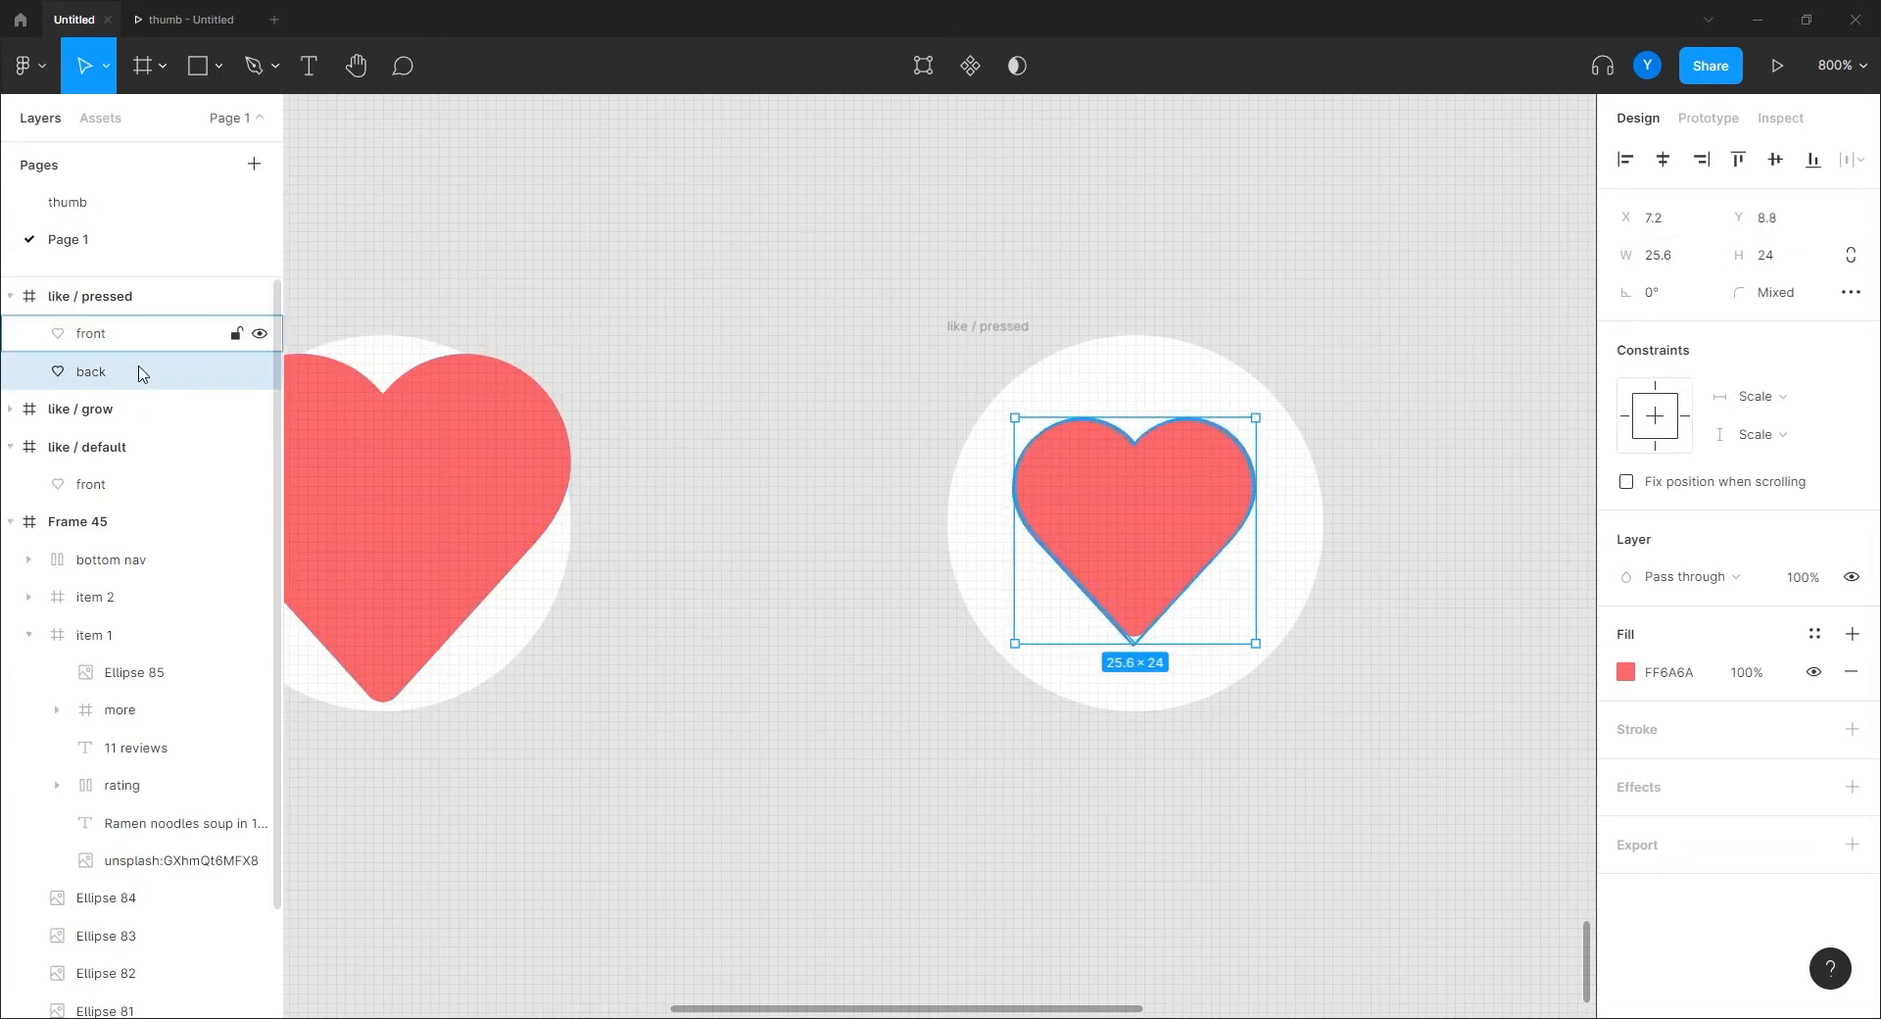
click(109, 336)
click(855, 504)
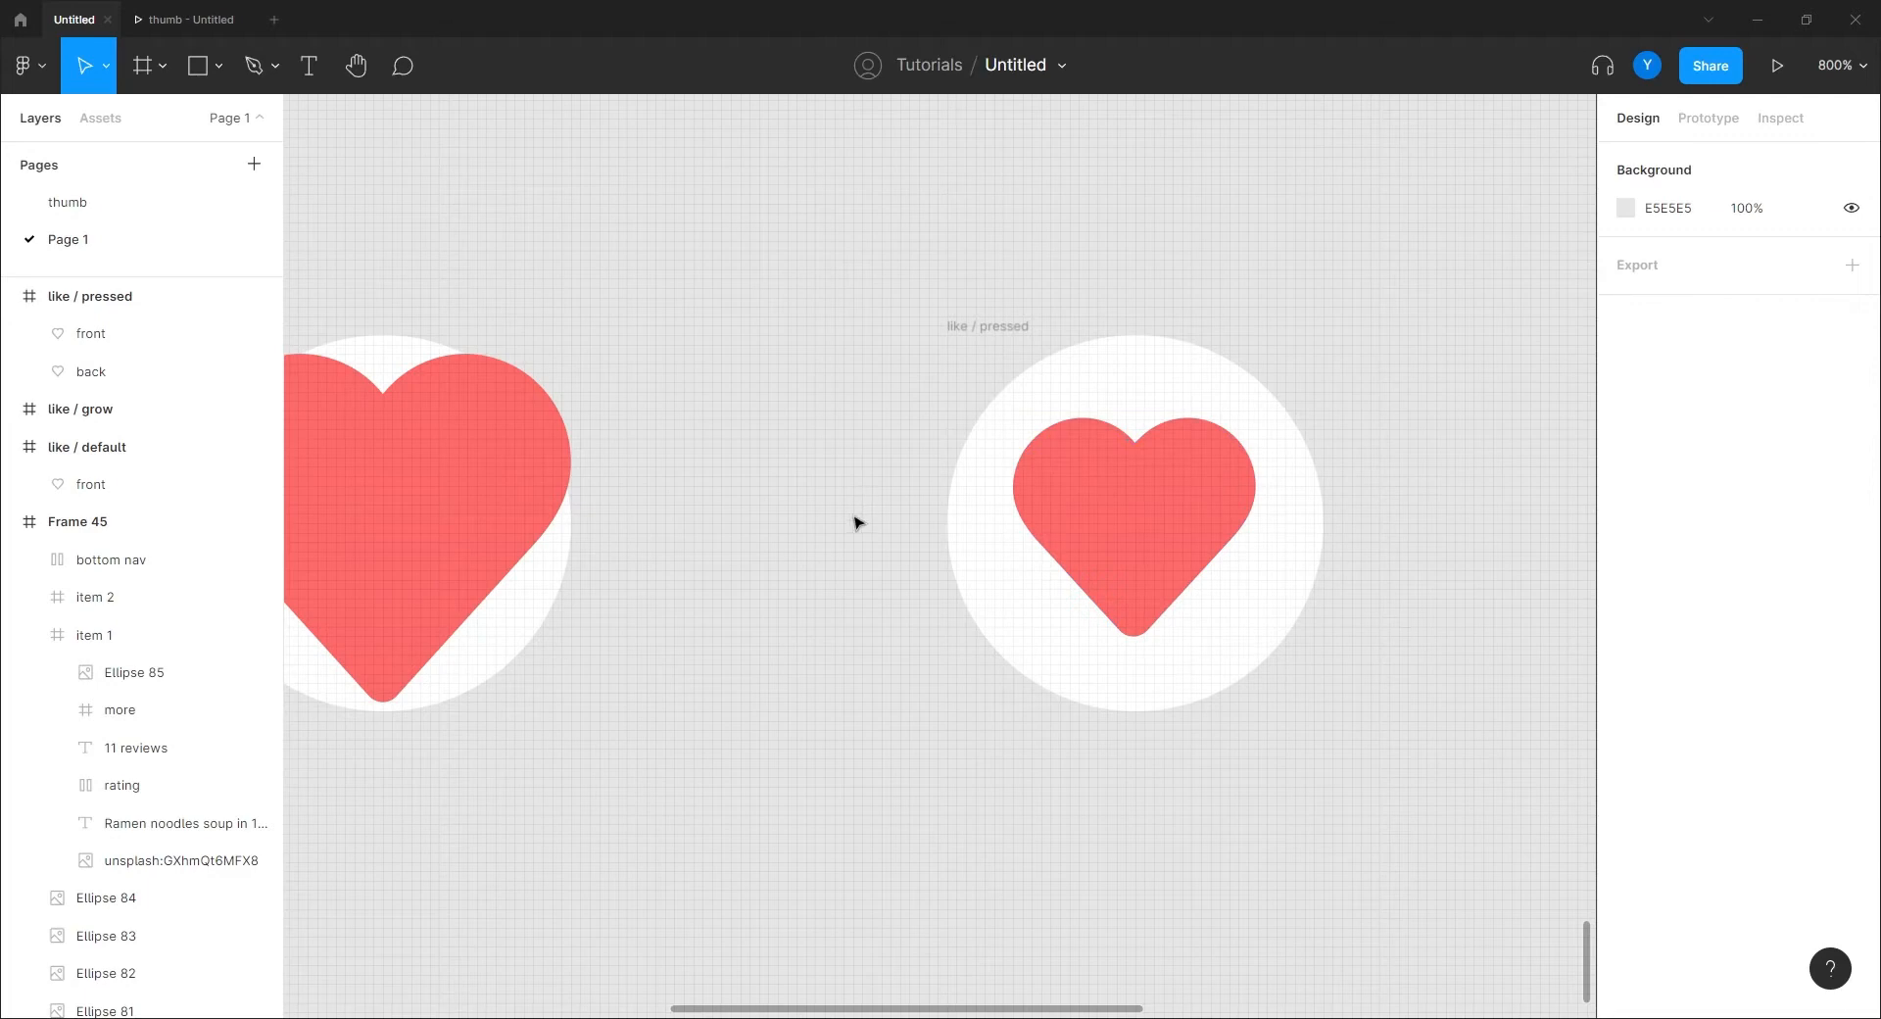
click(1158, 493)
key(Left)
key(Left)
key(Left)
key(Left)
key(Left)
key(Left)
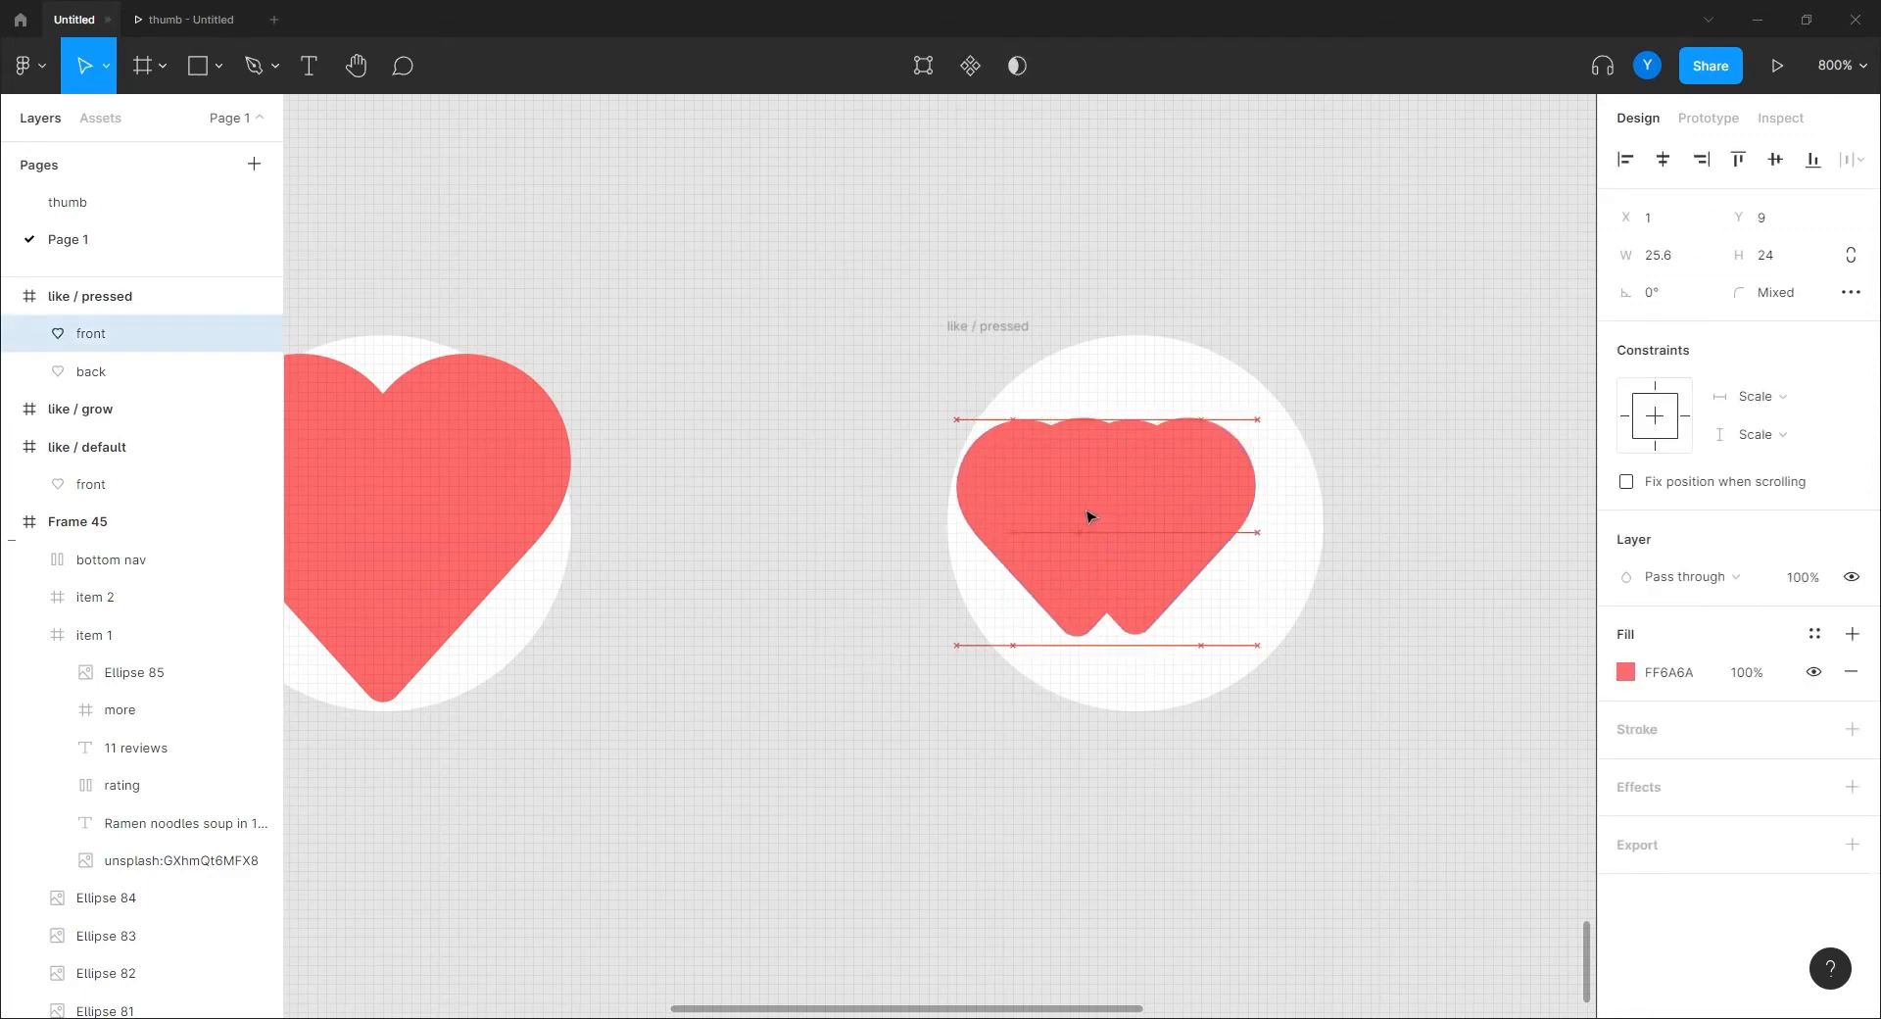
key(Right)
key(Right)
key(Right)
key(Right)
key(Right)
key(Right)
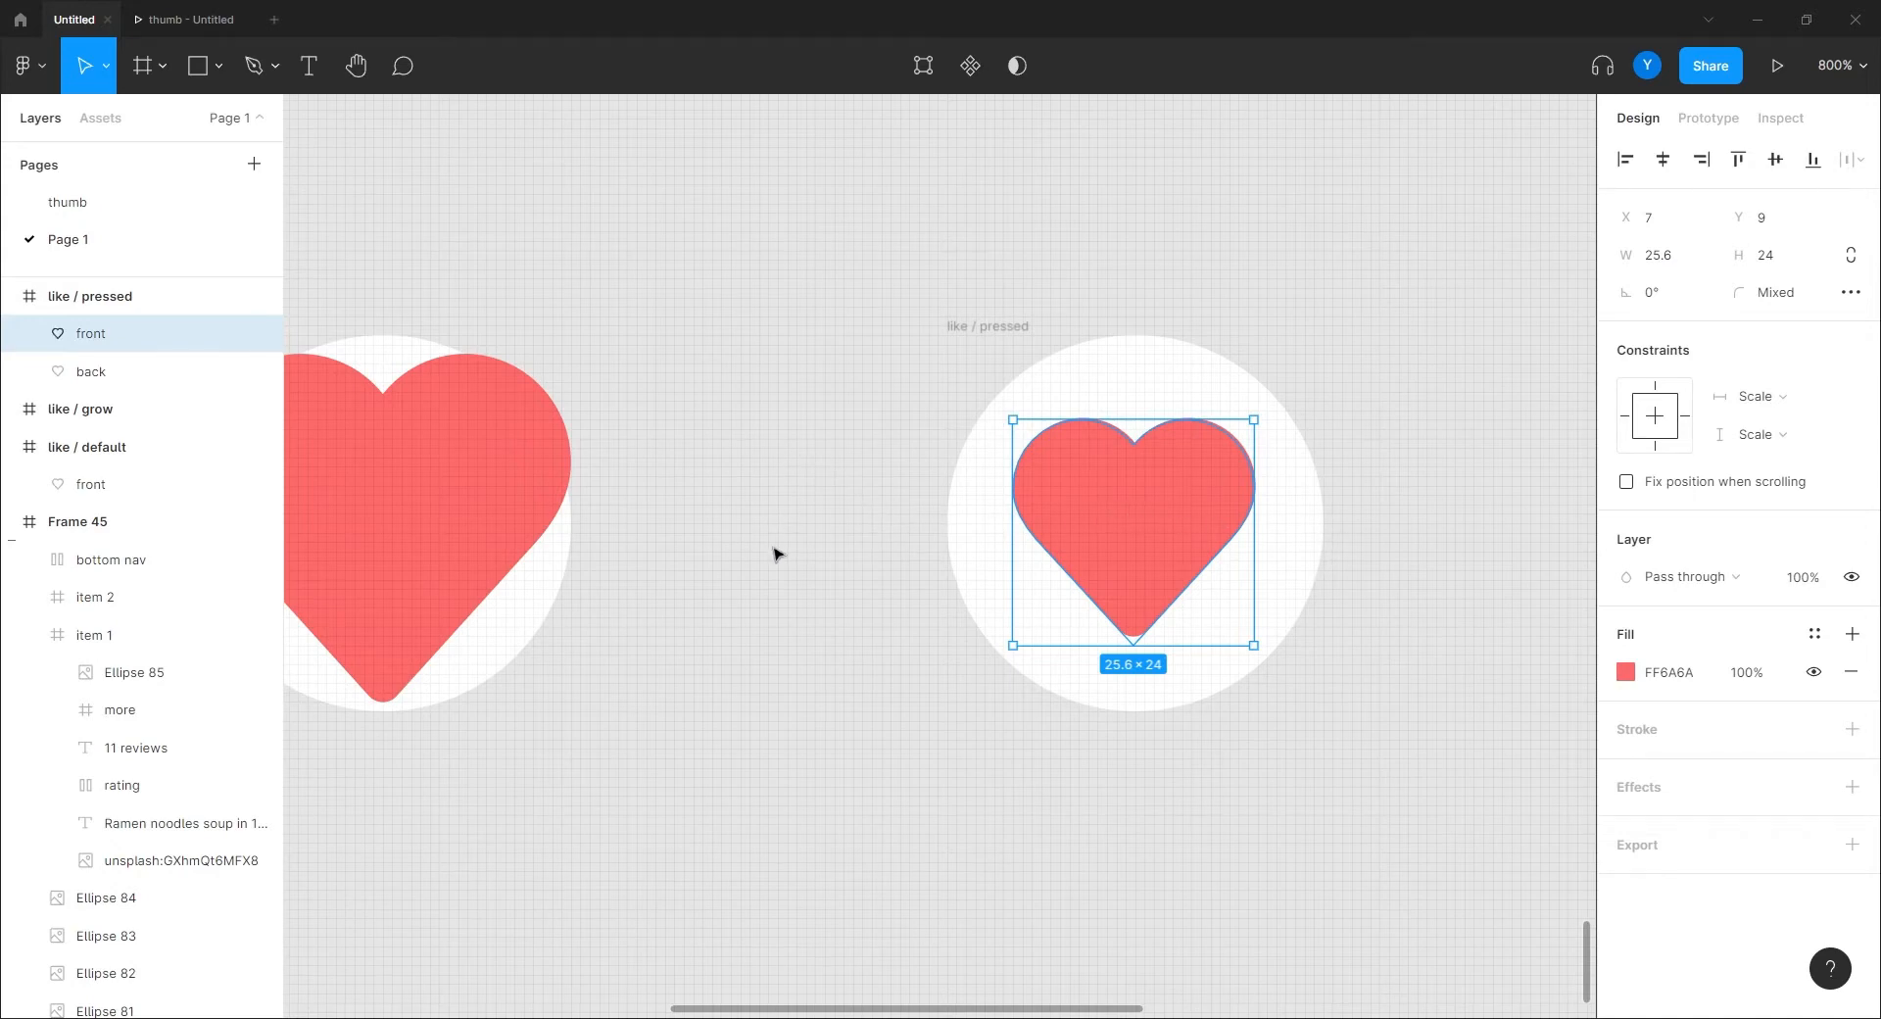
scroll(773, 554, left, 3)
scroll(996, 457, down, 5)
scroll(957, 546, left, 2)
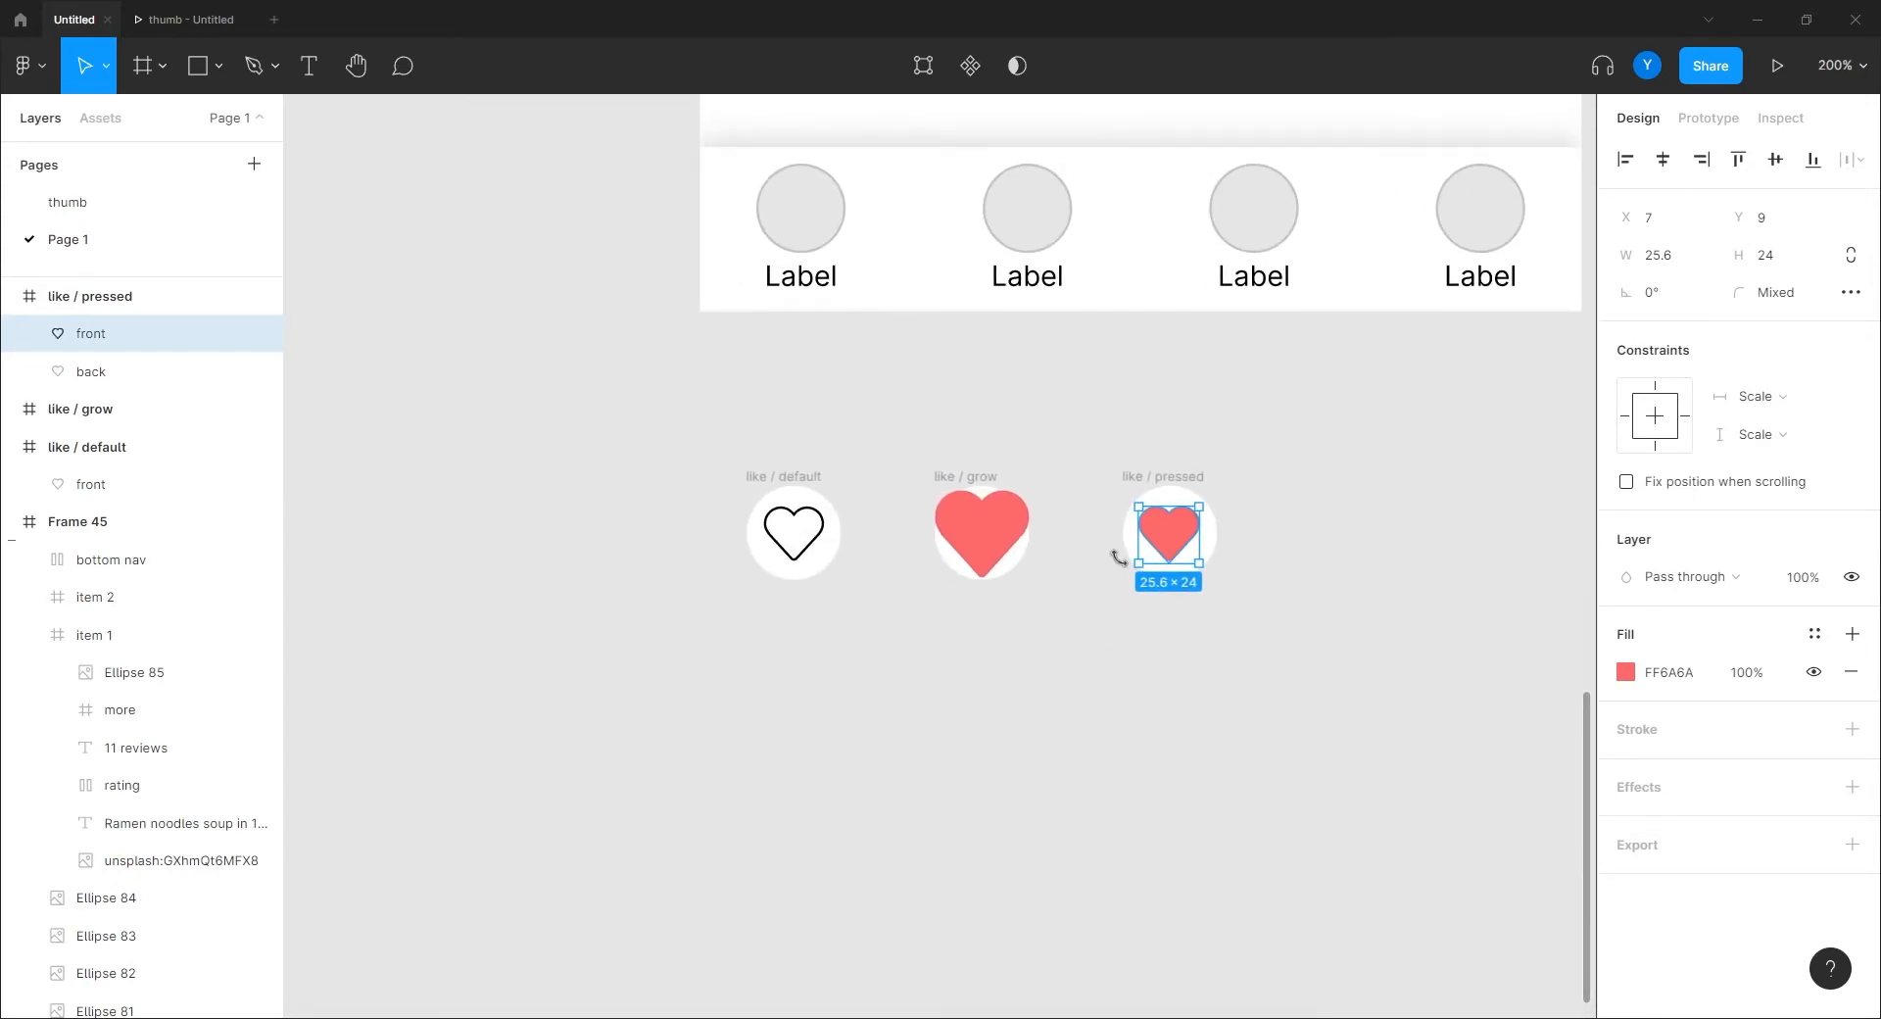
Set the width of the front heart in like / pressed to 25.
scroll(1060, 639, up, 5)
scroll(1166, 654, right, 4)
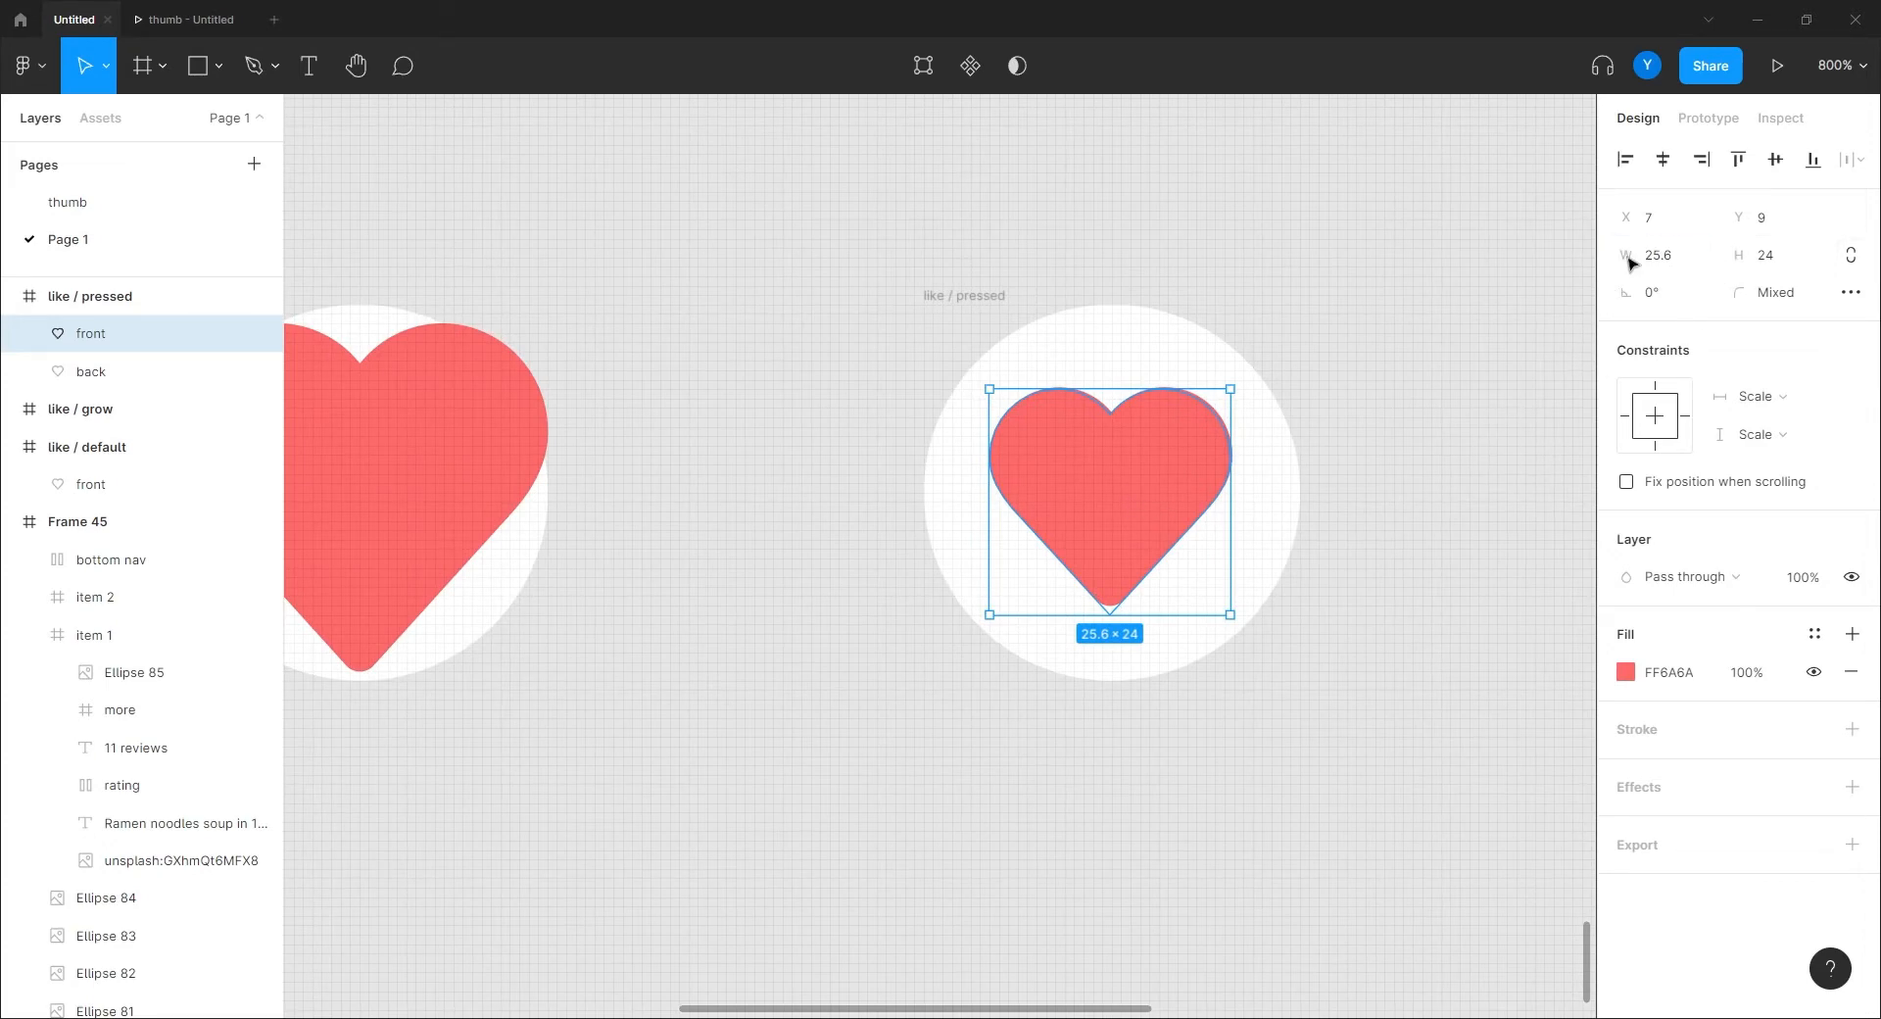
click(1662, 270)
text(25)
key(Return)
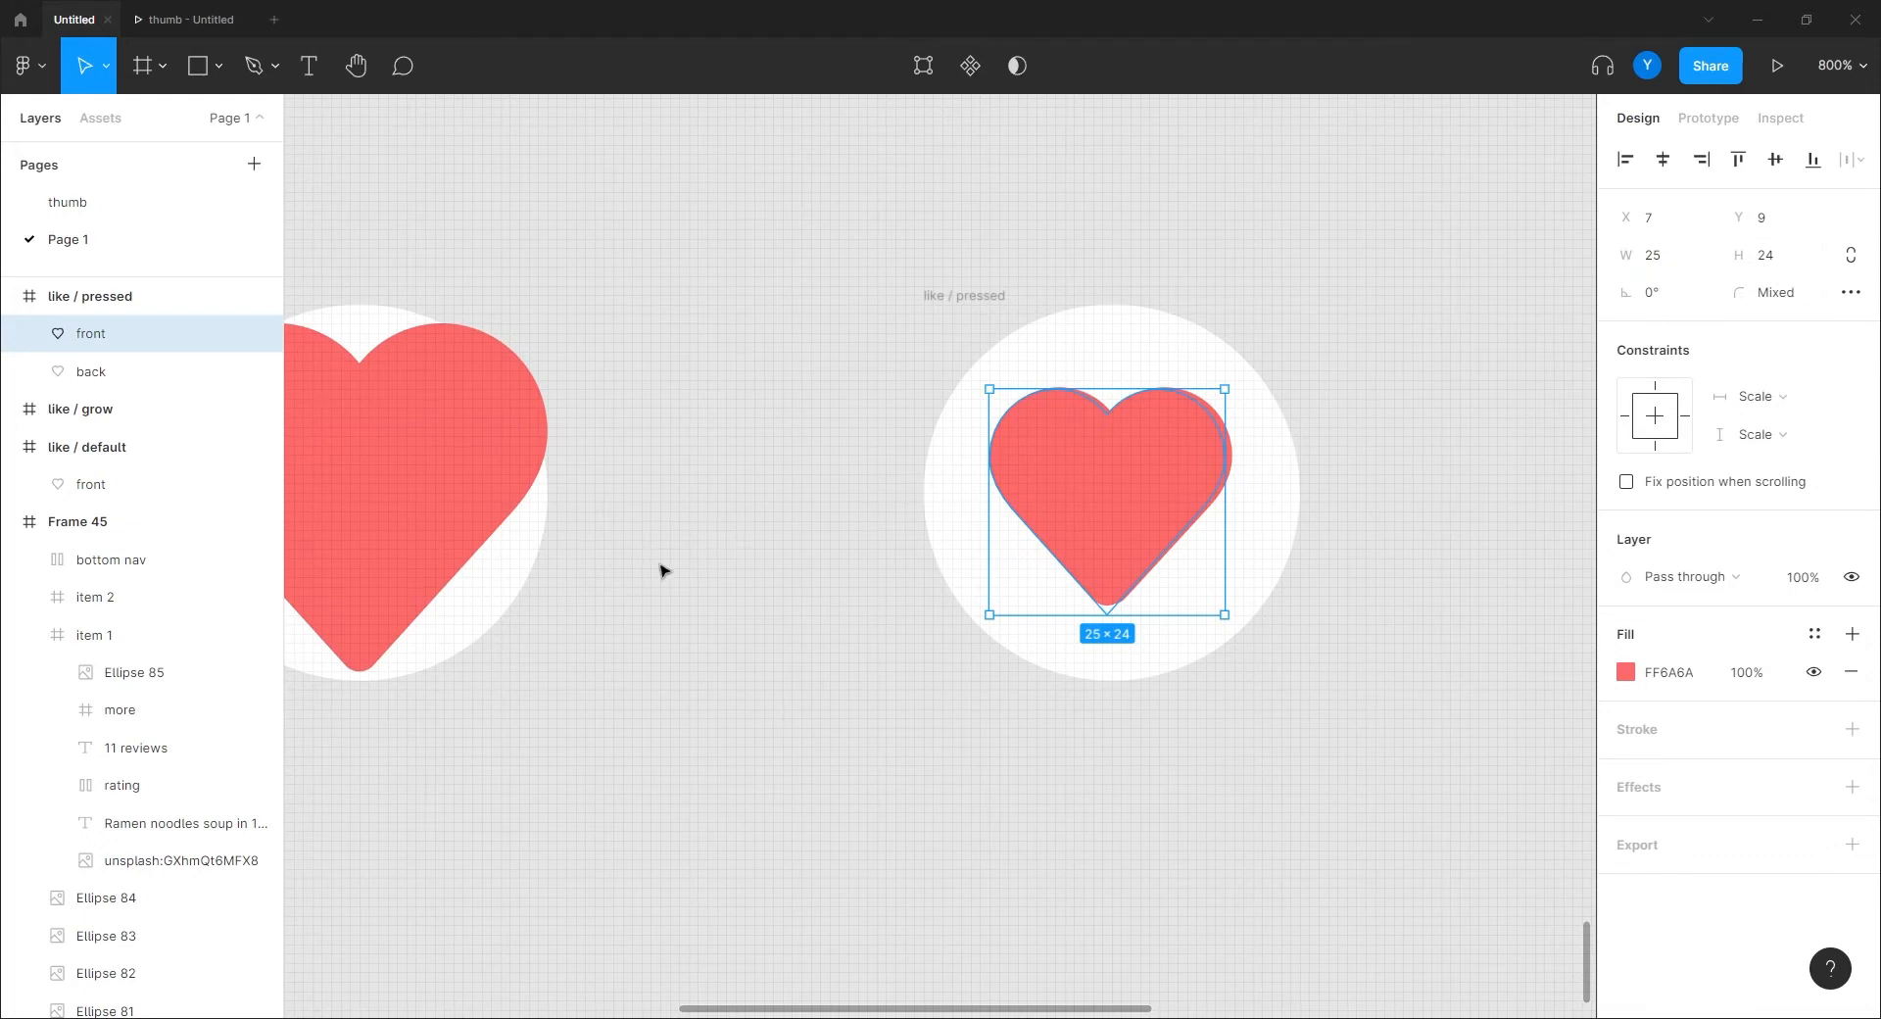
Set the width of the back heart in like / pressed to 25 as well.
click(196, 374)
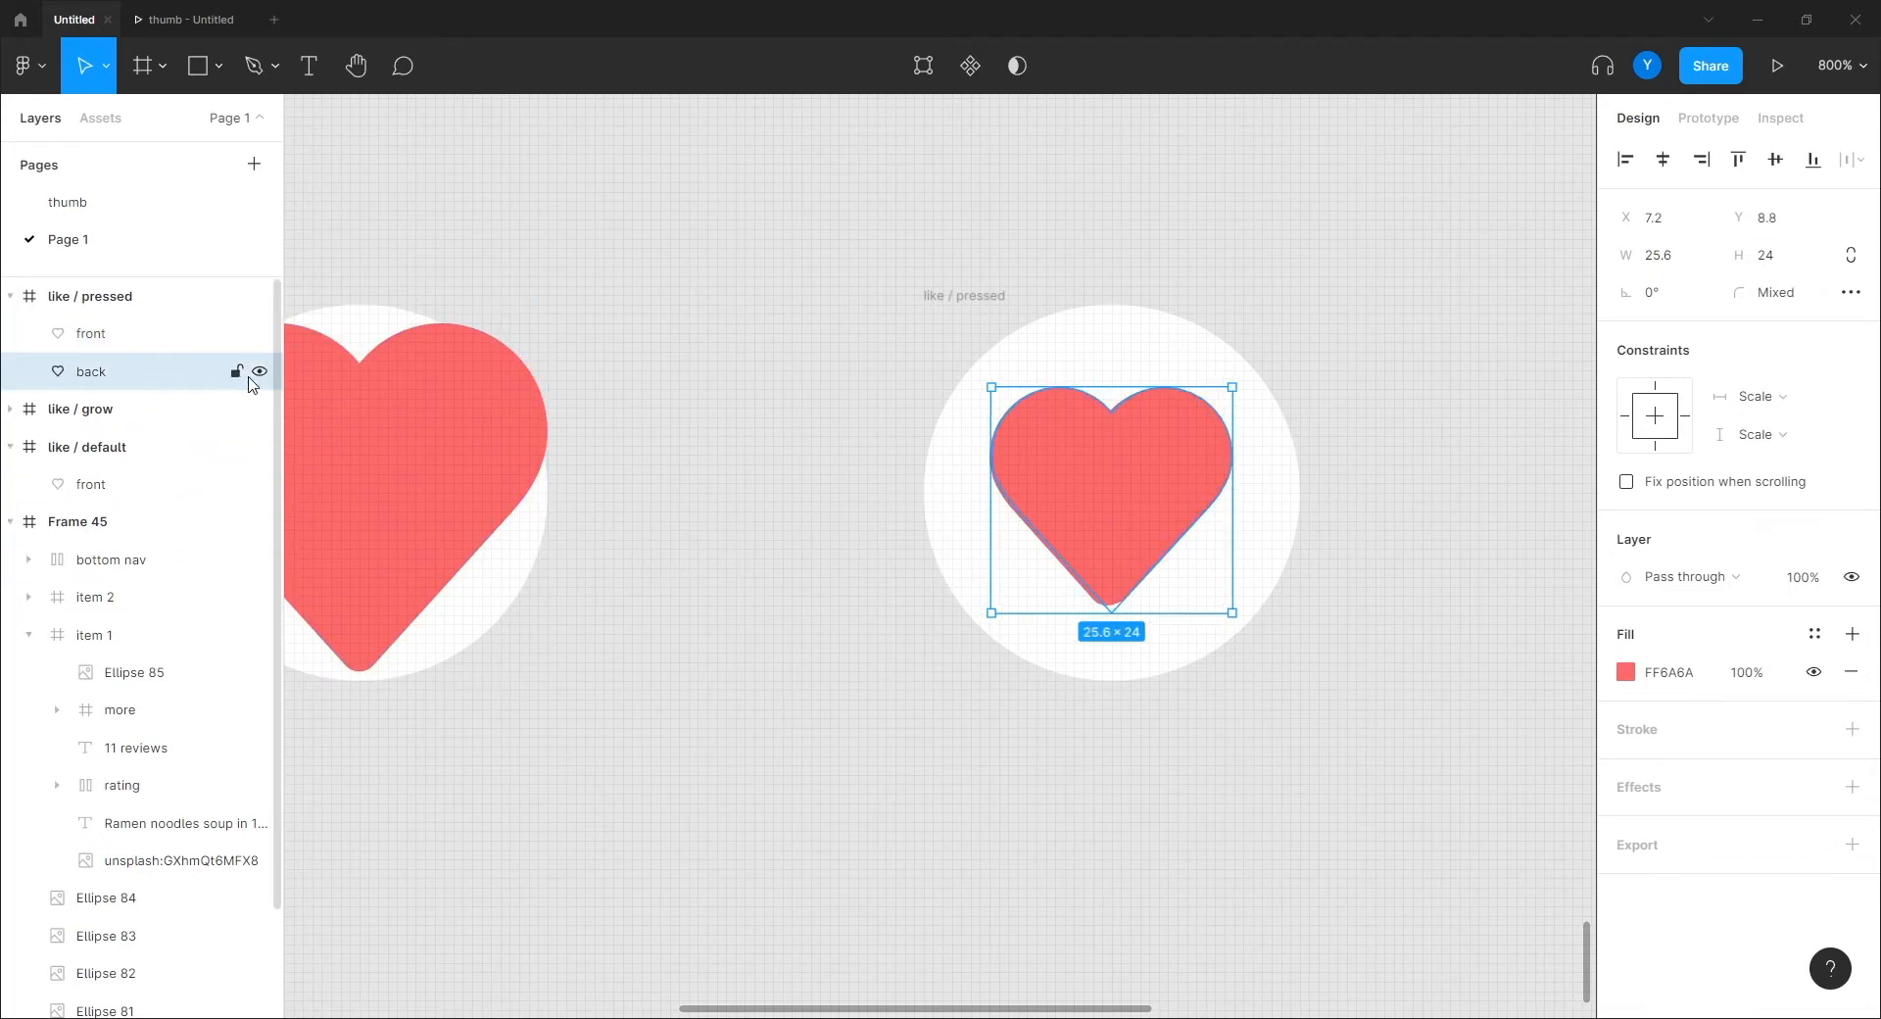
click(1659, 258)
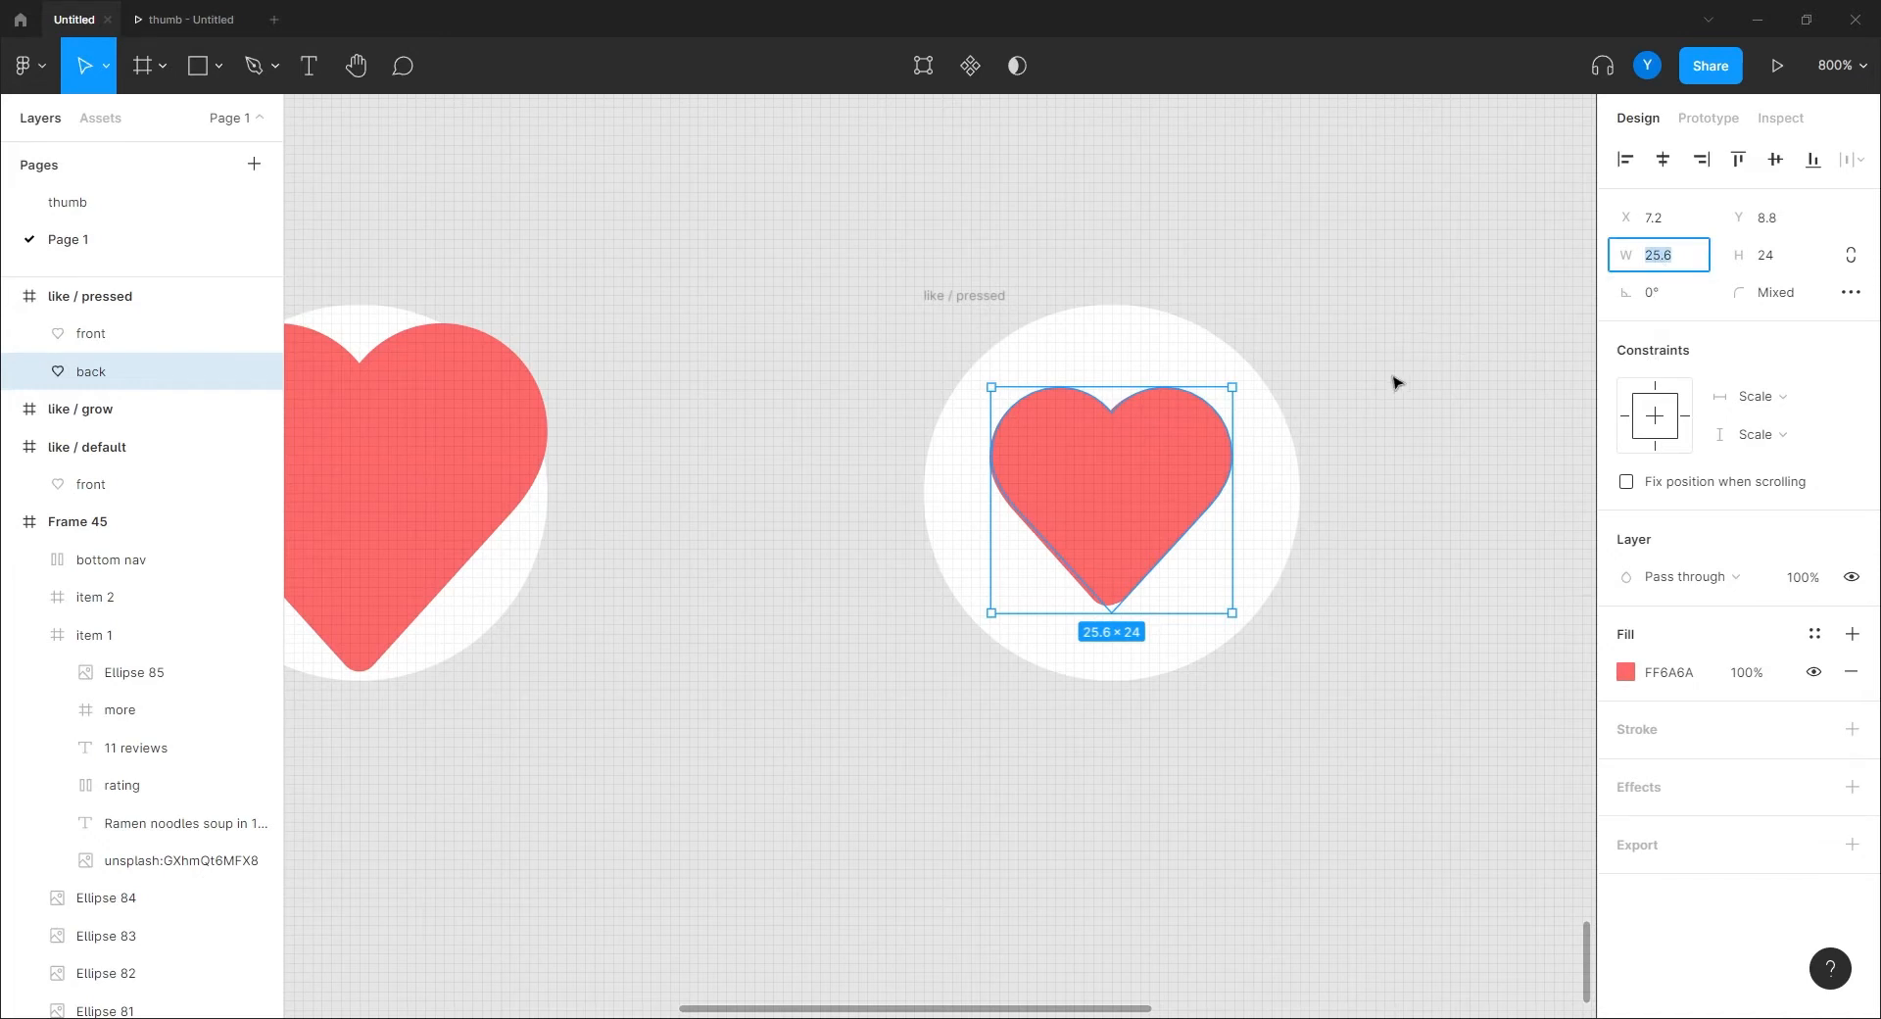
text(25)
key(Return)
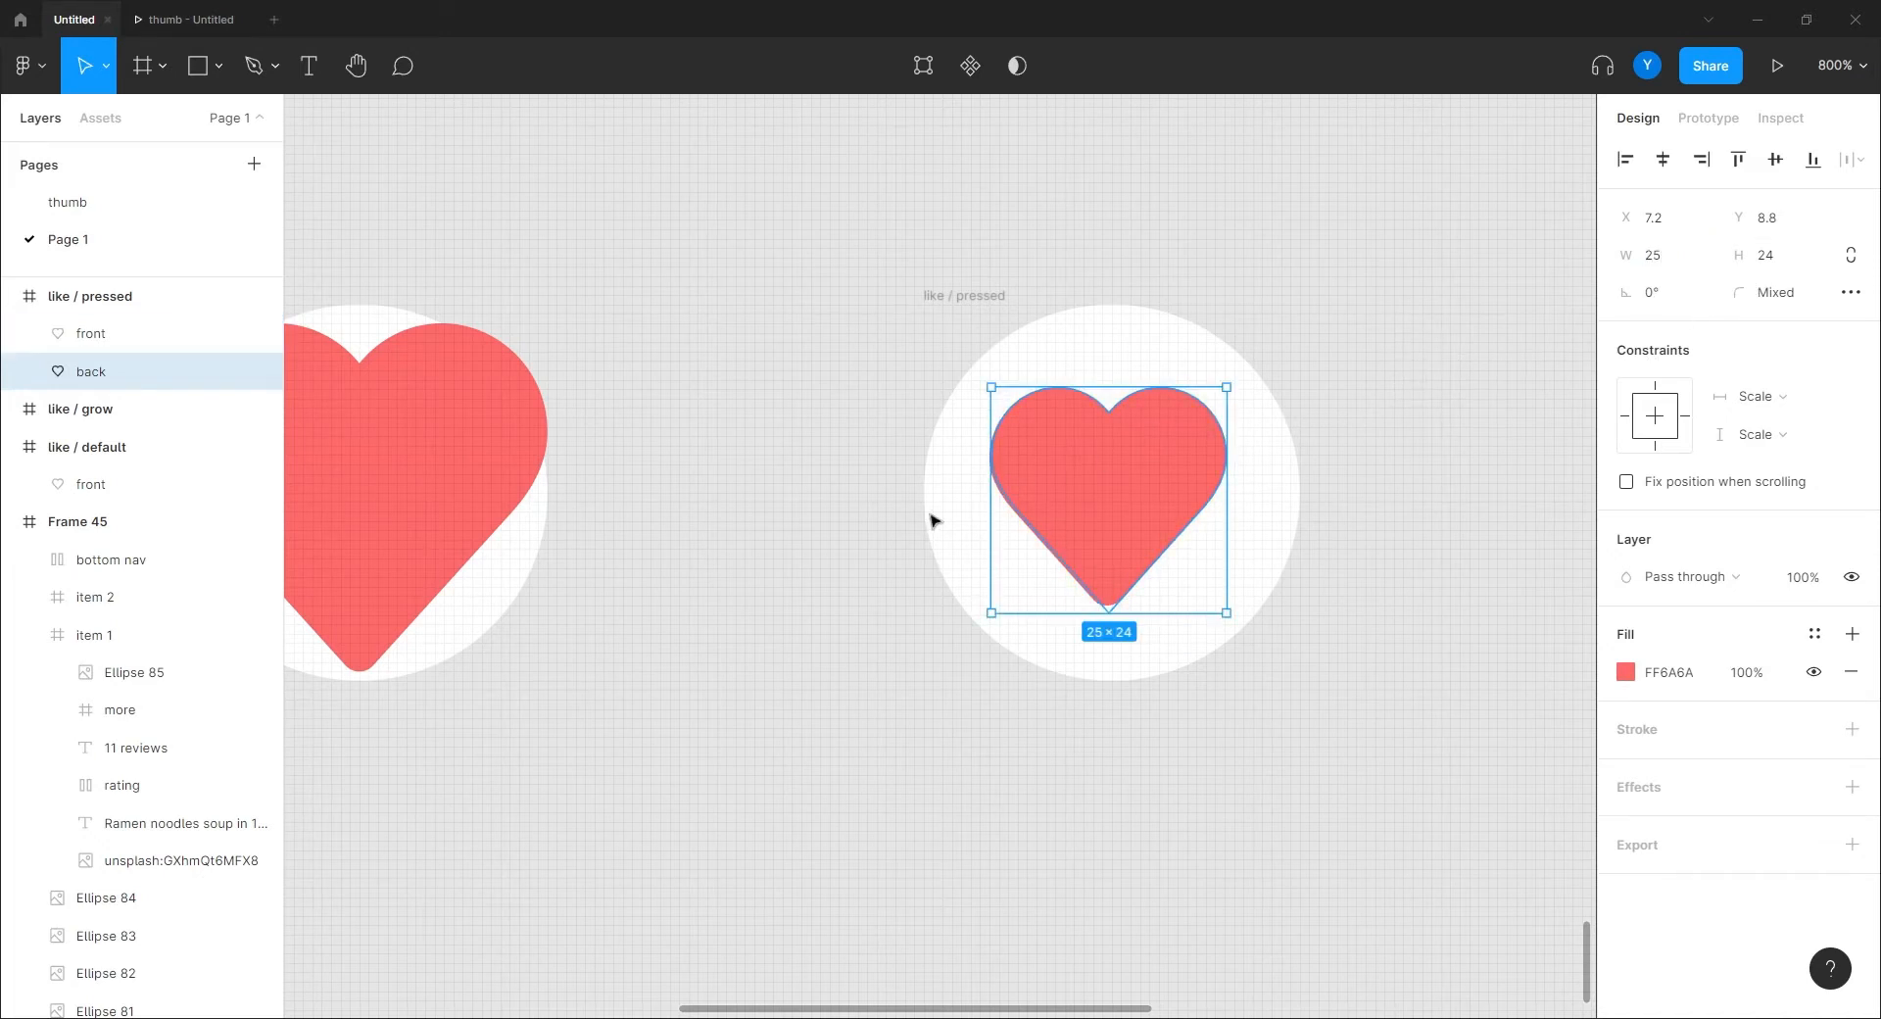
click(1574, 294)
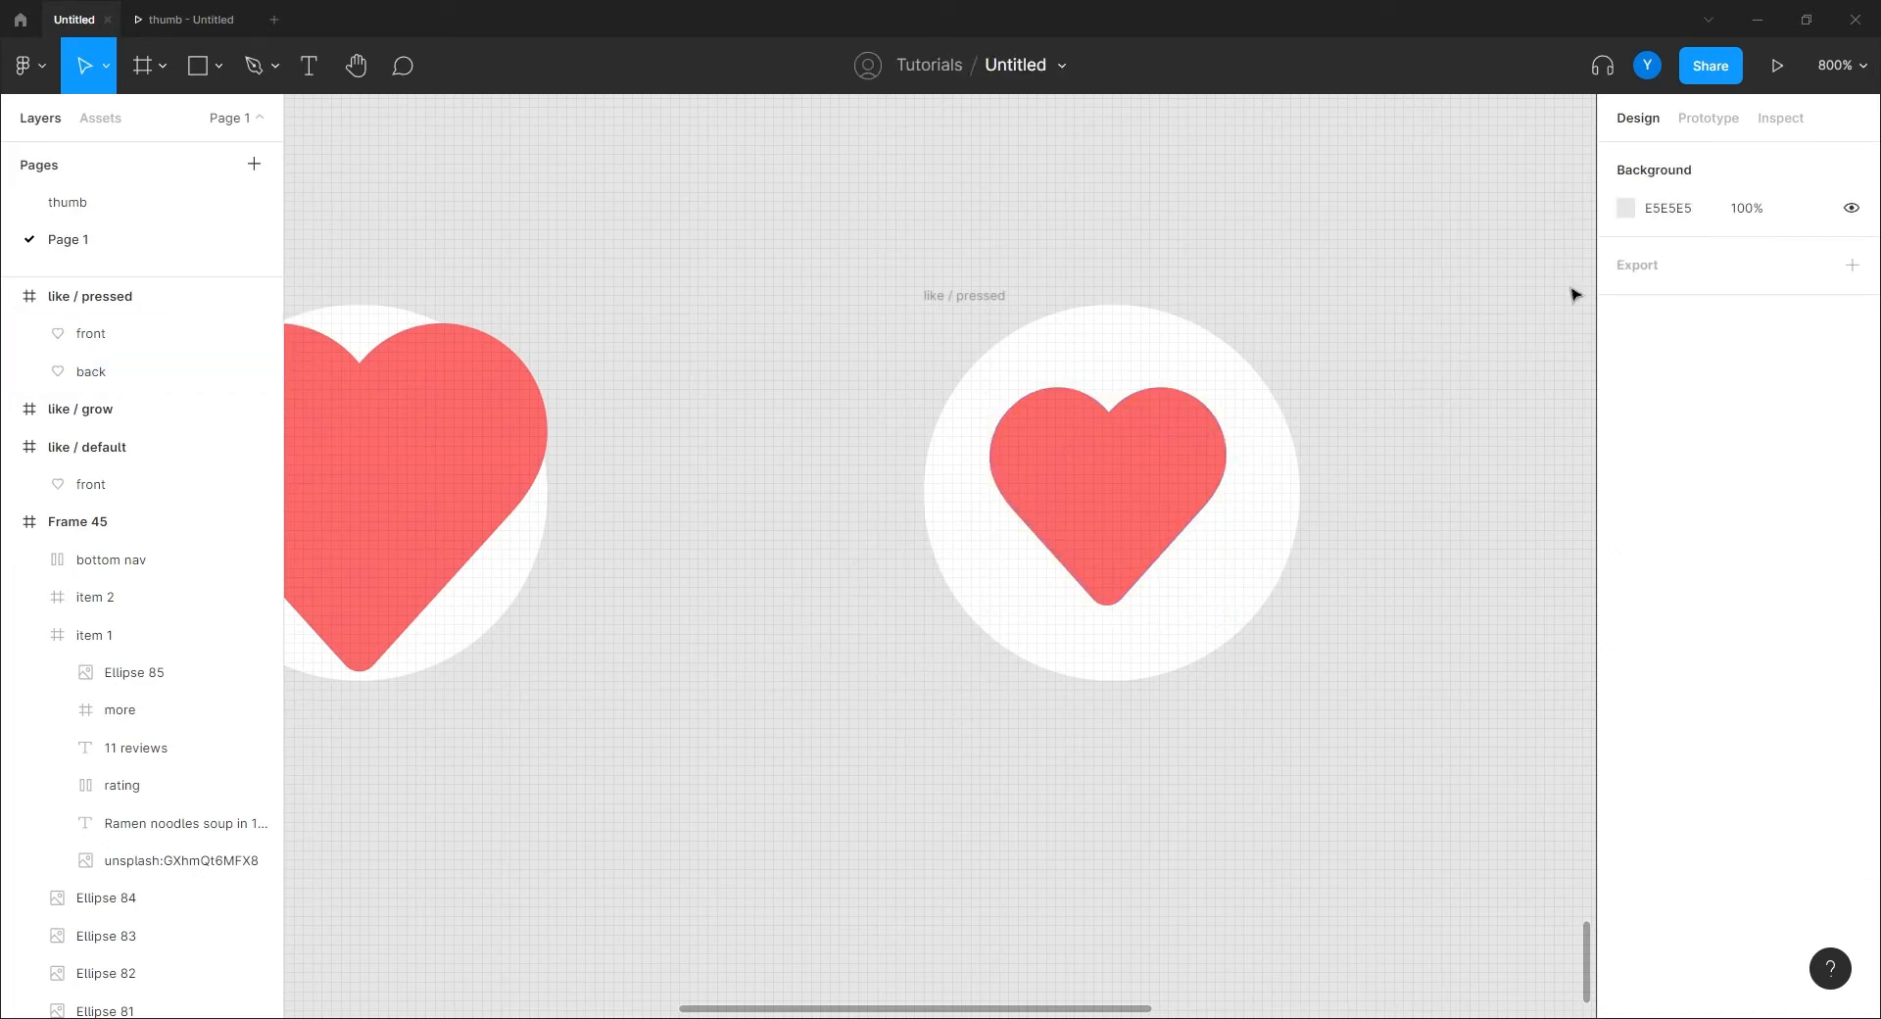
Centre the front and back hearts horizontally and vertically in like / pressed, and nudge both down to Y 9.
click(1104, 435)
click(1663, 158)
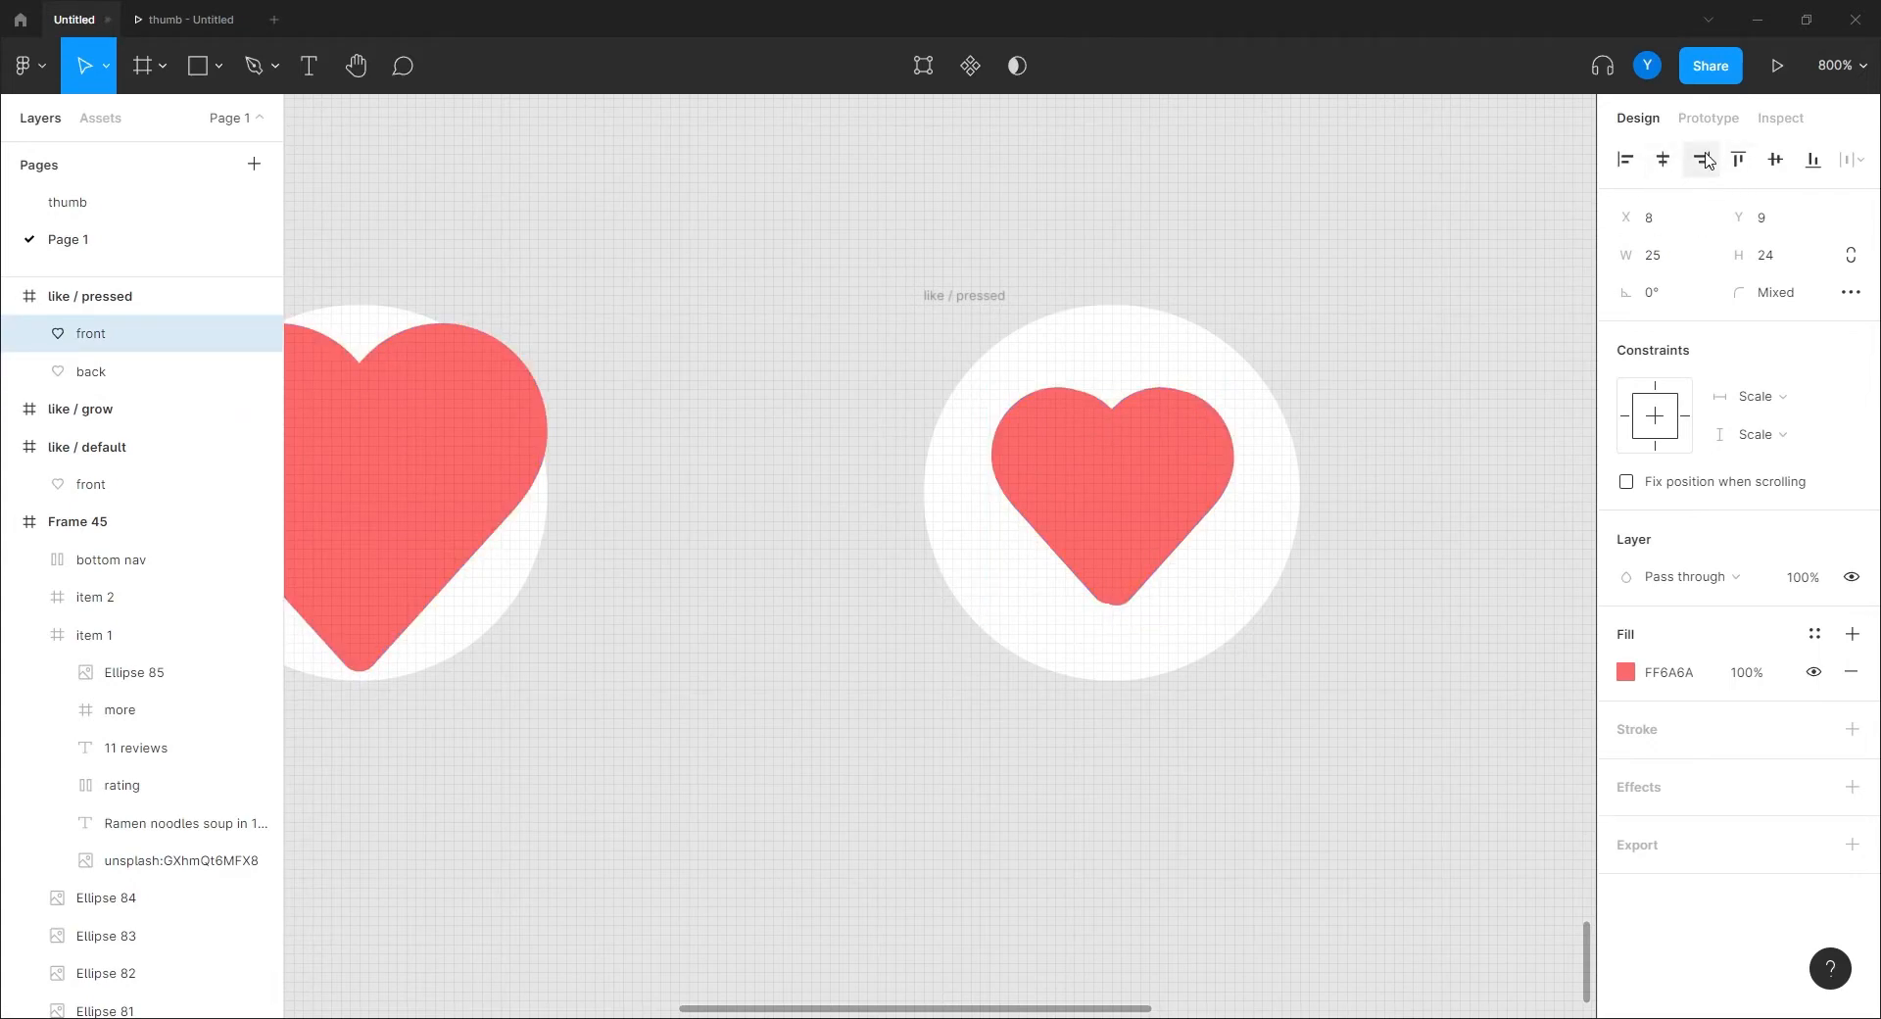
click(1775, 159)
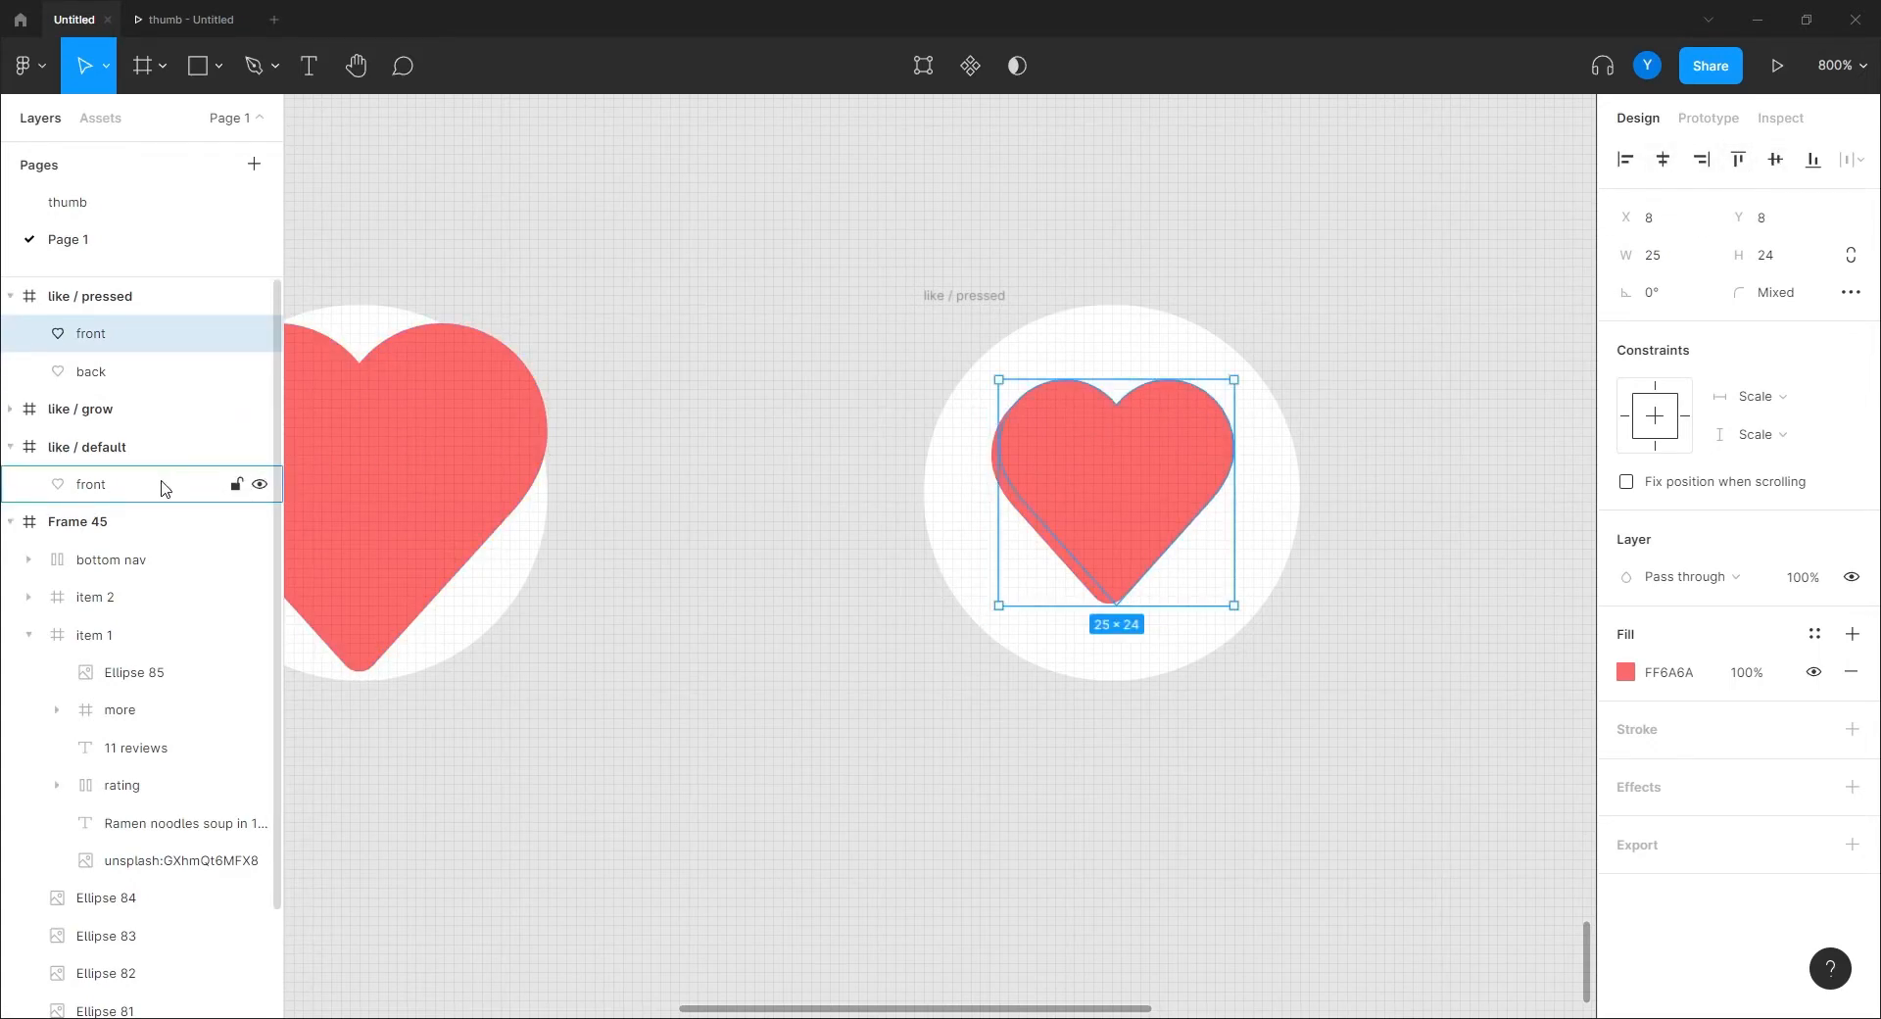
click(109, 375)
click(1662, 159)
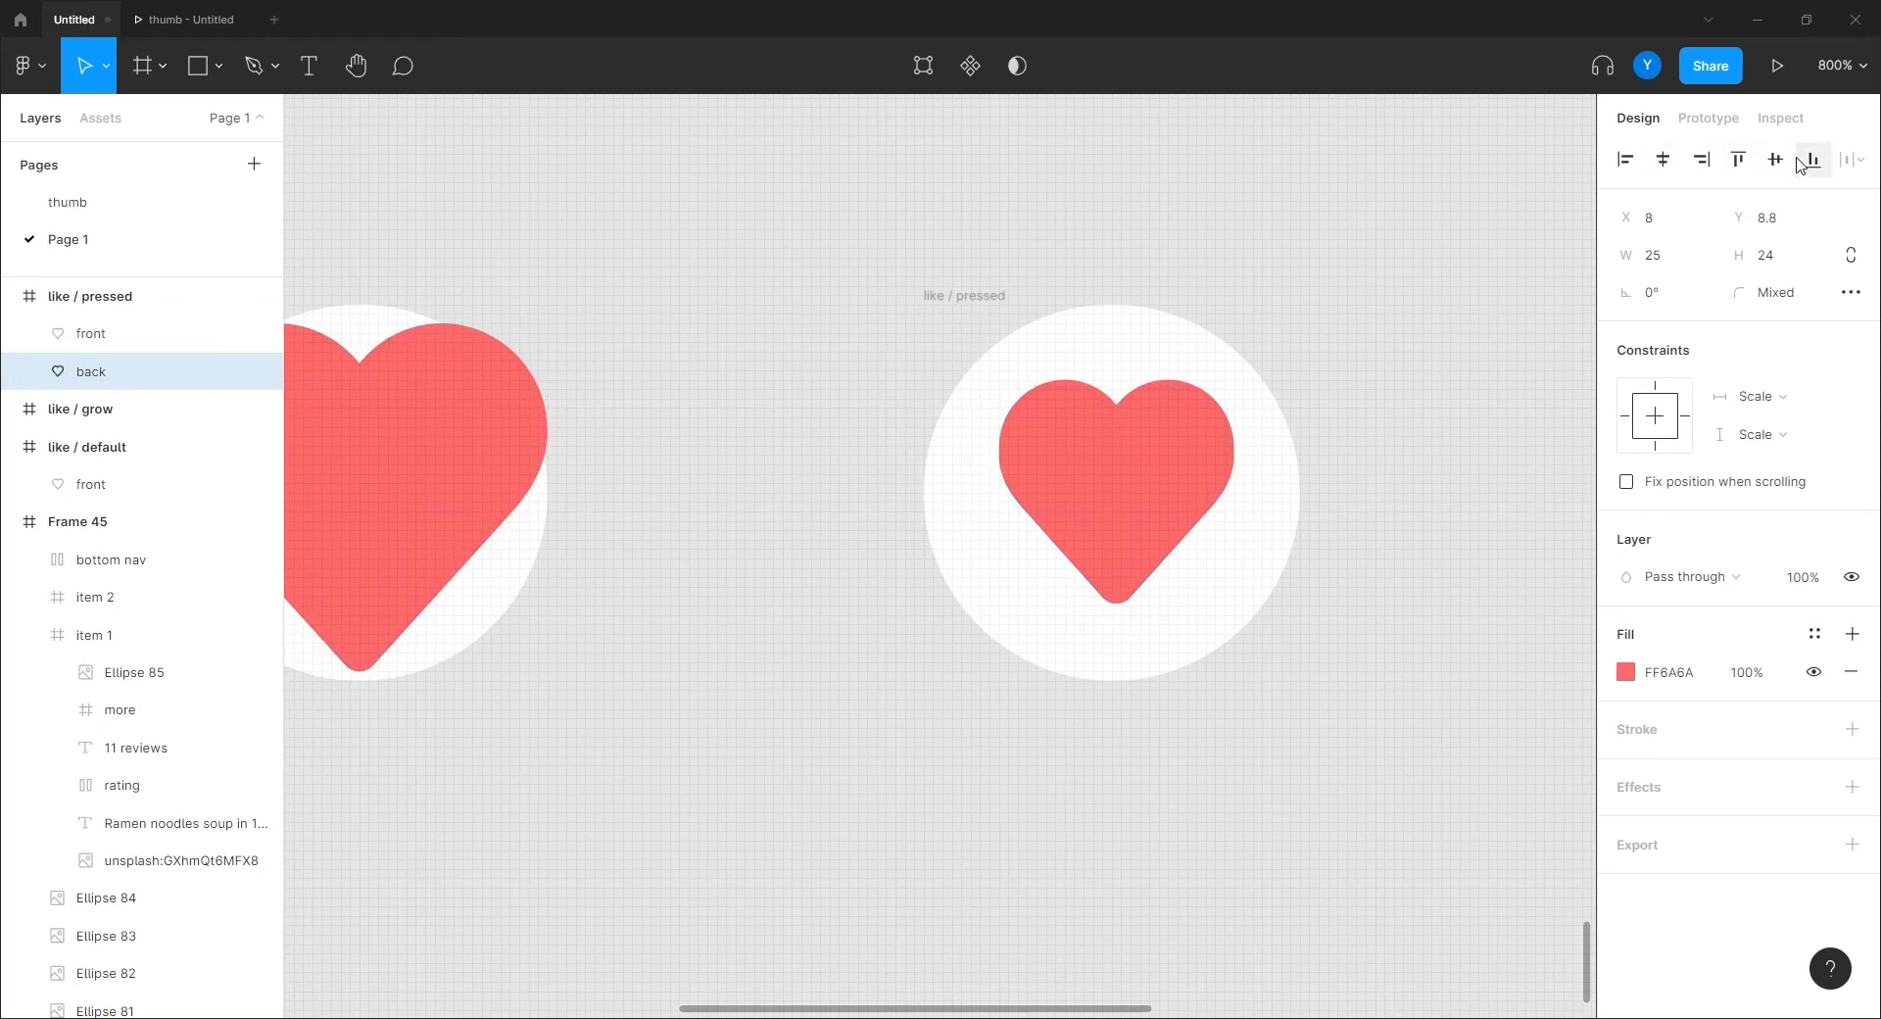
click(1773, 167)
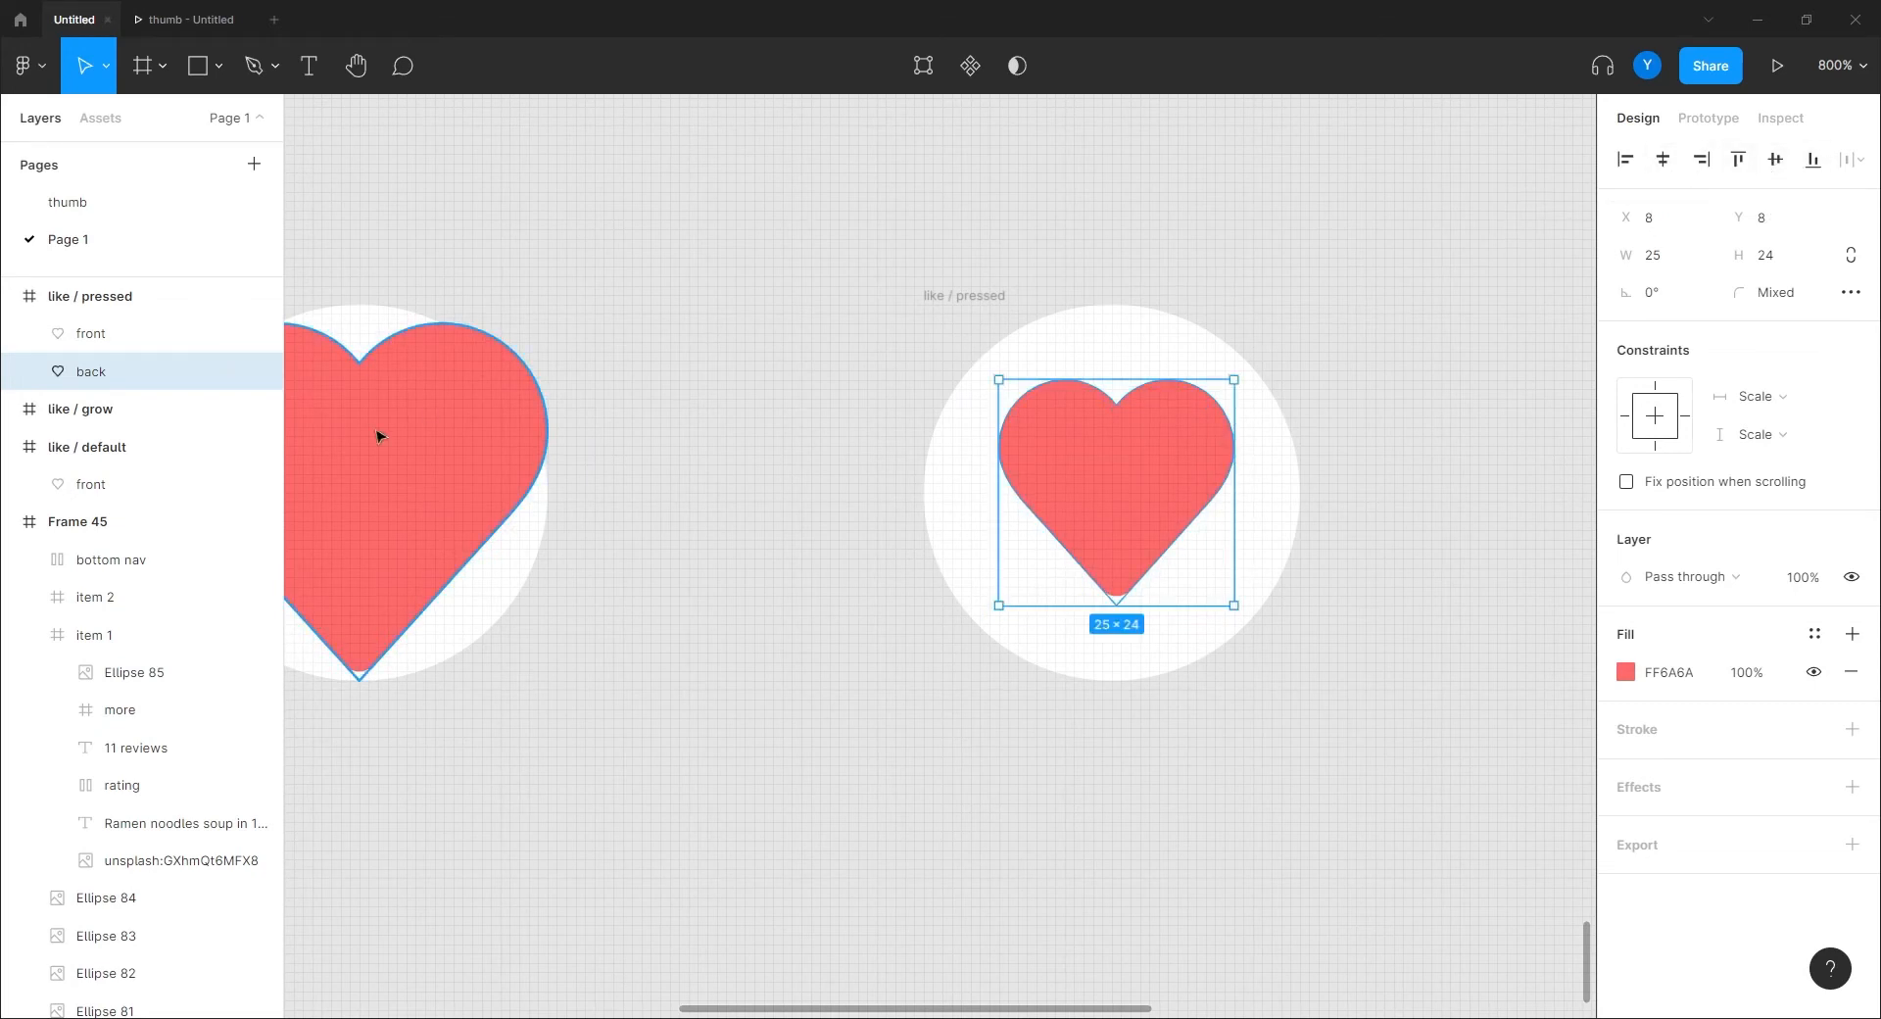
shift+click(171, 338)
key(Down)
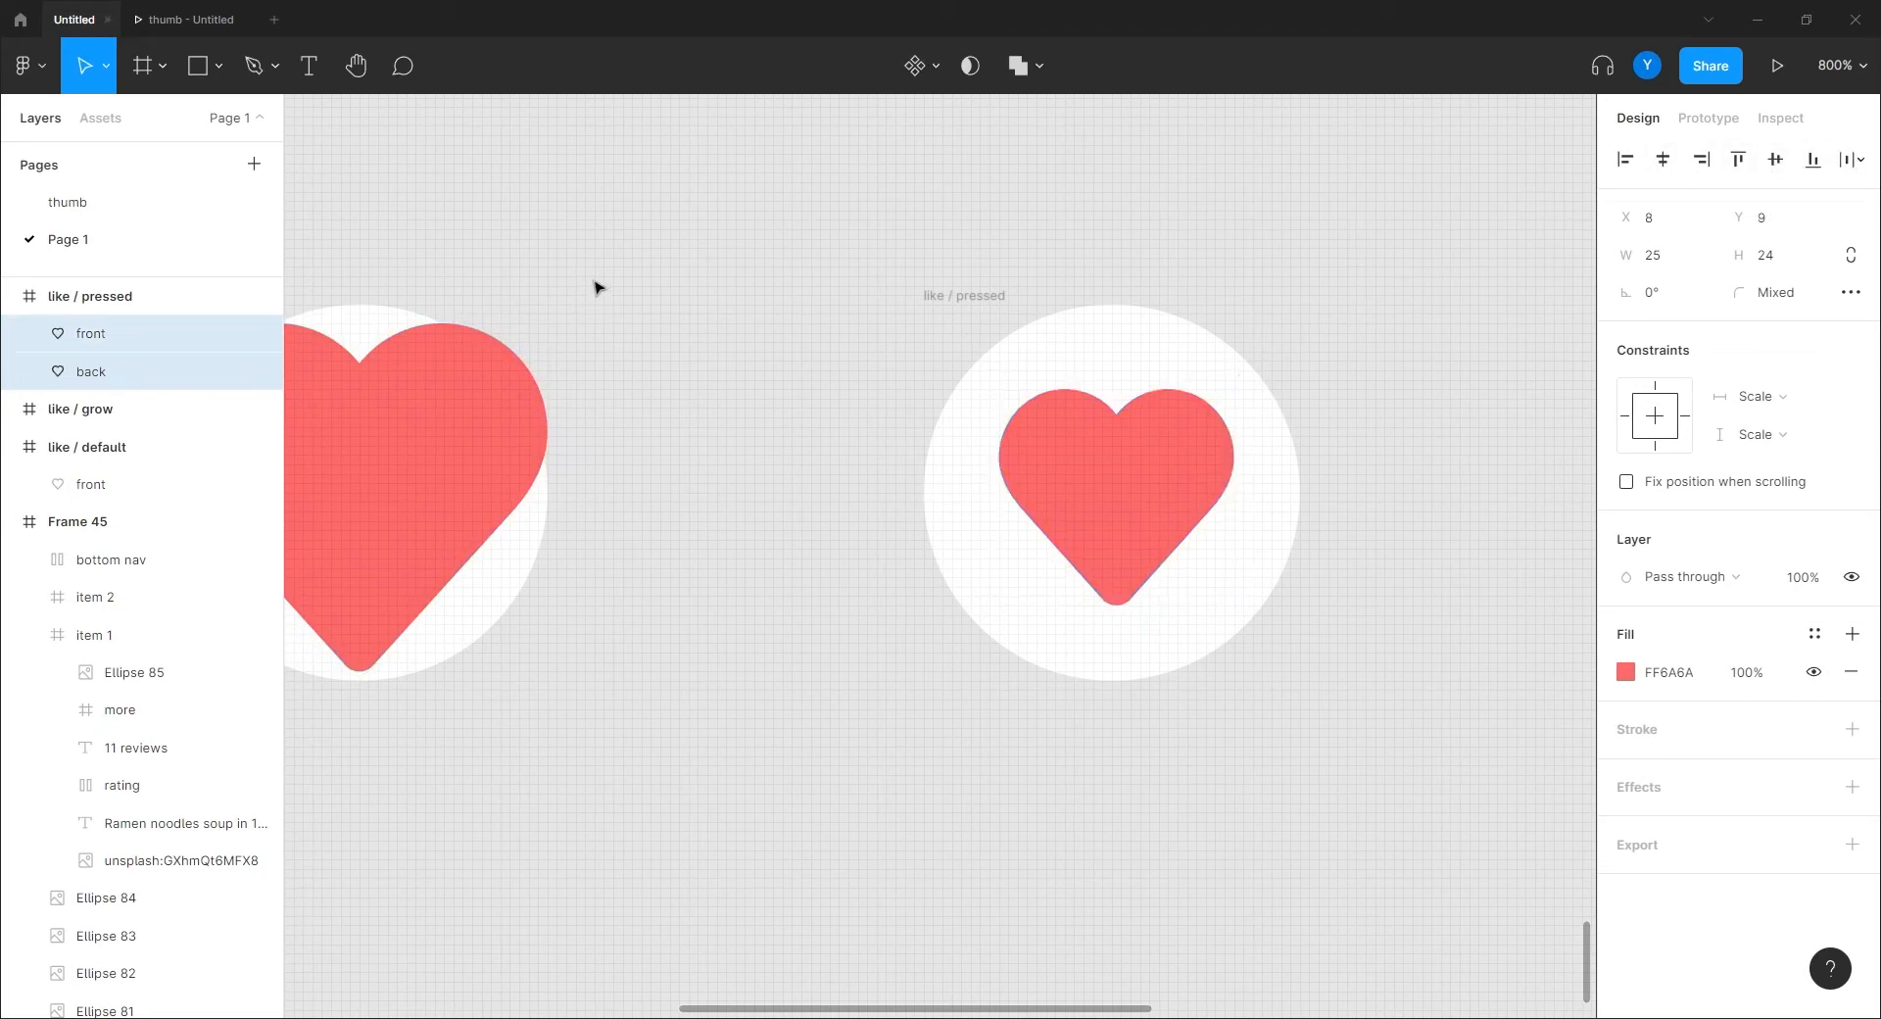
Set the back heart in like / grow to a width of 25, centre it in both directions, and nudge it down by 1.
drag(580, 657, 1208, 596)
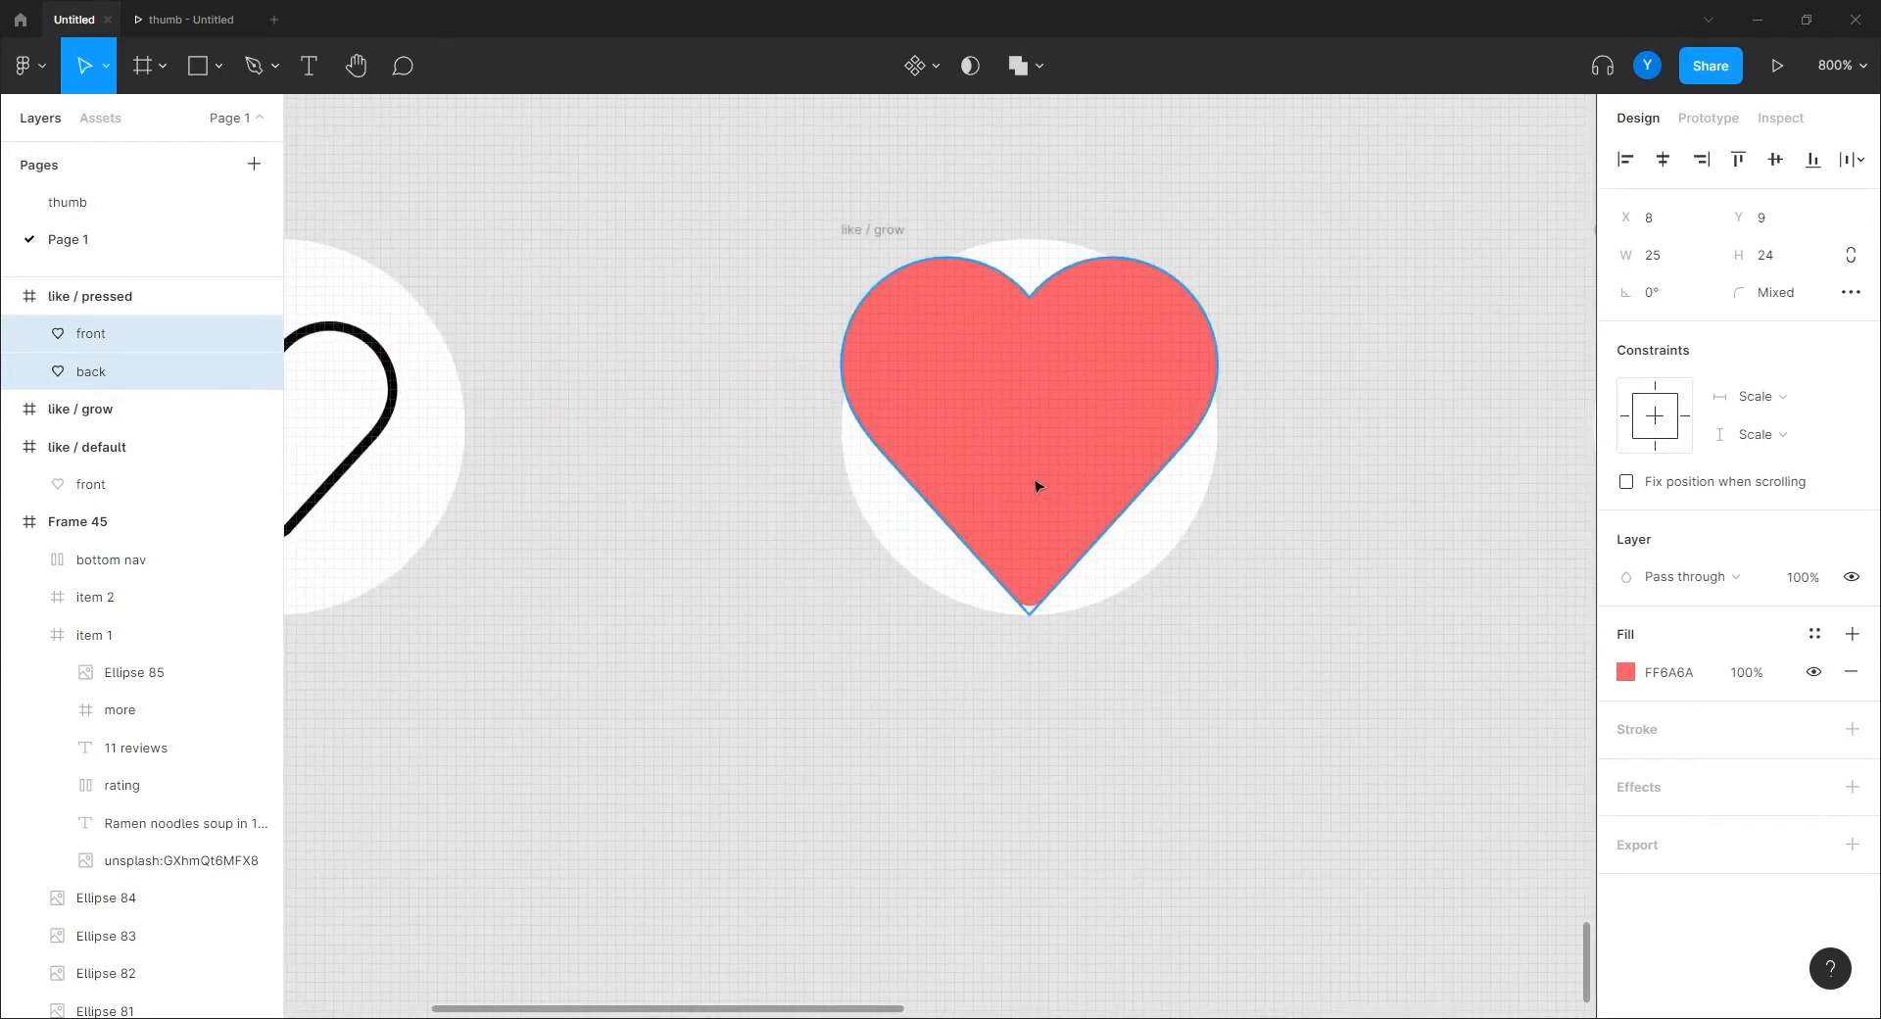
click(997, 421)
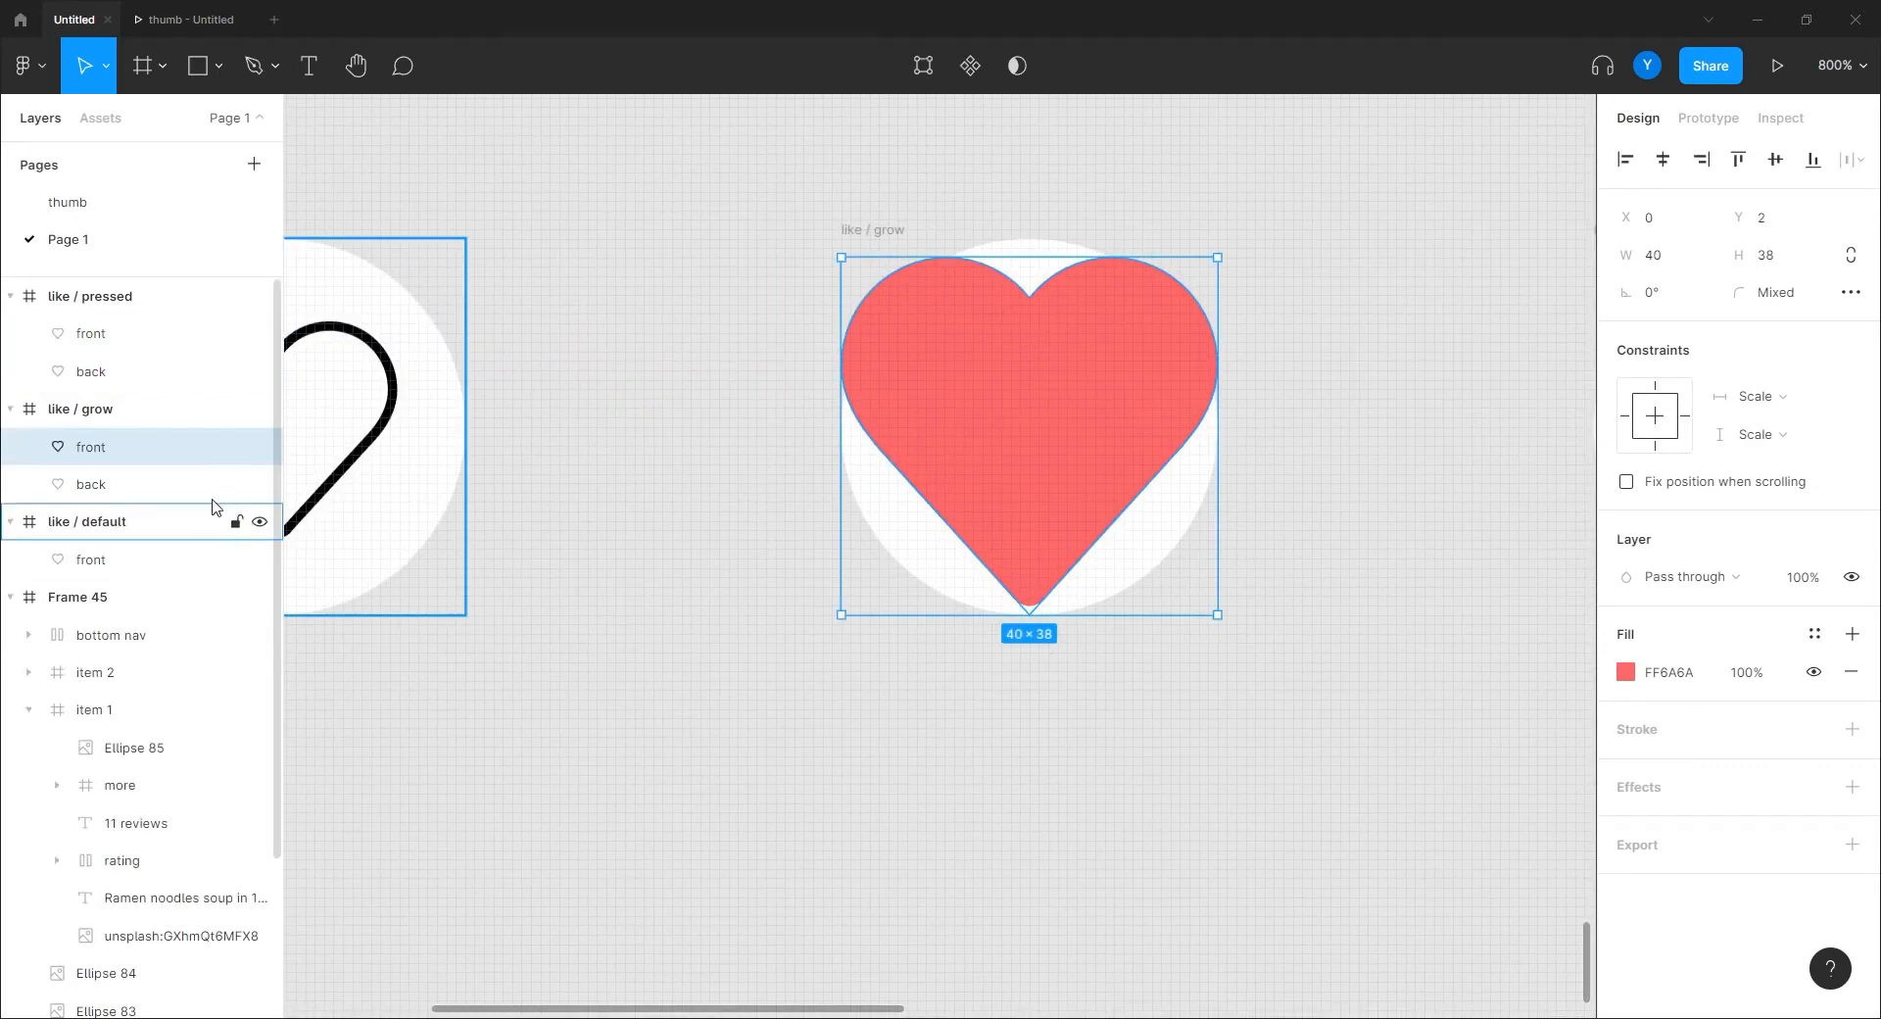
click(114, 485)
click(1675, 262)
text(25)
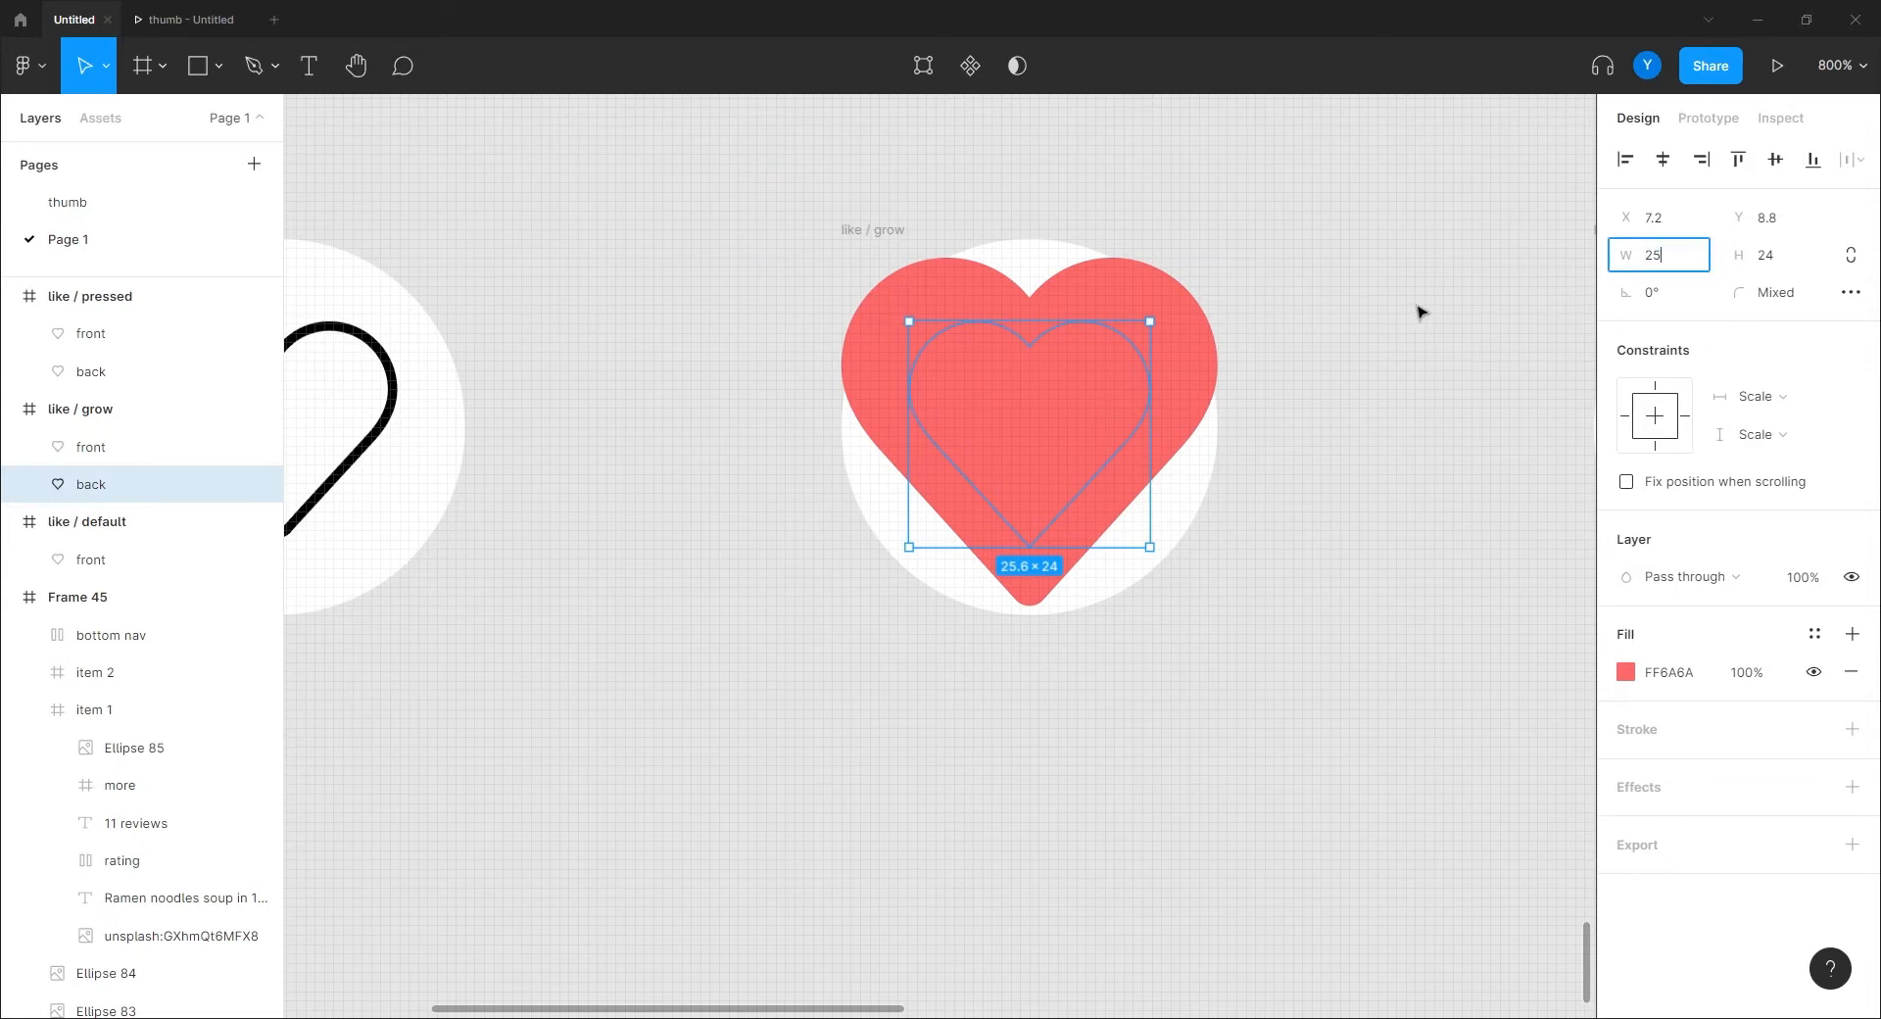
key(Return)
click(1662, 158)
click(1775, 159)
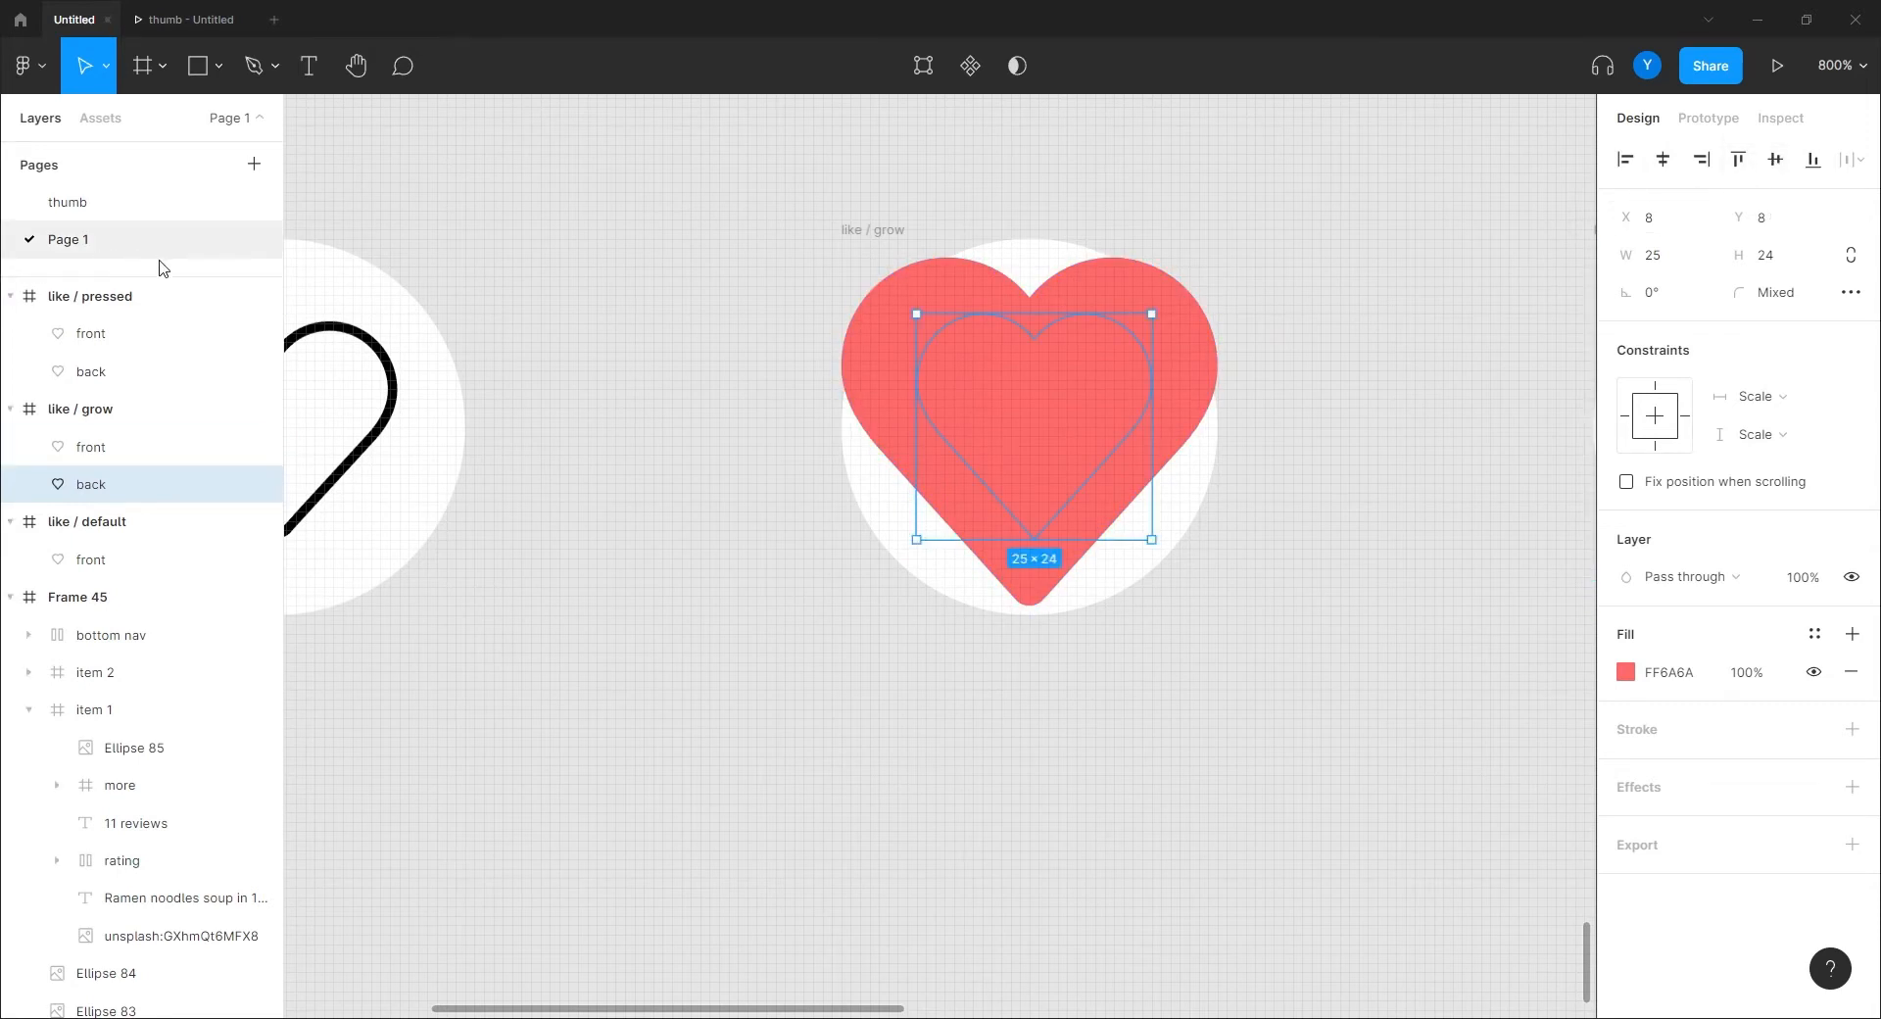
key(Down)
Set the heart in like / default to a width of 25, centre it in both directions, and nudge it down by 1.
drag(607, 341, 821, 369)
click(569, 413)
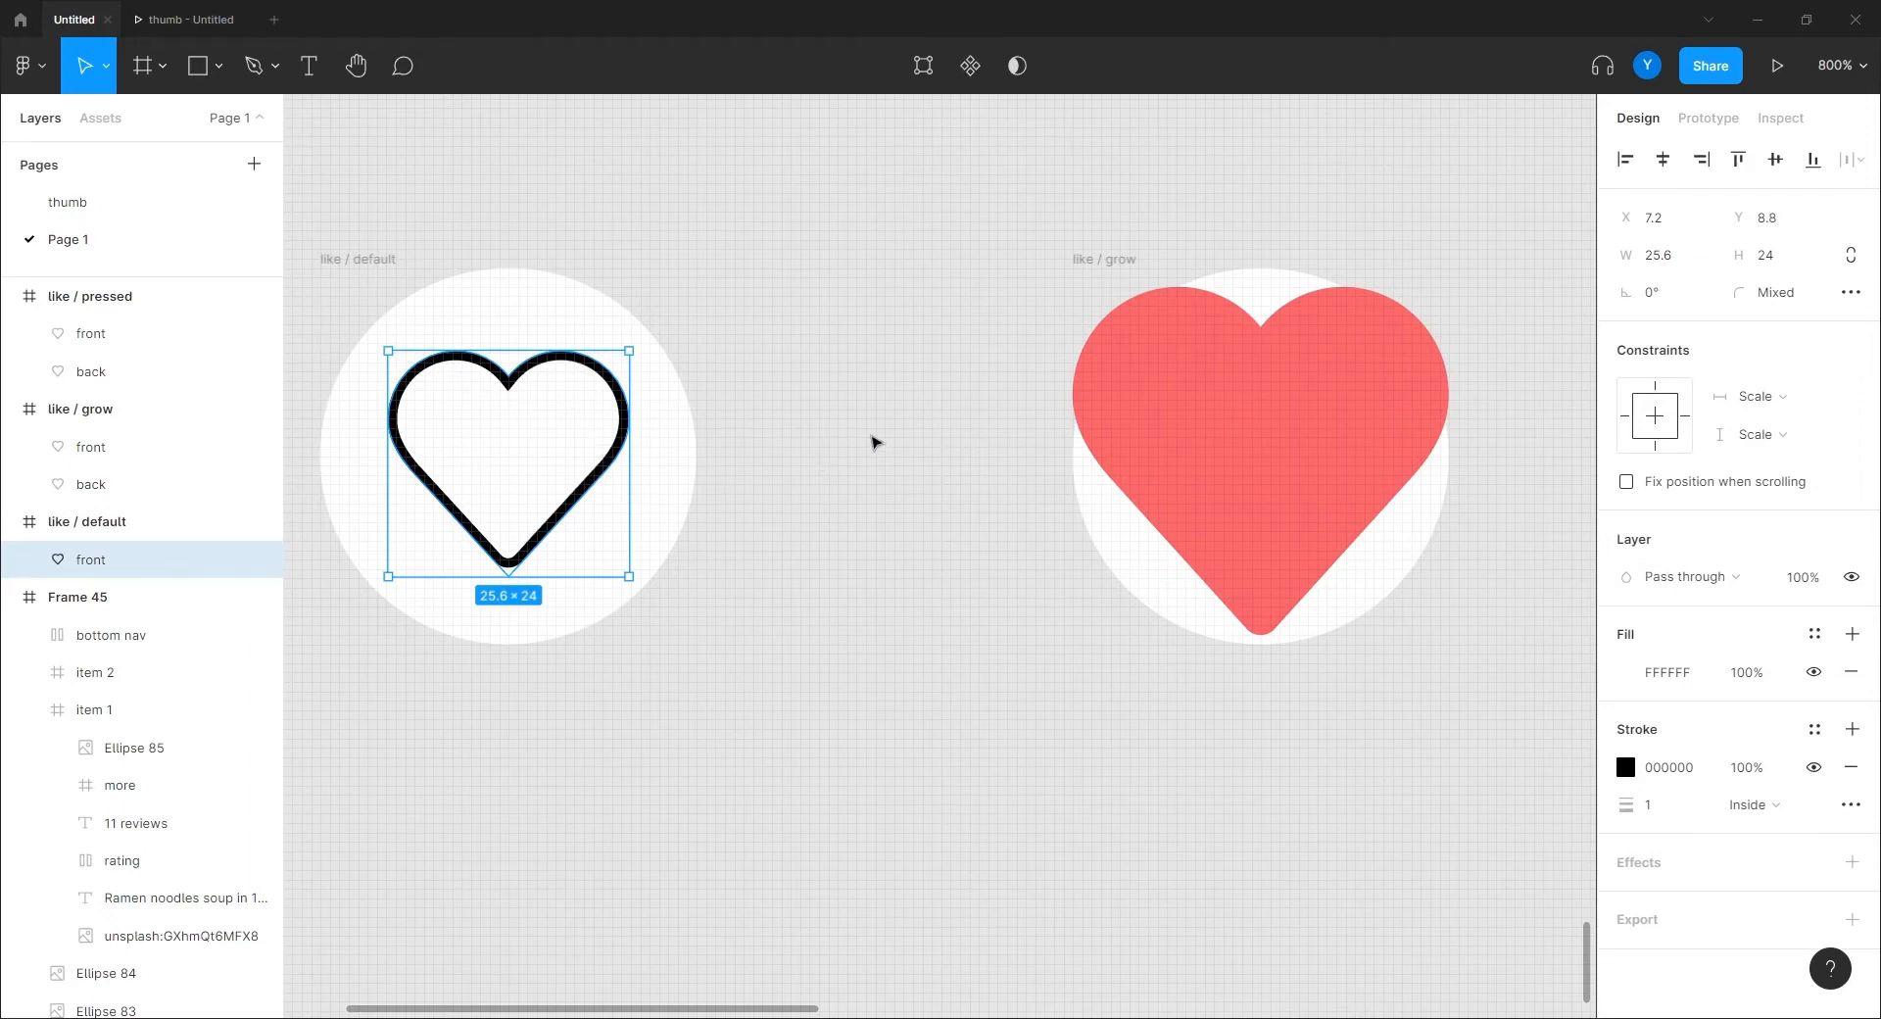
click(1661, 254)
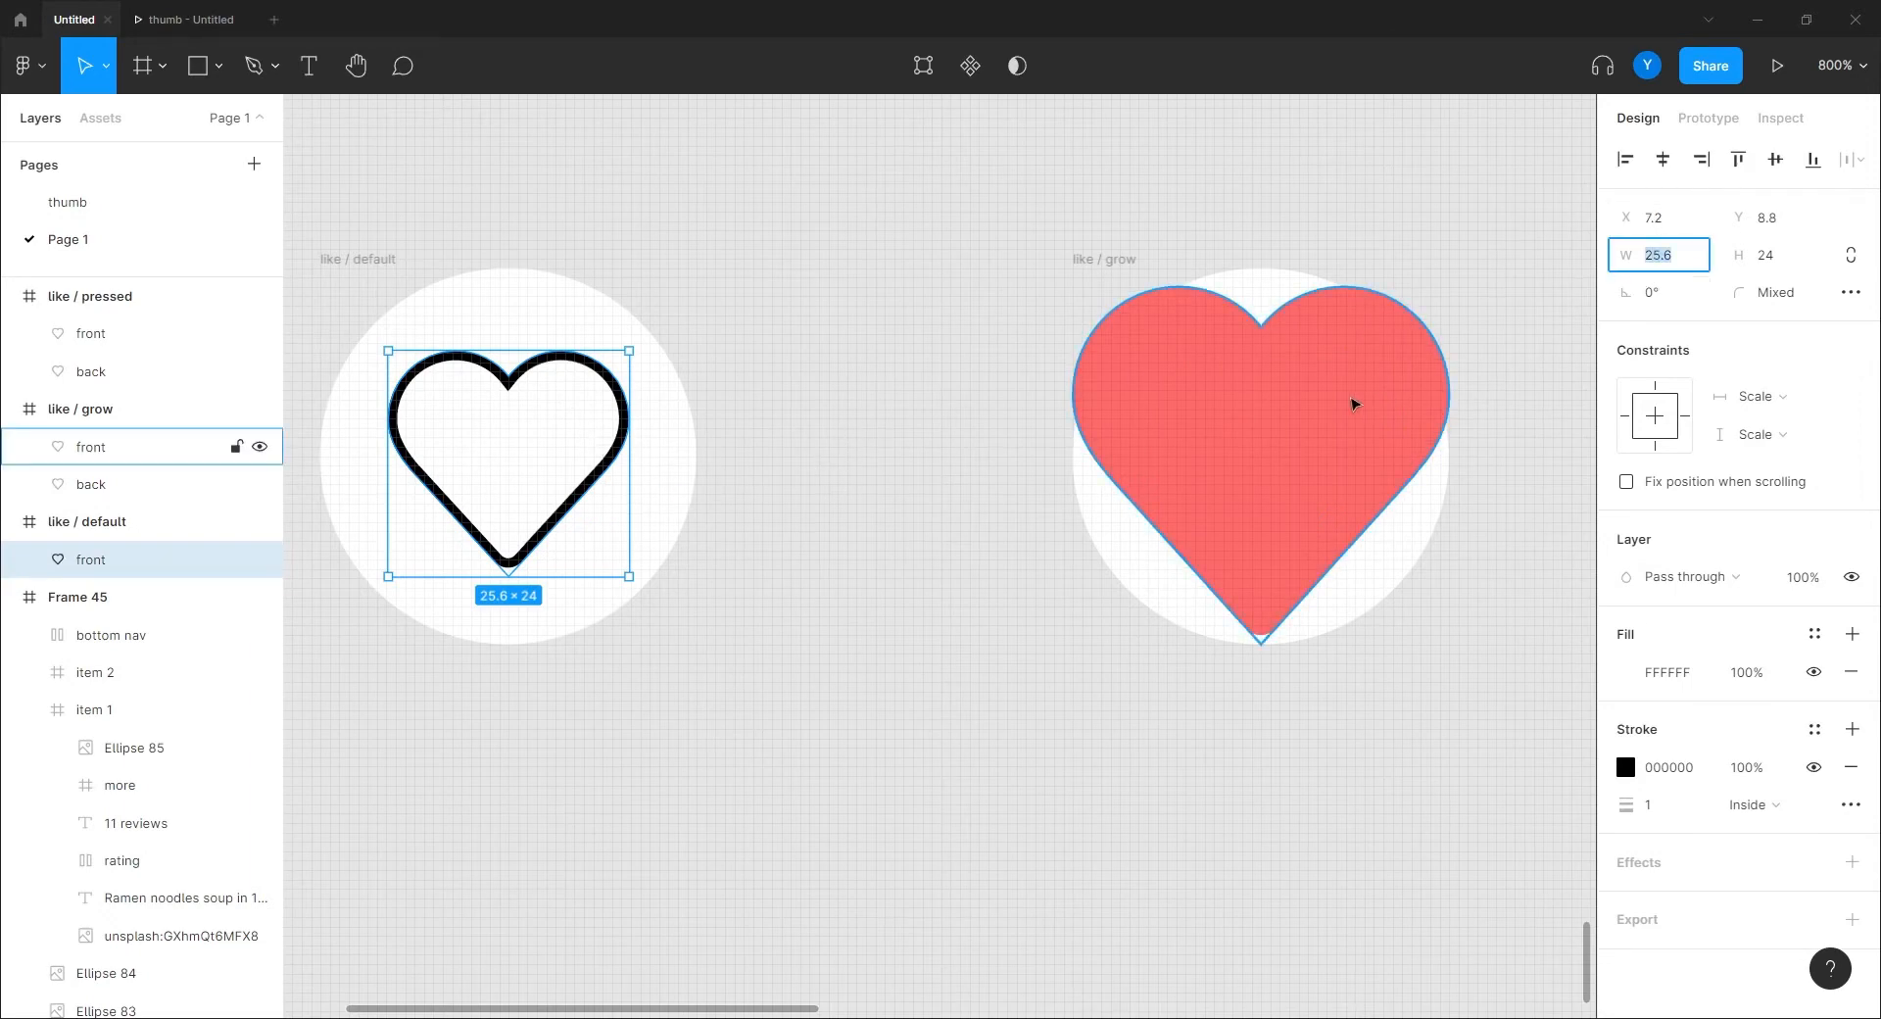
text(25)
key(Return)
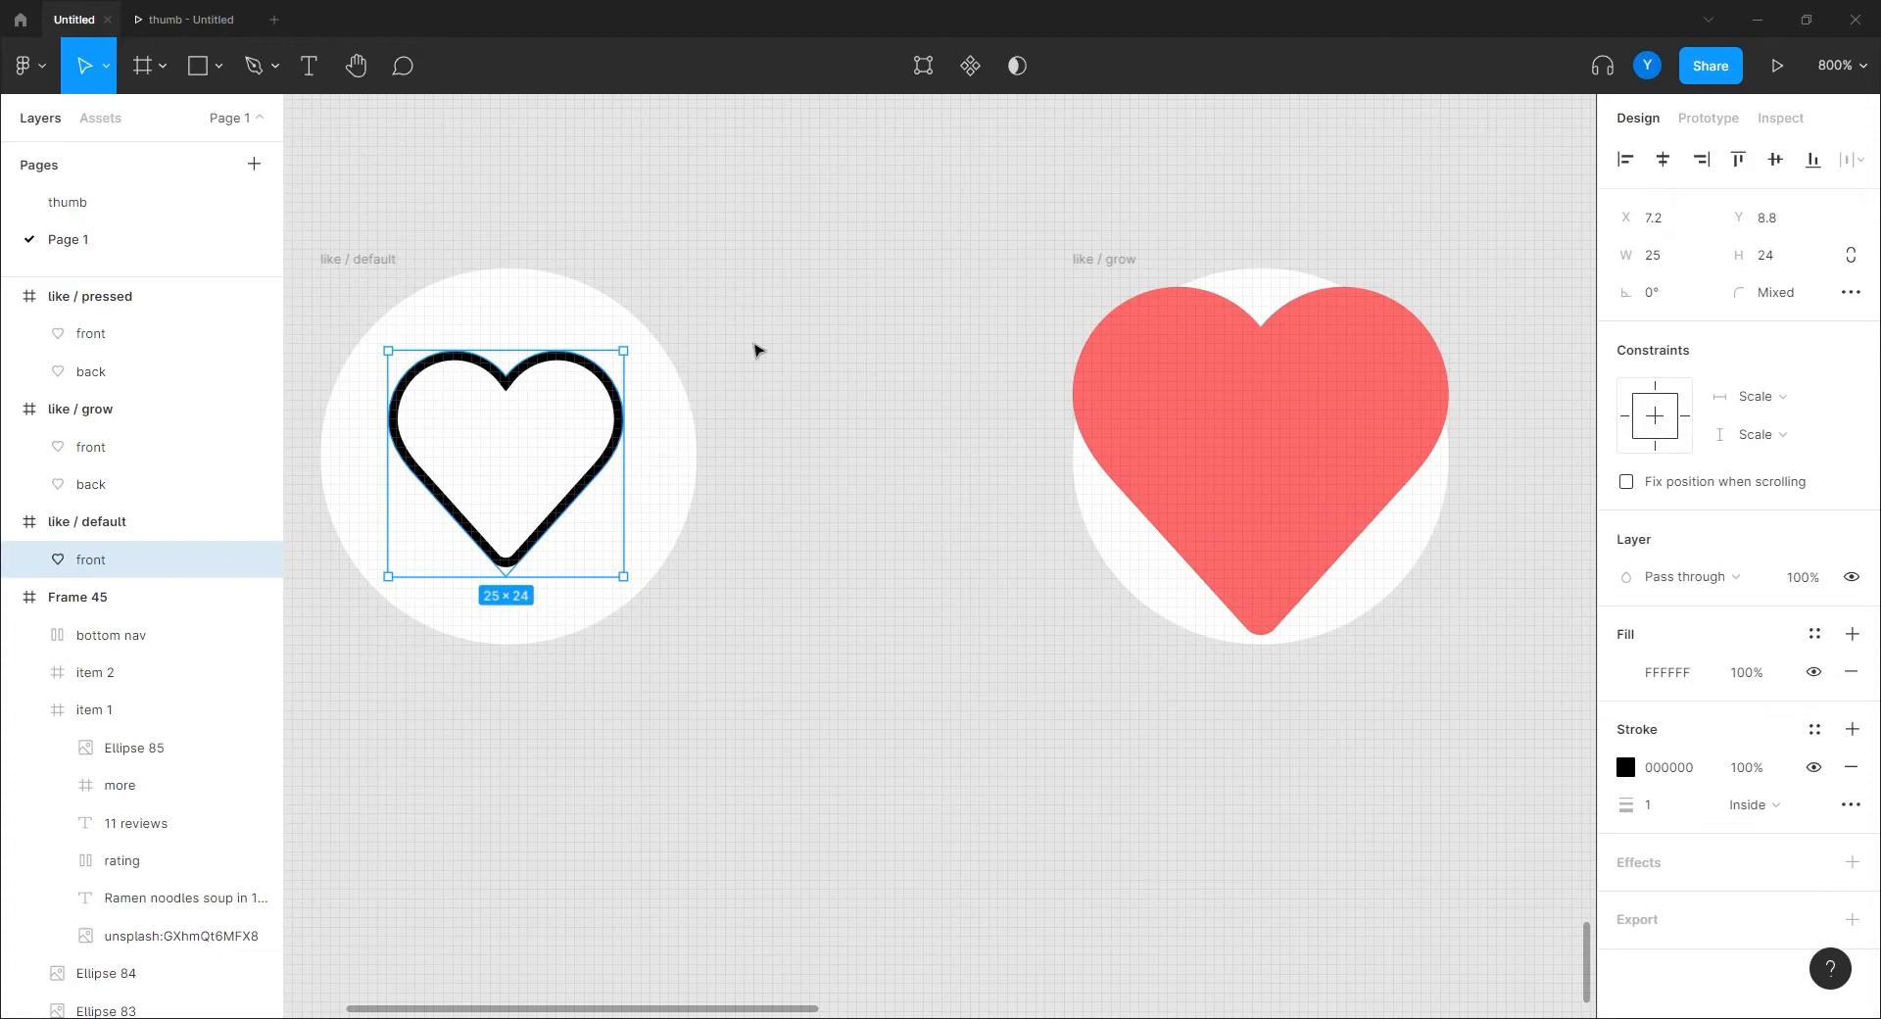
click(1662, 159)
click(1774, 159)
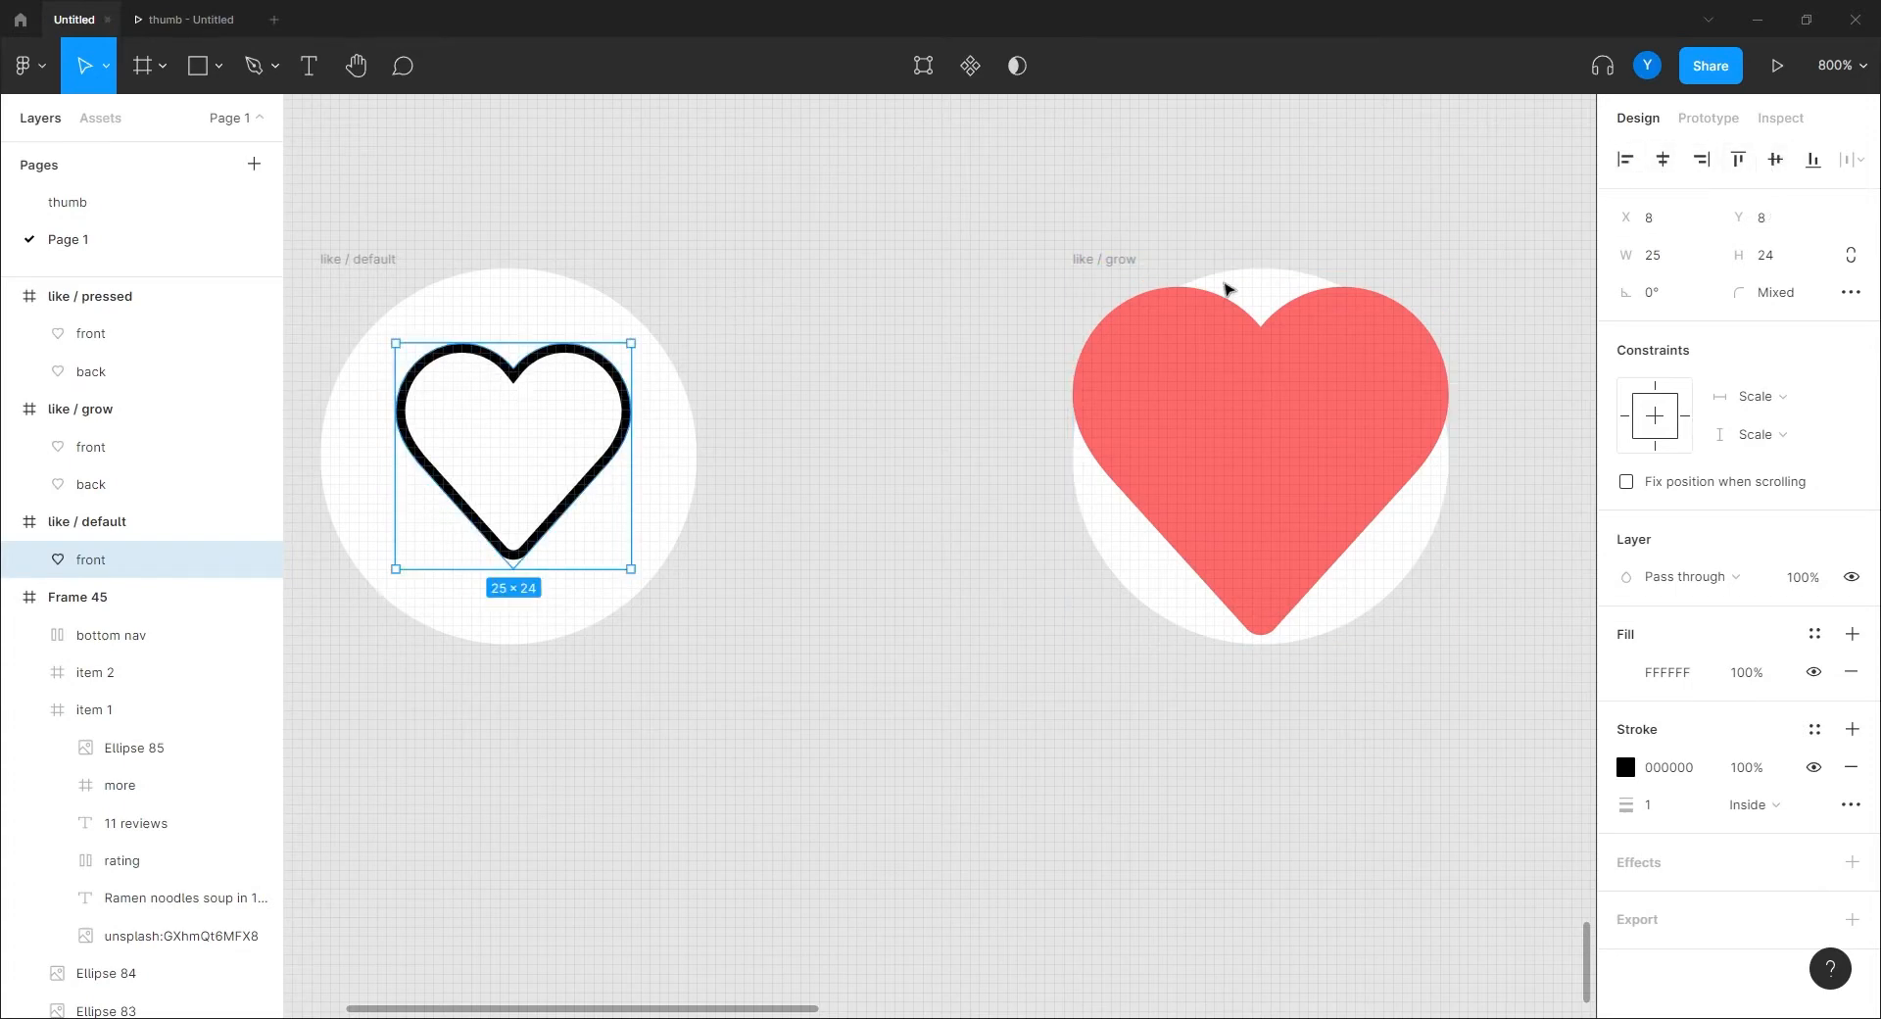
click(720, 336)
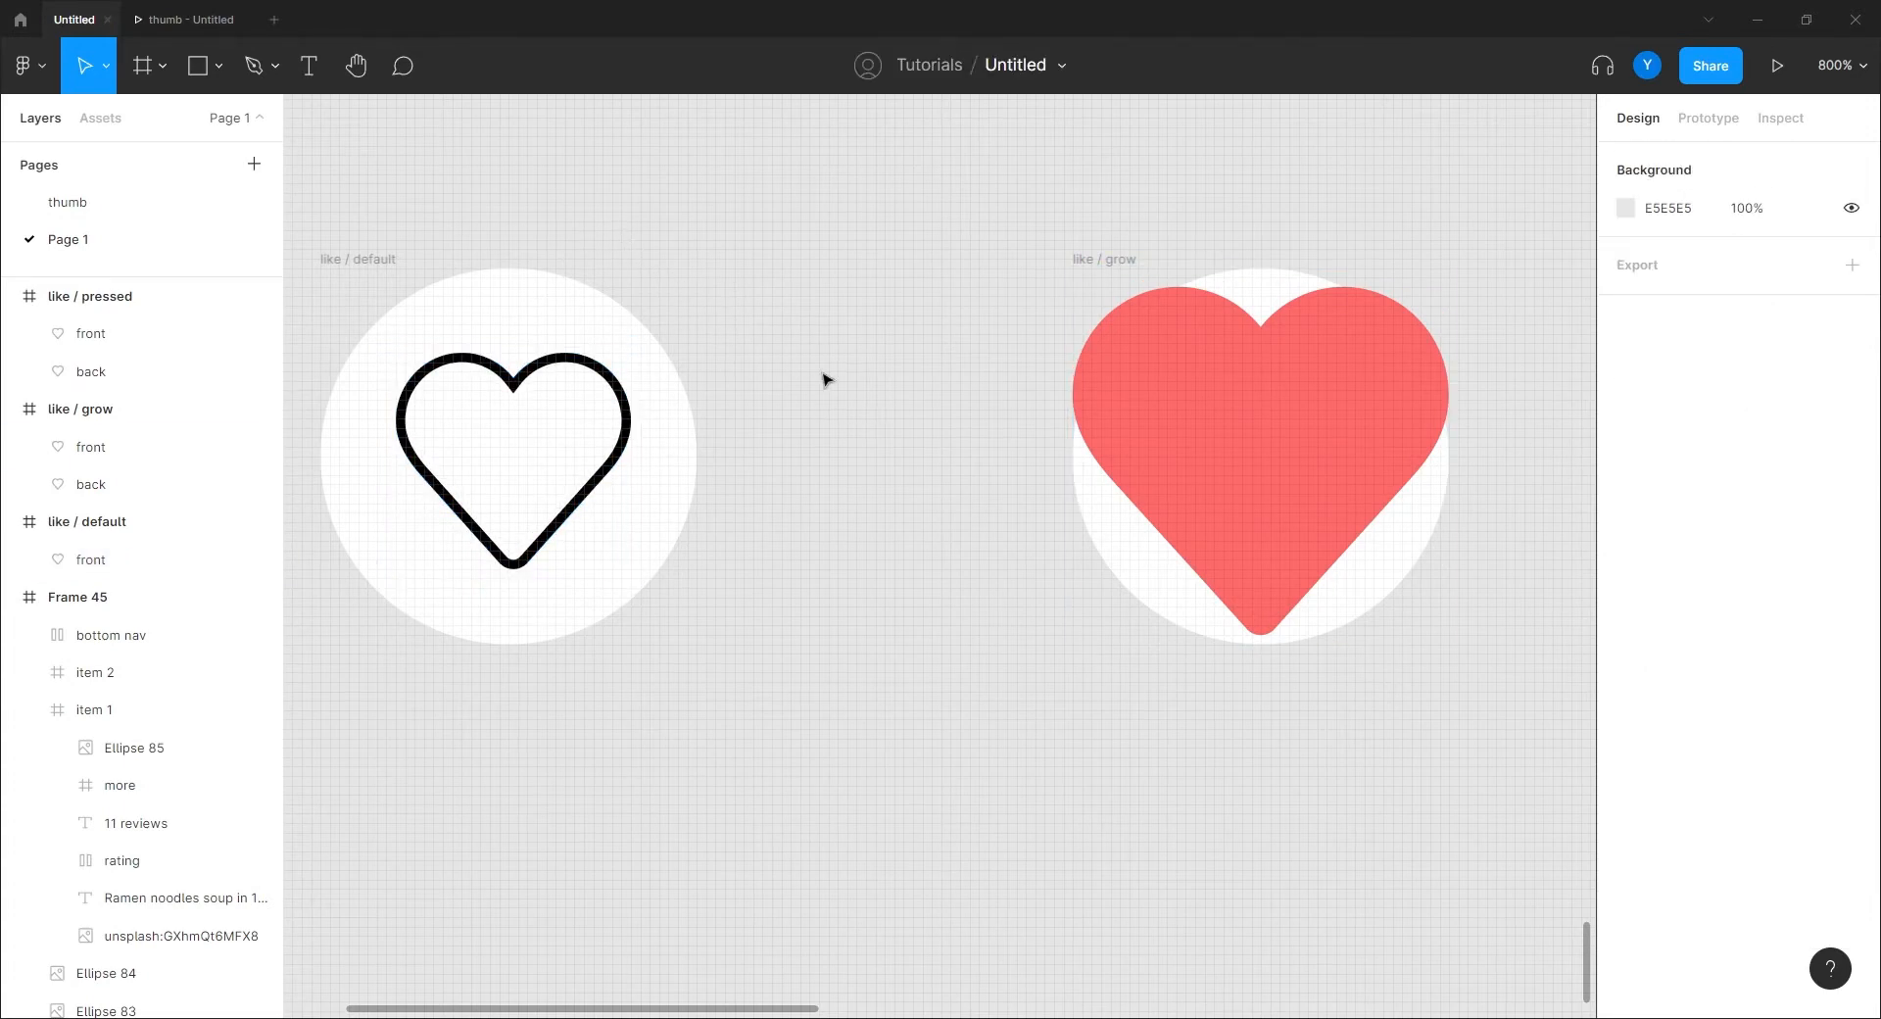
Duplicate the like / pressed frame and rename the copy like / fade.
key(ctrl+minus)
key(ctrl+minus)
drag(1021, 597, 1056, 729)
key(ctrl+plus)
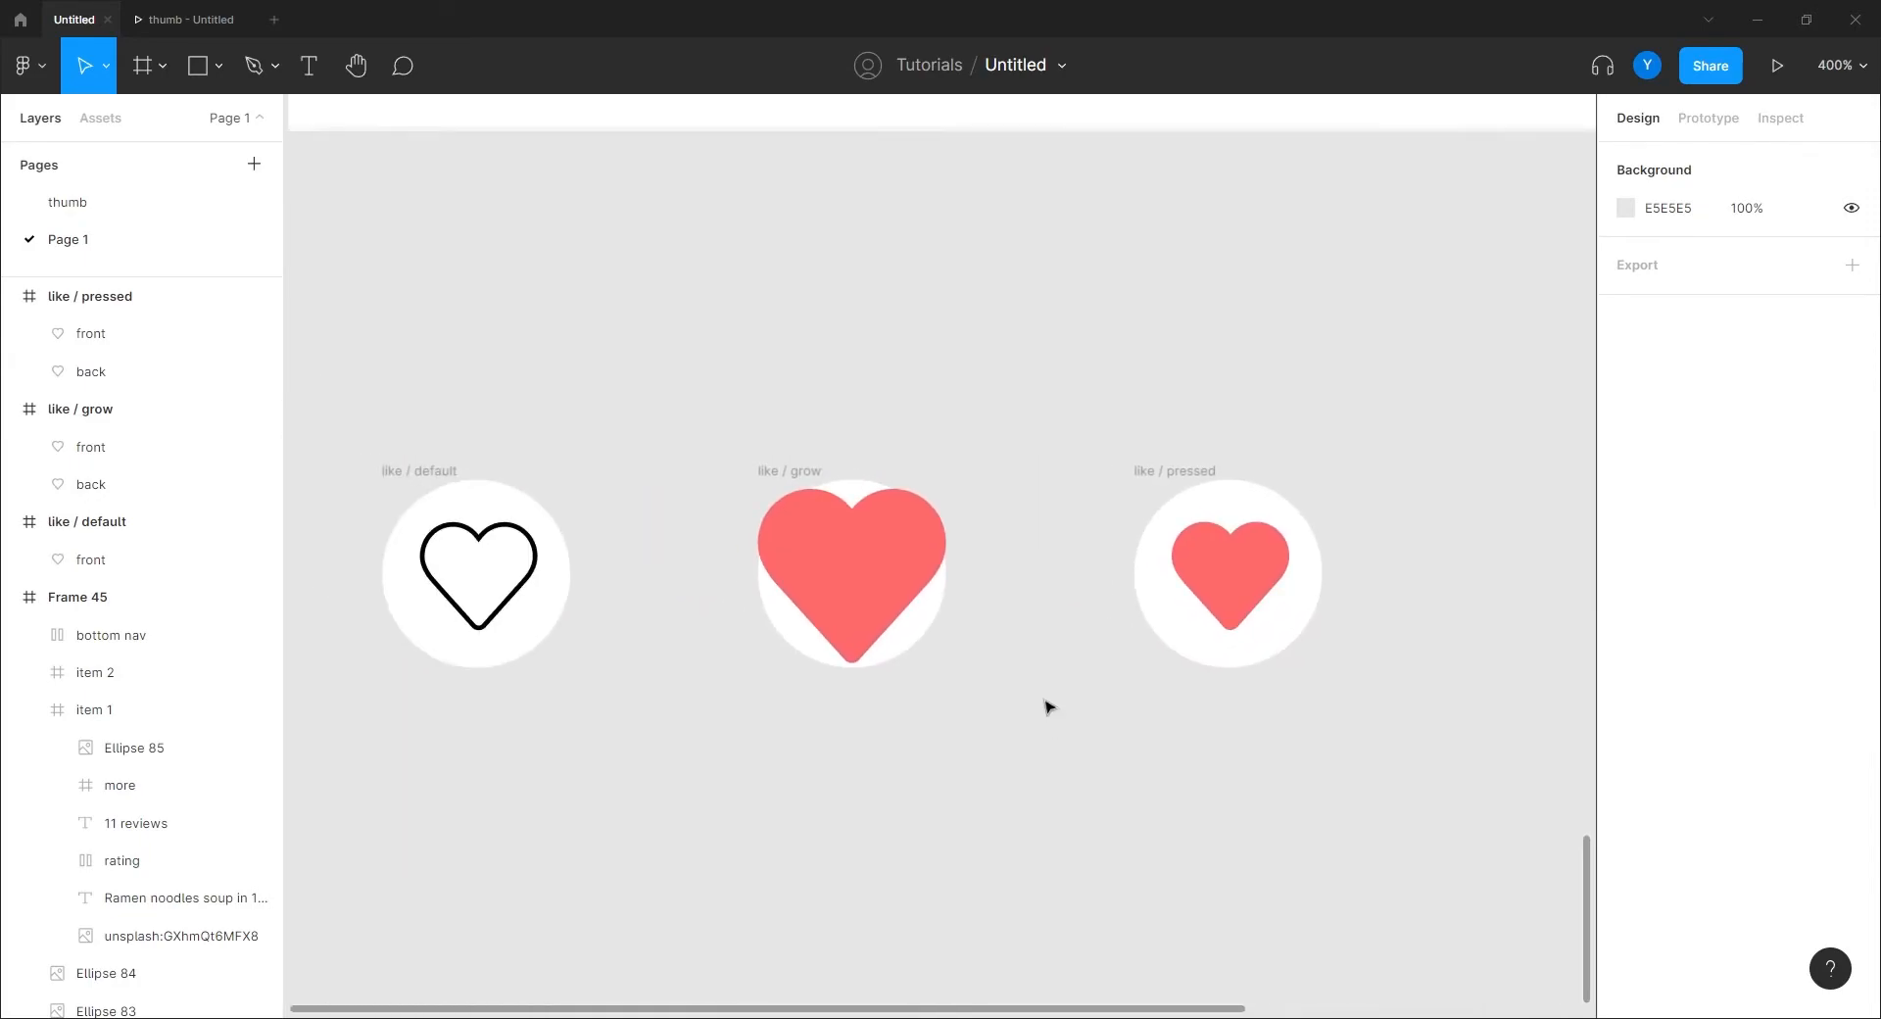
click(1176, 473)
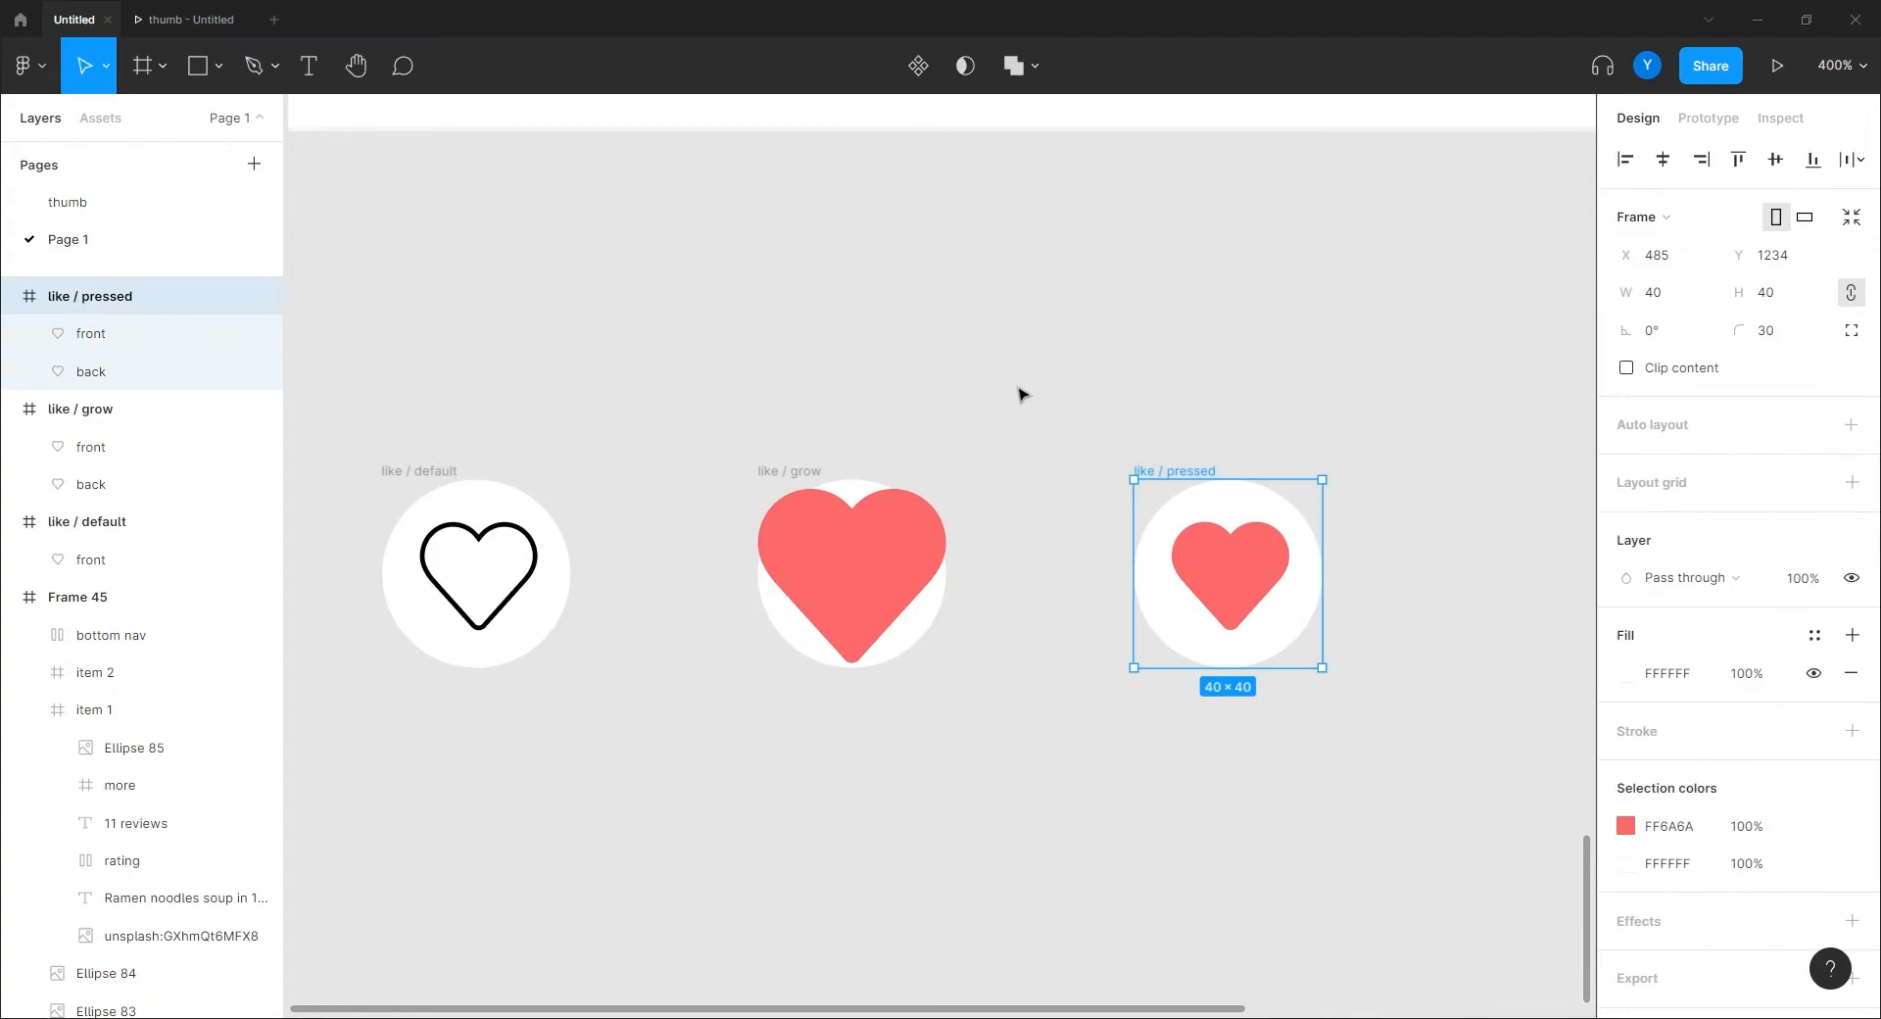
key(ctrl+d)
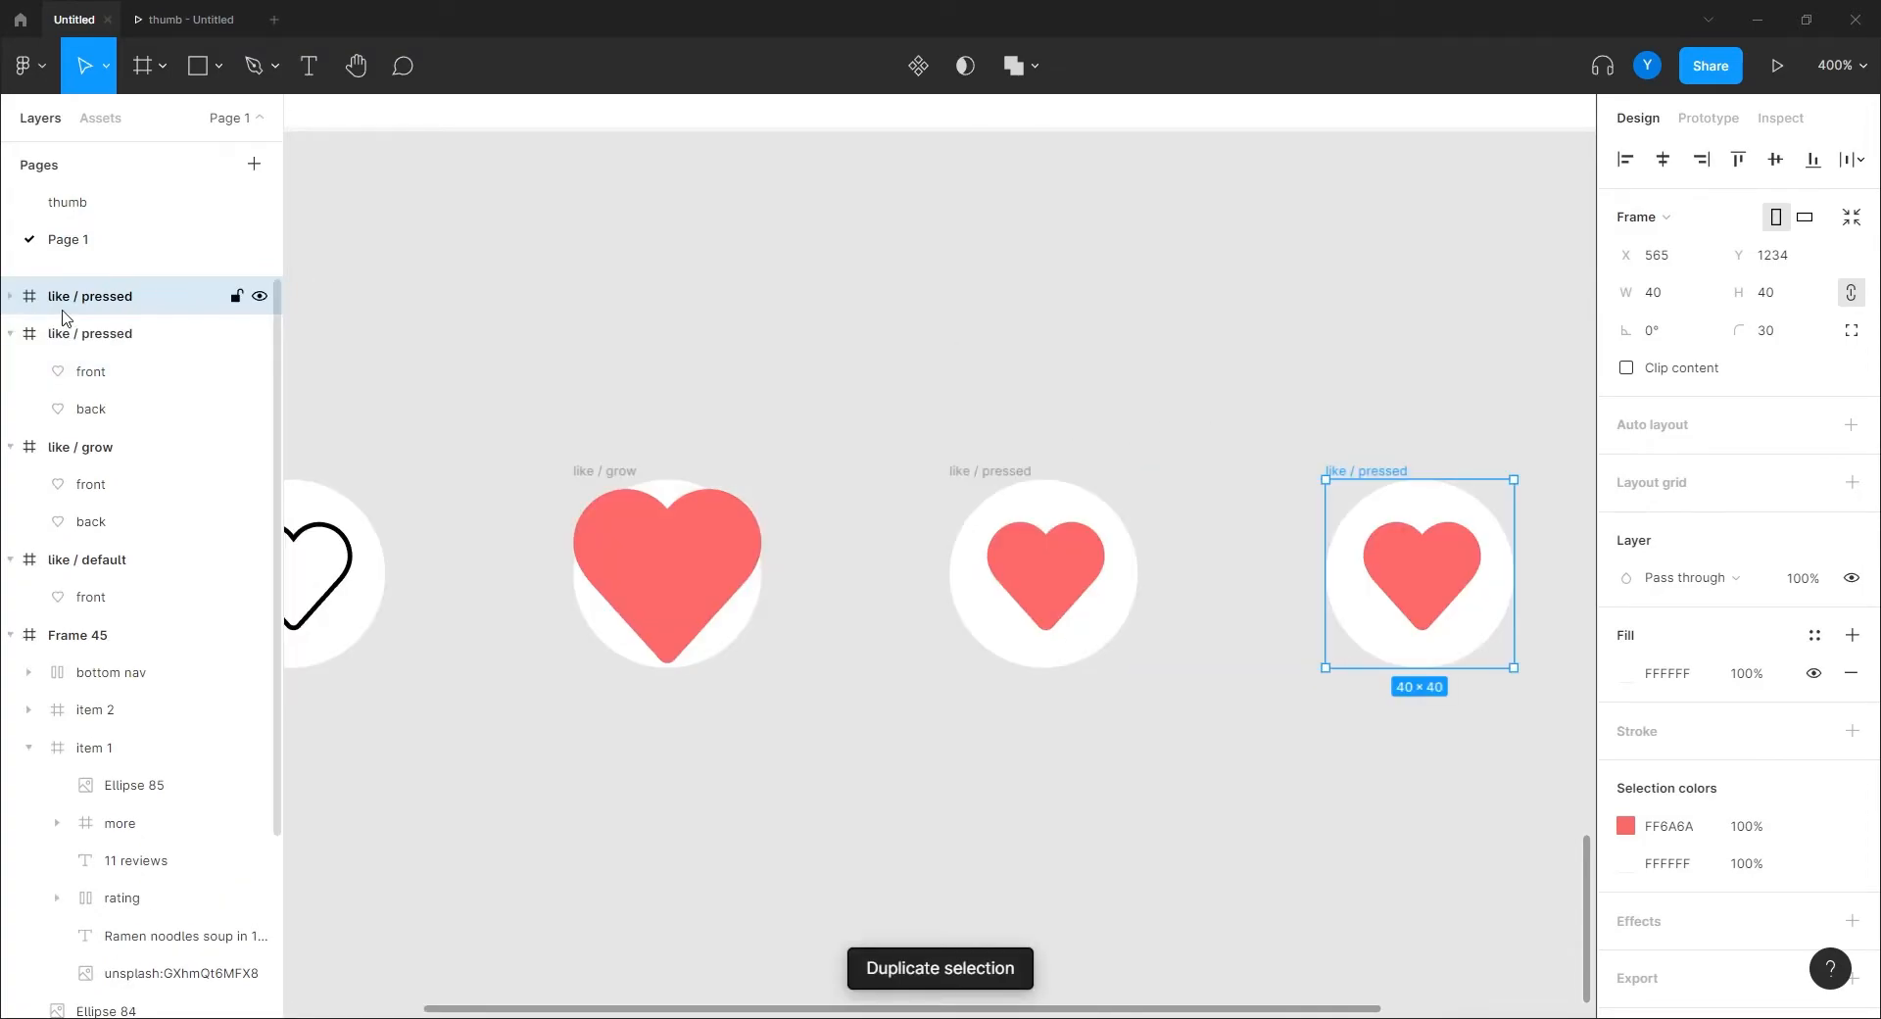
double_click(98, 295)
double_click(108, 296)
text(fad)
key(Return)
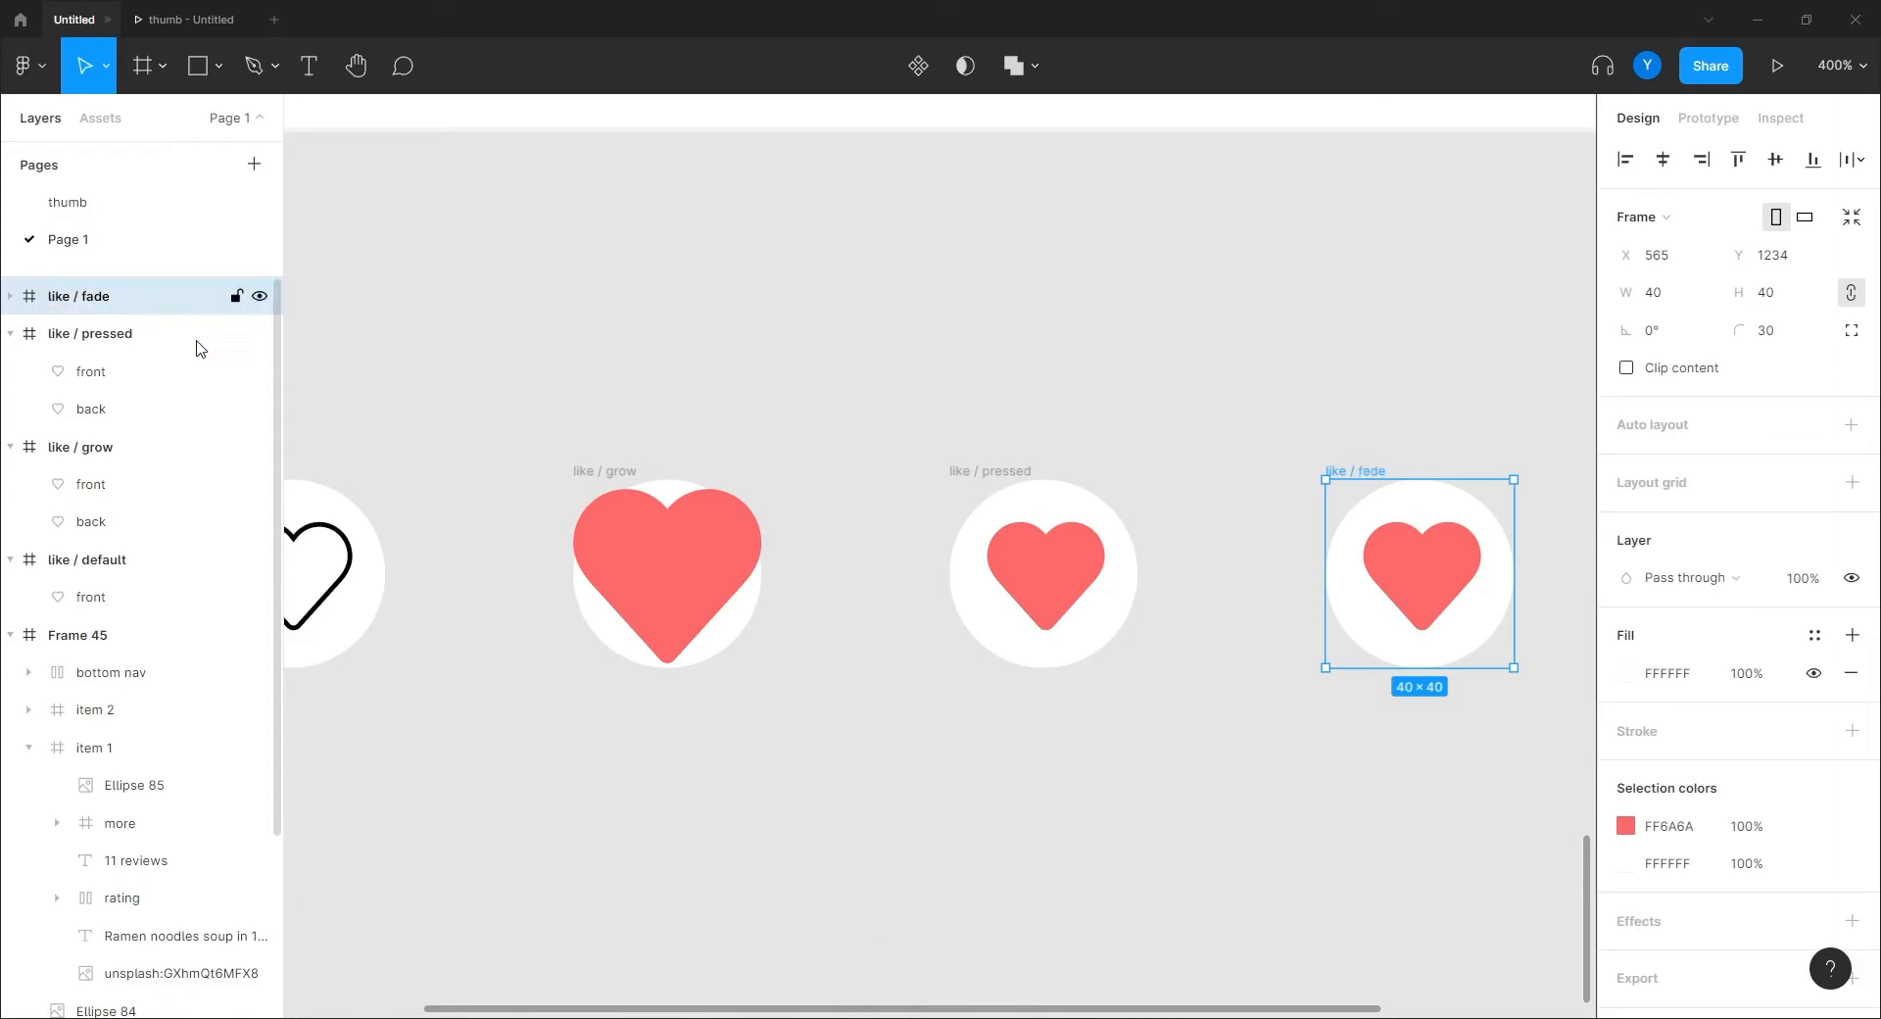
Try enlarging the front heart in like / fade from its centre to about 39 × 38.
click(1432, 559)
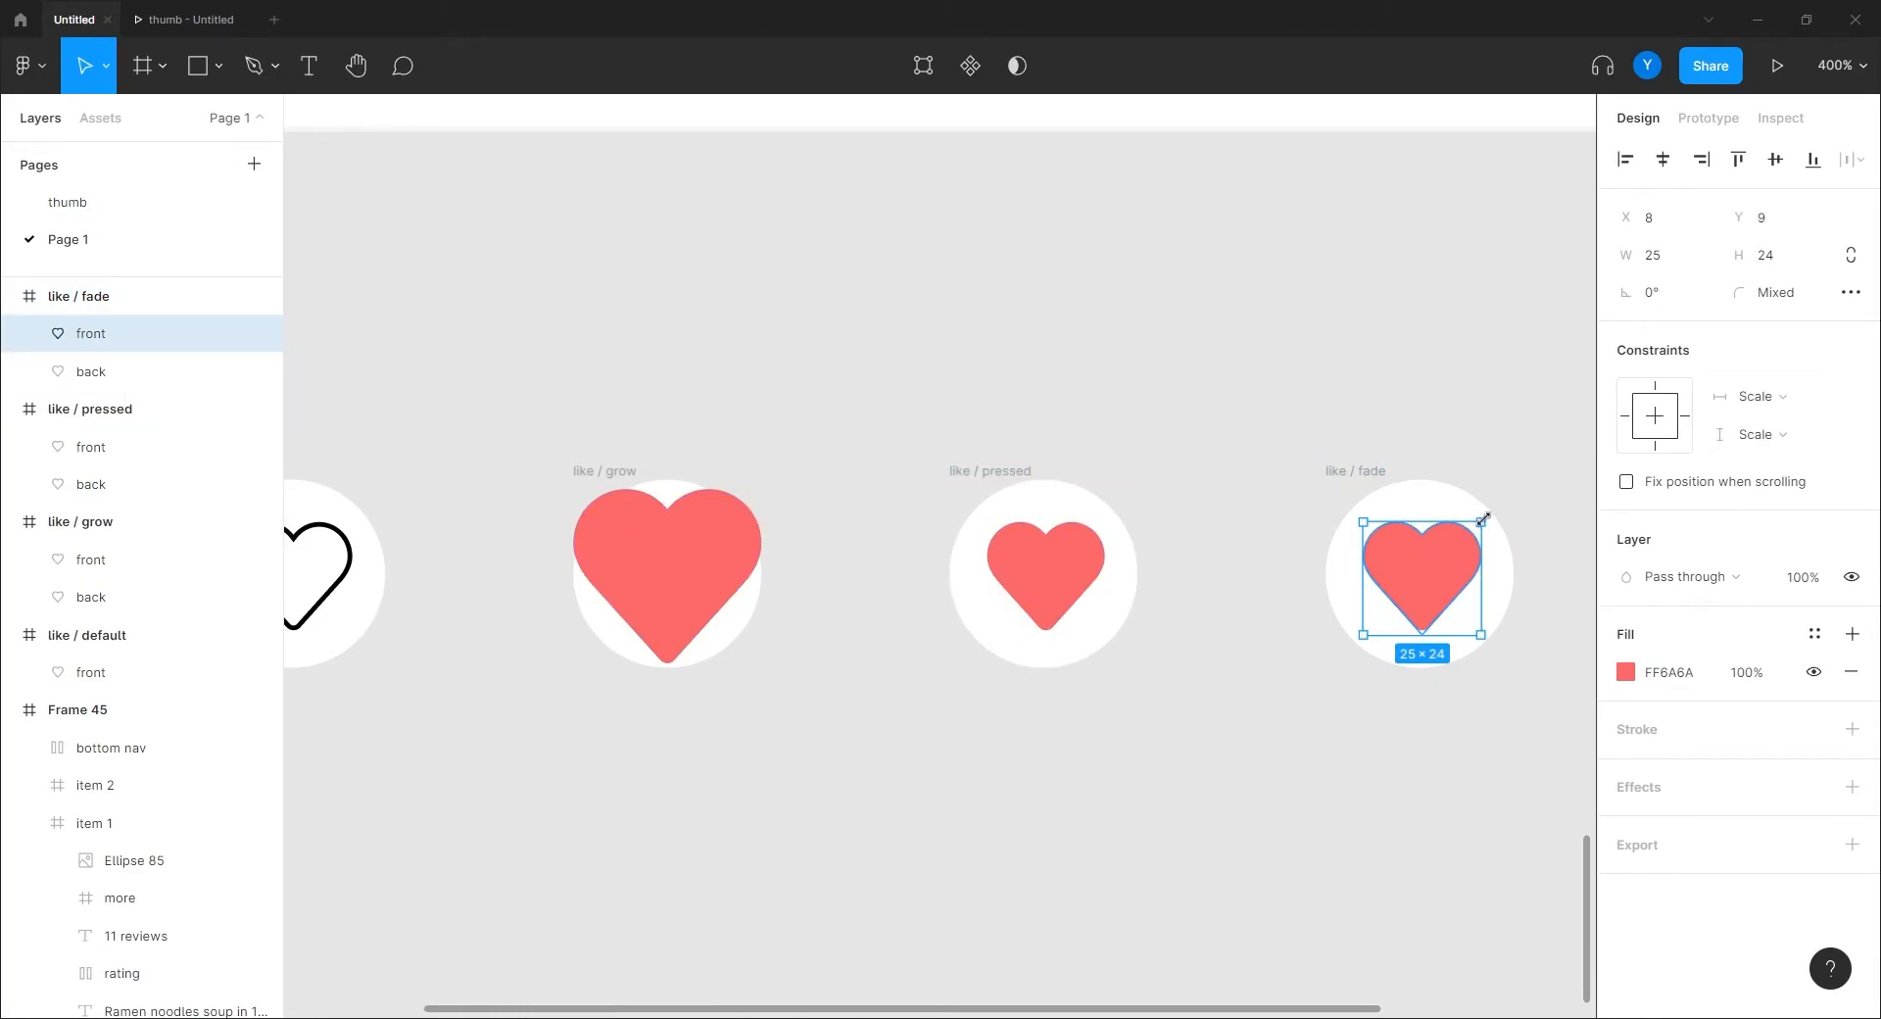
drag(1488, 515, 1512, 491)
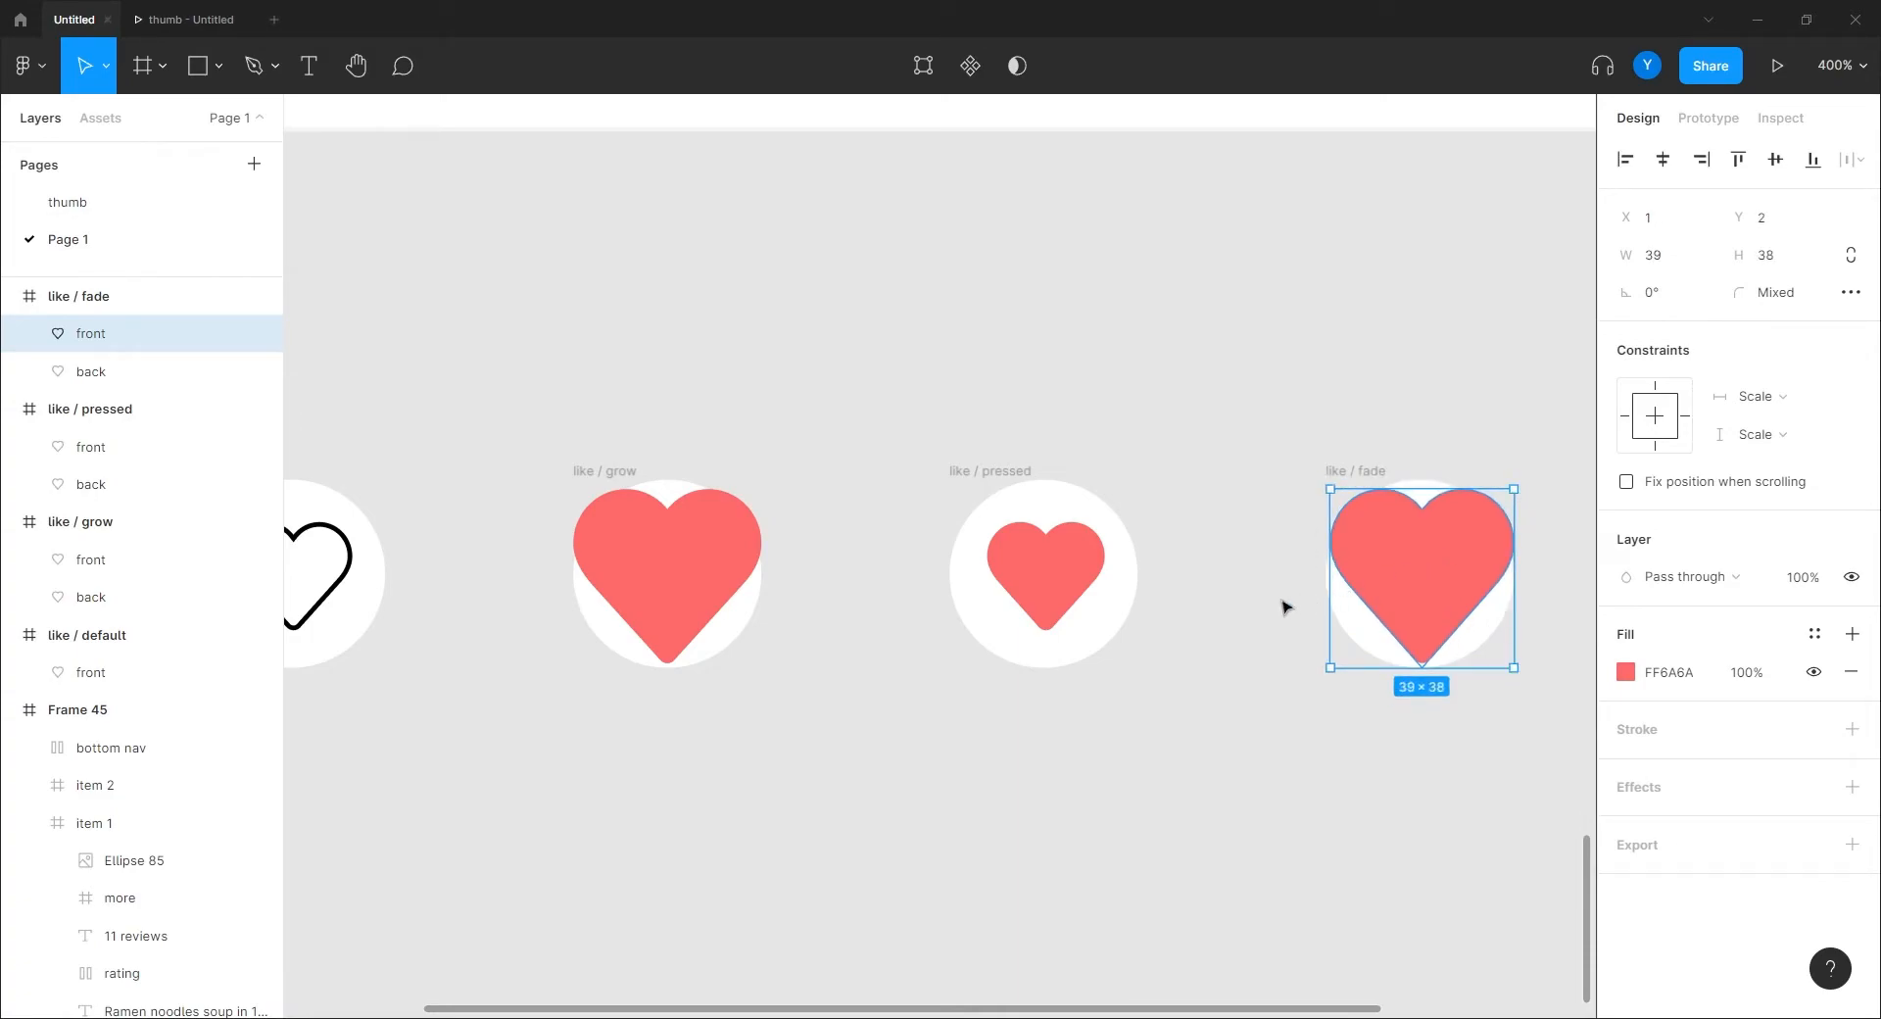
key(c)
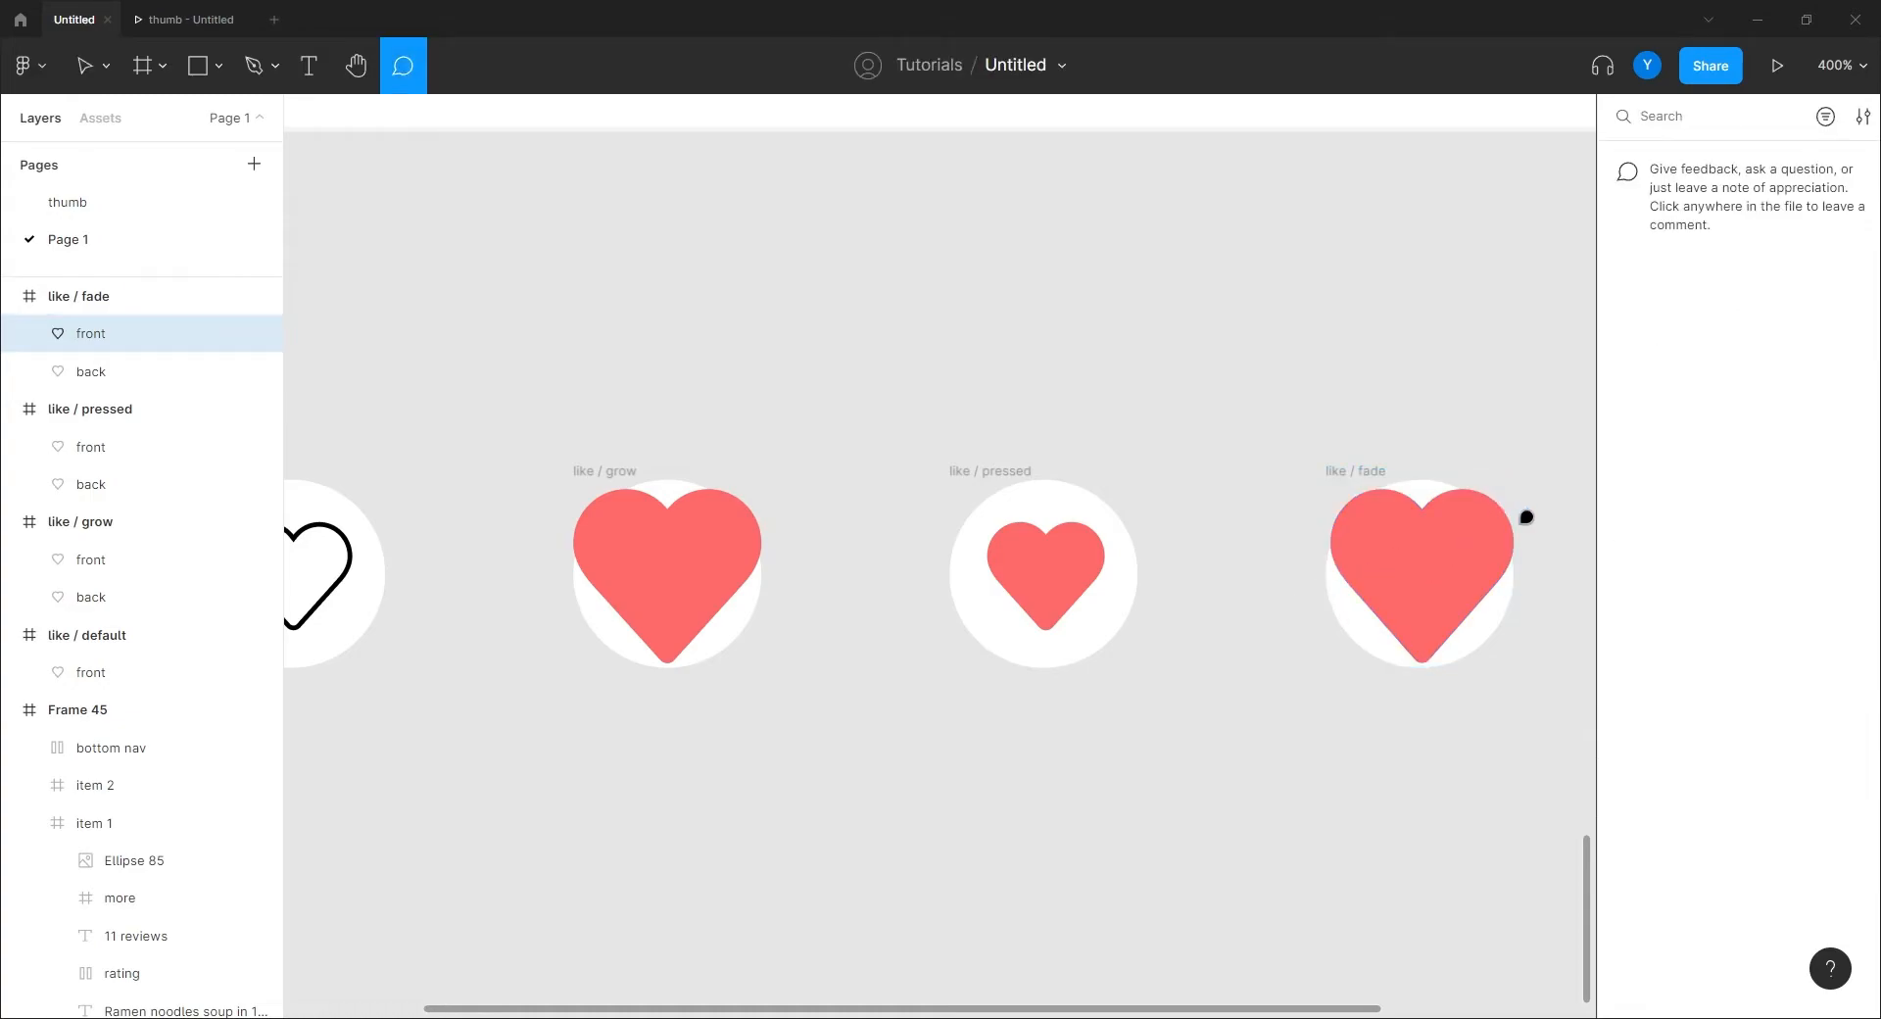
click(1263, 421)
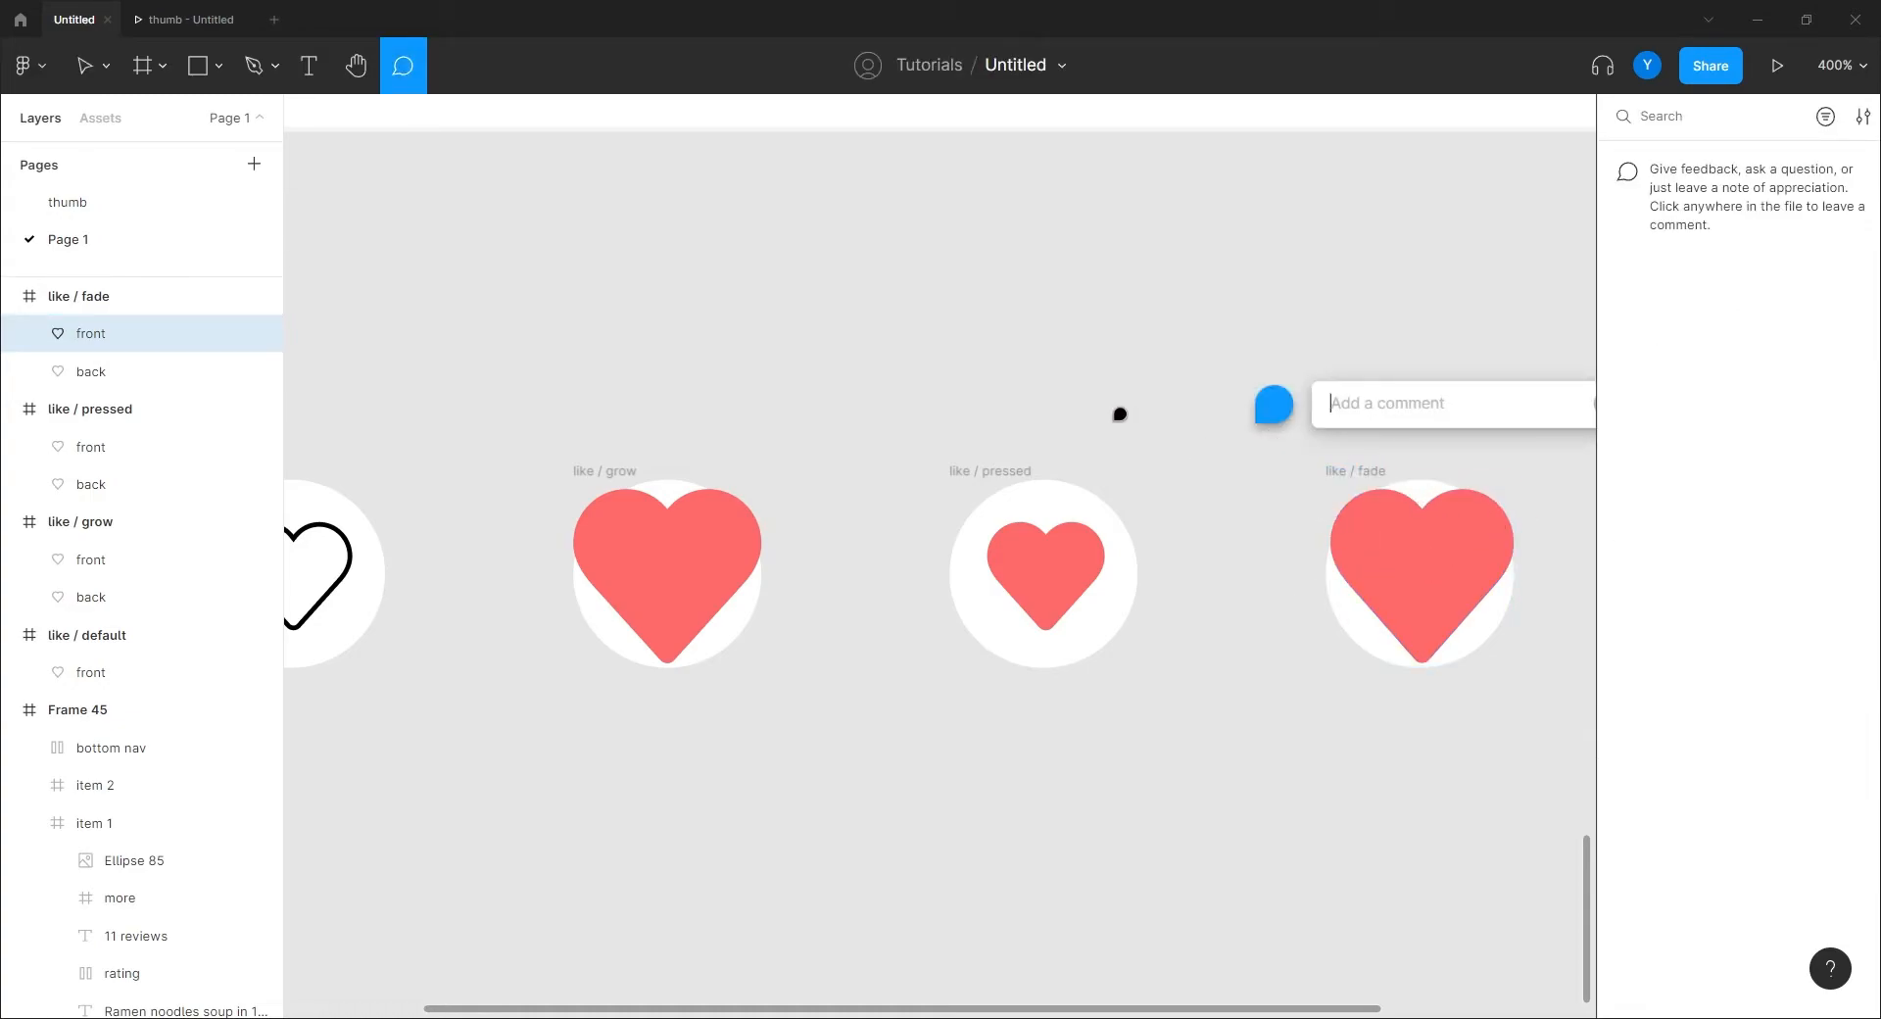
click(102, 87)
click(1198, 365)
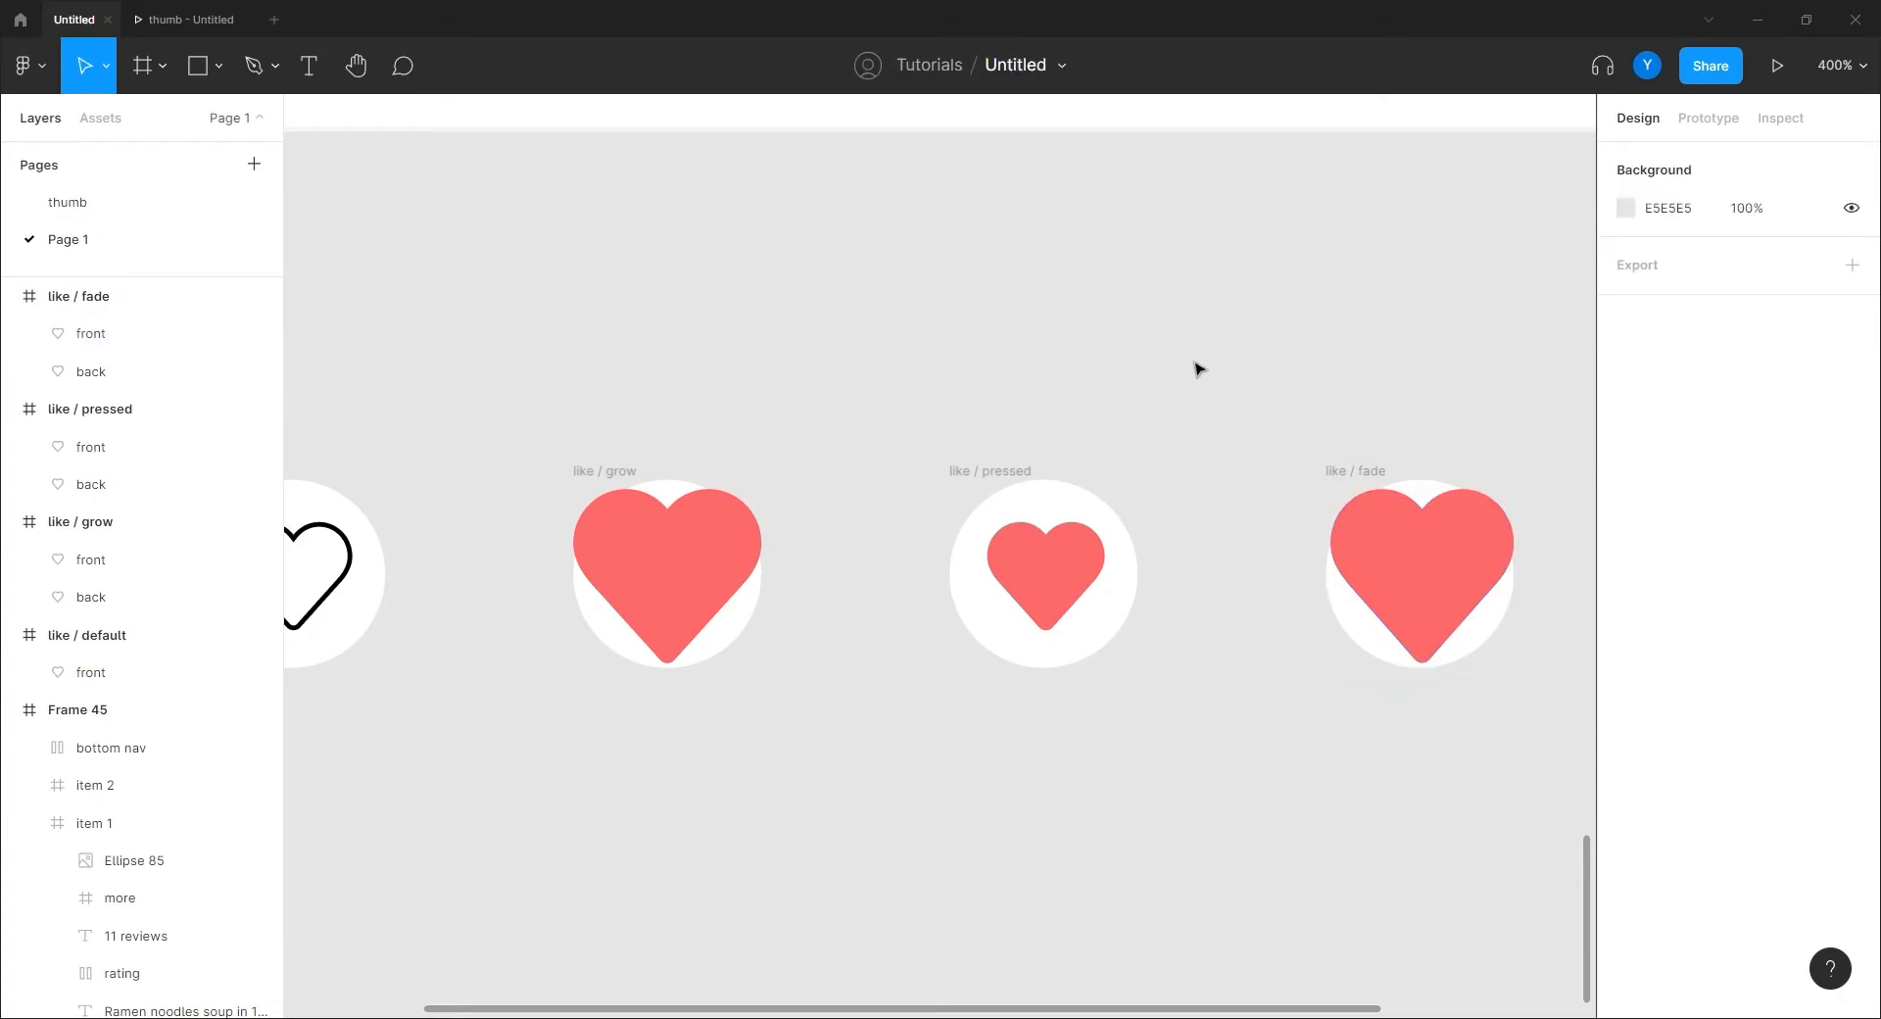
Undo the enlargement of the front heart in like / fade.
click(1417, 553)
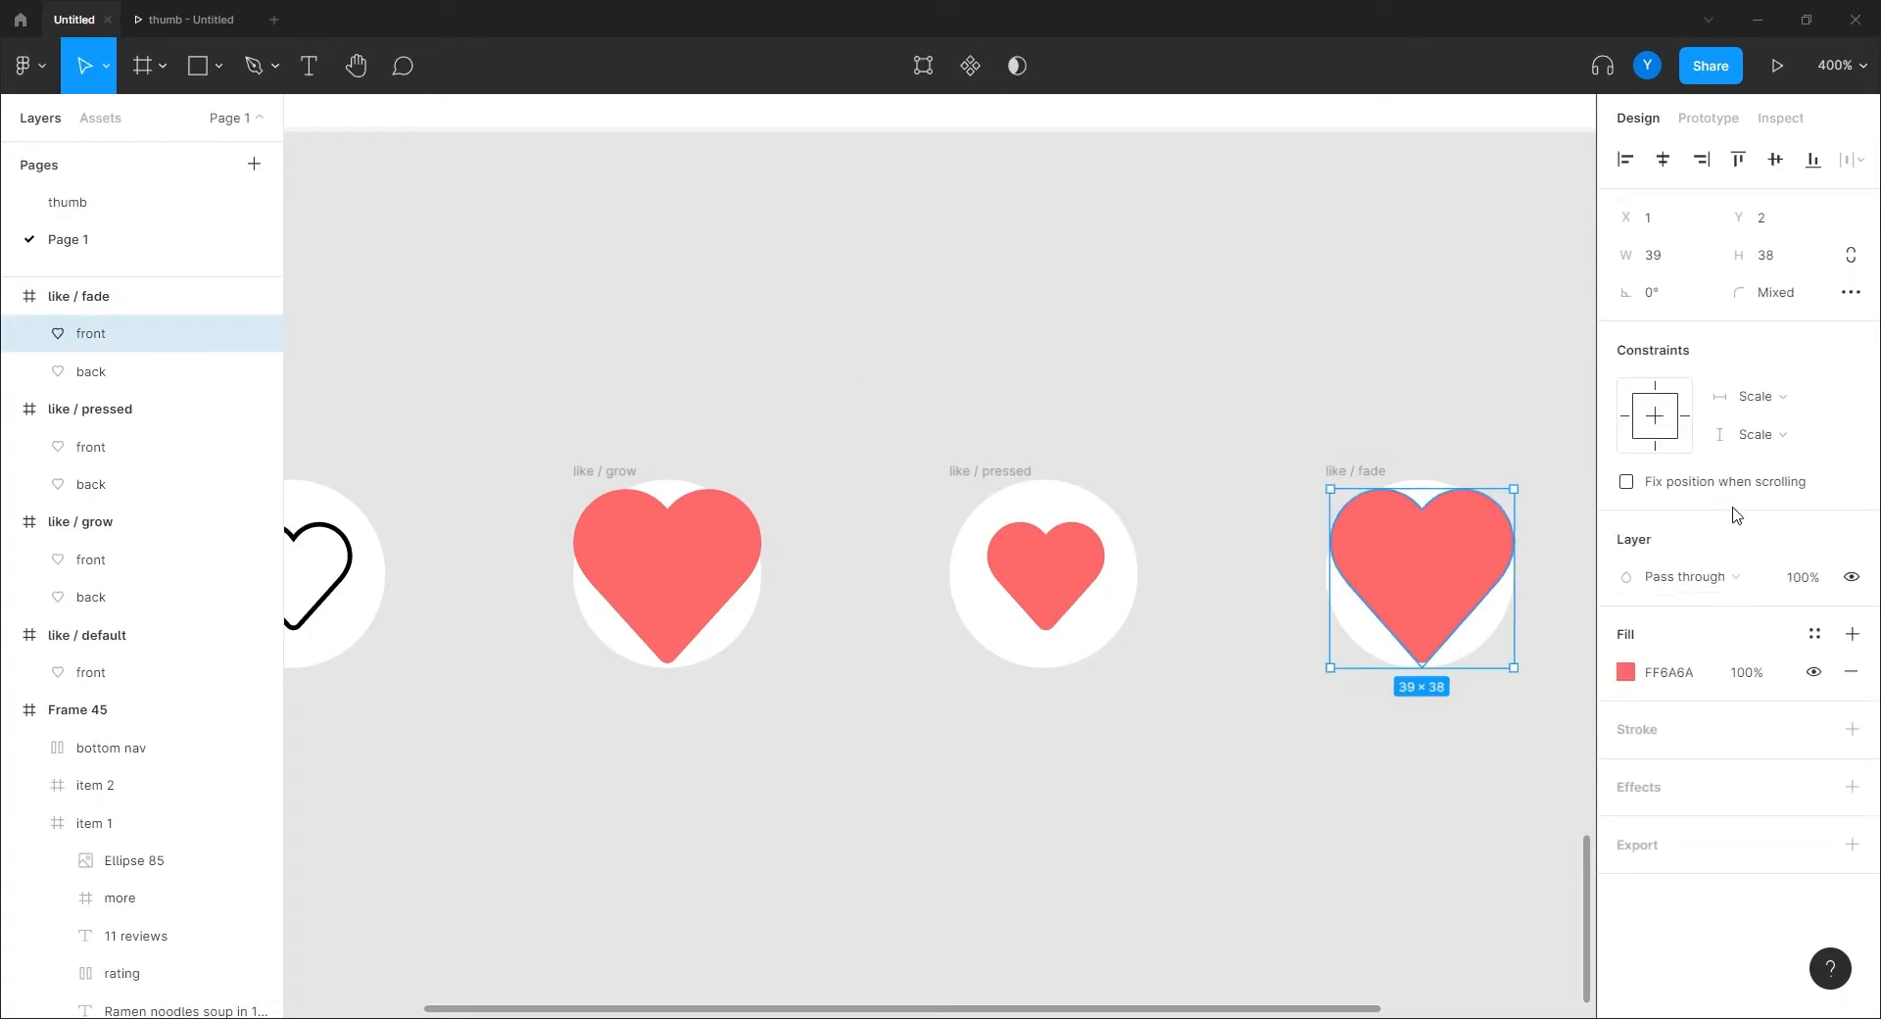
click(1194, 406)
key(c)
key(ctrl+z)
key(ctrl+z)
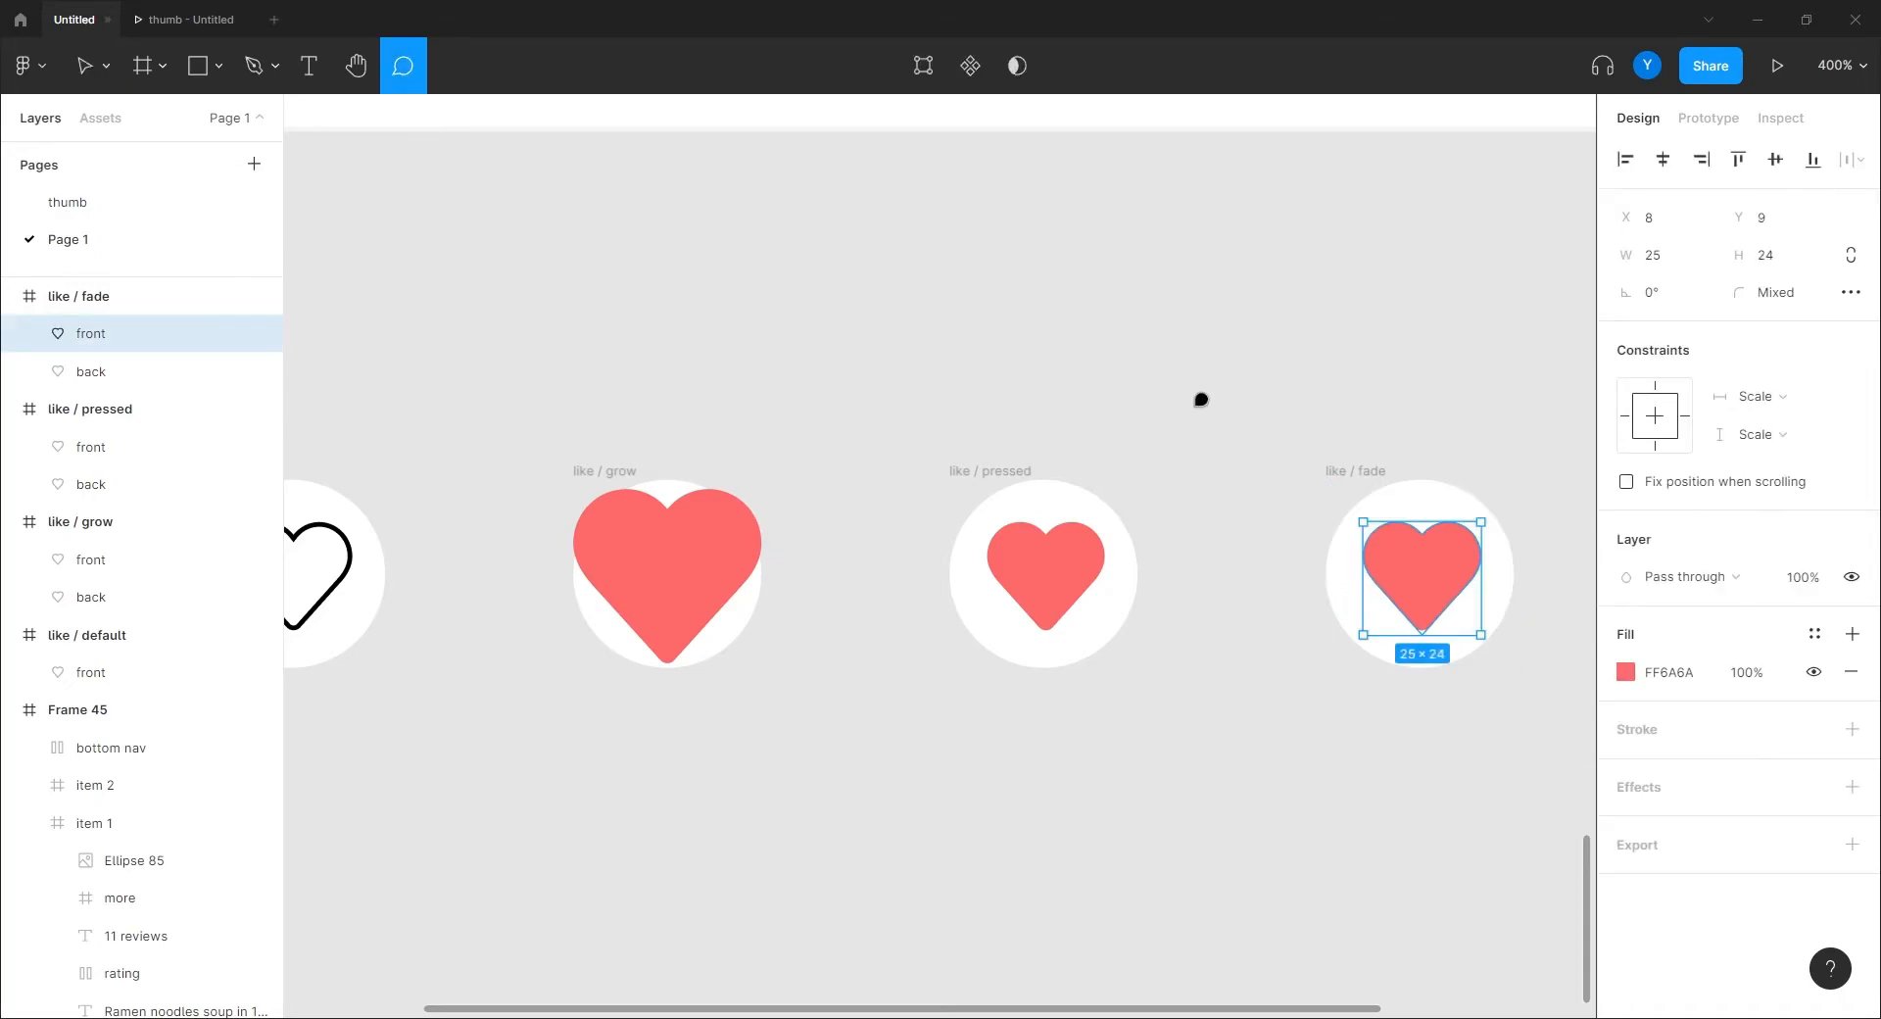
Enlarge the back heart in like / fade from its centre to about 43 × 42.
click(102, 372)
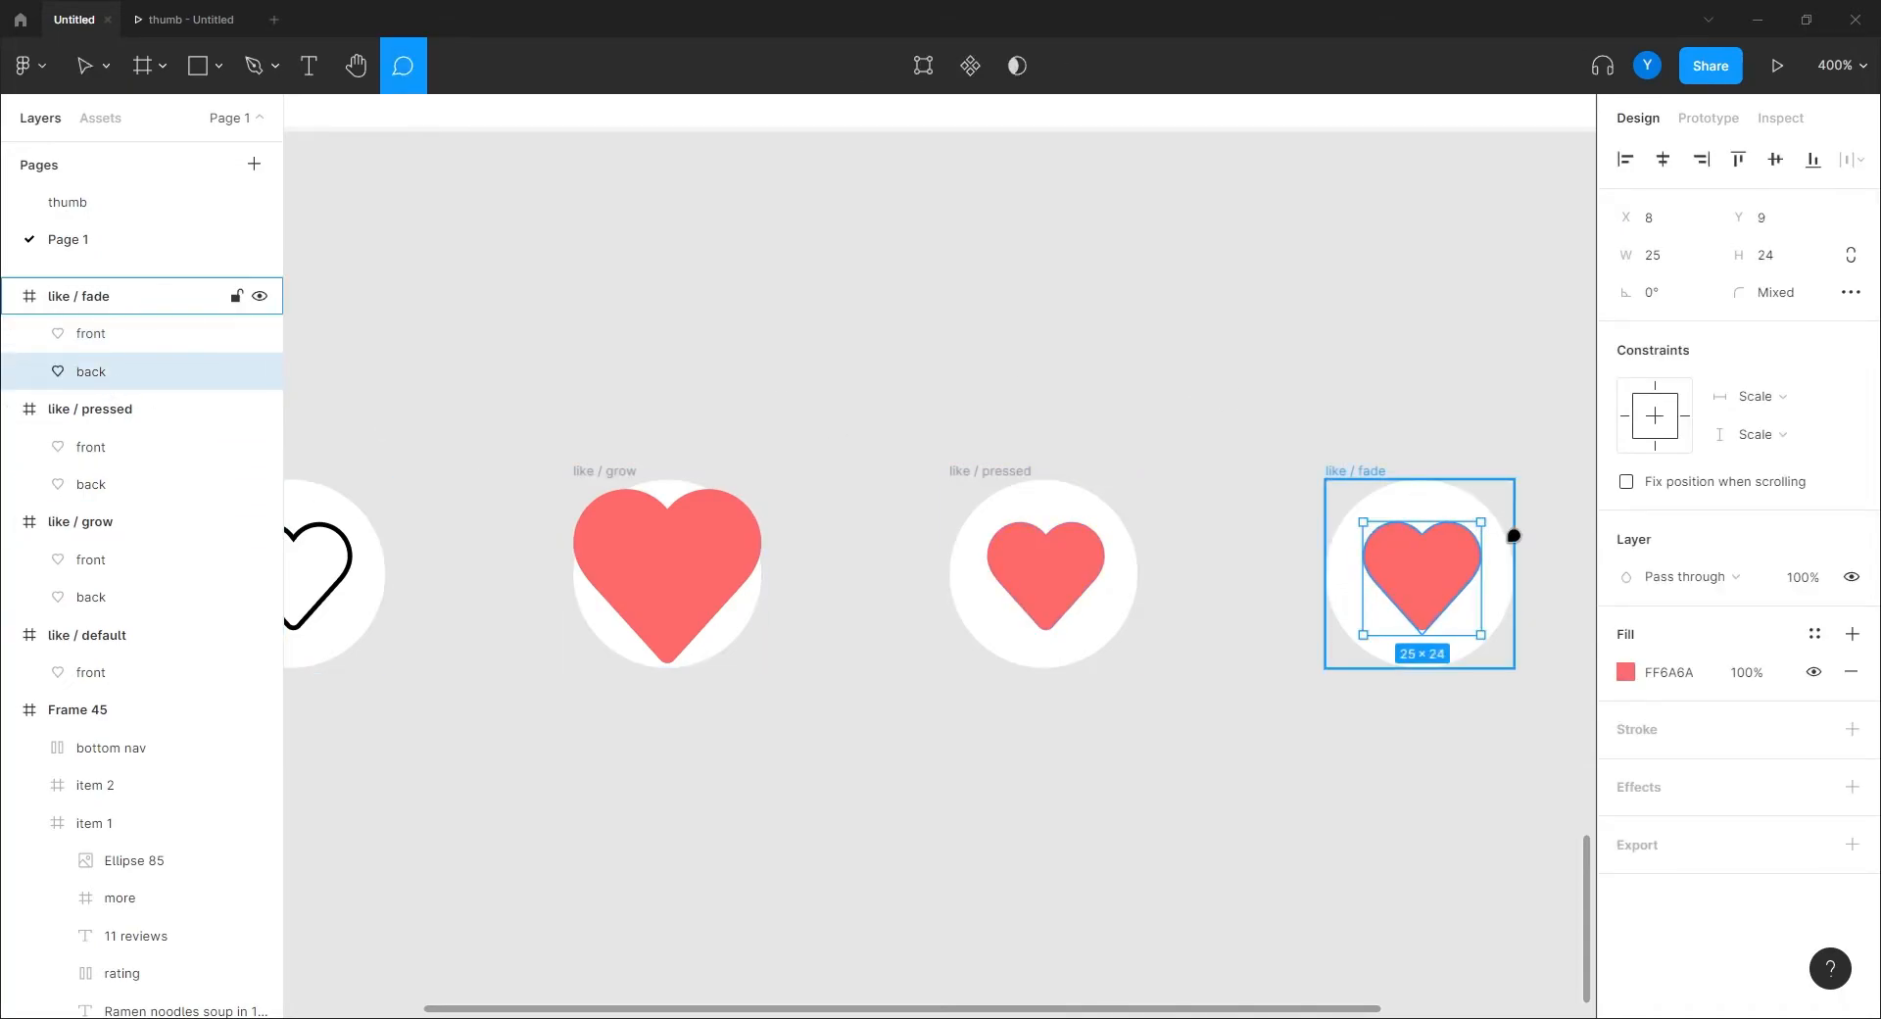
click(84, 66)
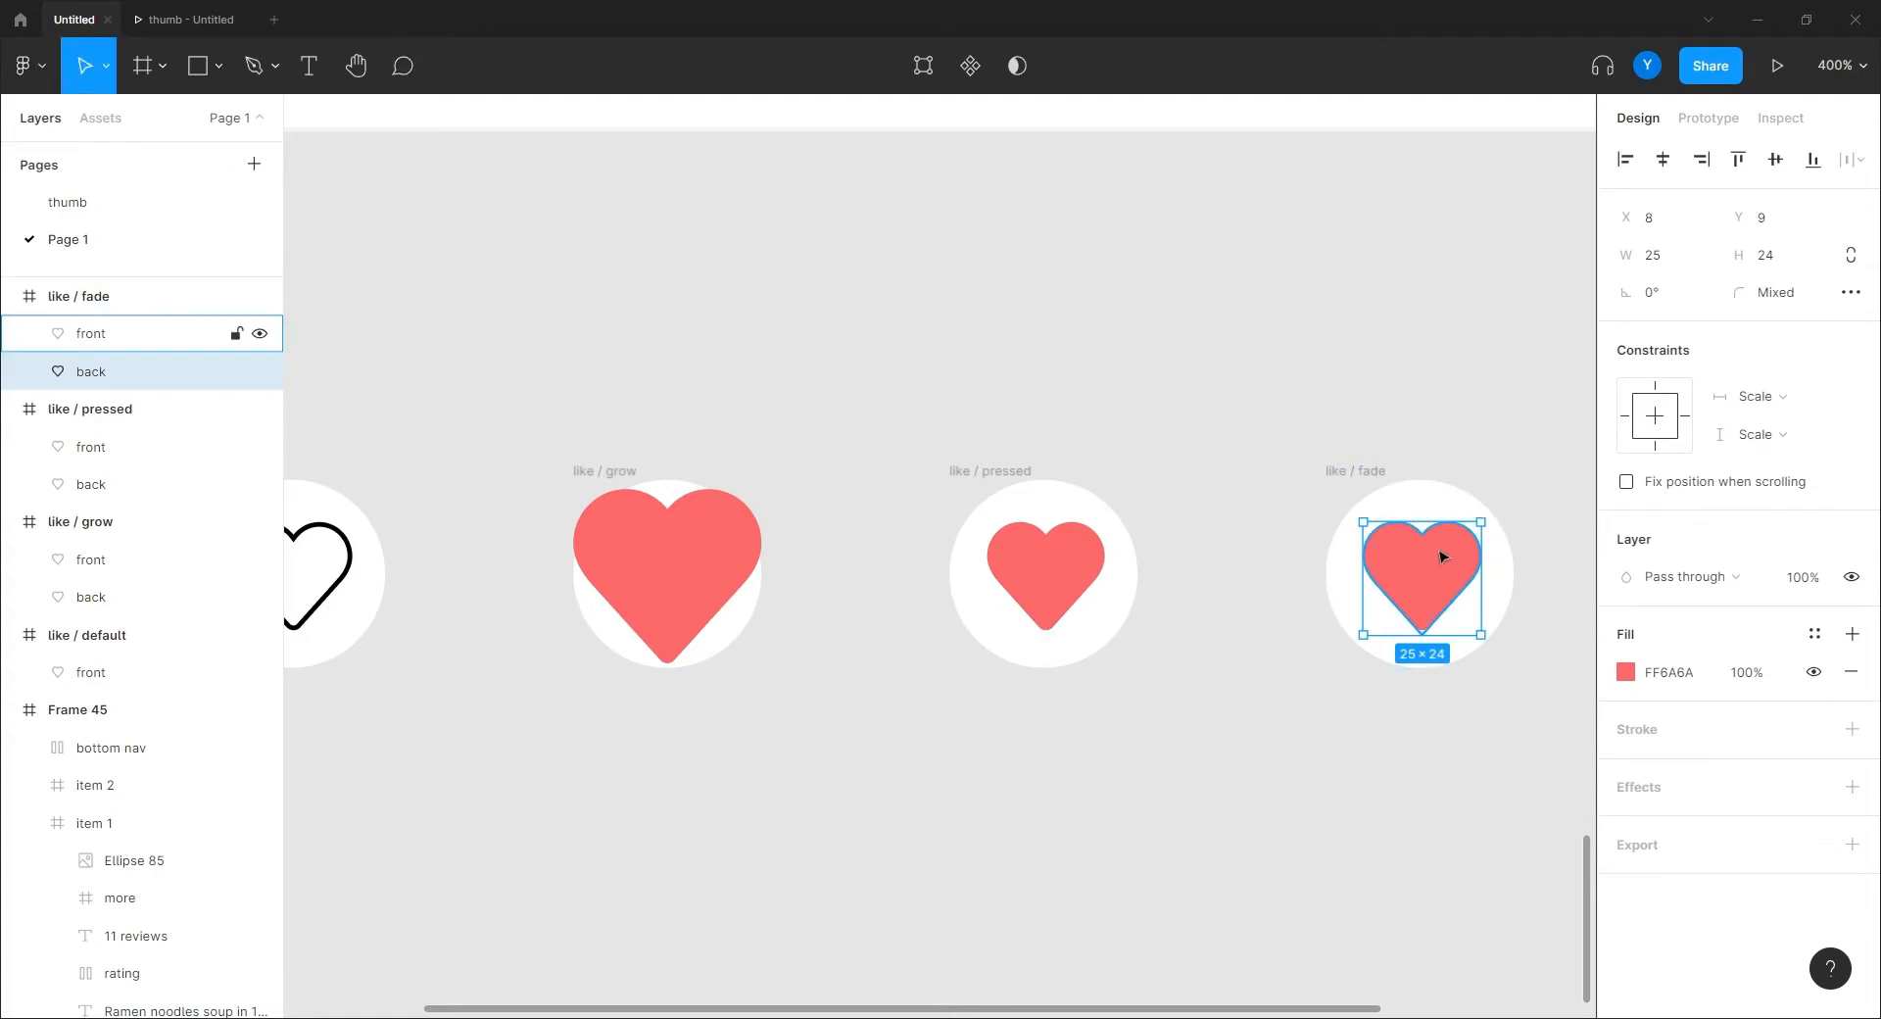
drag(1481, 517, 1522, 495)
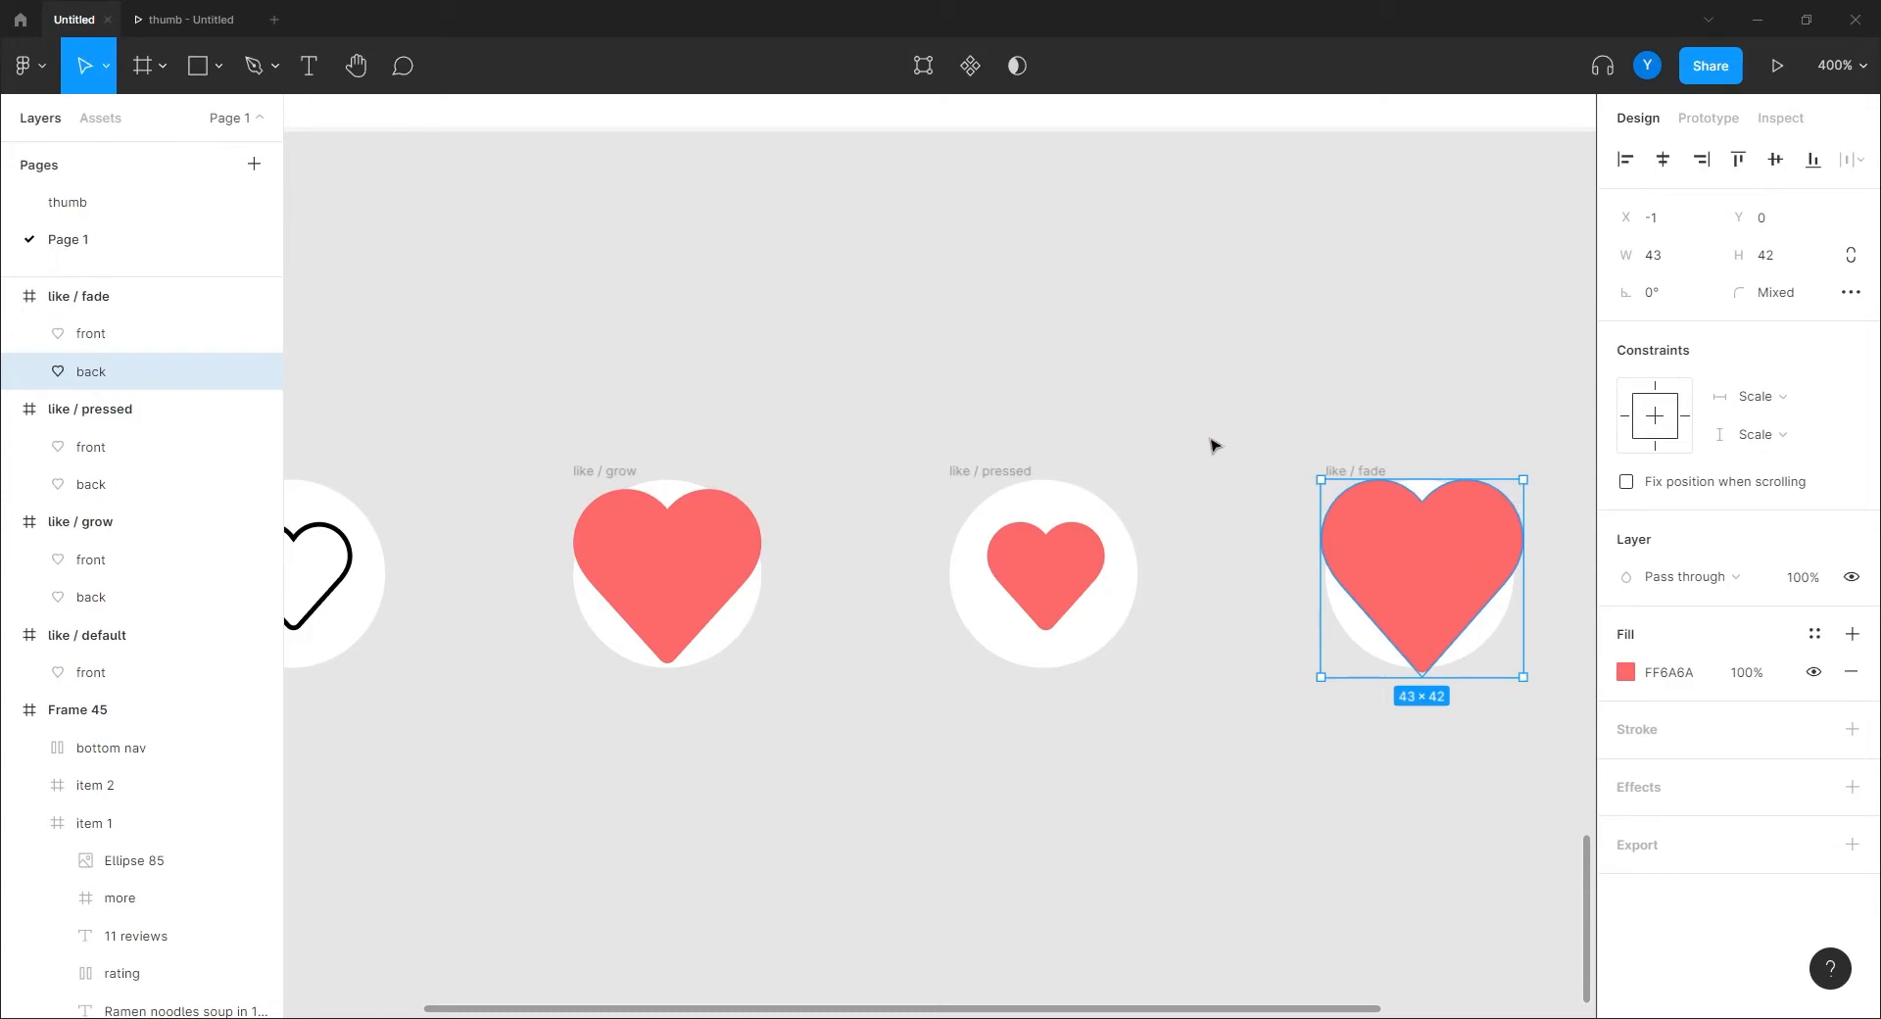
click(1358, 471)
click(1172, 437)
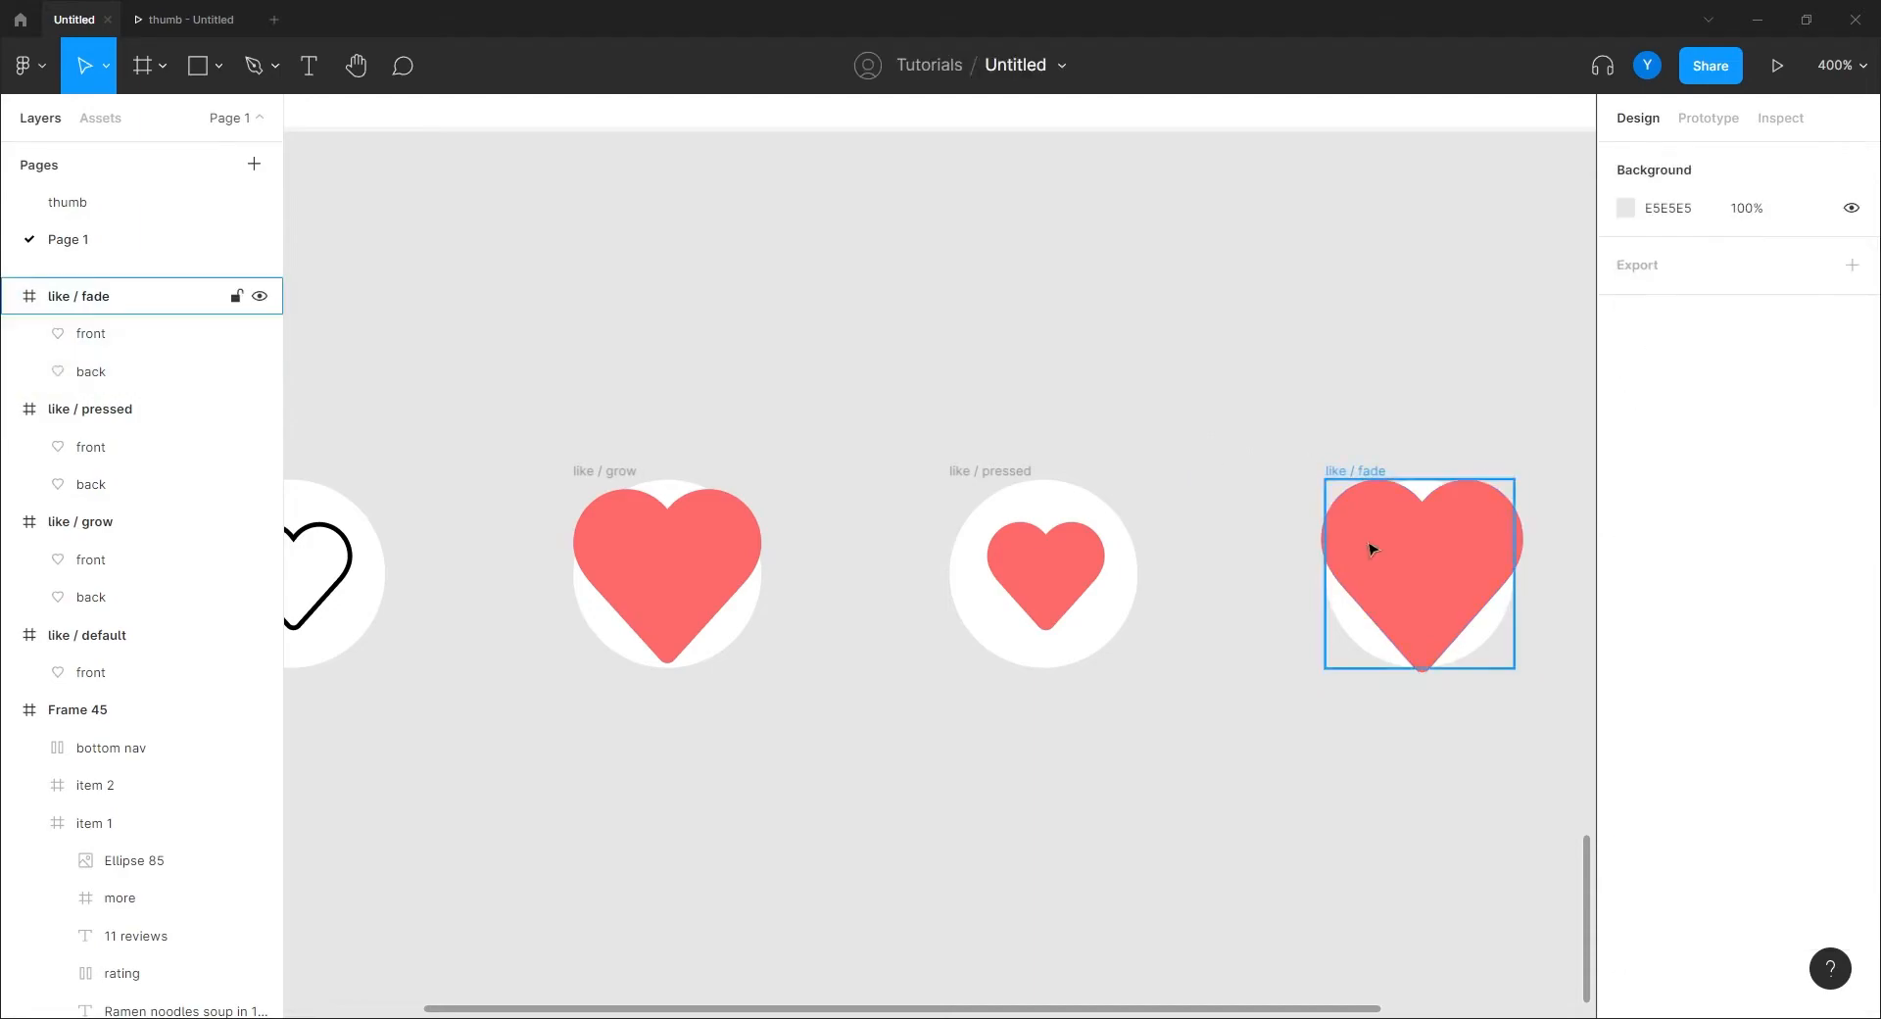
Try nudging the like / fade frame and its front heart down by one pixel.
click(1342, 538)
click(1514, 551)
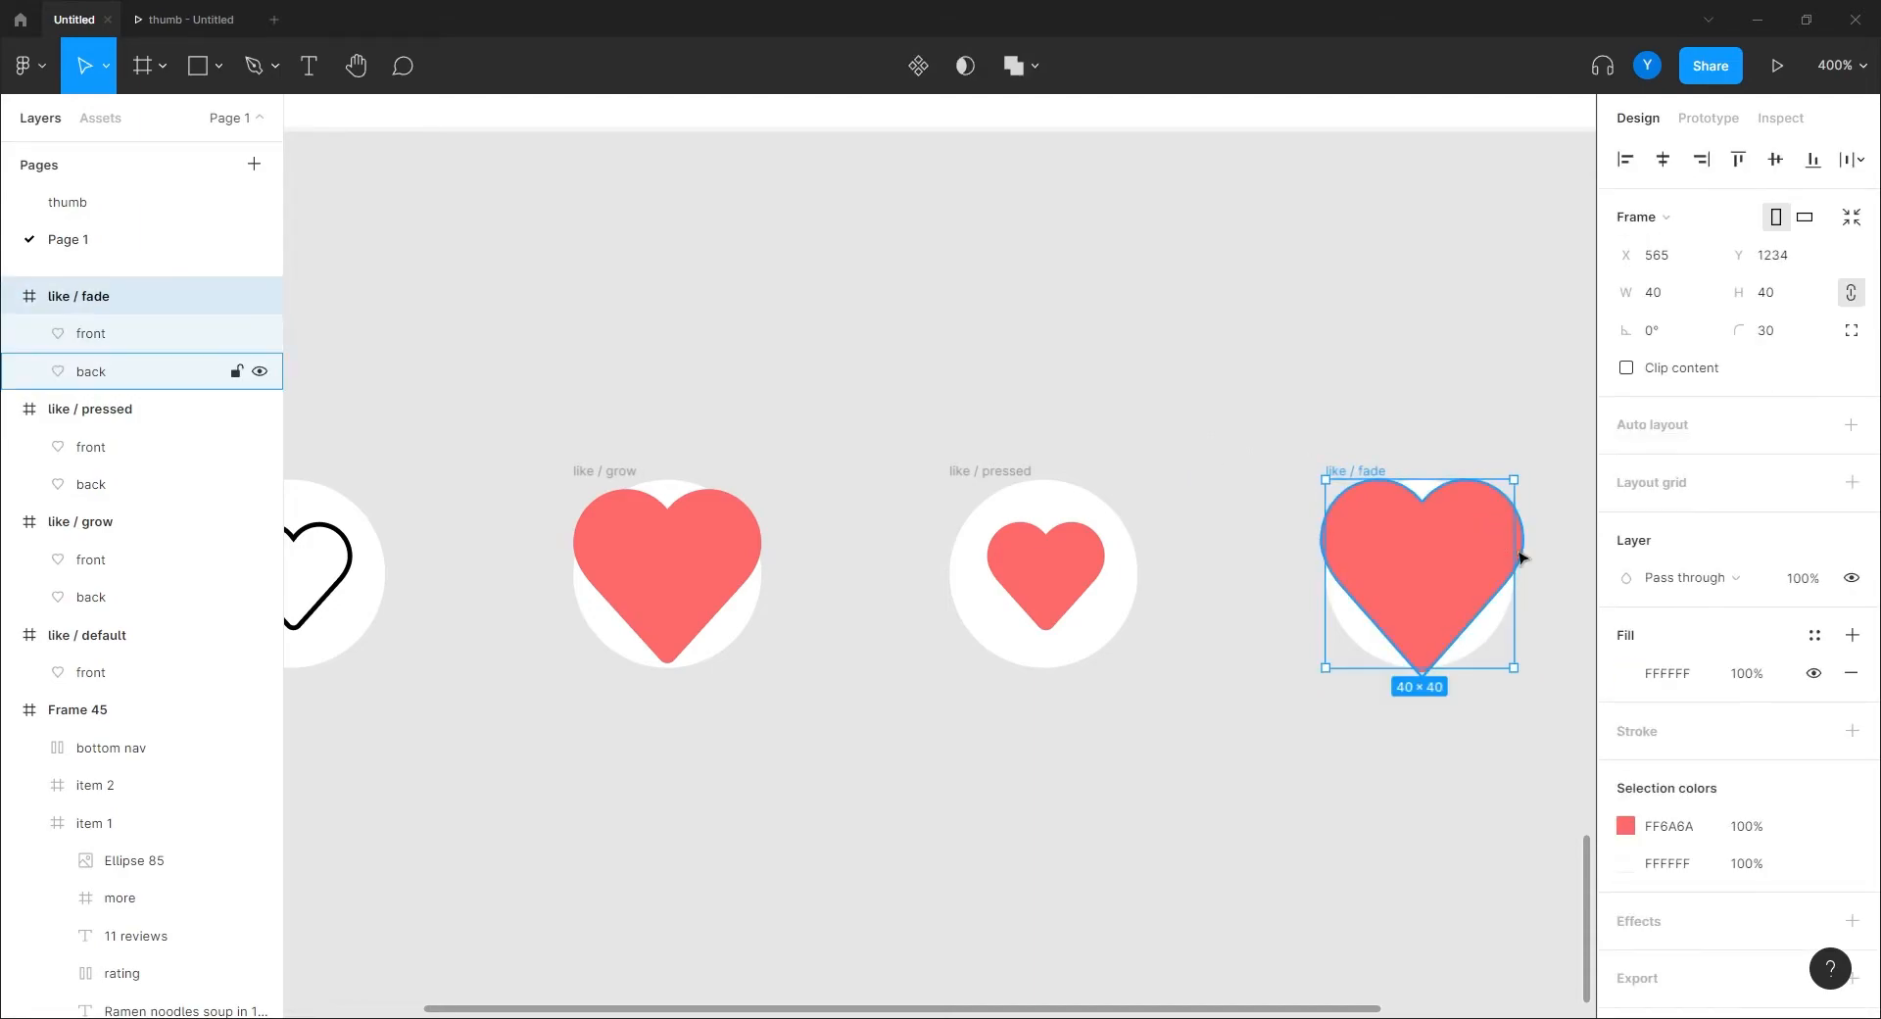
key(Down)
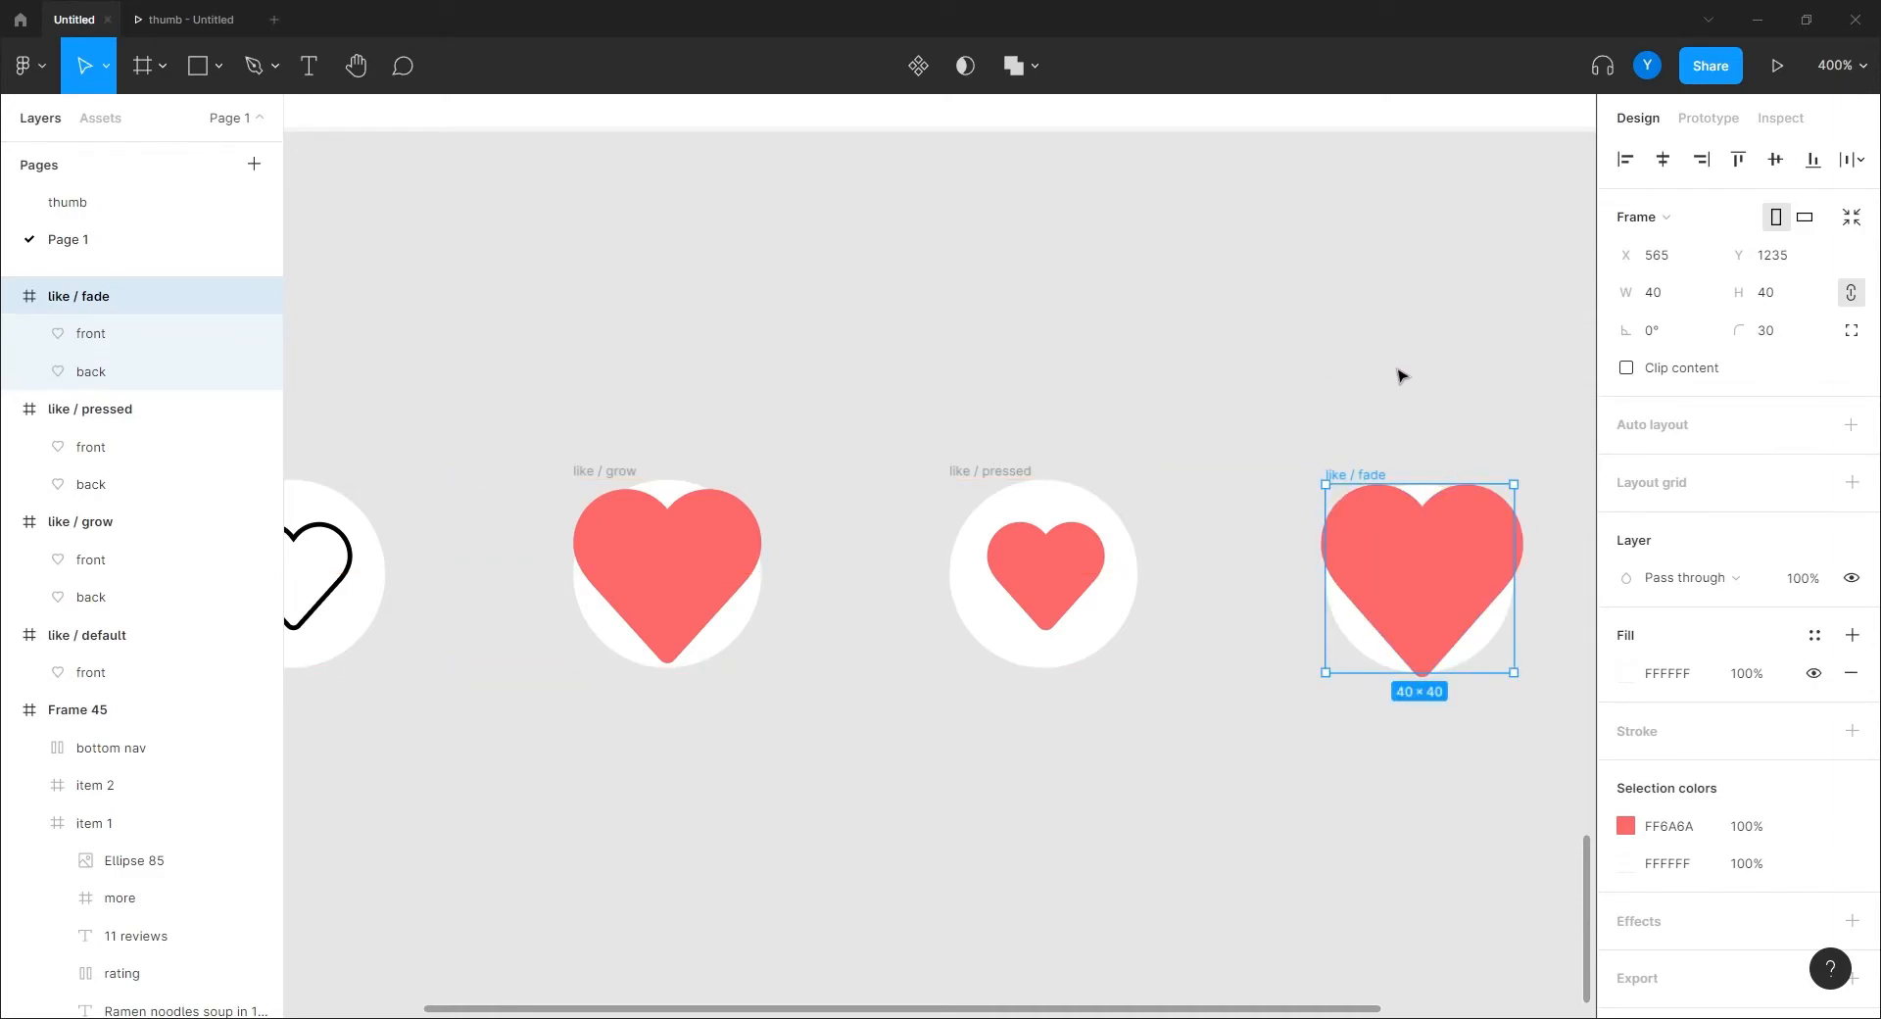
key(Up)
key(Down)
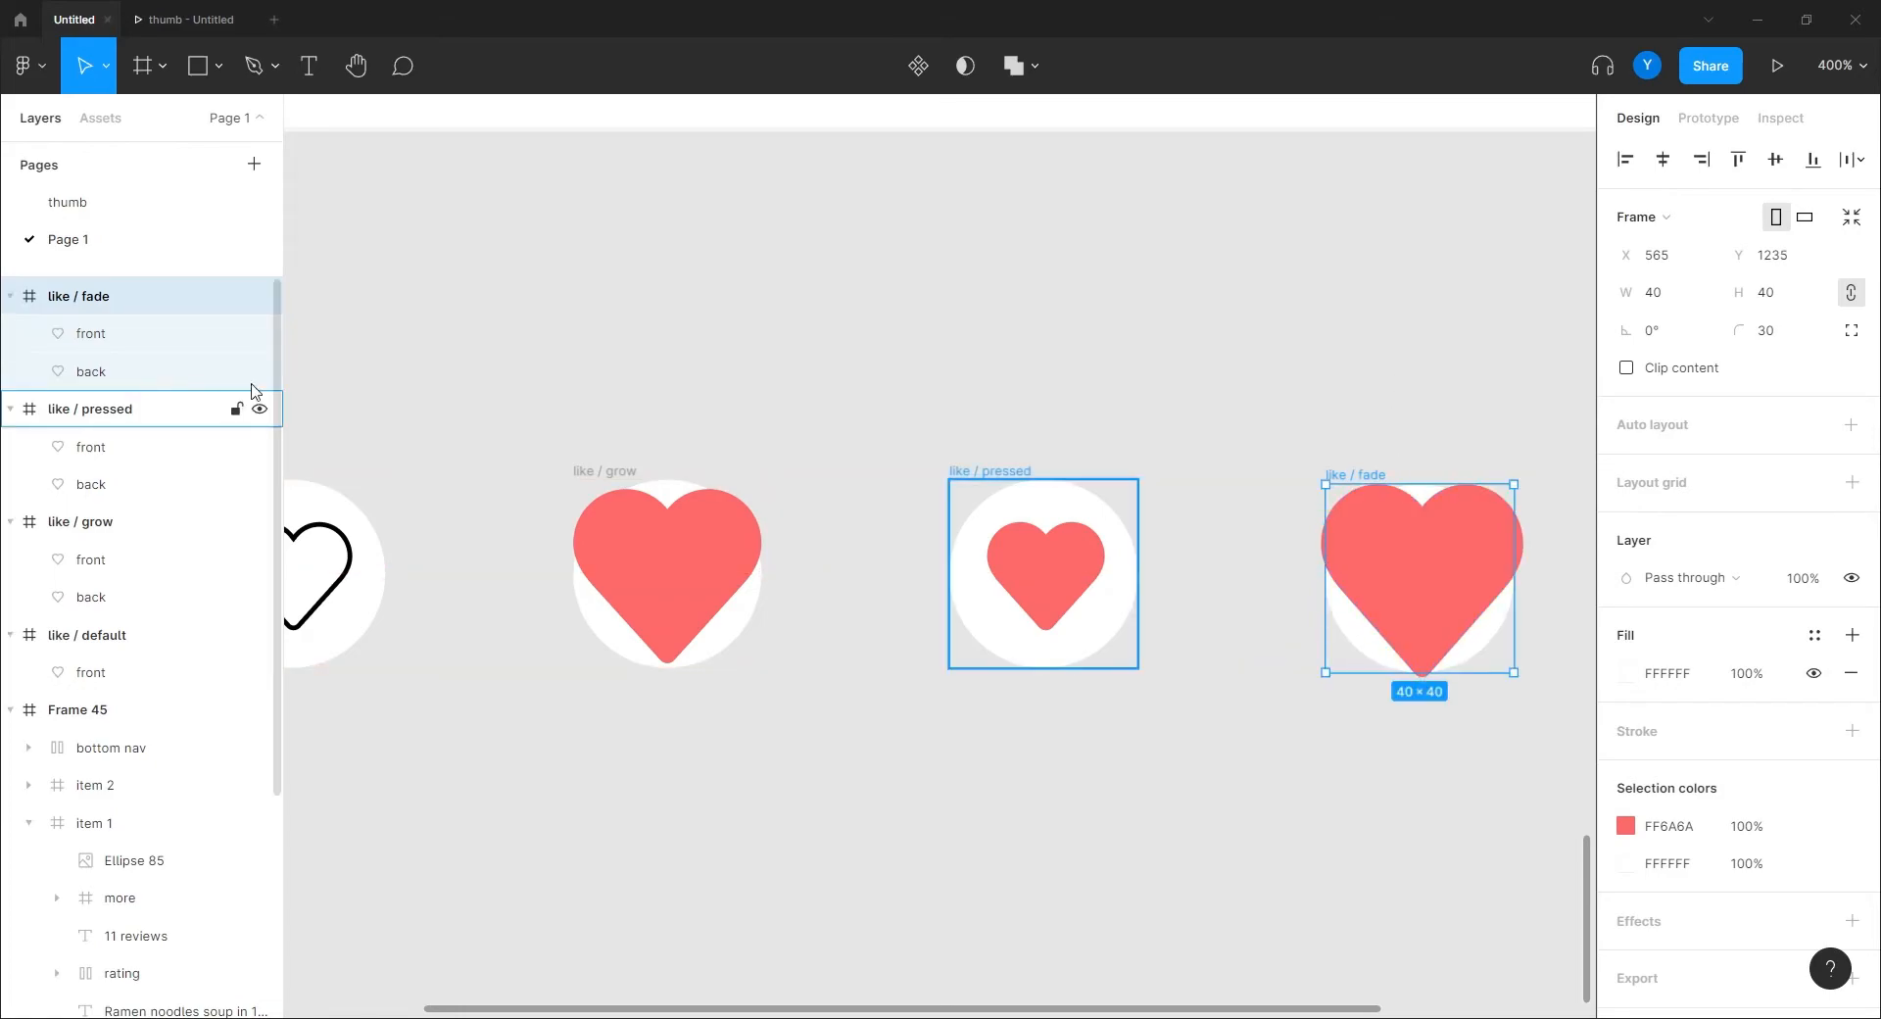
click(174, 334)
key(Down)
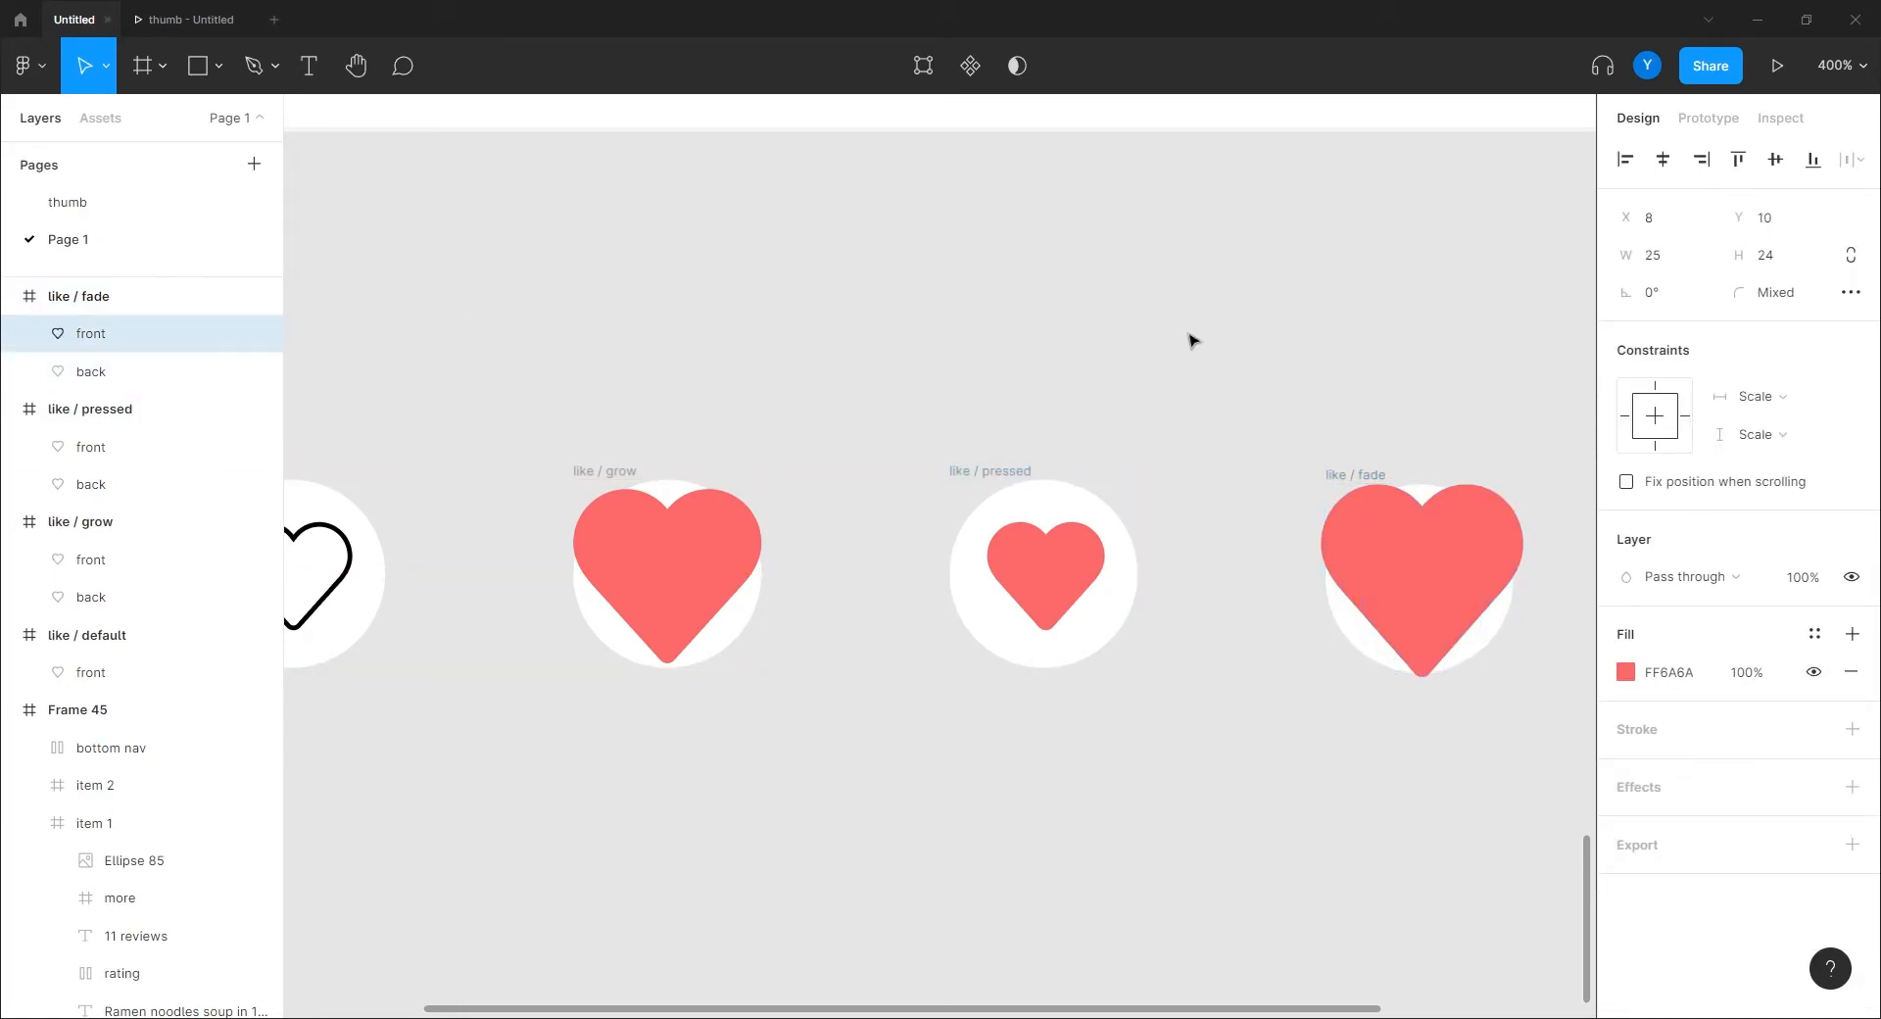
key(Up)
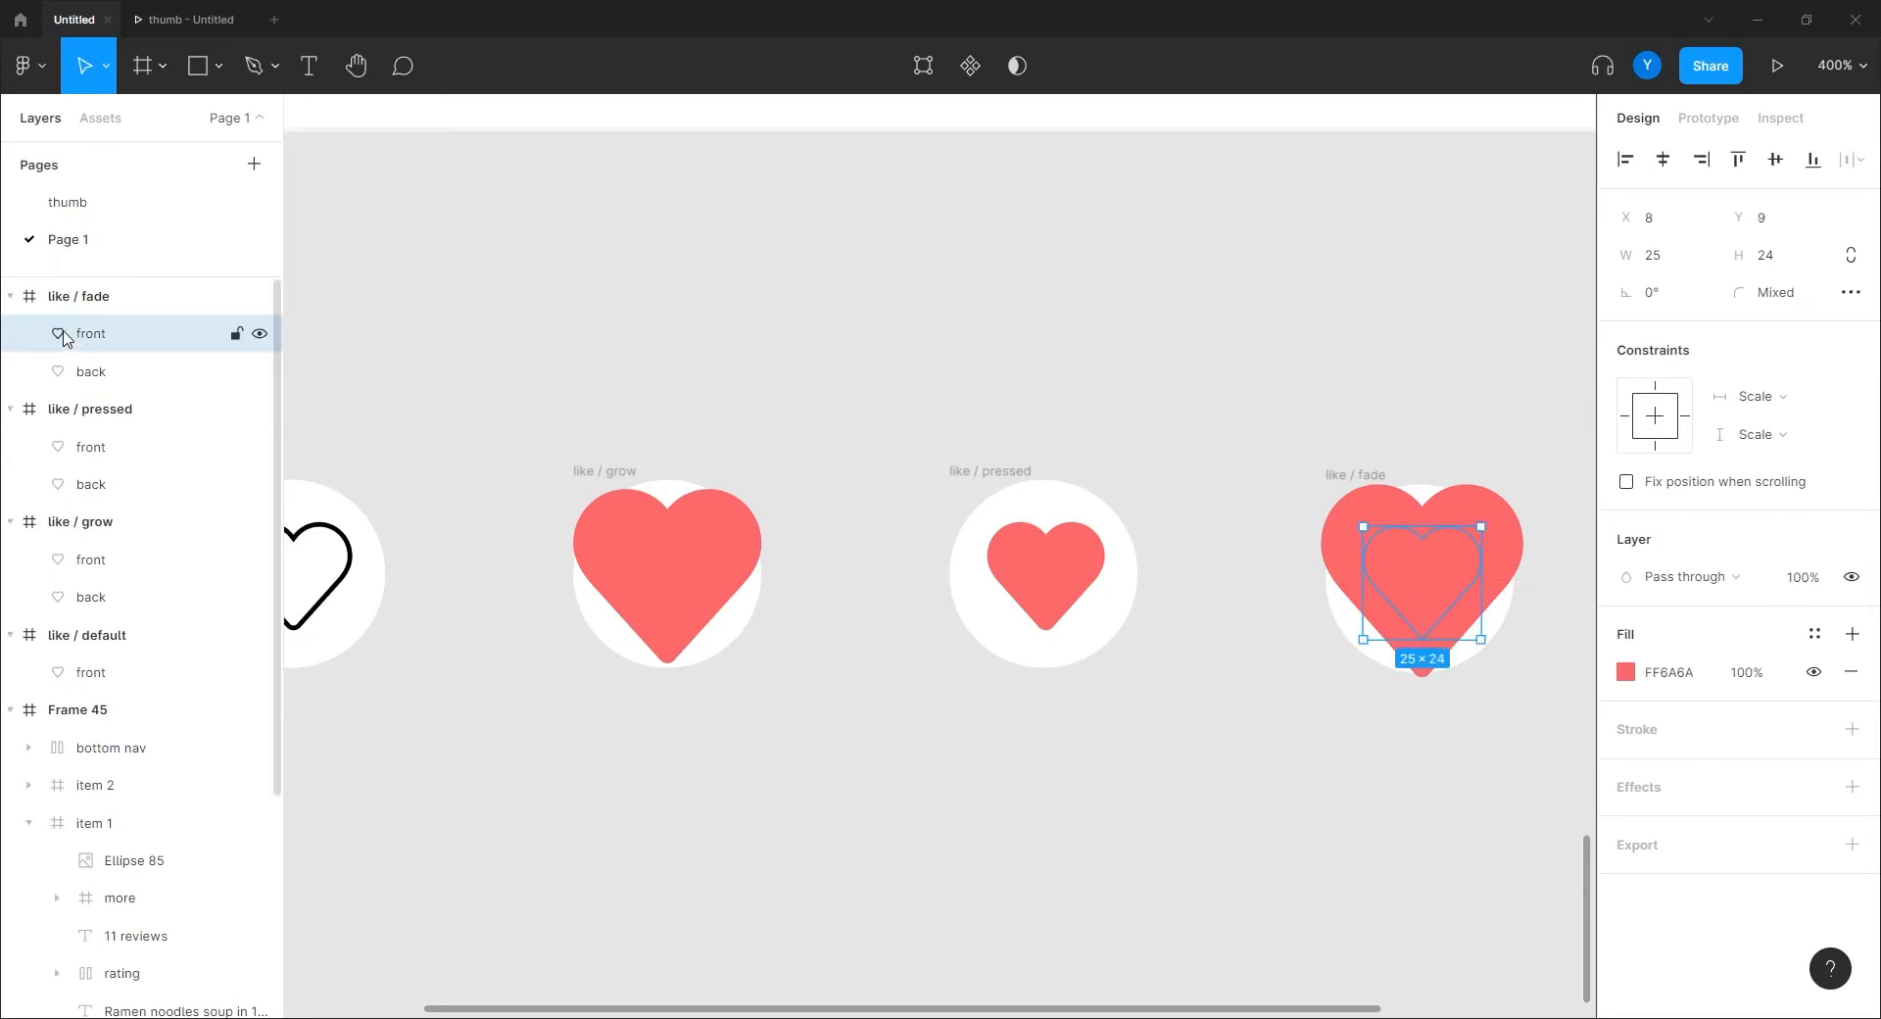
Set the layer opacity of the back heart in like / fade to 0%.
click(182, 370)
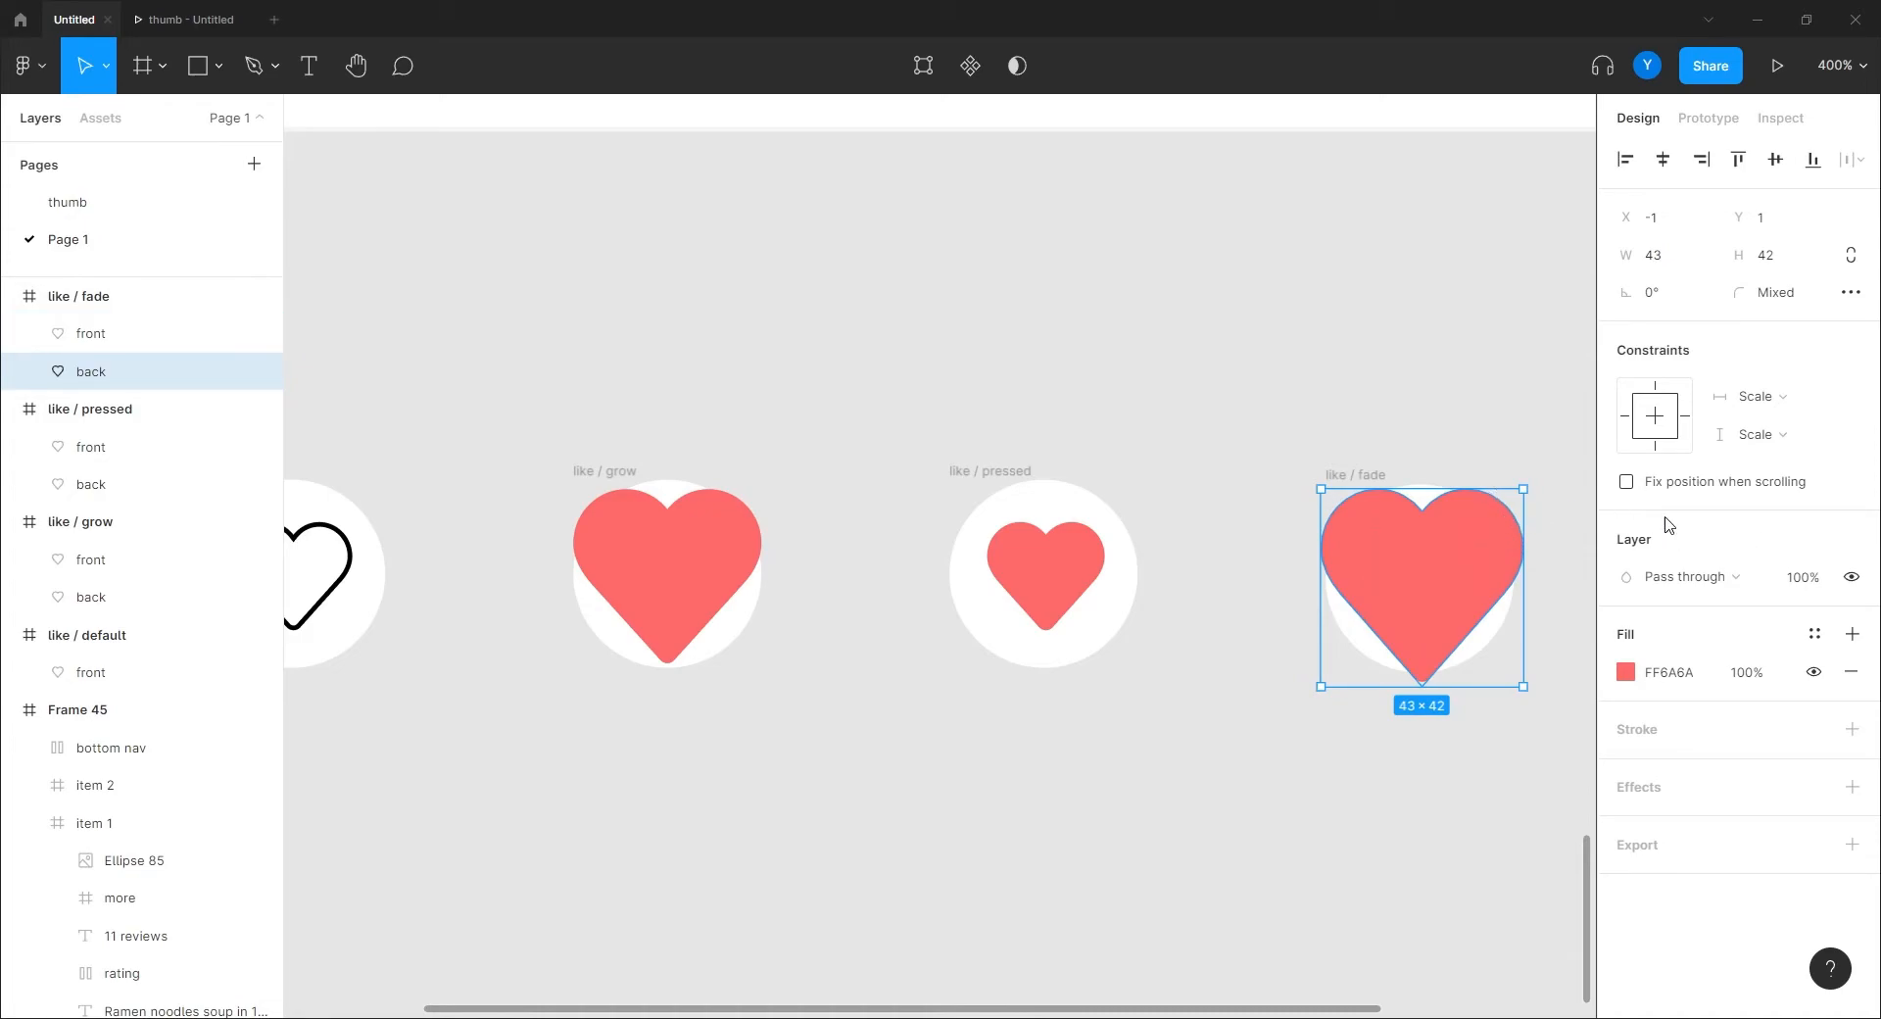
click(1813, 578)
text(0)
key(Return)
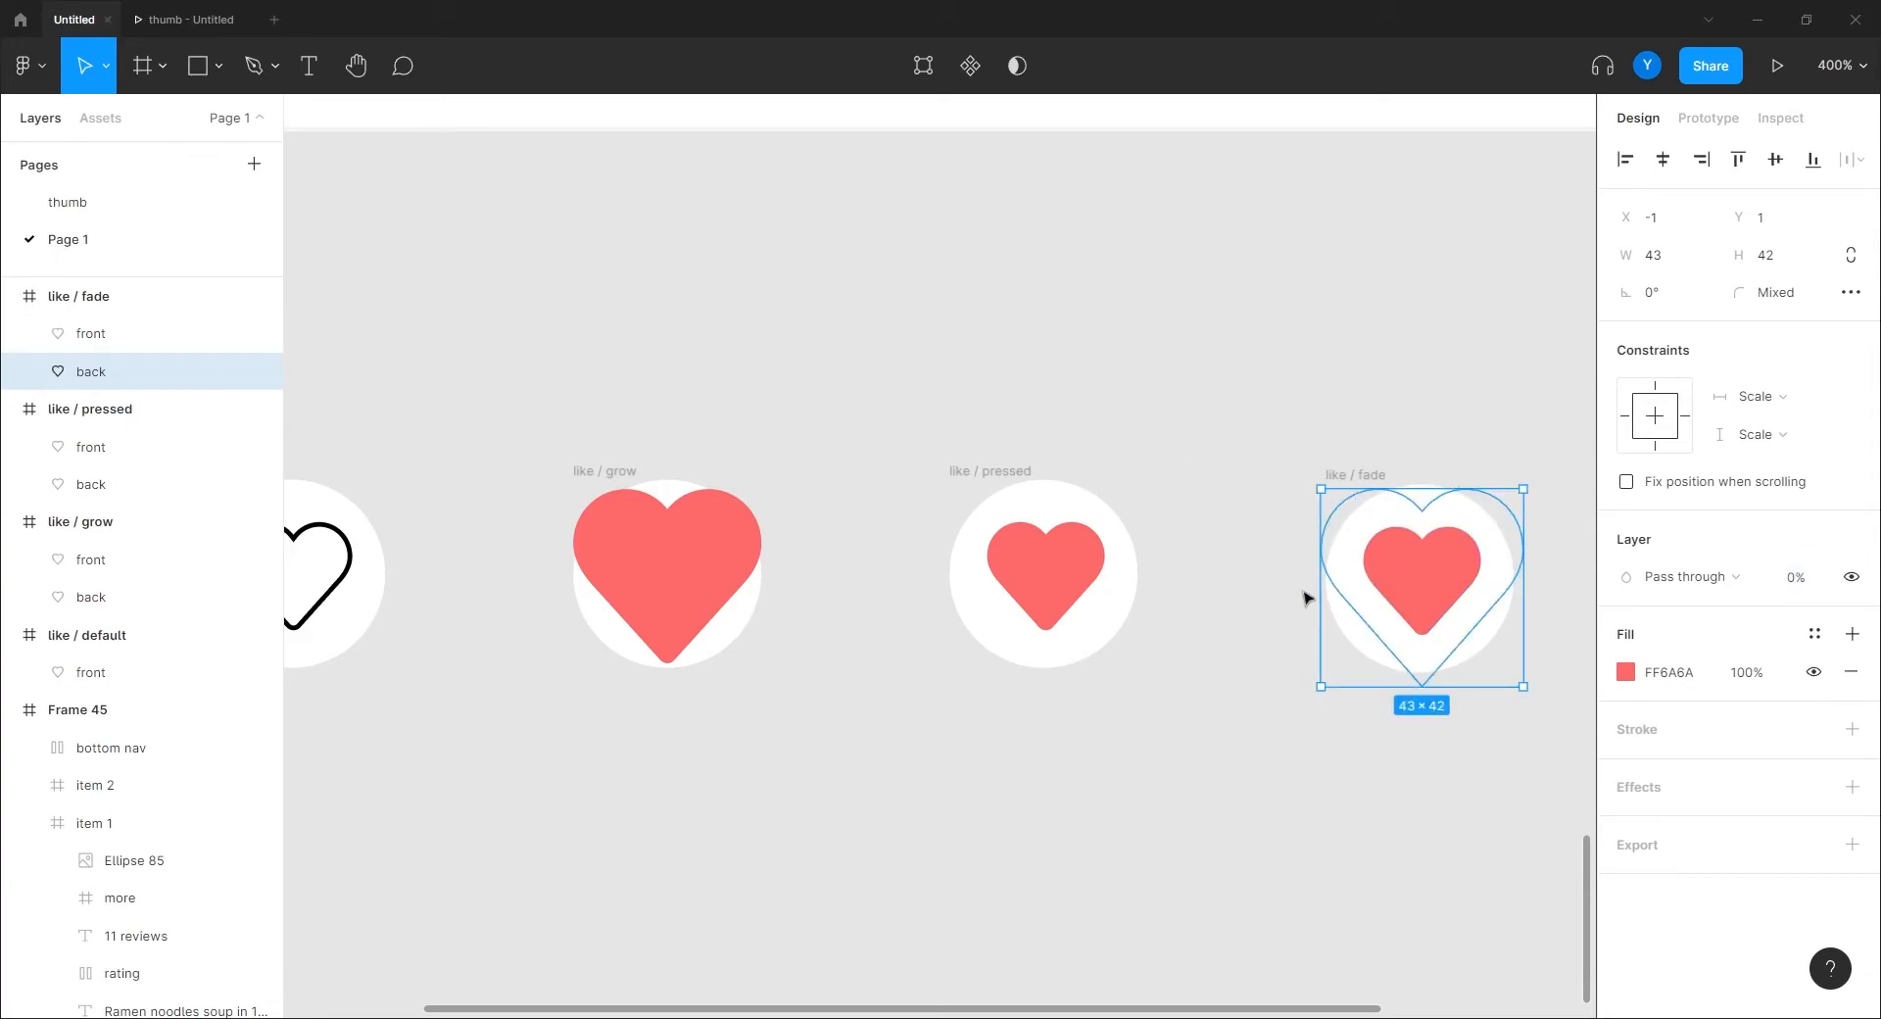
Bring the like / fade frame level with the other three like frames at Y 1234.
click(767, 377)
drag(391, 348, 903, 310)
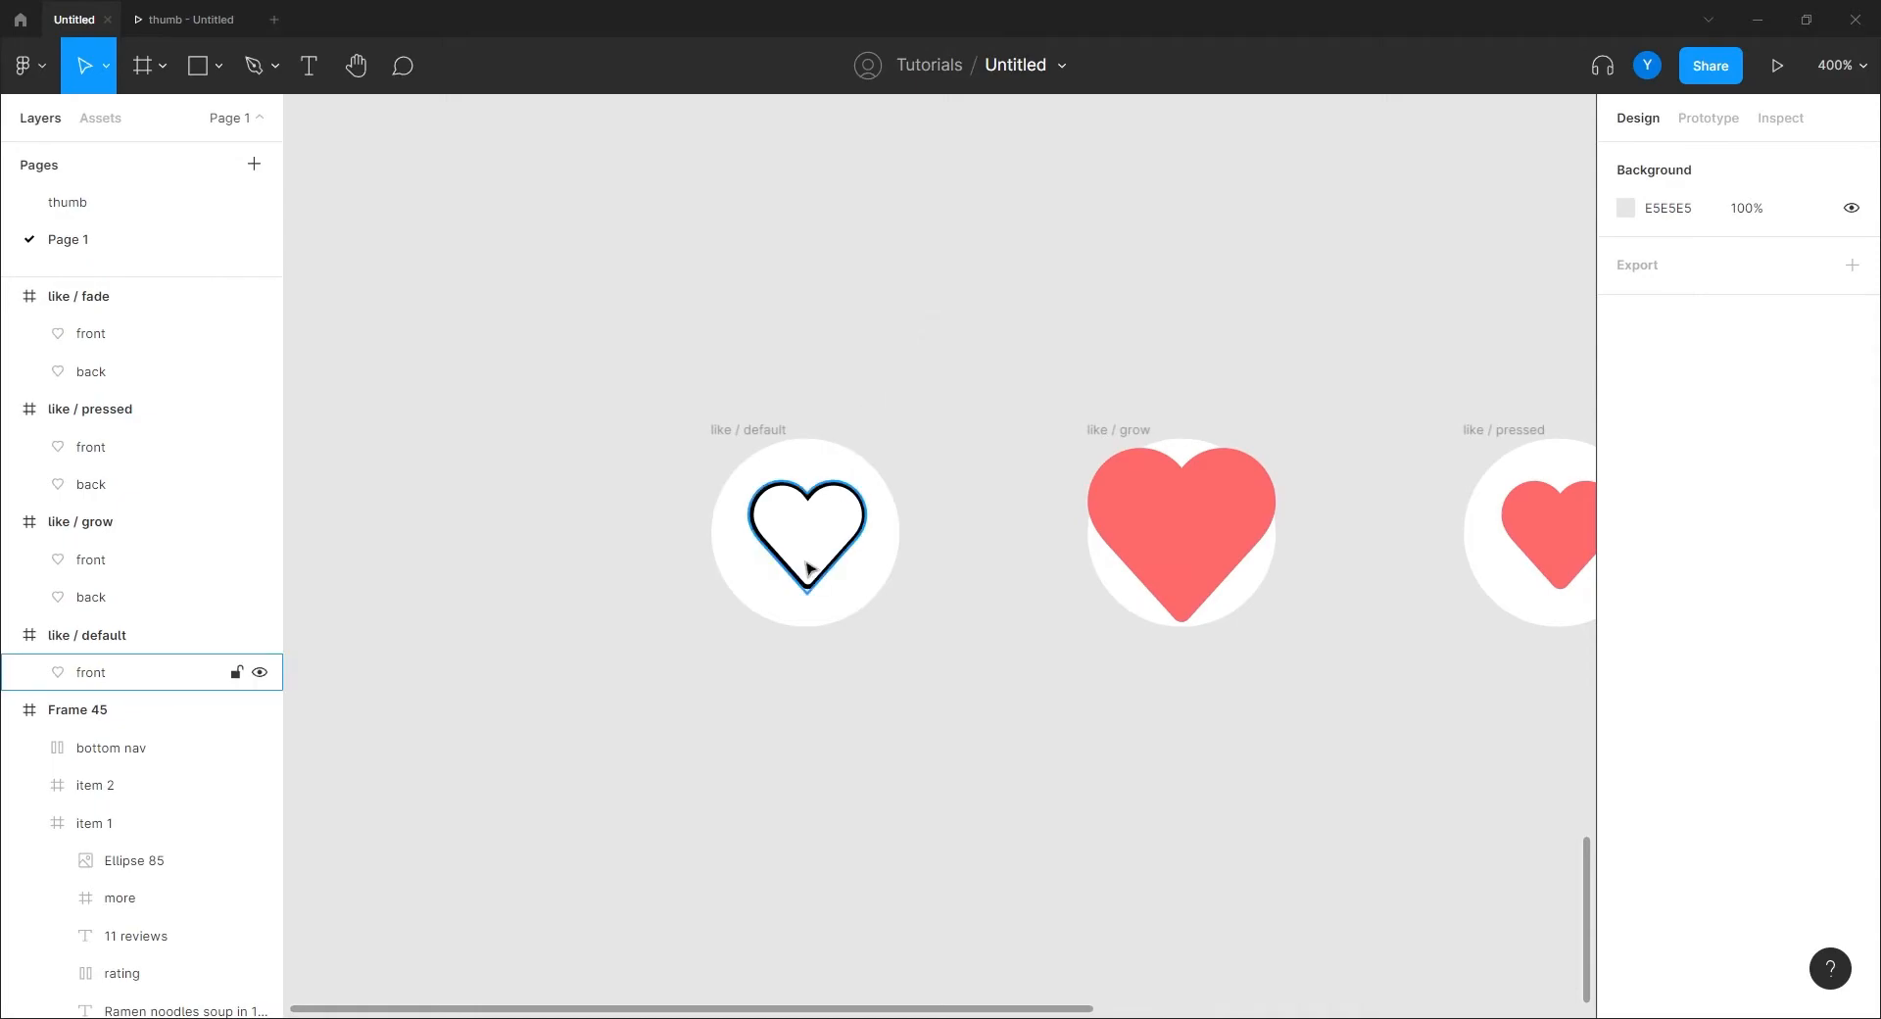
drag(646, 491, 402, 424)
drag(378, 291, 1516, 709)
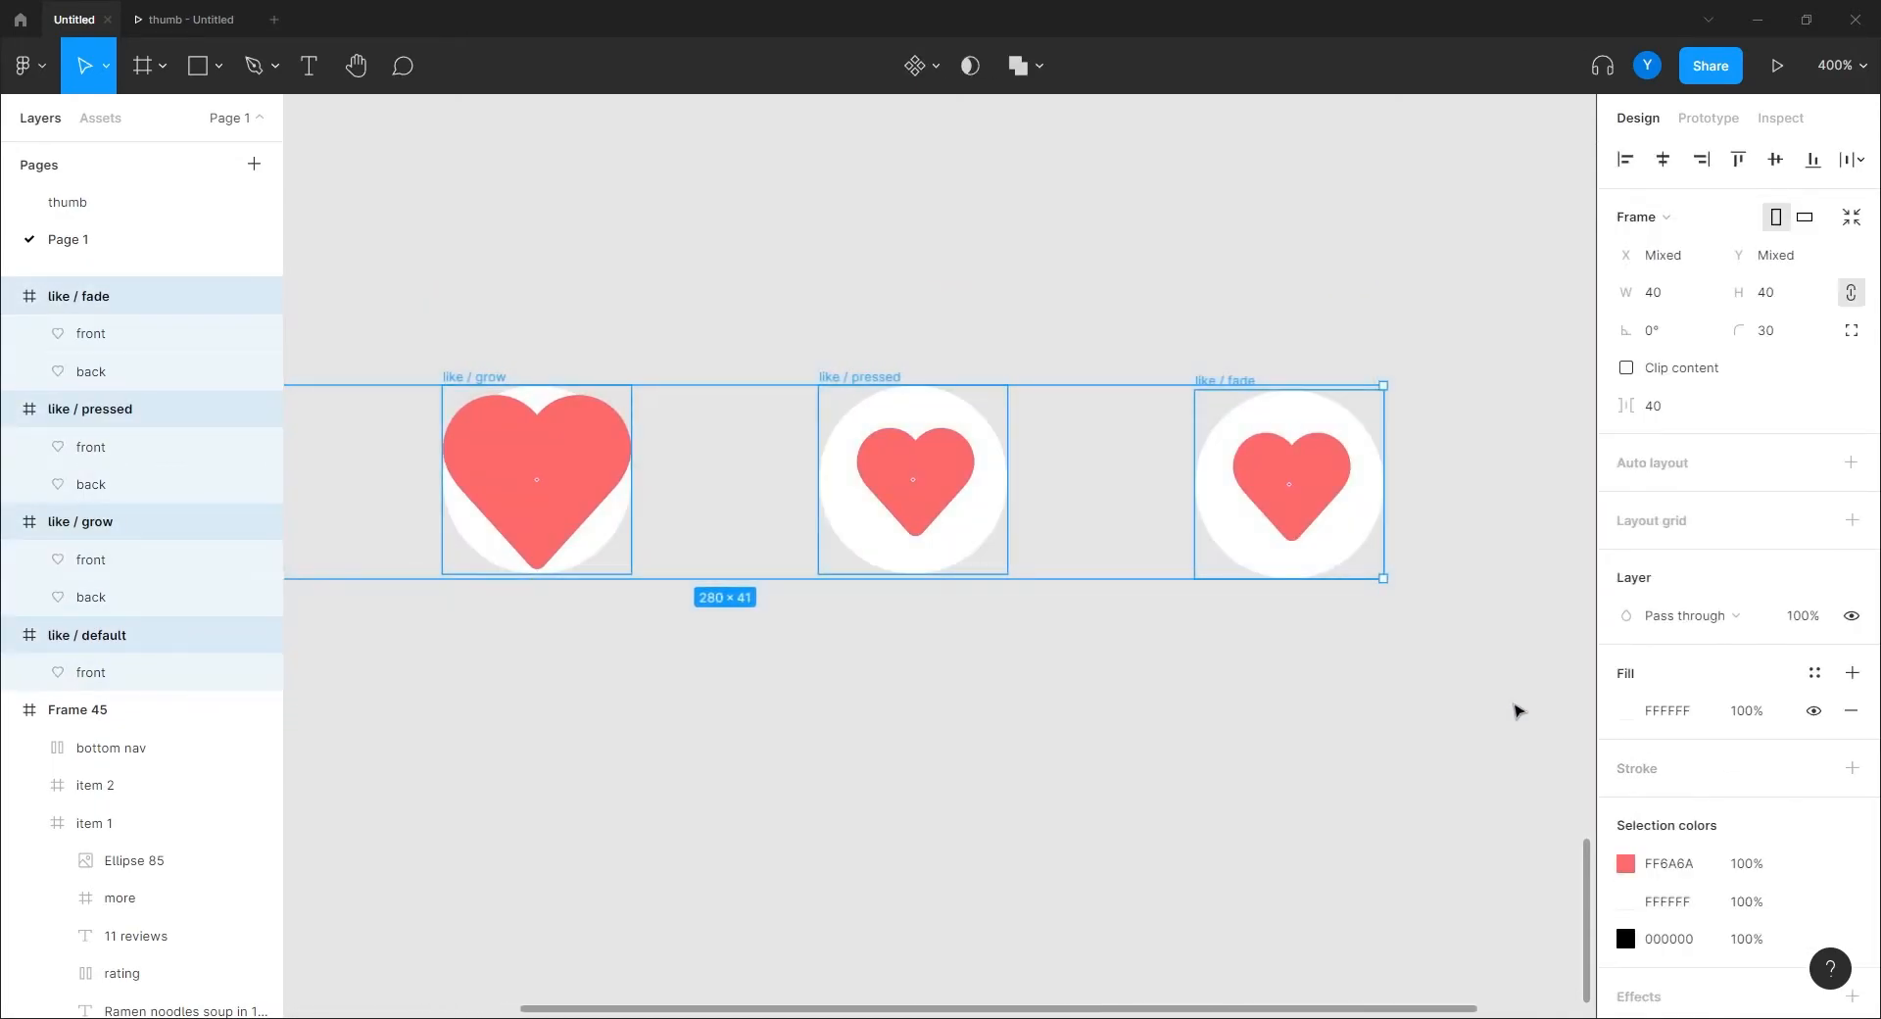
key(minus)
drag(1031, 682, 1228, 714)
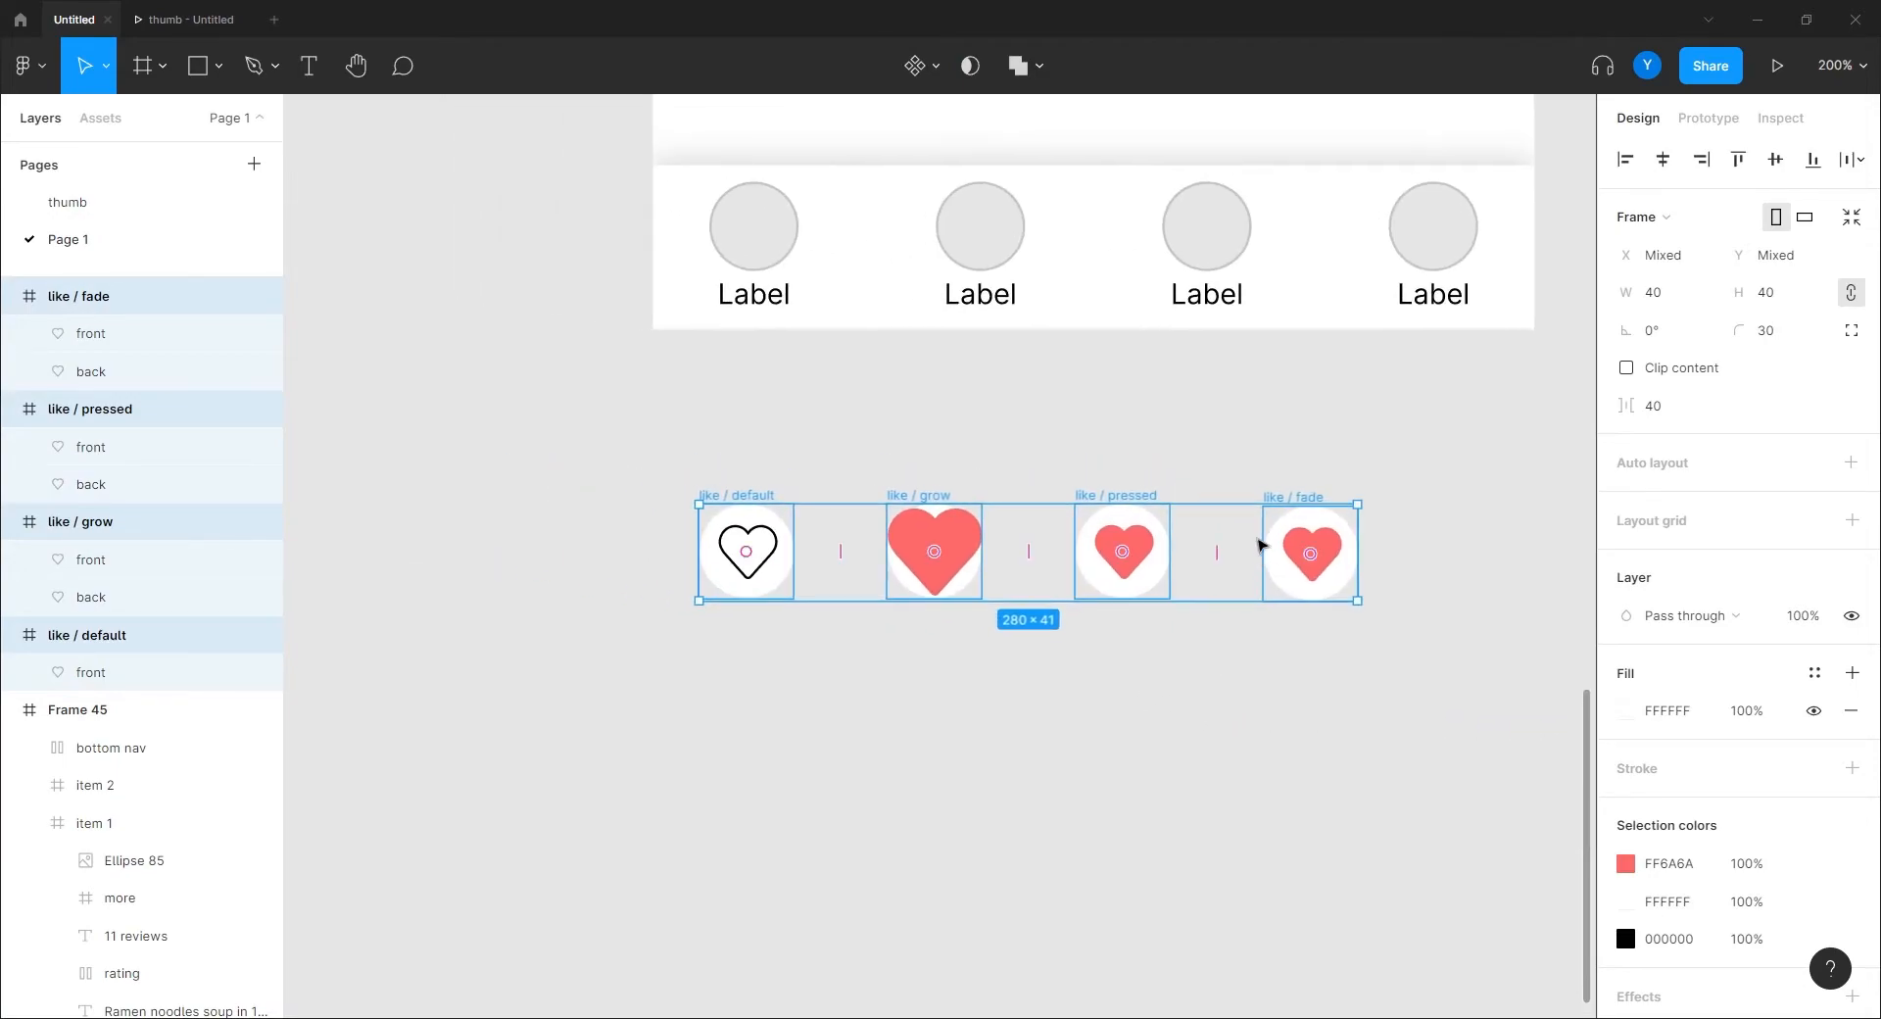
click(1286, 499)
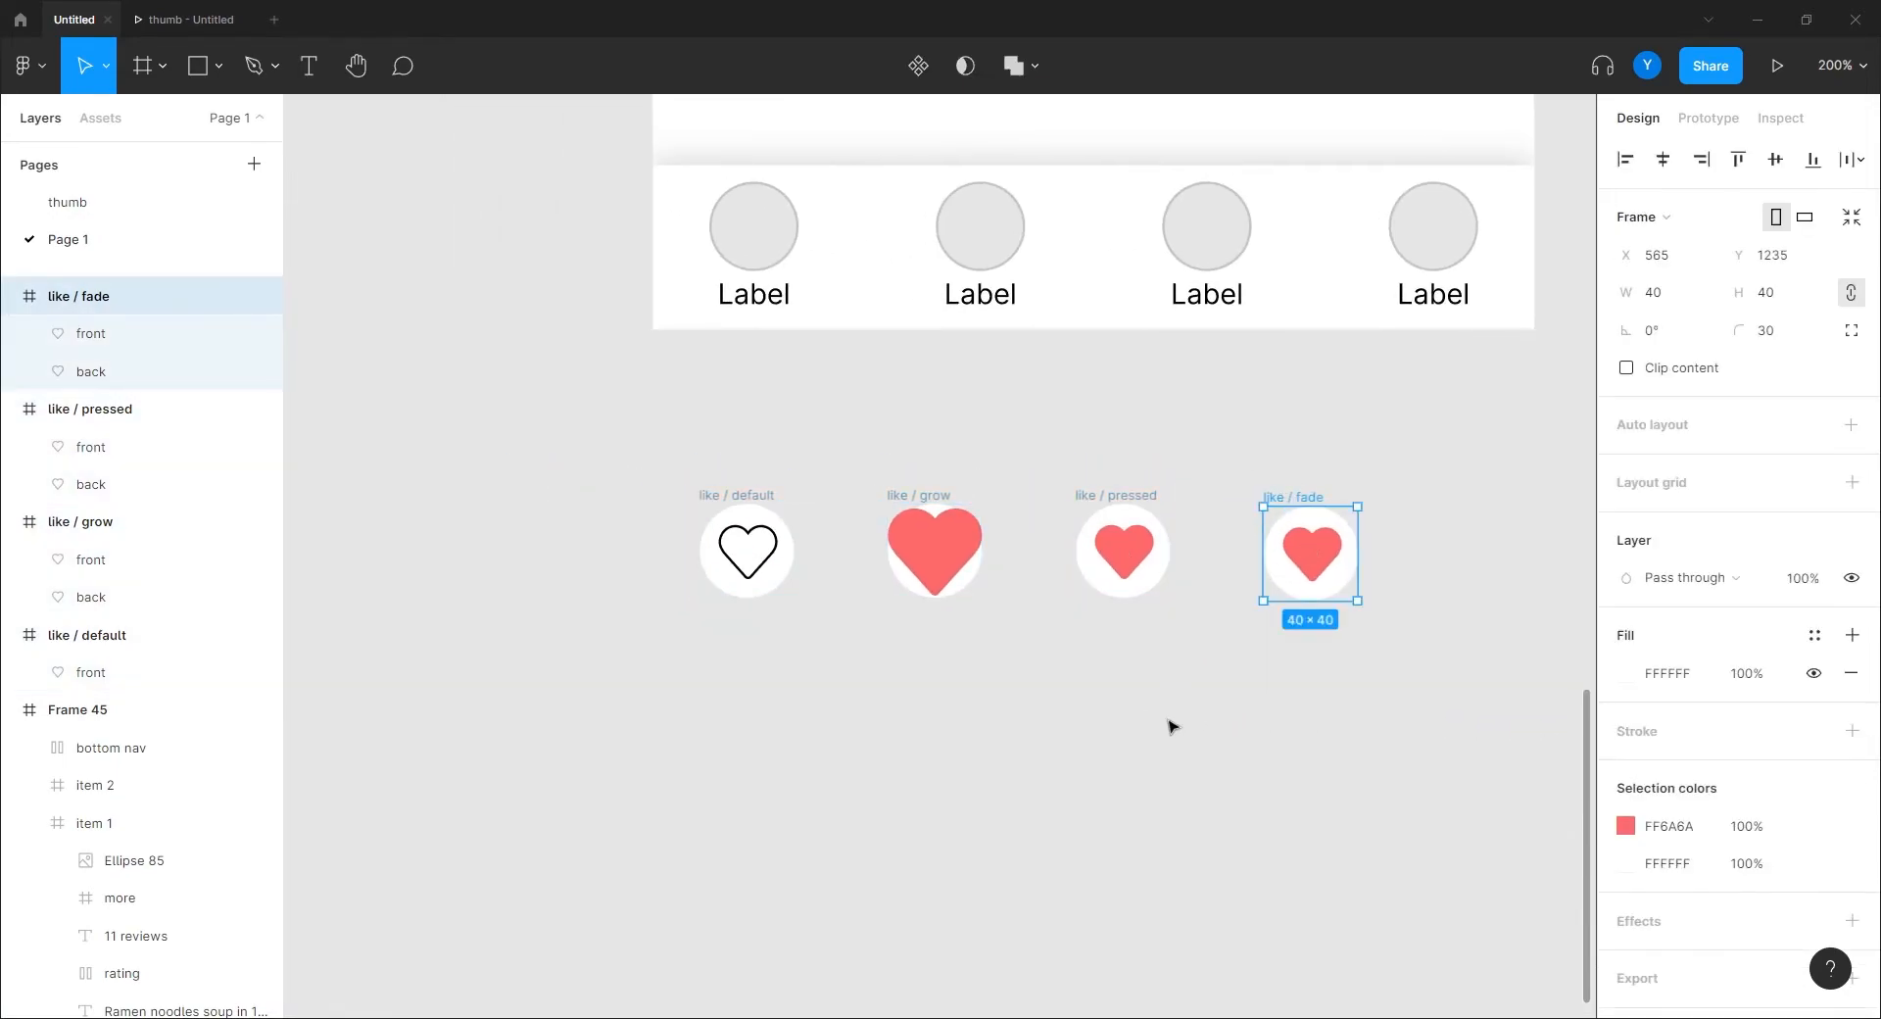
Combine the default, grow, pressed and fade like frames into one component set.
drag(1391, 453, 617, 666)
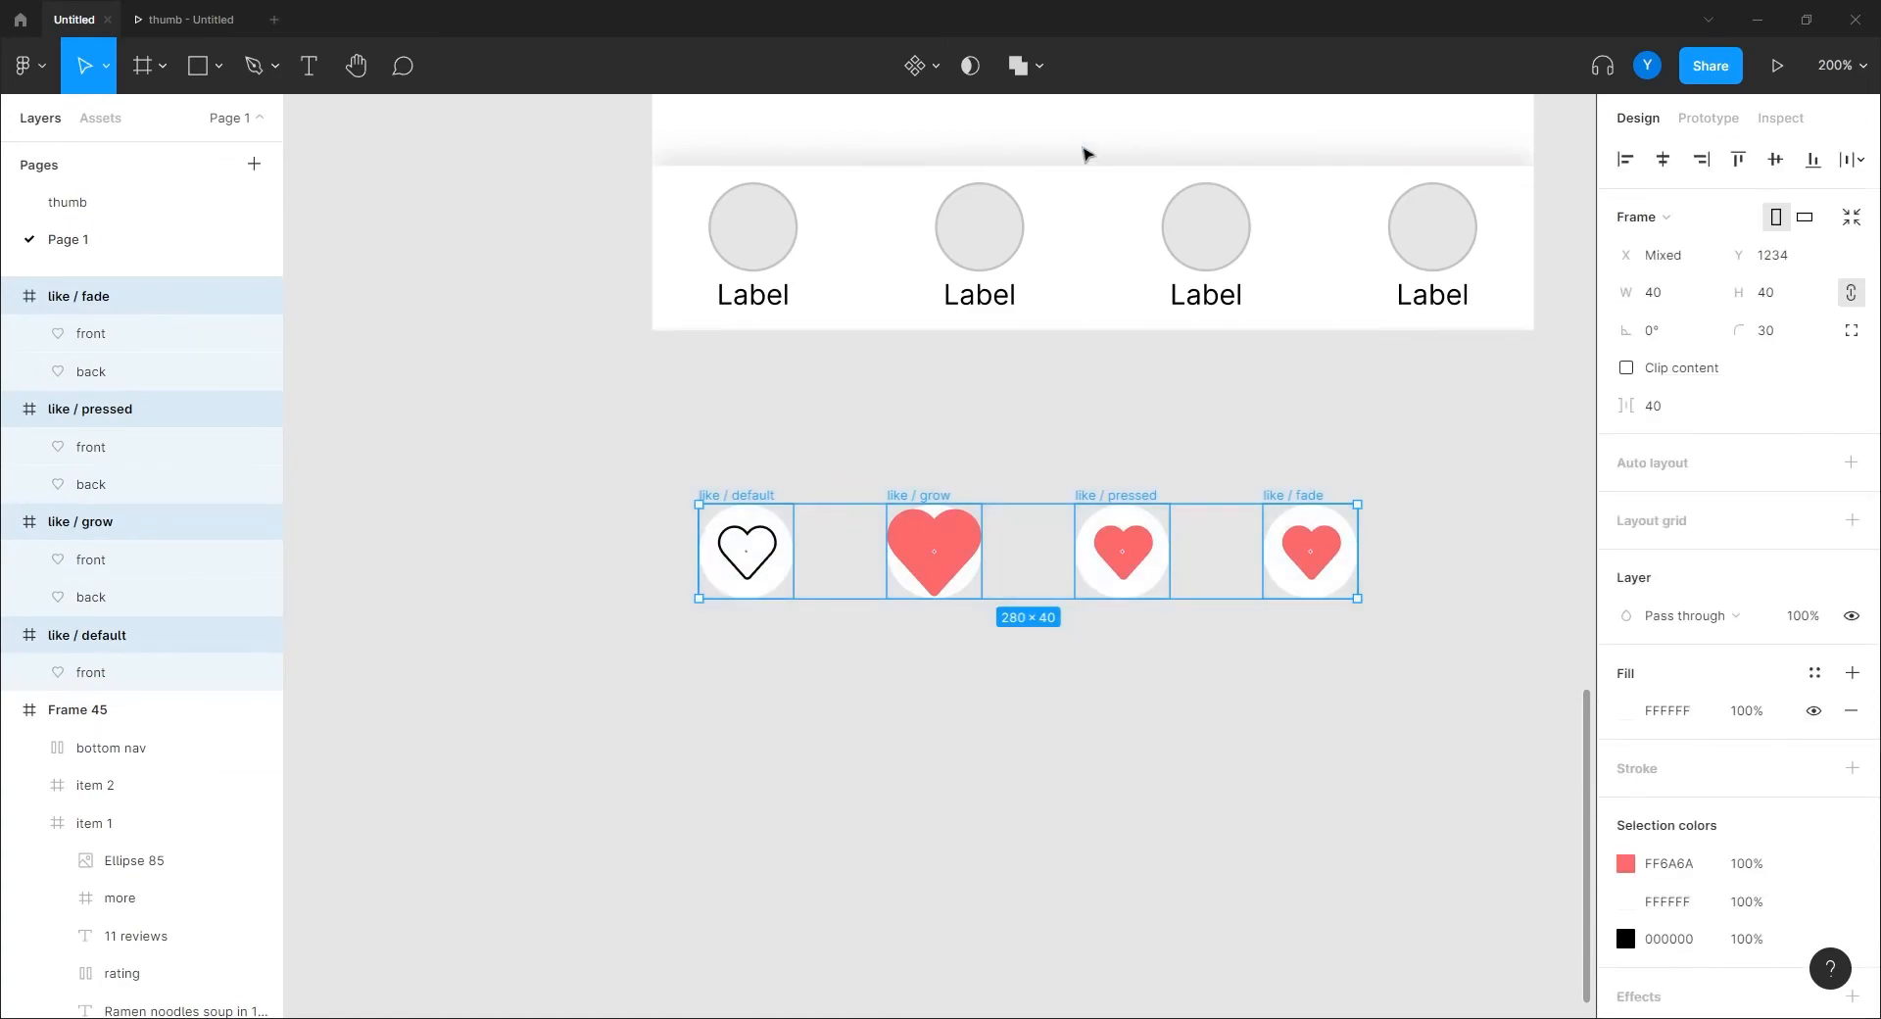
click(926, 65)
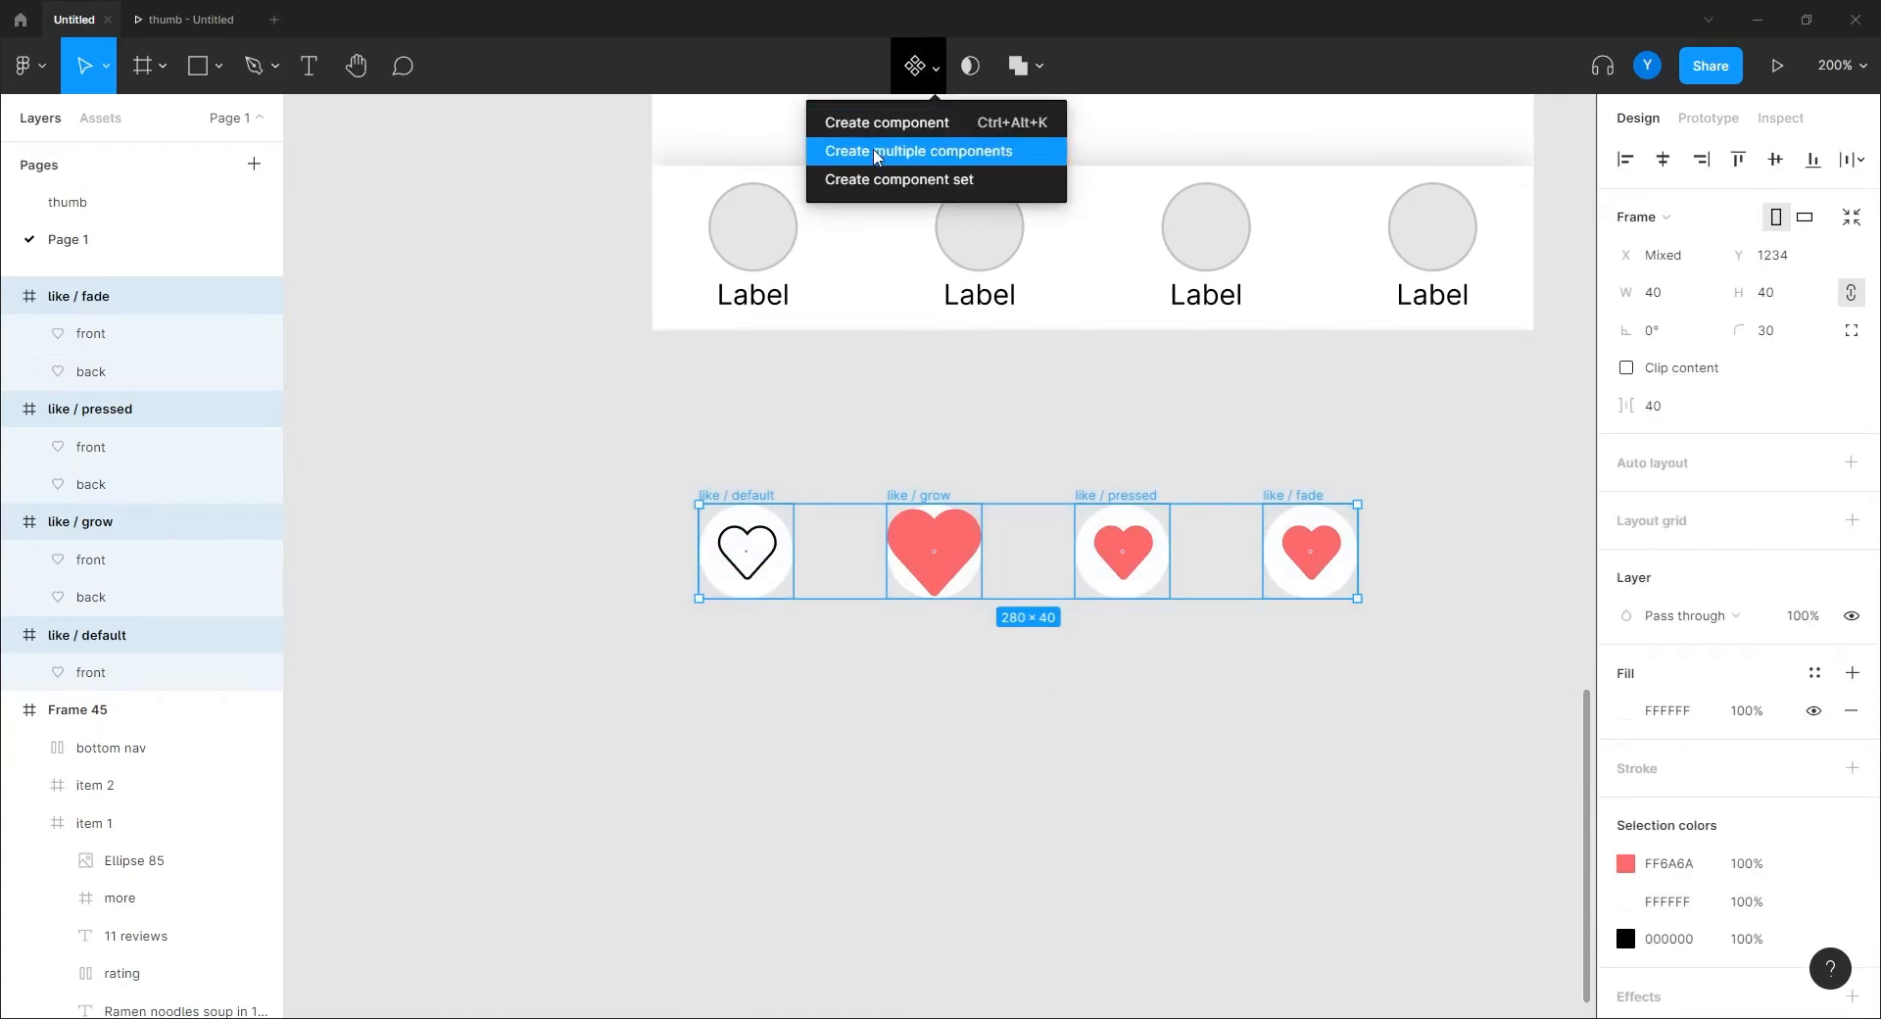
click(926, 180)
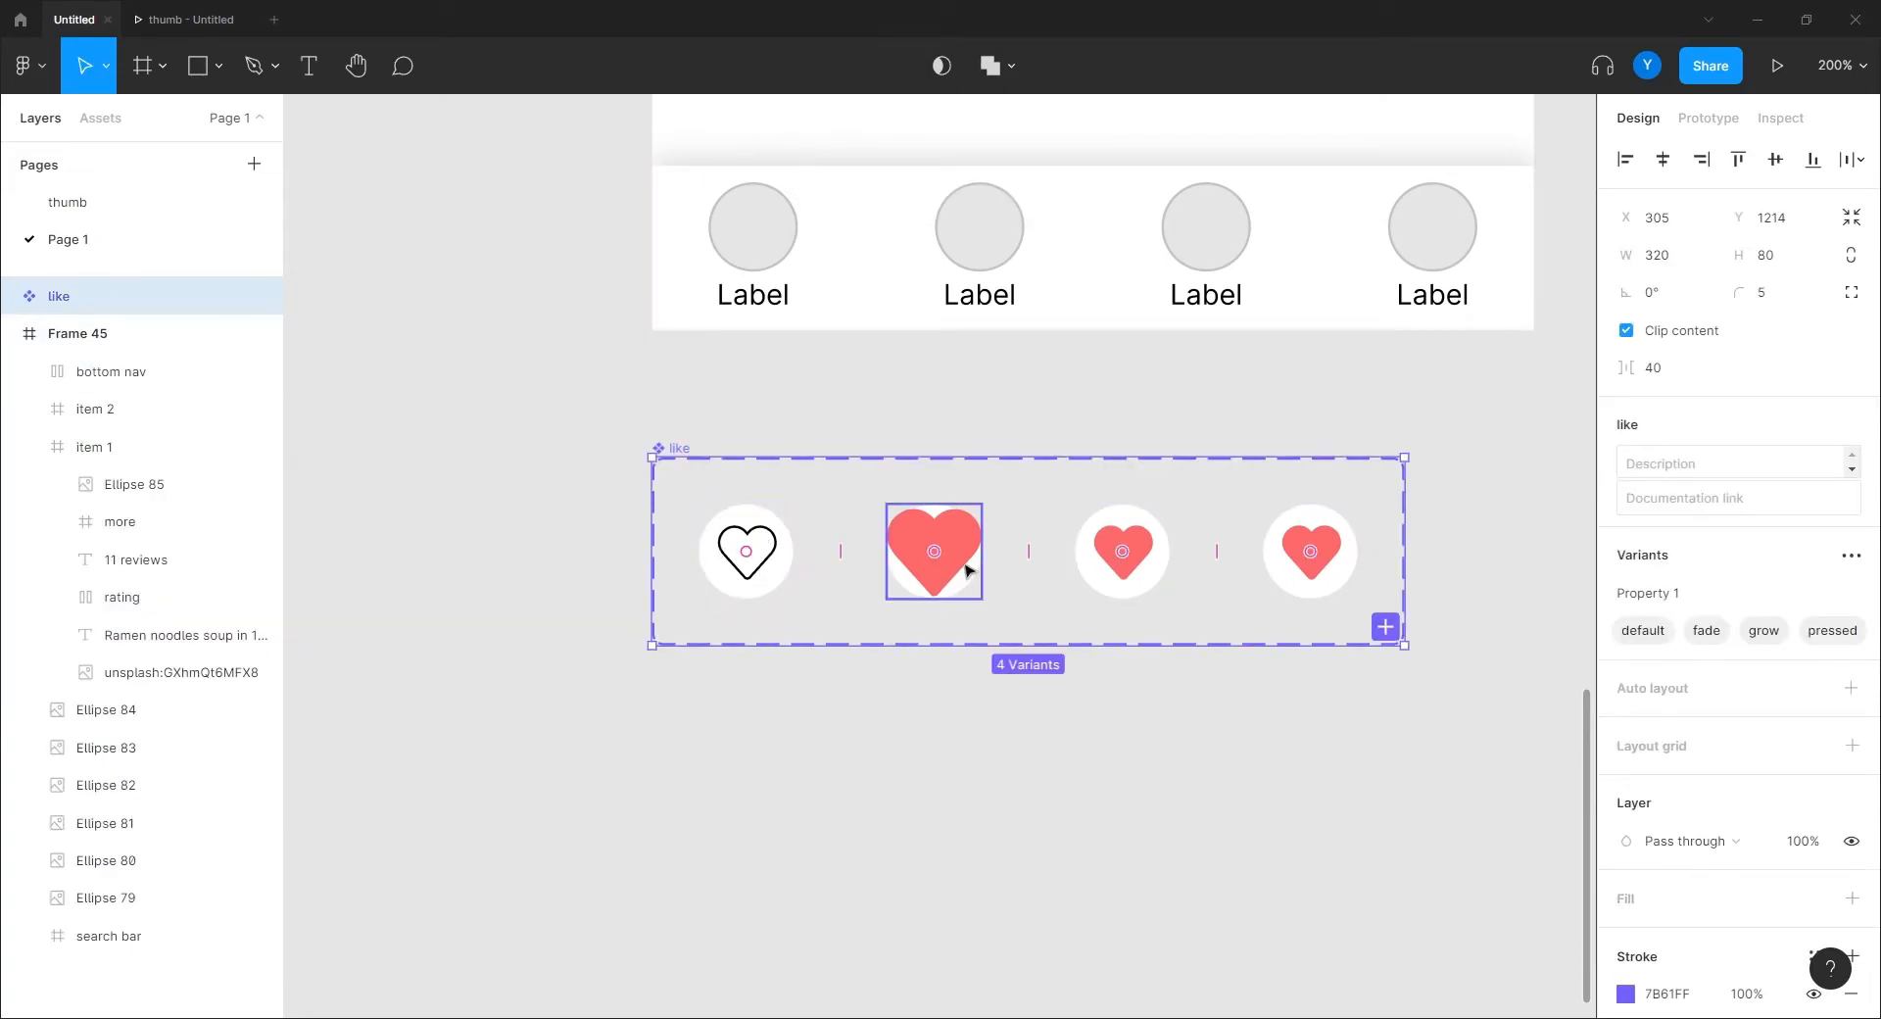
click(903, 549)
drag(1087, 535, 794, 785)
ctrl+scroll(666, 823, up, 5)
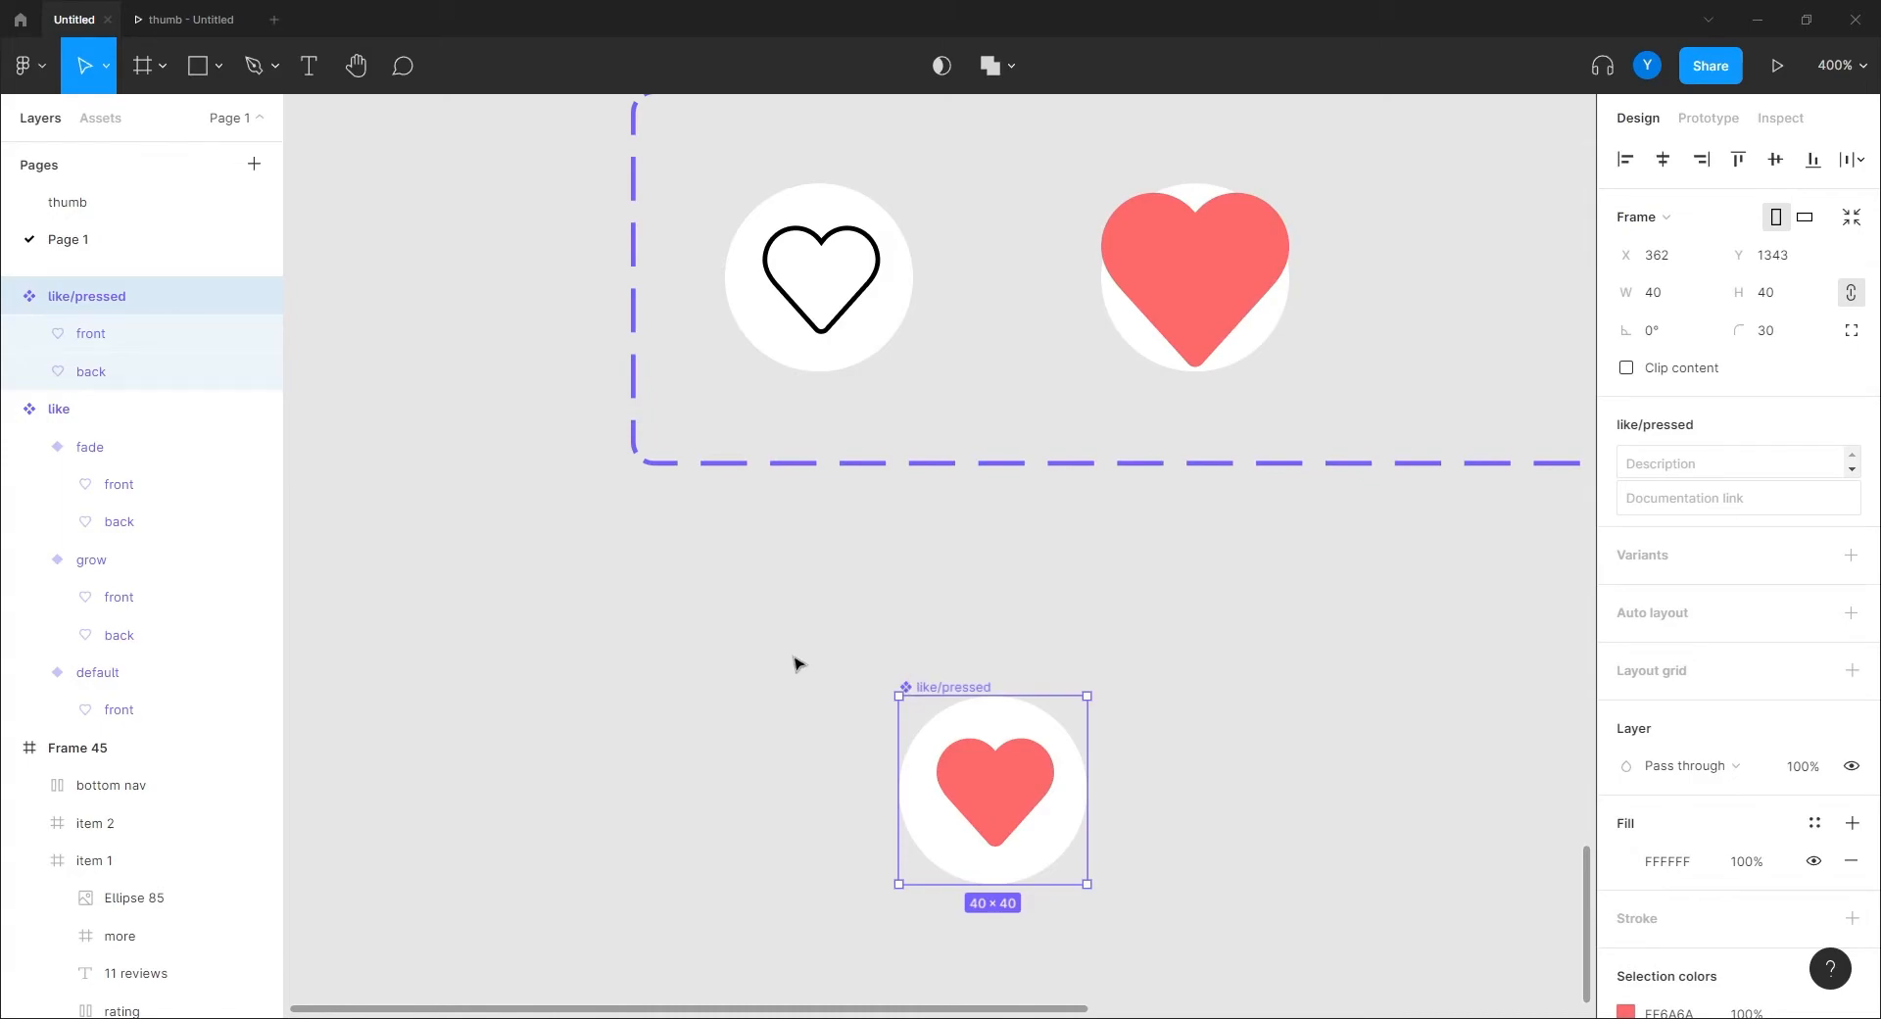
key(ctrl+z)
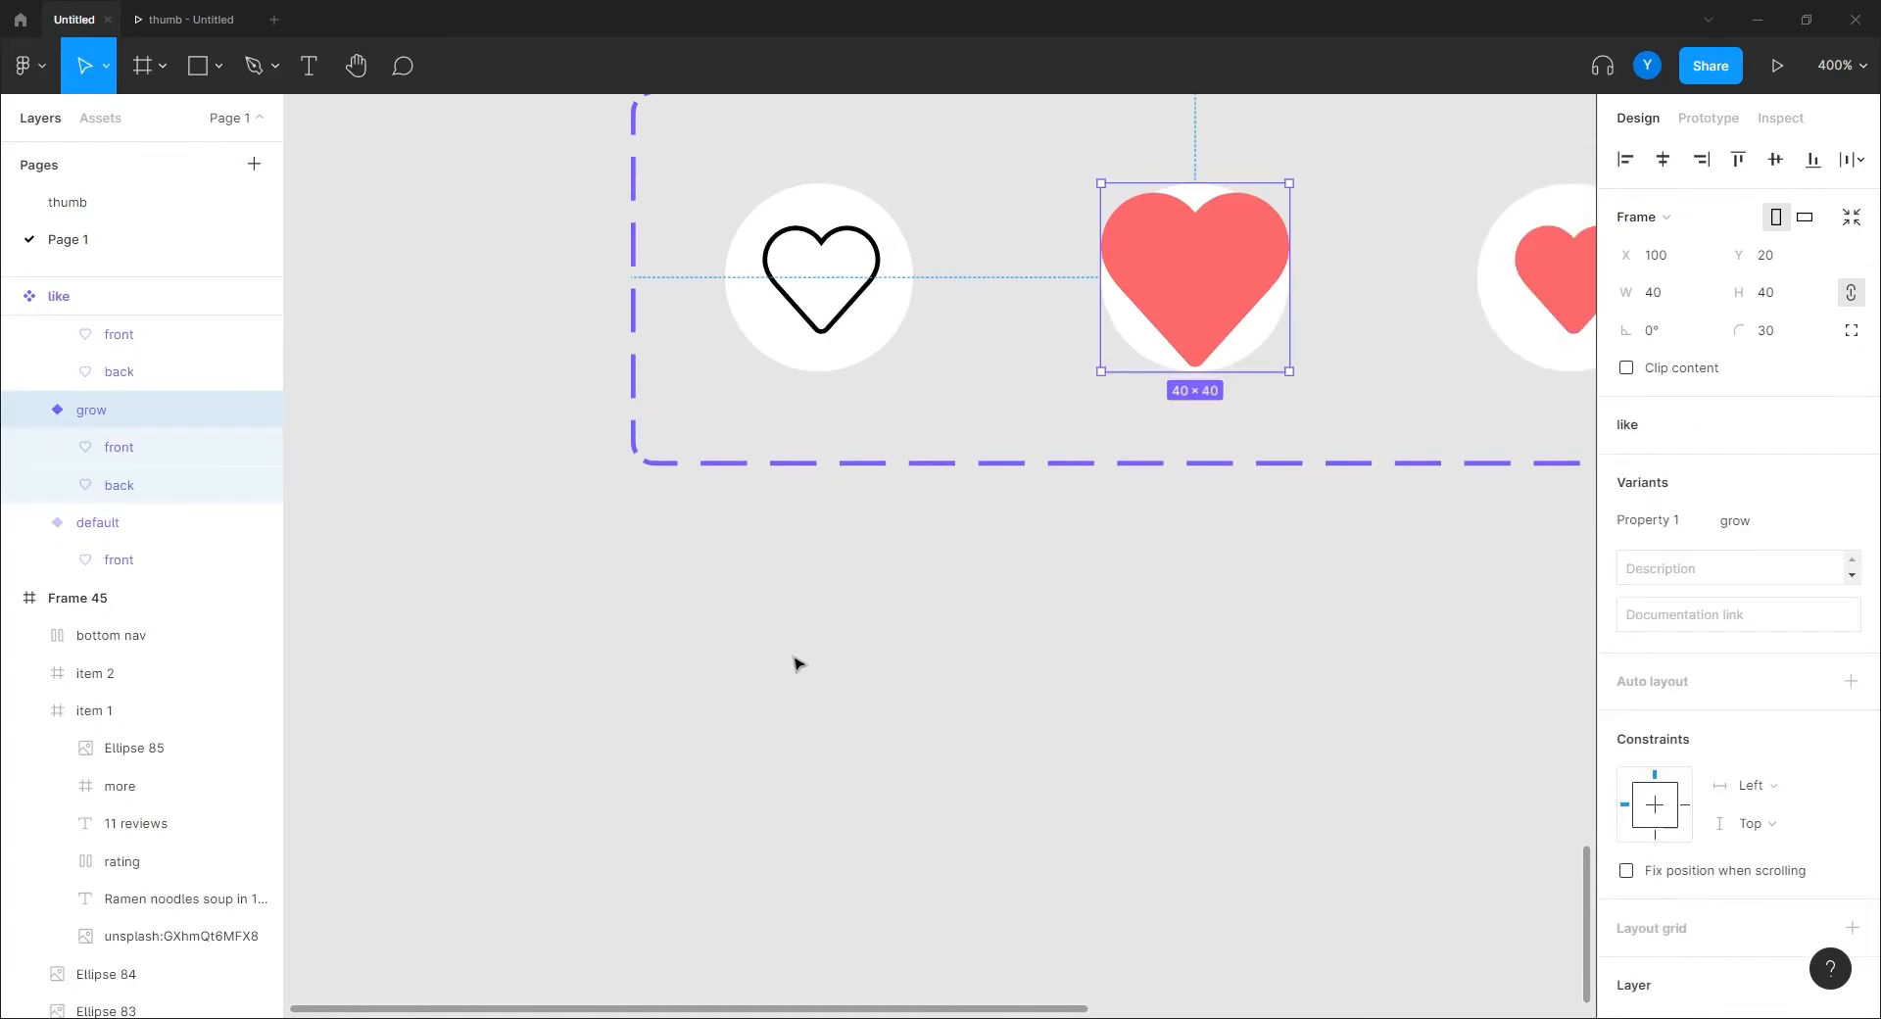
Link the default variant's front heart to the grow variant, changing on tap with a Smart animate transition.
click(859, 671)
key(ctrl+minus)
drag(1029, 632, 848, 795)
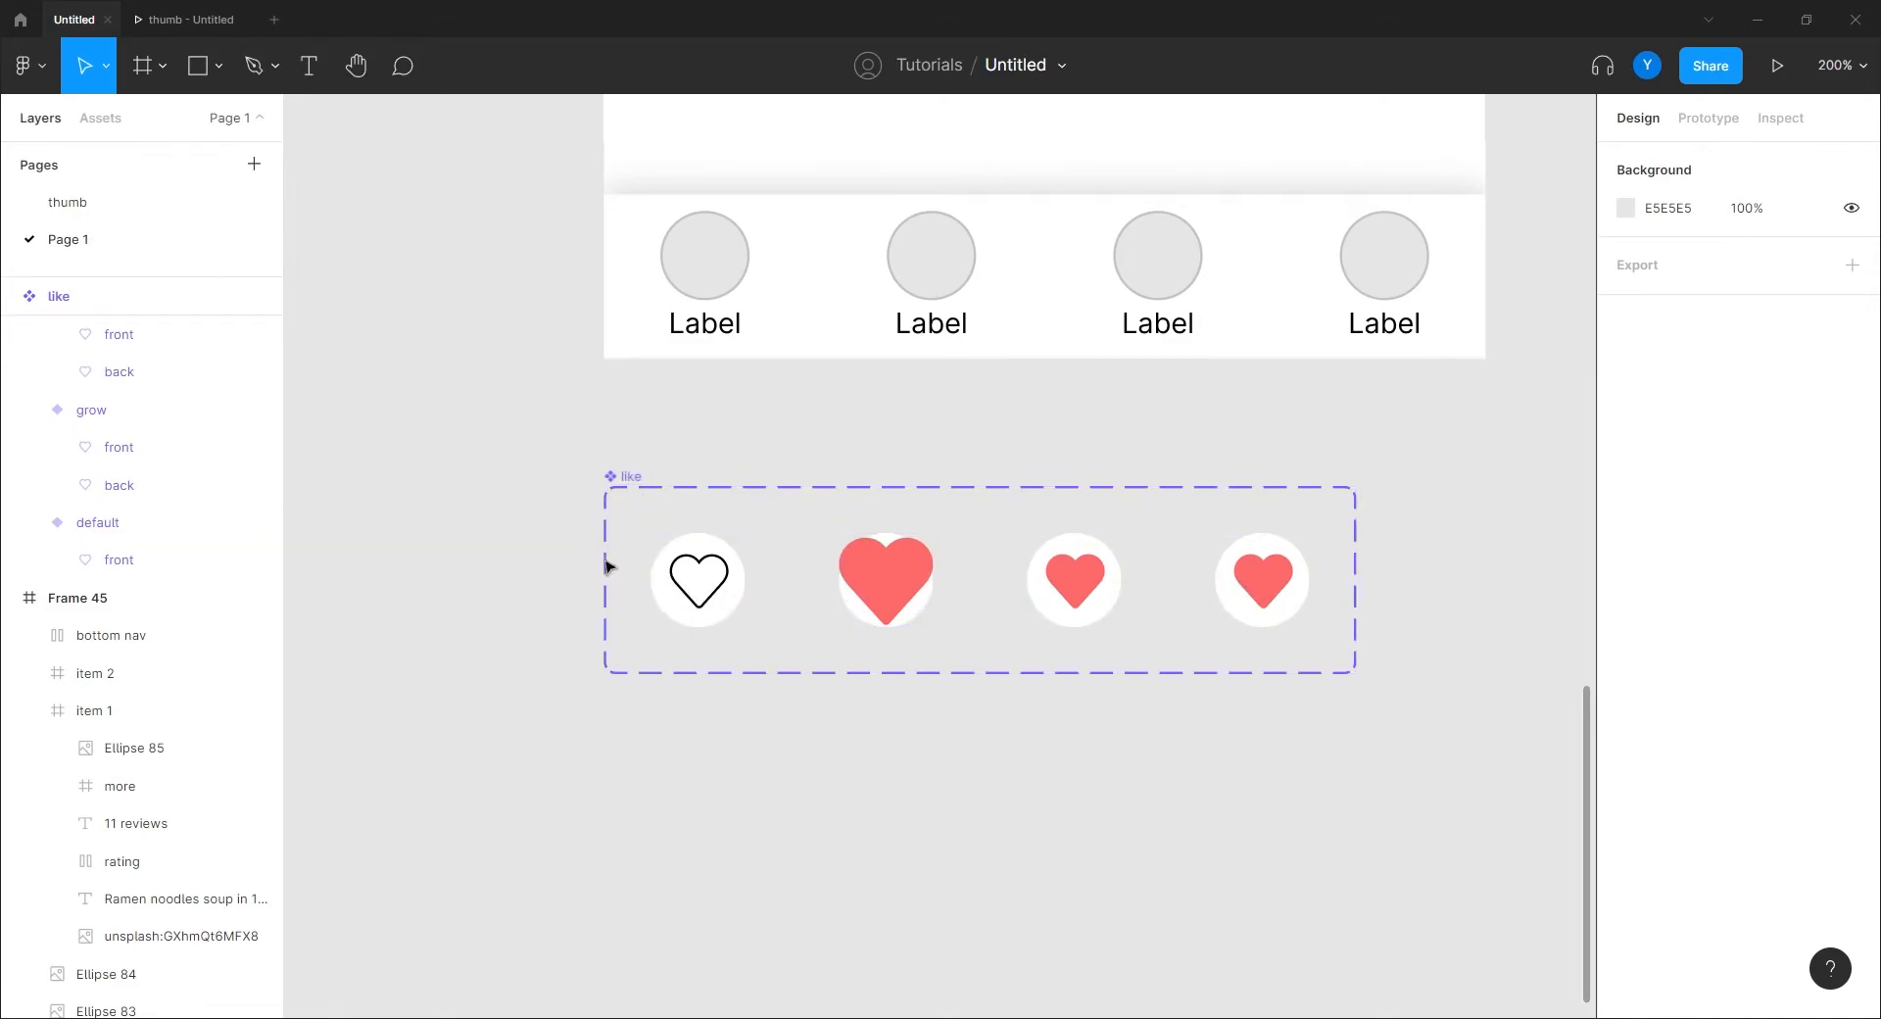
scroll(681, 770, left, 2)
key(ctrl+plus)
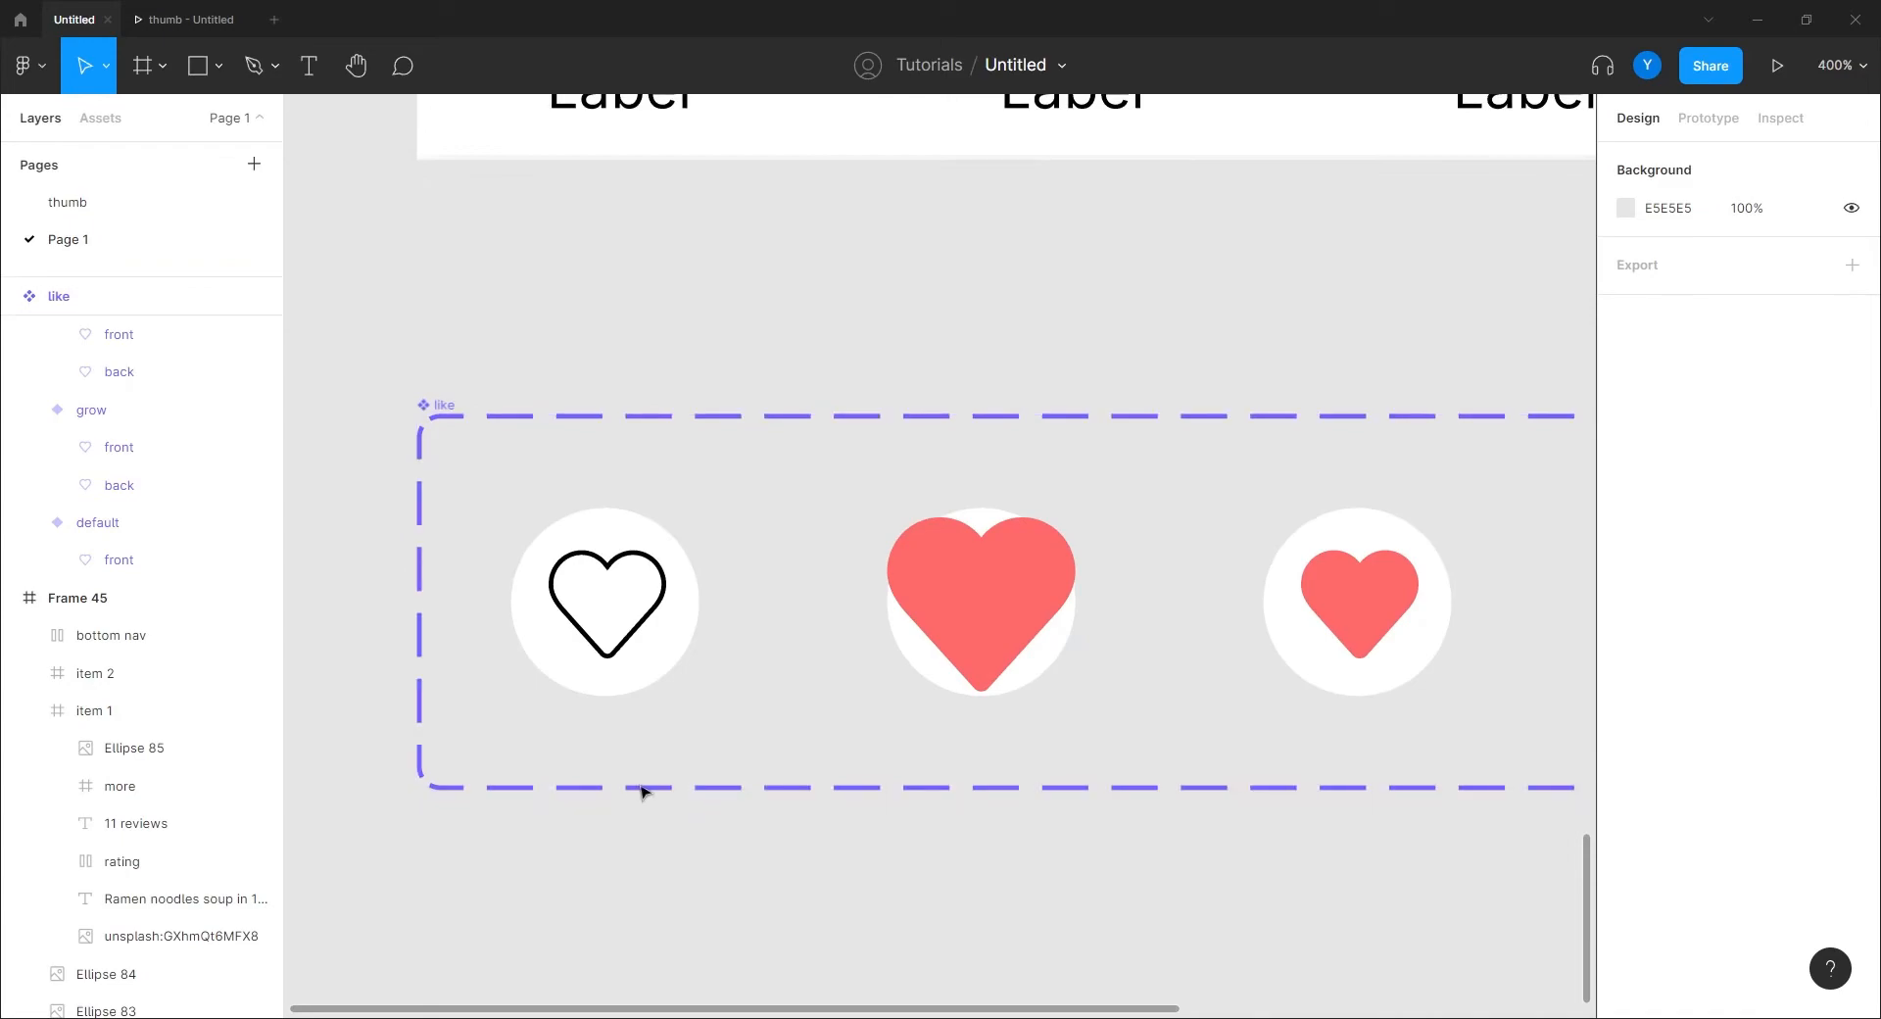
click(632, 589)
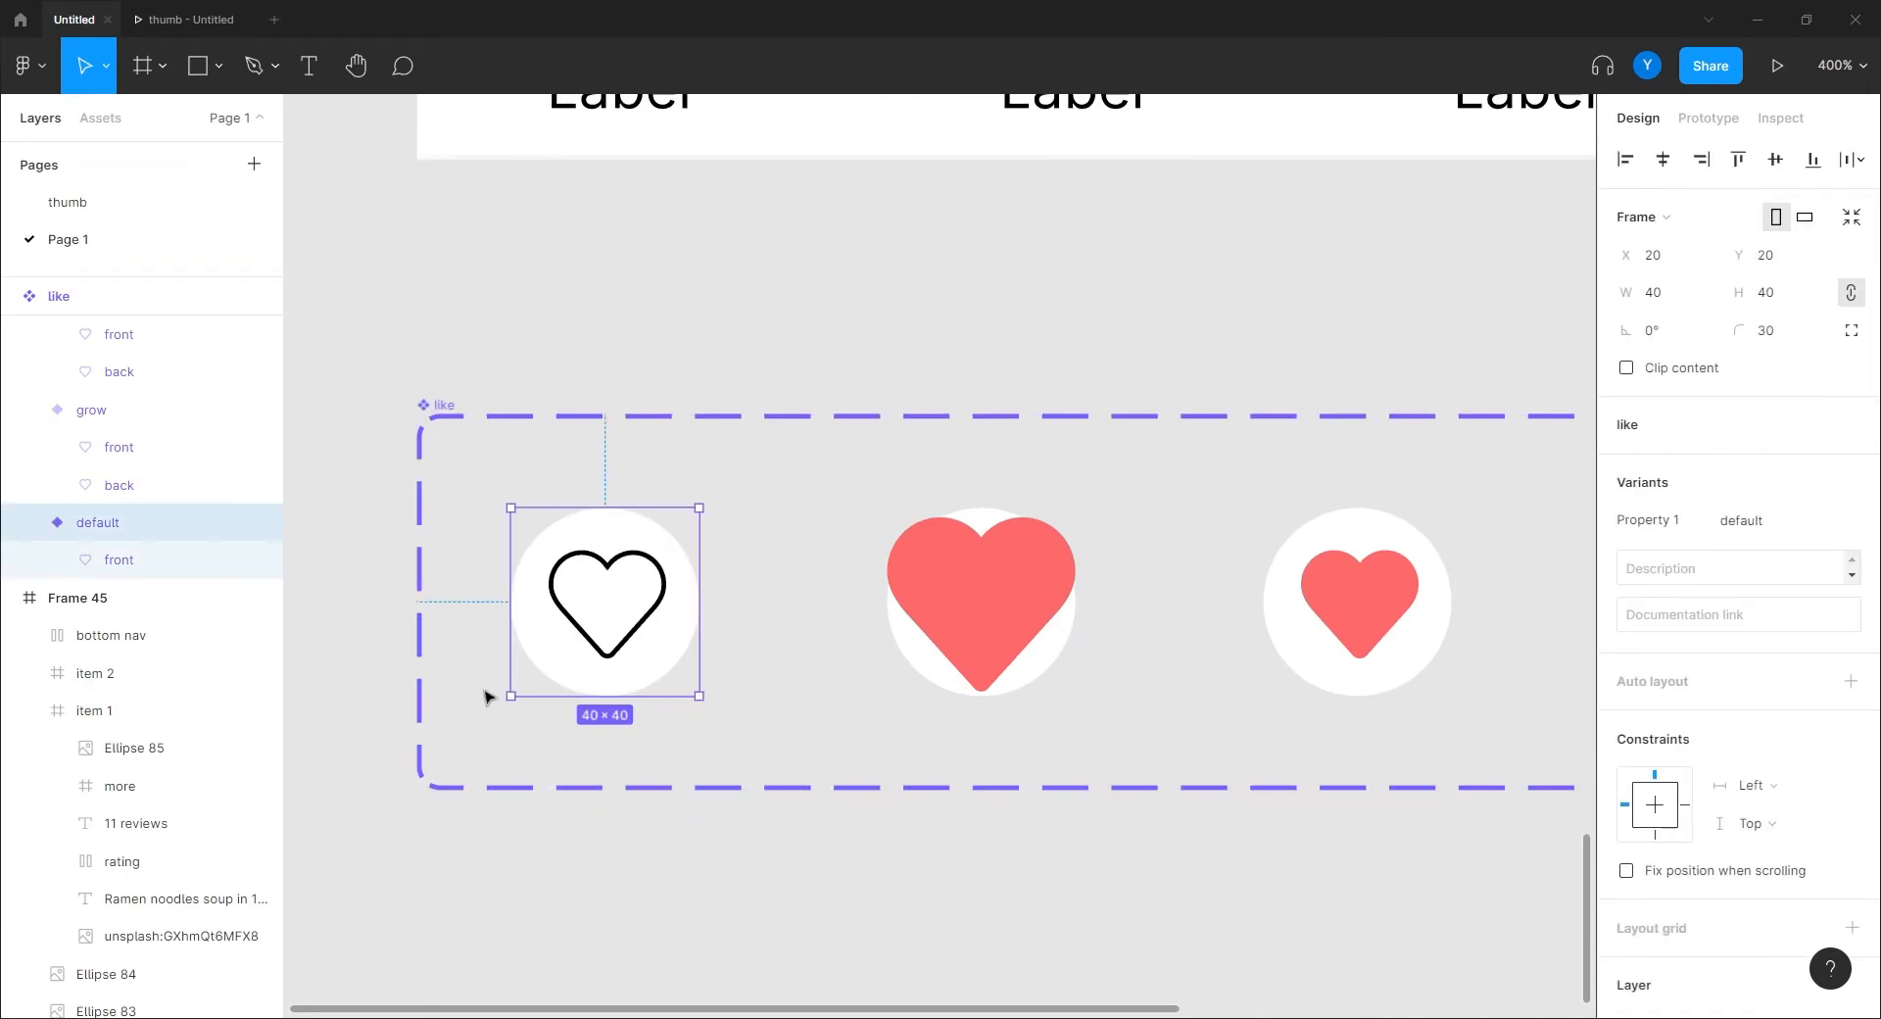
click(619, 605)
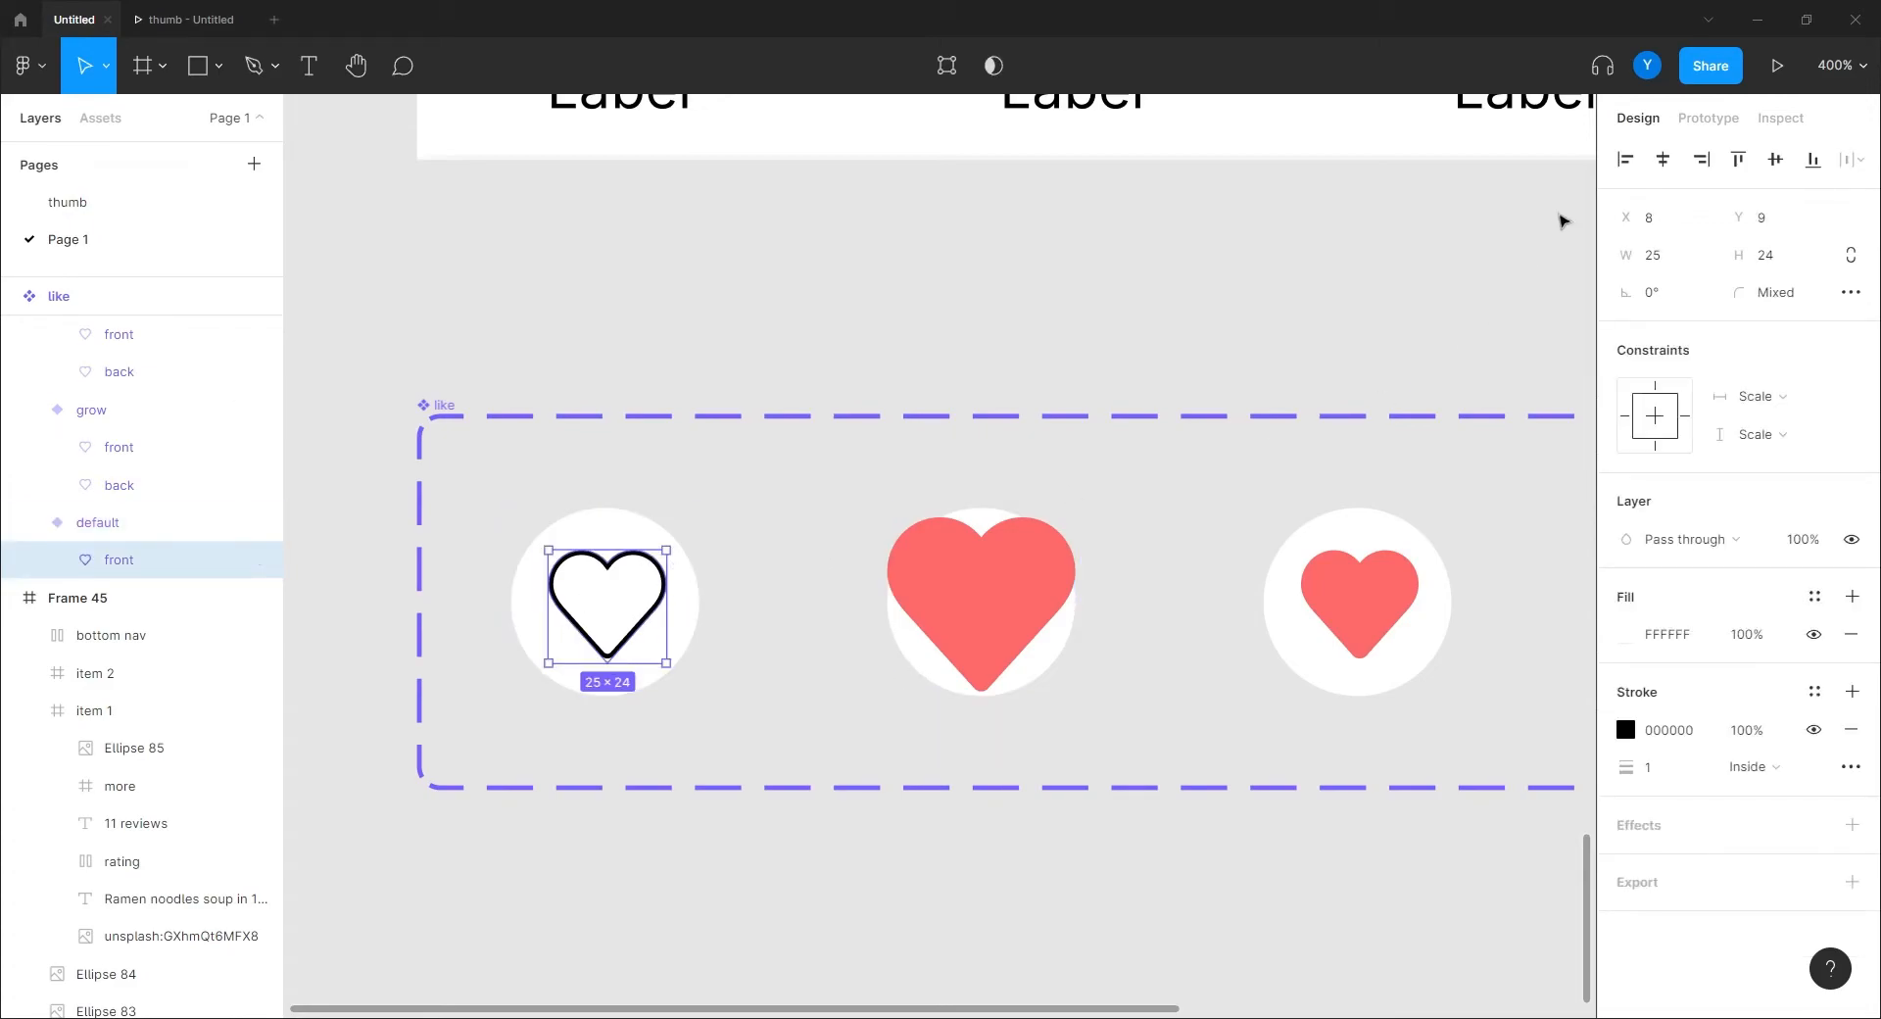
click(1709, 120)
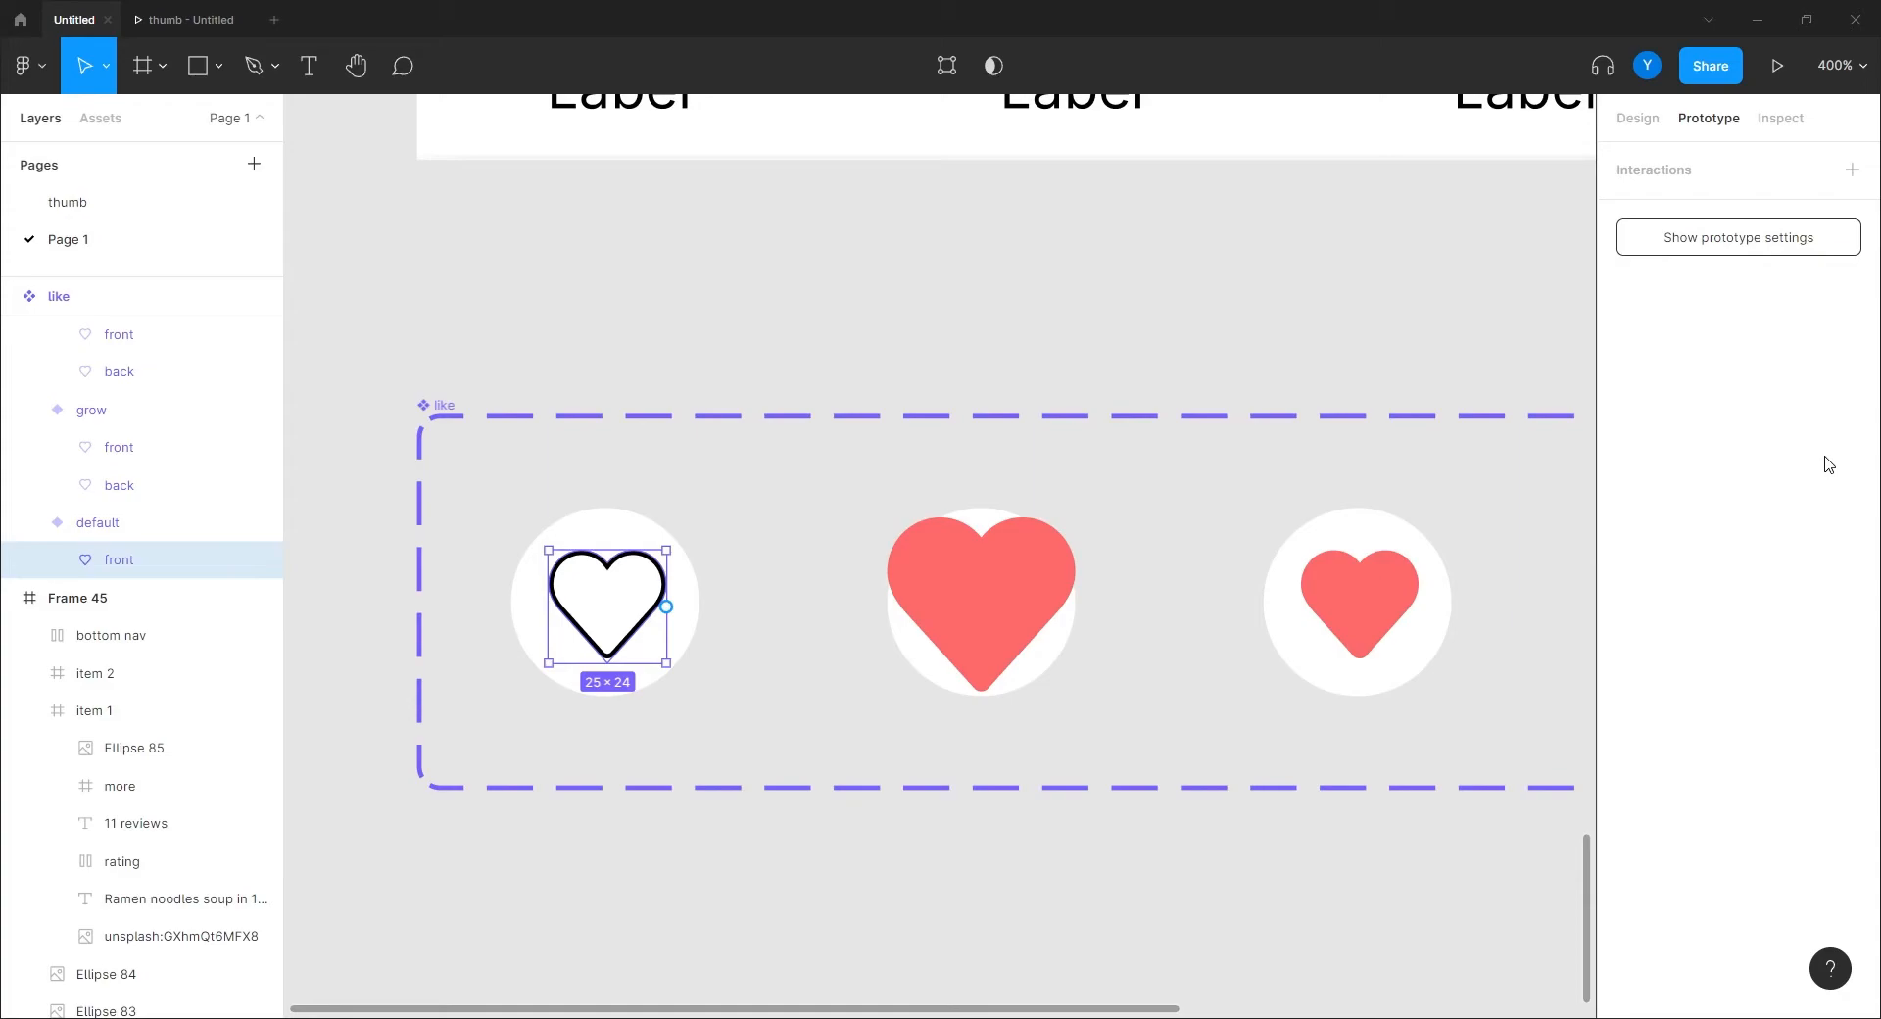
drag(667, 606, 911, 613)
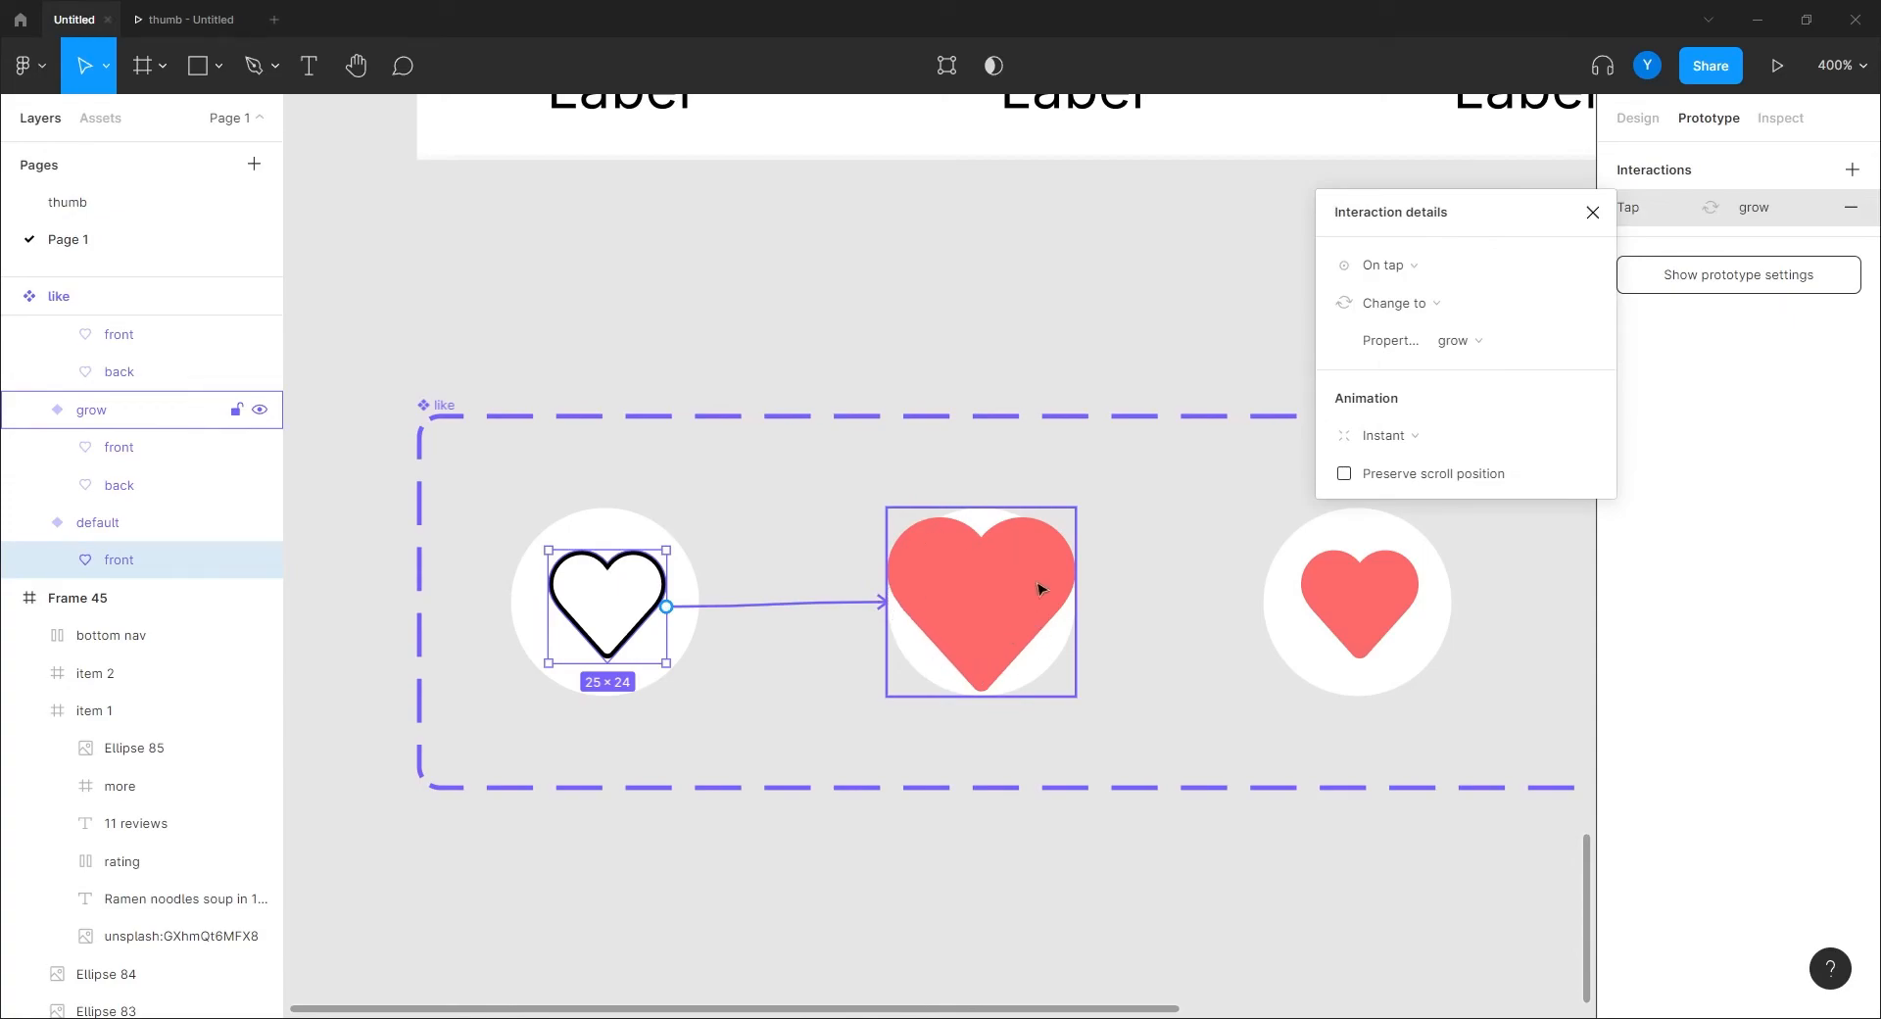
click(1393, 441)
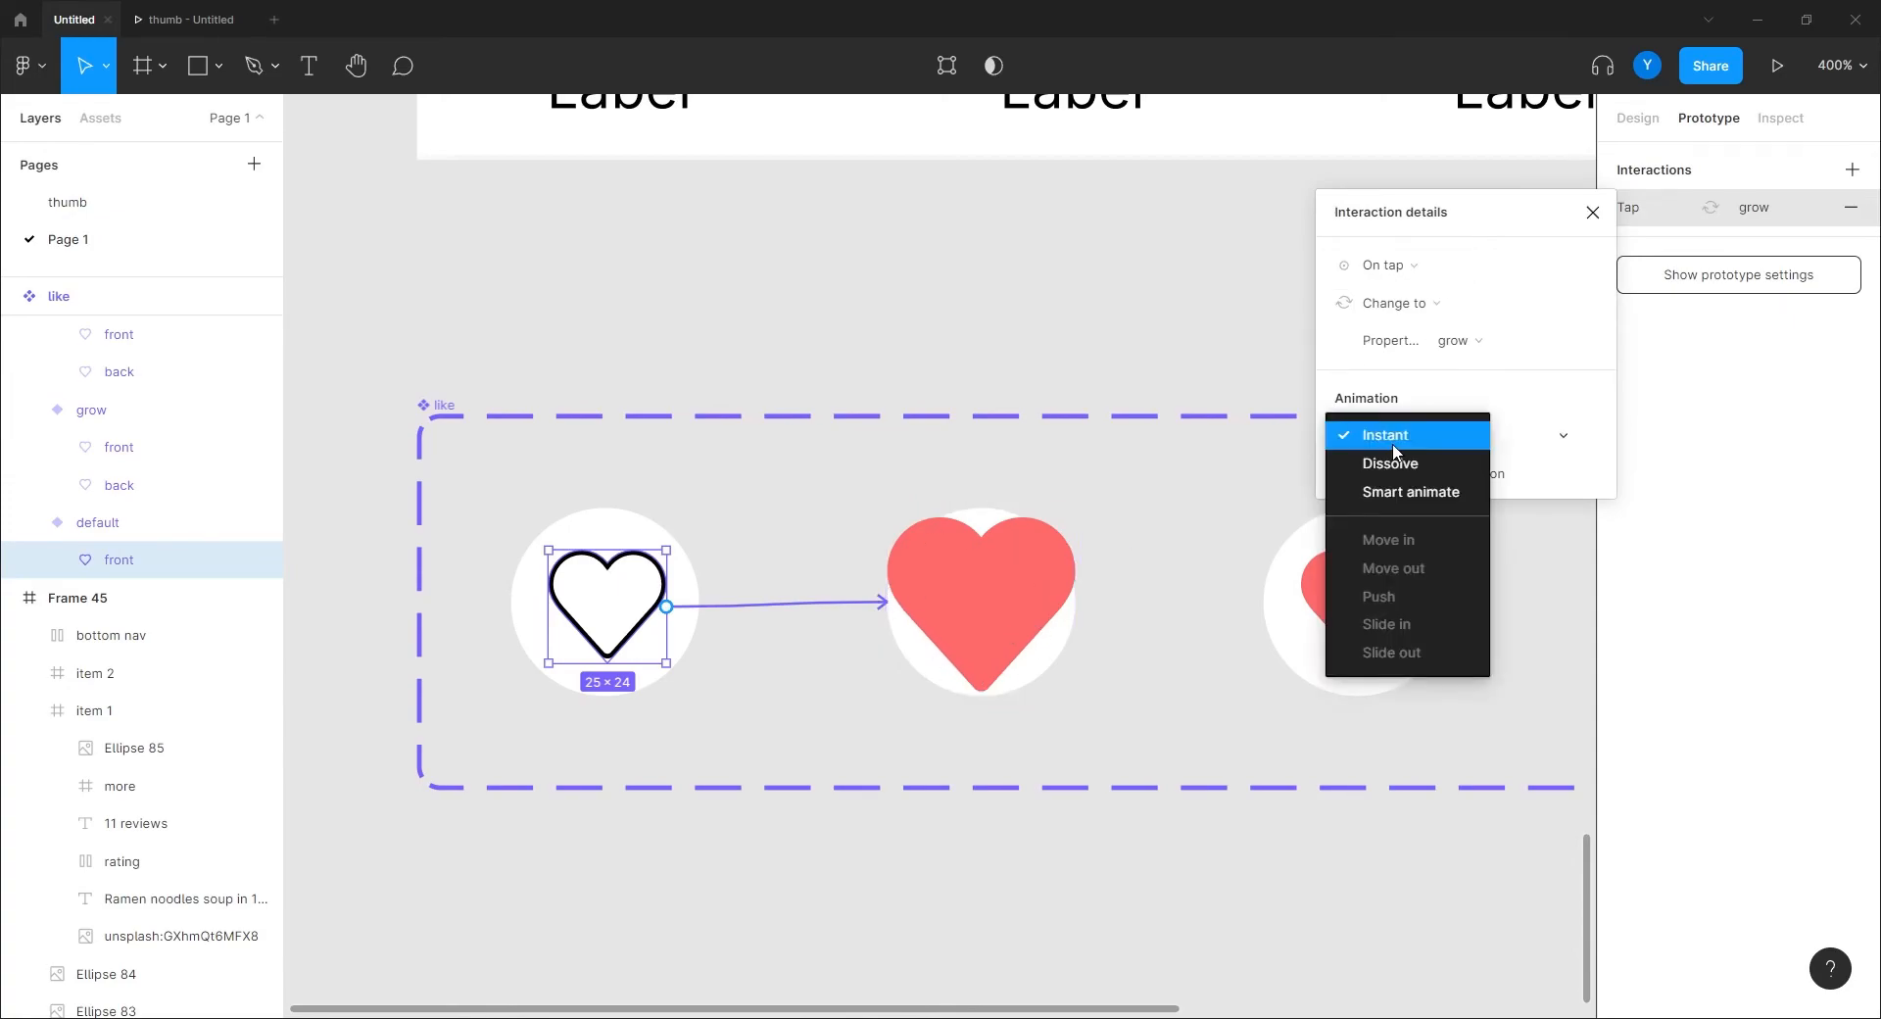
click(1396, 489)
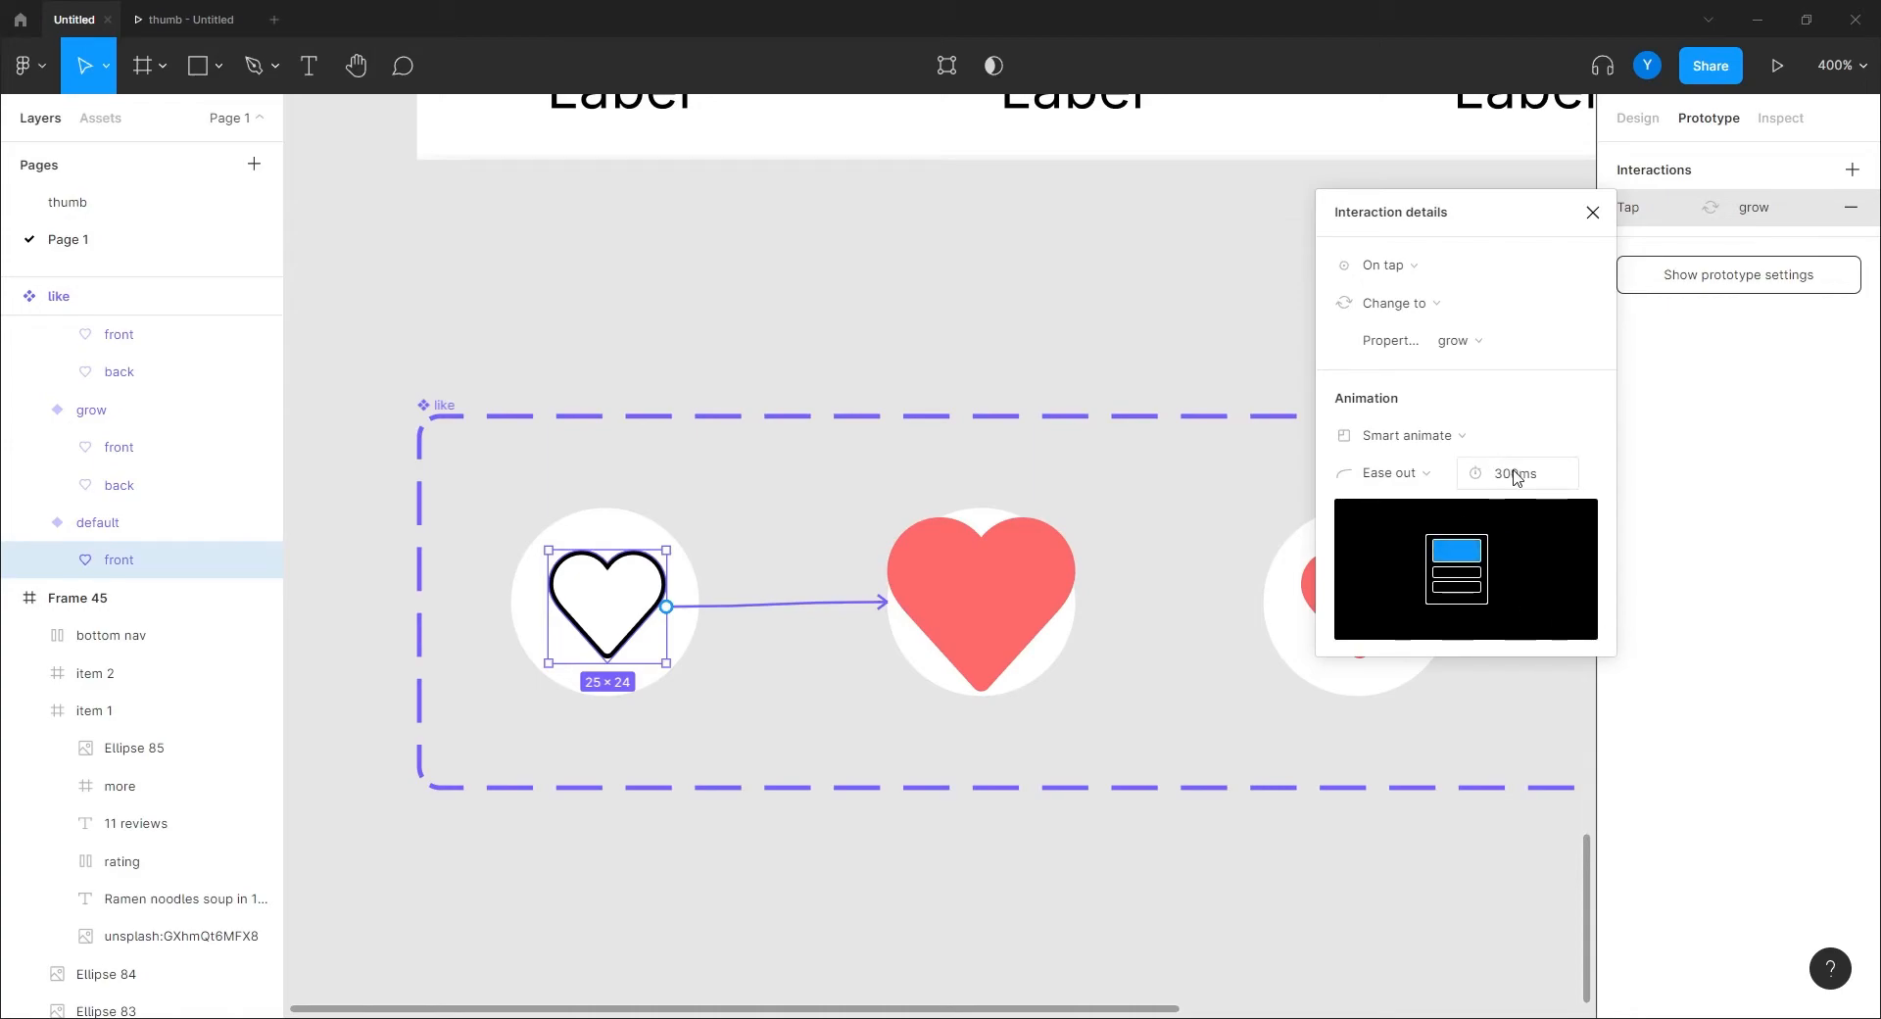
Link the grow variant to the pressed variant and trigger the change after a delay.
drag(1175, 705, 666, 673)
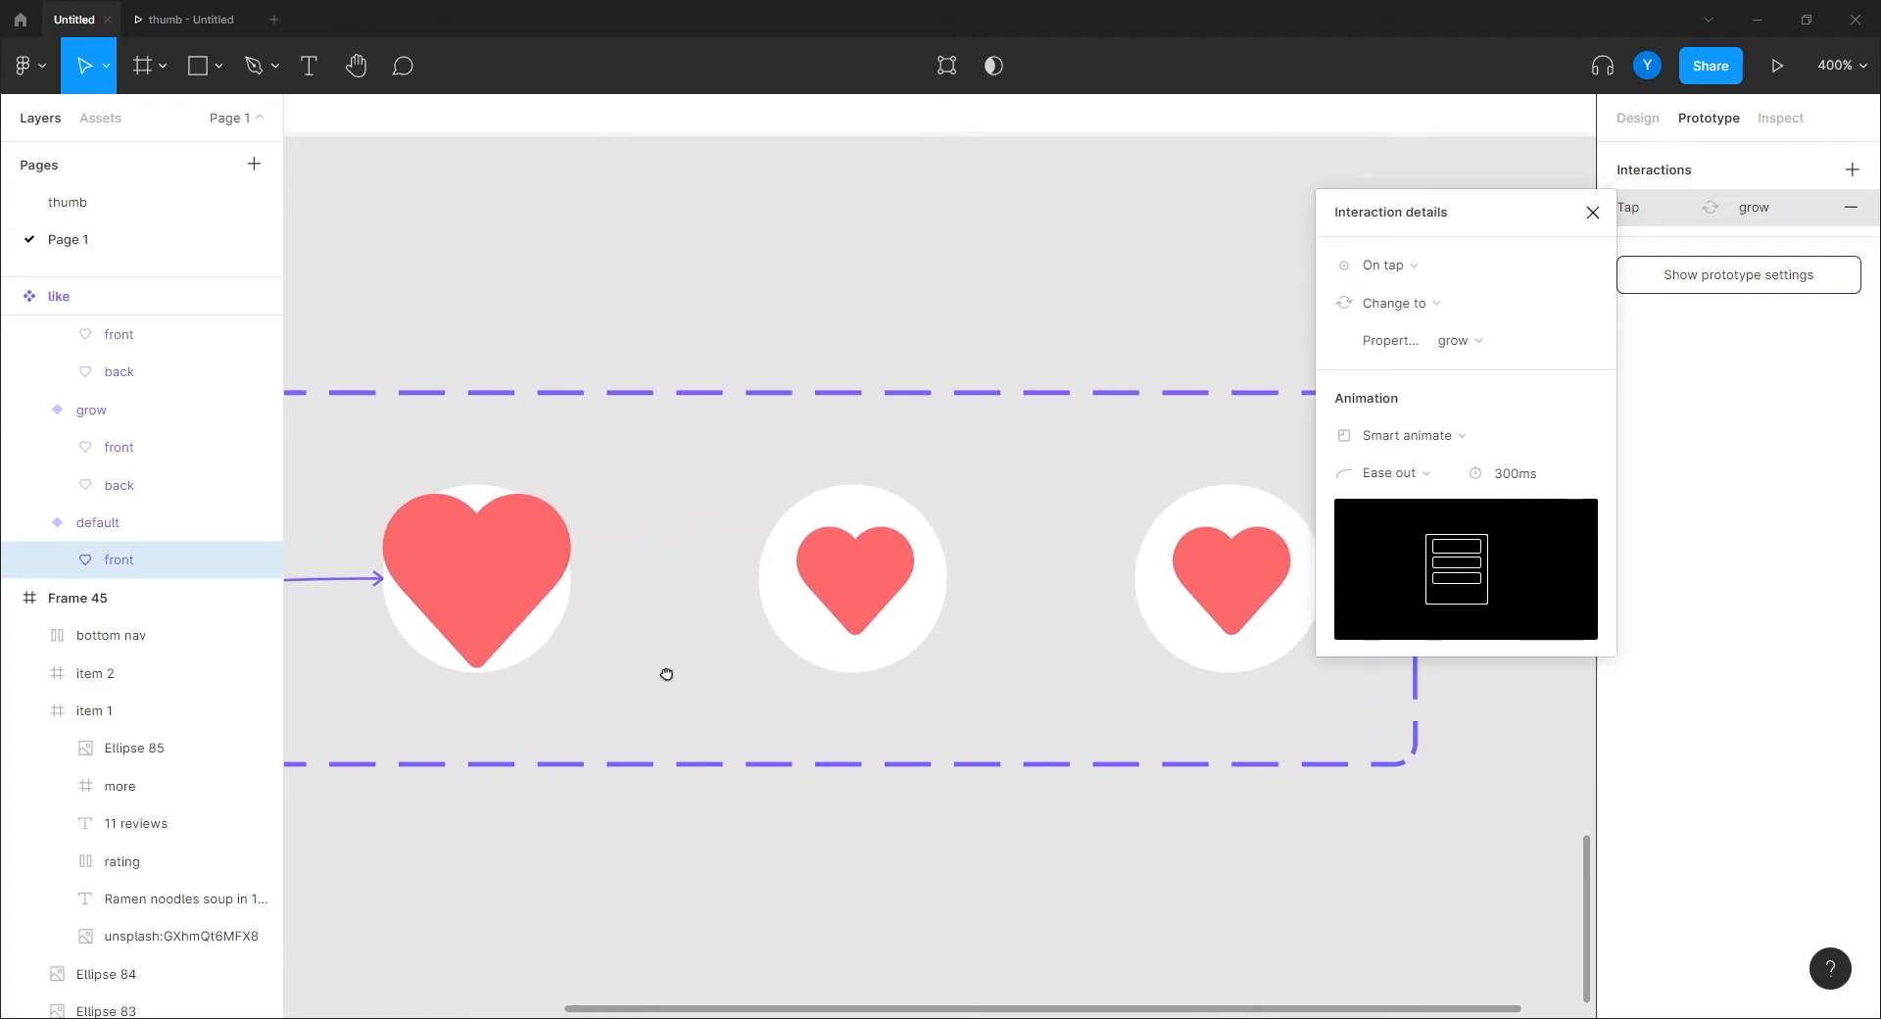
click(479, 497)
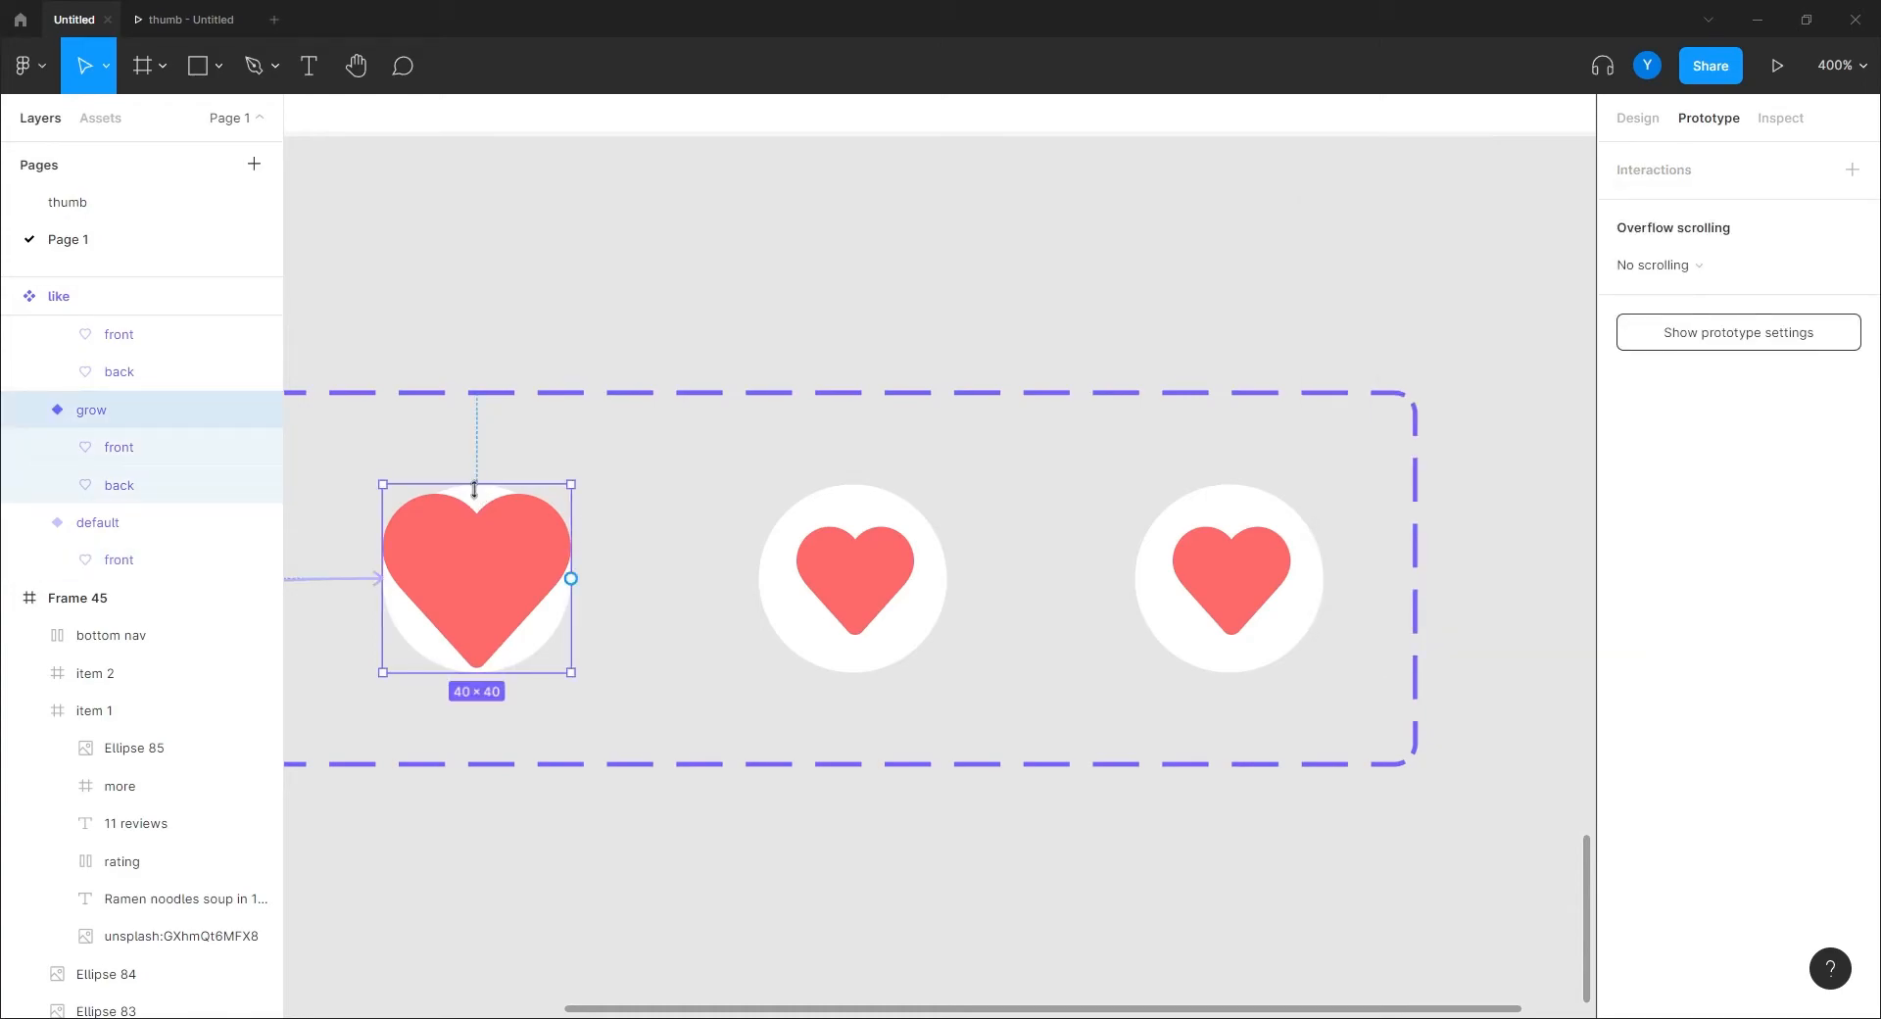
drag(571, 578, 796, 574)
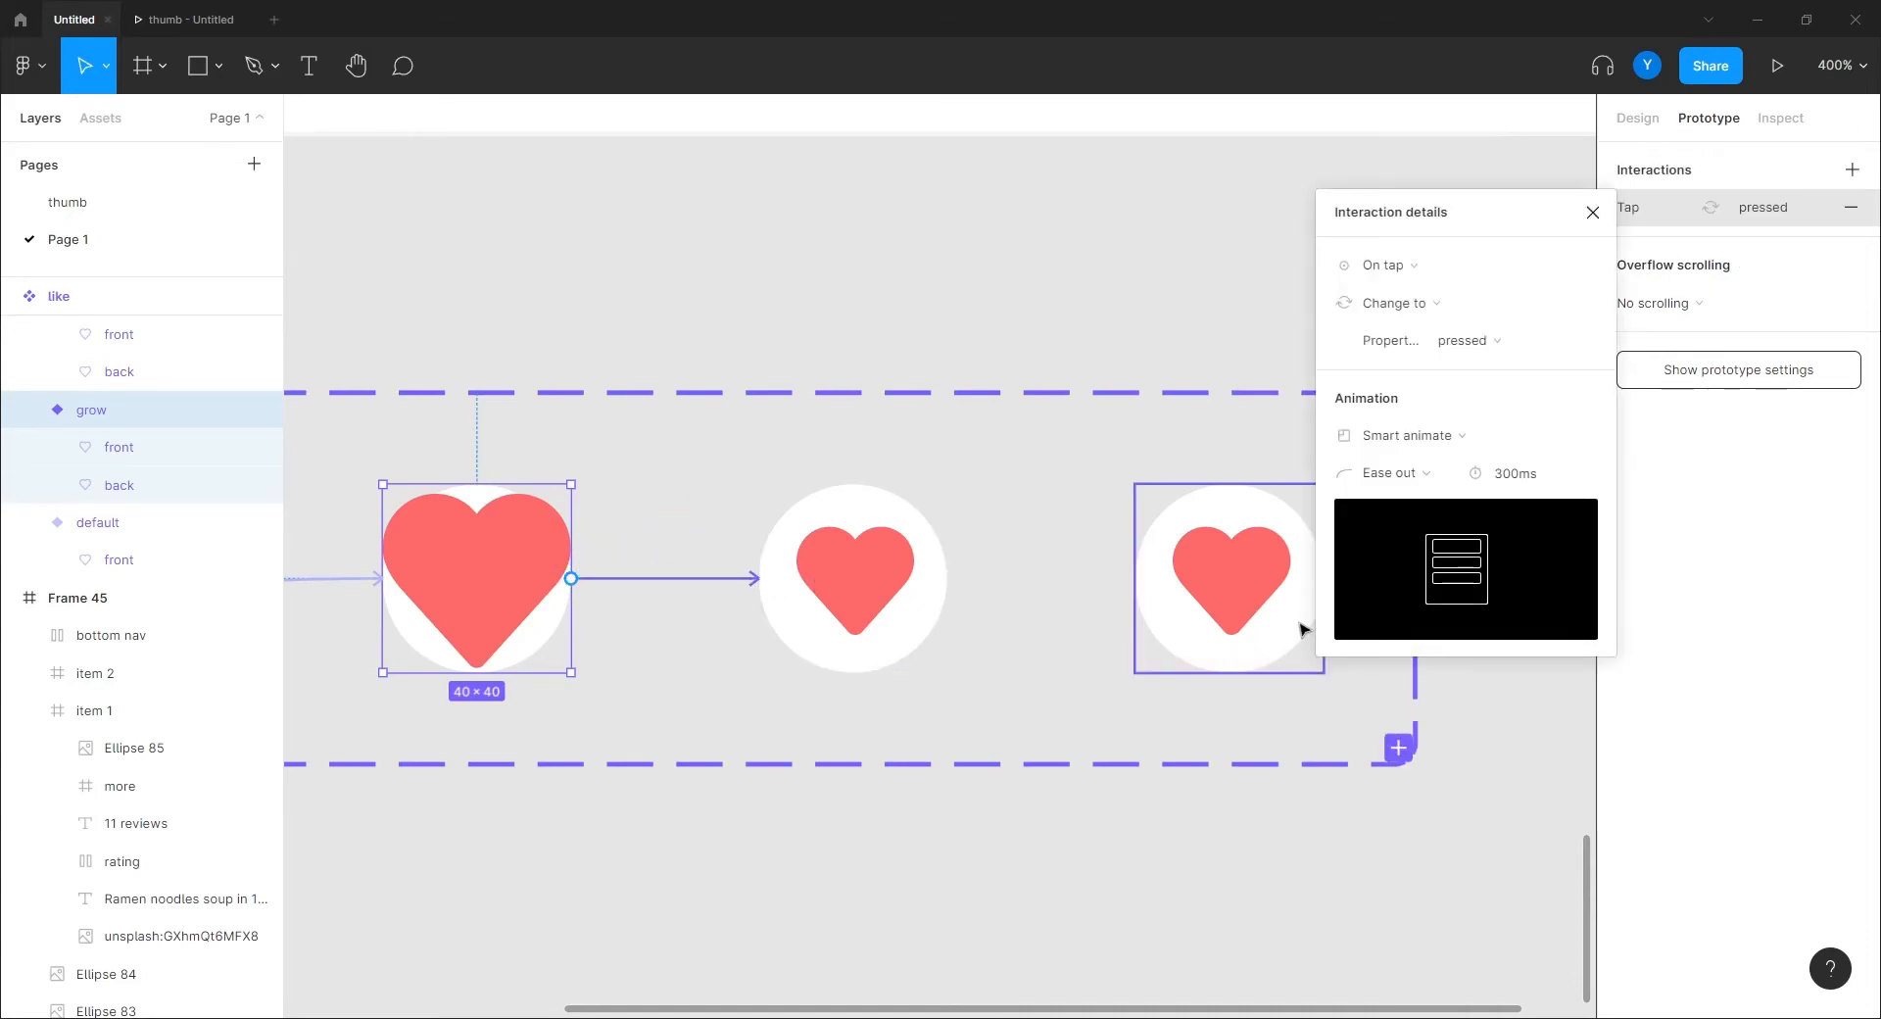
click(1412, 273)
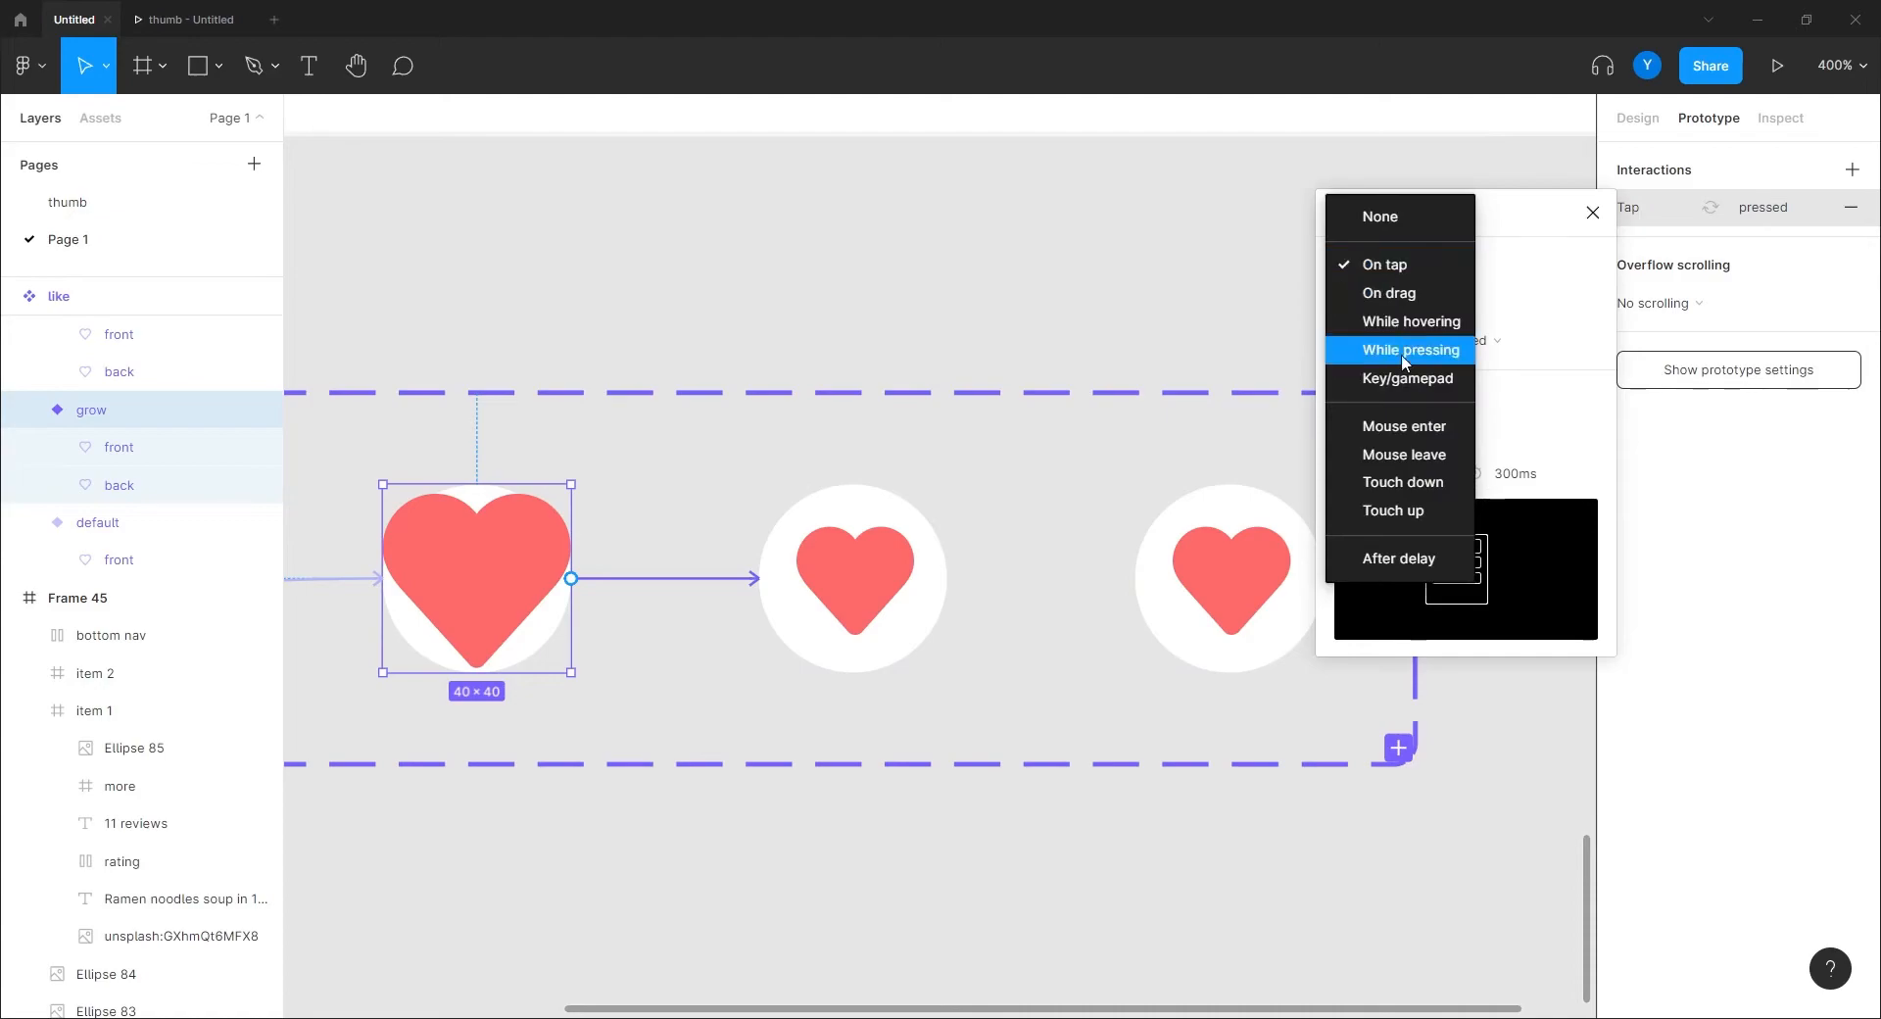
click(1381, 561)
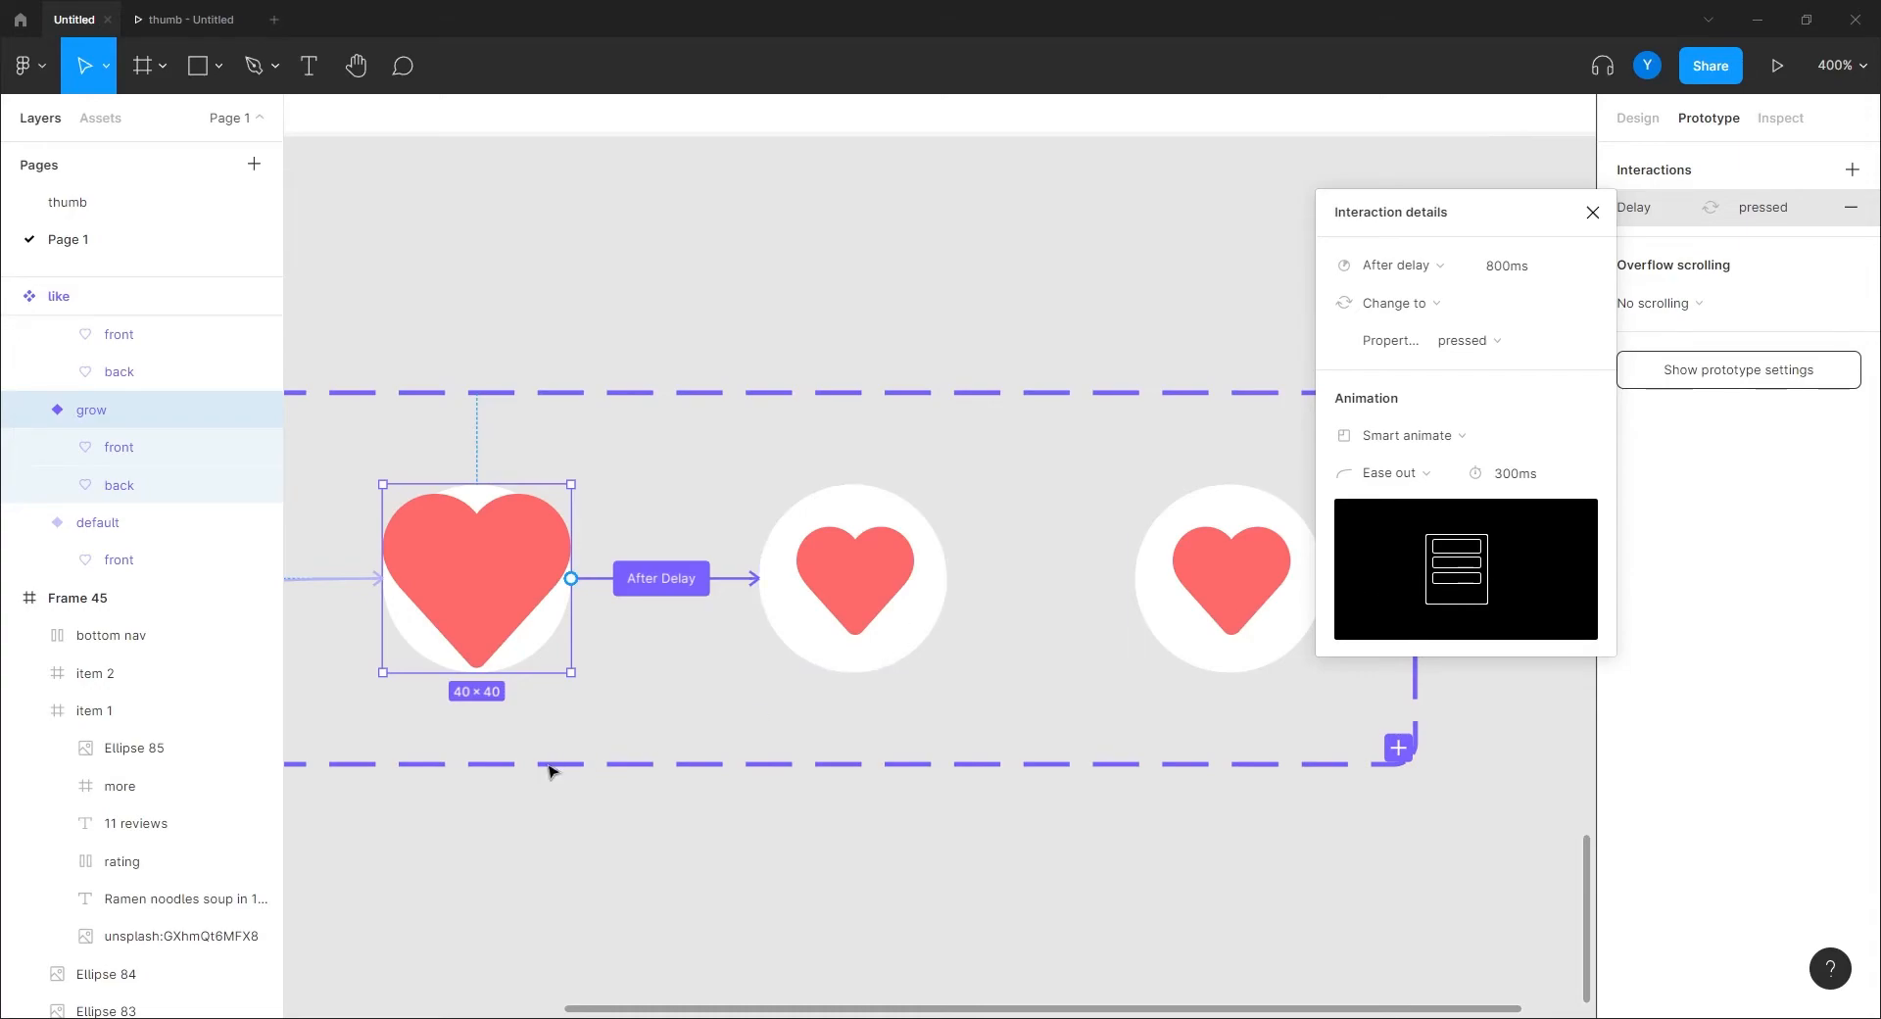
Set the delay before the grow variant changes to pressed to 1 ms.
scroll(556, 771, left, 5)
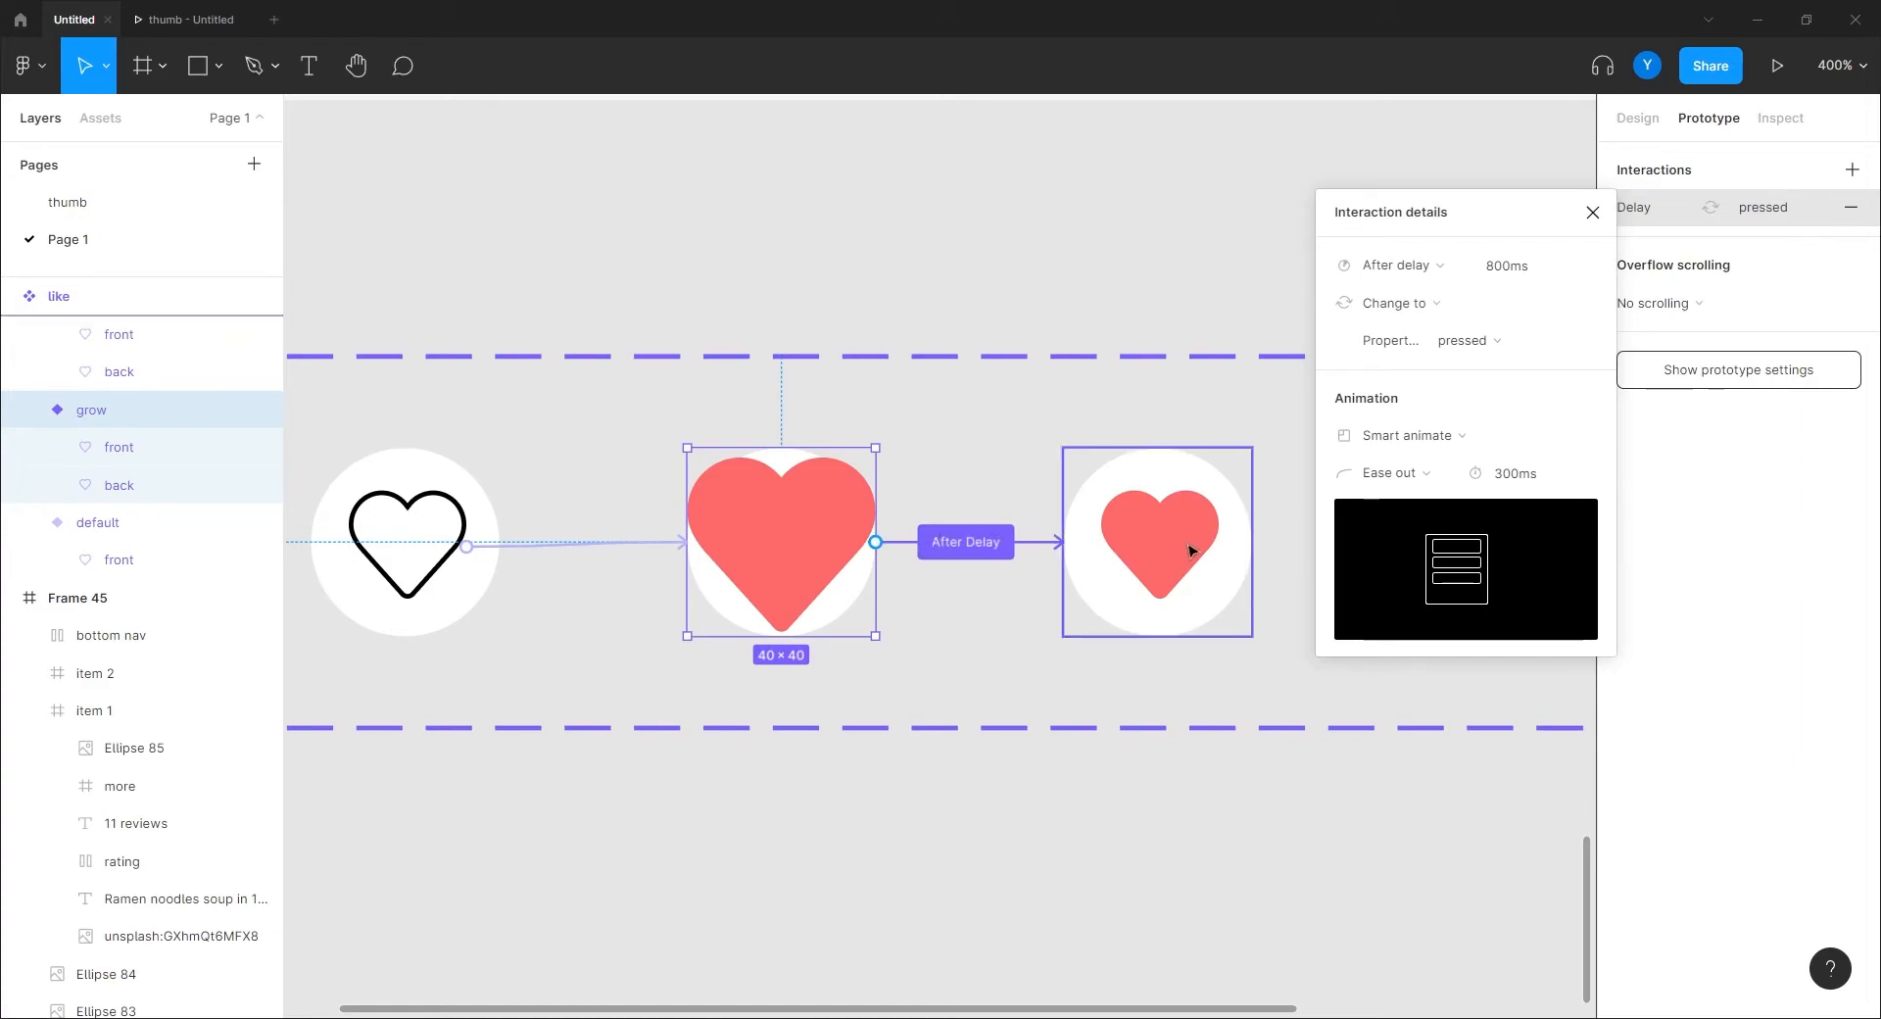
scroll(1101, 582, right, 7)
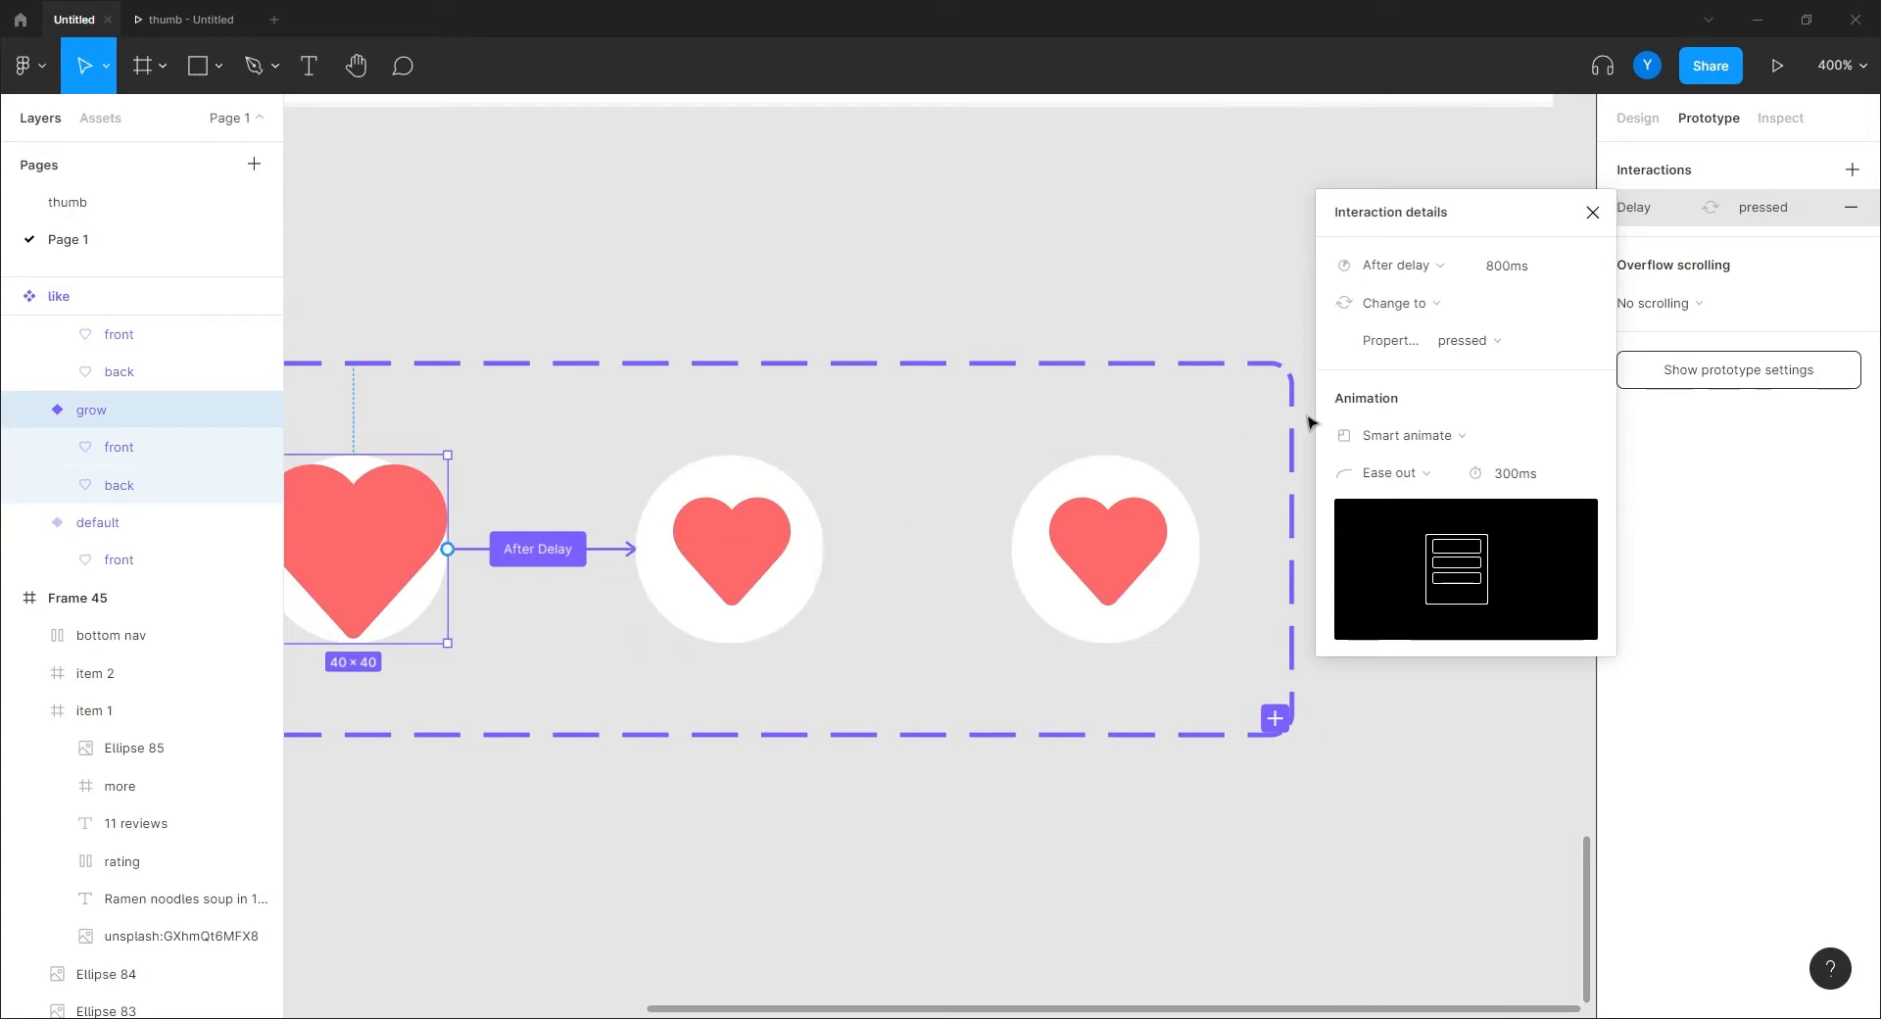
click(1507, 266)
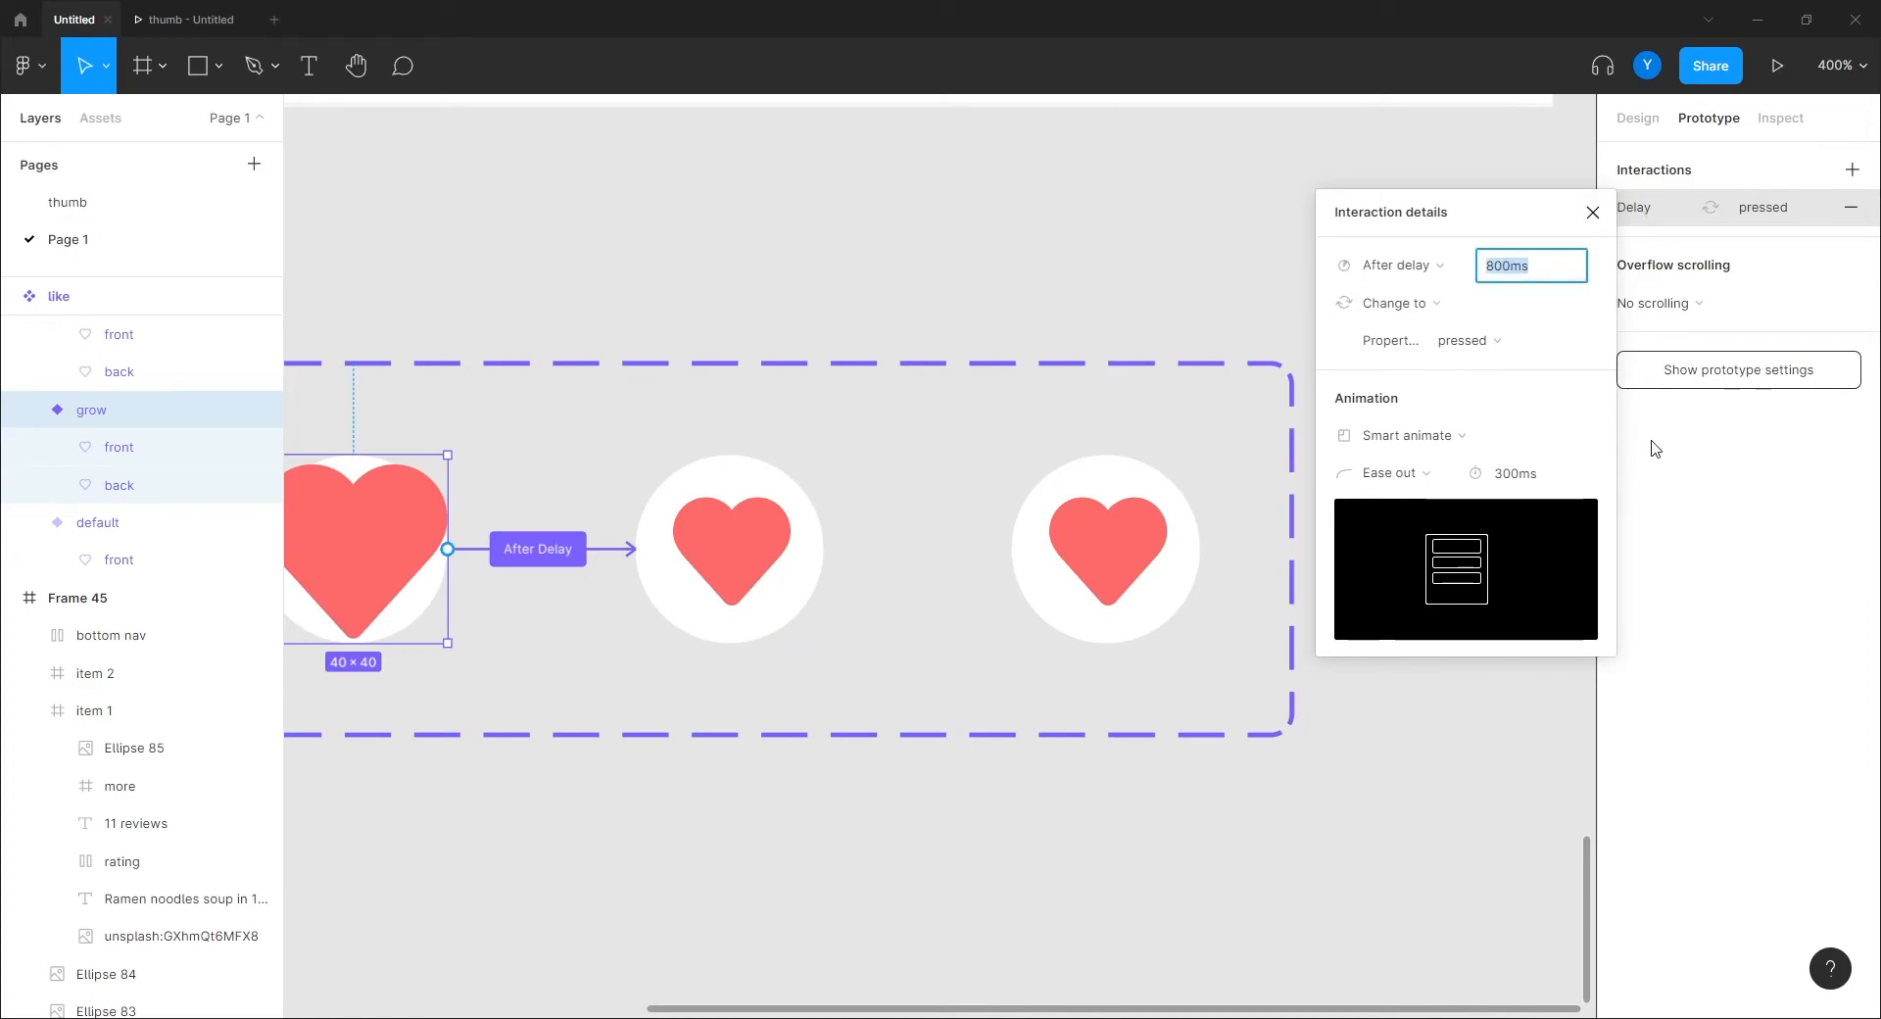
text(1)
key(Return)
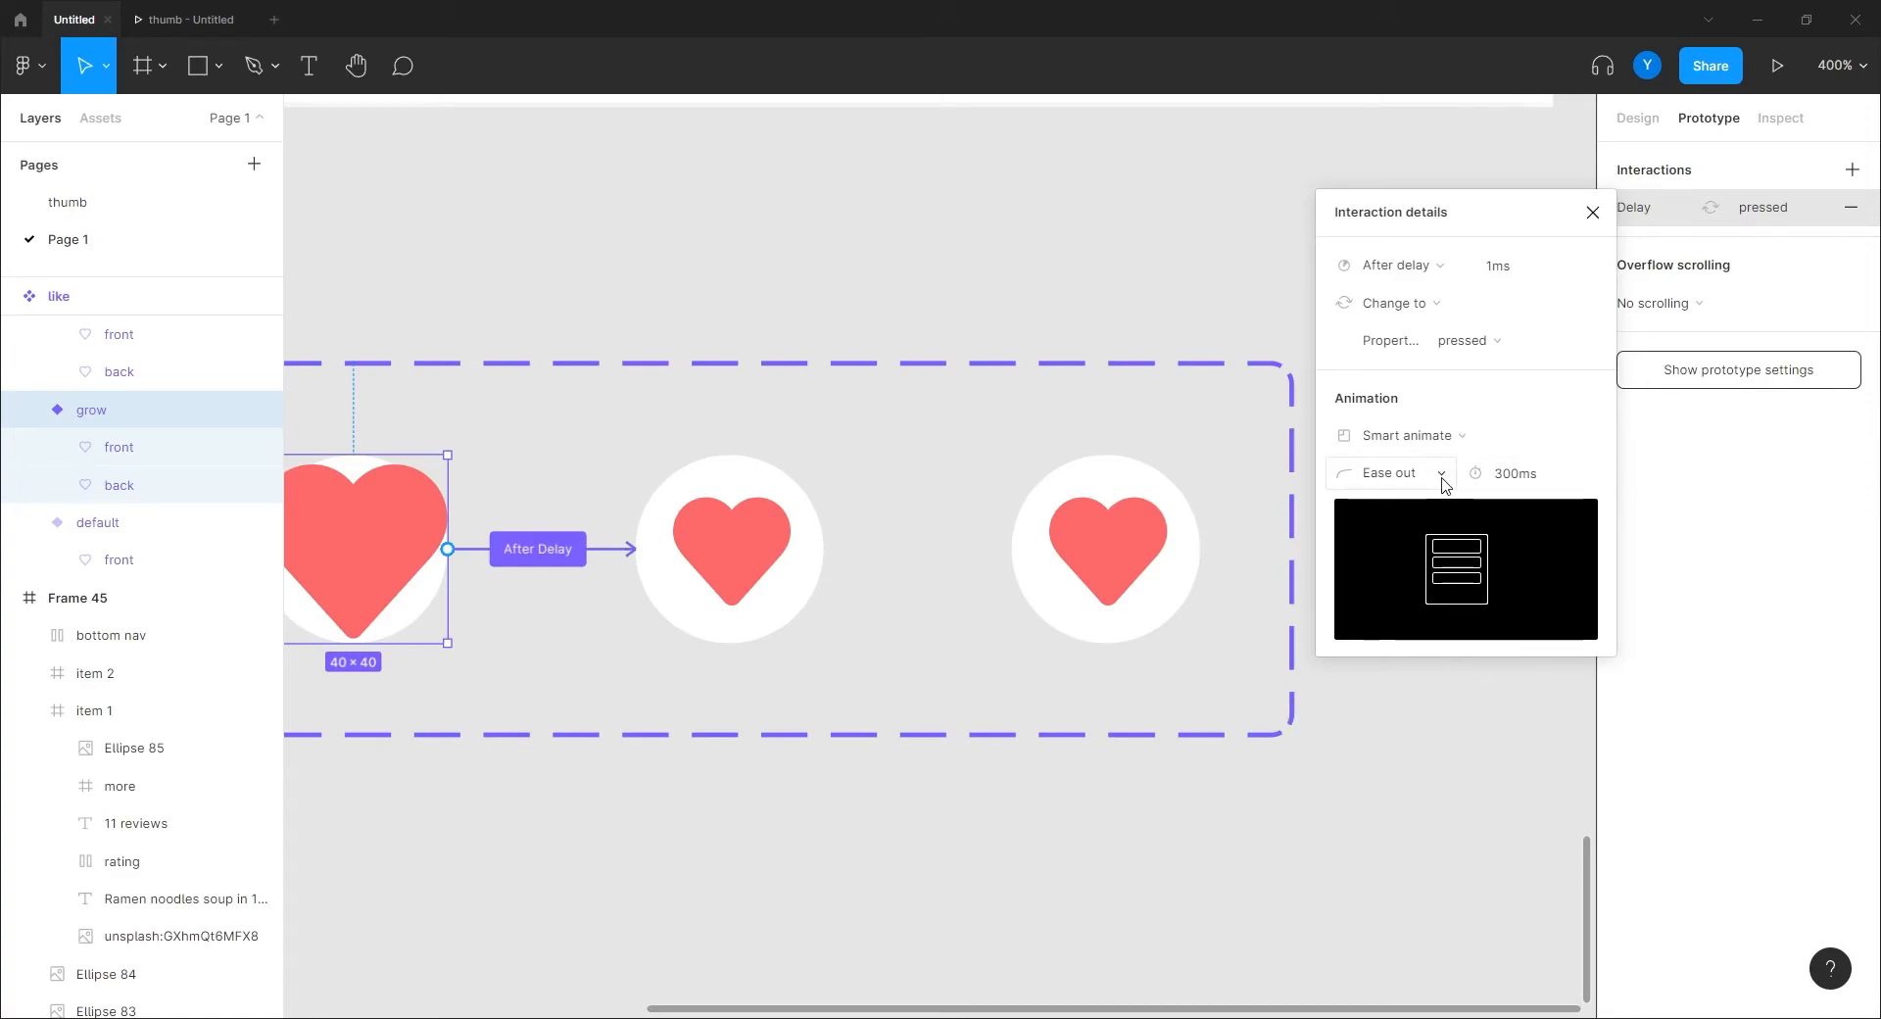
Set the easing of the default variant's tap transition to grow to Ease out back.
drag(578, 683, 833, 663)
click(406, 532)
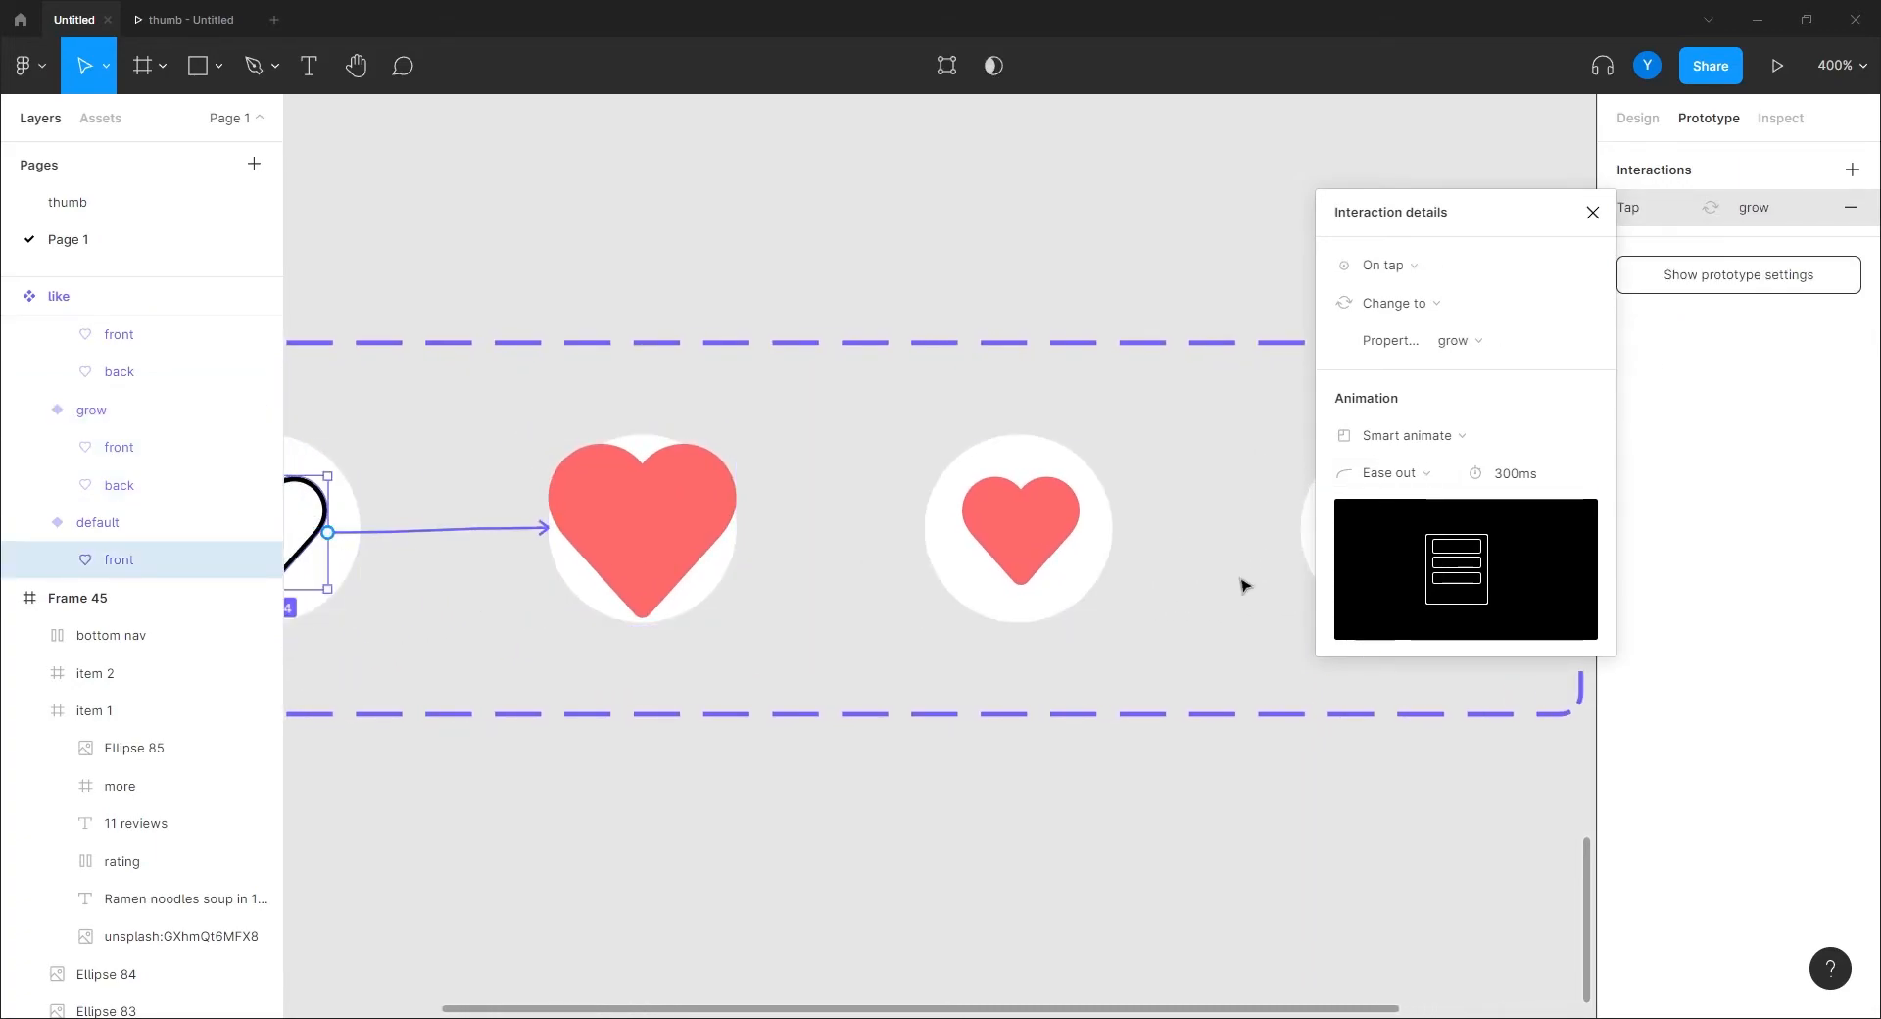
click(1391, 474)
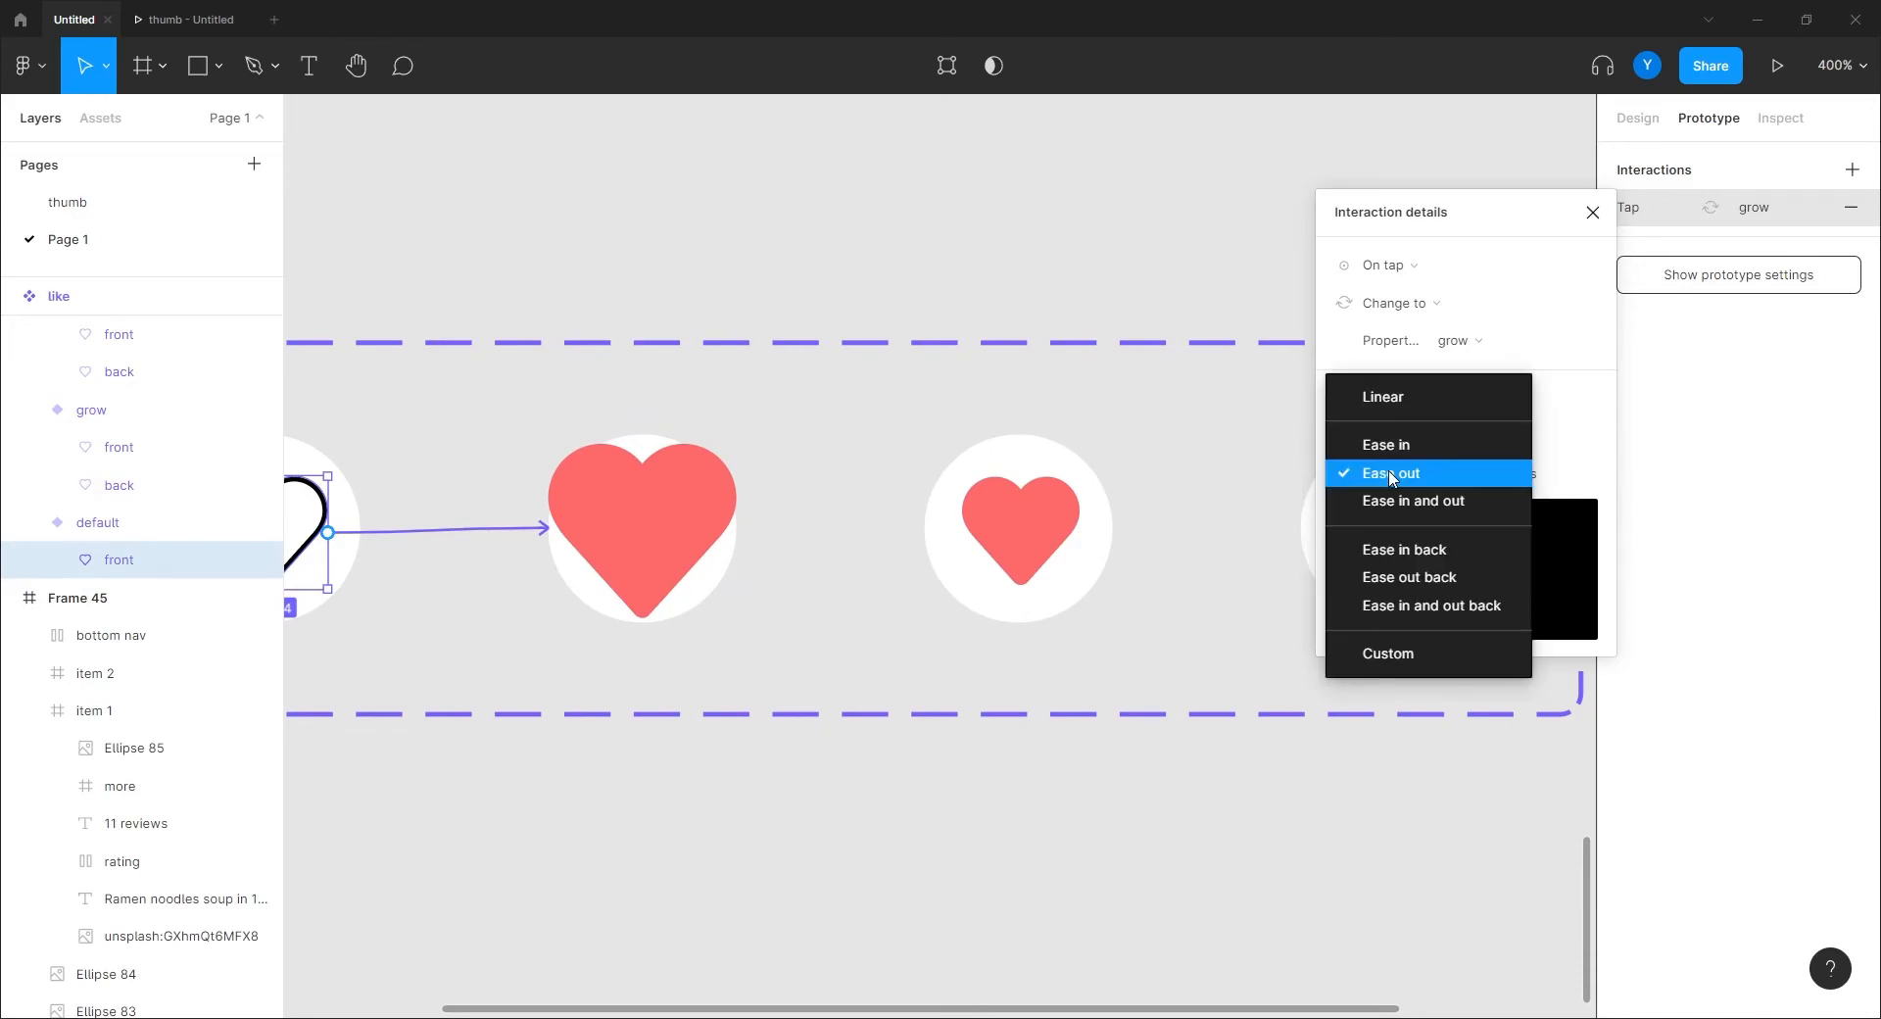
click(1387, 582)
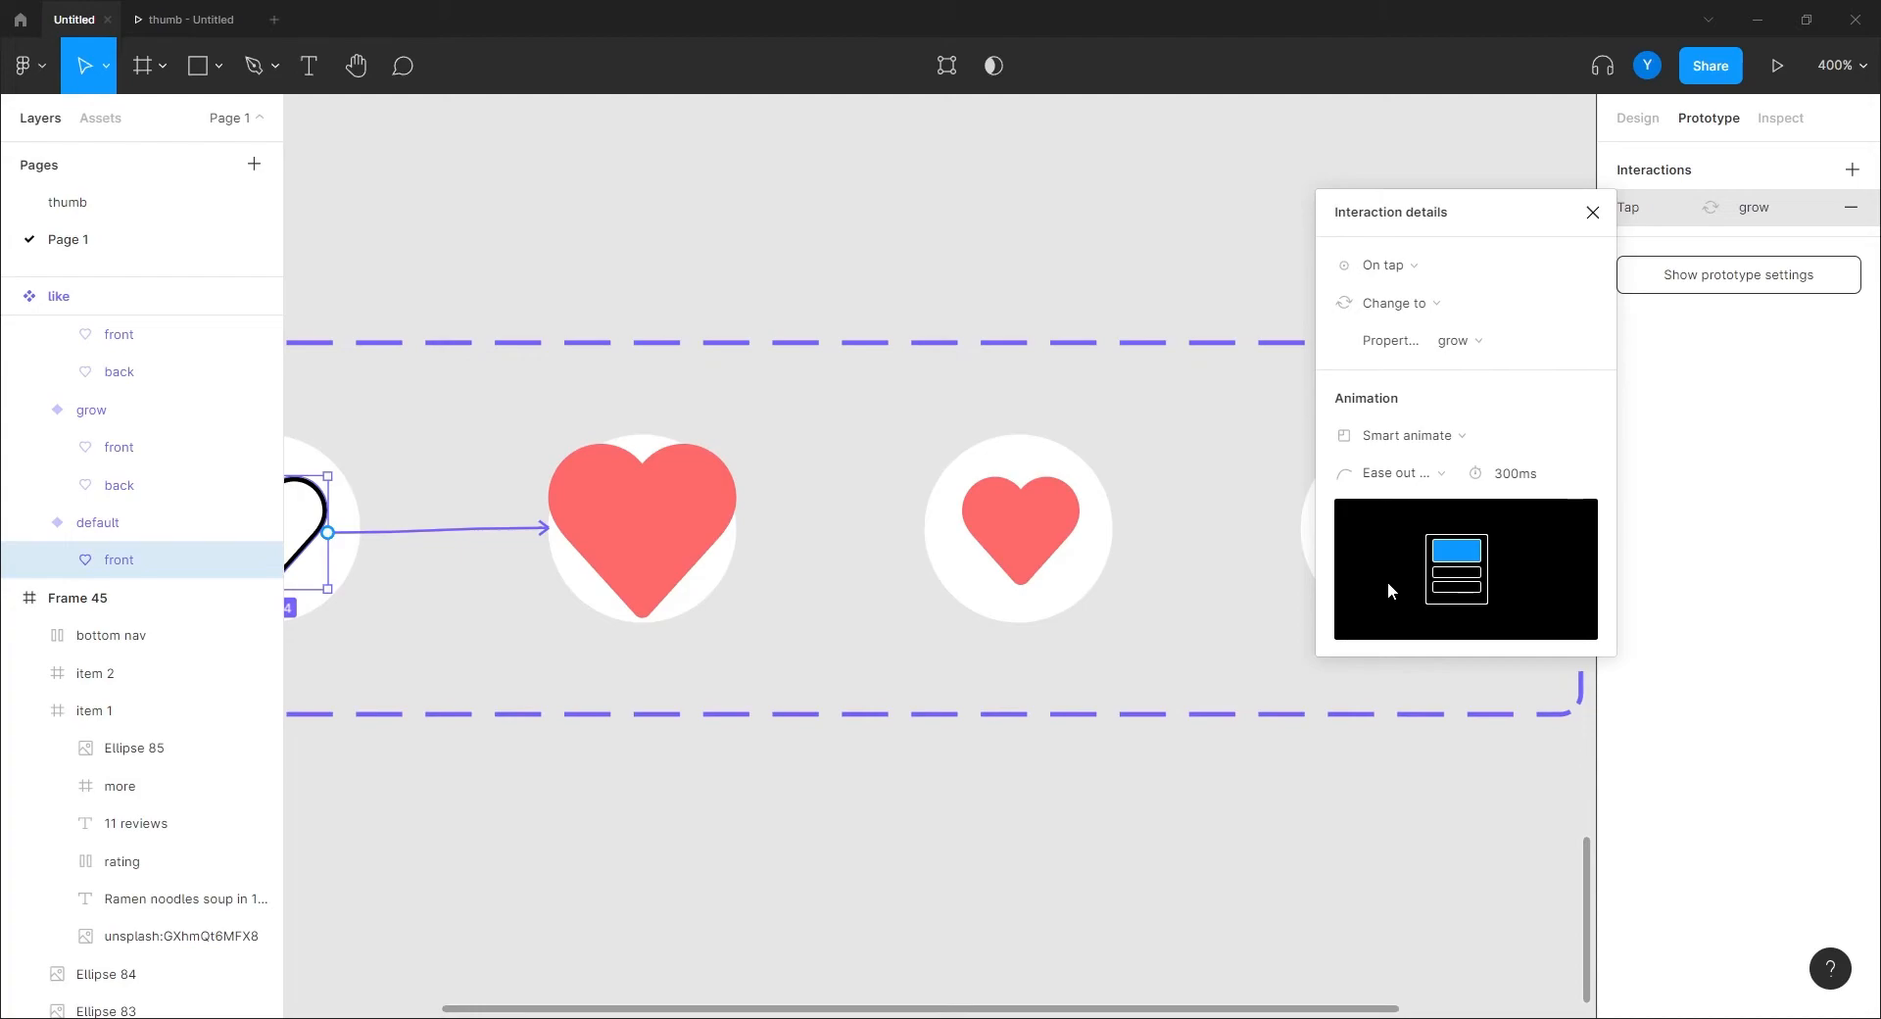
Set the easing of the delayed transition from the grow variant to pressed to Ease out back.
drag(1142, 650, 747, 663)
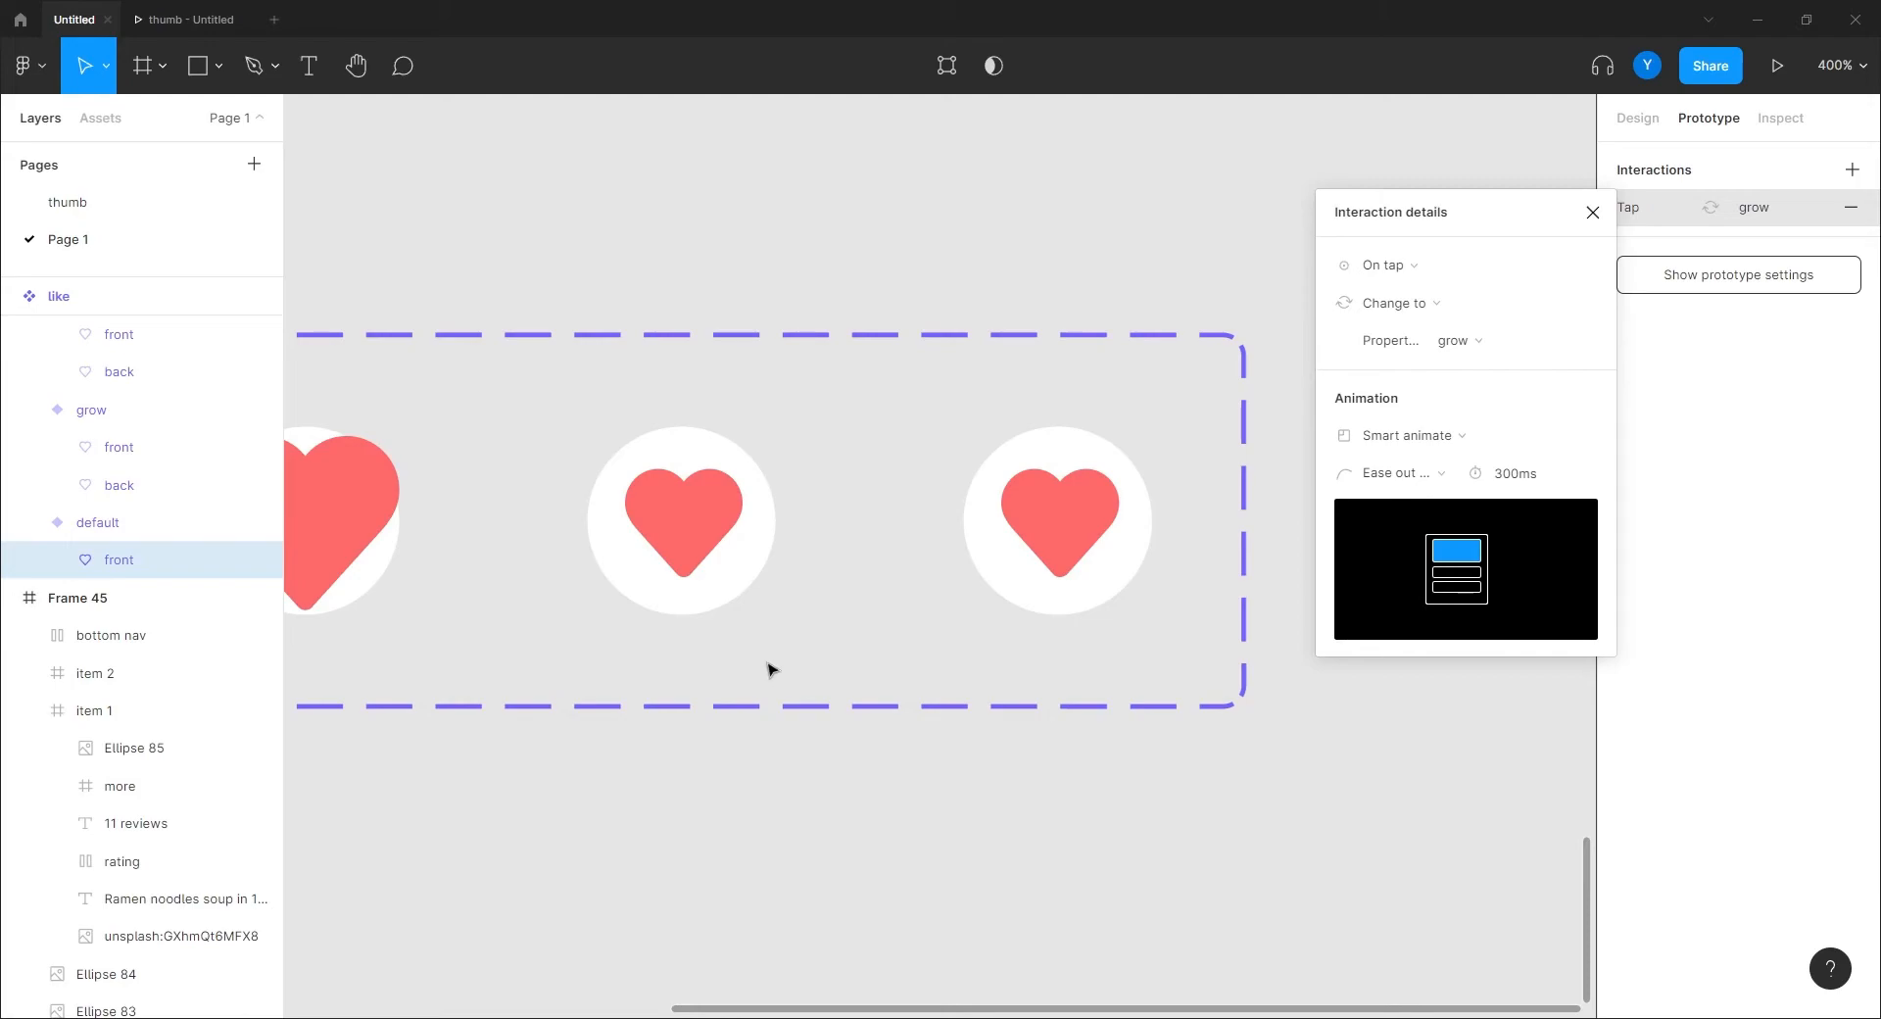
scroll(609, 619, left, 3)
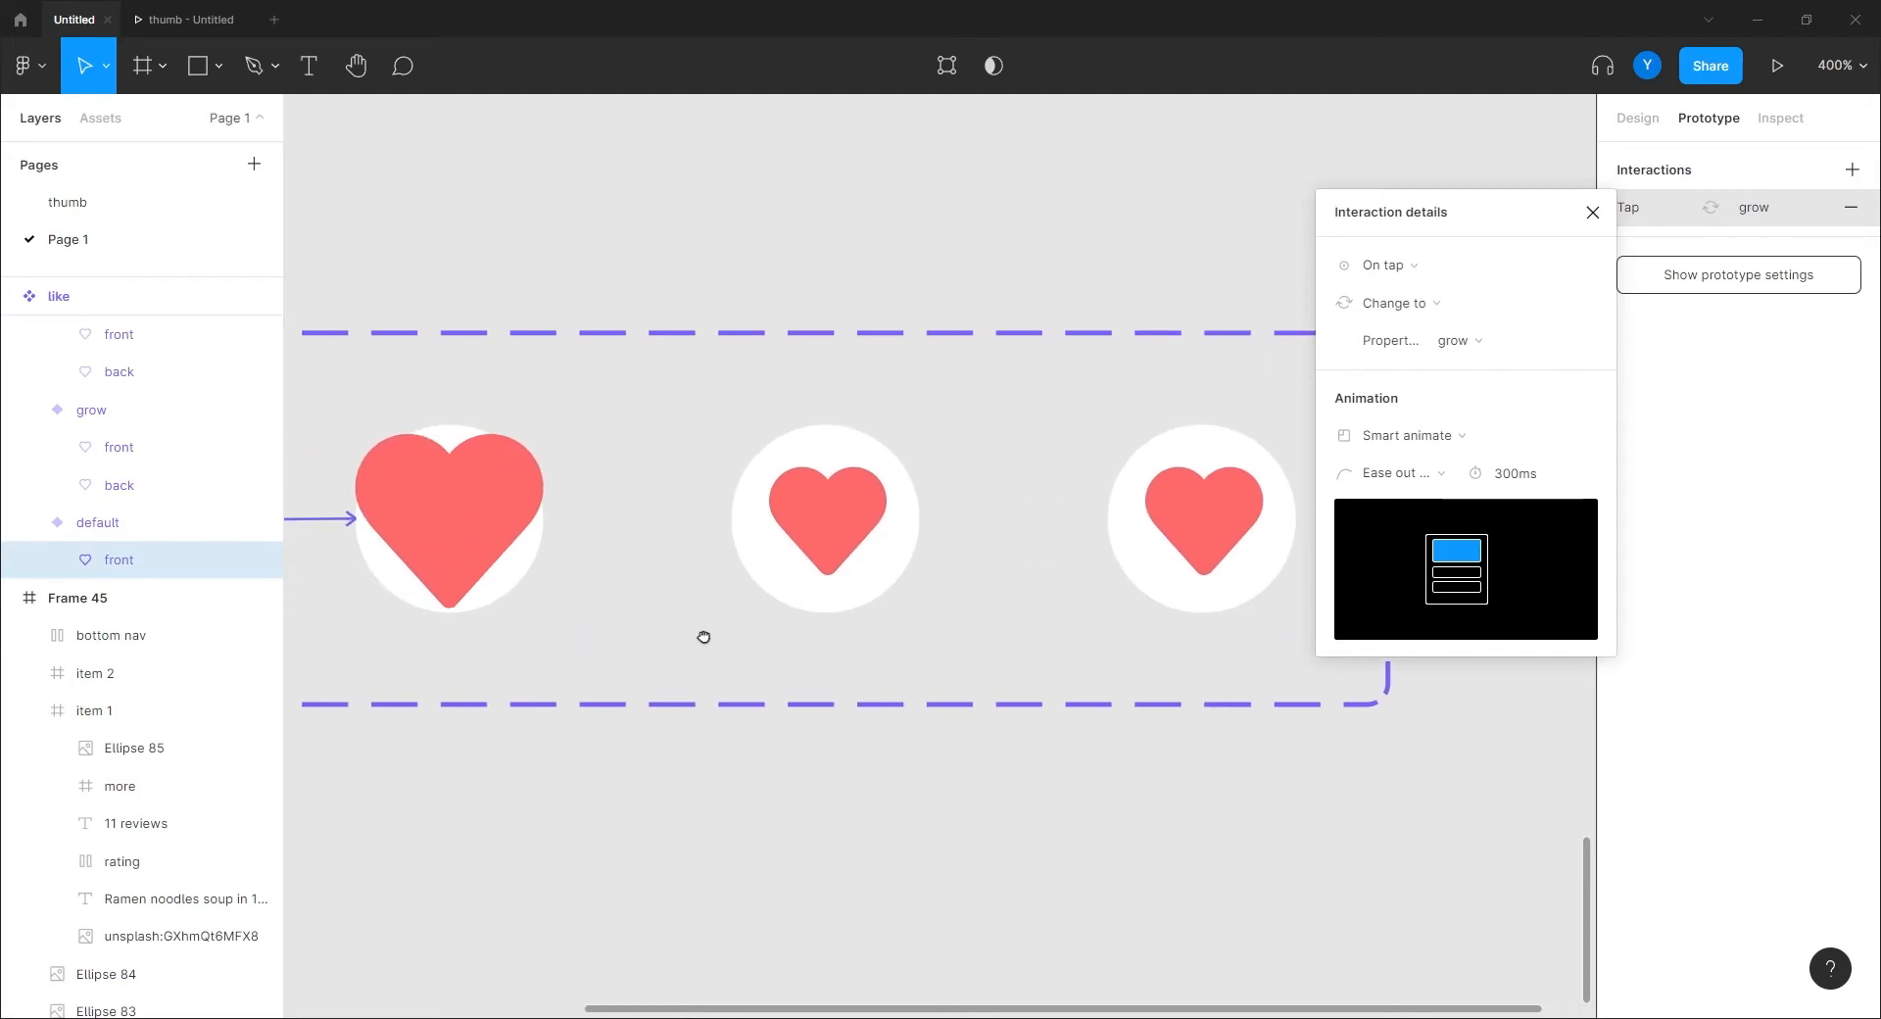
click(493, 526)
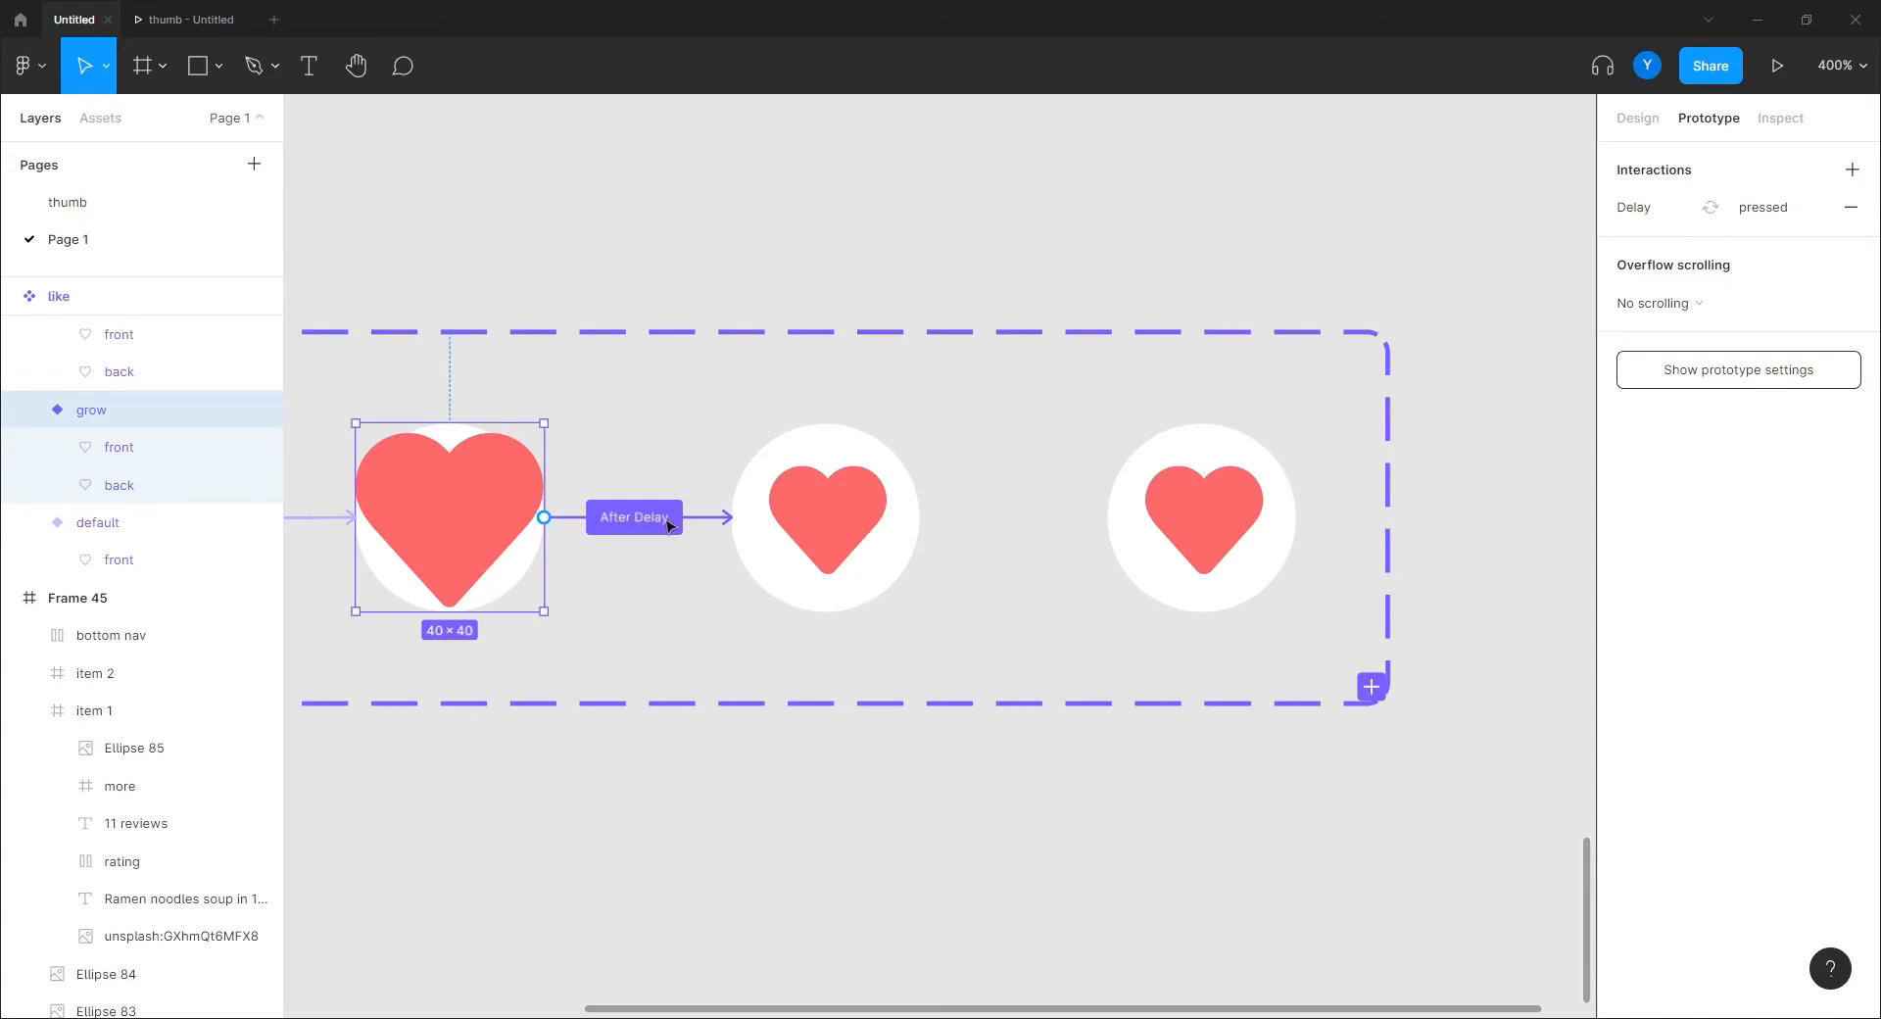
click(850, 514)
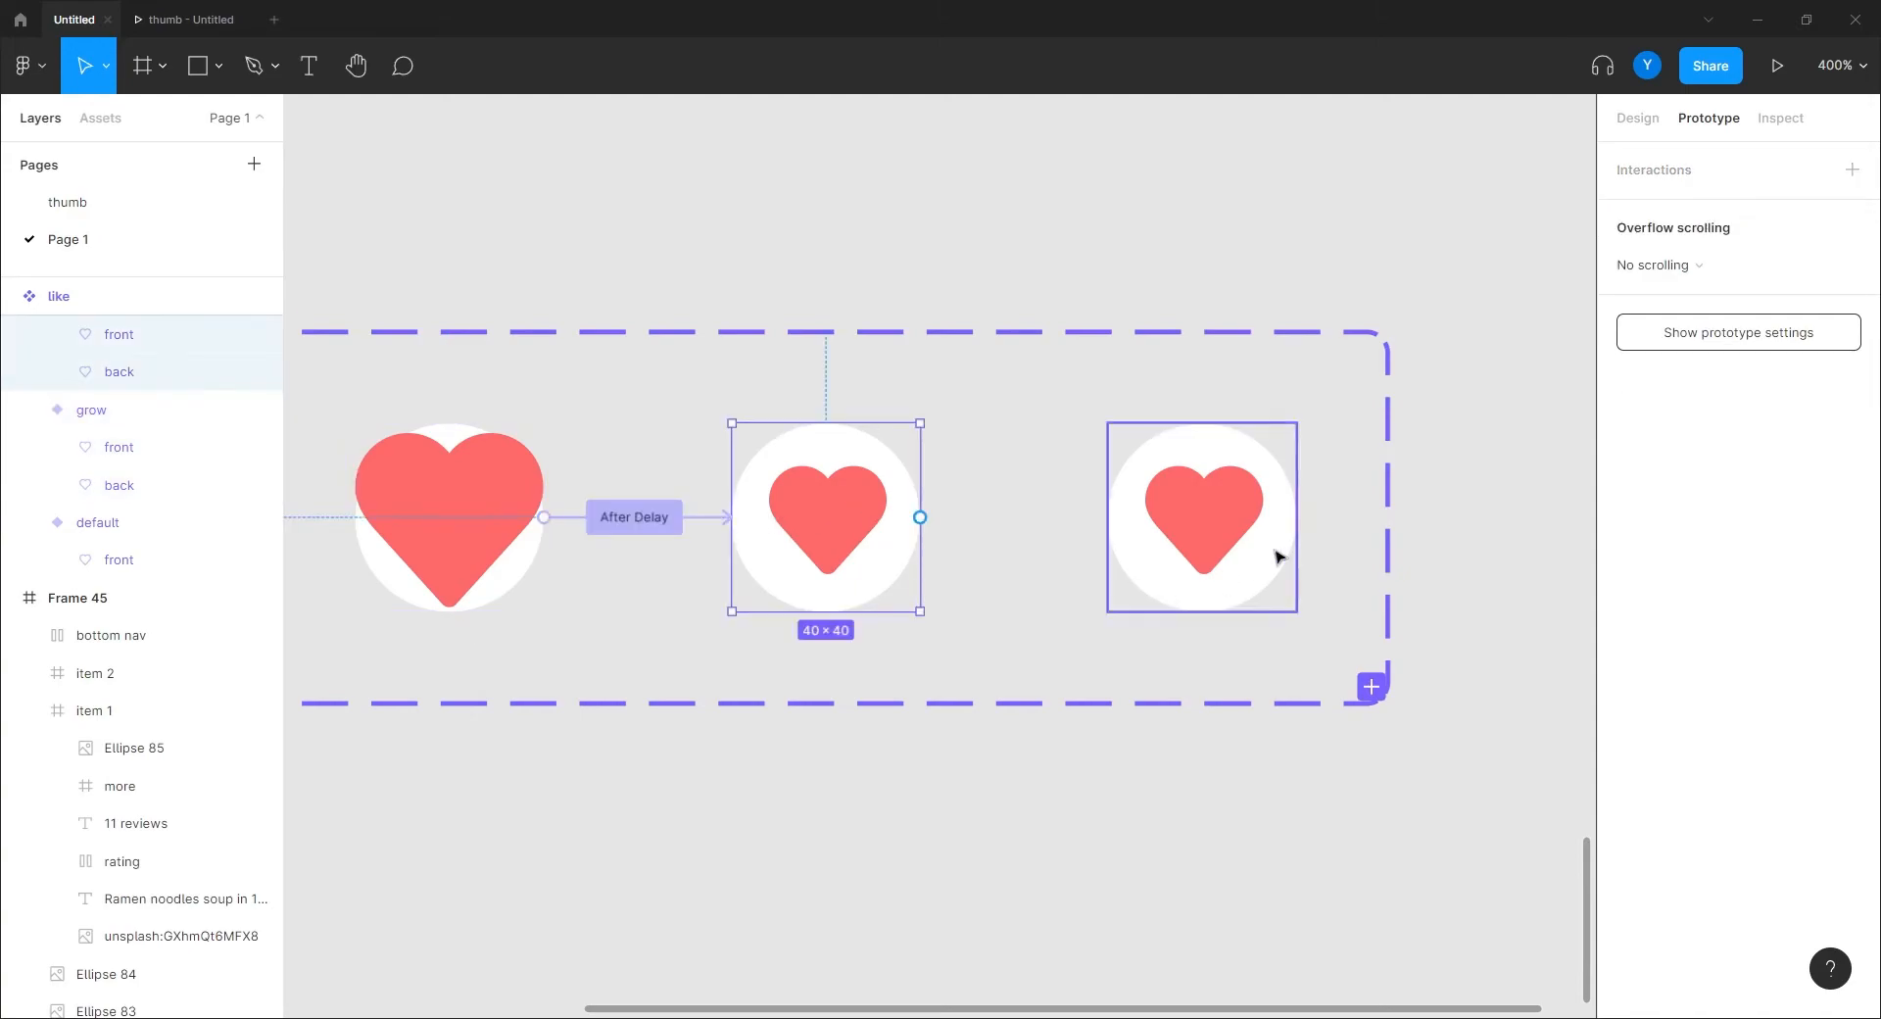
click(635, 519)
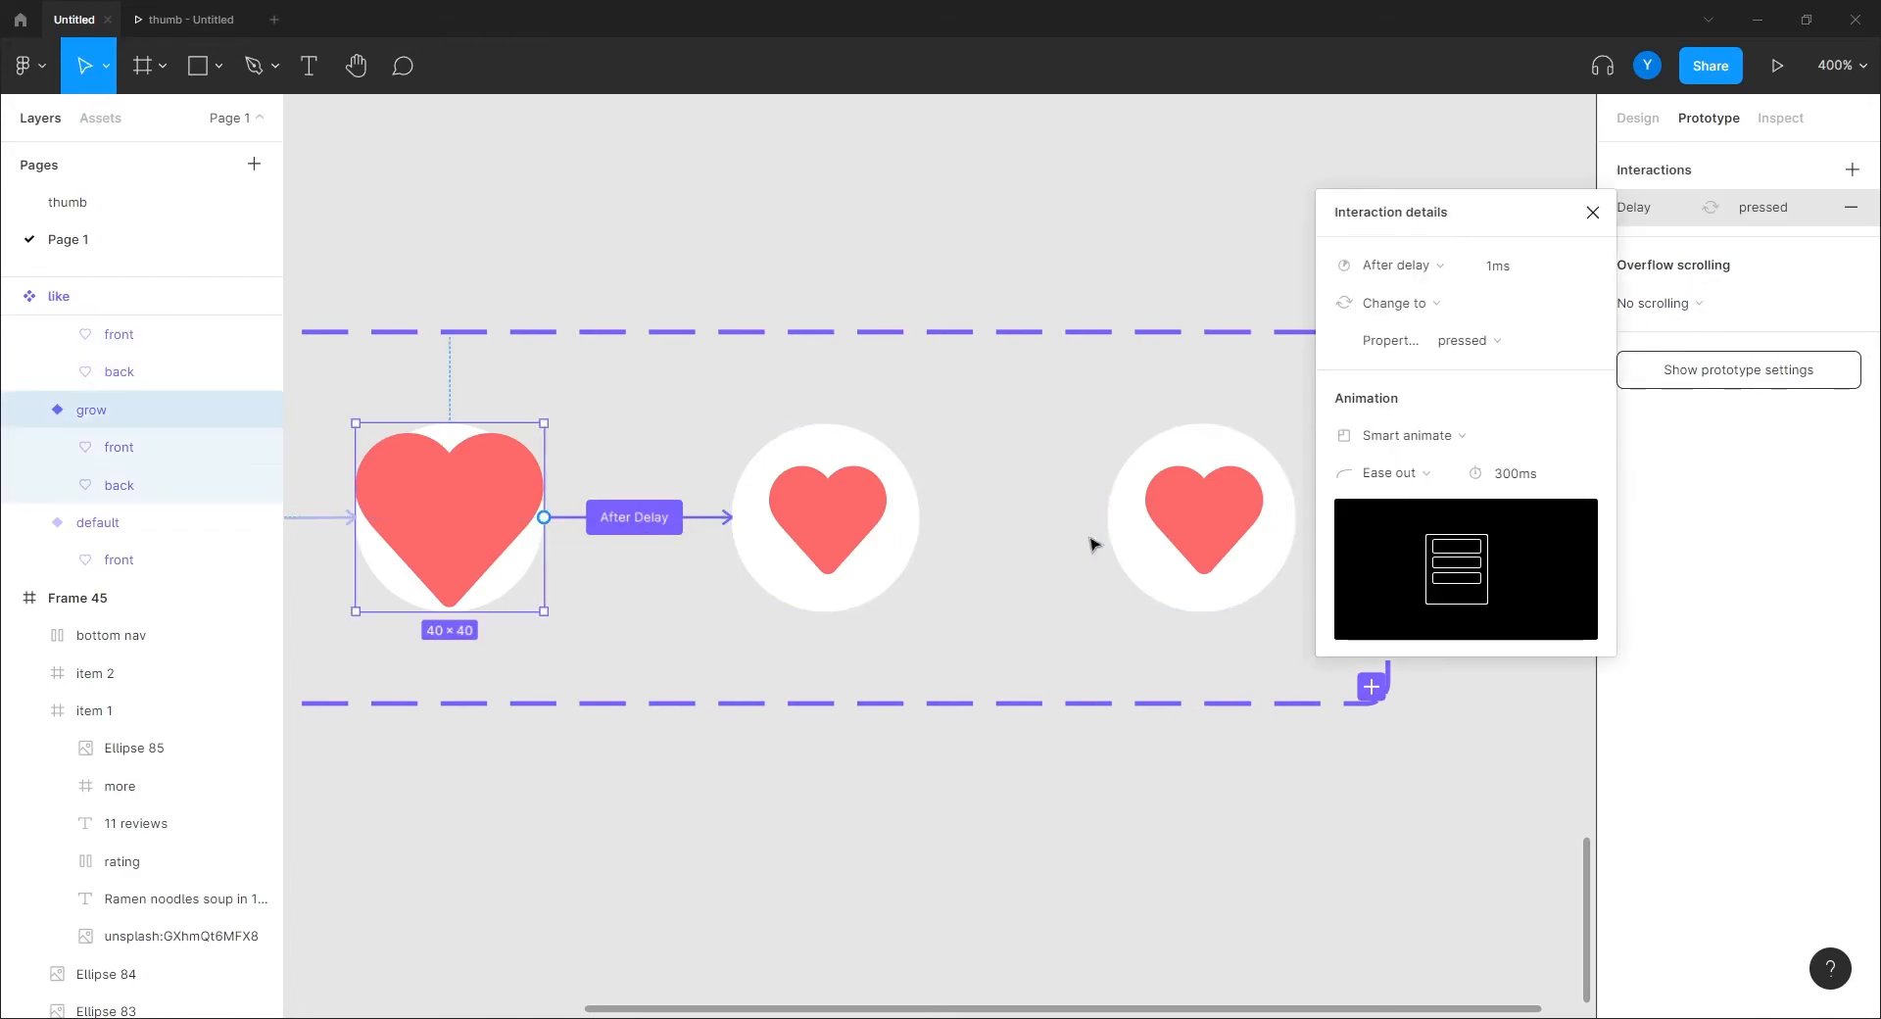
click(1406, 477)
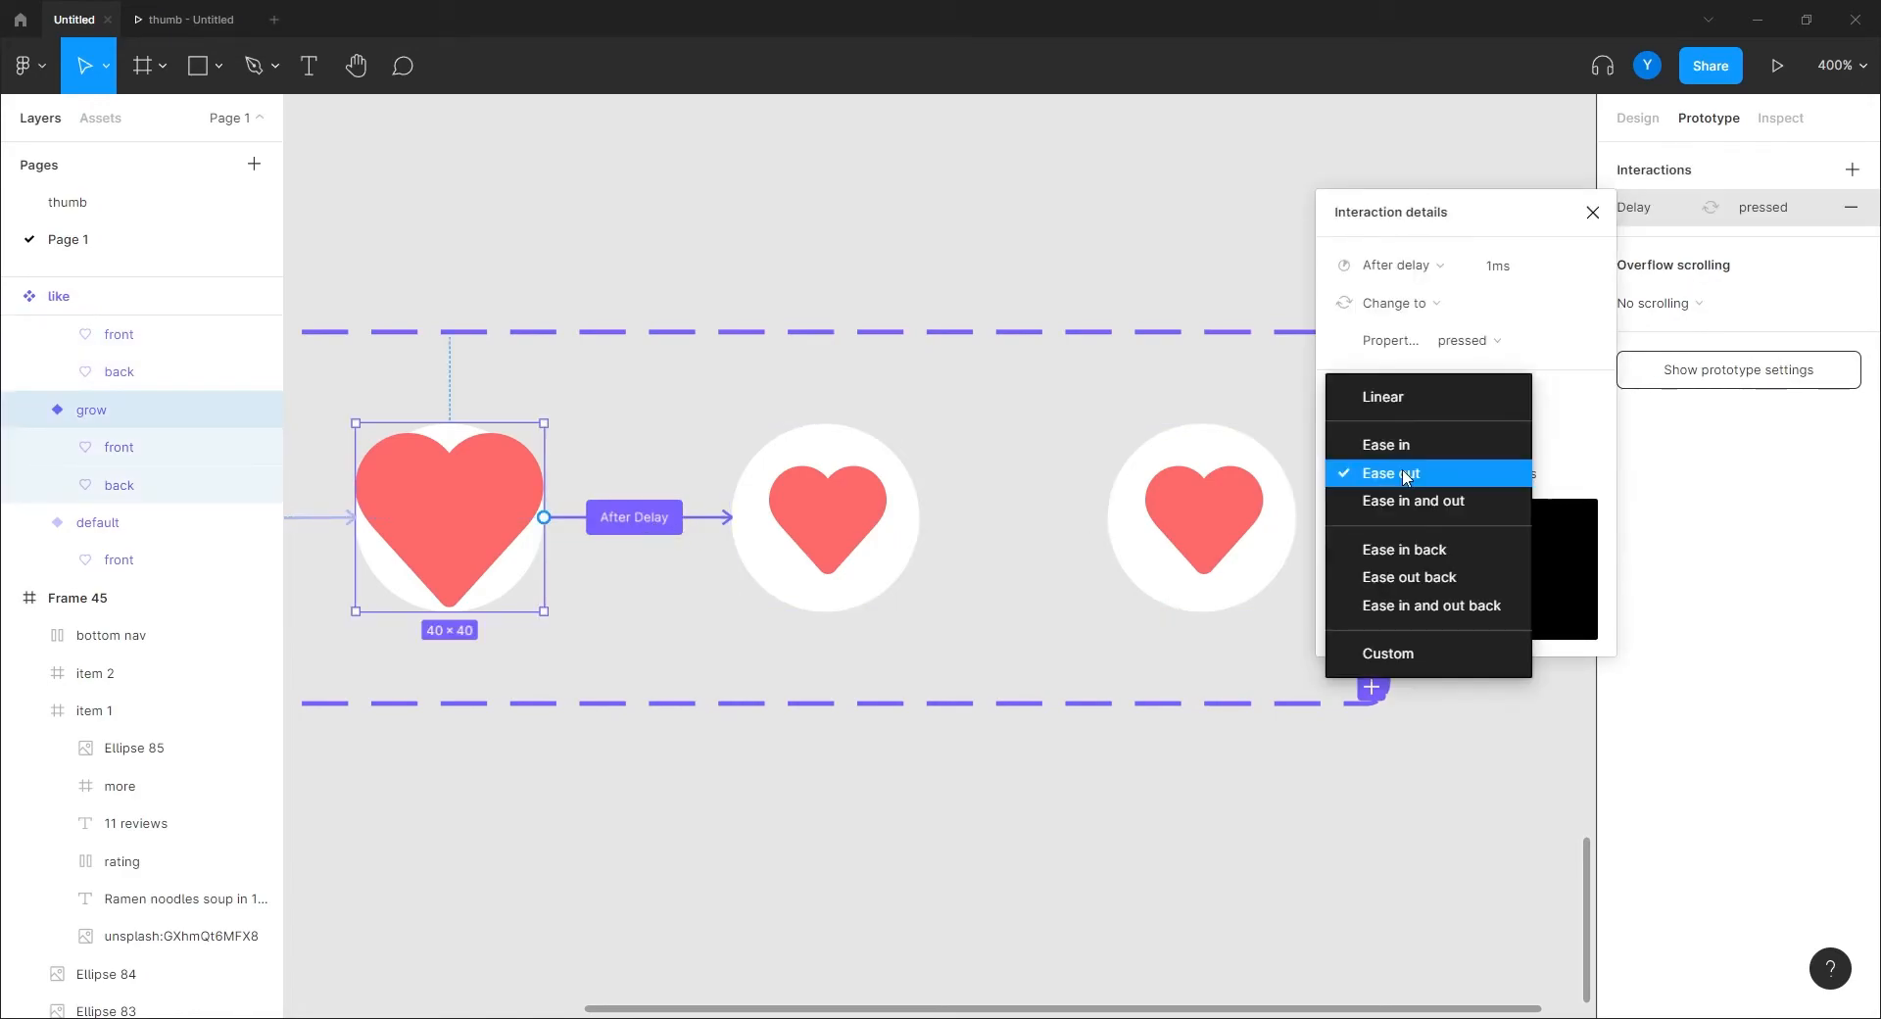
click(1391, 578)
Link the pressed variant to the fade variant with a Smart animate change.
drag(1146, 679, 907, 675)
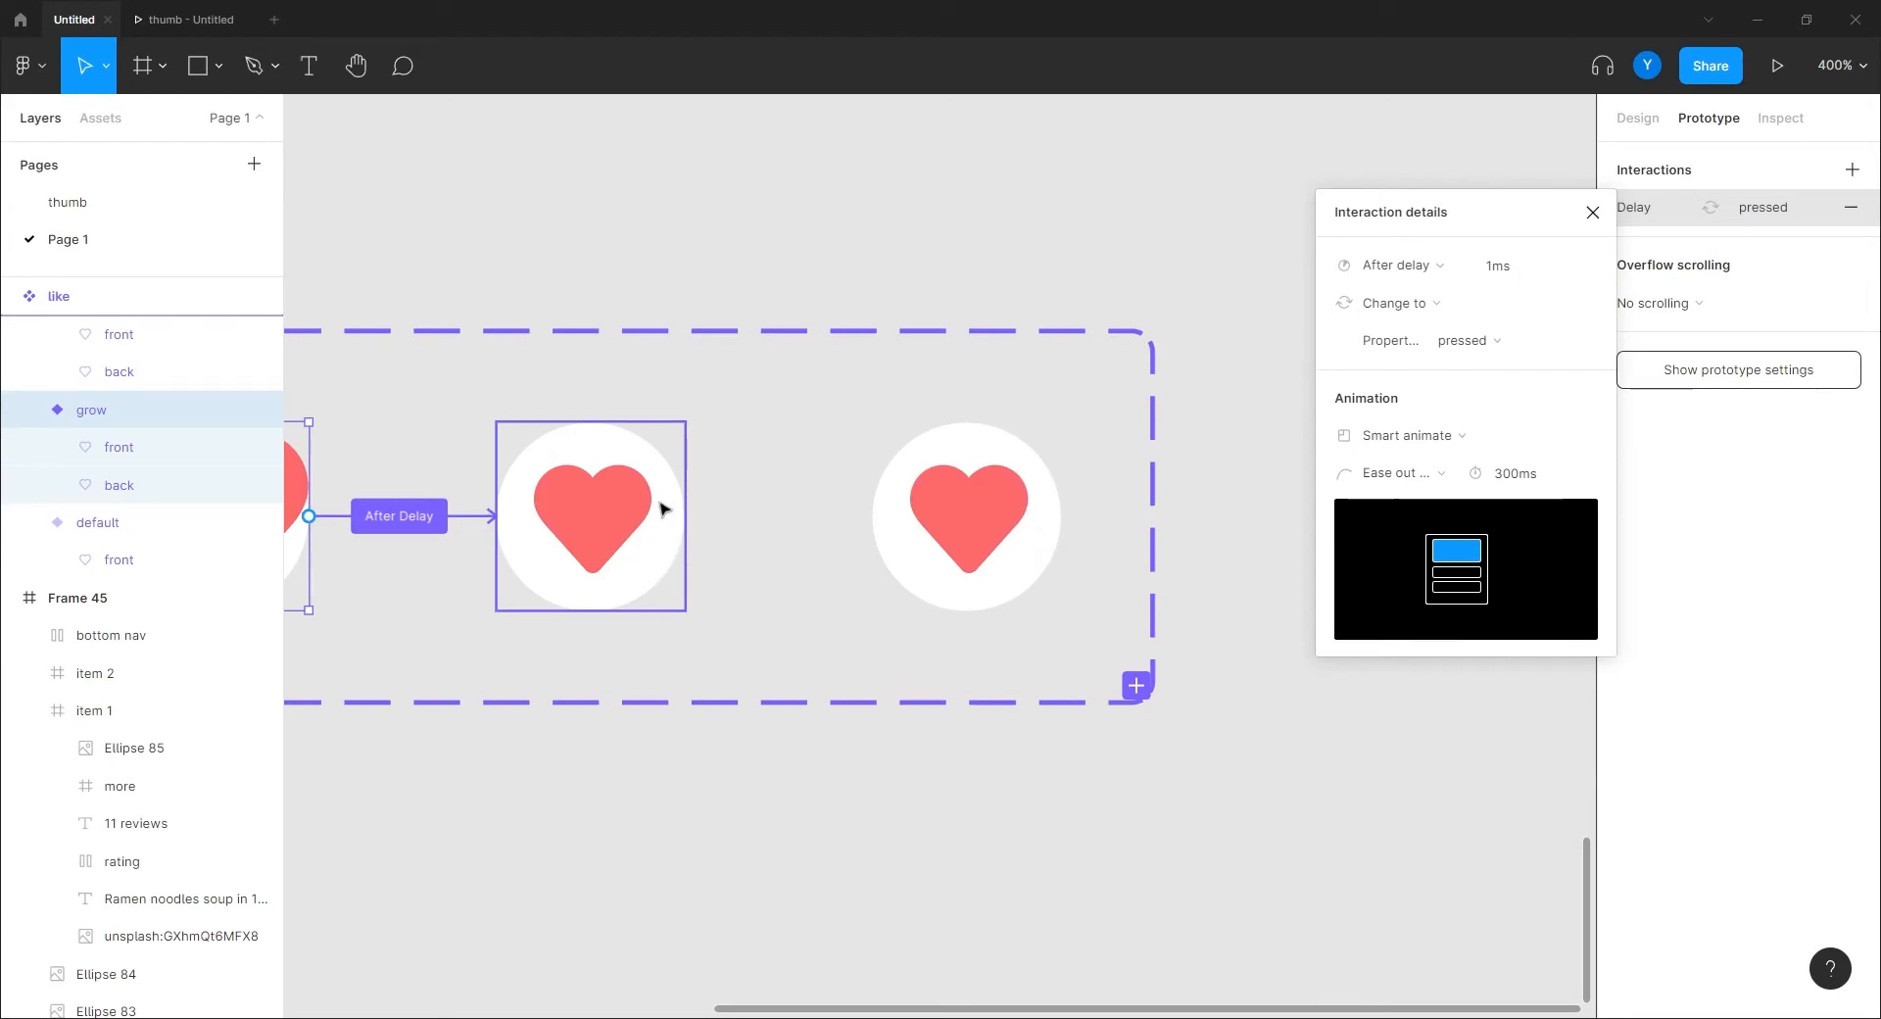
click(609, 518)
drag(685, 516, 885, 529)
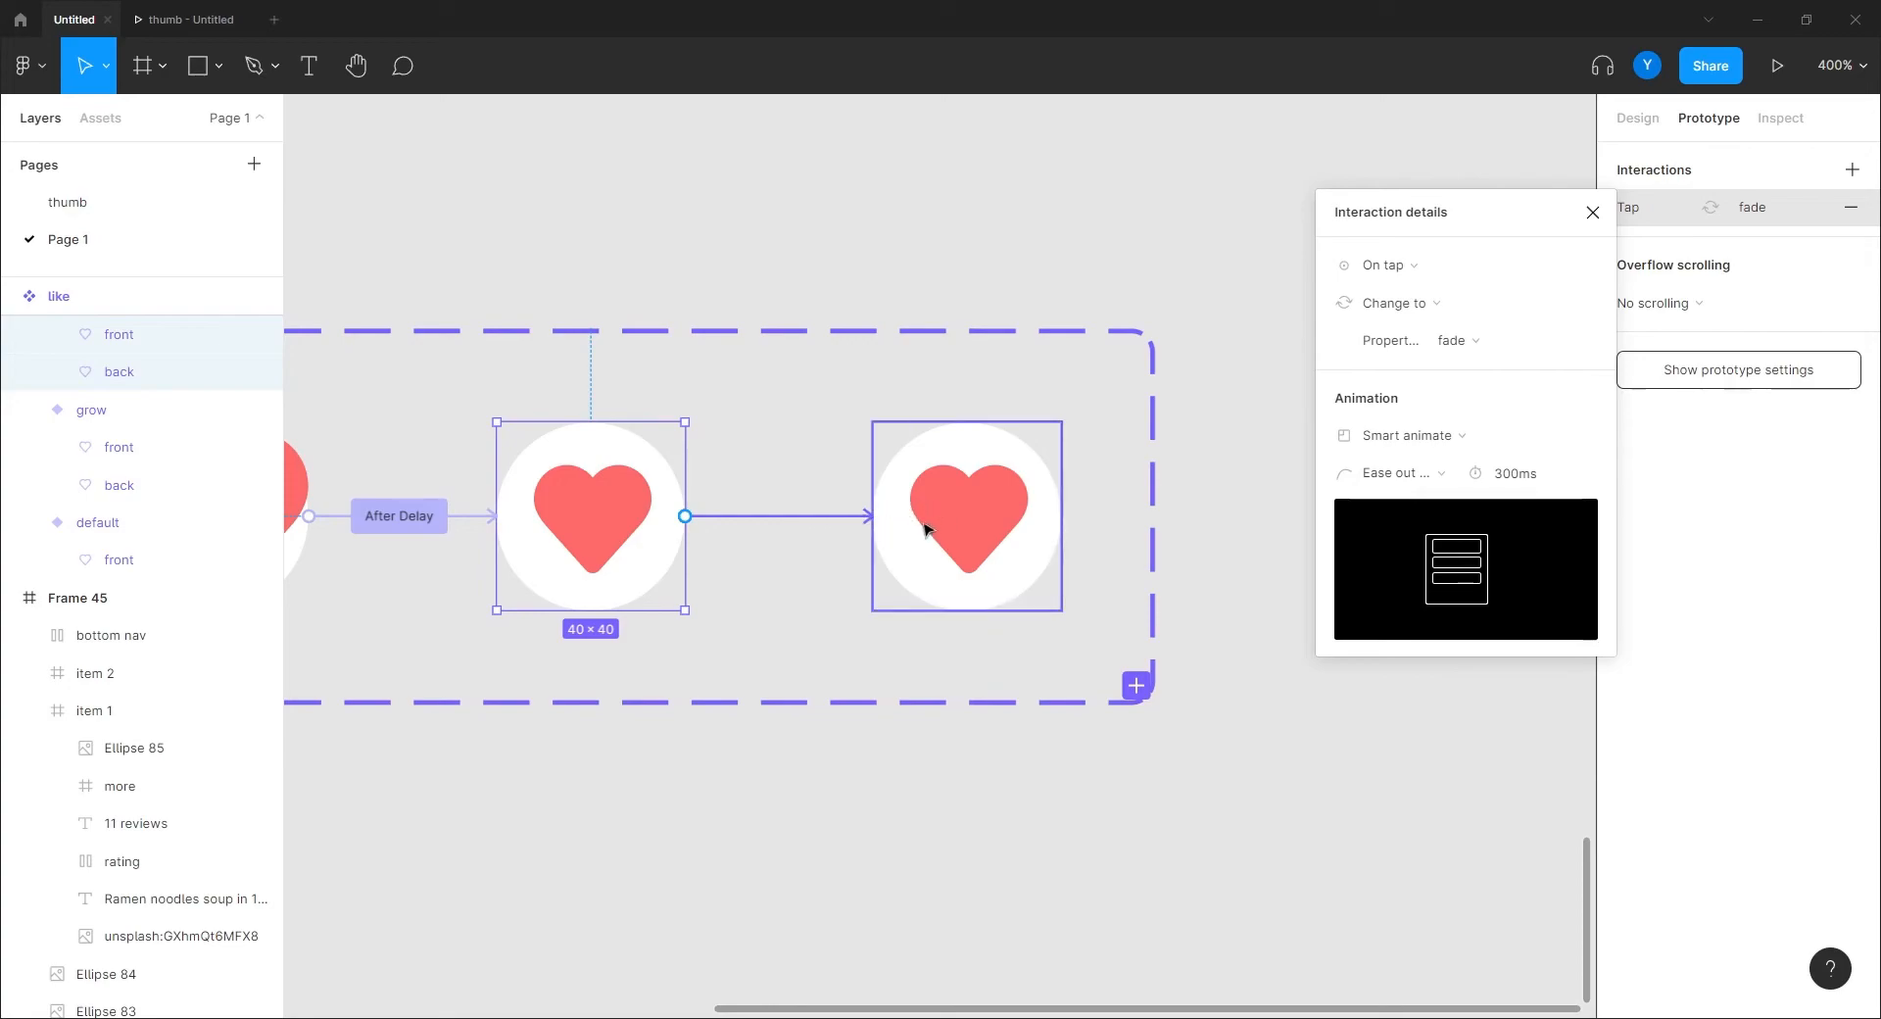
Compare the back hearts of pressed and fade, and make the change to fade trigger after a 1 ms delay.
click(134, 378)
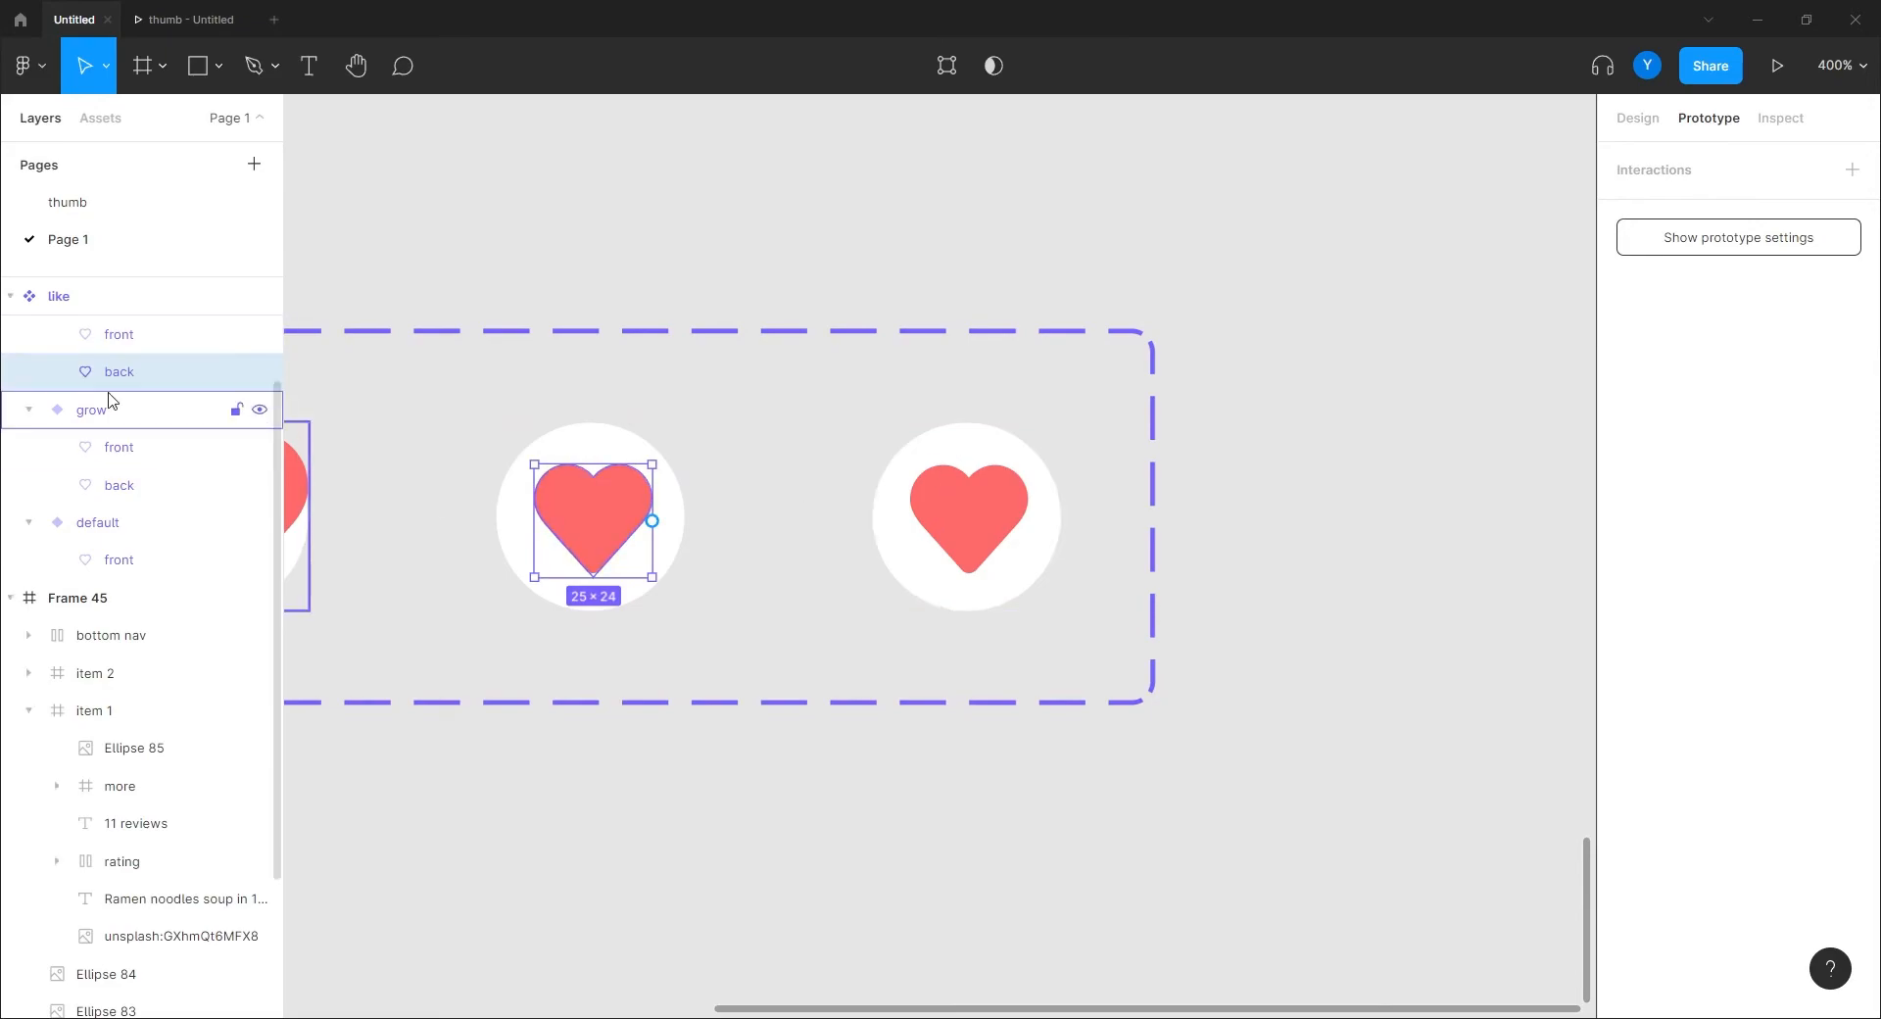
scroll(127, 487, up, 3)
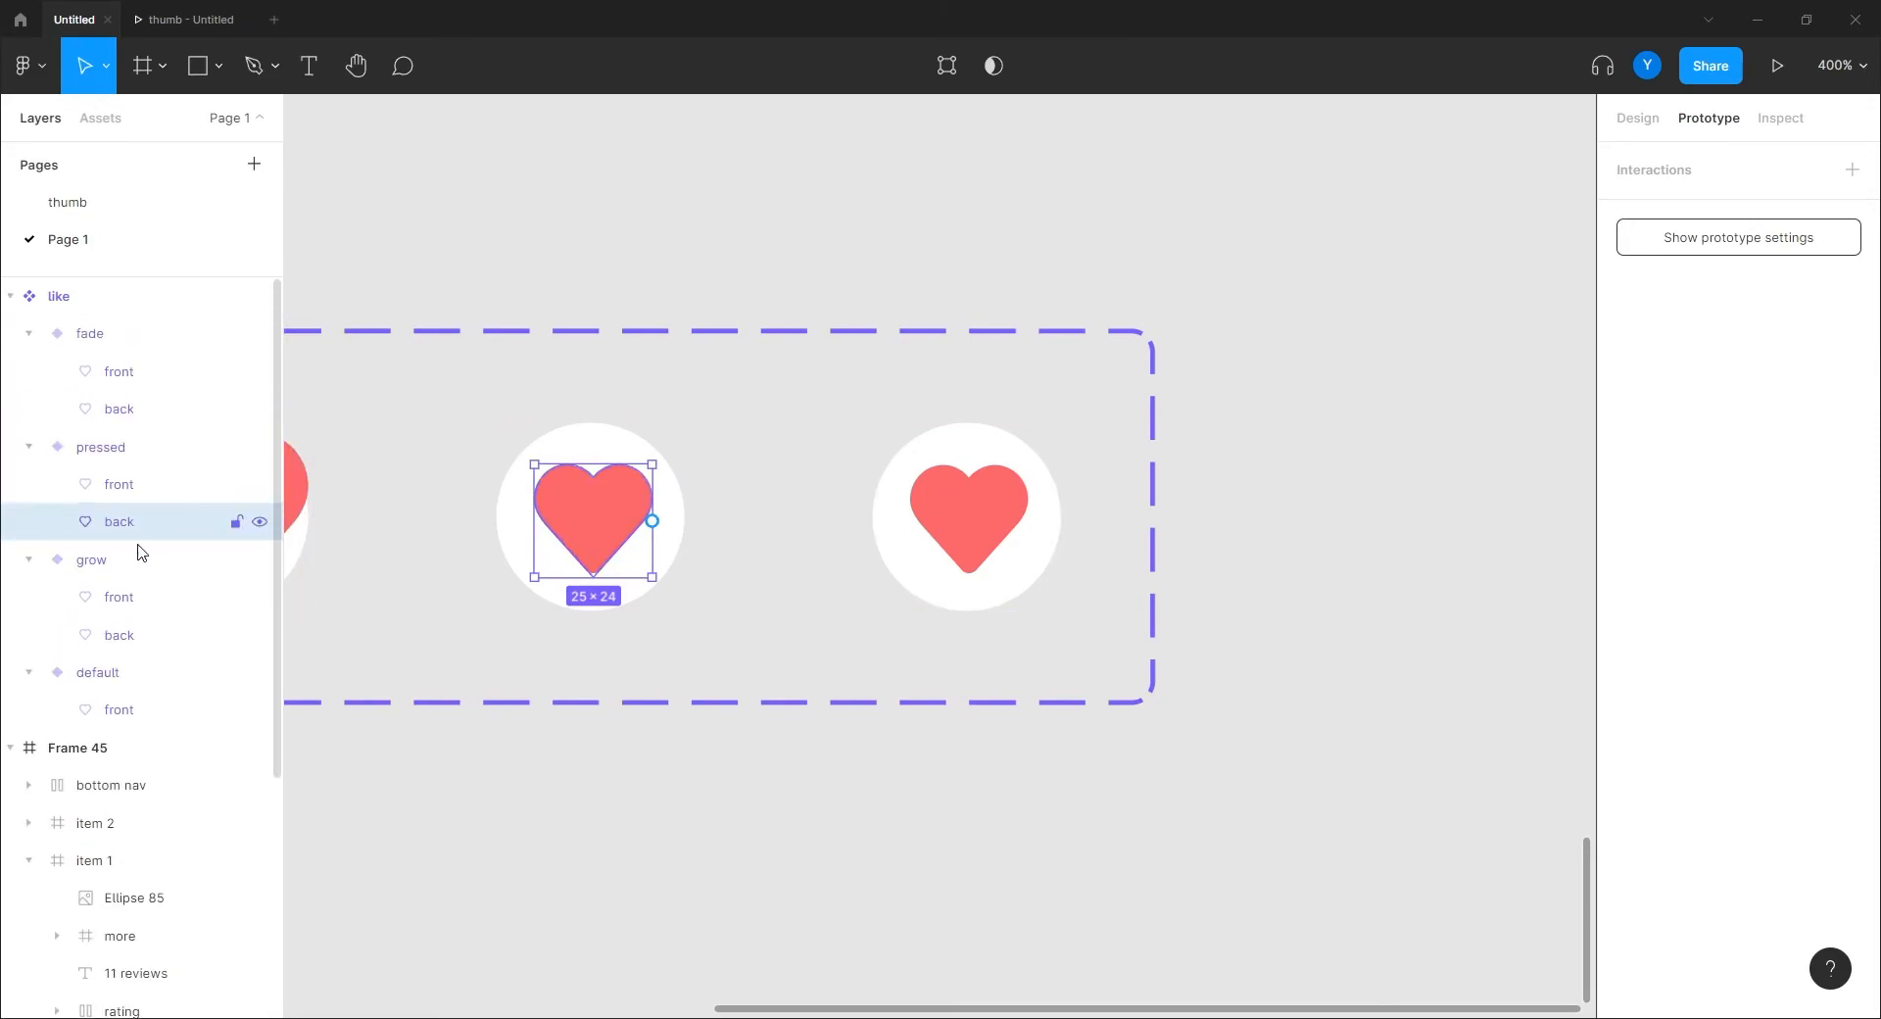
click(128, 412)
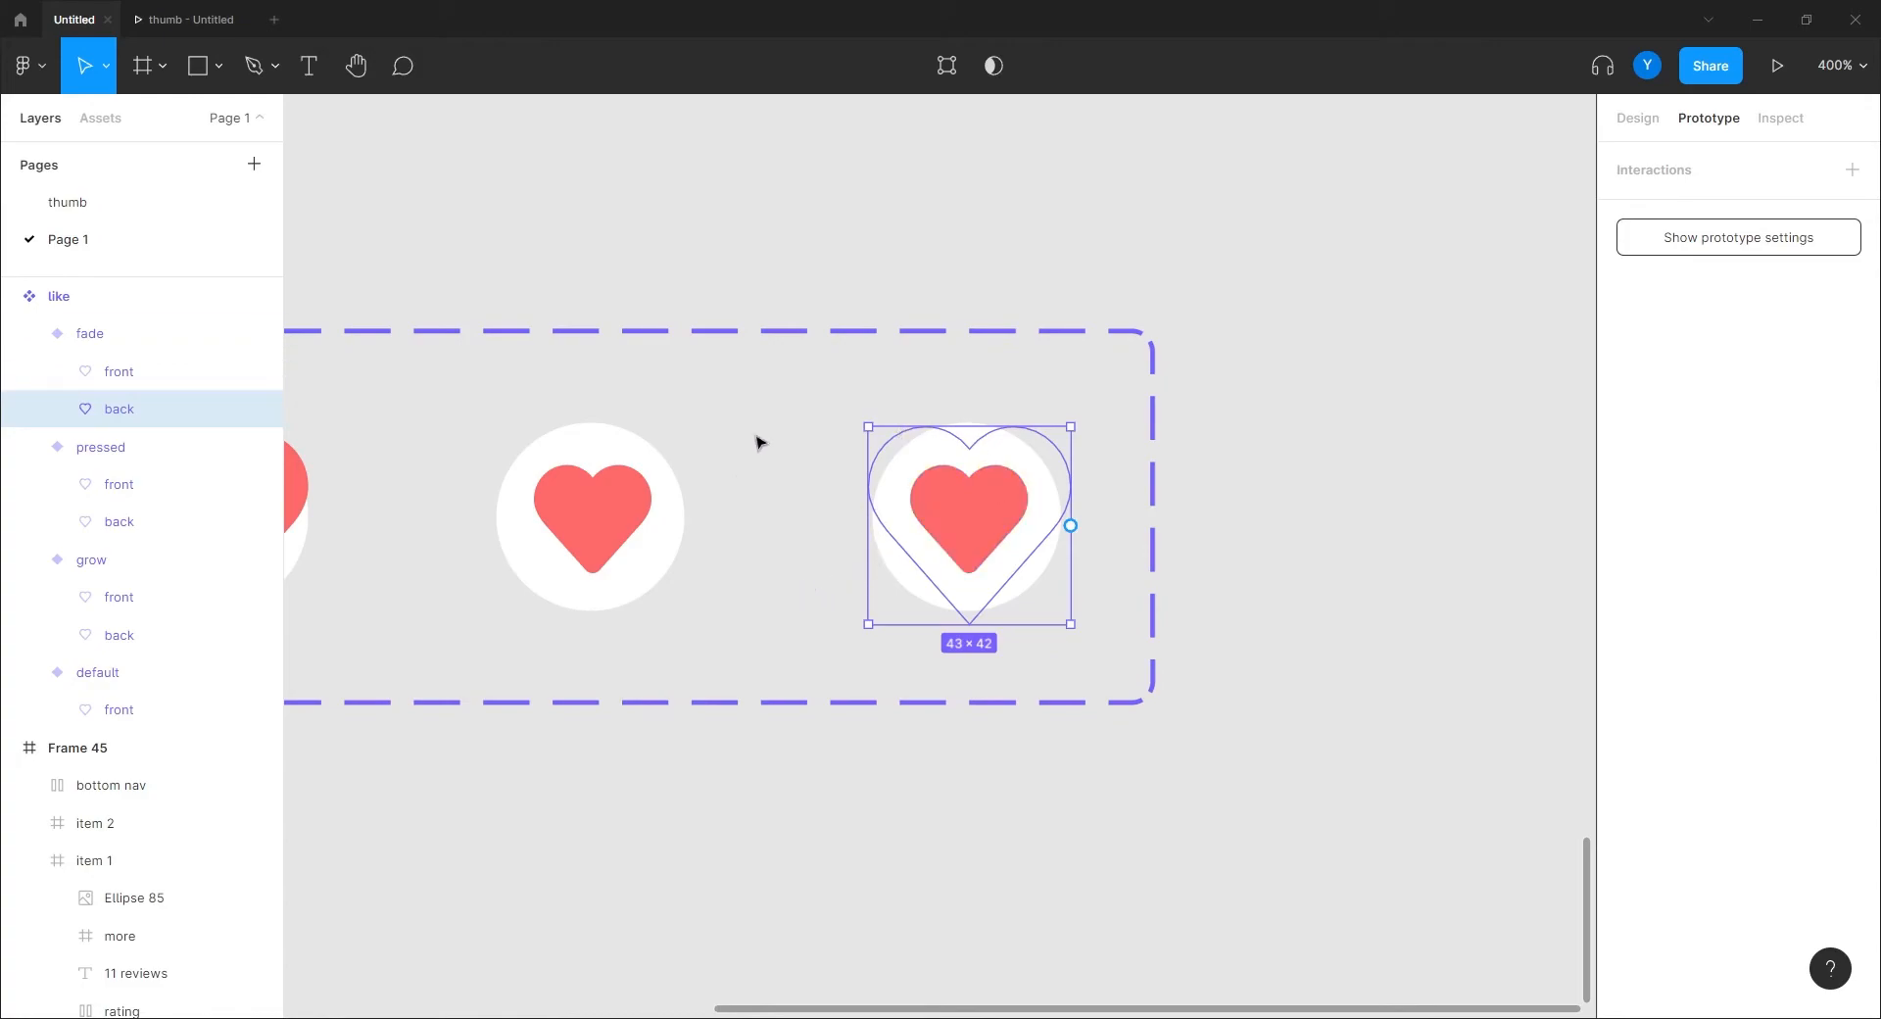
click(768, 406)
click(771, 516)
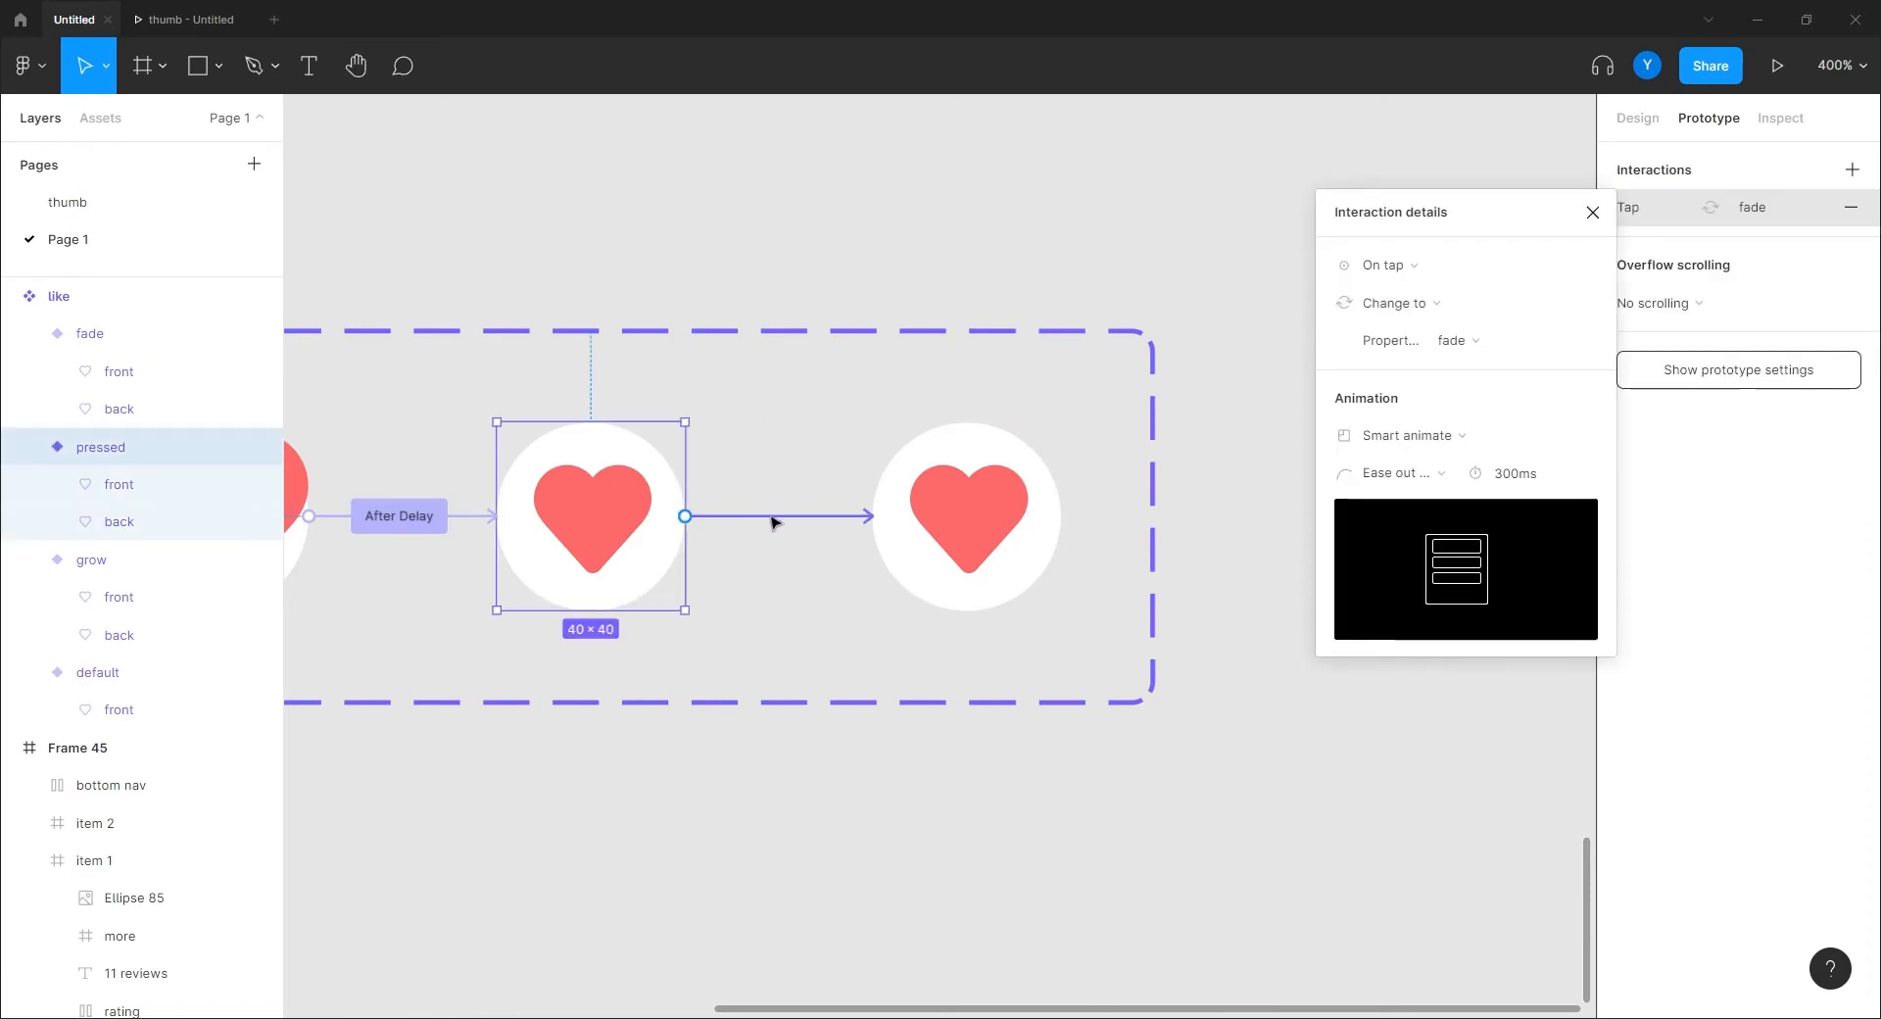
click(1411, 267)
click(1418, 563)
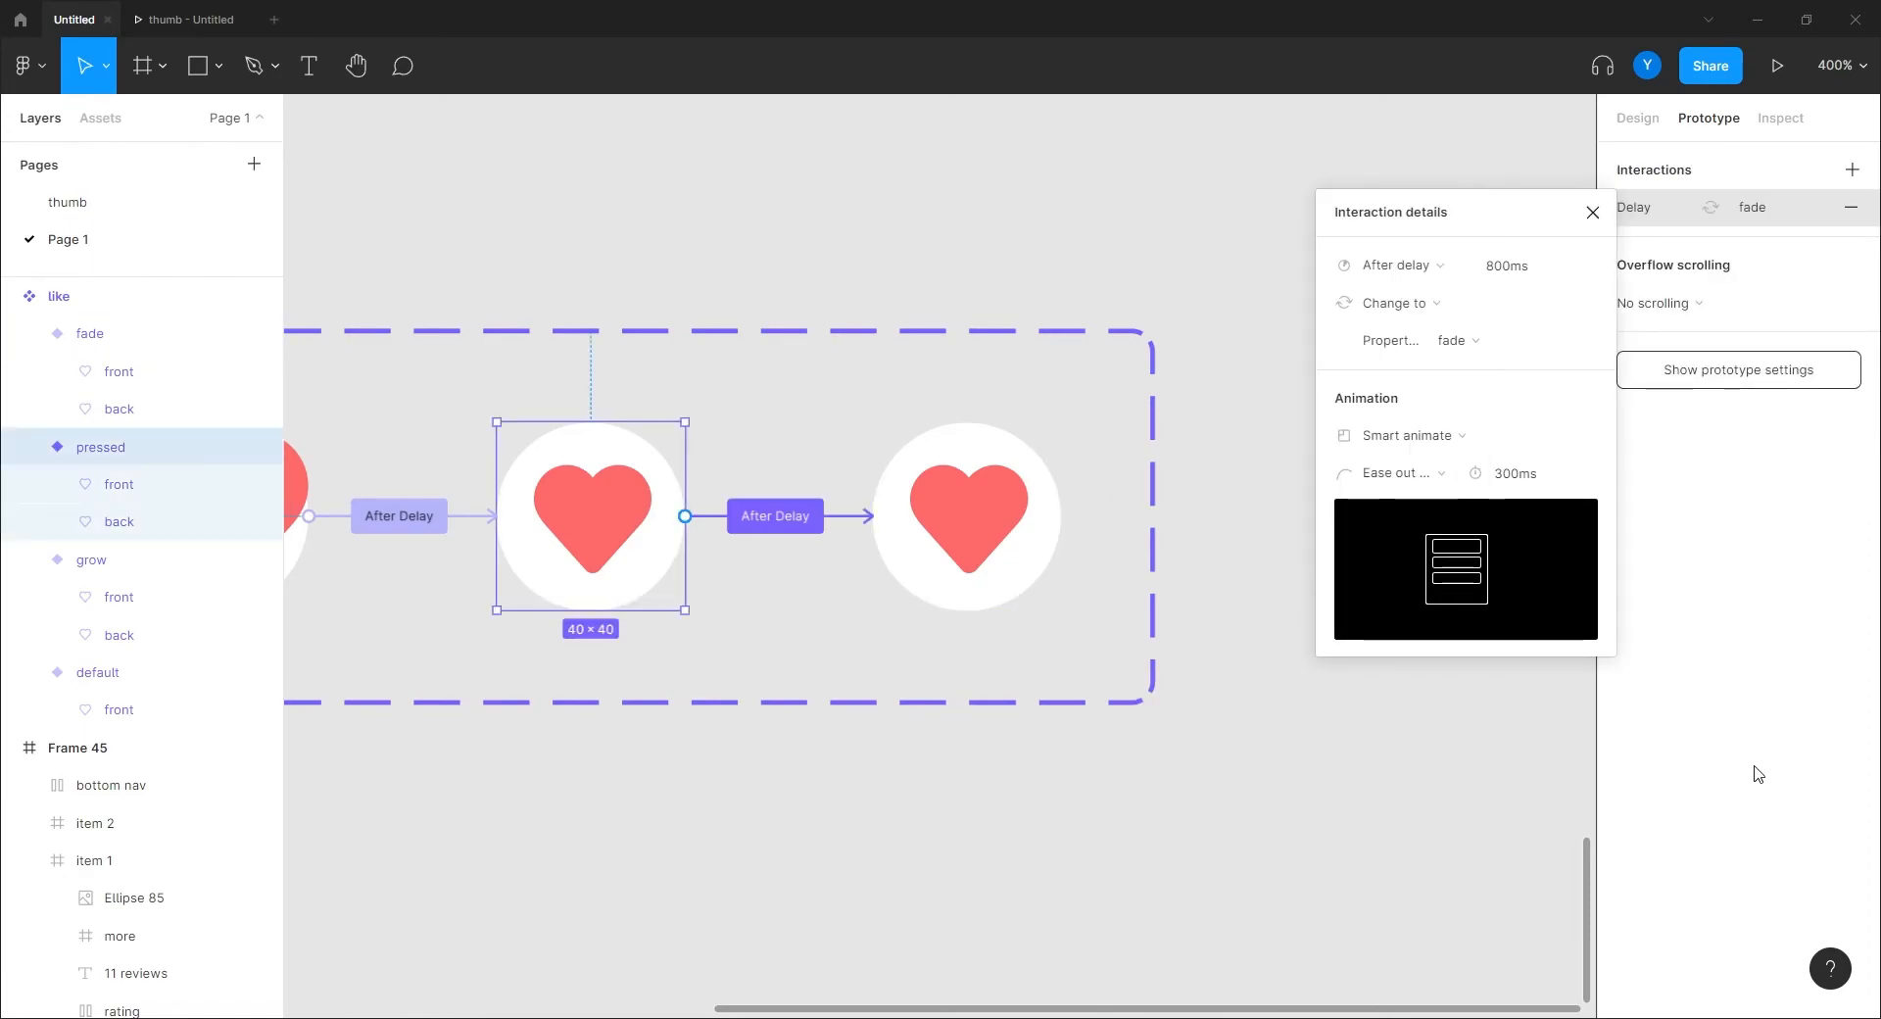
click(1516, 267)
text(1)
key(Return)
Set the animation duration of the grow-to-pressed transition to 200 ms.
click(398, 519)
click(1558, 480)
text(200)
key(Return)
Link the fade variant's front heart back to the default variant, changing on tap with Smart animate.
drag(621, 806, 793, 838)
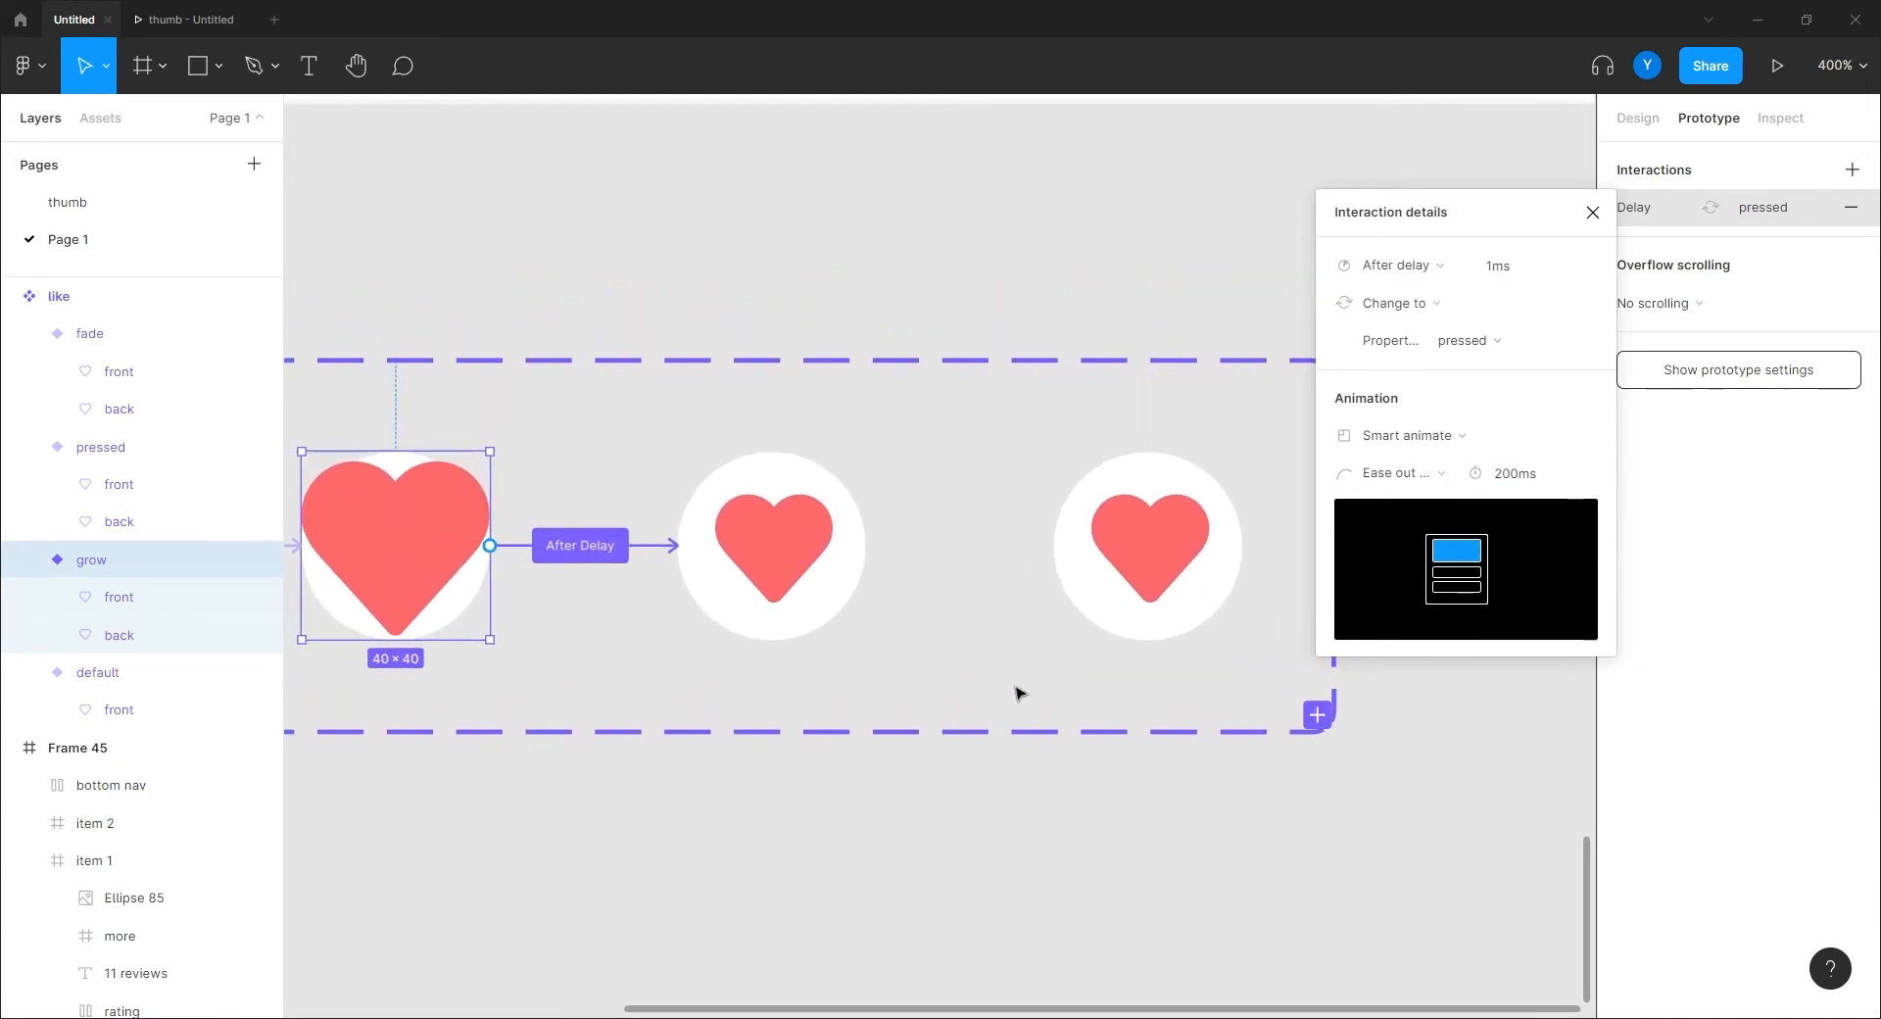
double_click(1146, 558)
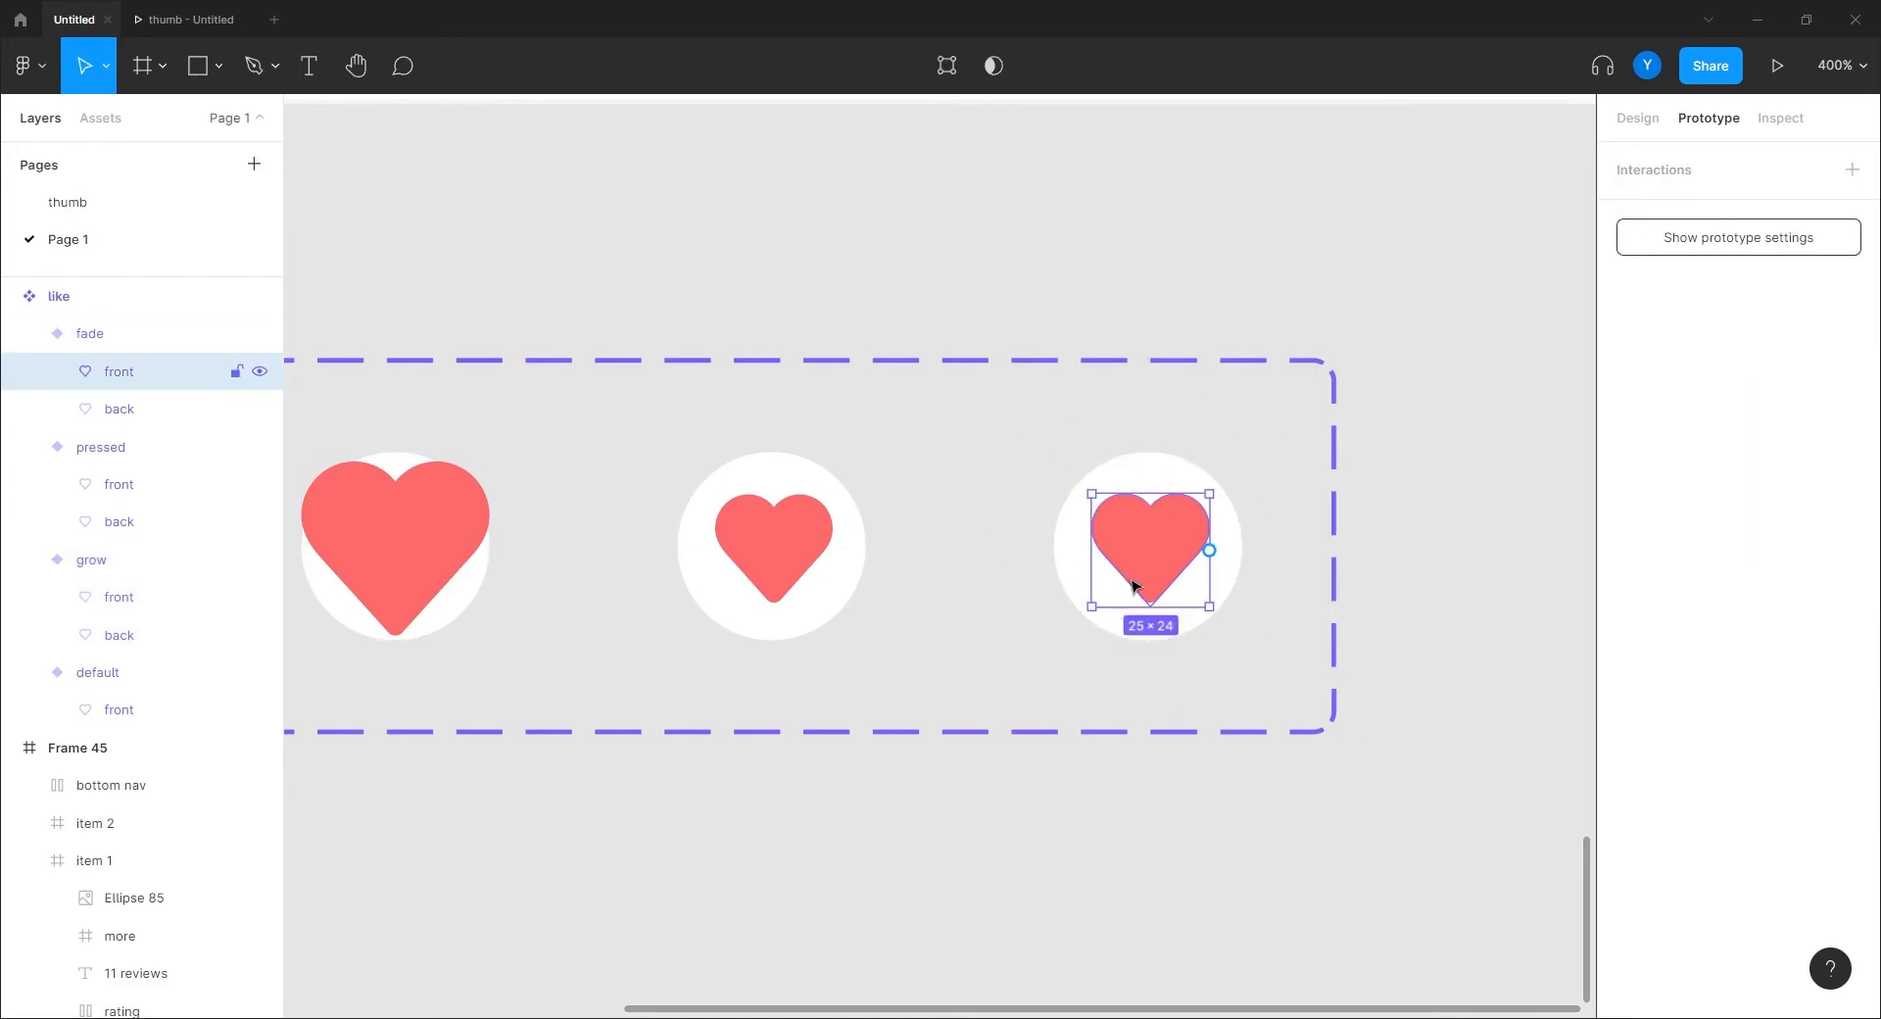
scroll(1067, 659, left, 3)
scroll(1075, 705, down, 3)
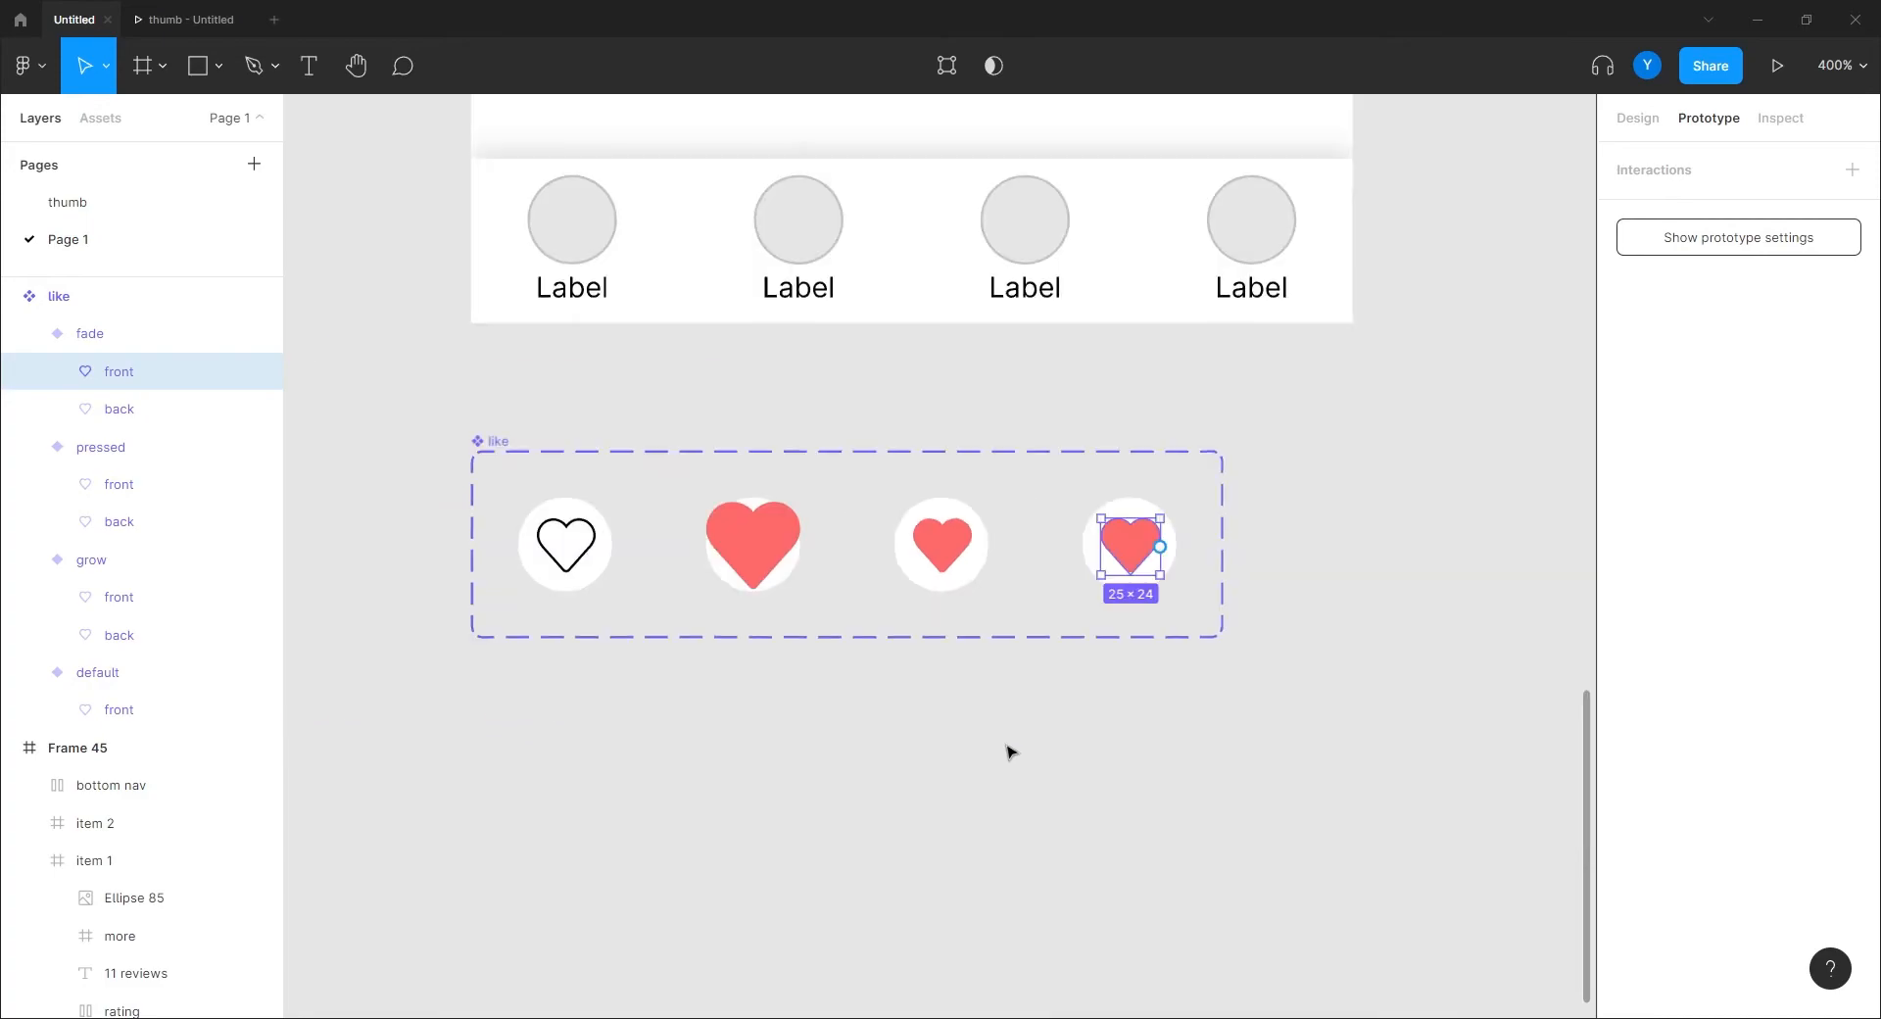
scroll(1009, 759, left, 2)
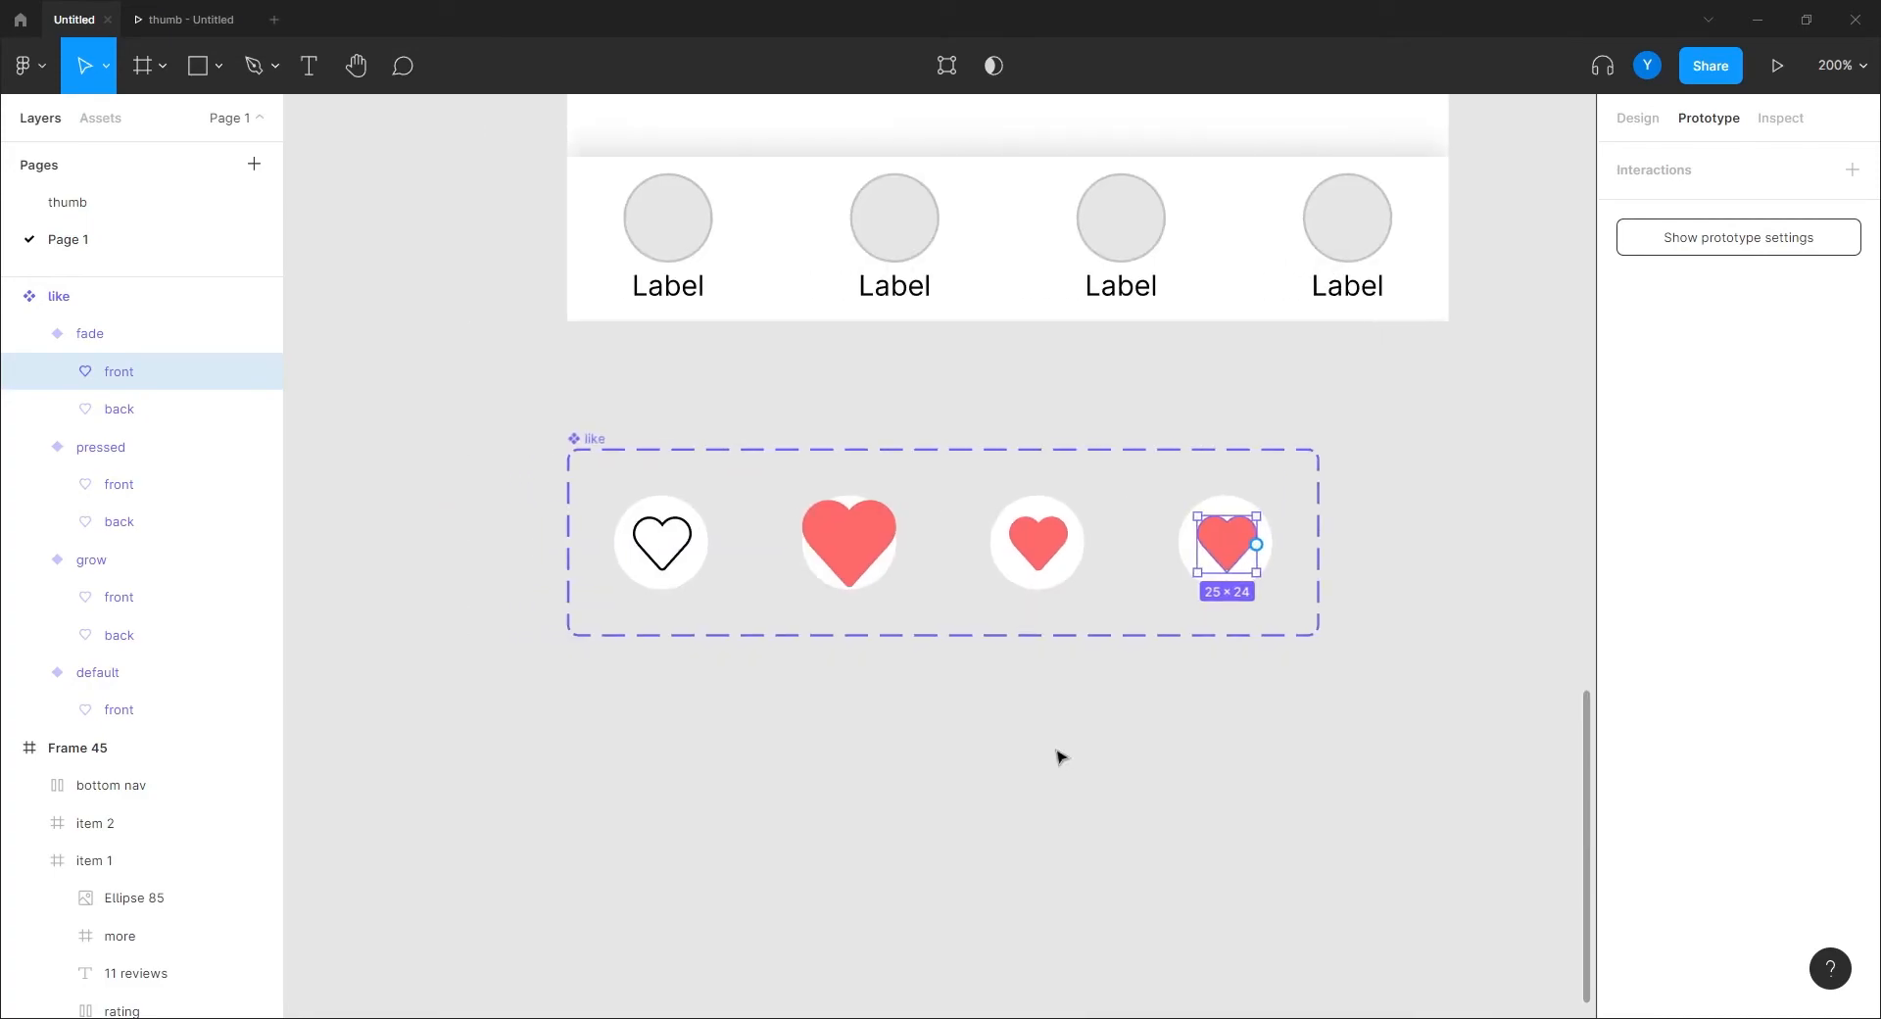
drag(1256, 544, 642, 549)
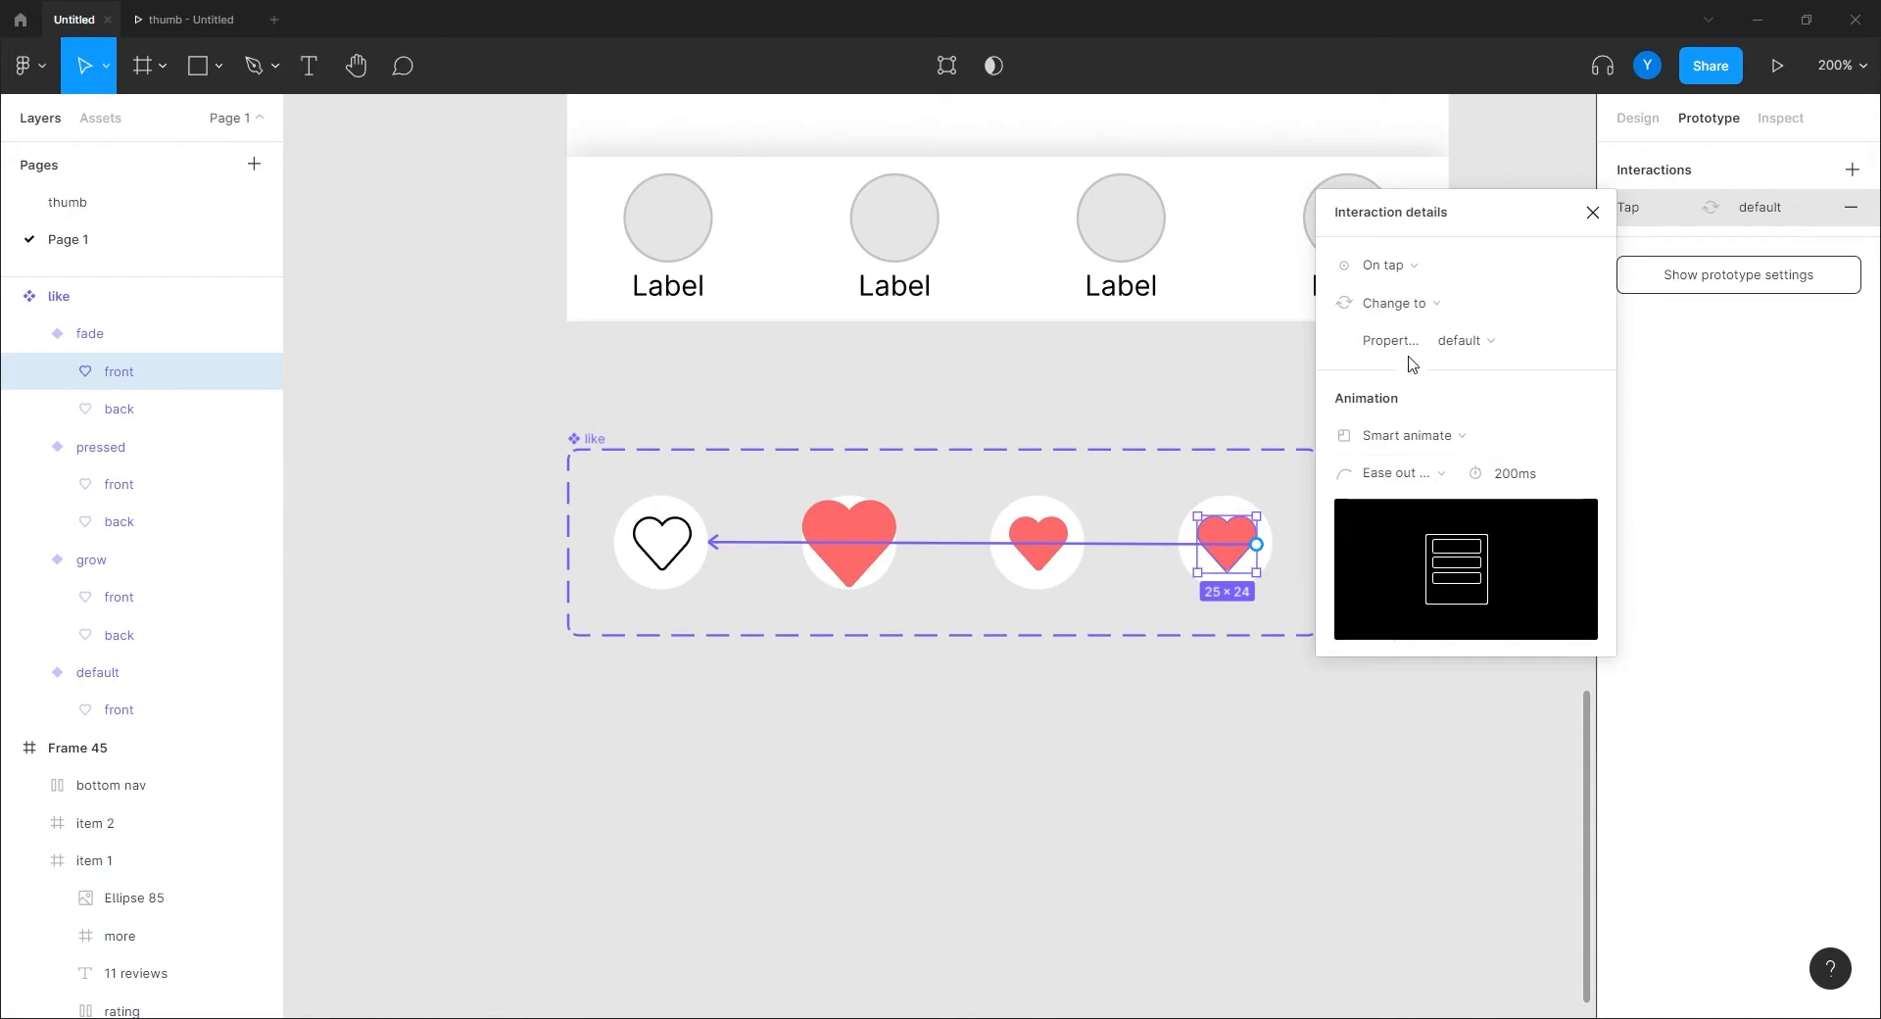
click(700, 780)
Copy the default like variant and paste it as an instance onto the ramen noodles card's photo.
drag(720, 751, 869, 917)
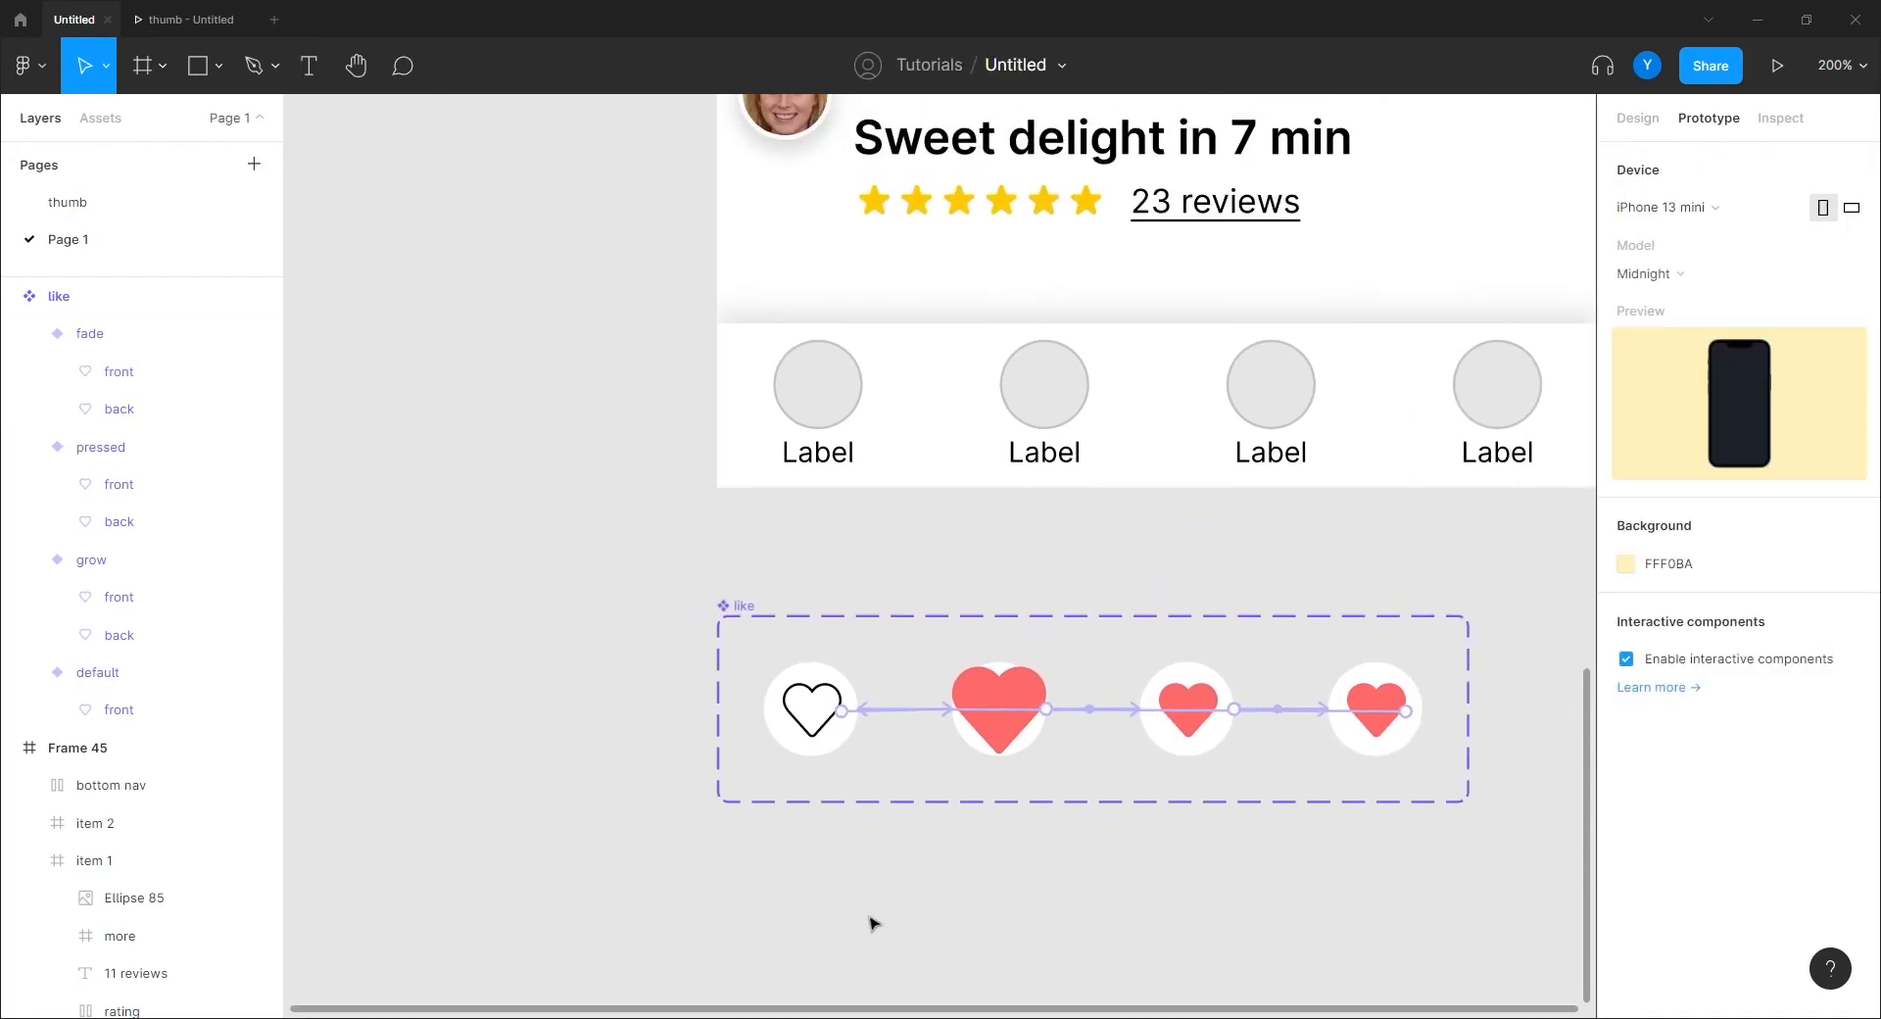
drag(721, 856, 691, 962)
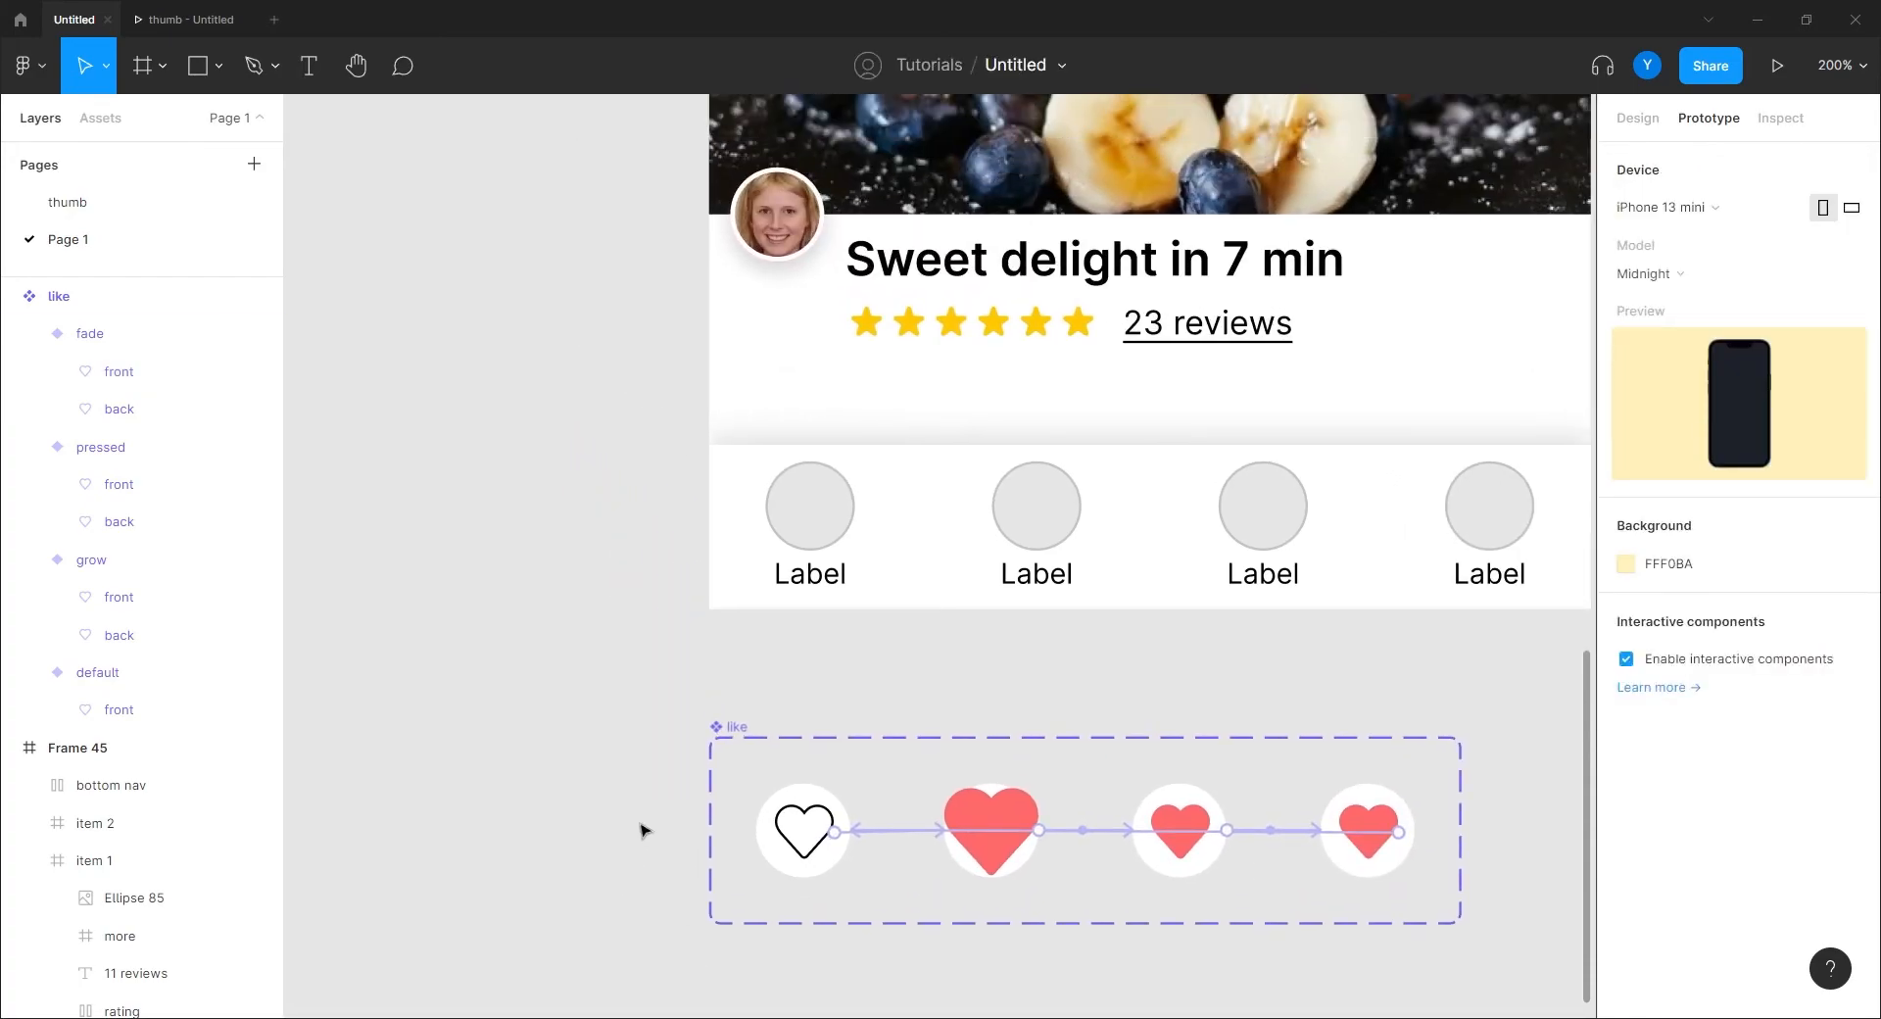
key(shift+0)
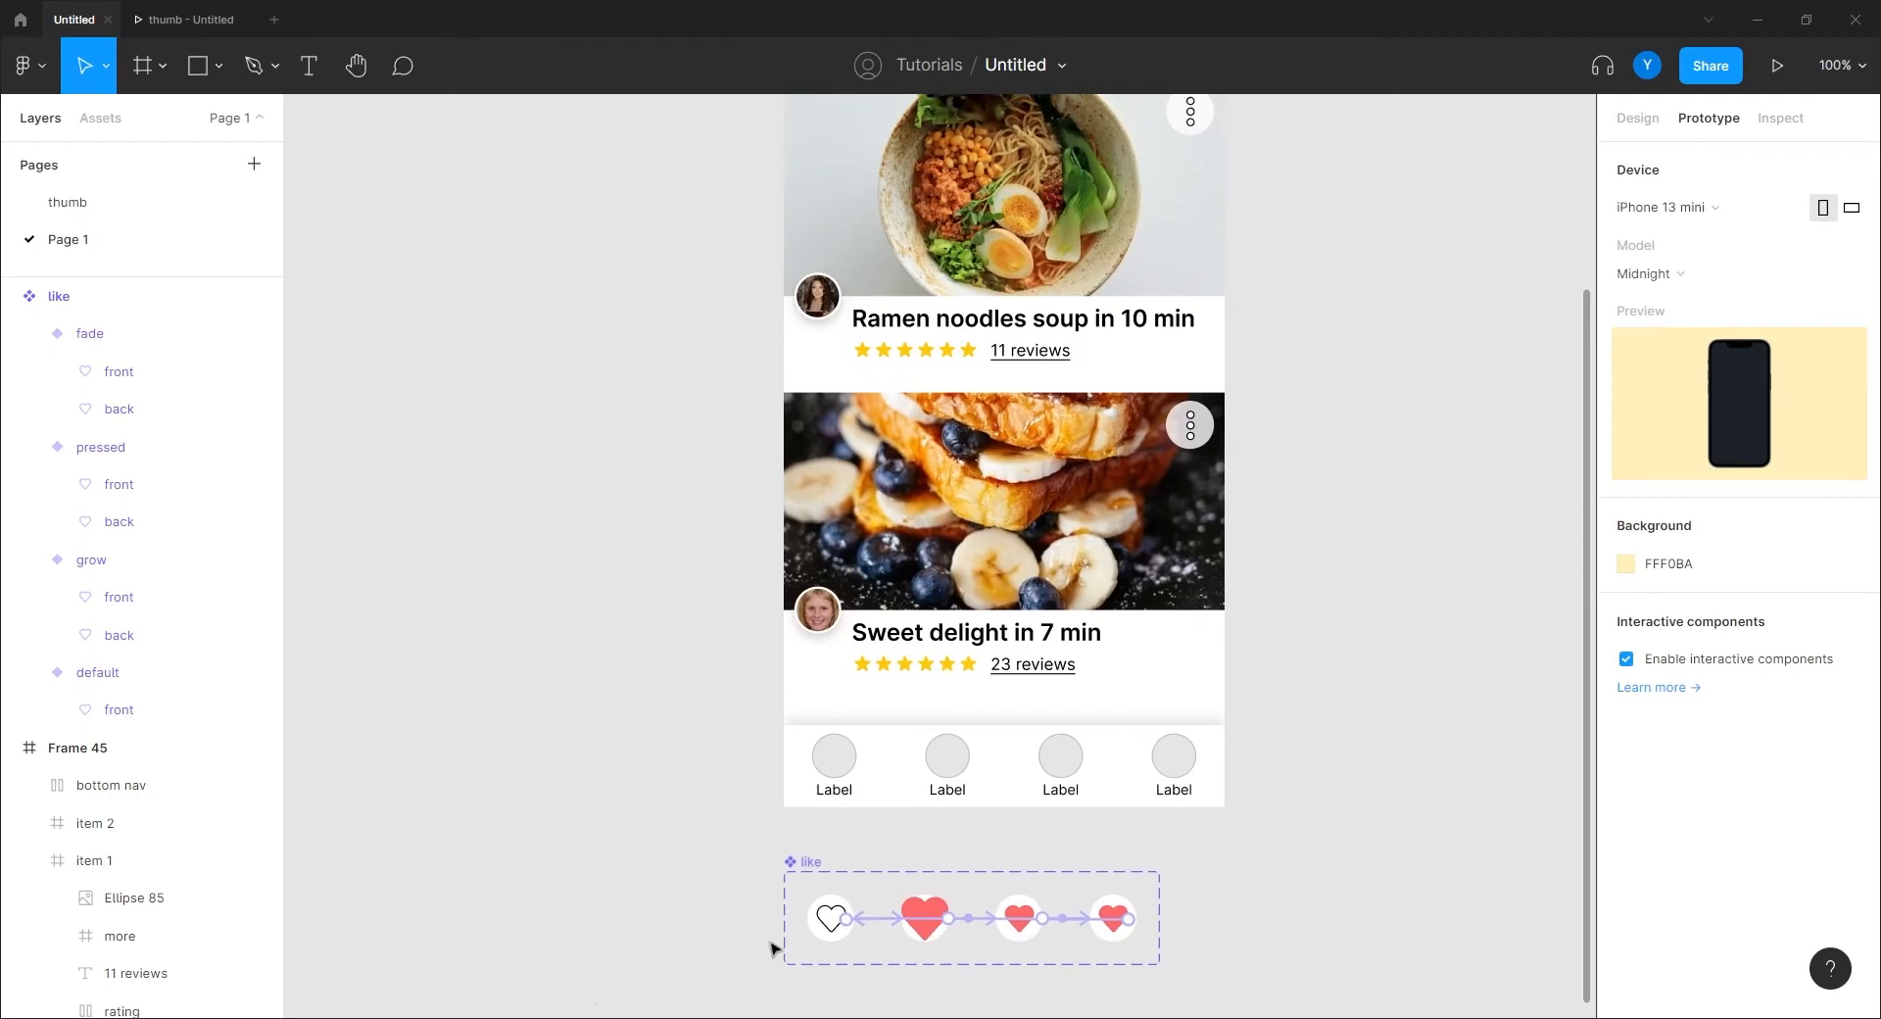
click(827, 919)
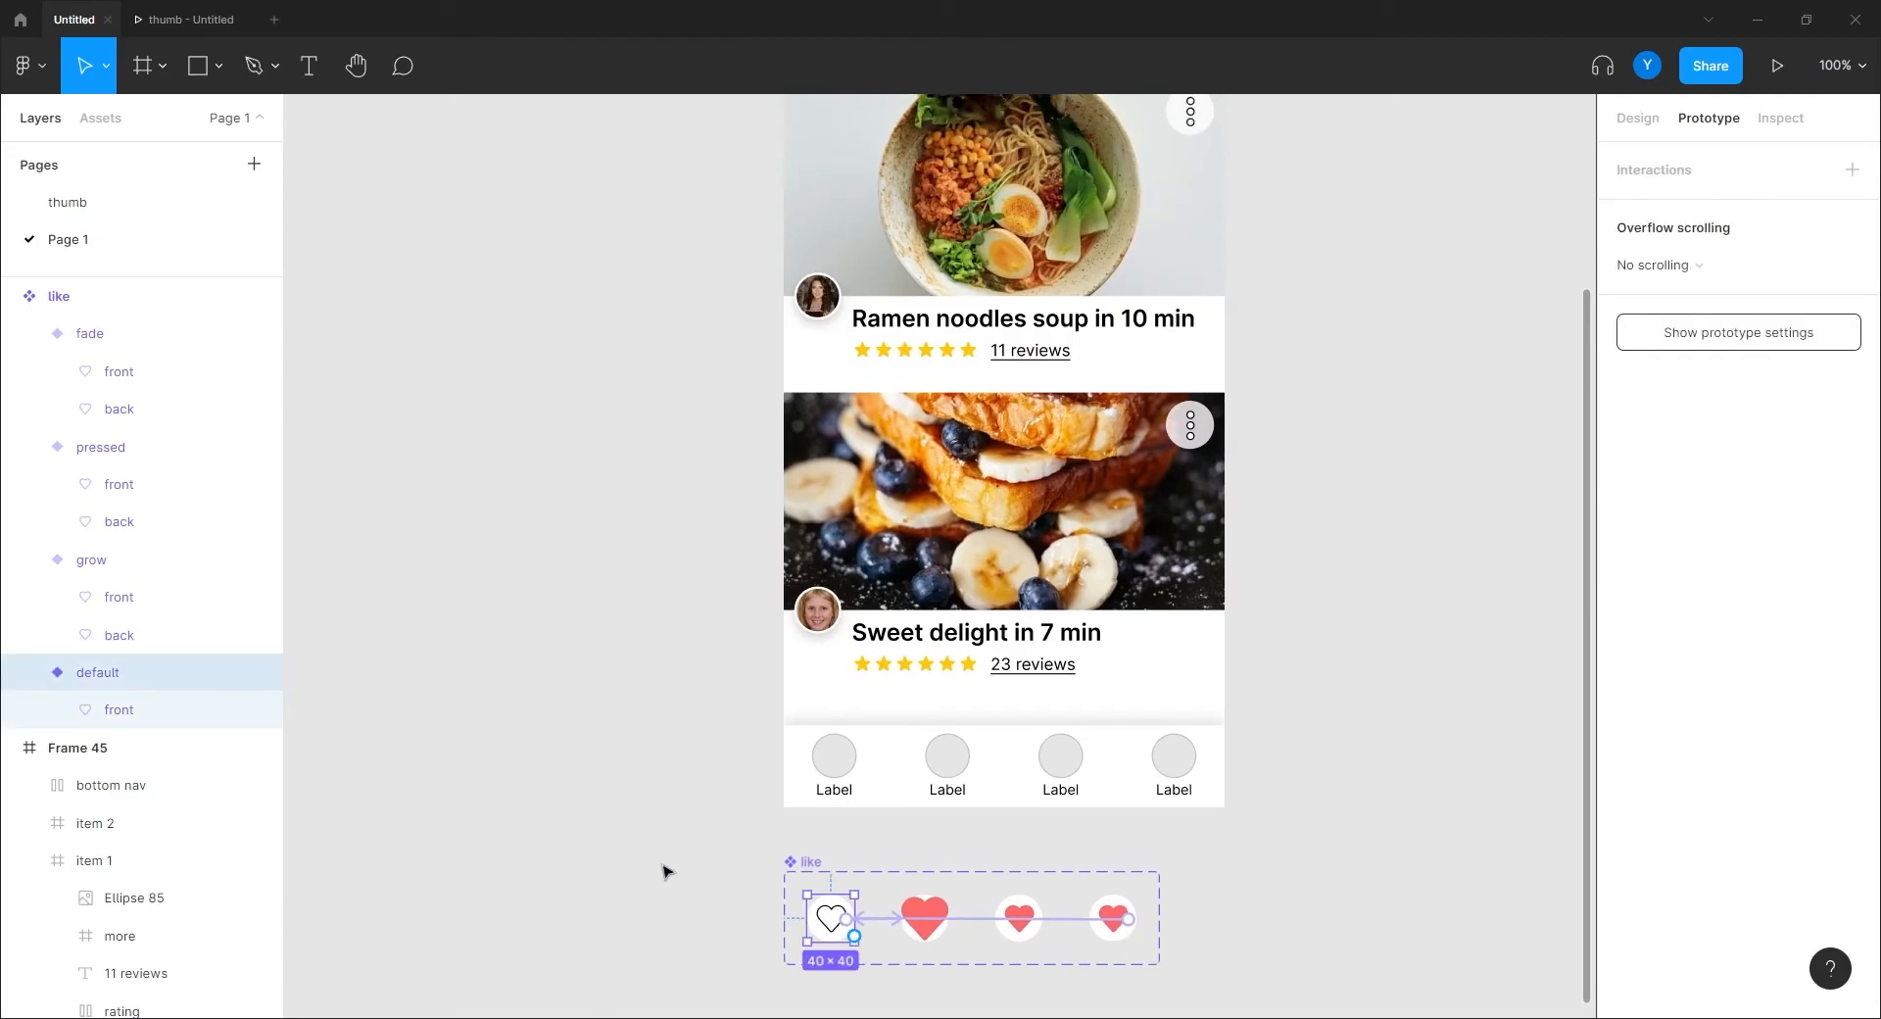
scroll(661, 785, down, 4)
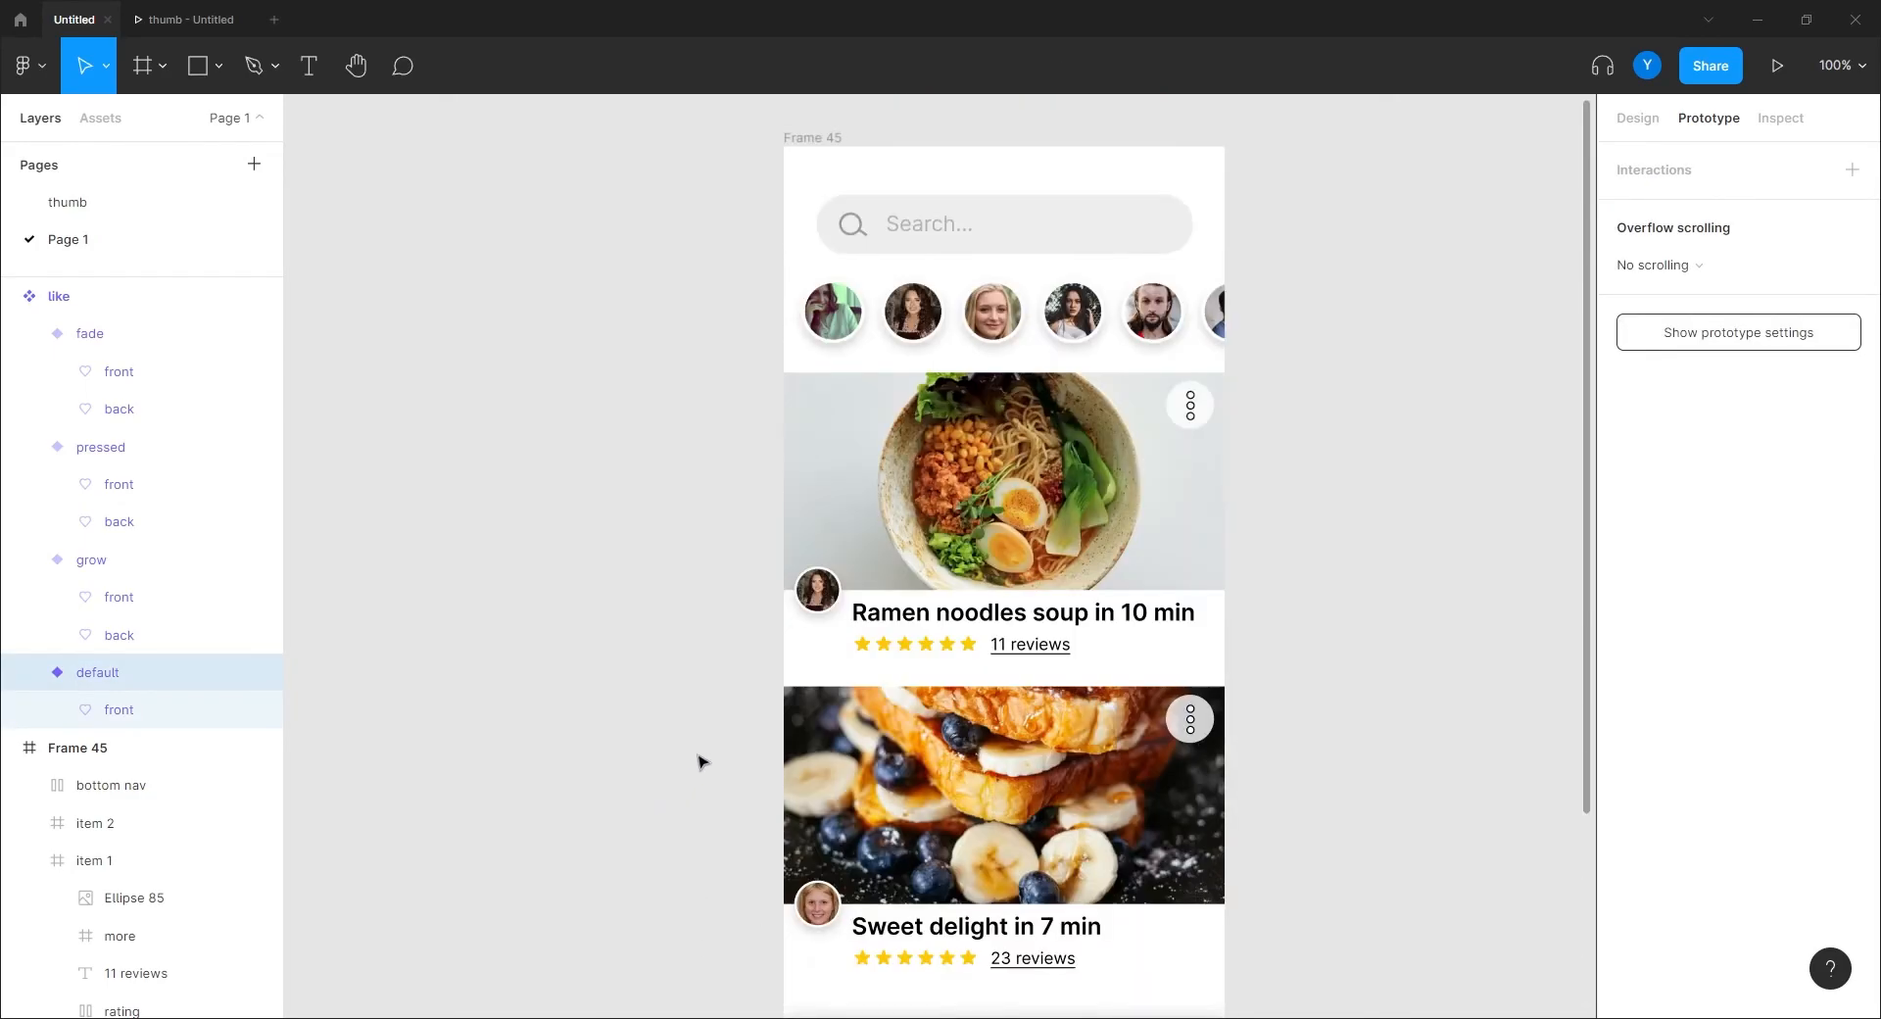
click(897, 461)
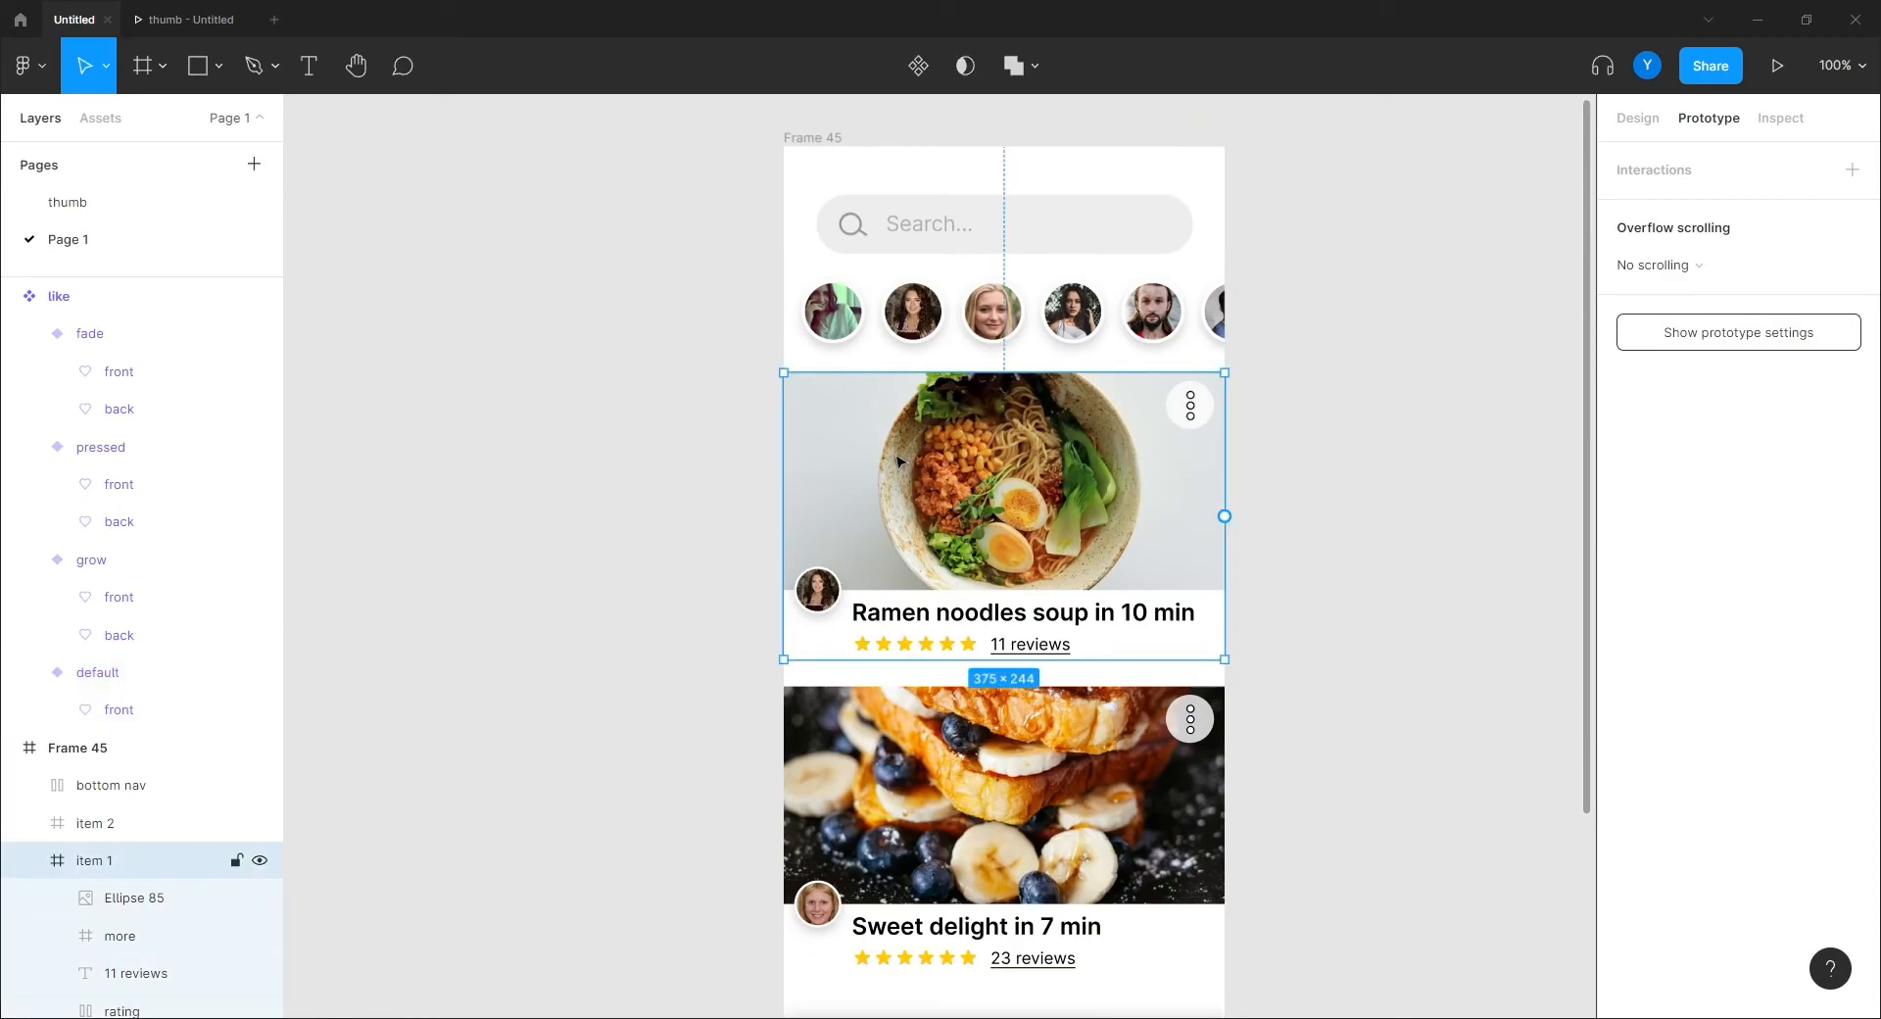
double_click(897, 460)
key(ctrl+v)
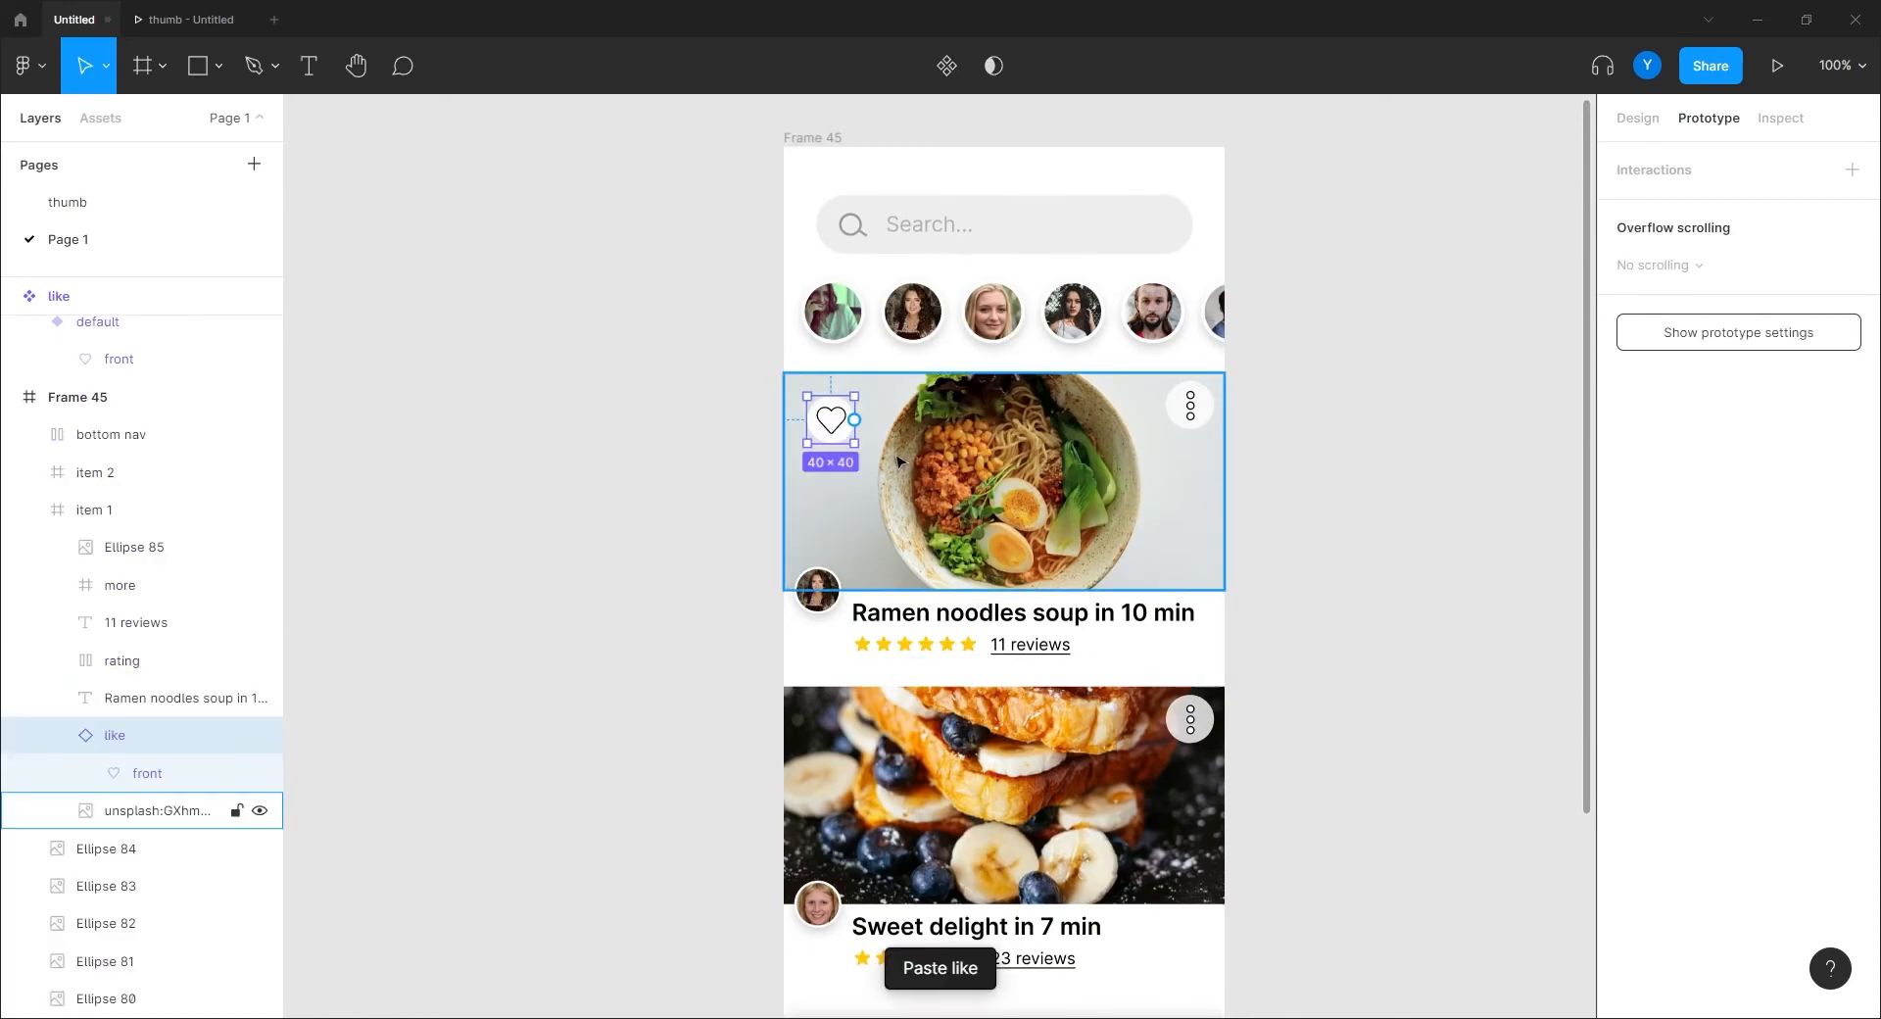
Nudge the pasted like button left so its side margin on the ramen photo matches the more button's.
drag(642, 492, 638, 583)
key(ctrl+plus)
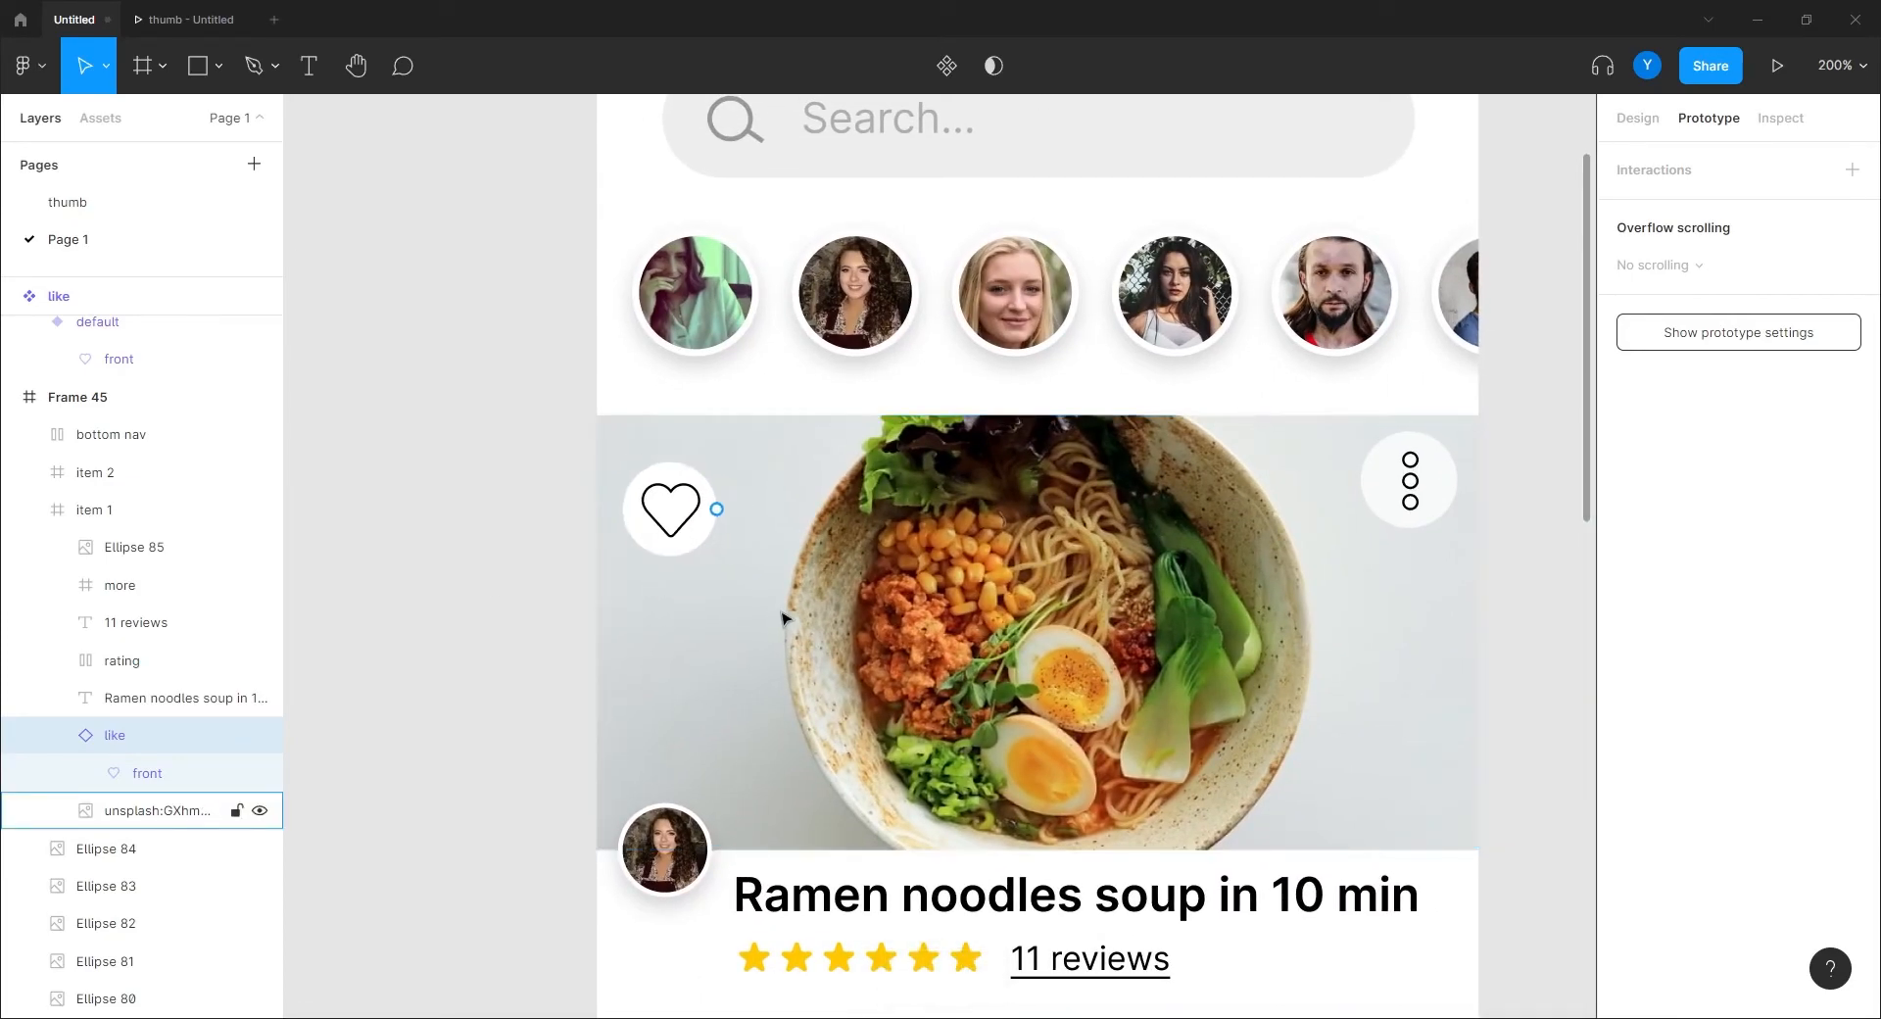
click(1449, 501)
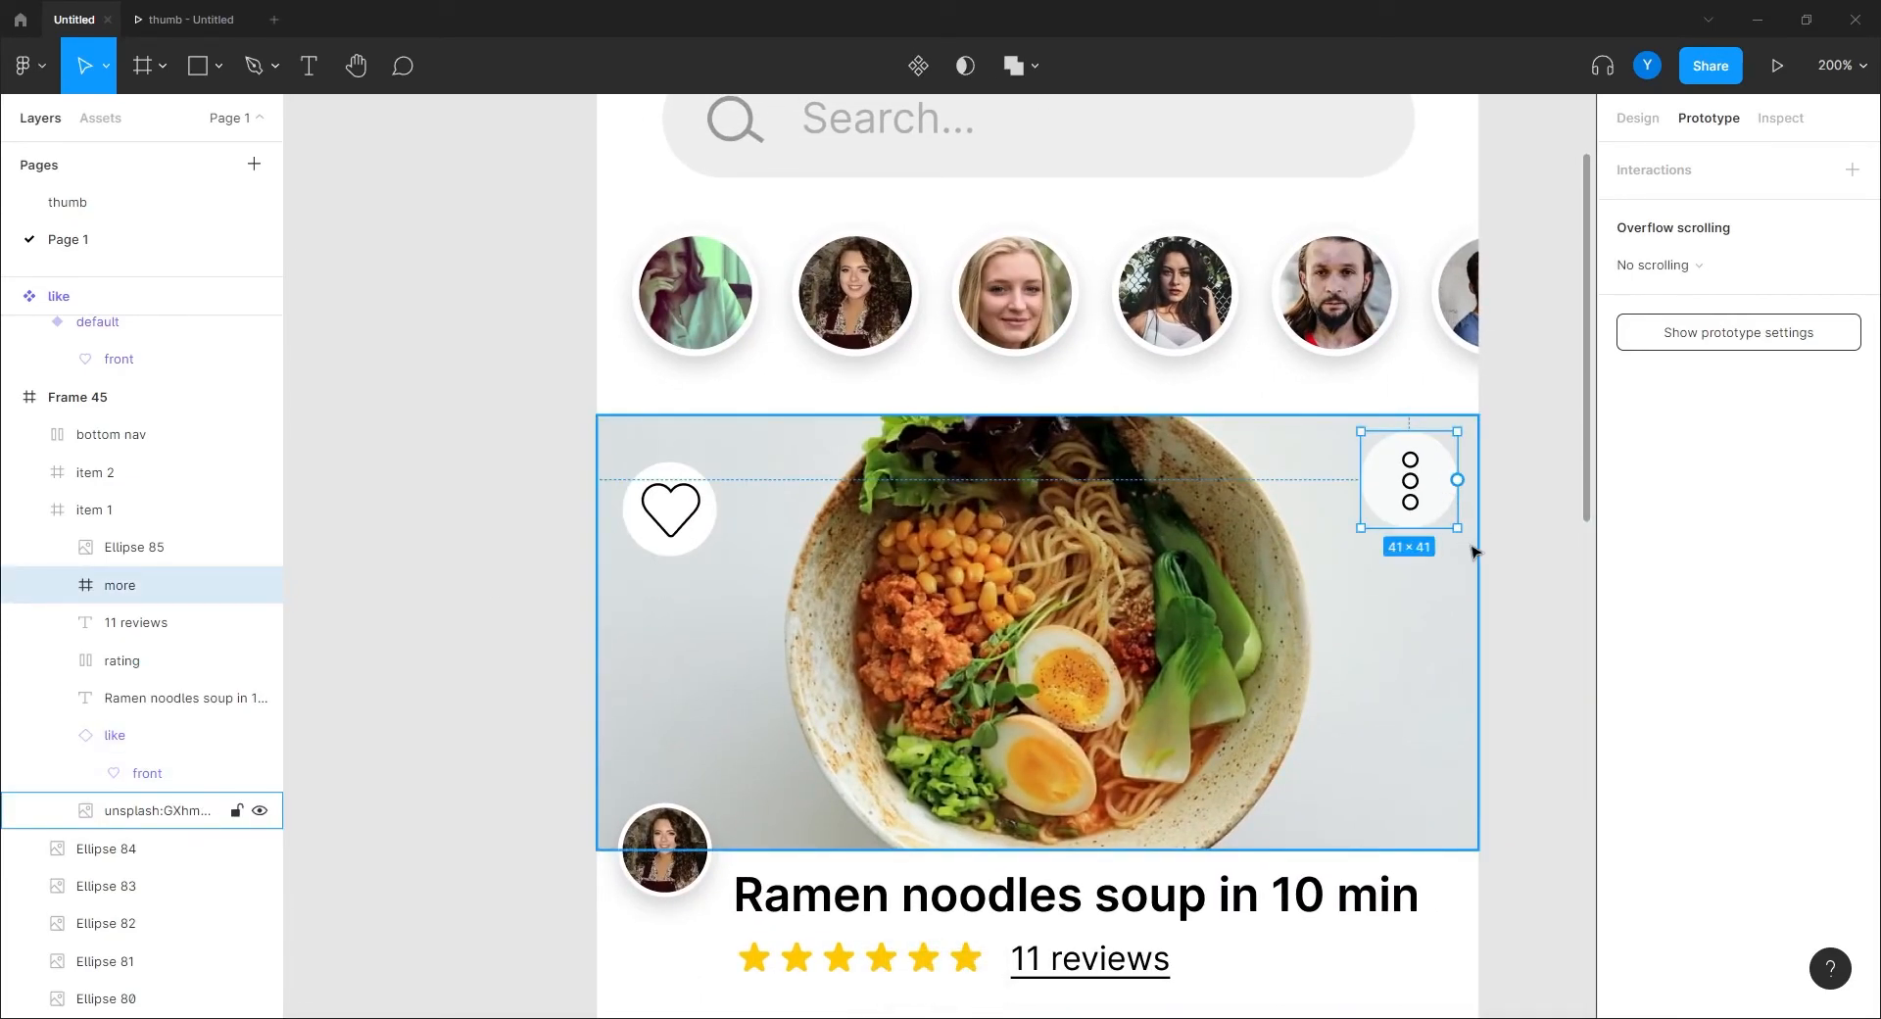
key(alt)
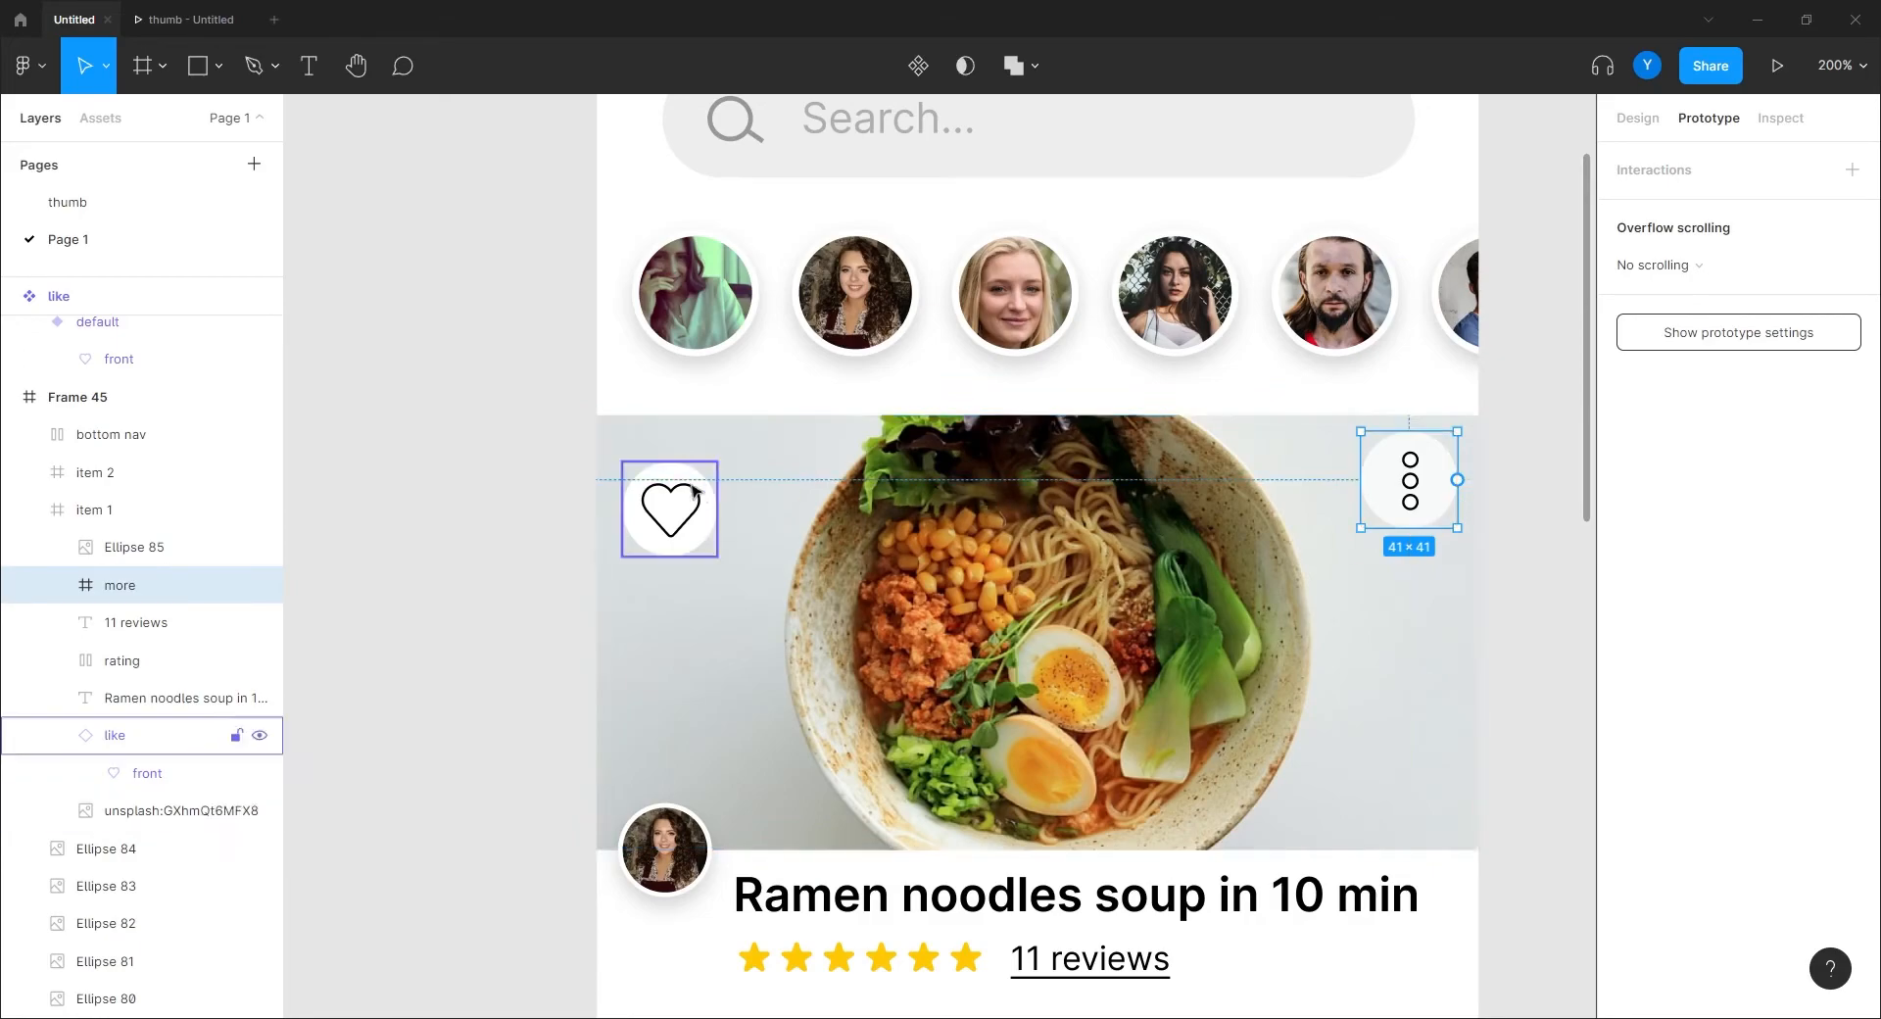
click(686, 514)
key(Left)
key(Left)
key(Left)
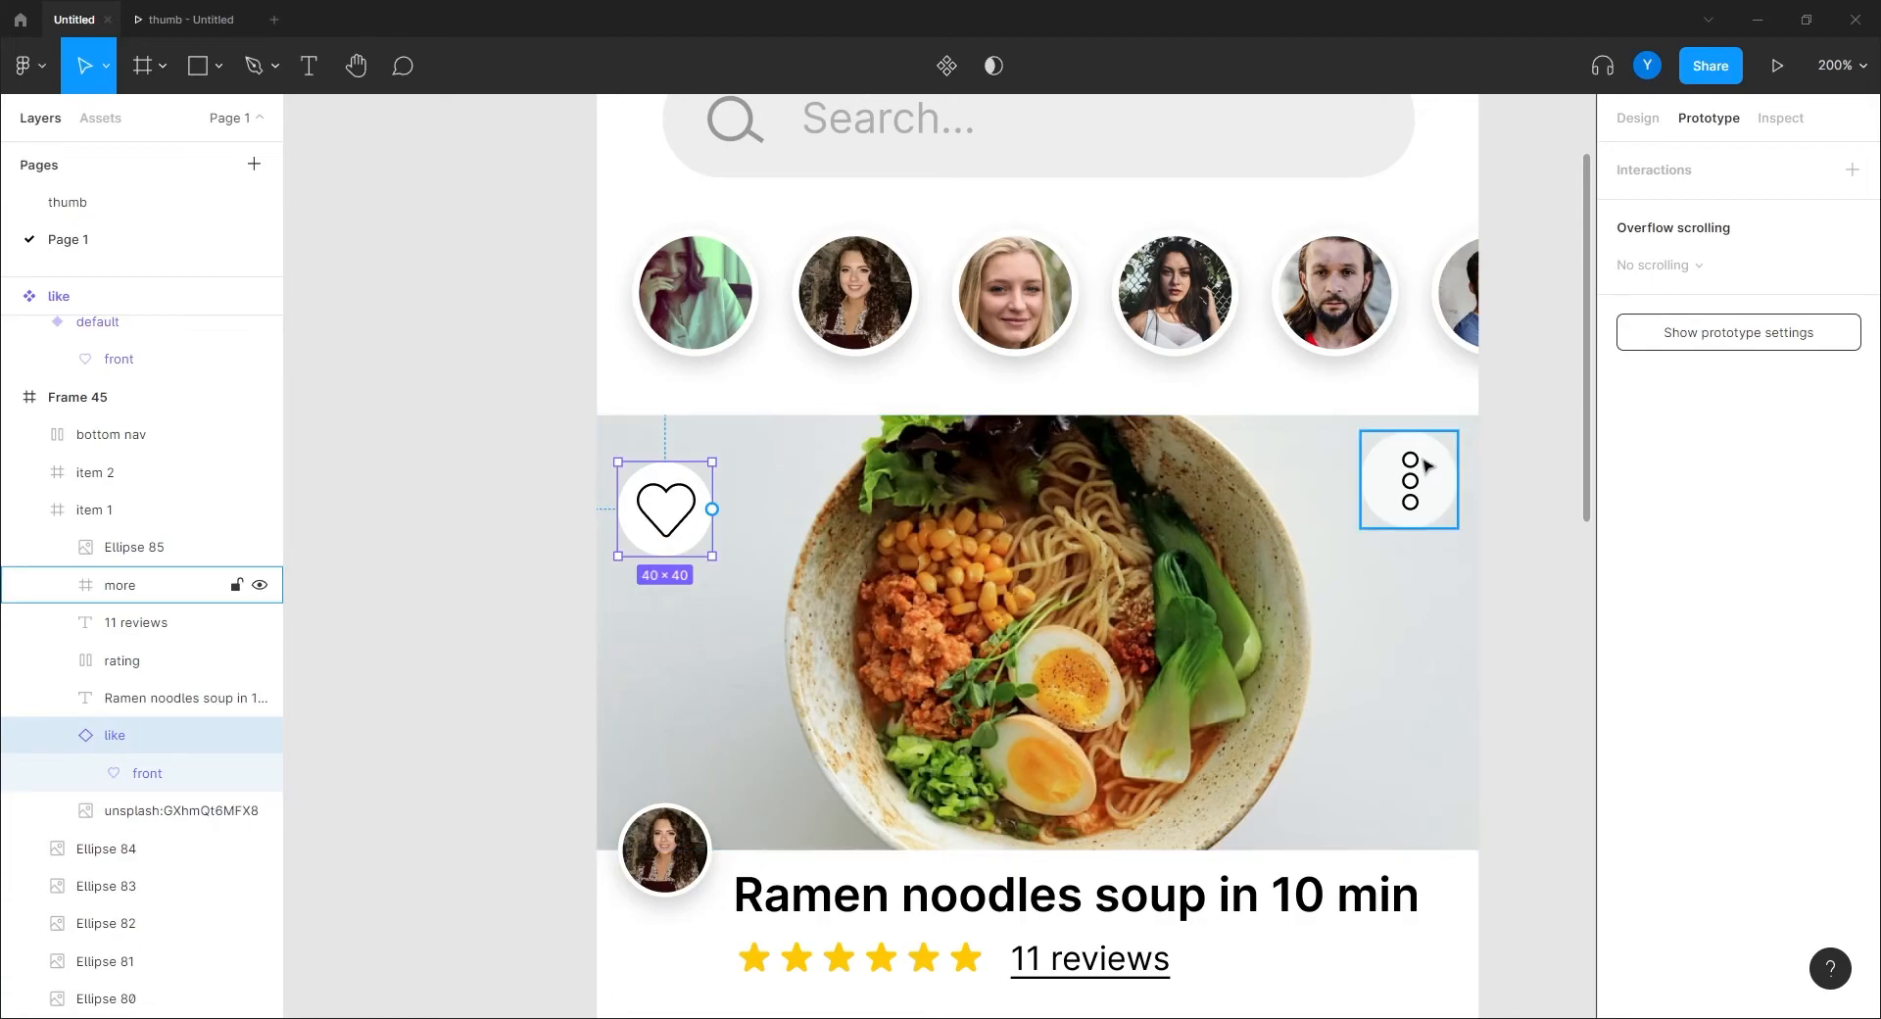
Align the tops of the like button and the more button on the ramen card.
shift+click(1426, 466)
click(1637, 118)
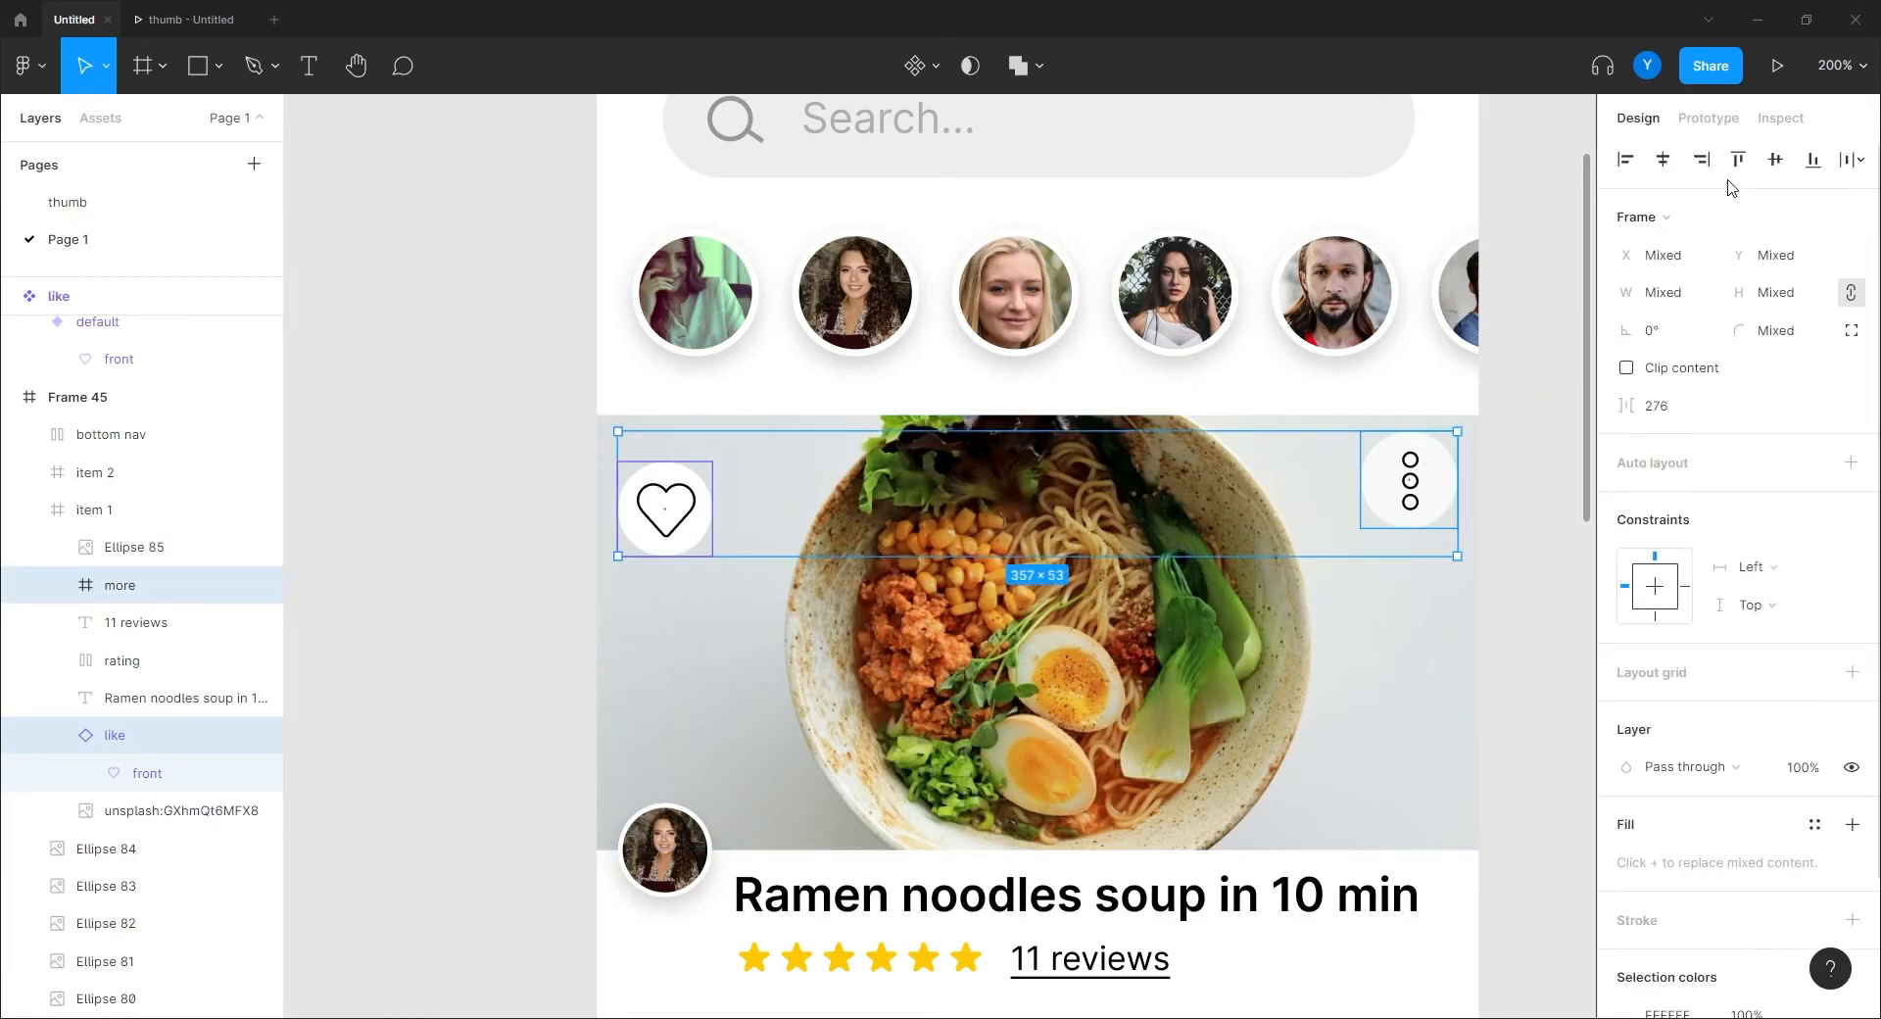
click(1738, 158)
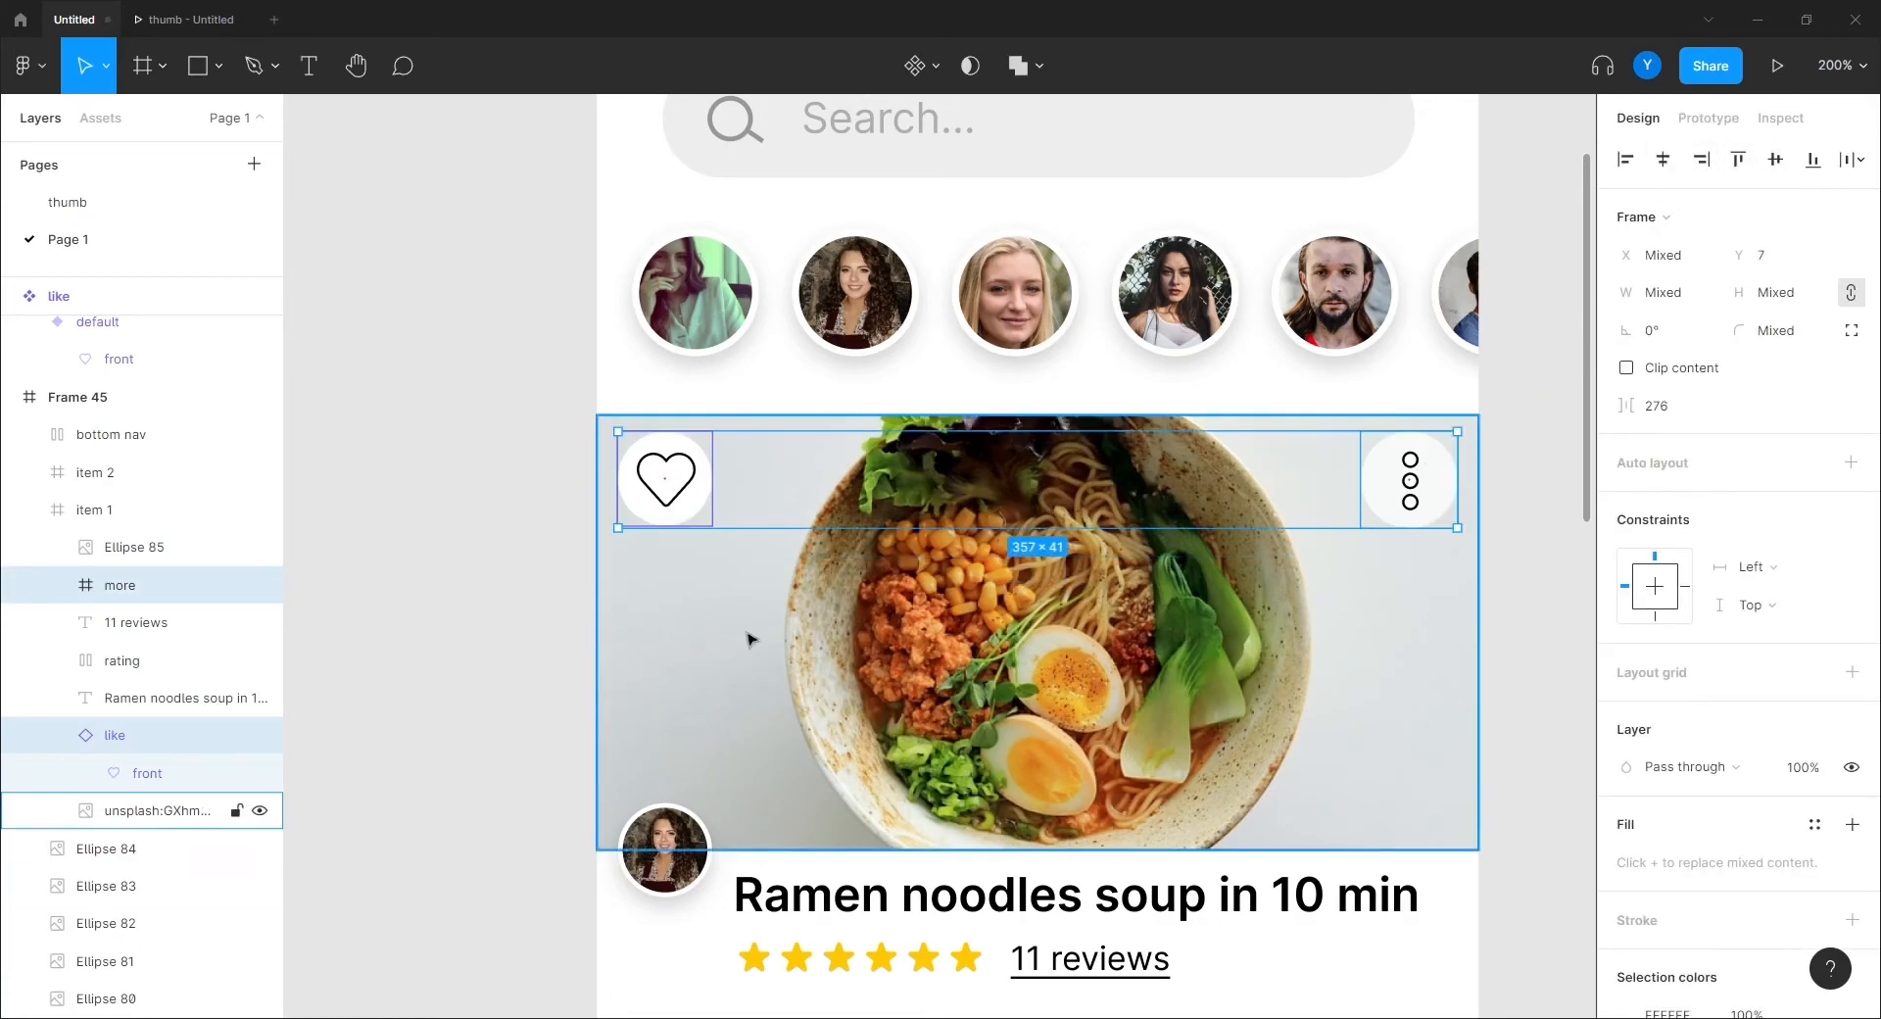
click(470, 614)
drag(453, 754, 504, 532)
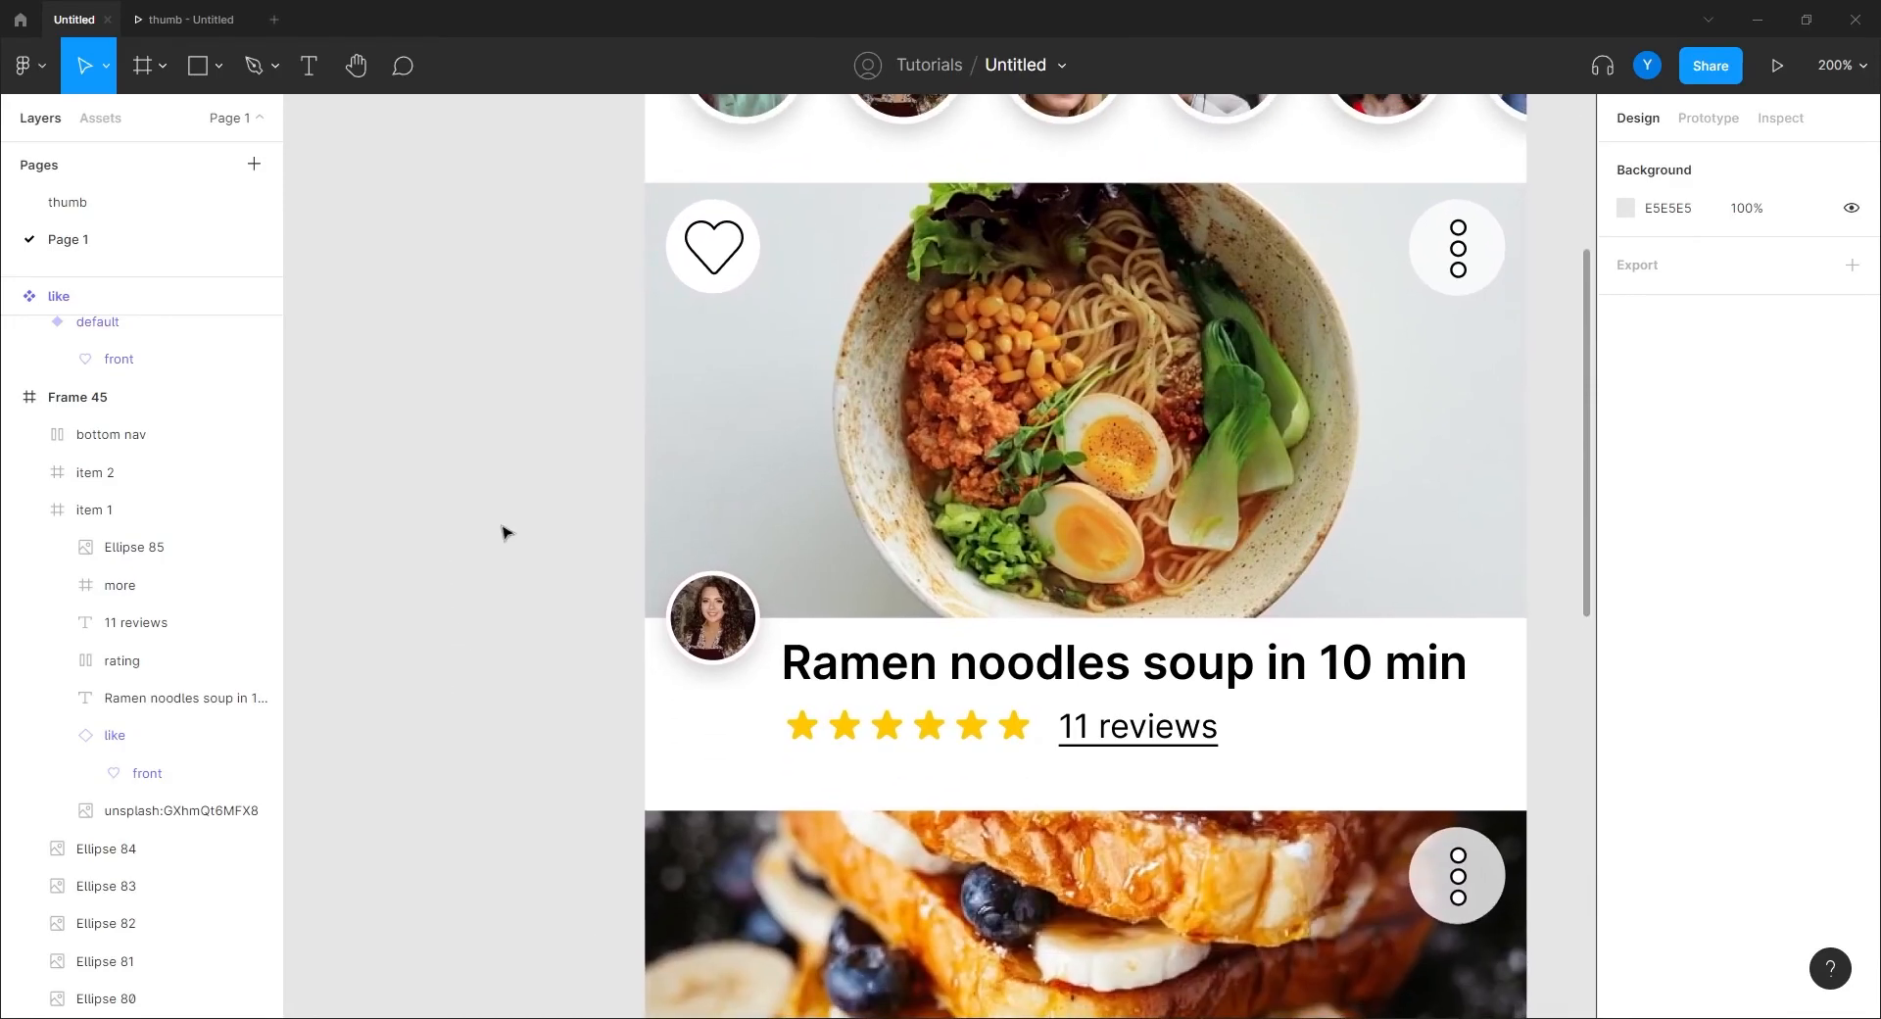
Copy the ramen card's like button and paste it onto the photo of the Sweet delight in 7 min card.
double_click(718, 259)
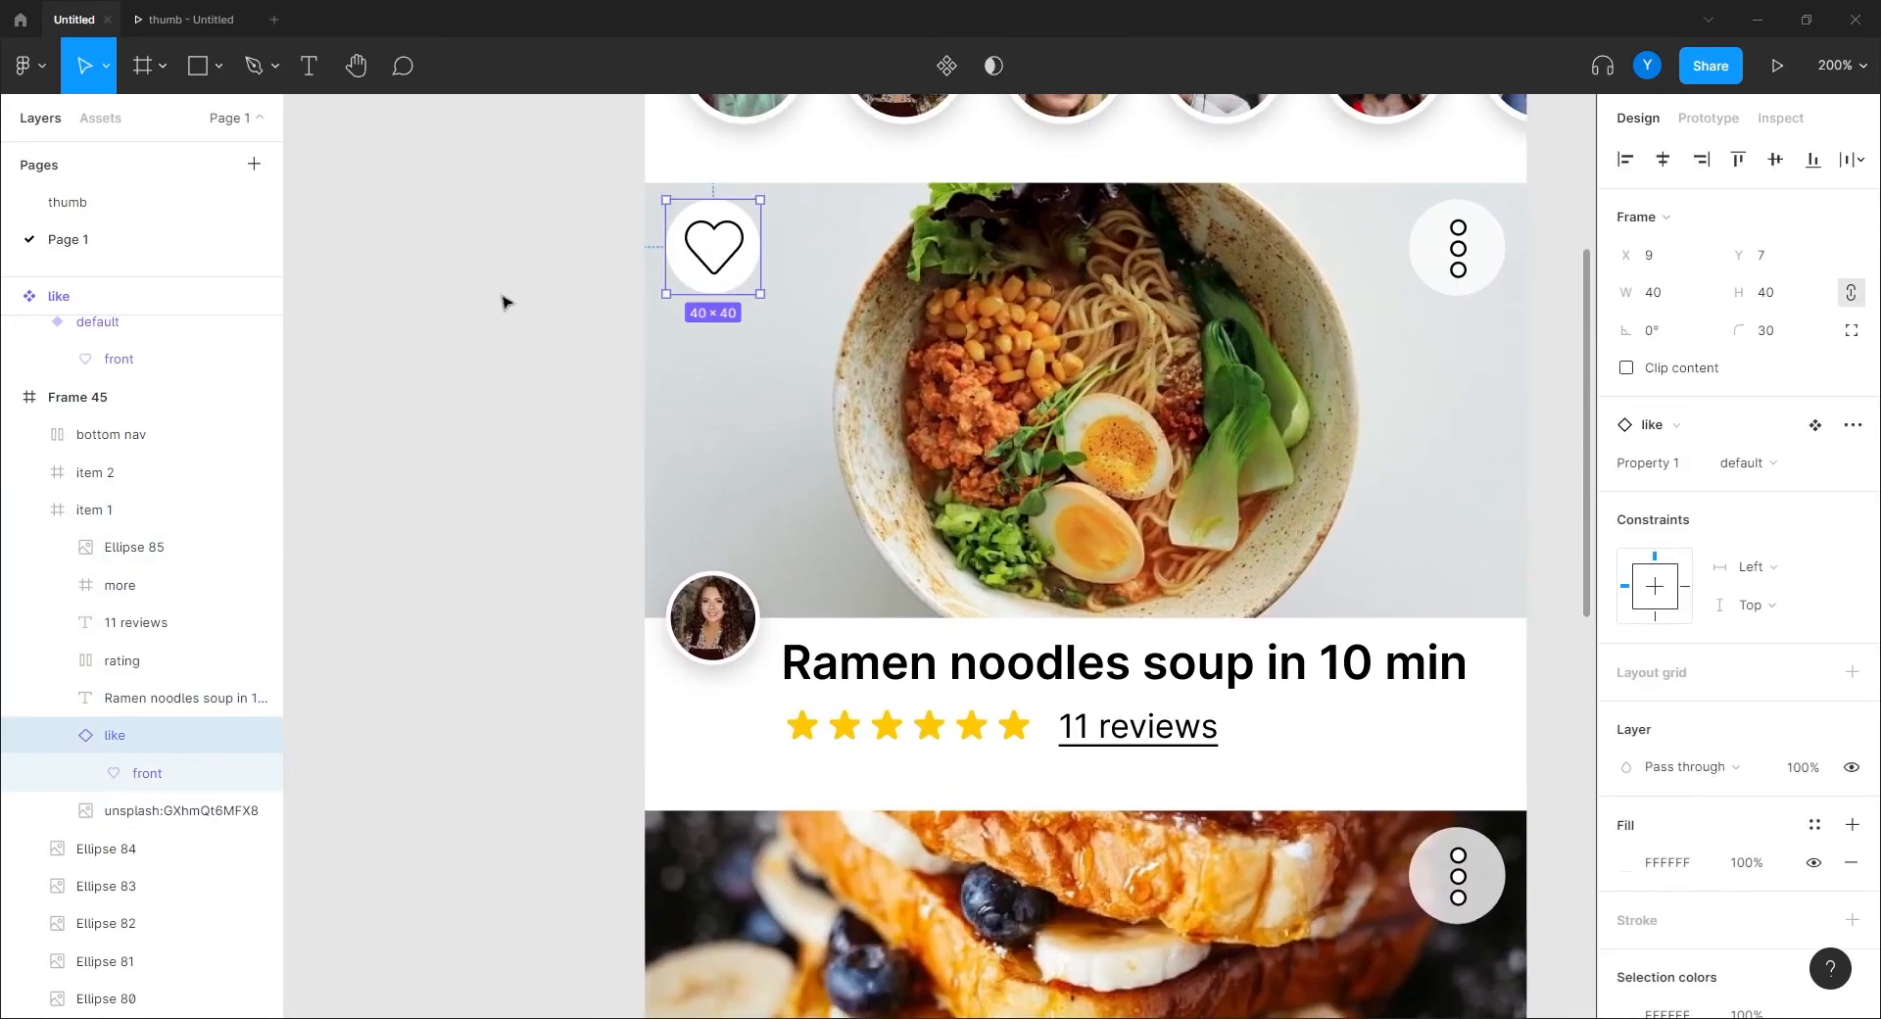
scroll(441, 419, down, 8)
scroll(470, 436, up, 2)
click(742, 409)
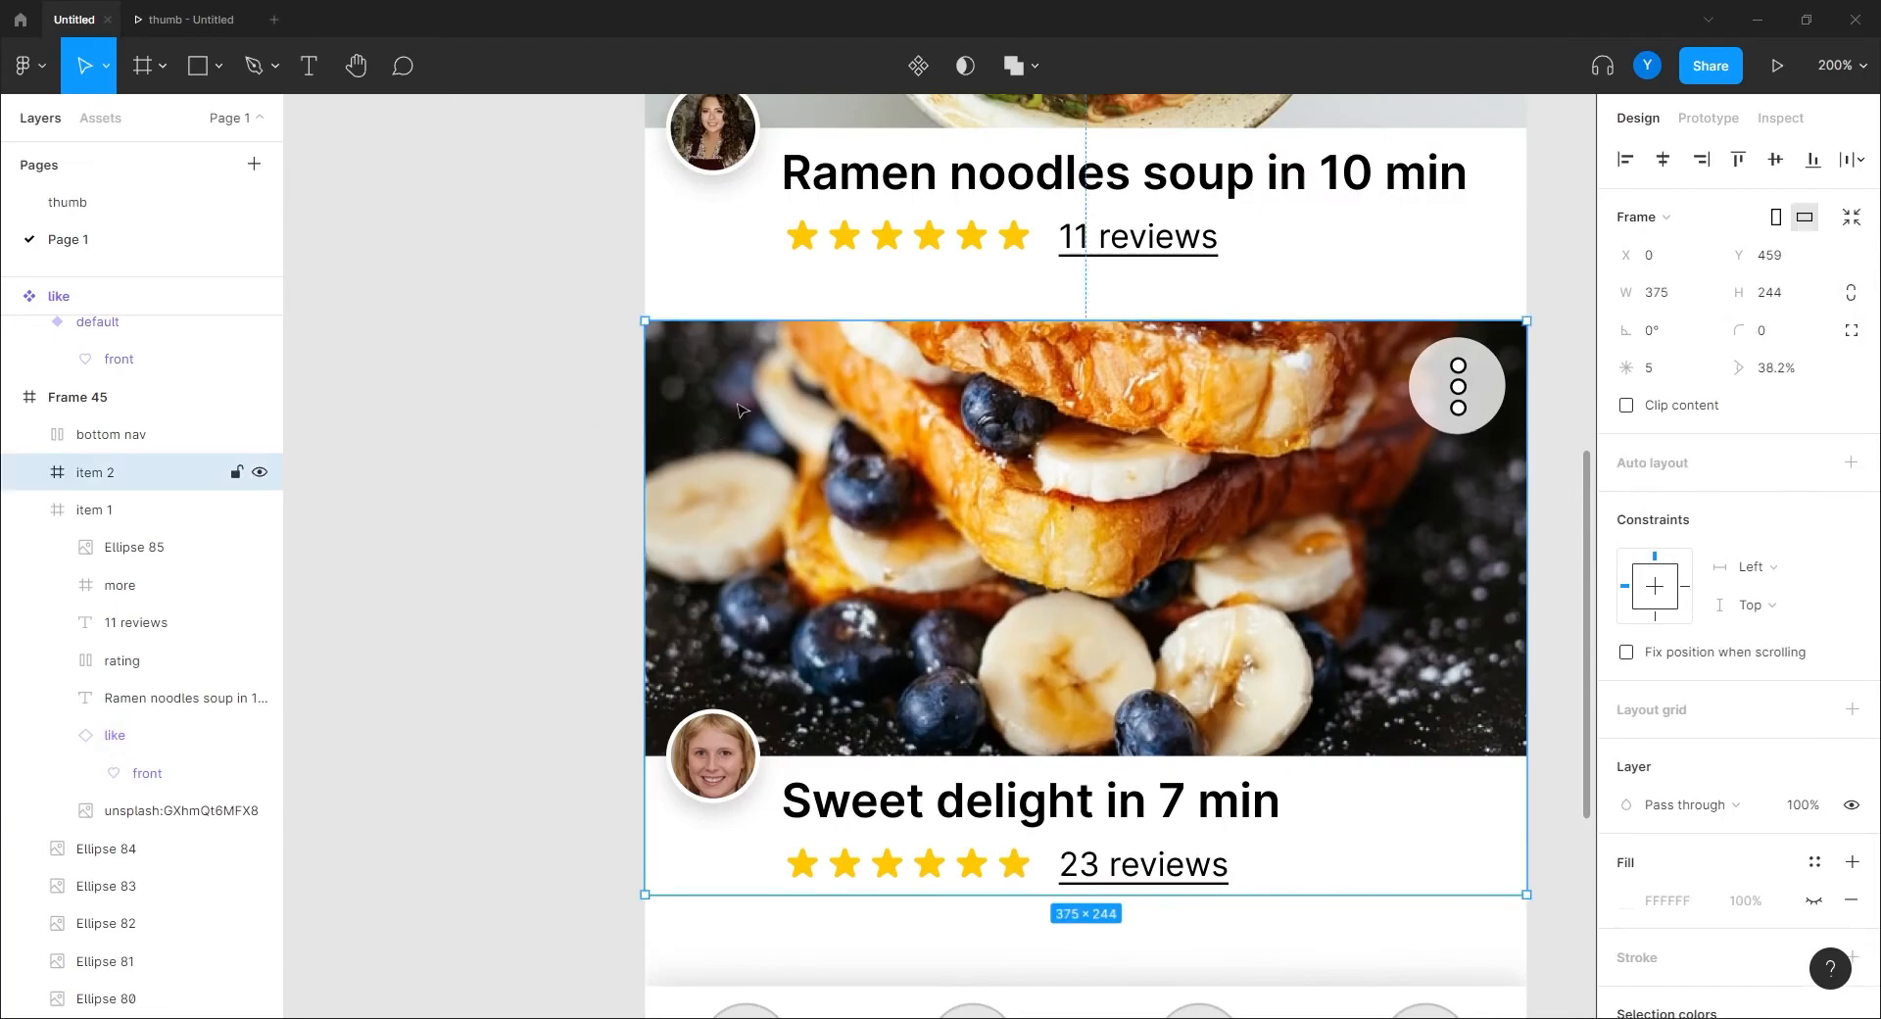
click(742, 410)
key(ctrl+v)
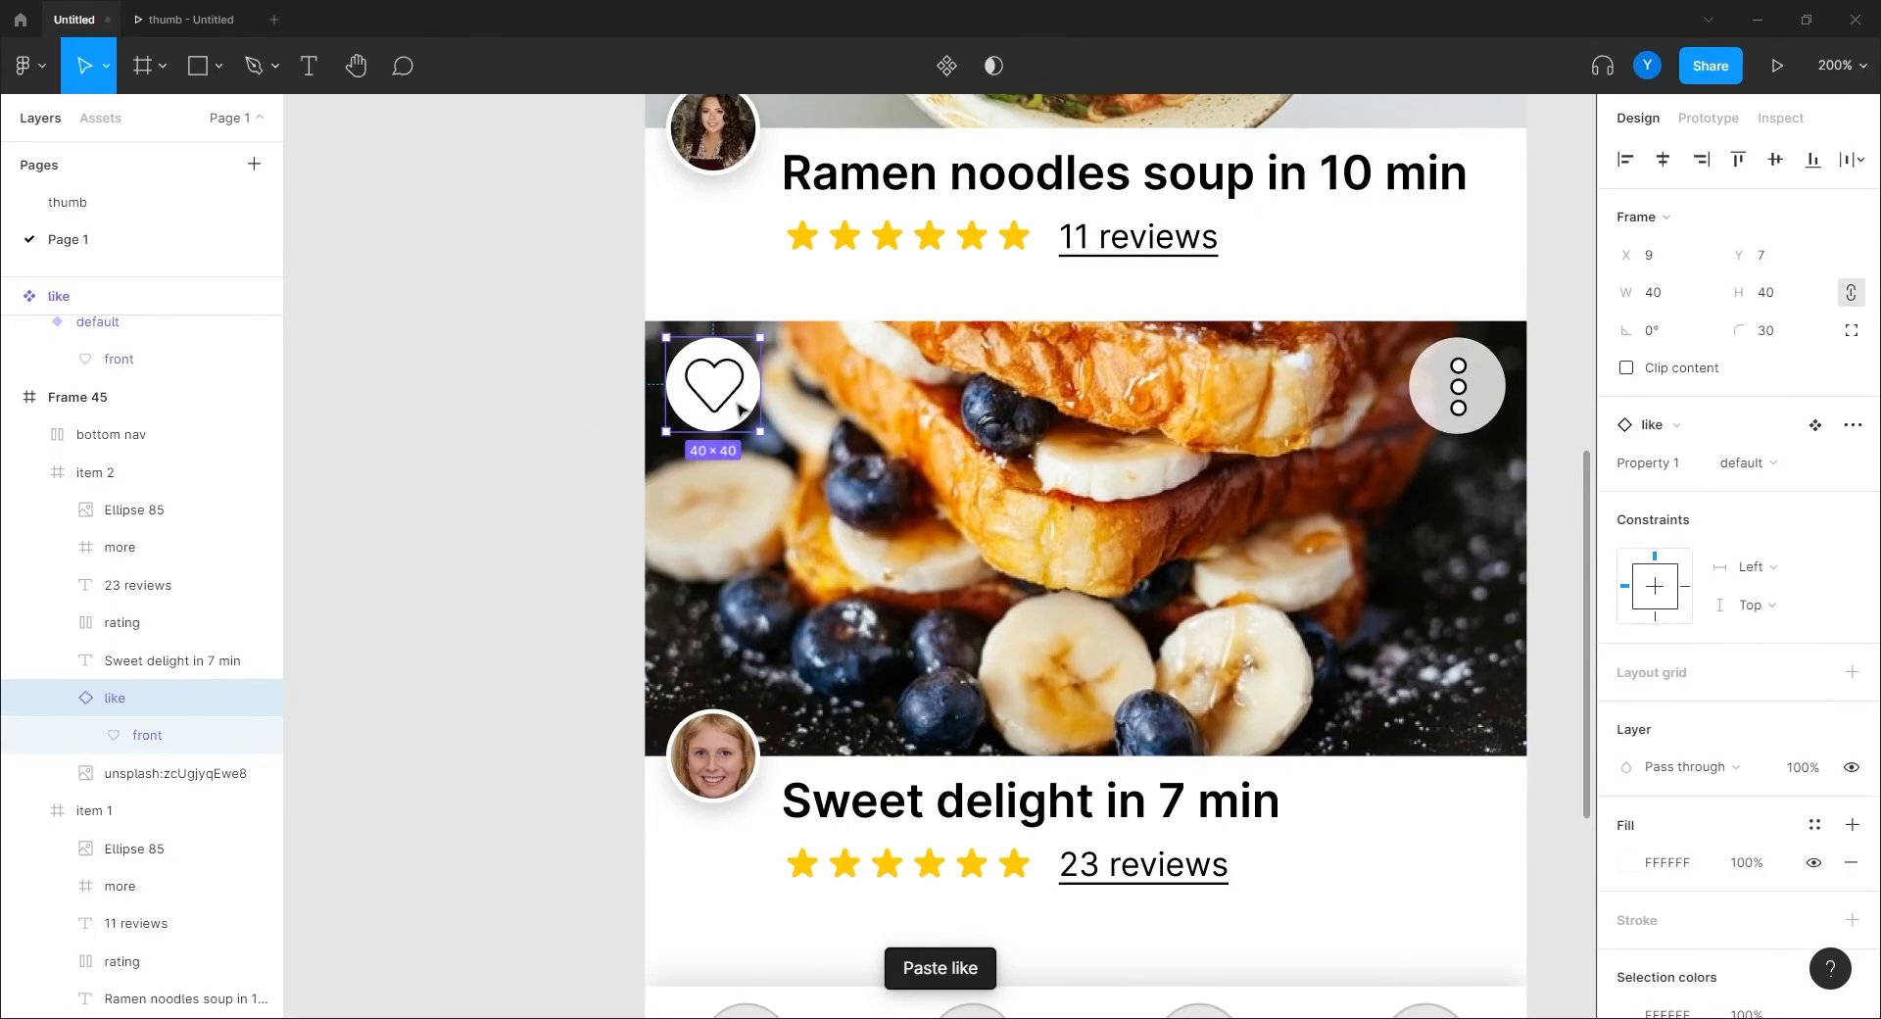
click(562, 426)
Return the canvas to 100% zoom and close the old thumb prototype preview.
key(shift+0)
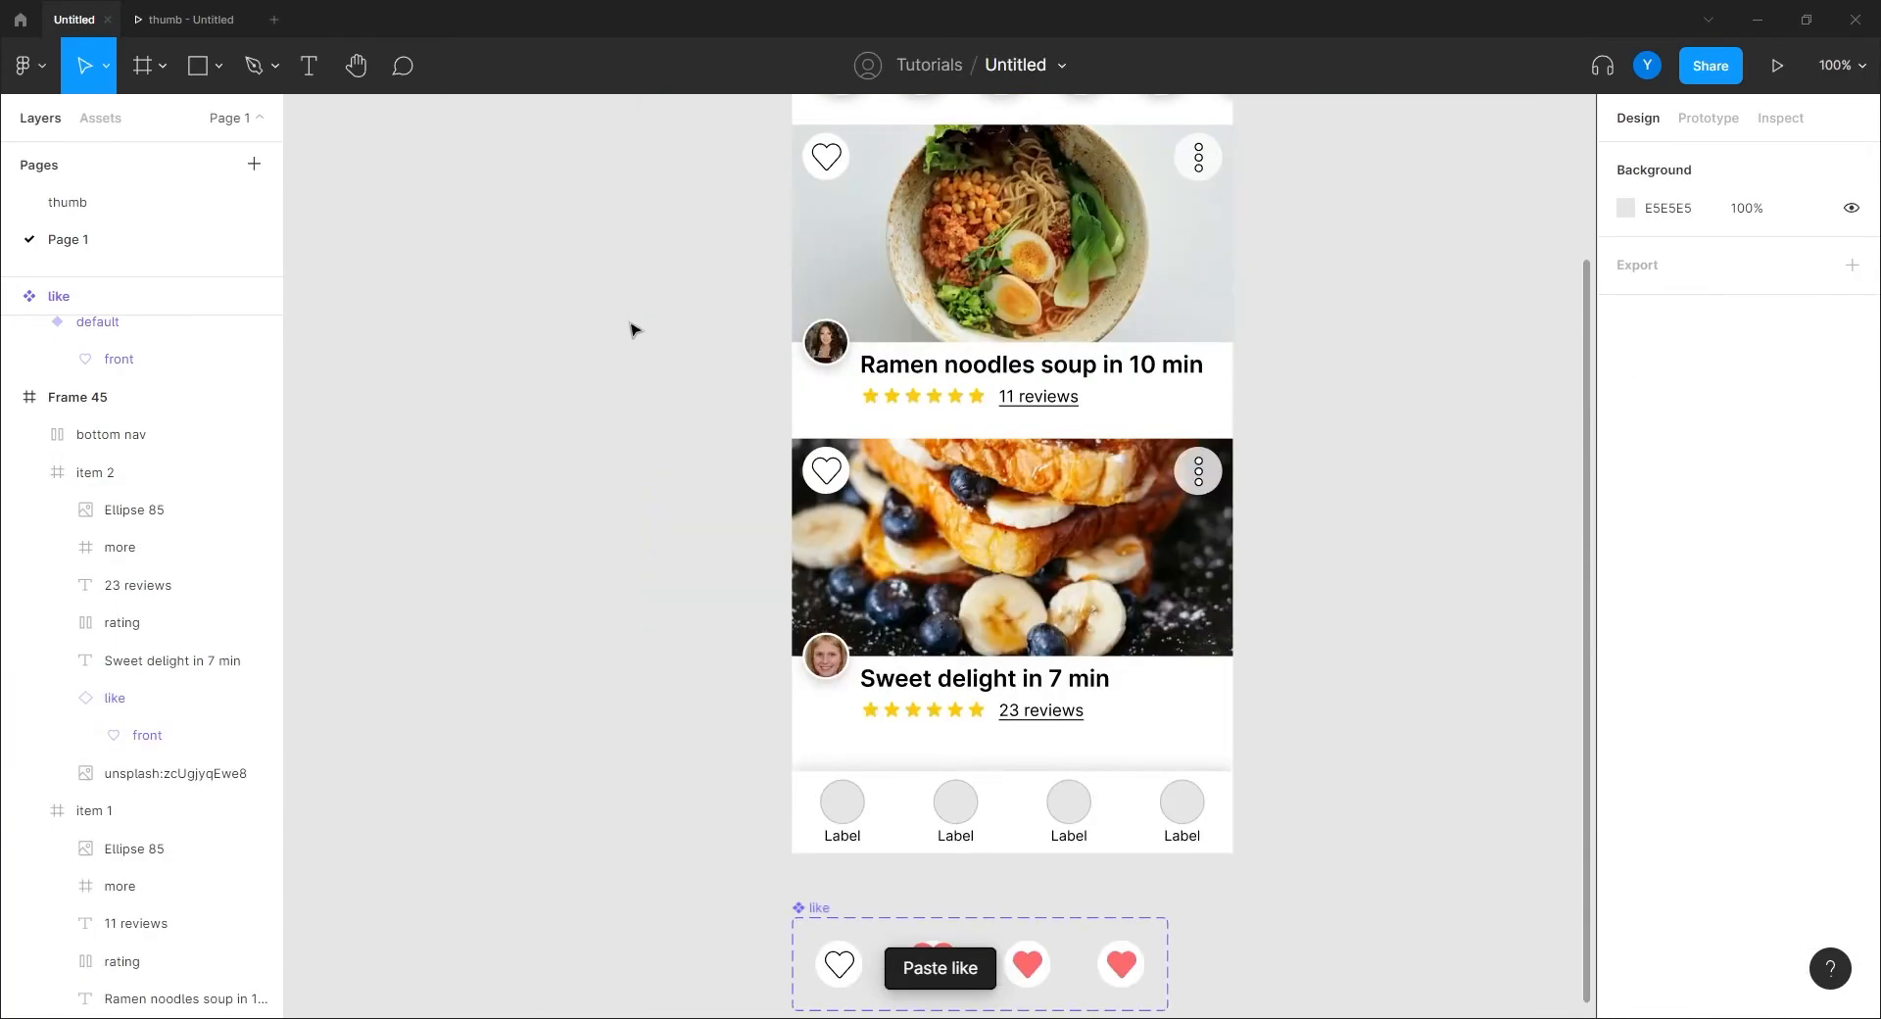
scroll(629, 478, up, 3)
click(247, 20)
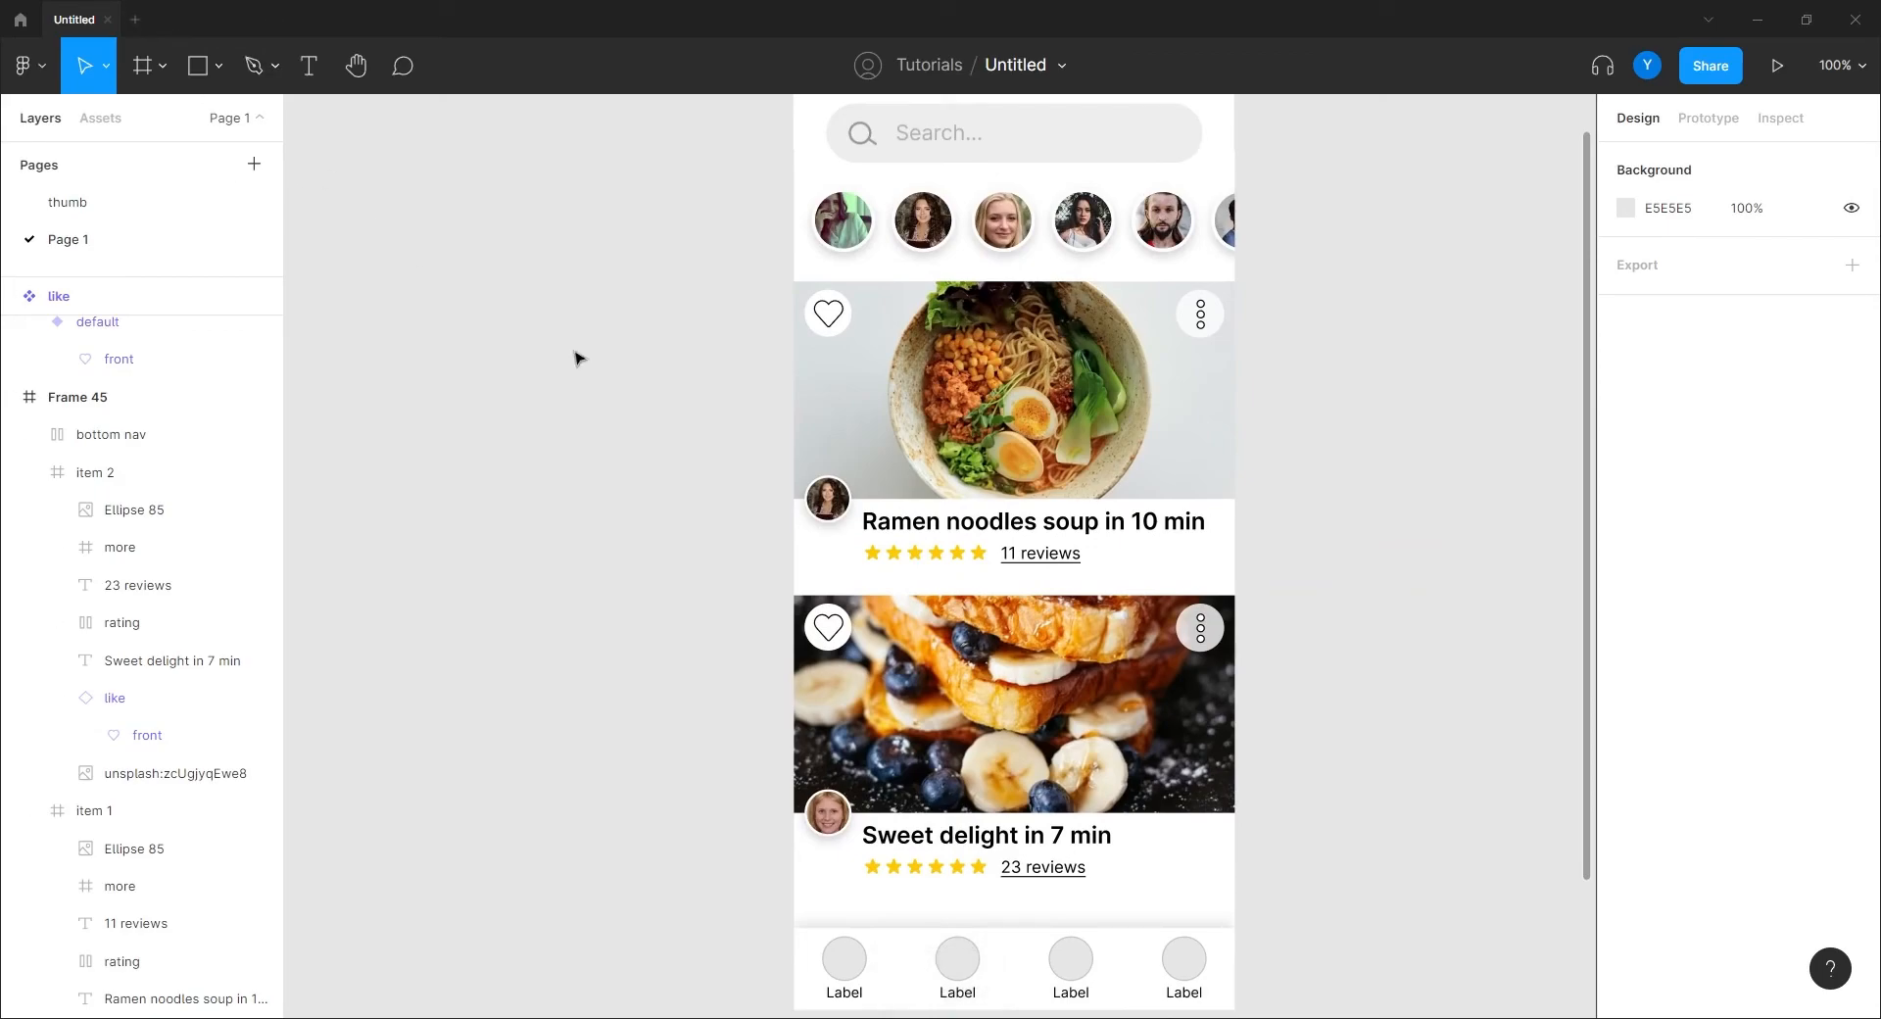
Check Frame 45's prototype options and the page's device, background and interactive components settings.
scroll(621, 520, up, 3)
click(758, 354)
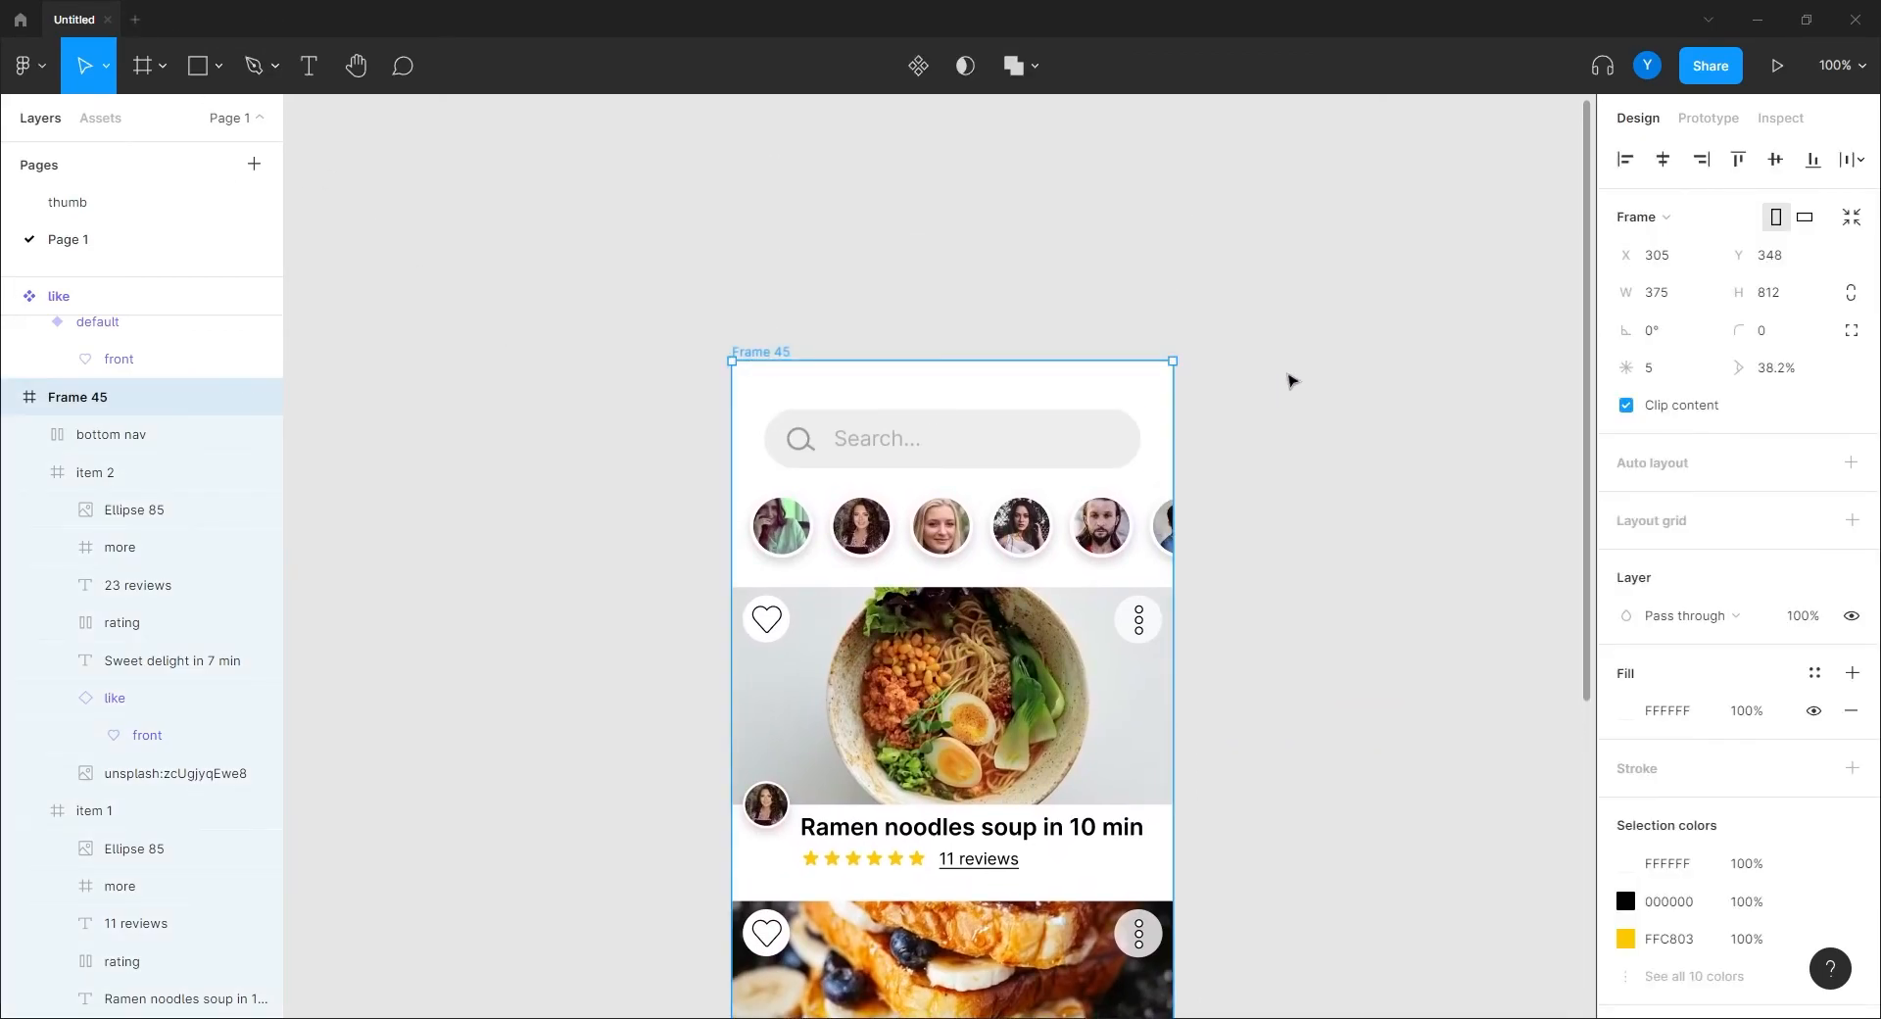
click(1707, 119)
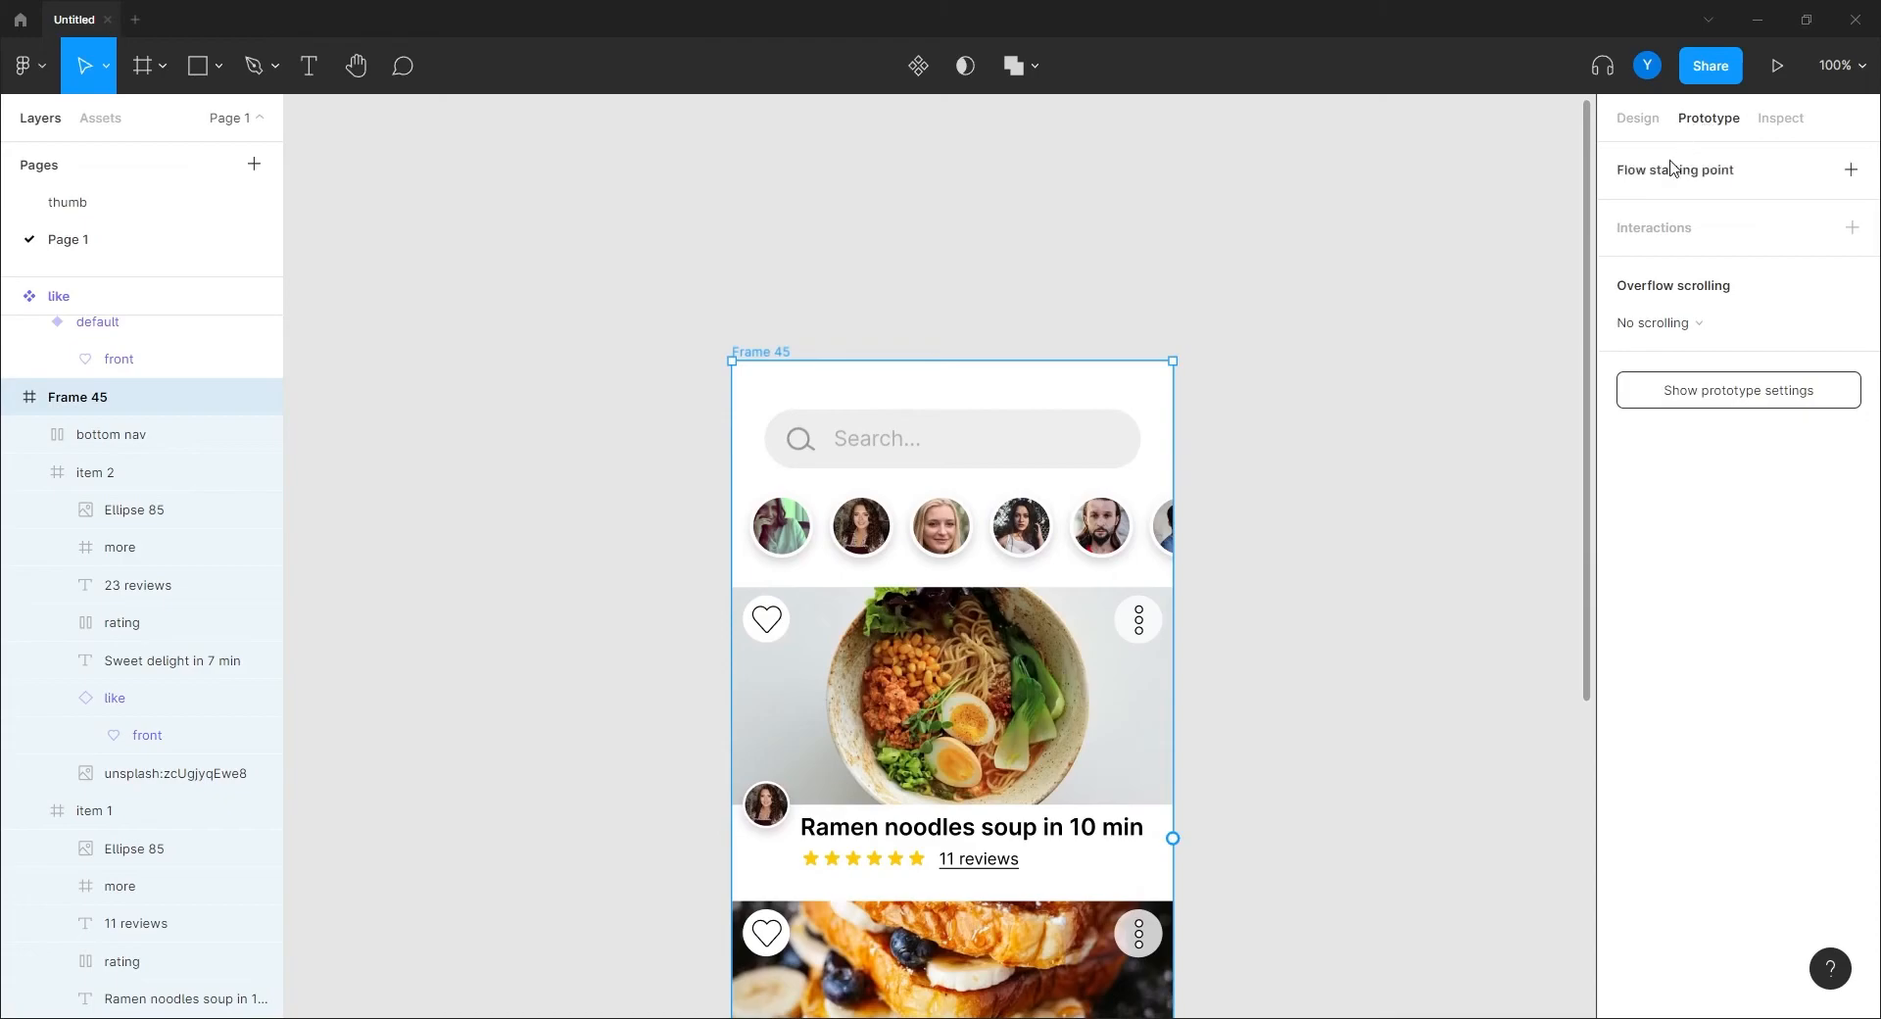
click(599, 319)
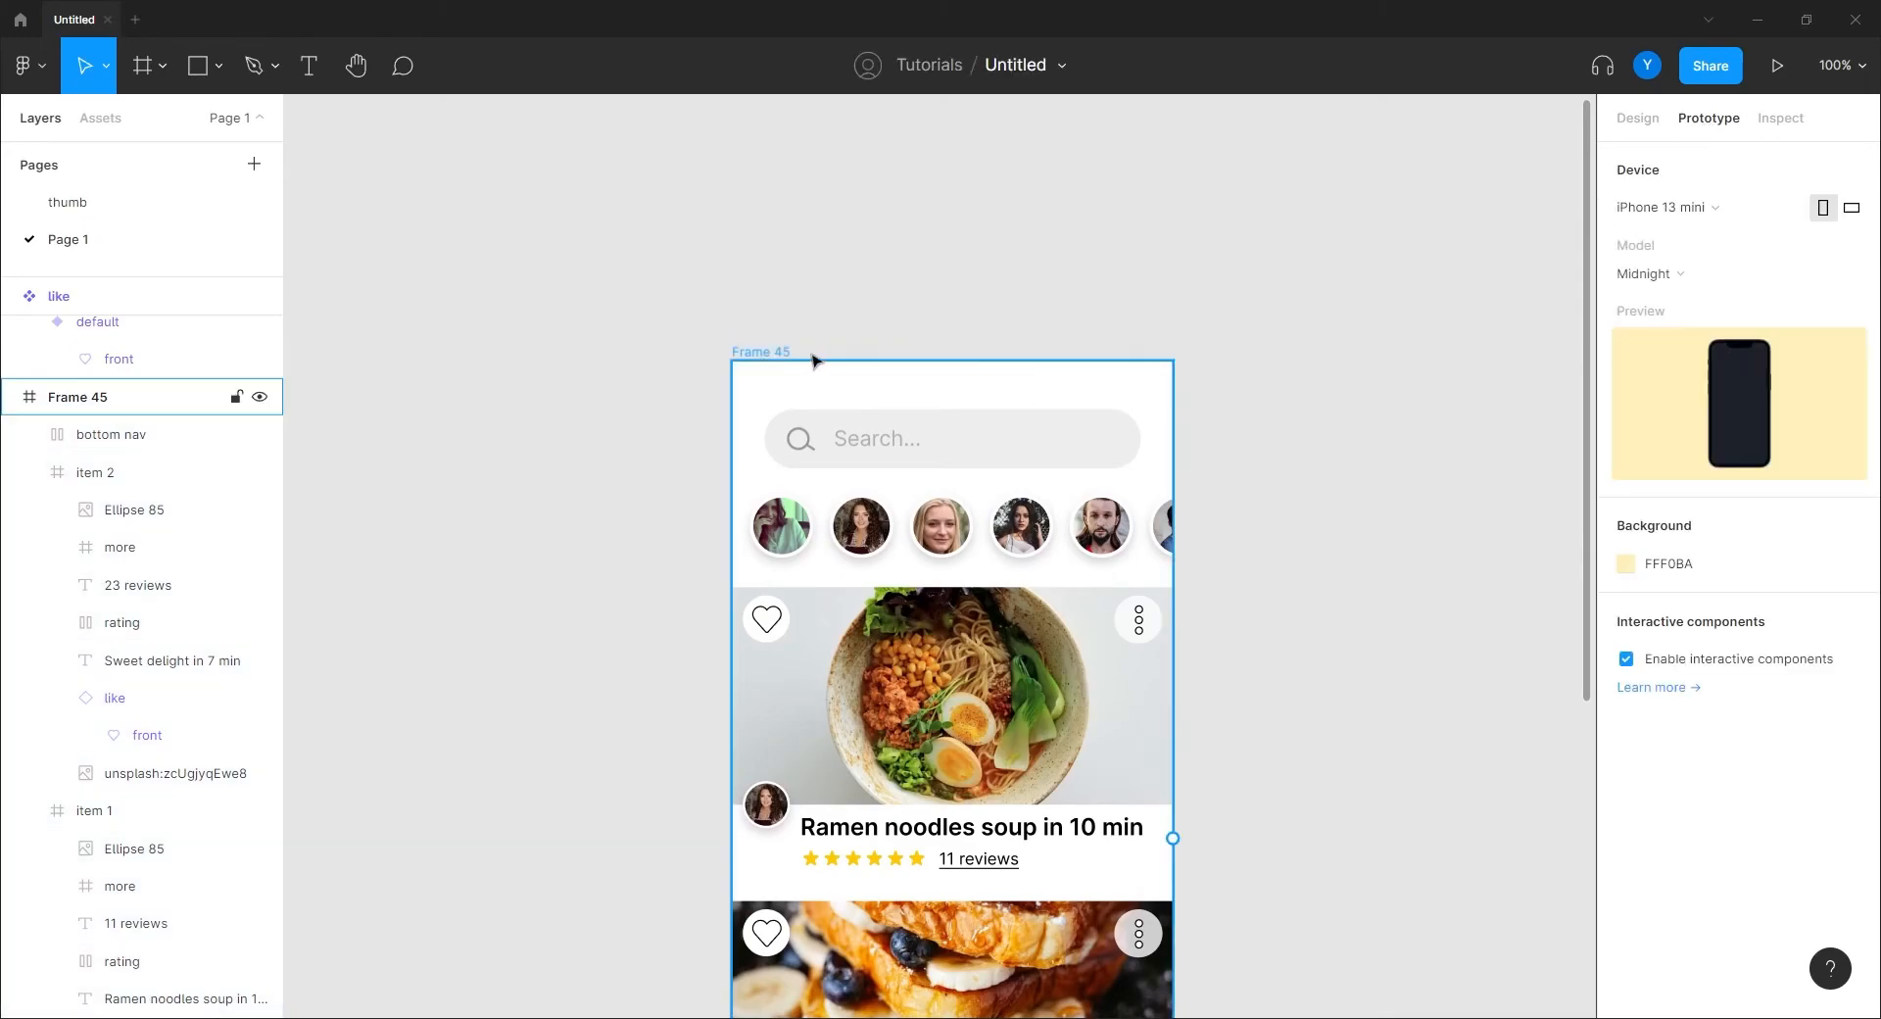
click(761, 352)
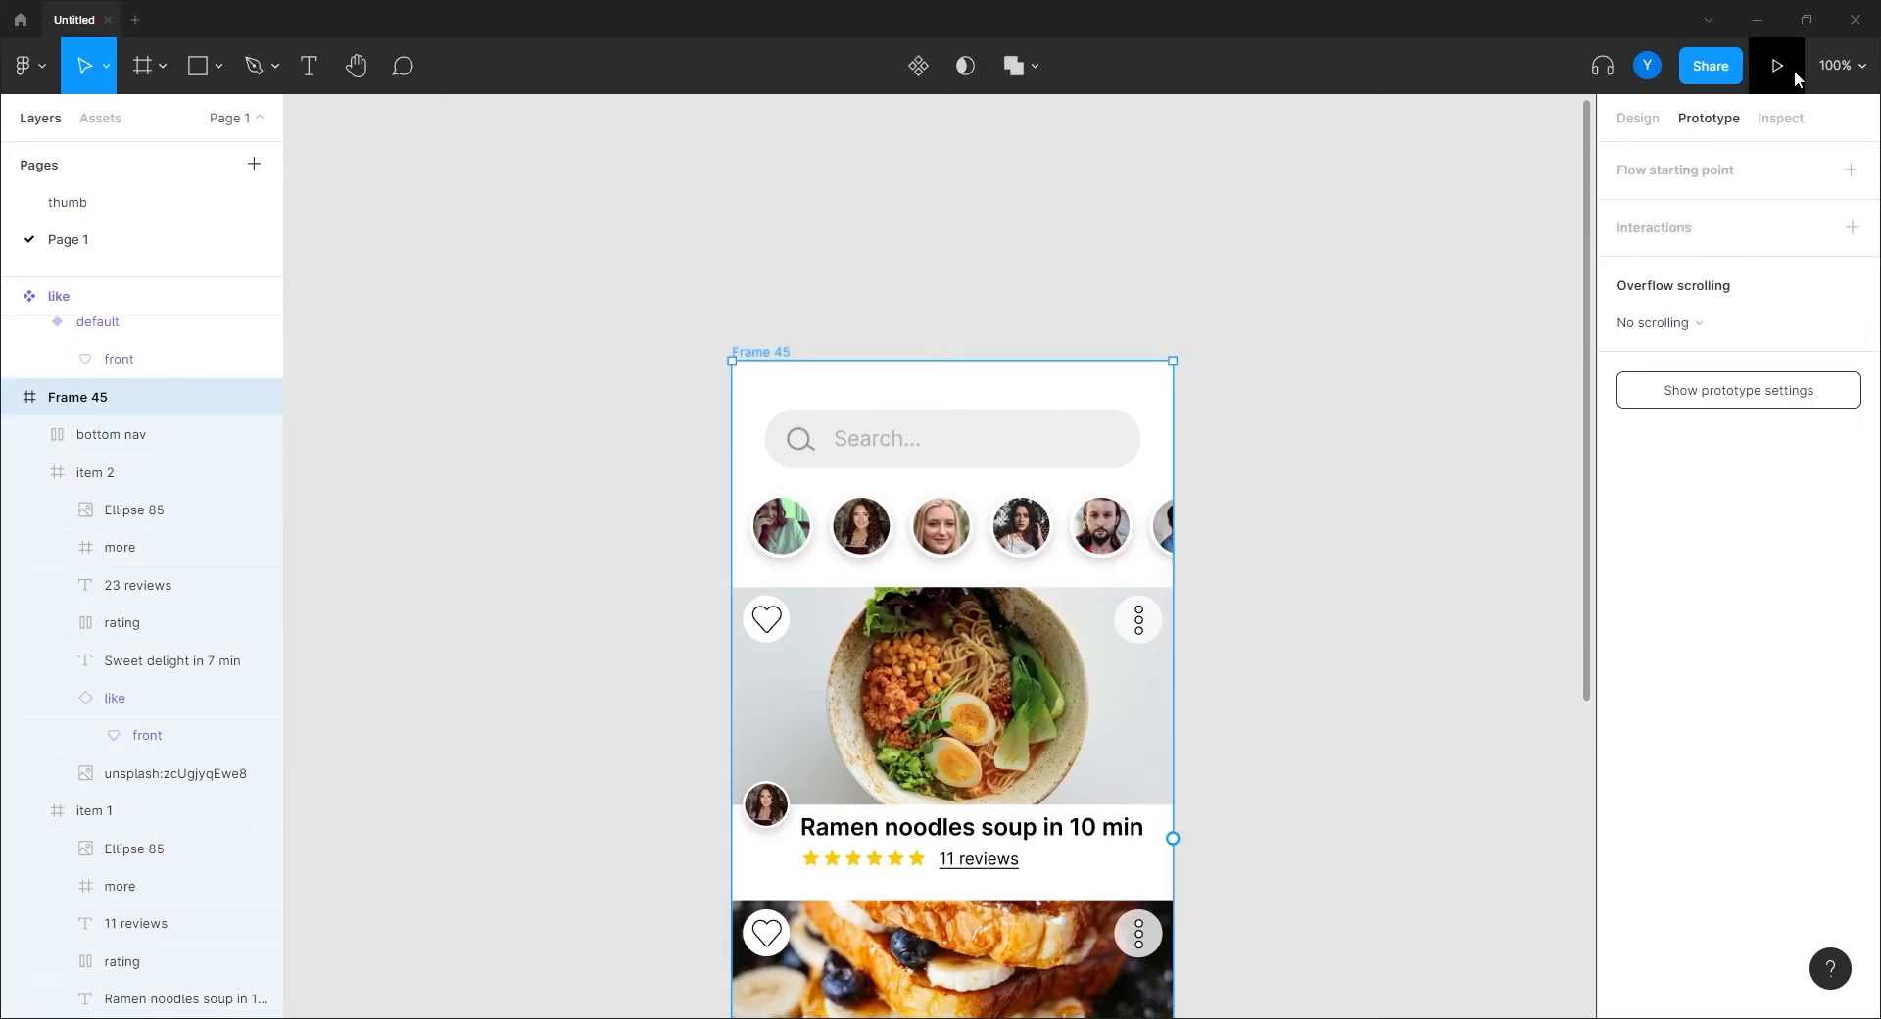
click(1676, 390)
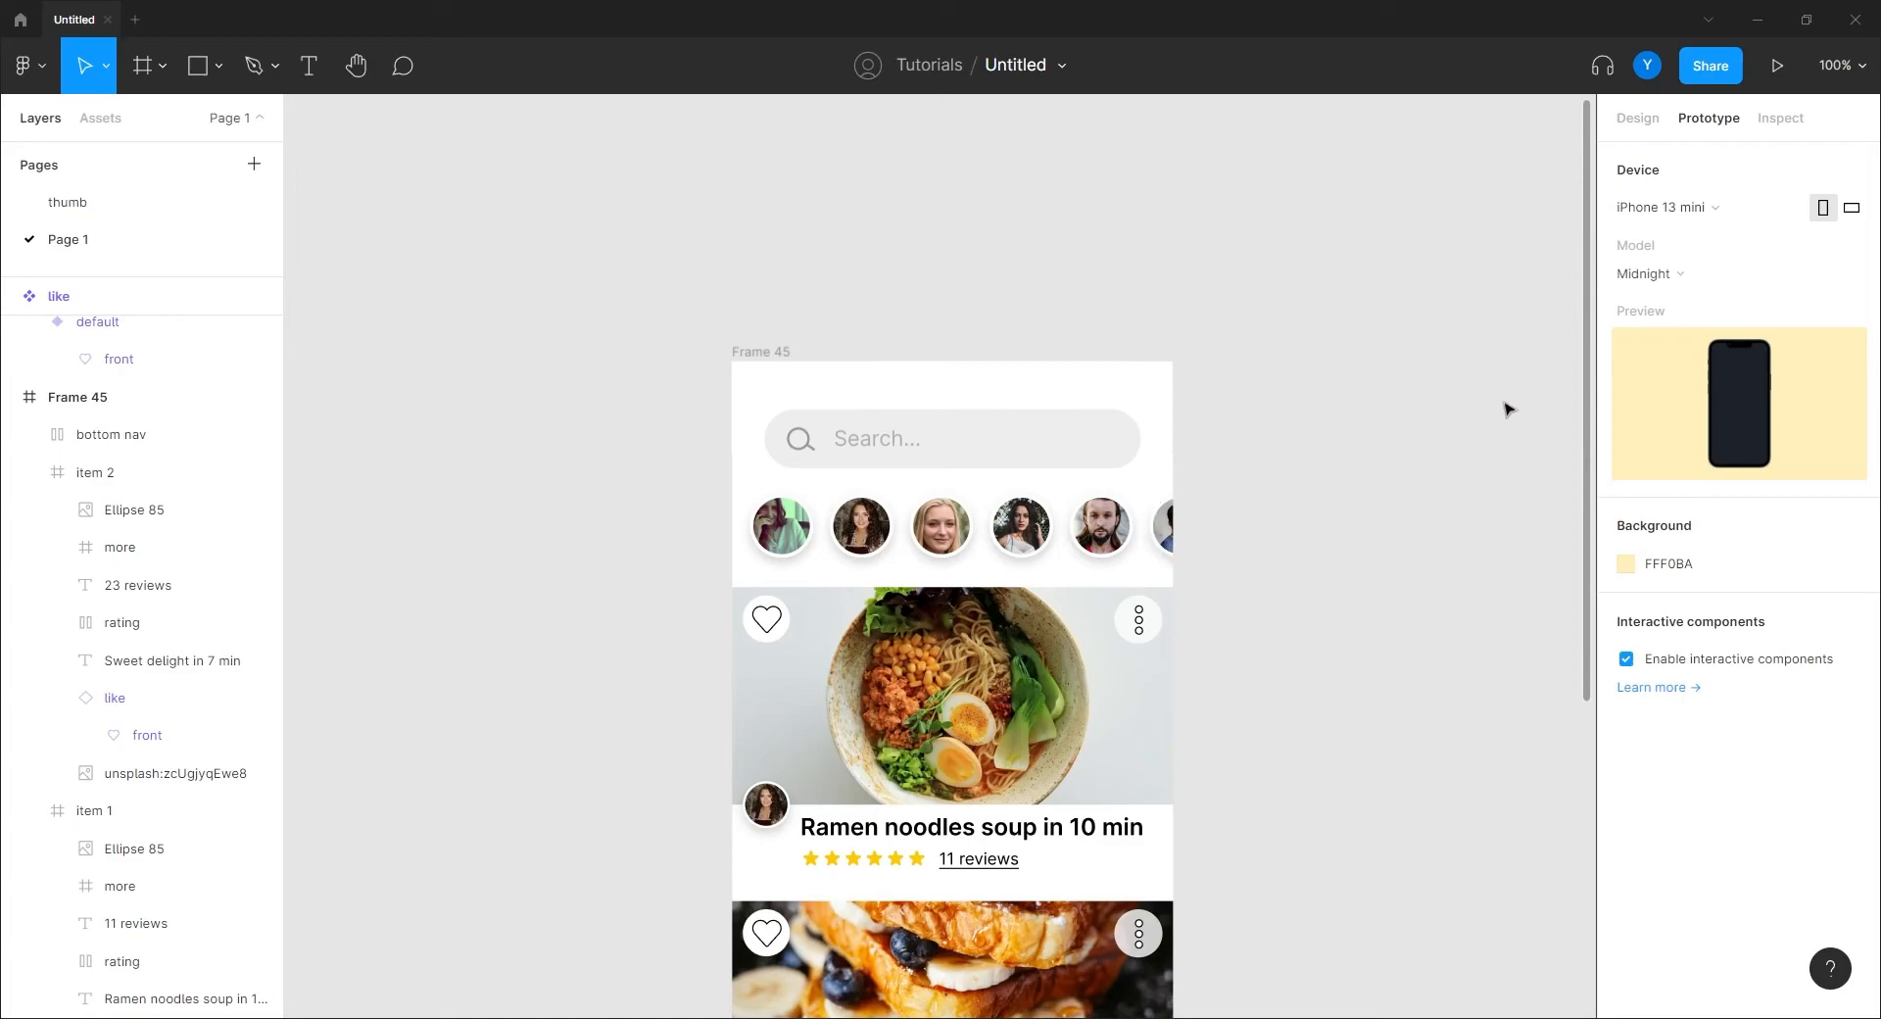
click(746, 352)
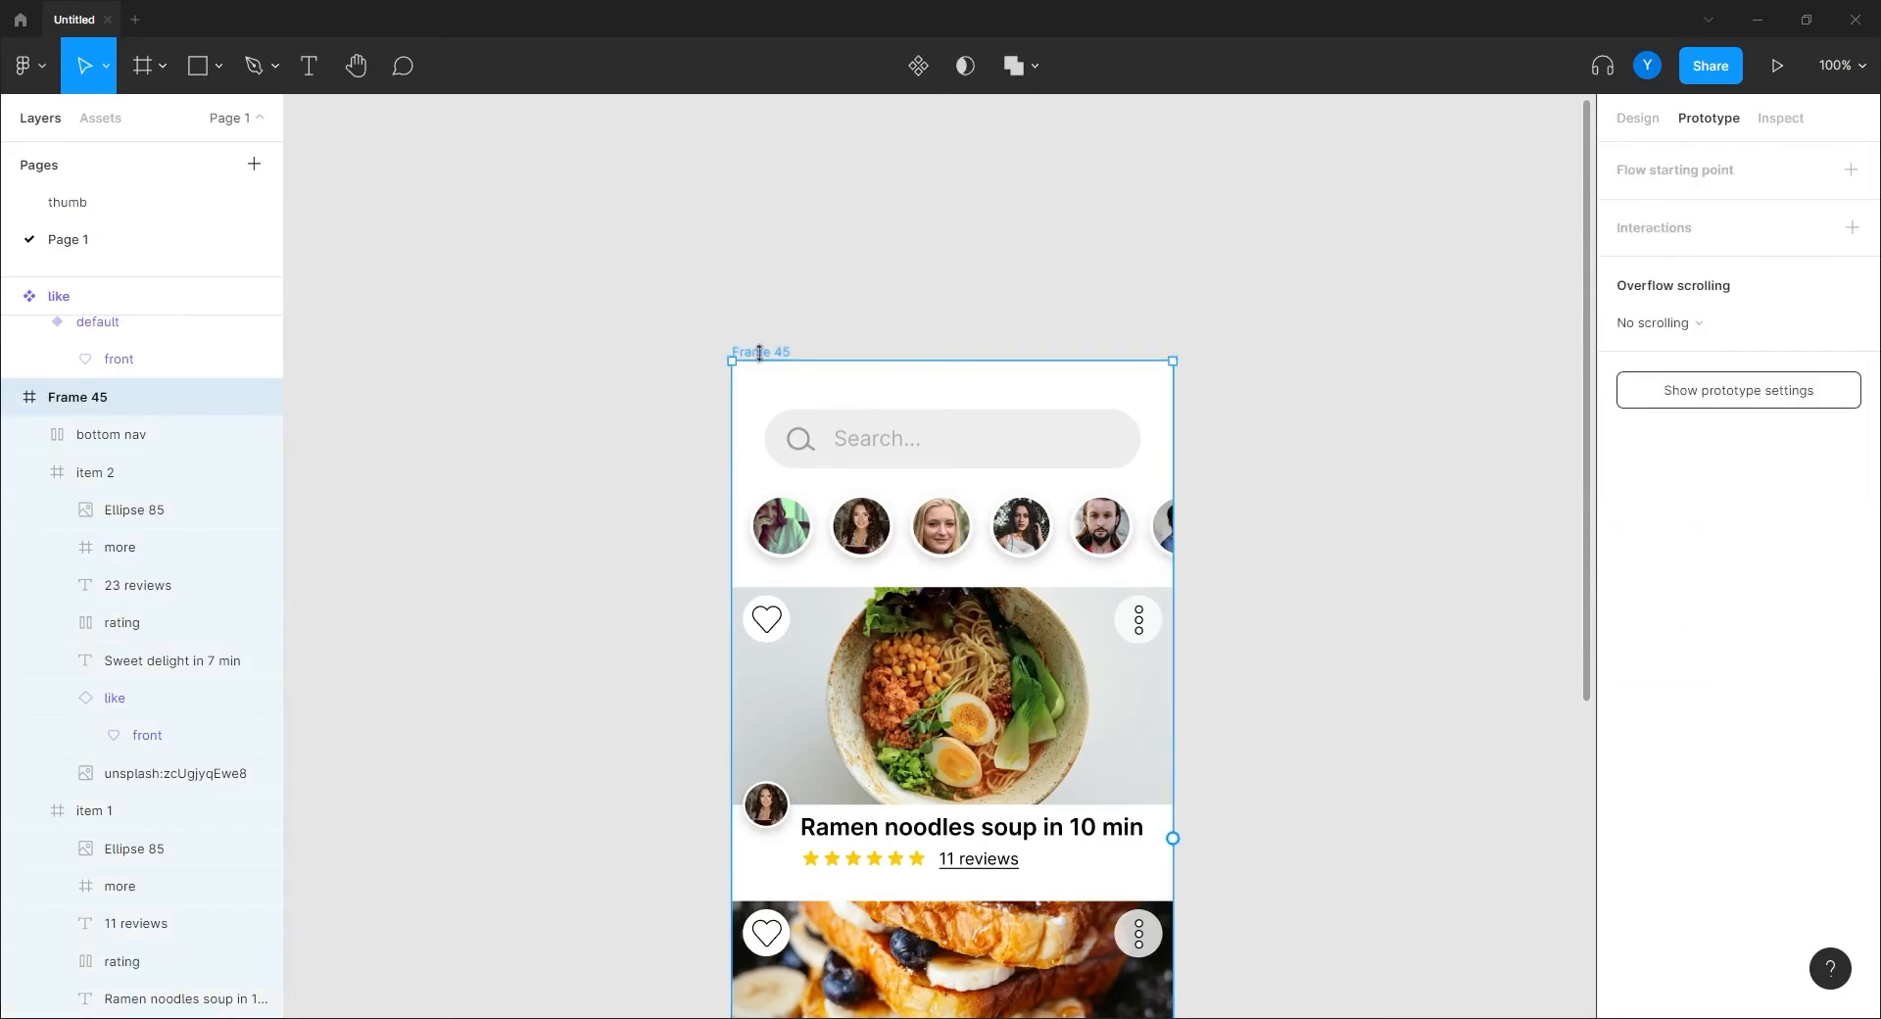
Run the prototype of Frame 45 and test toggling the like button on the ramen card.
click(1775, 65)
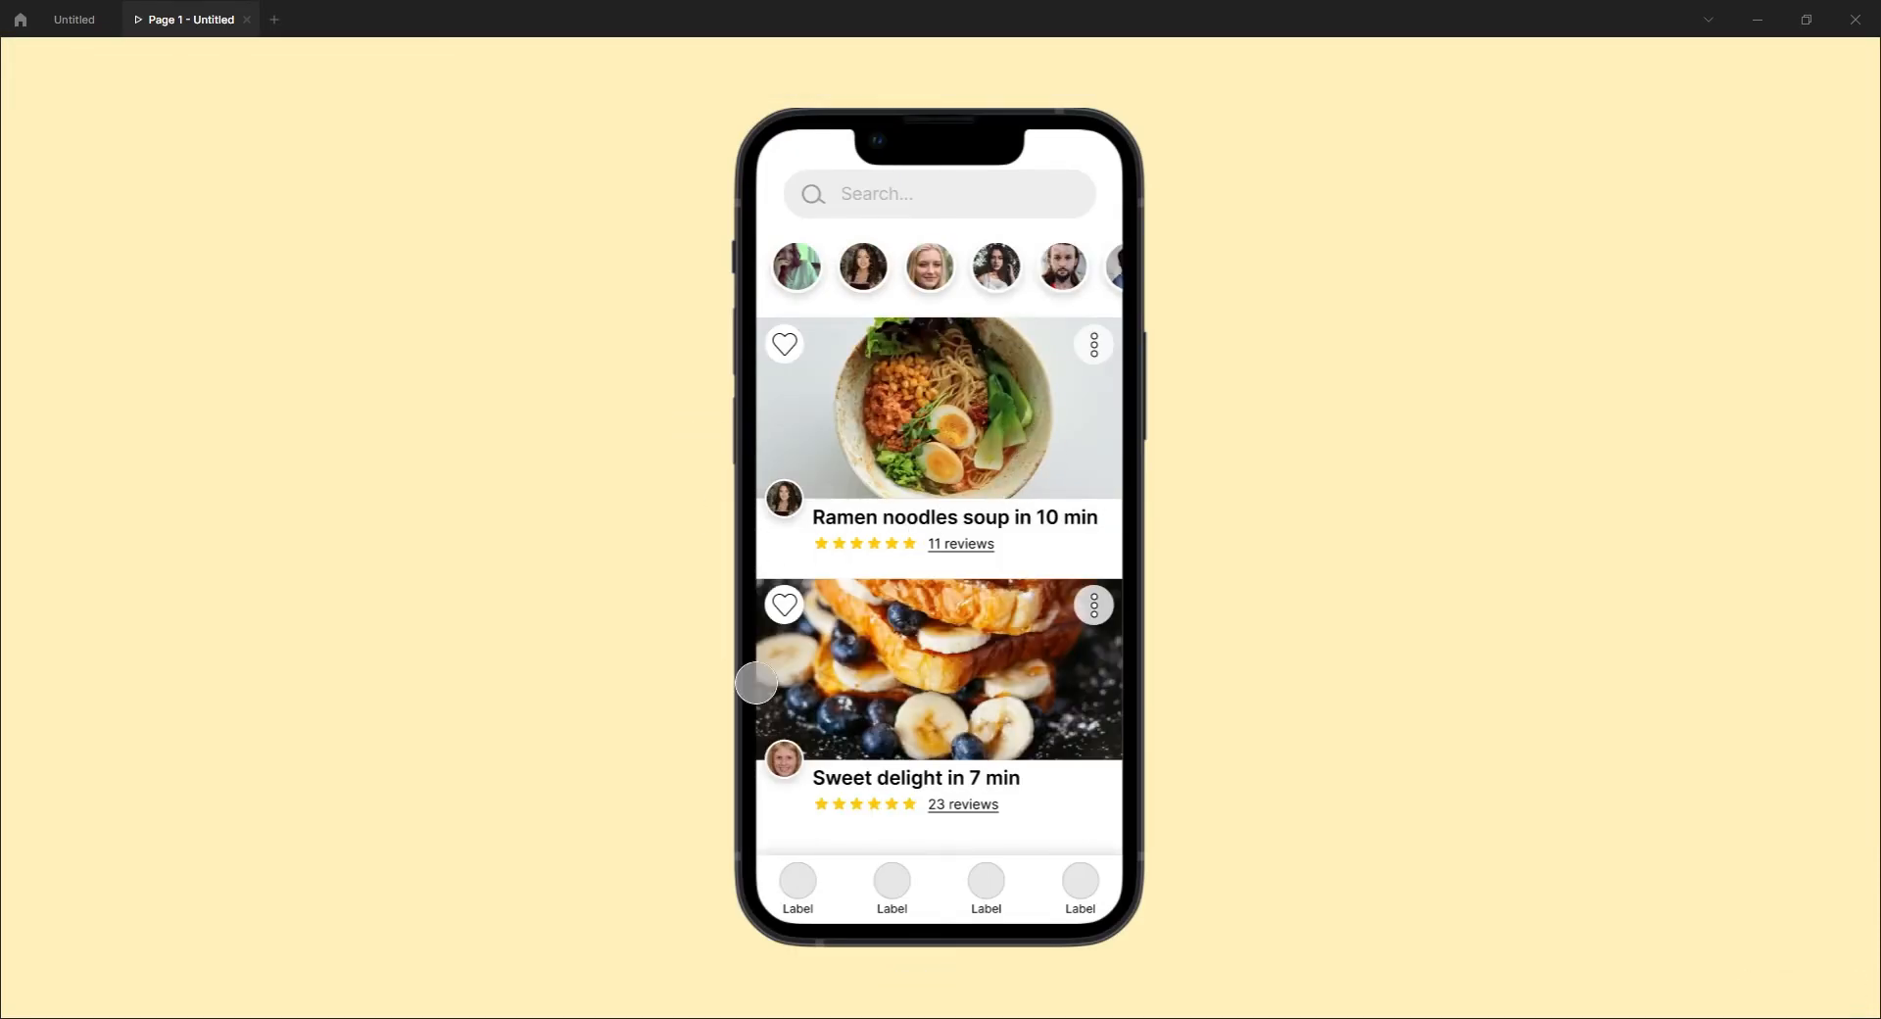
click(784, 344)
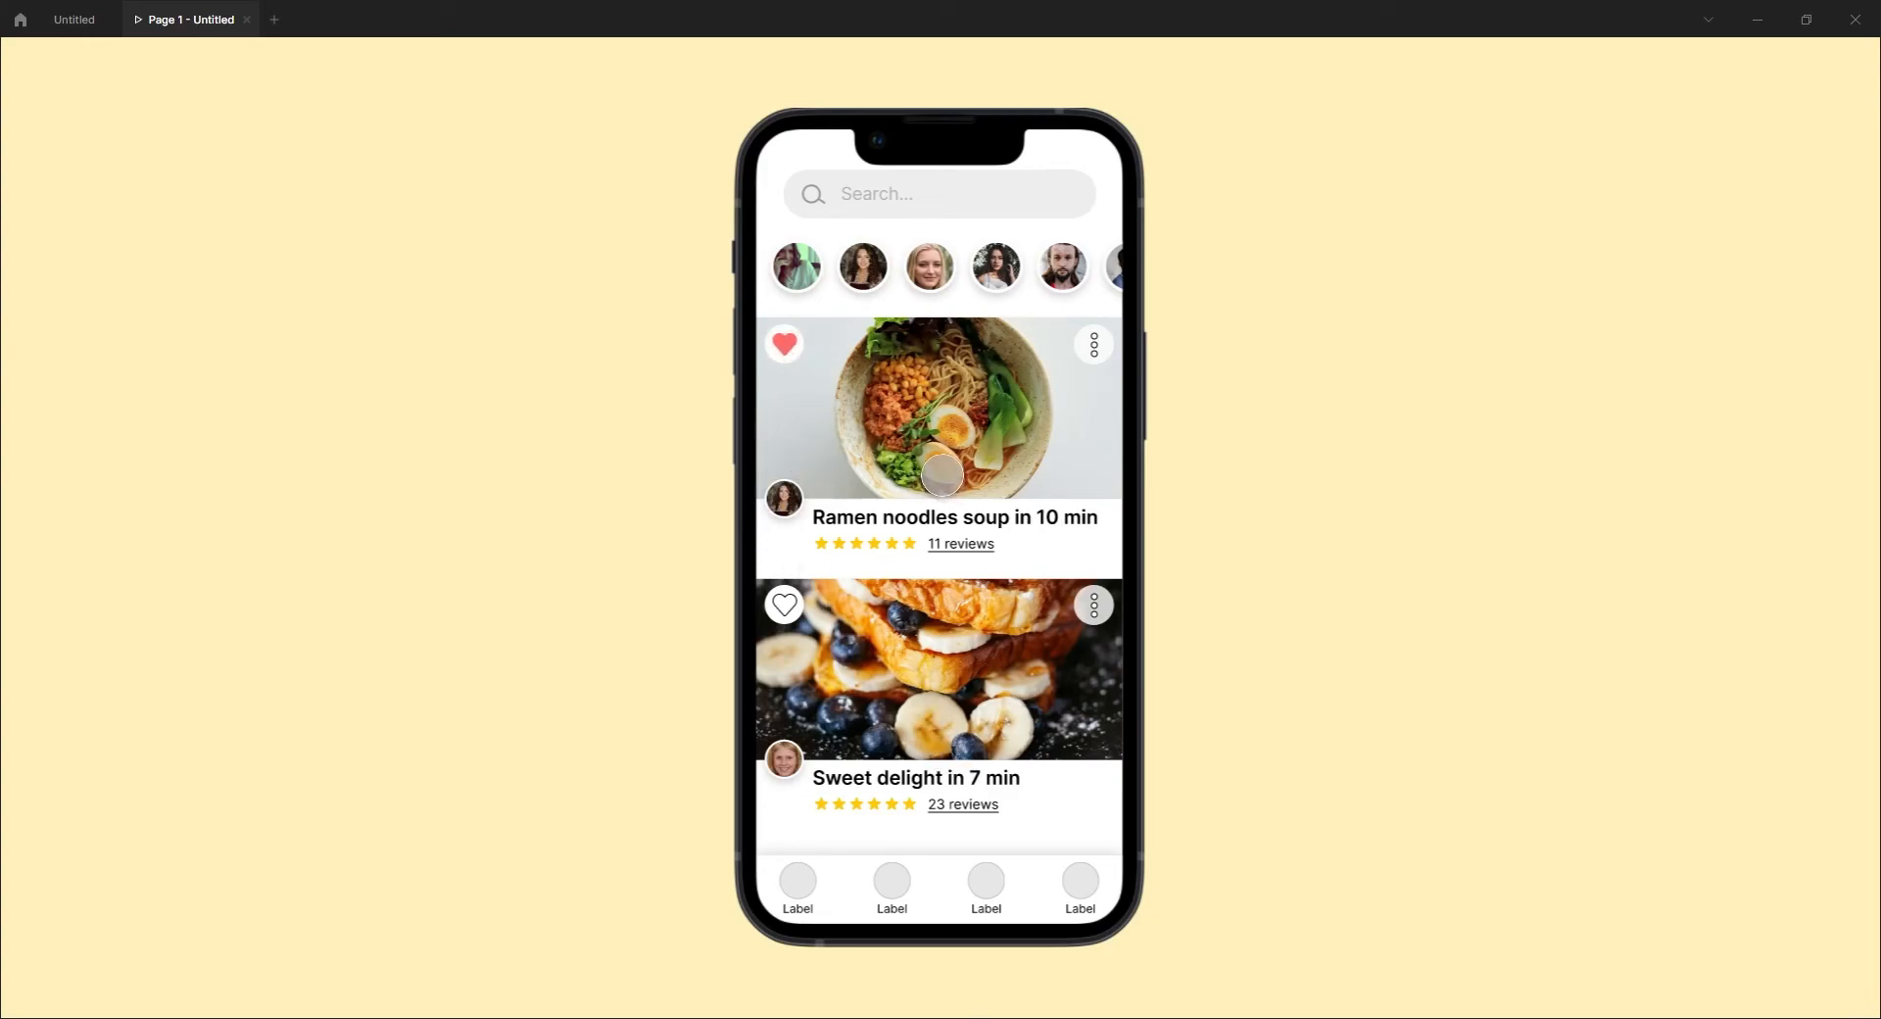
click(783, 345)
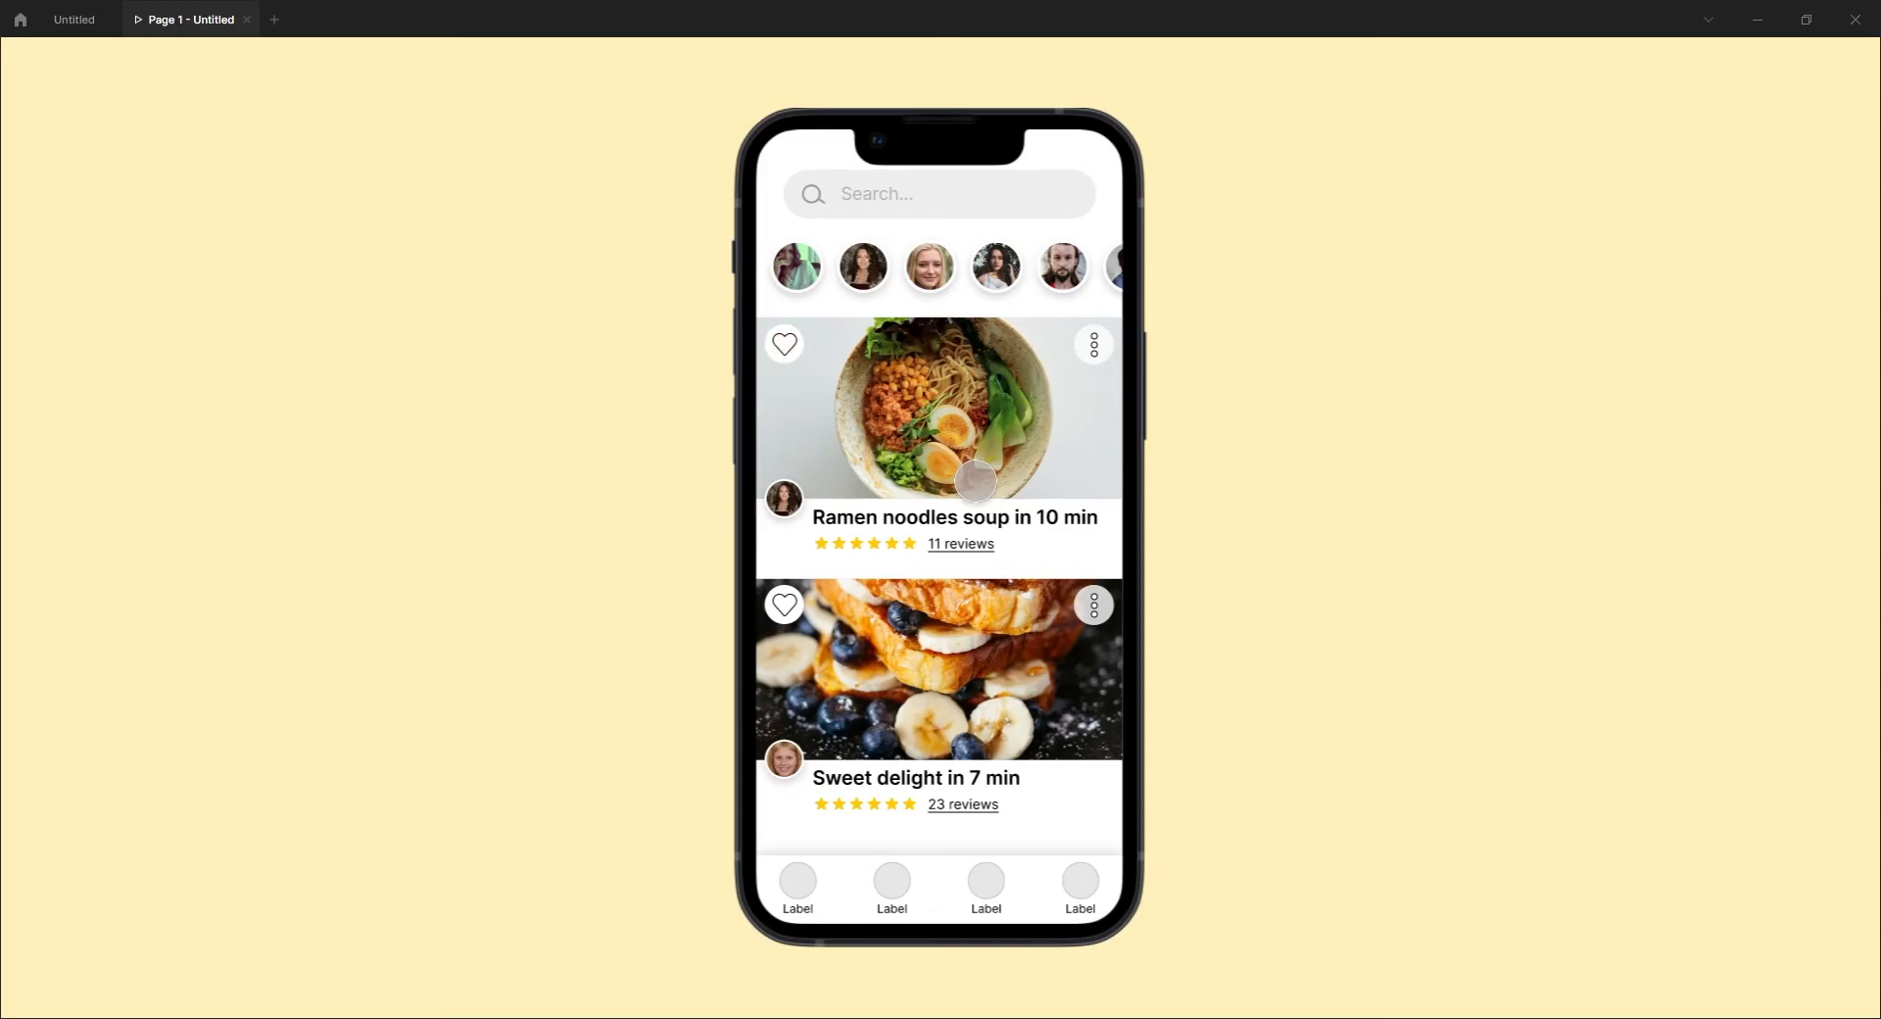
click(783, 344)
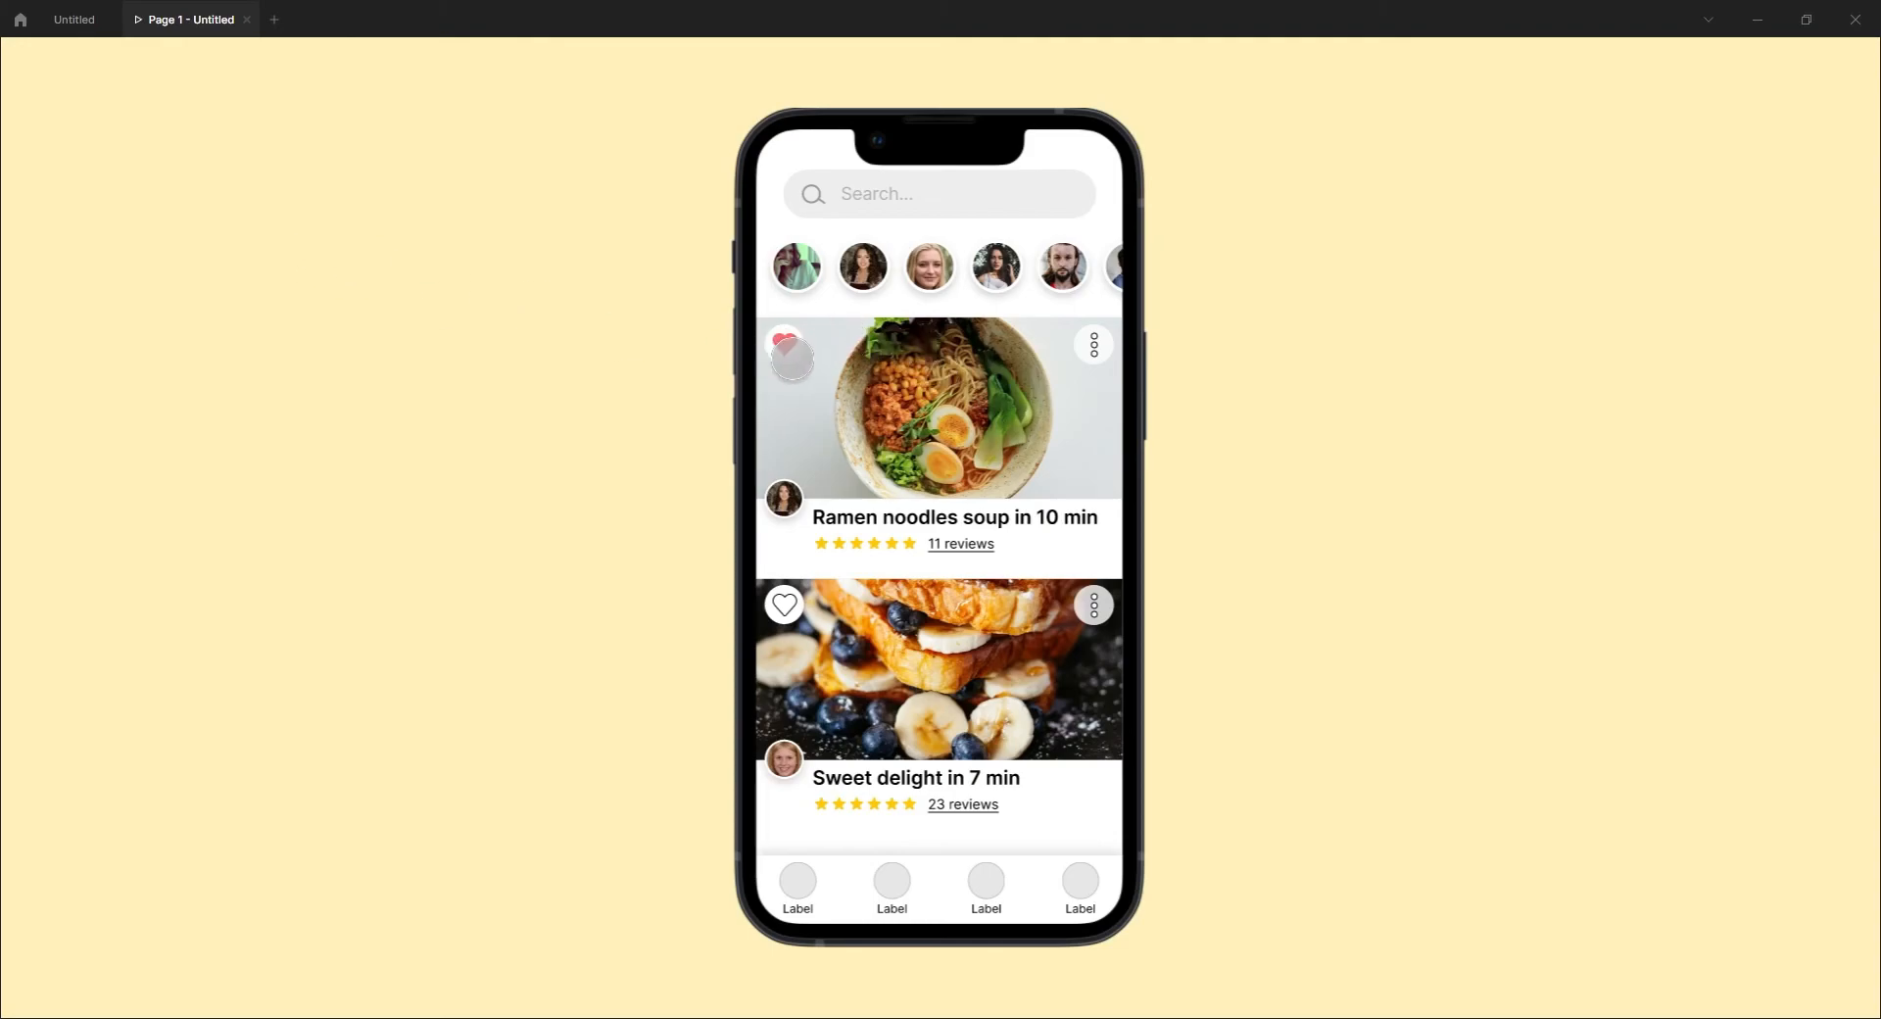
Return to the design file and set the duration of the pressed-to-fade Smart animate transition to 600 ms.
click(79, 24)
scroll(587, 607, down, 5)
scroll(598, 629, down, 3)
scroll(627, 564, up, 5)
scroll(832, 598, down, 1)
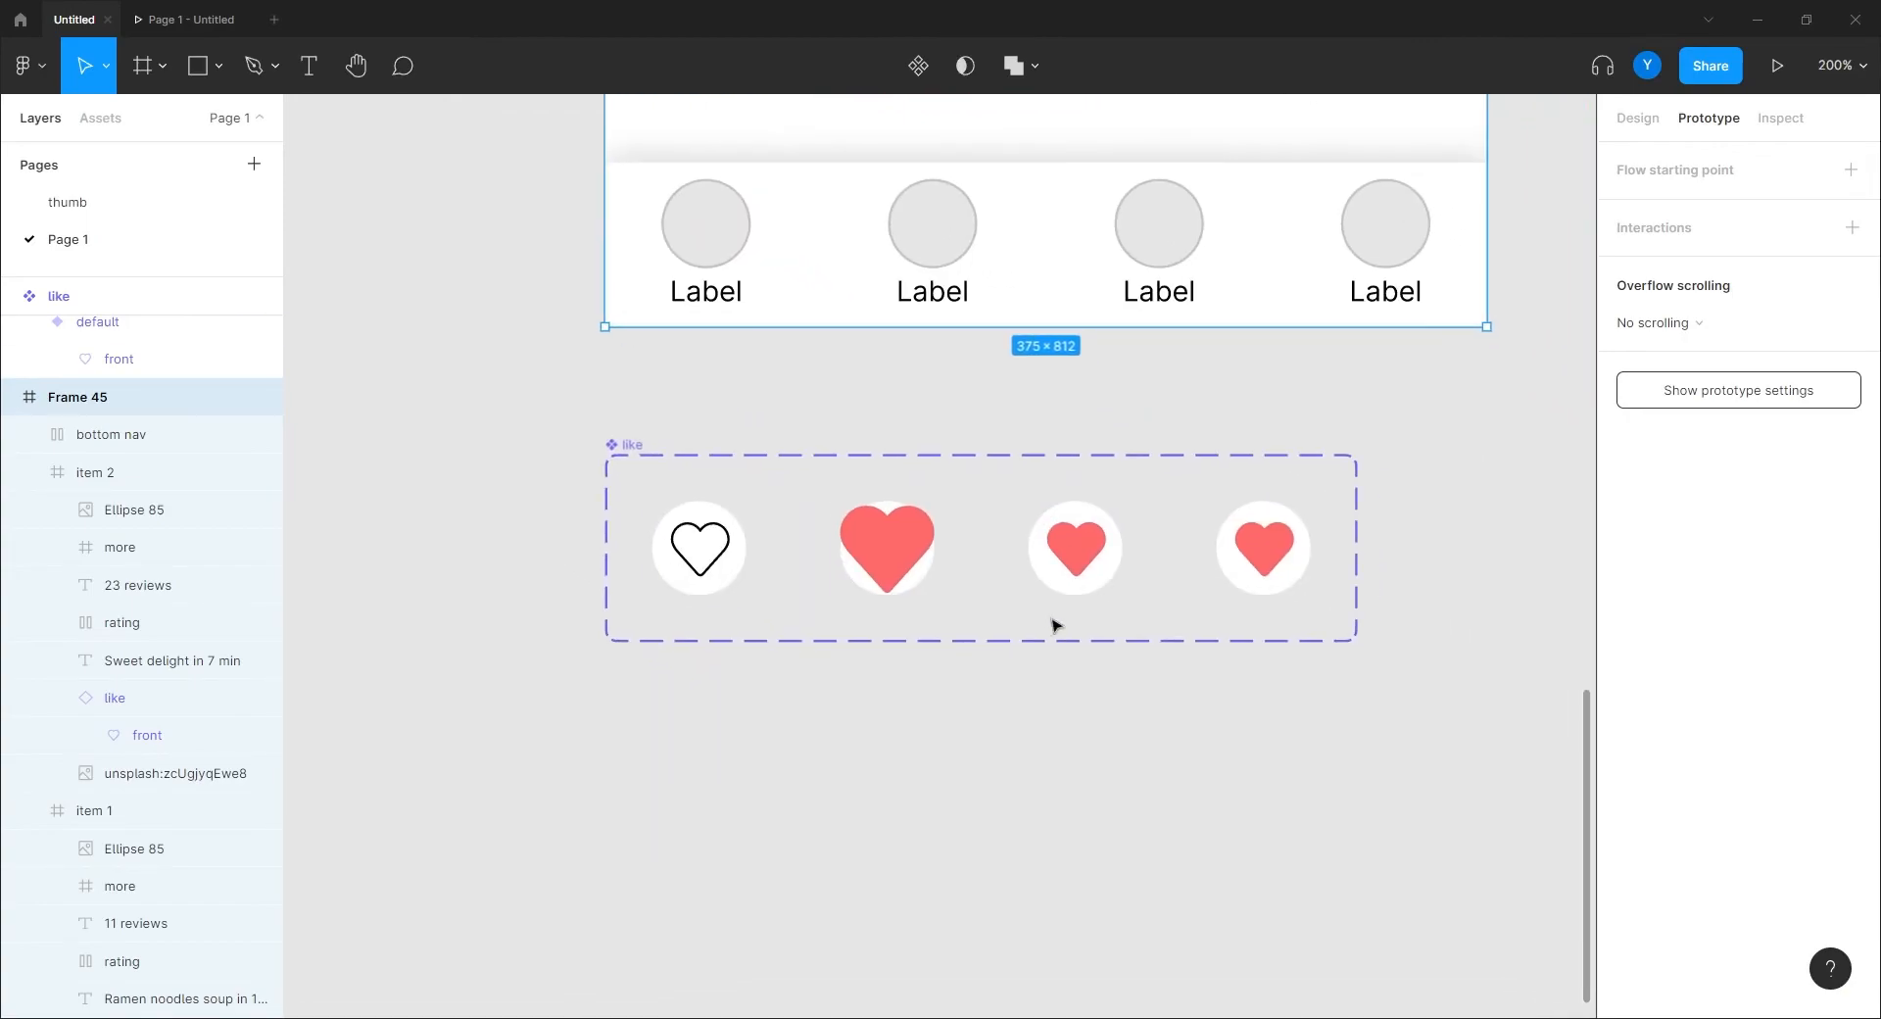
click(1081, 573)
click(1187, 550)
click(1171, 550)
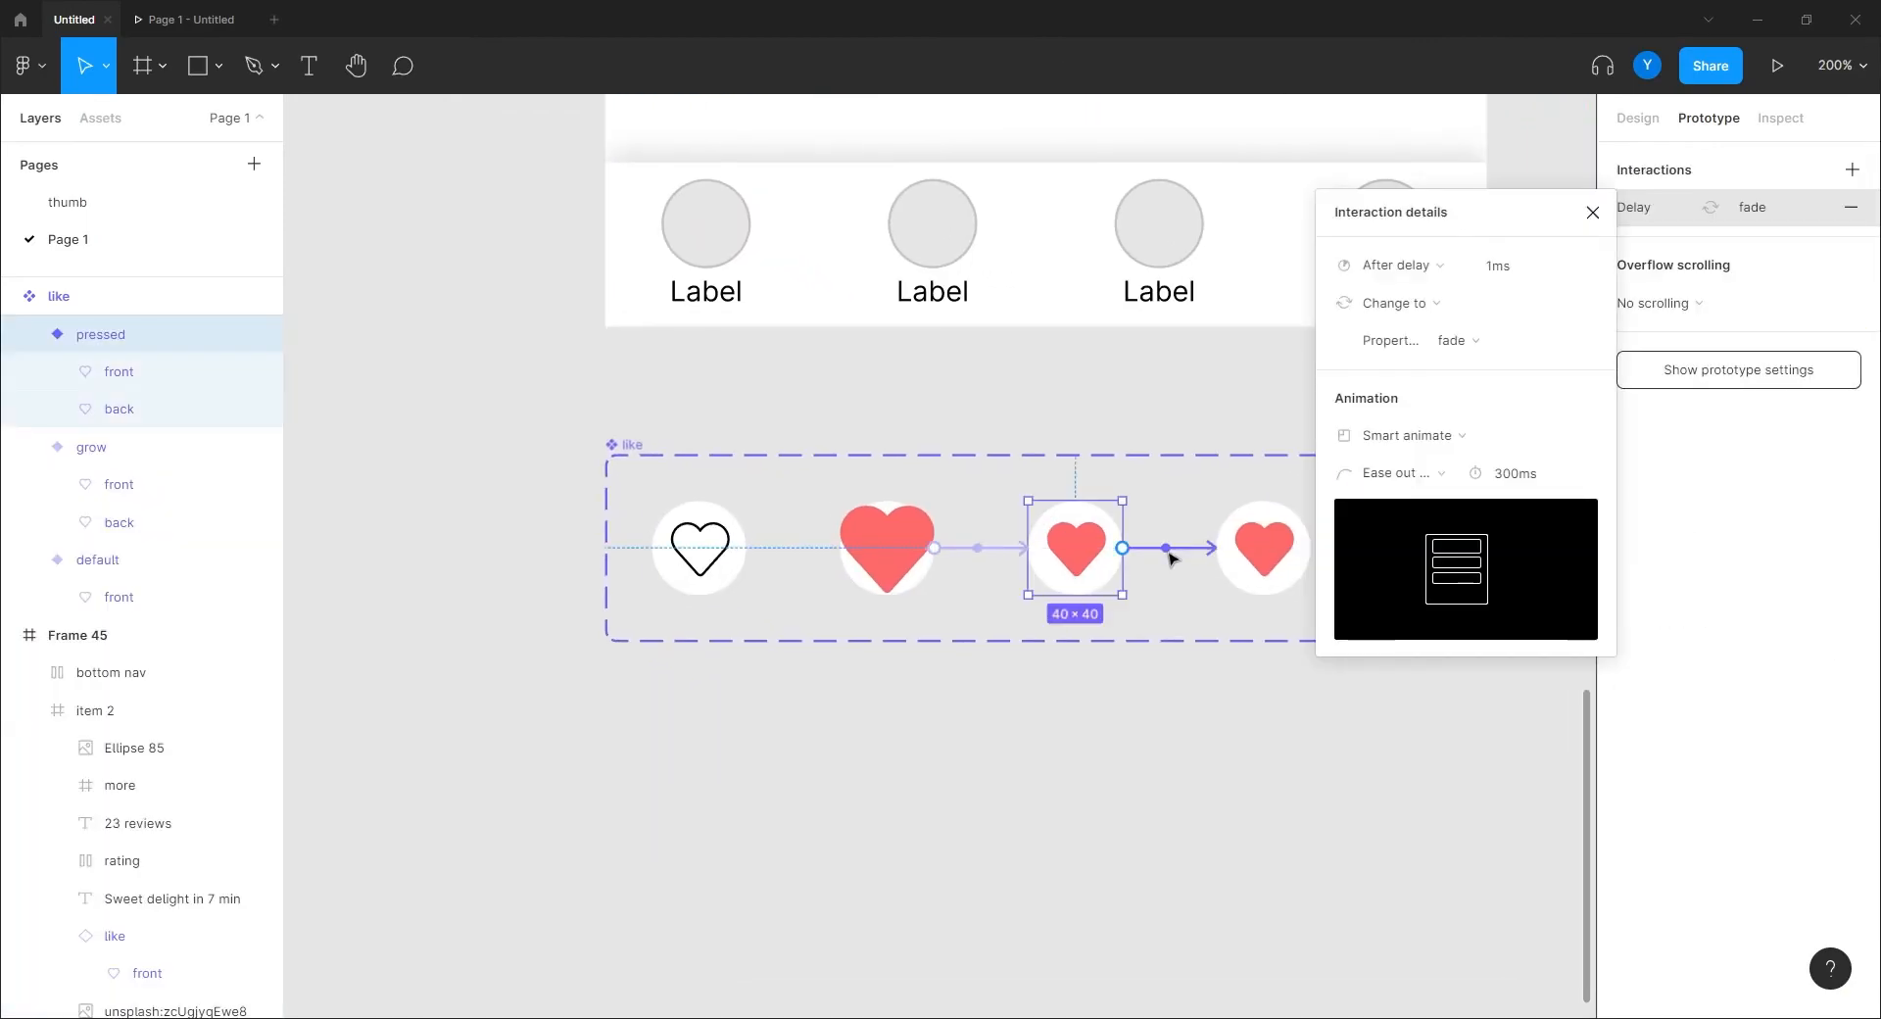
click(1533, 480)
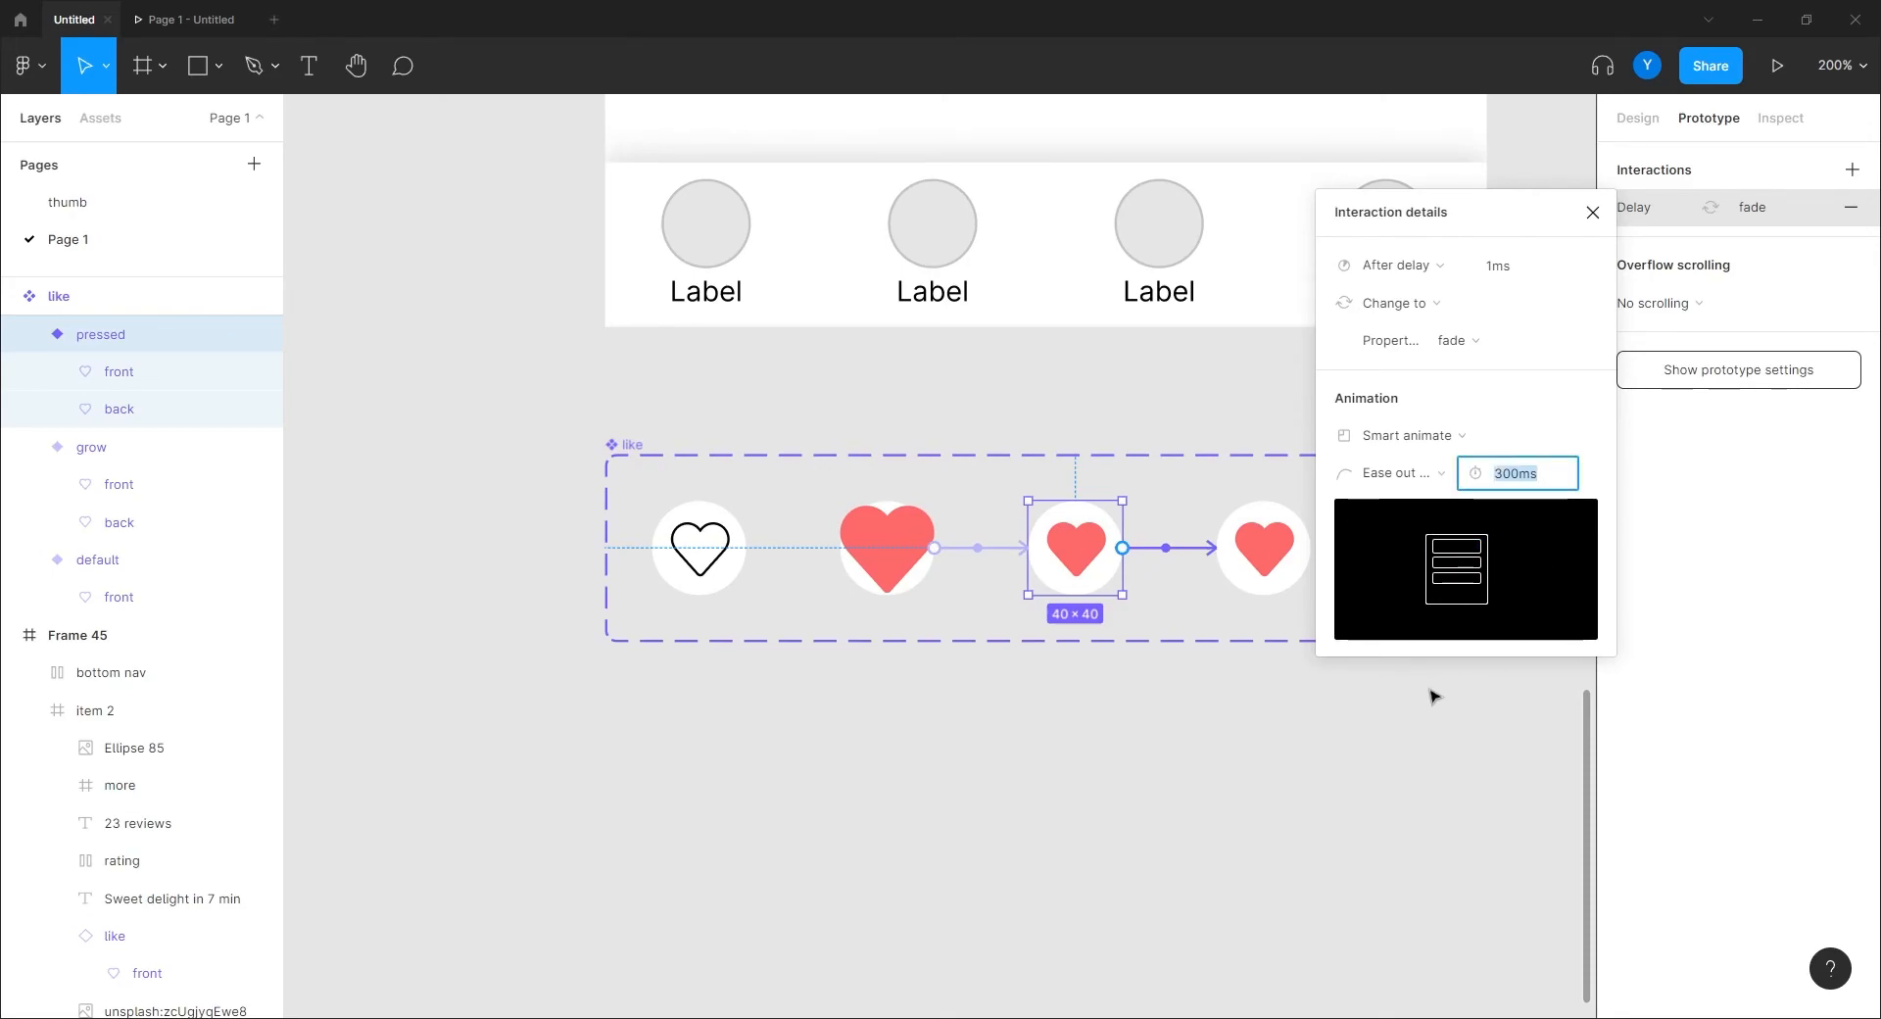
key(Return)
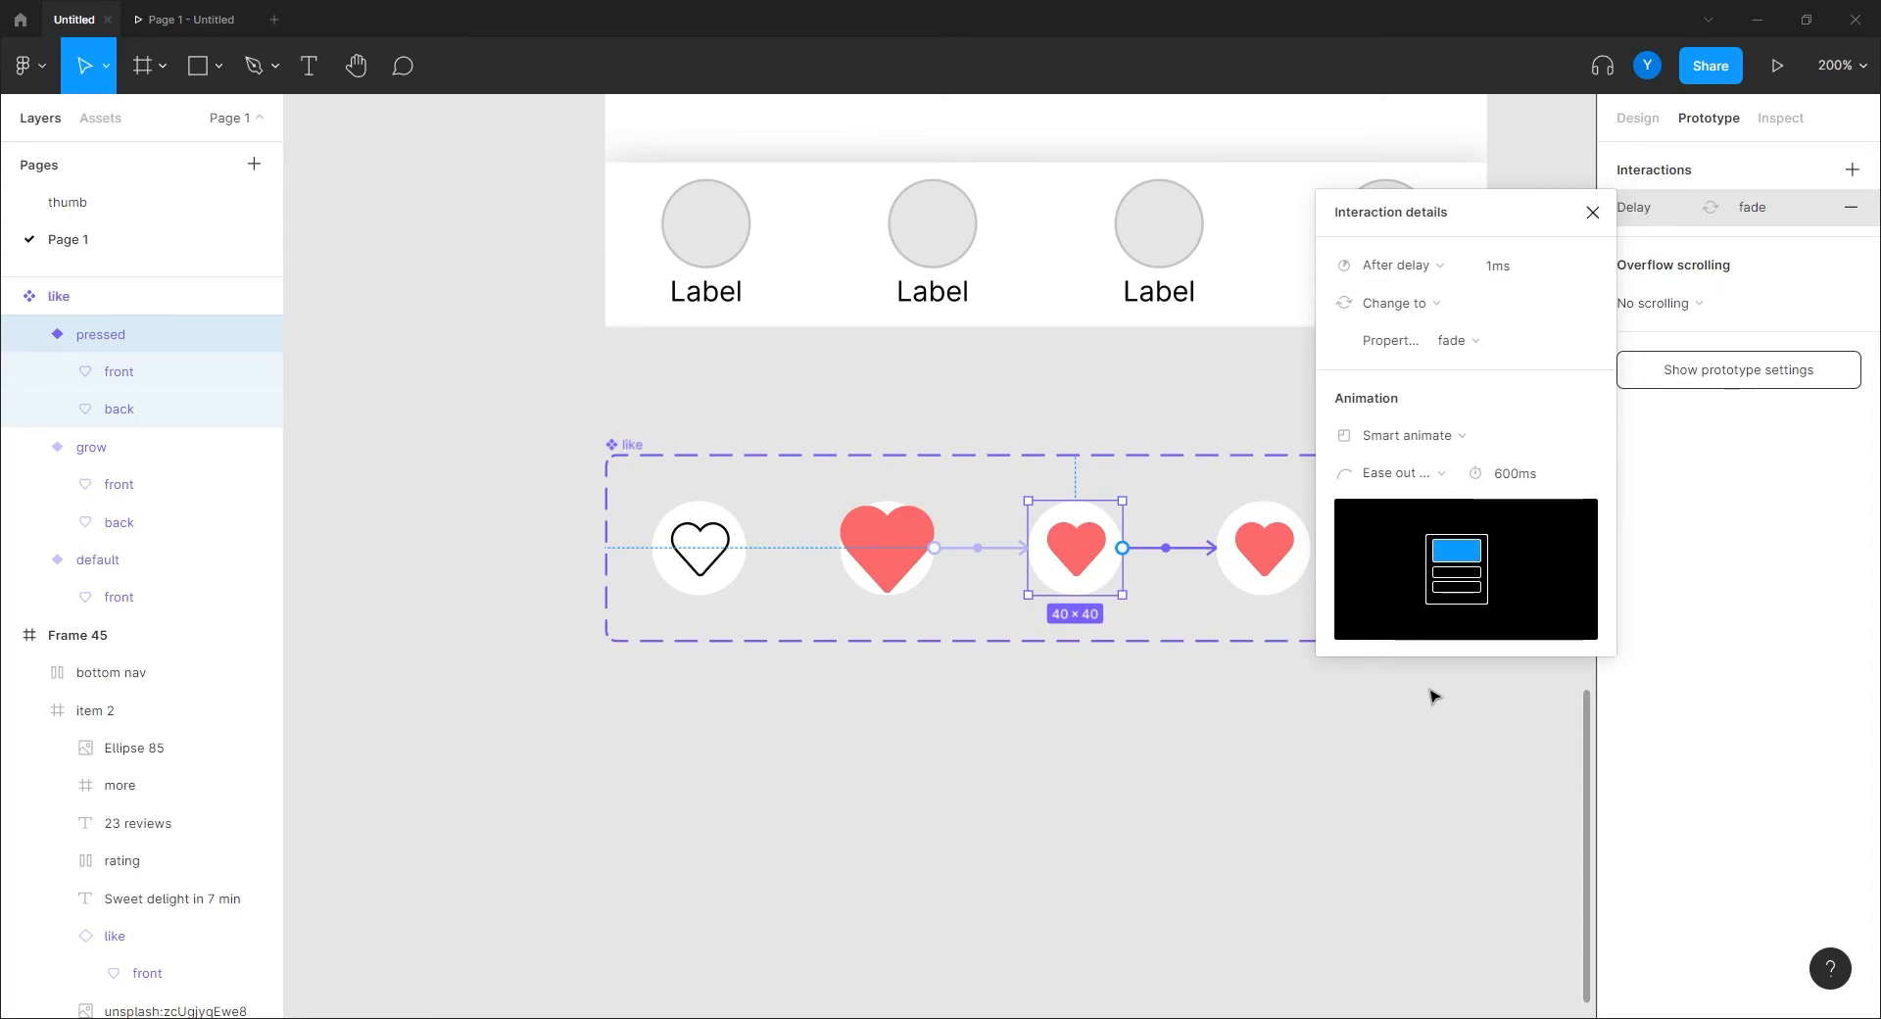
Change the duration of the on-tap Smart animate transition from the default variant's front heart to grow.
click(699, 548)
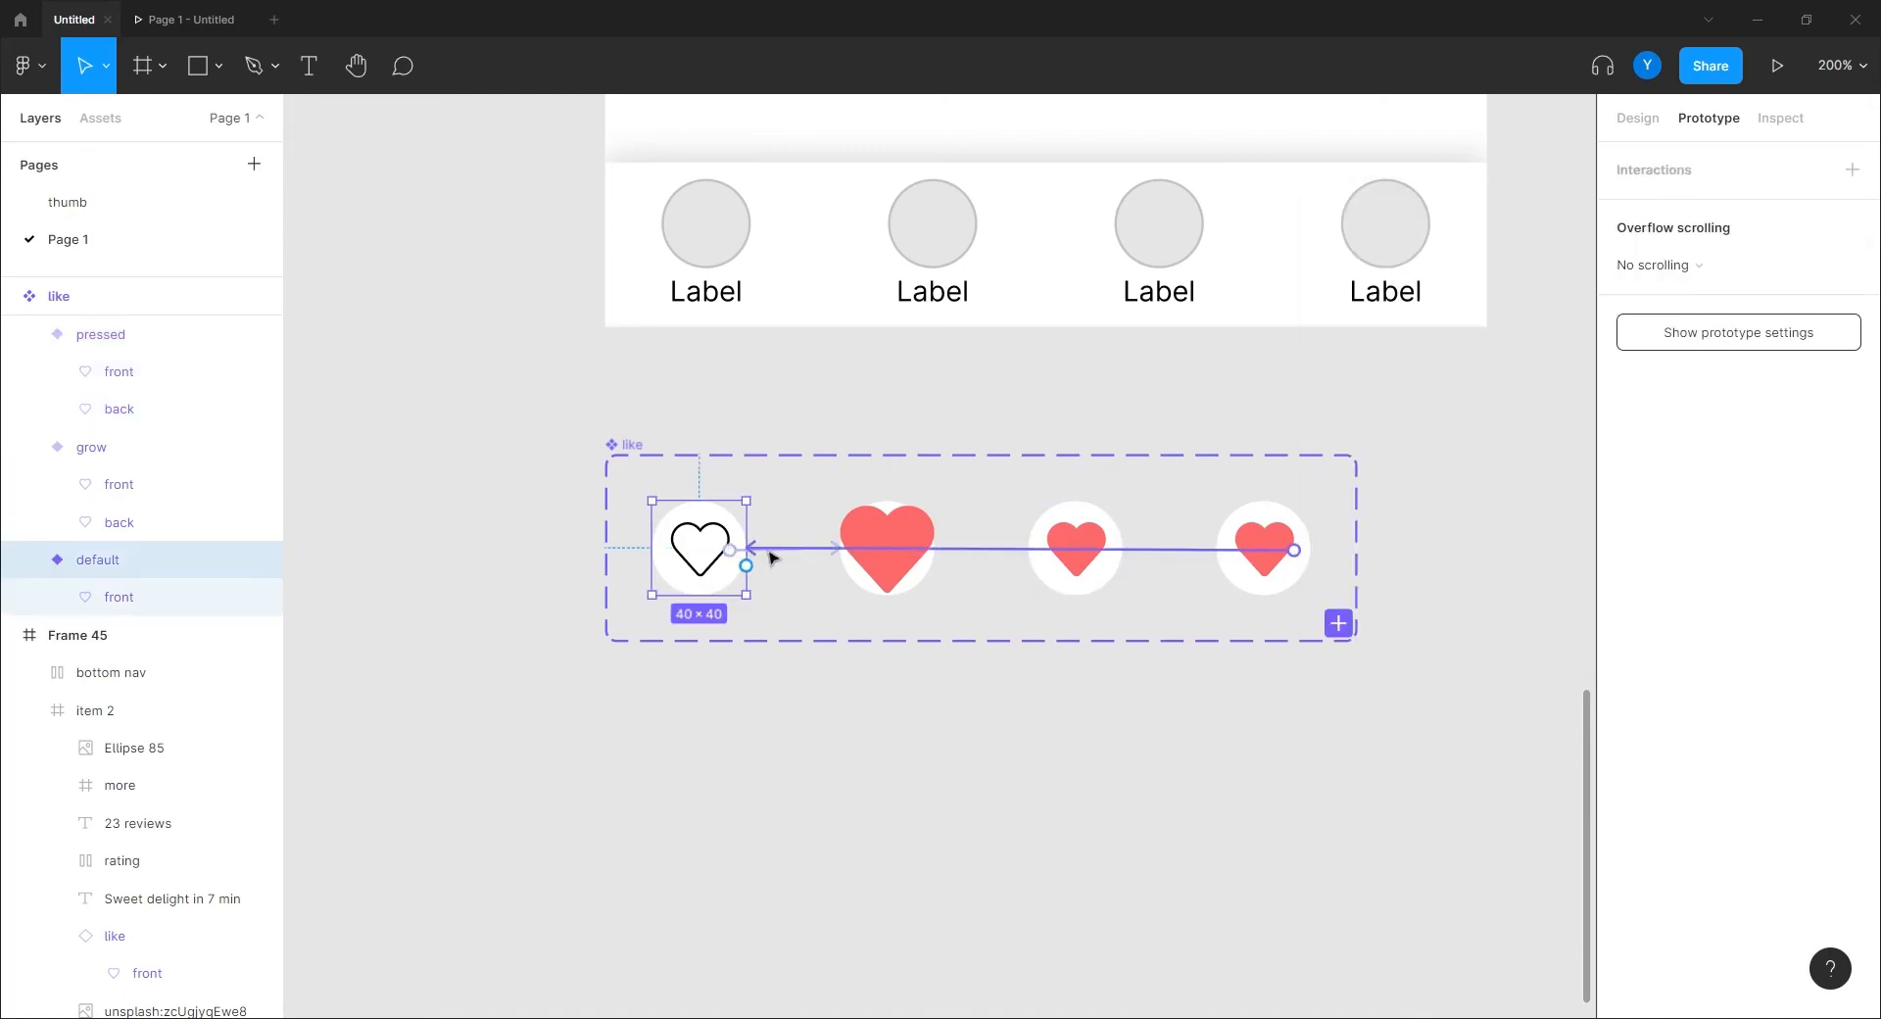
click(771, 561)
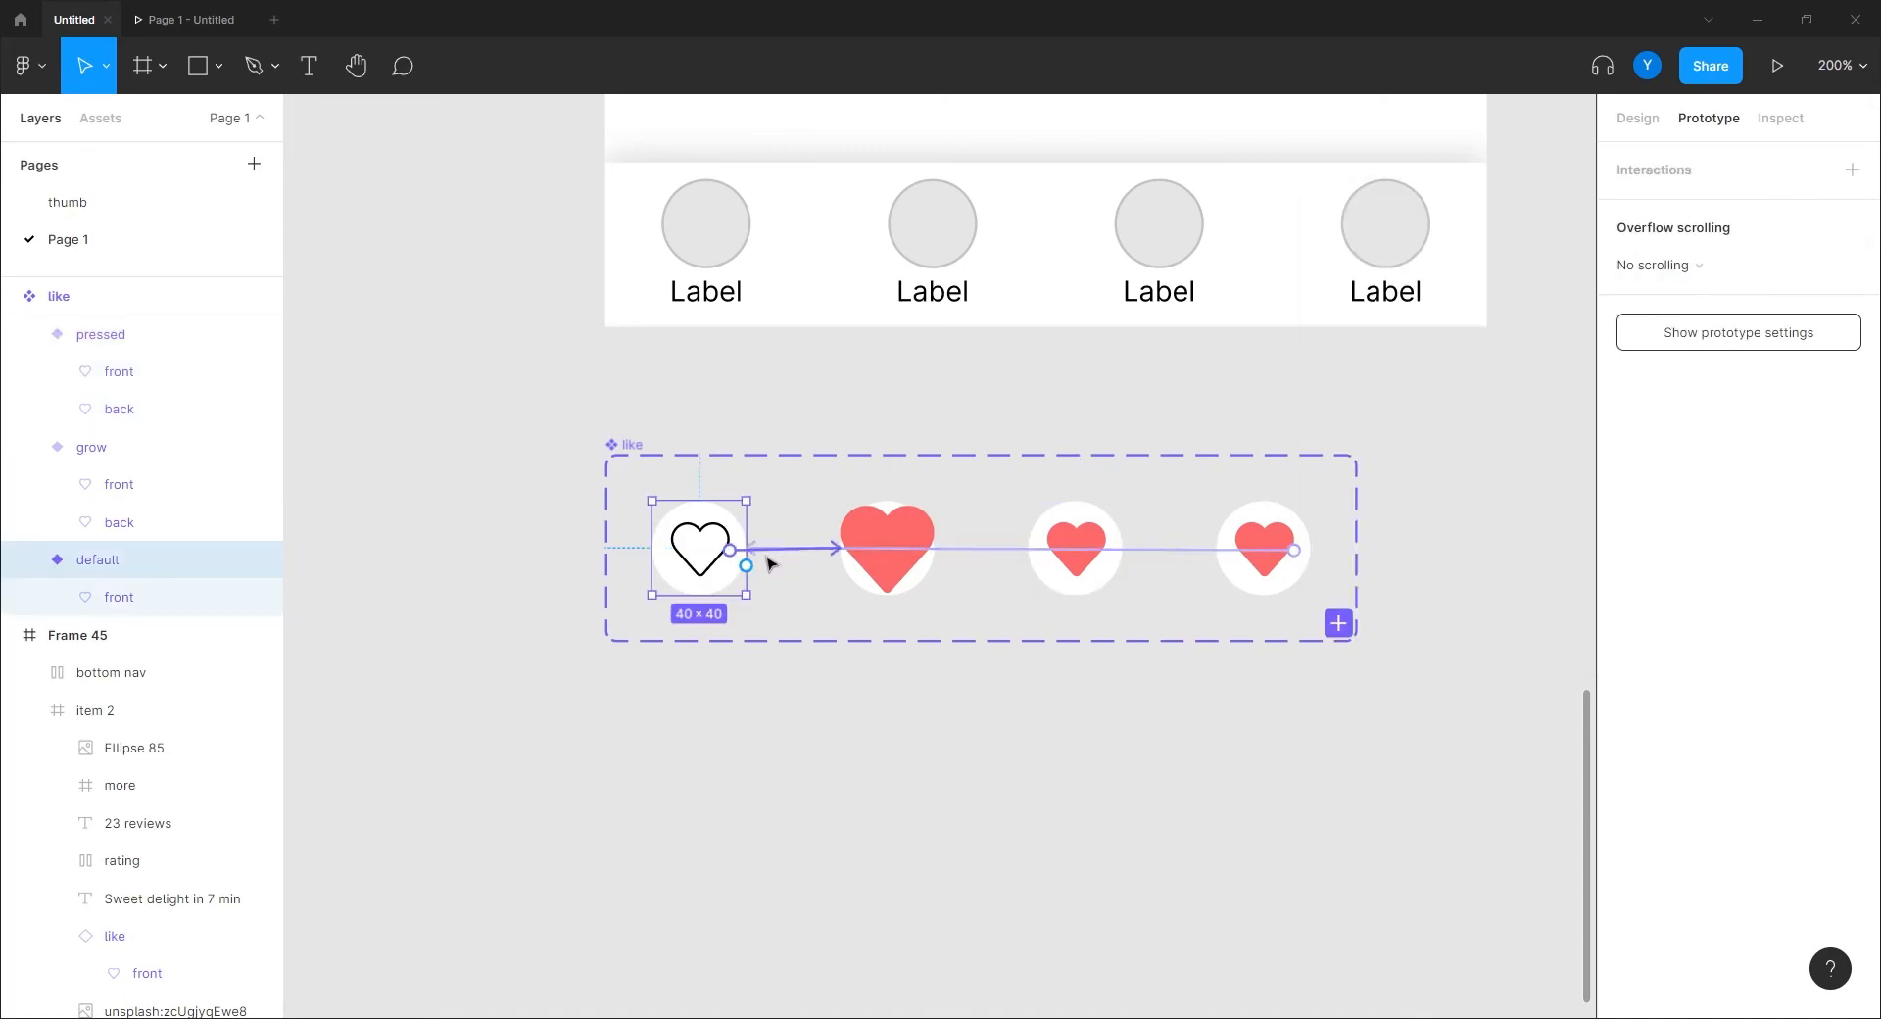
click(1525, 479)
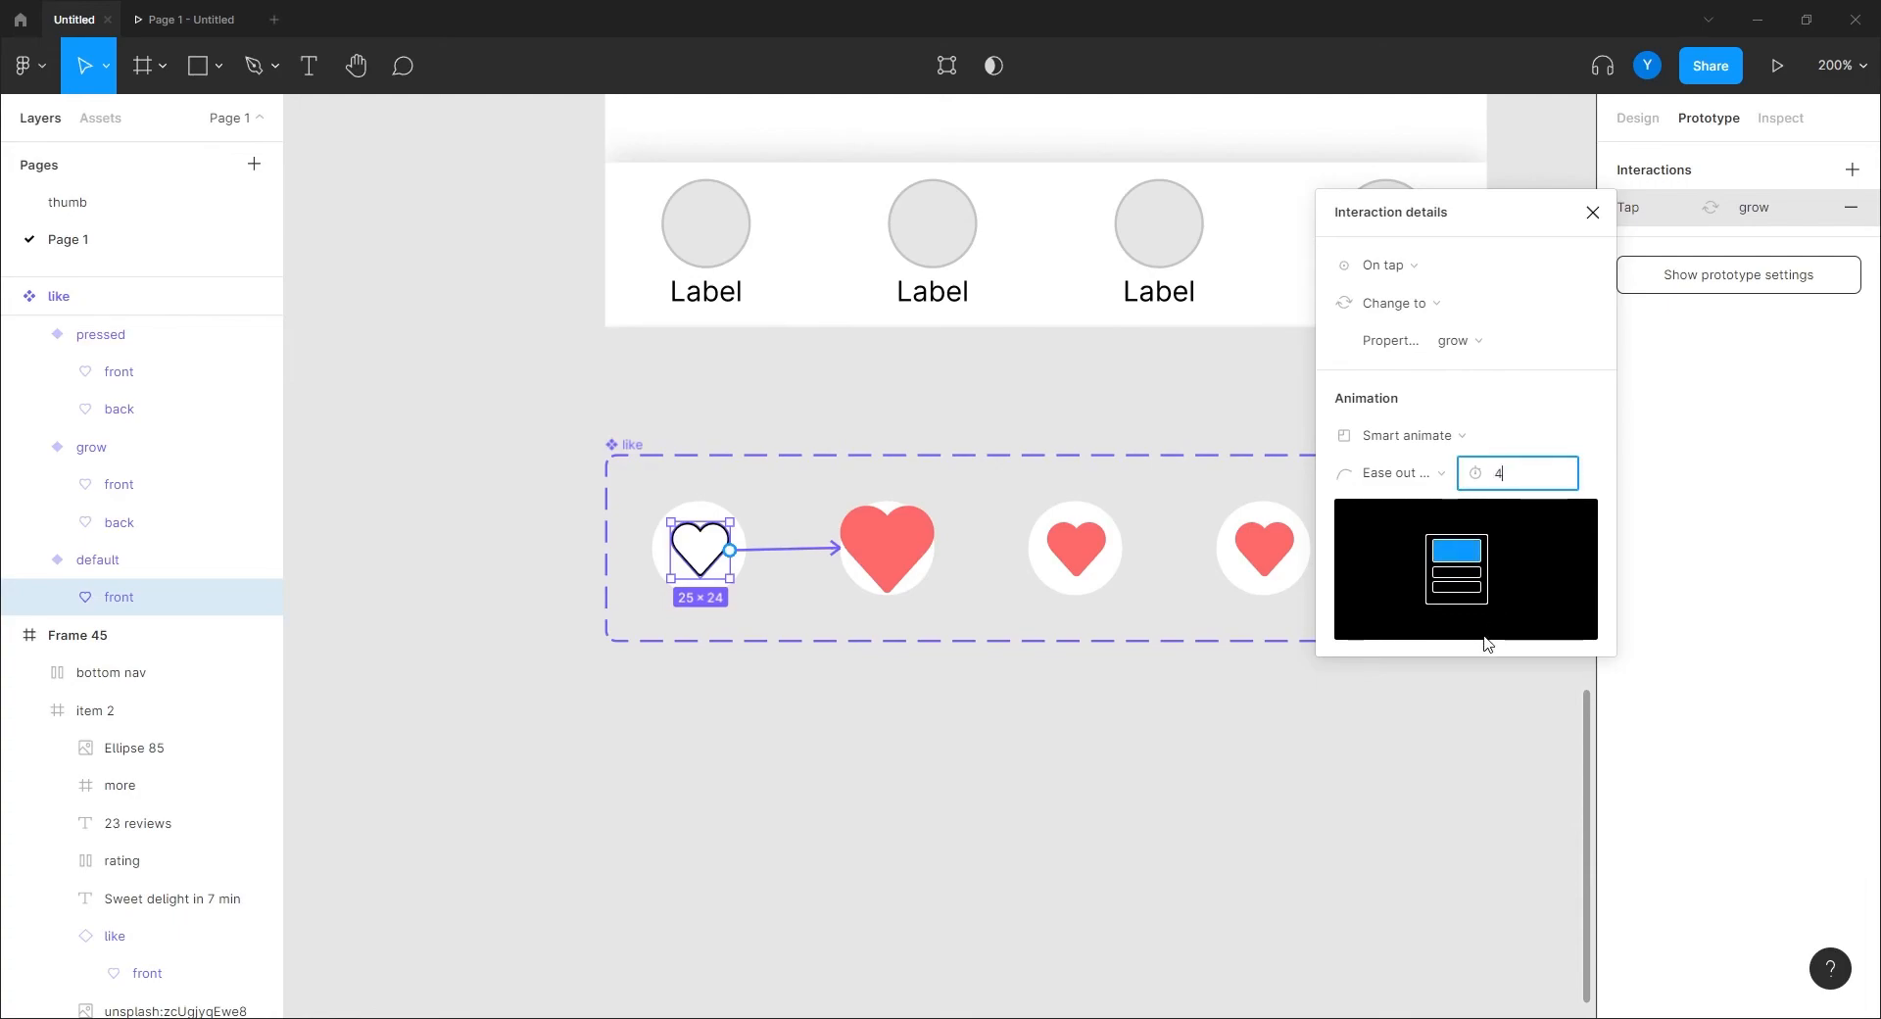
Set the duration of the grow-to-pressed Smart animate transition to 300 ms.
click(886, 564)
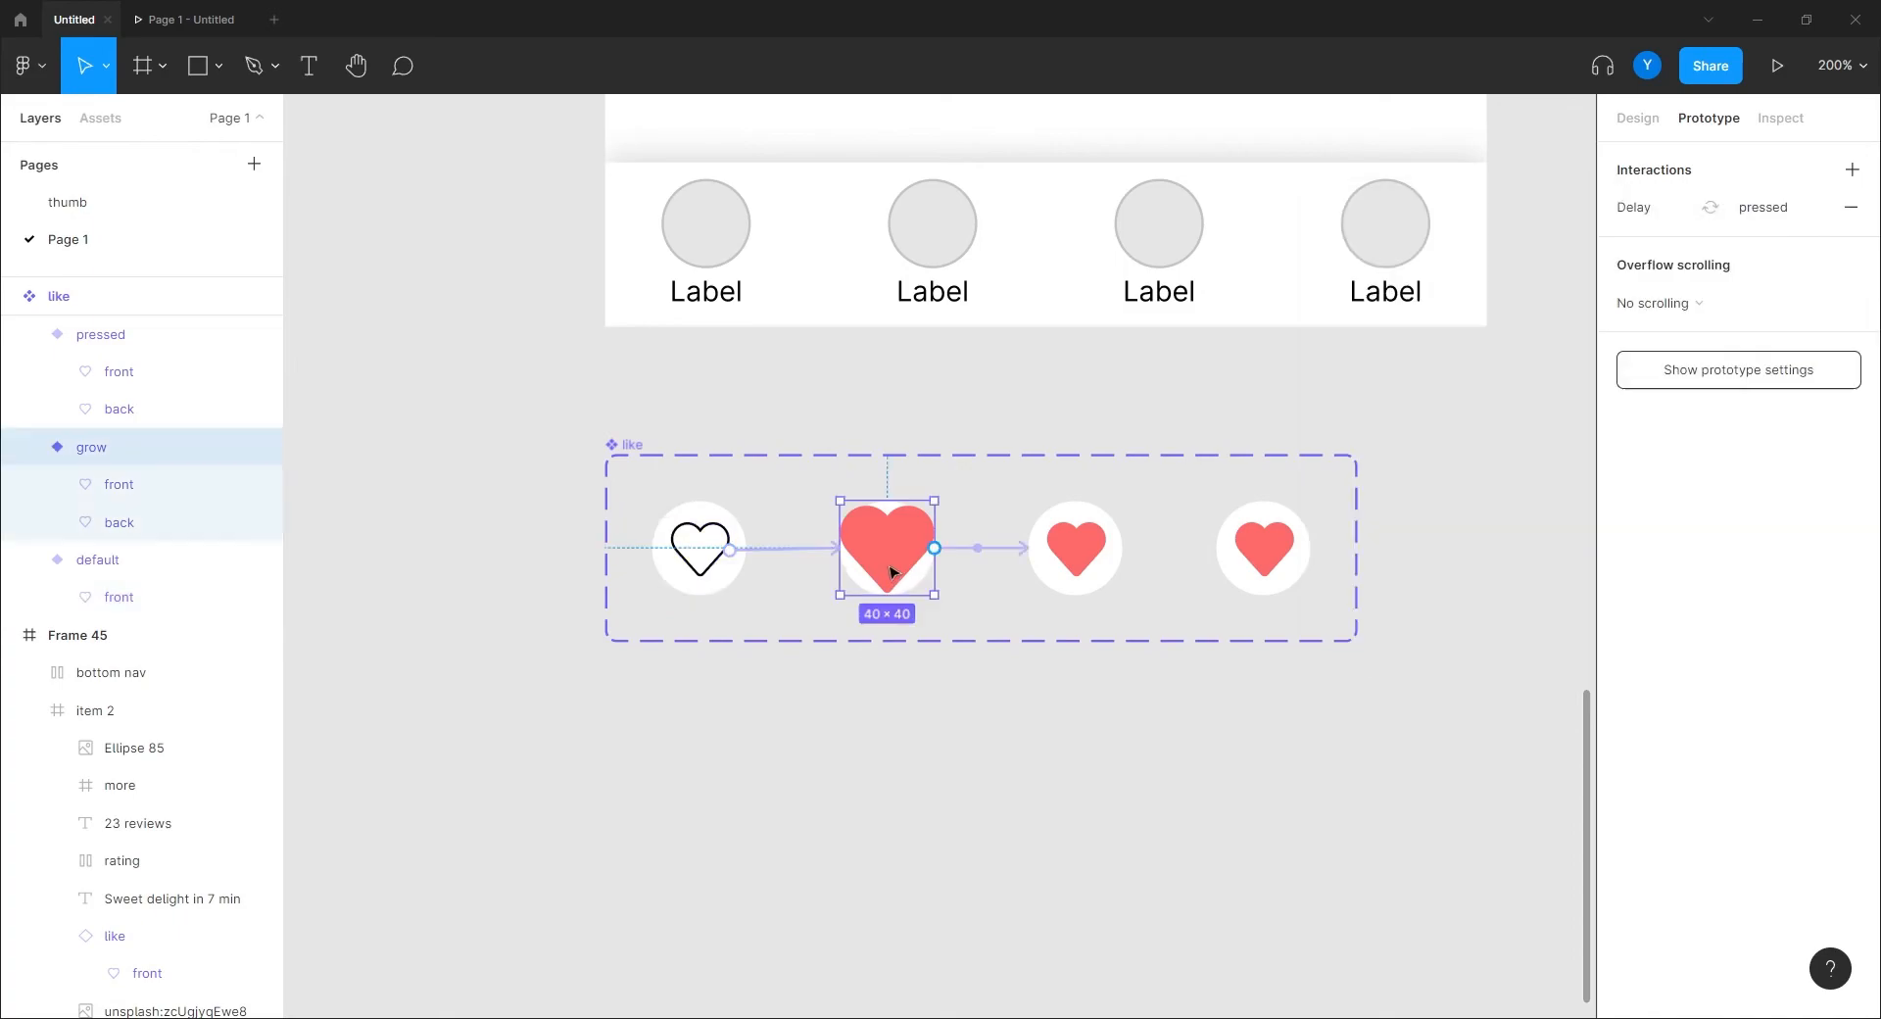
click(978, 551)
click(1548, 476)
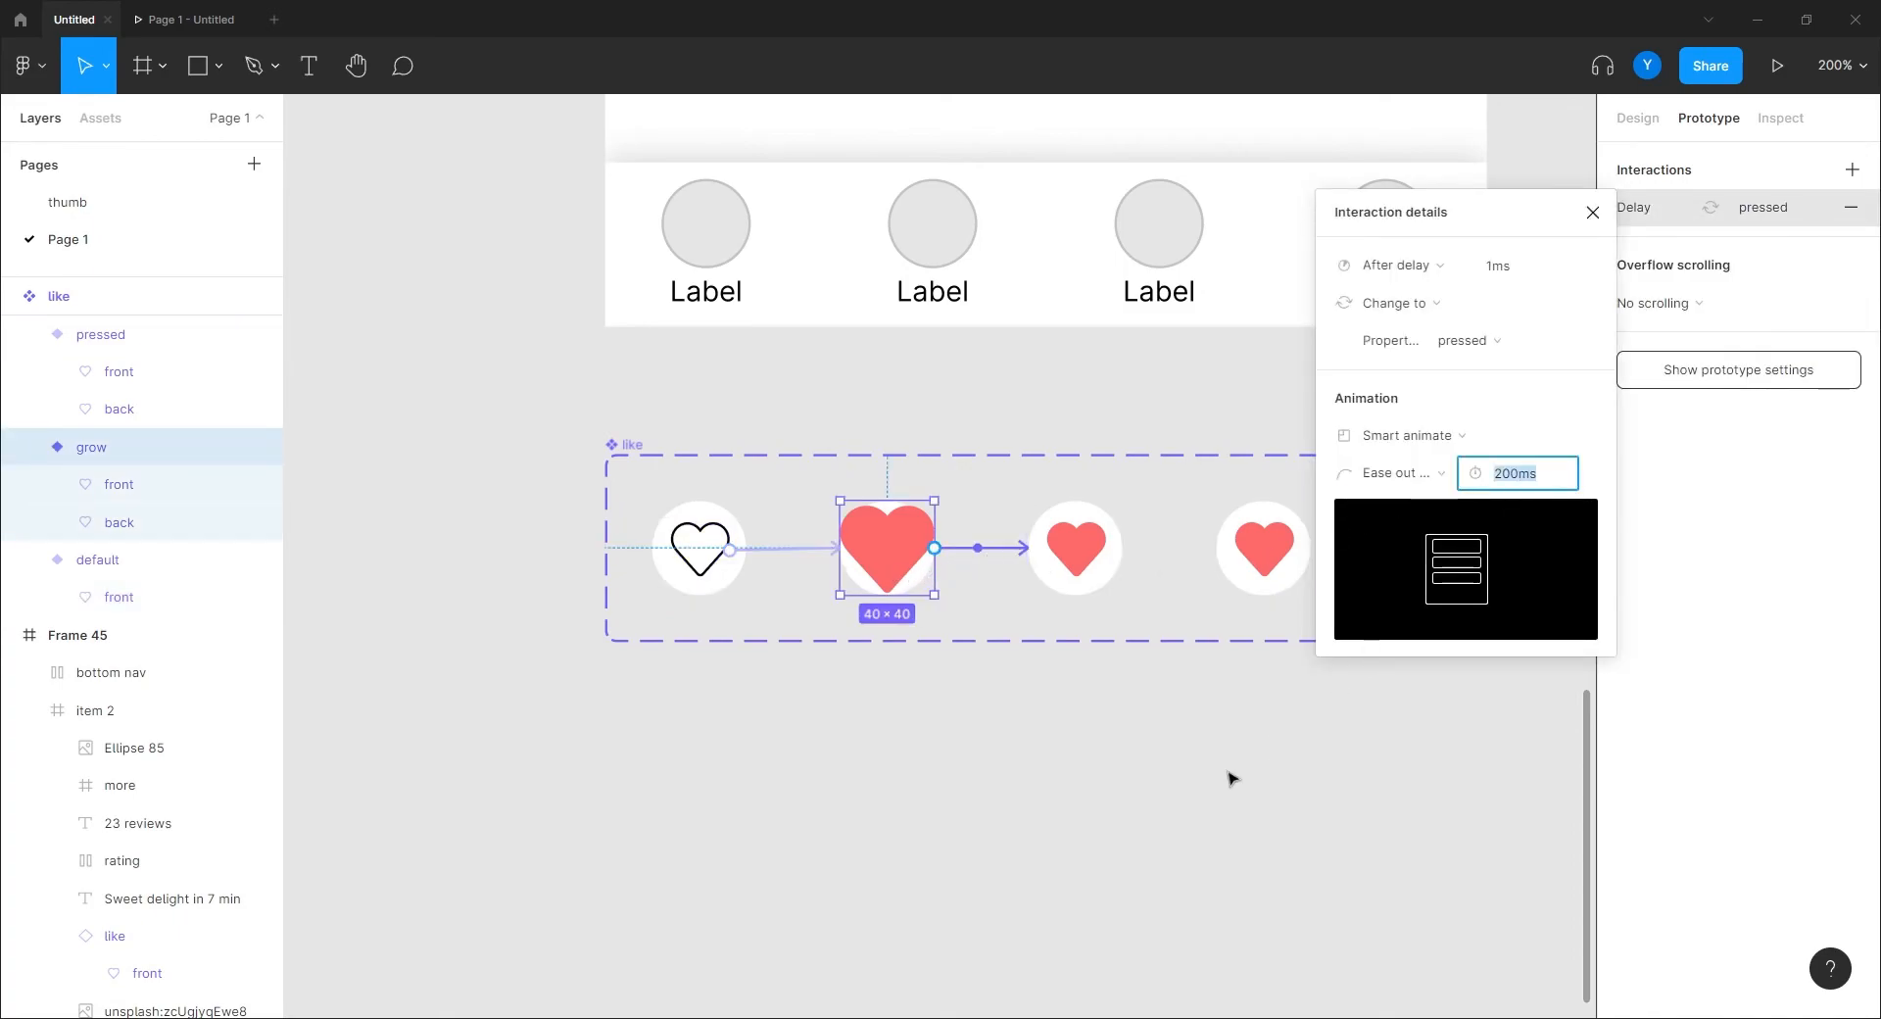
key(Return)
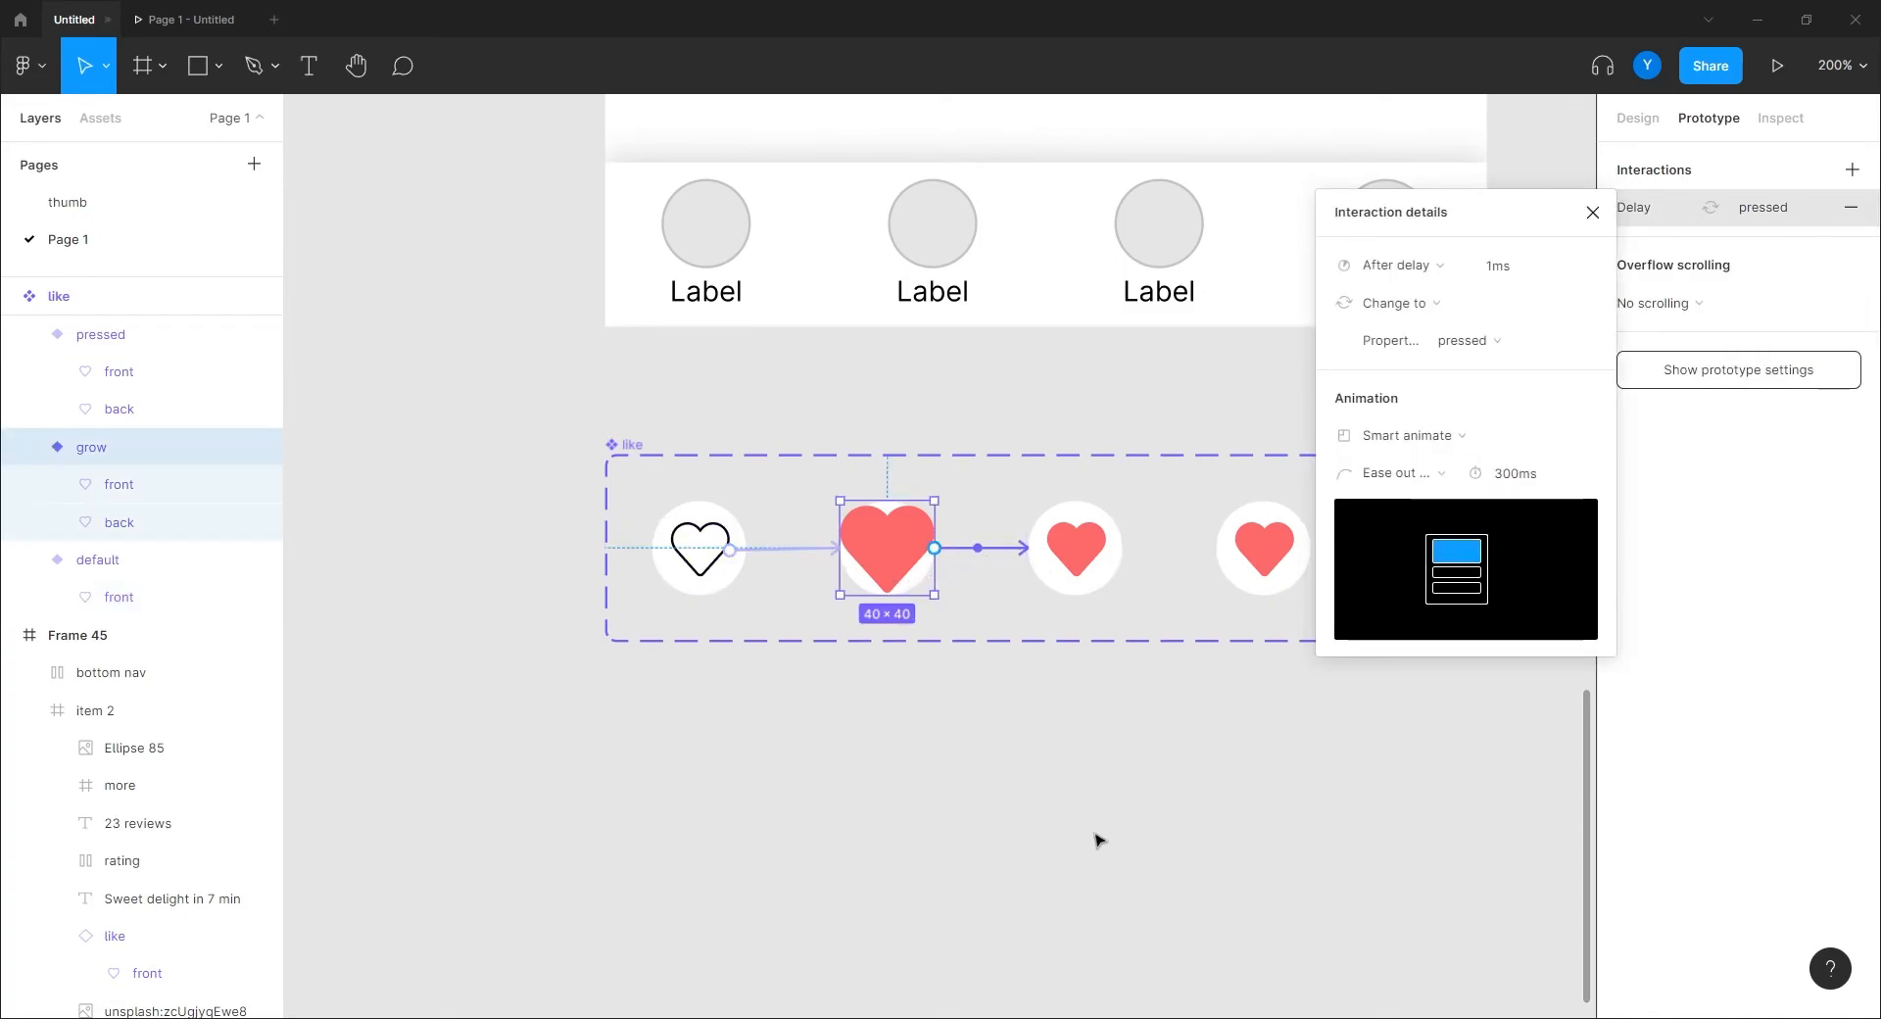
click(814, 754)
Test the retimed like animation by toggling the ramen card's like button repeatedly in the prototype, and return to the design file.
click(157, 10)
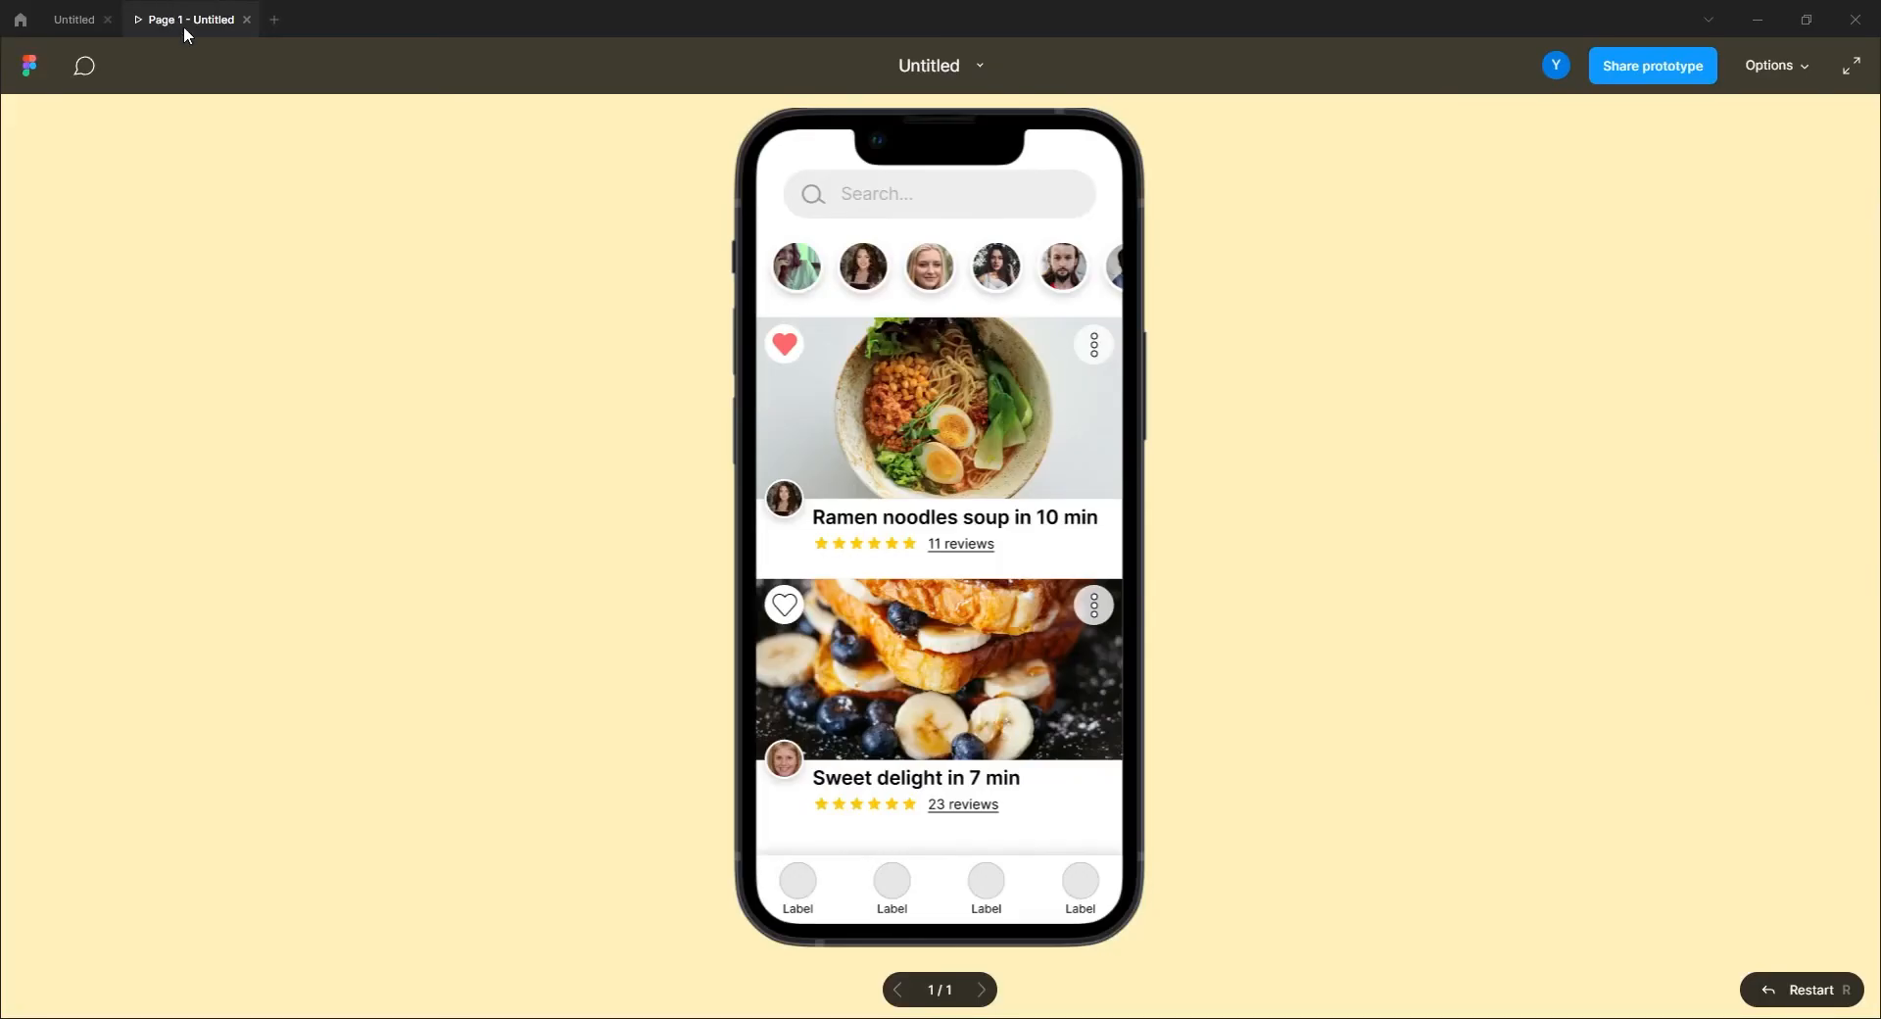
click(785, 343)
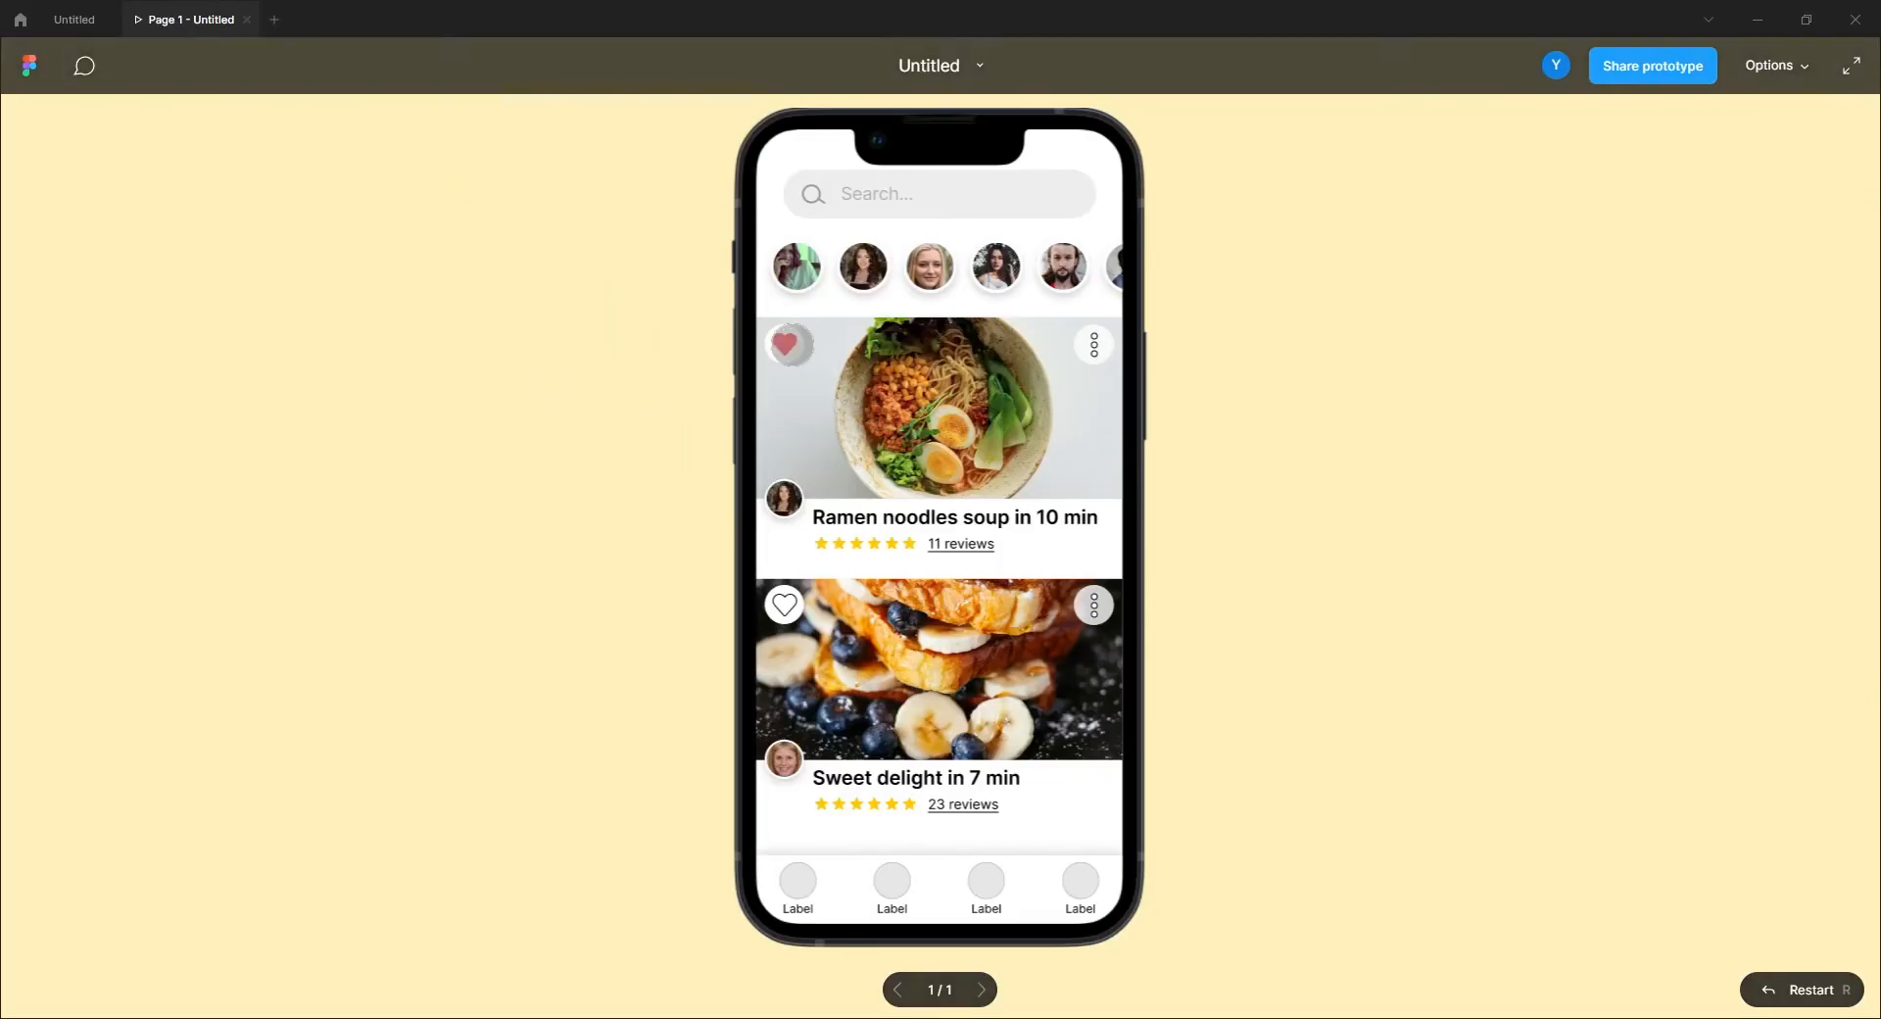
click(785, 344)
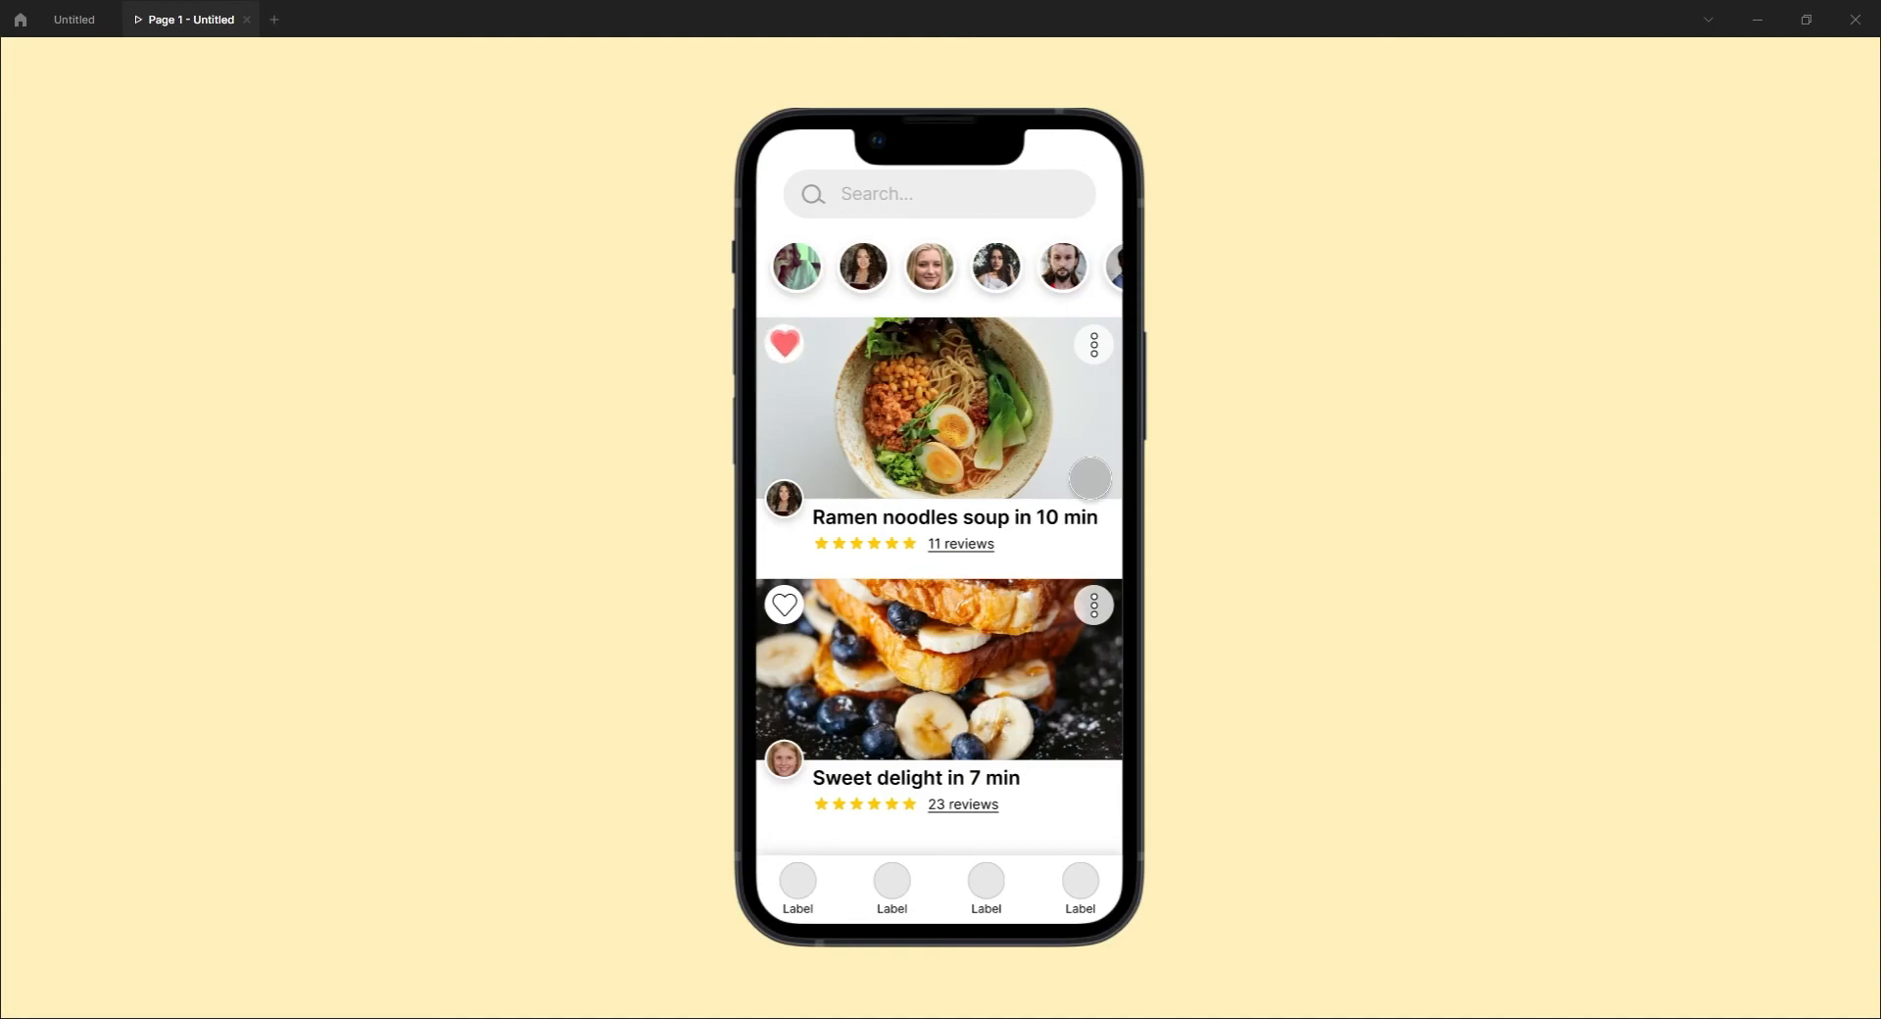
click(785, 344)
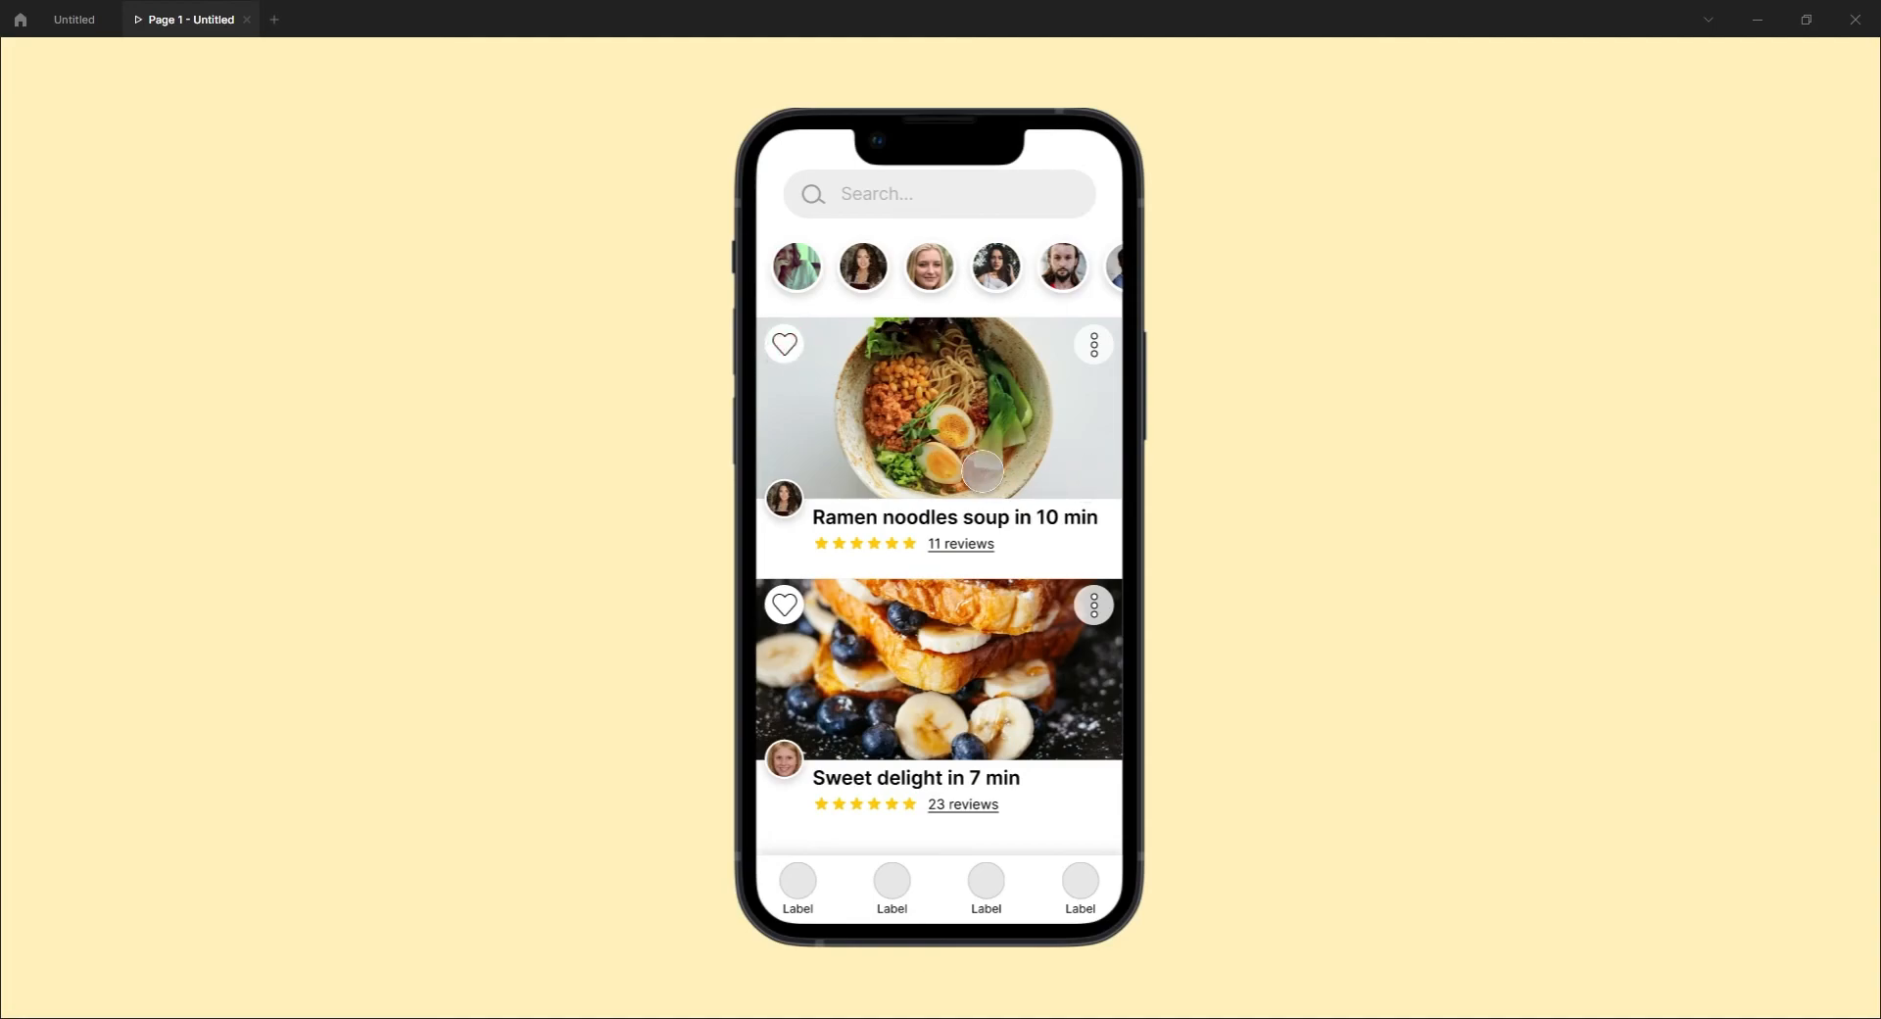
click(785, 345)
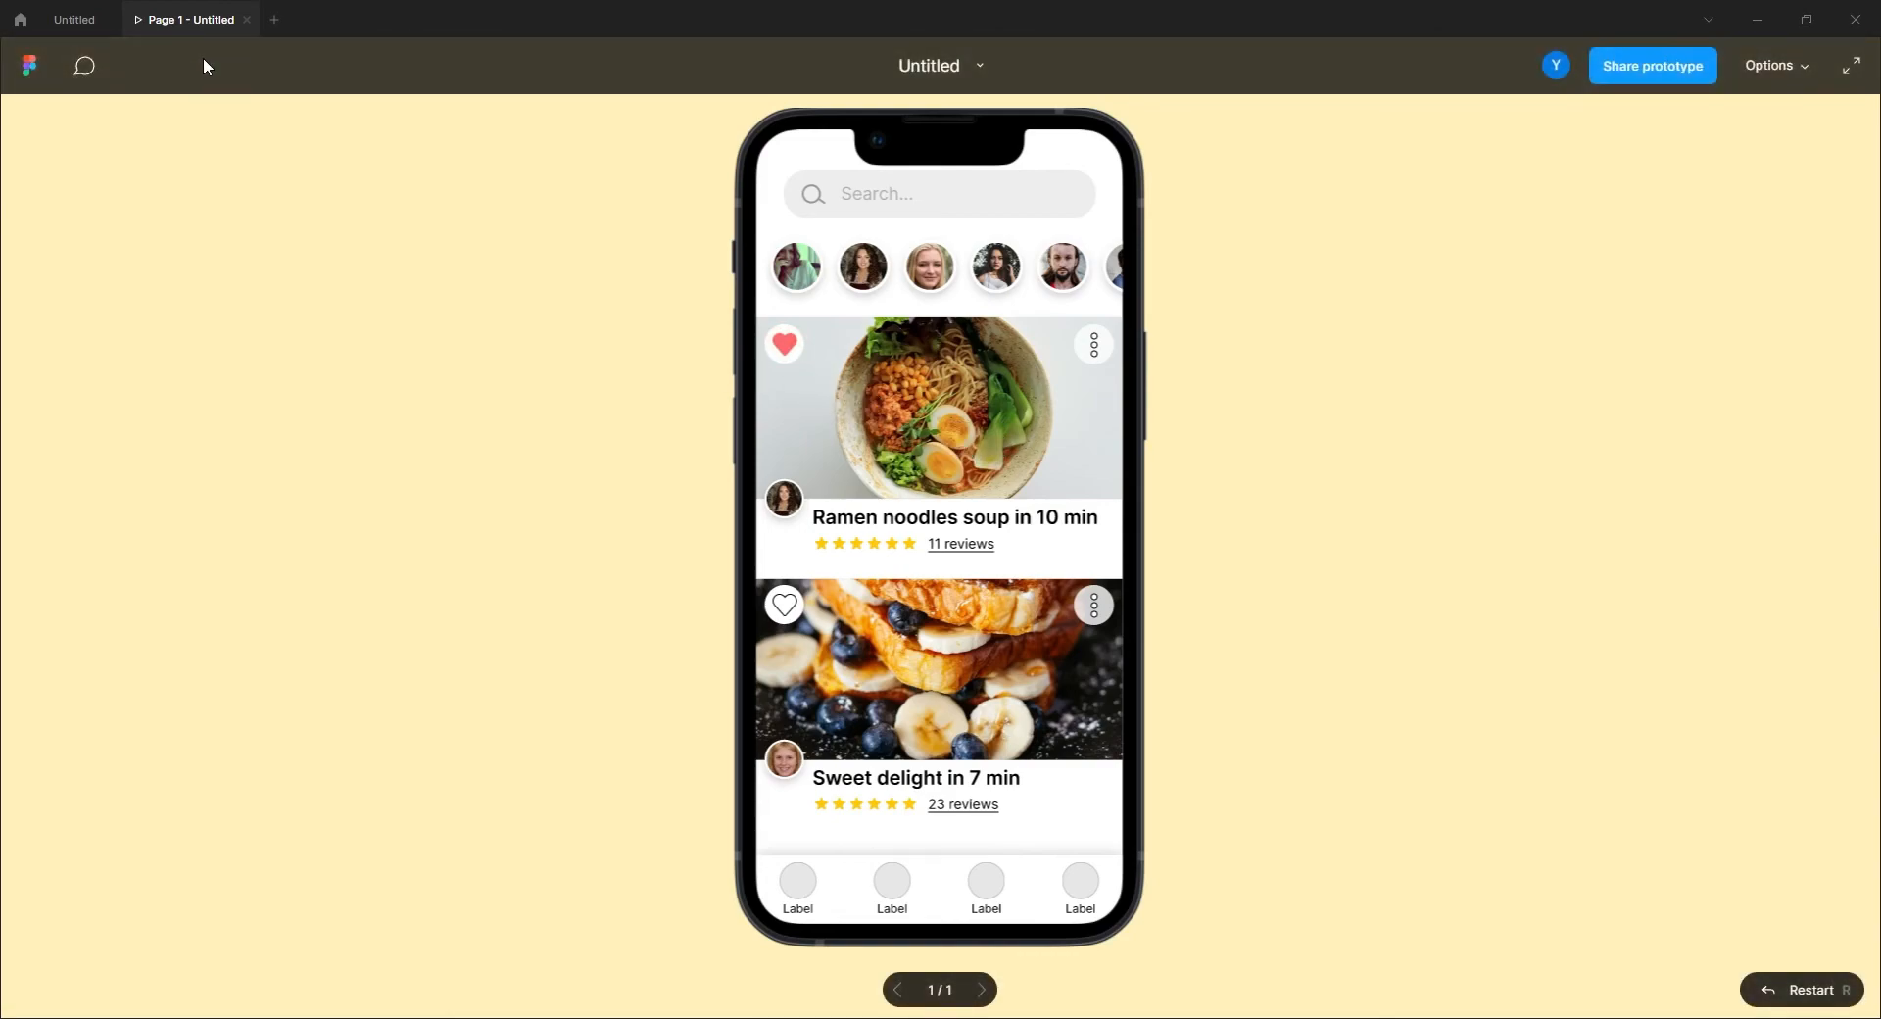
click(786, 345)
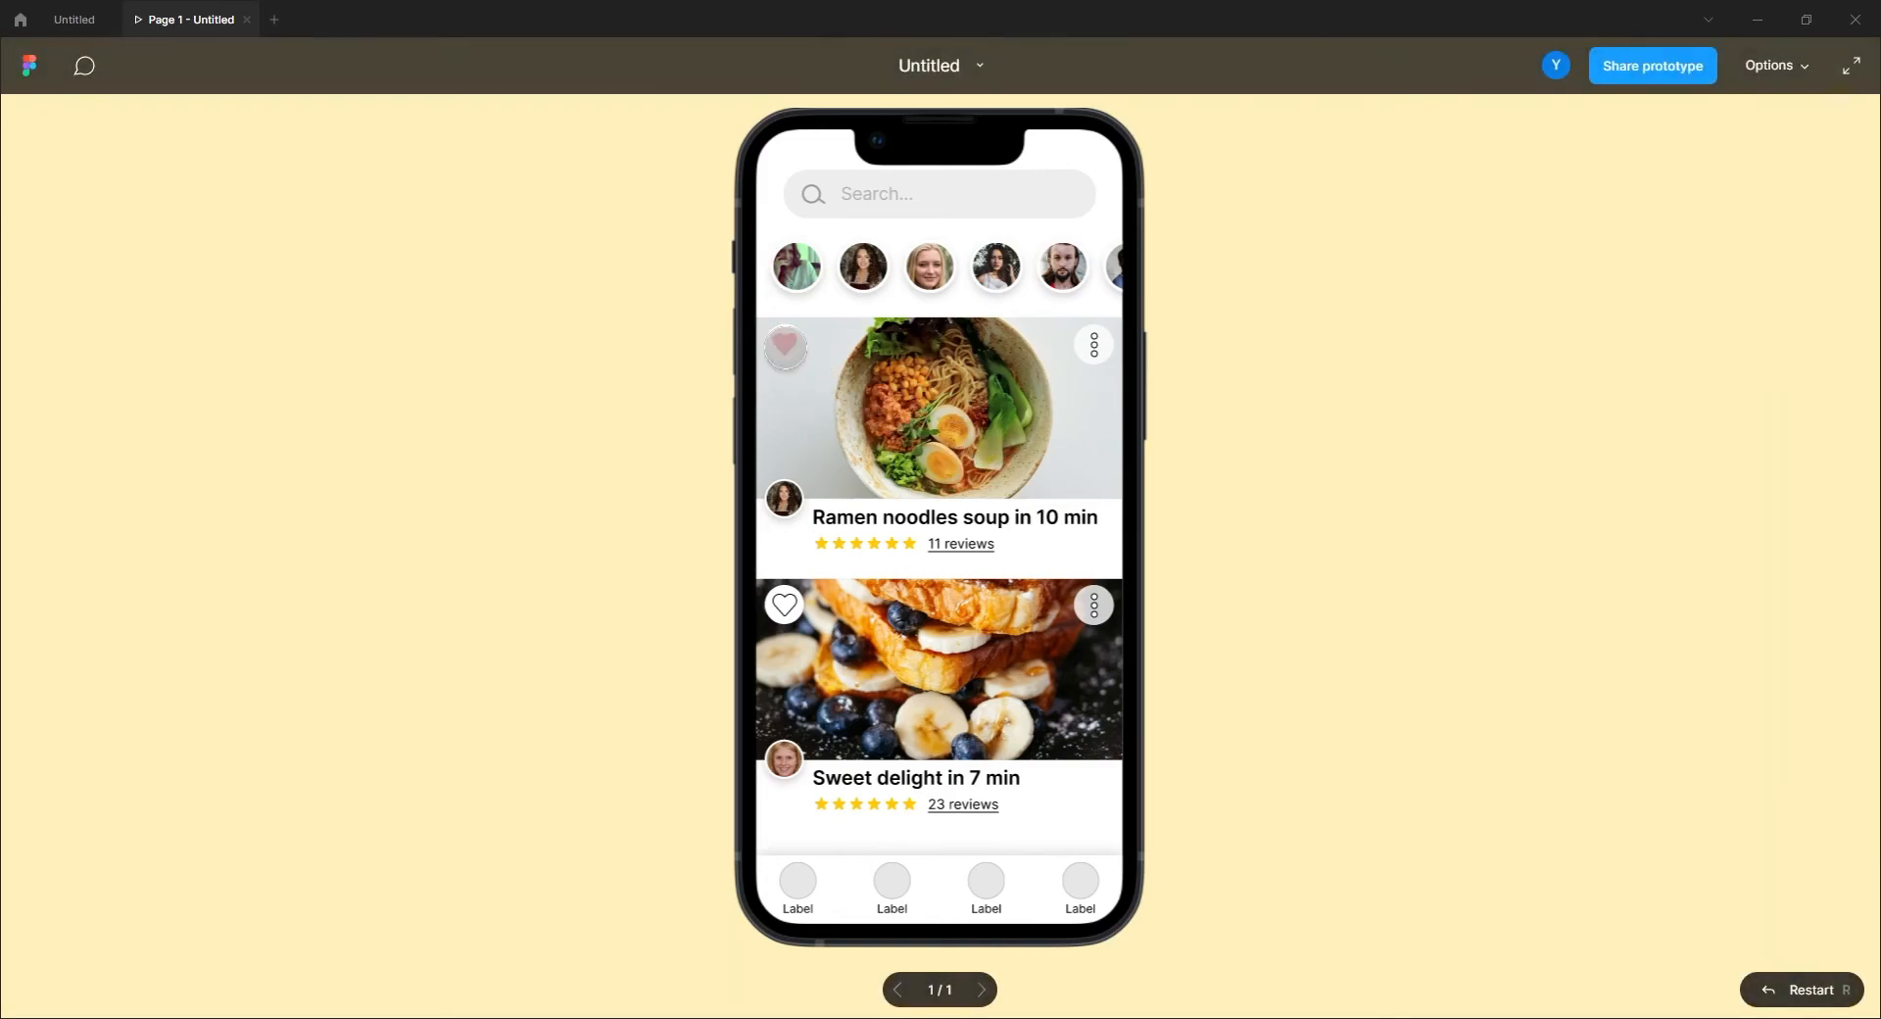
click(785, 345)
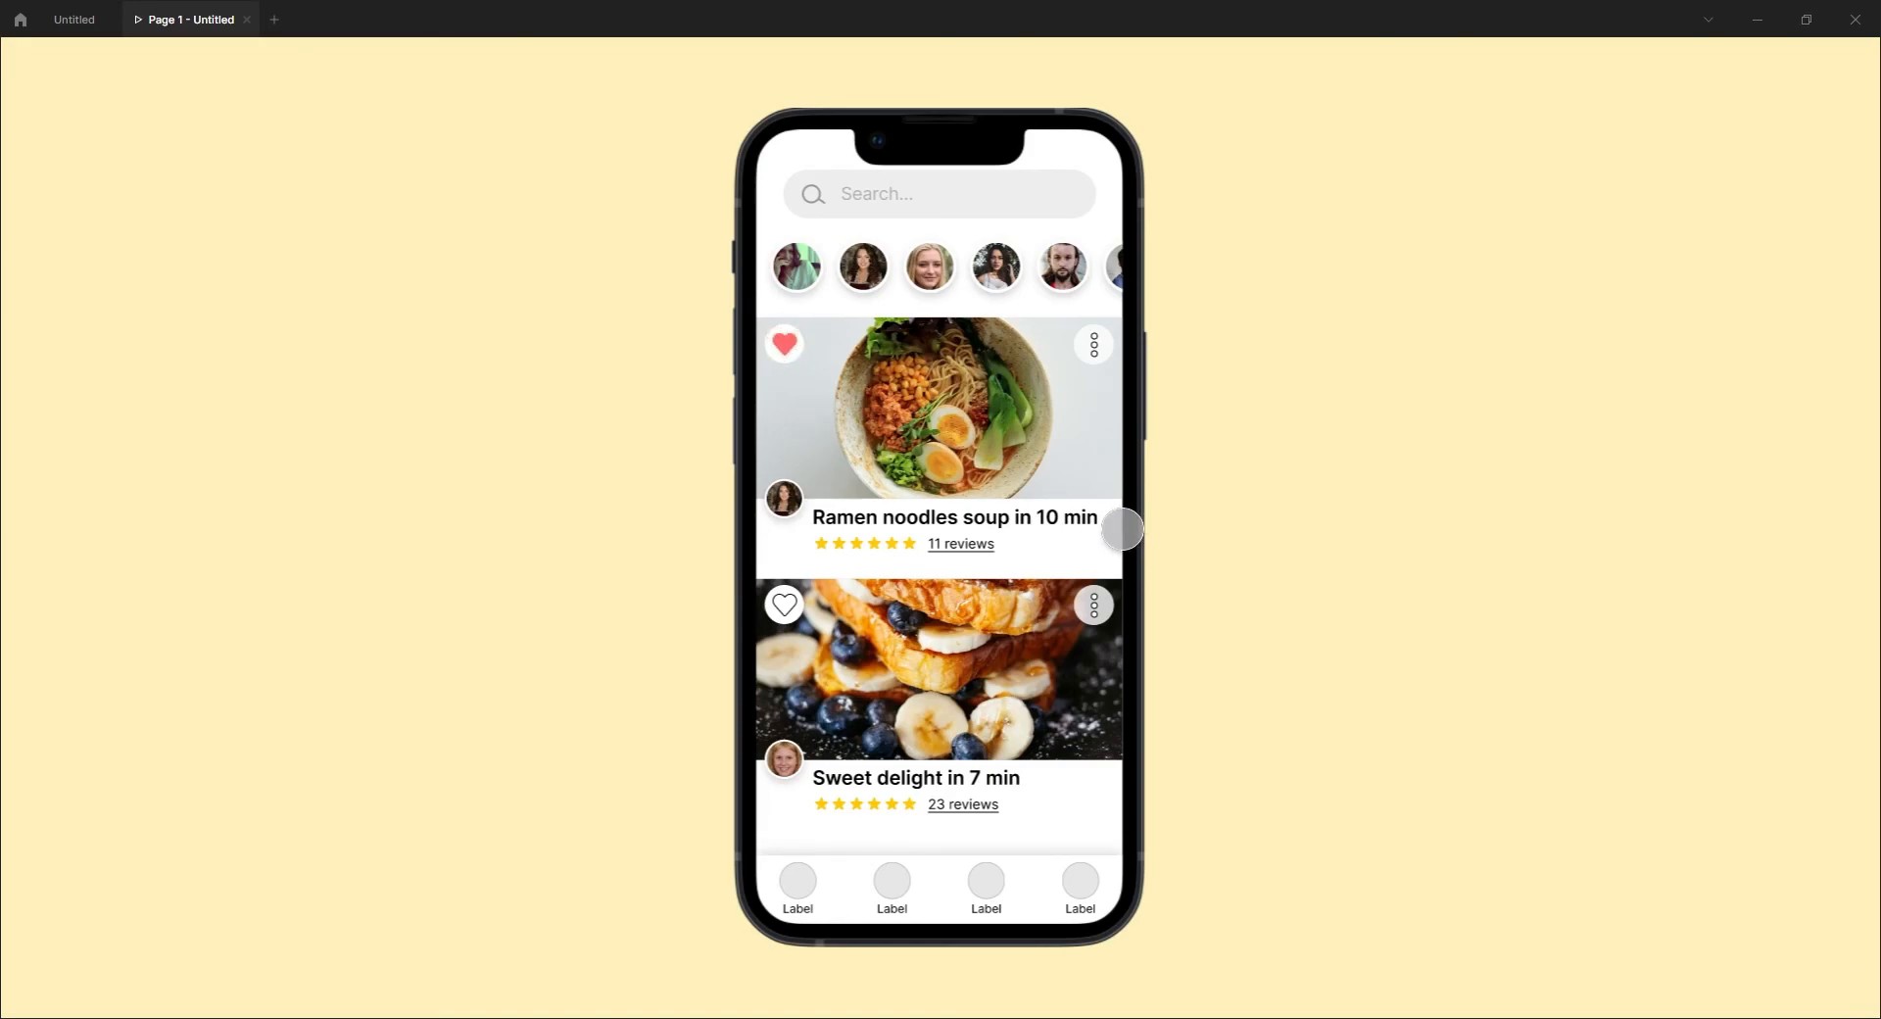
click(785, 345)
click(785, 345)
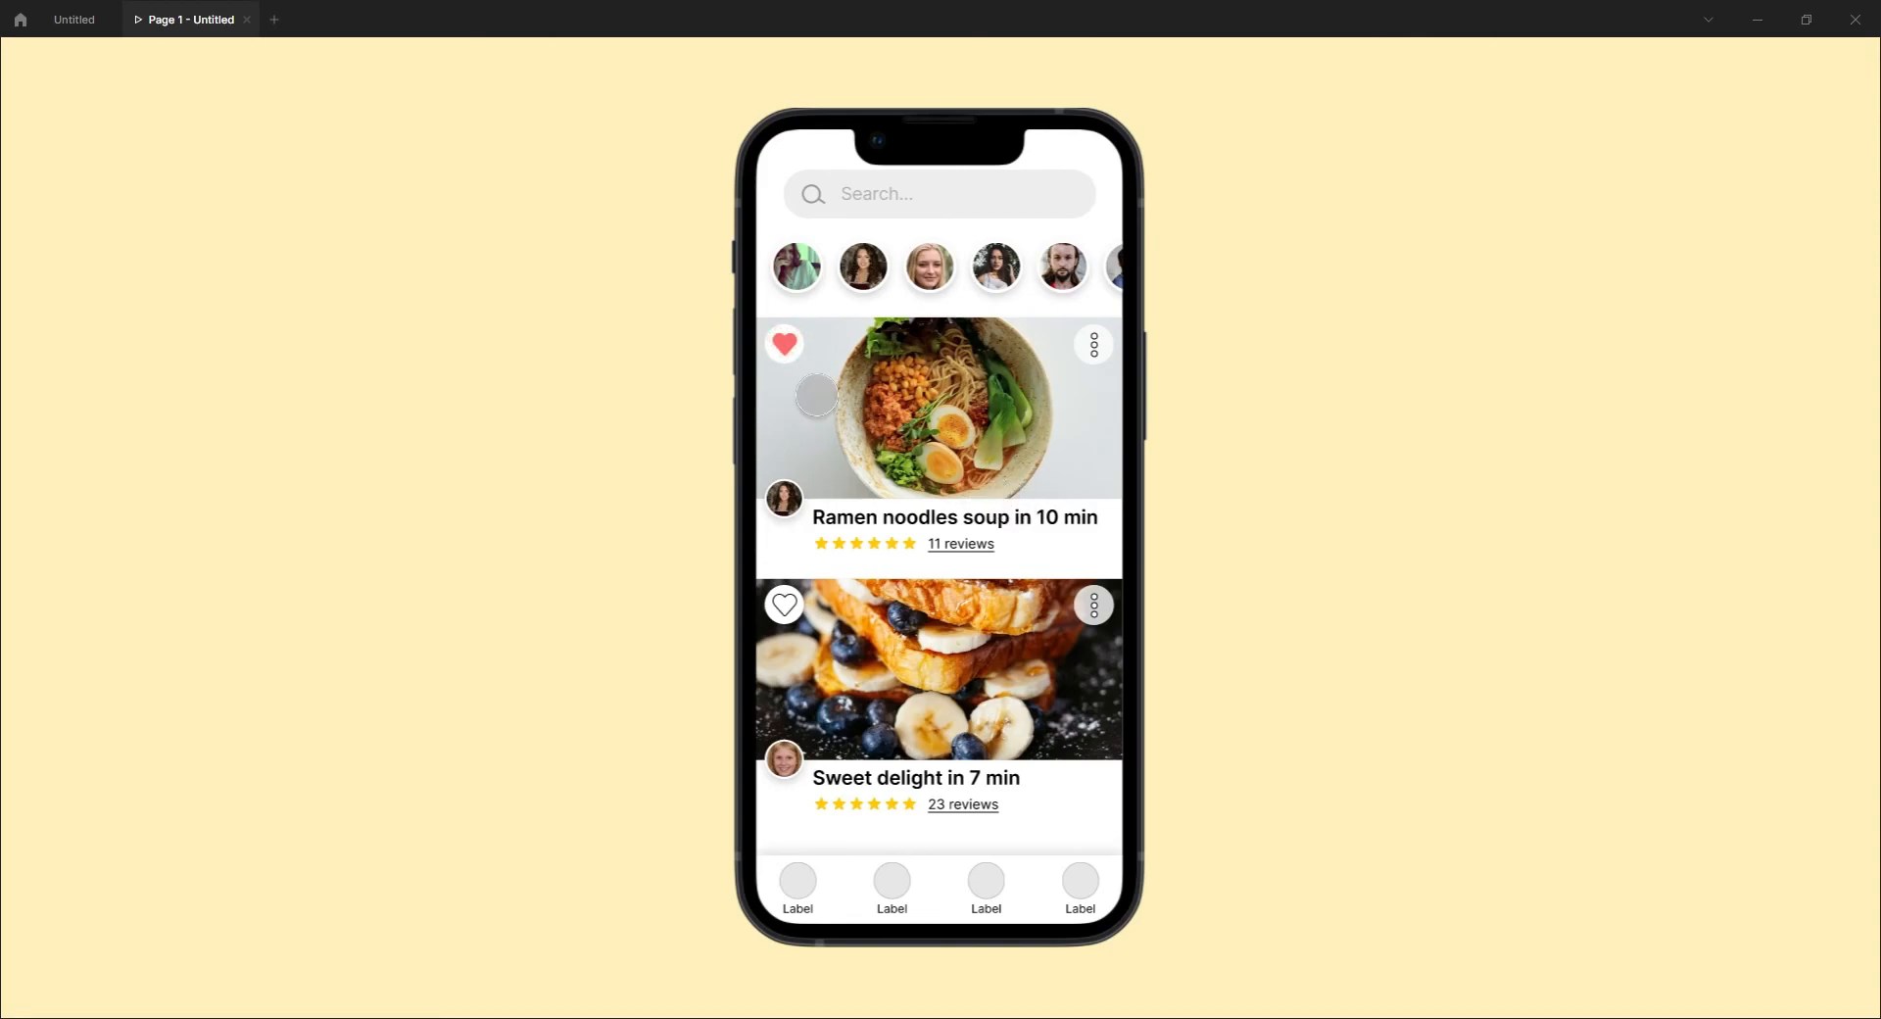
click(785, 345)
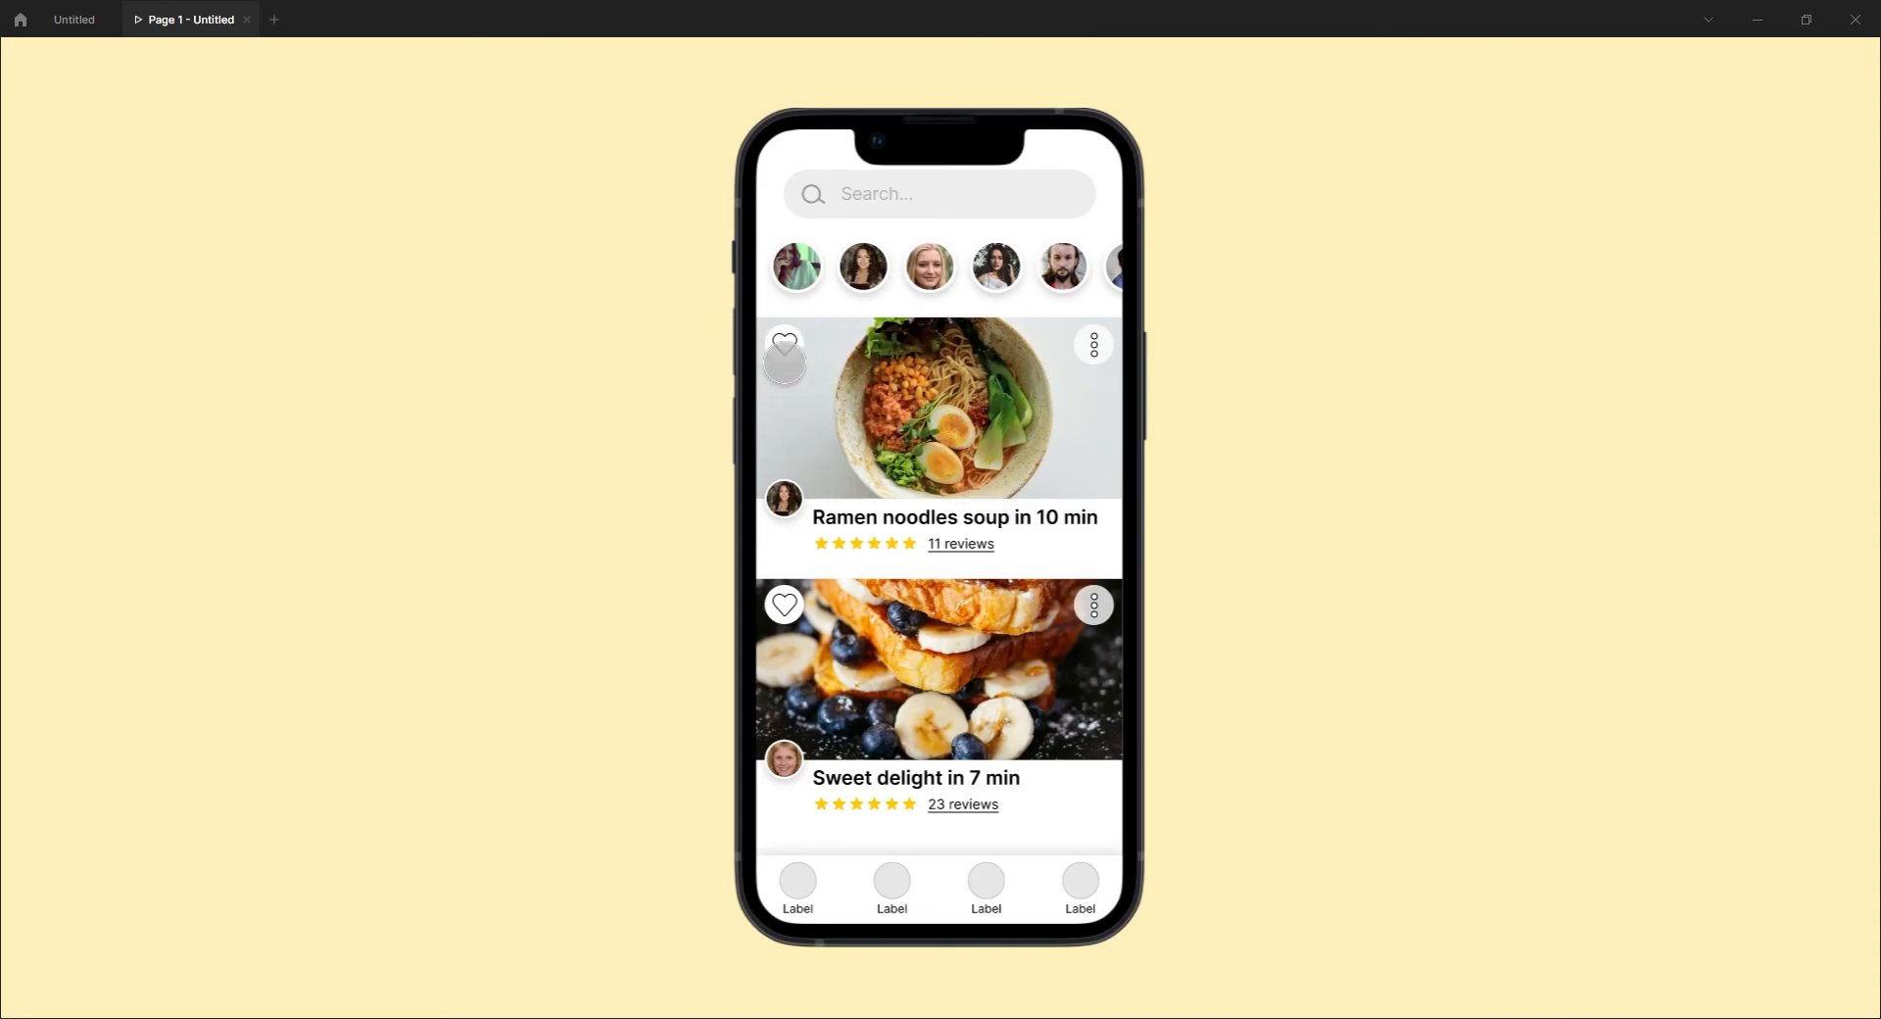
click(98, 27)
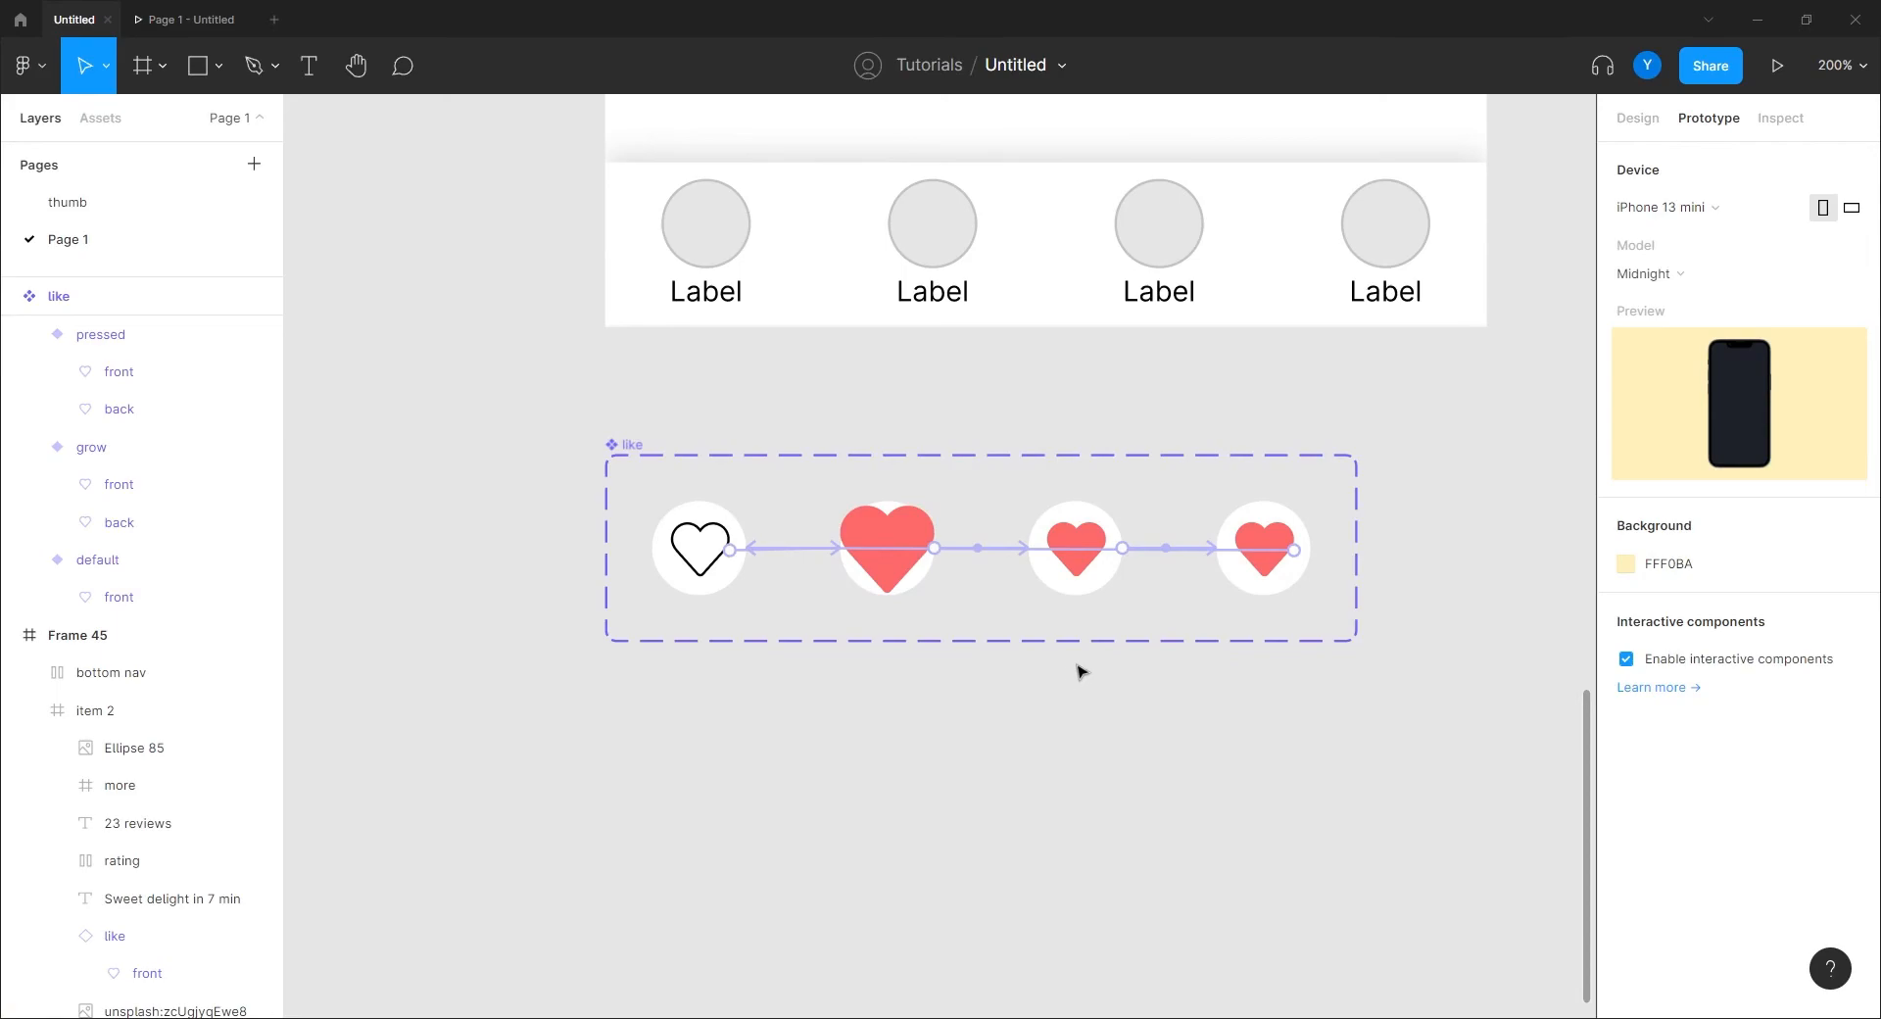
Set the duration of the pressed-to-fade Smart animate transition to 800 ms.
click(1169, 551)
click(1518, 473)
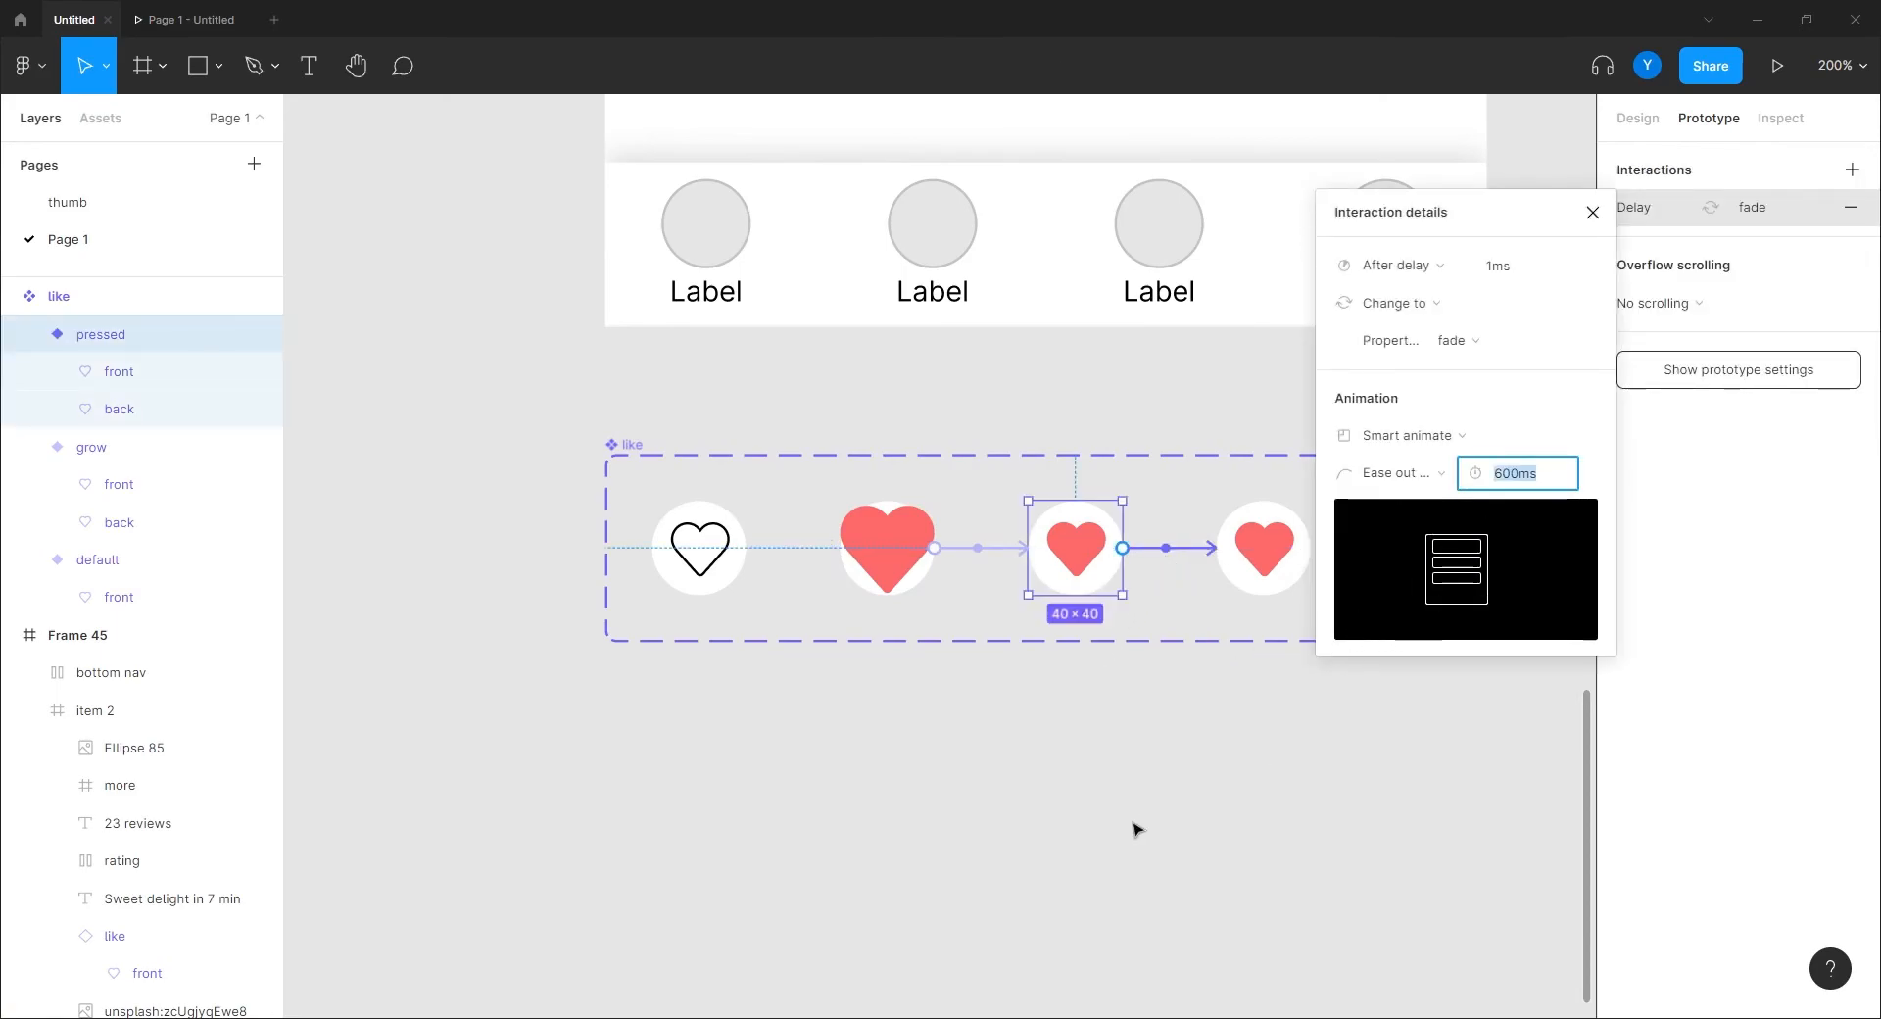
text(800)
click(947, 744)
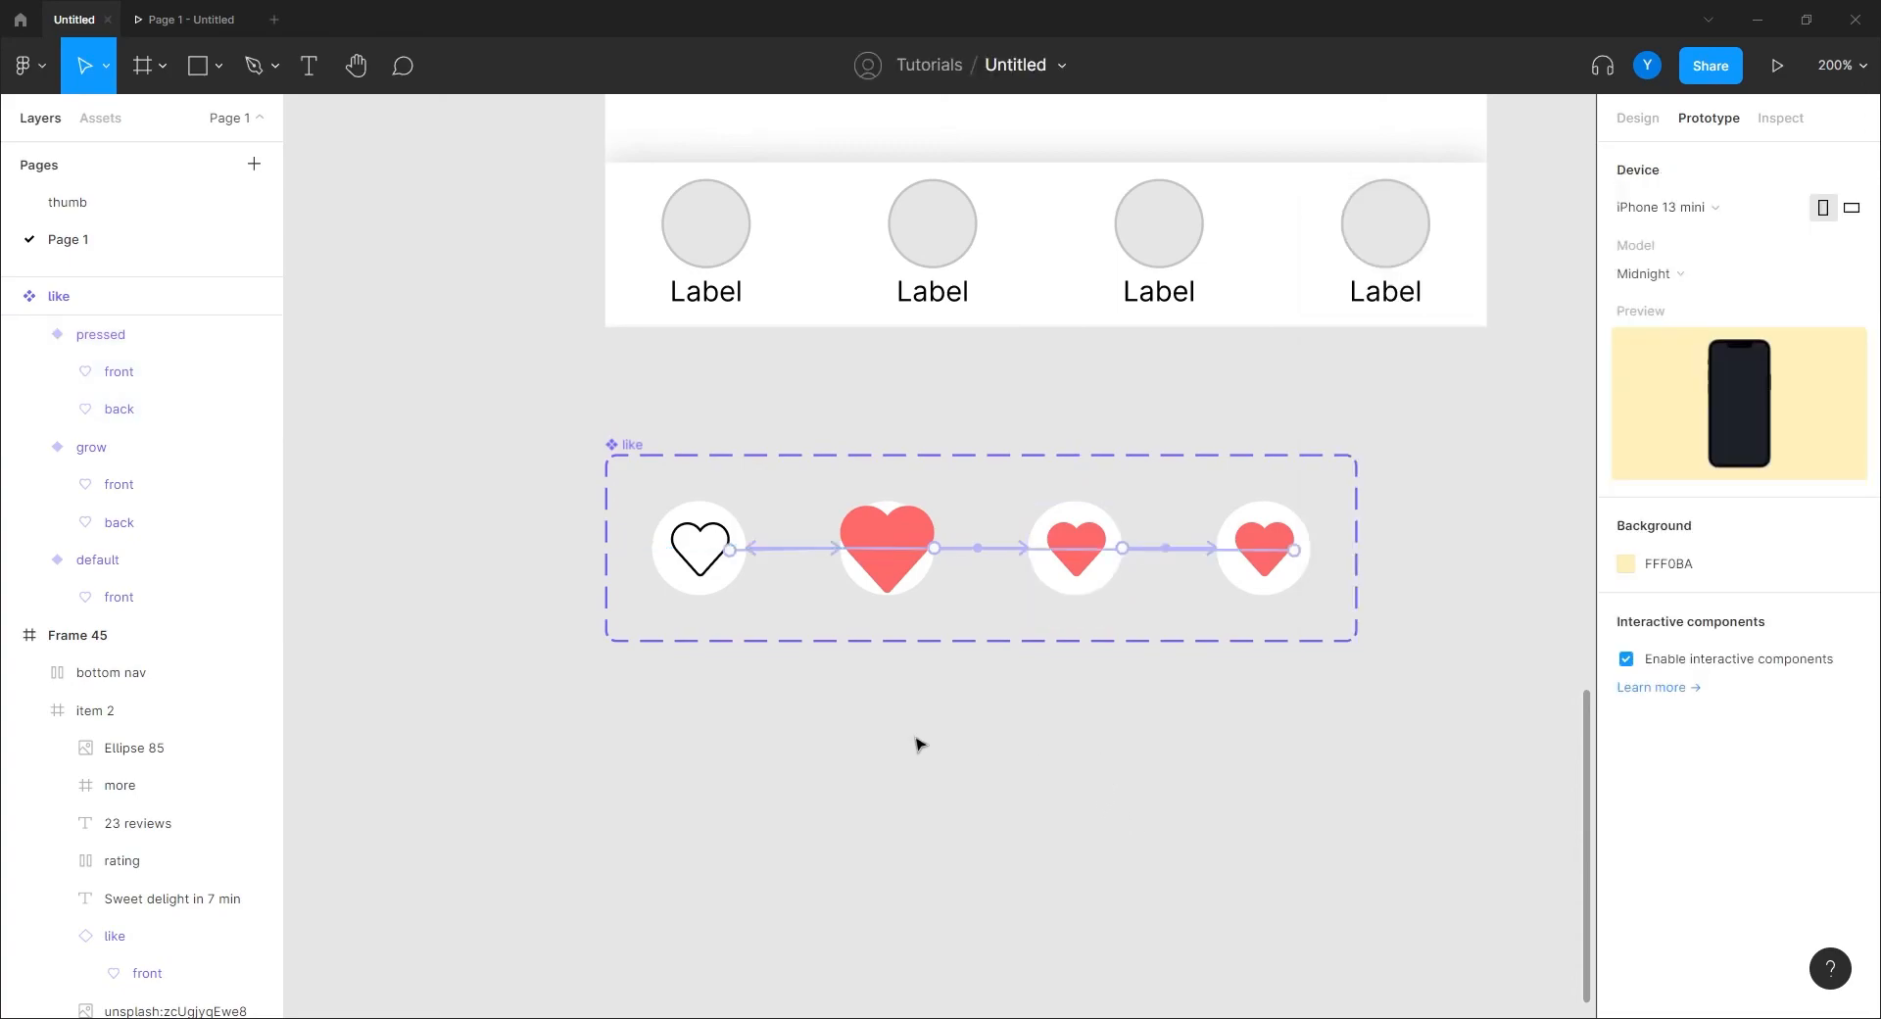
Test the 800 ms fade by toggling the ramen card's like button in the prototype, and return to the design file.
click(247, 19)
click(1776, 66)
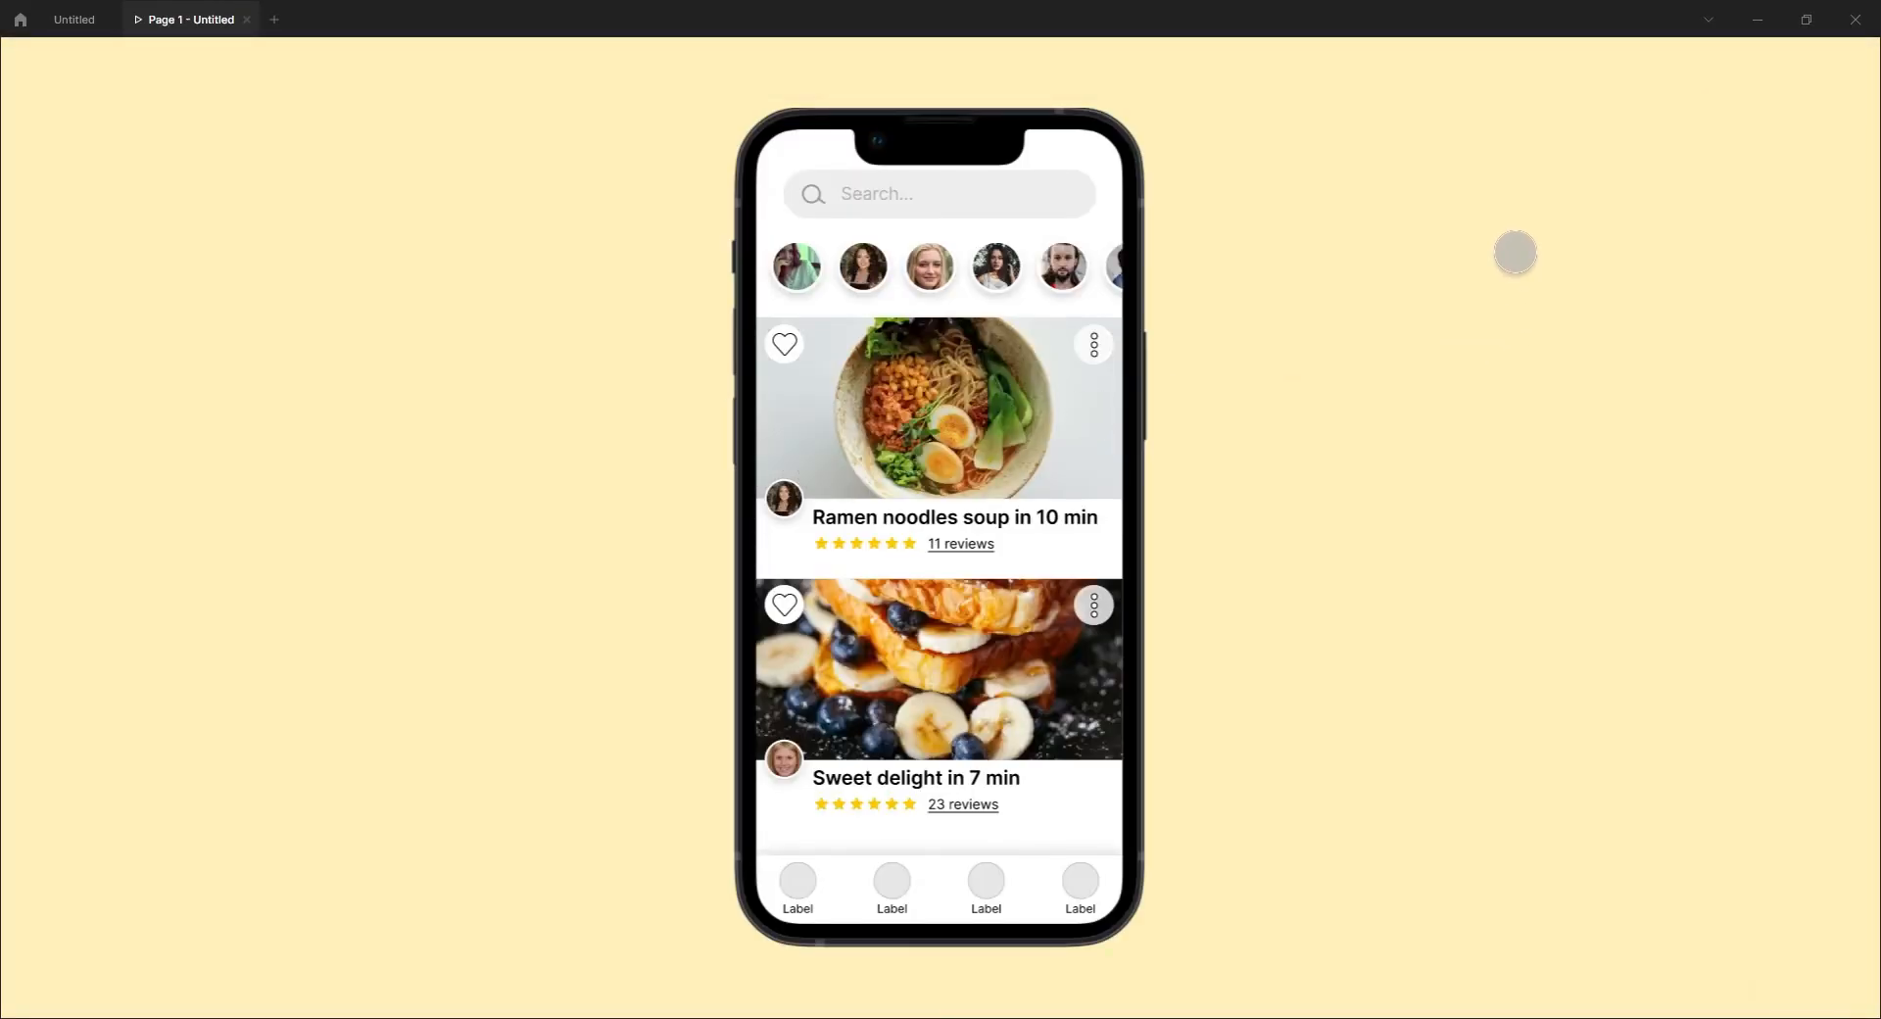
click(1775, 67)
click(1693, 124)
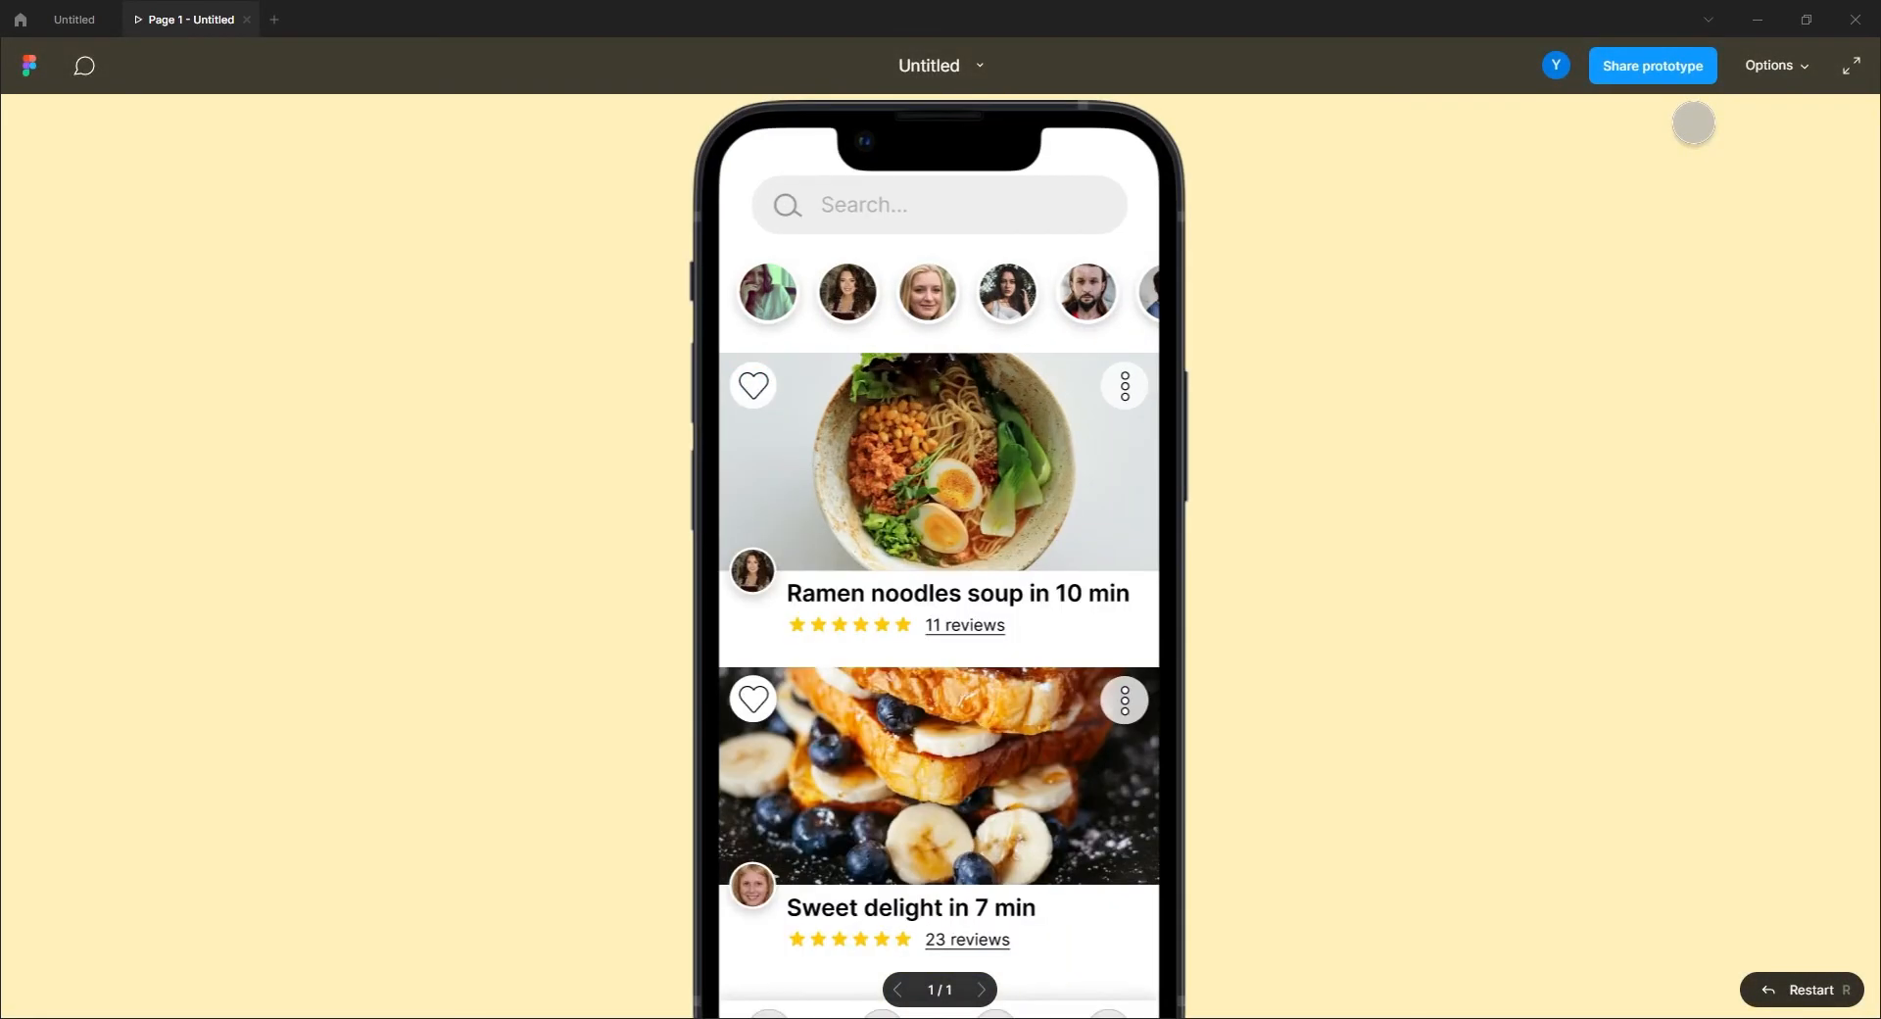
click(754, 389)
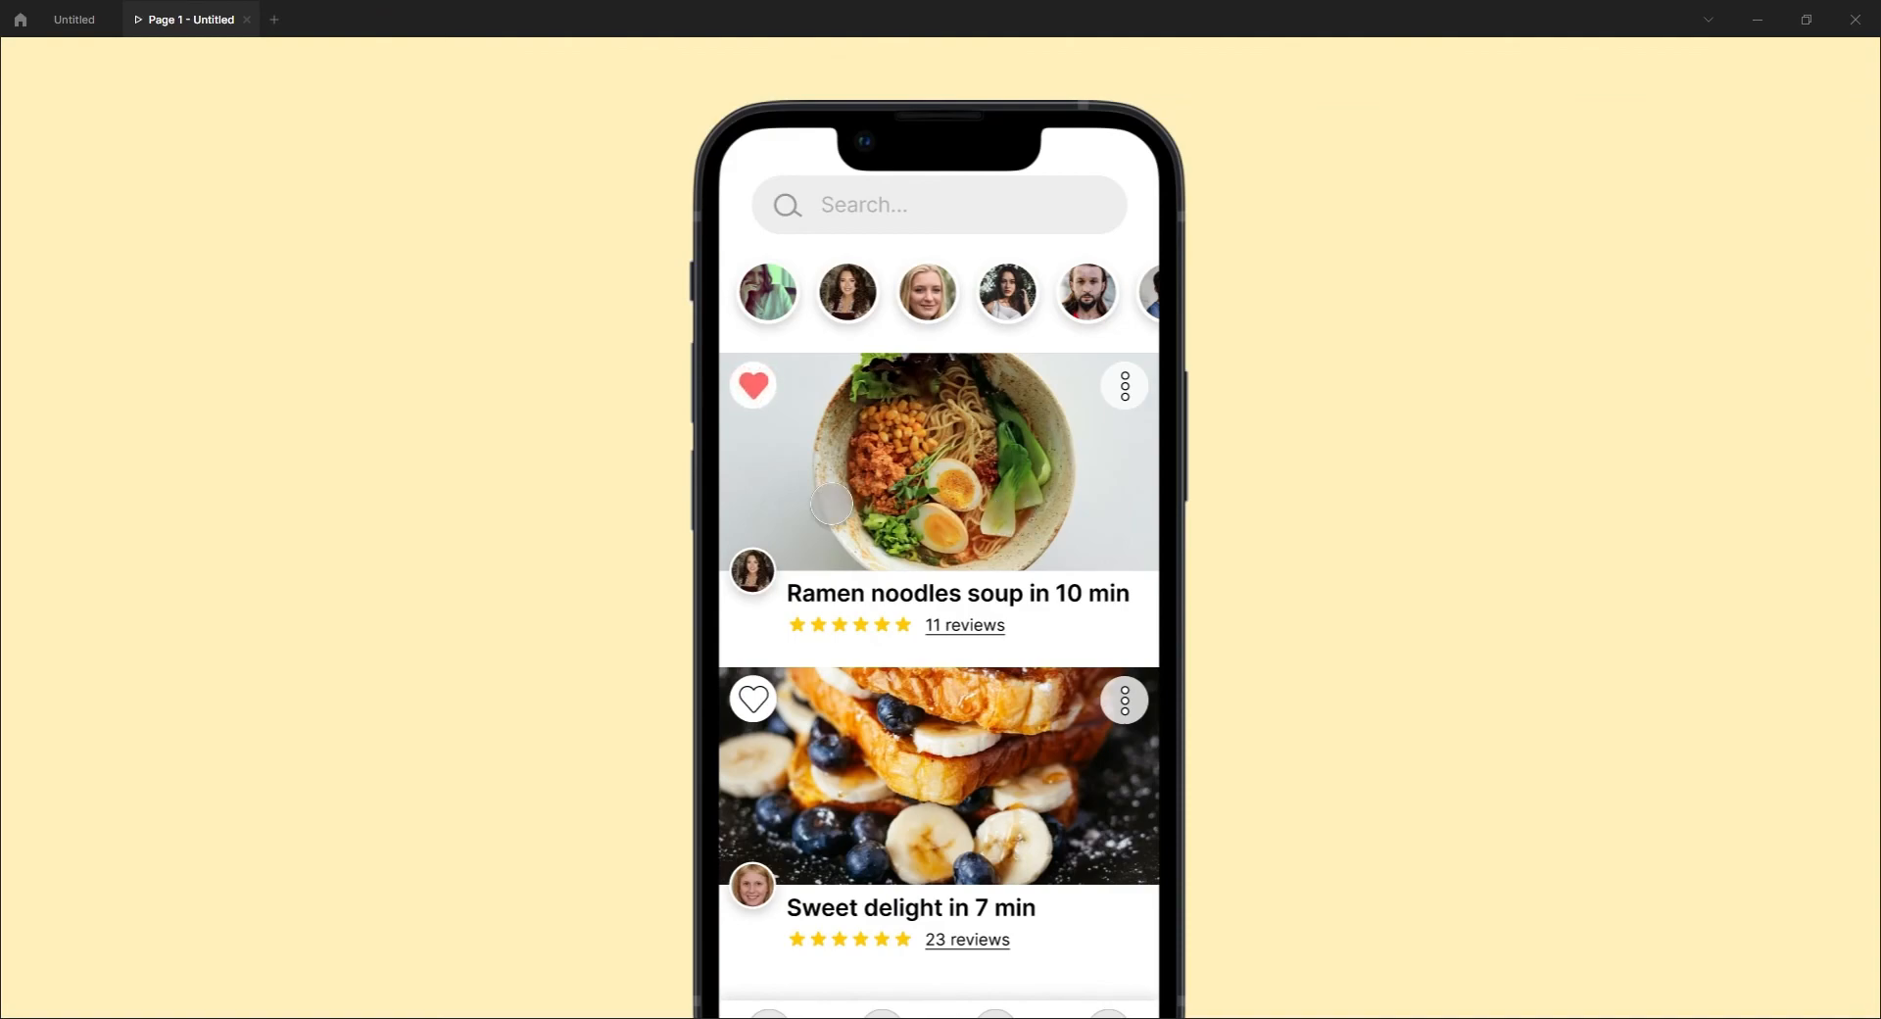
click(754, 387)
click(755, 386)
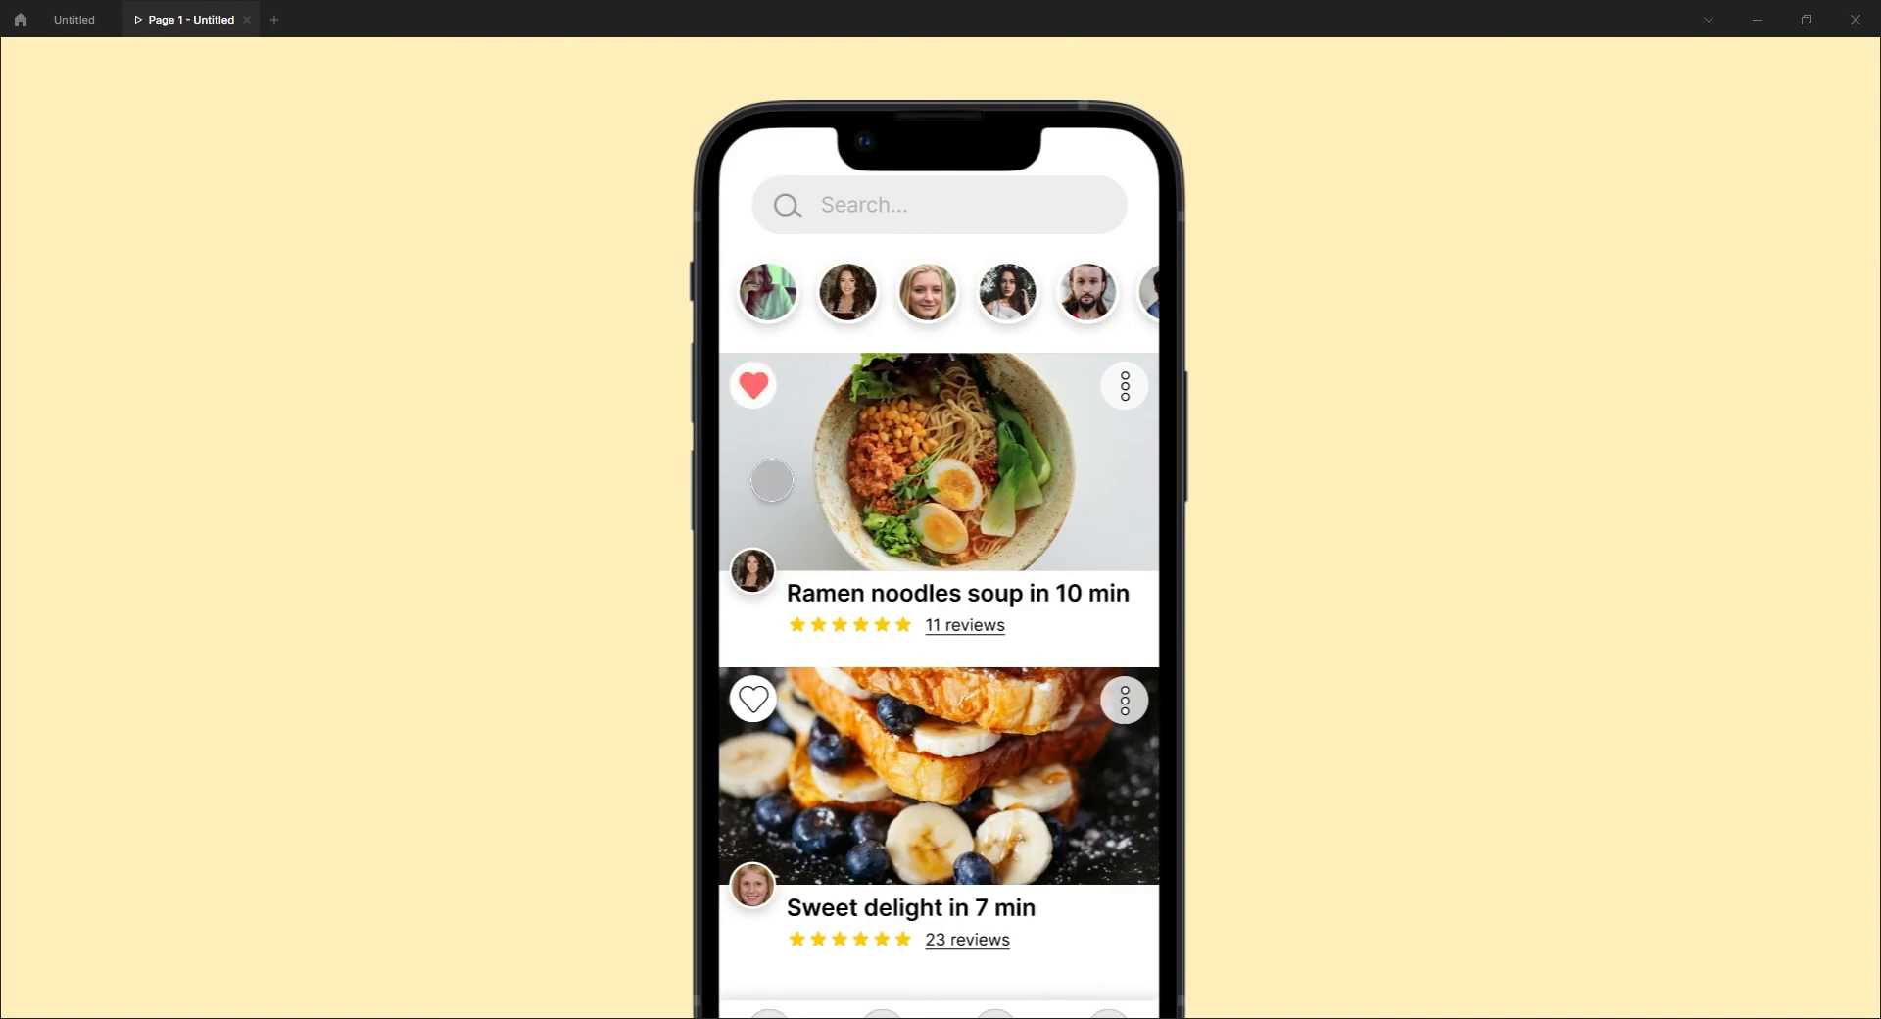
click(76, 19)
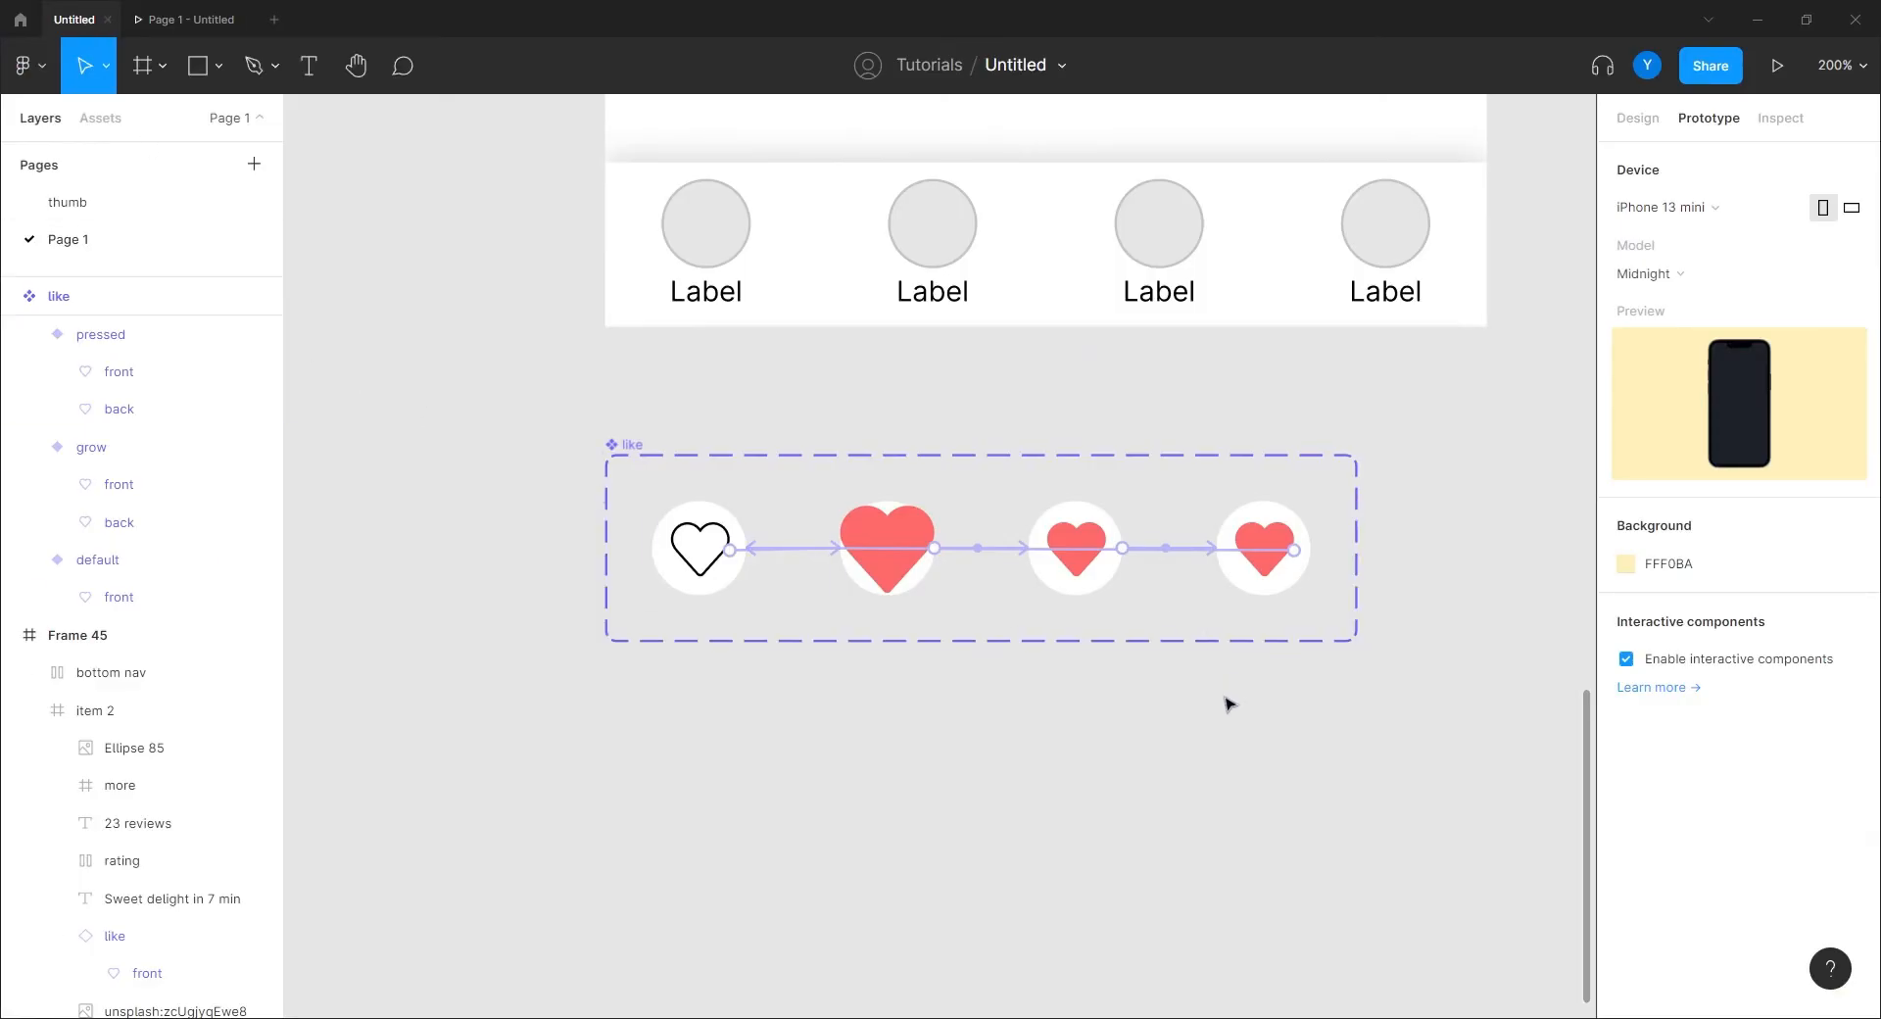
Enlarge the transparent back heart in the fade variant from its centre to about 51 × 50.
drag(1227, 695, 1049, 696)
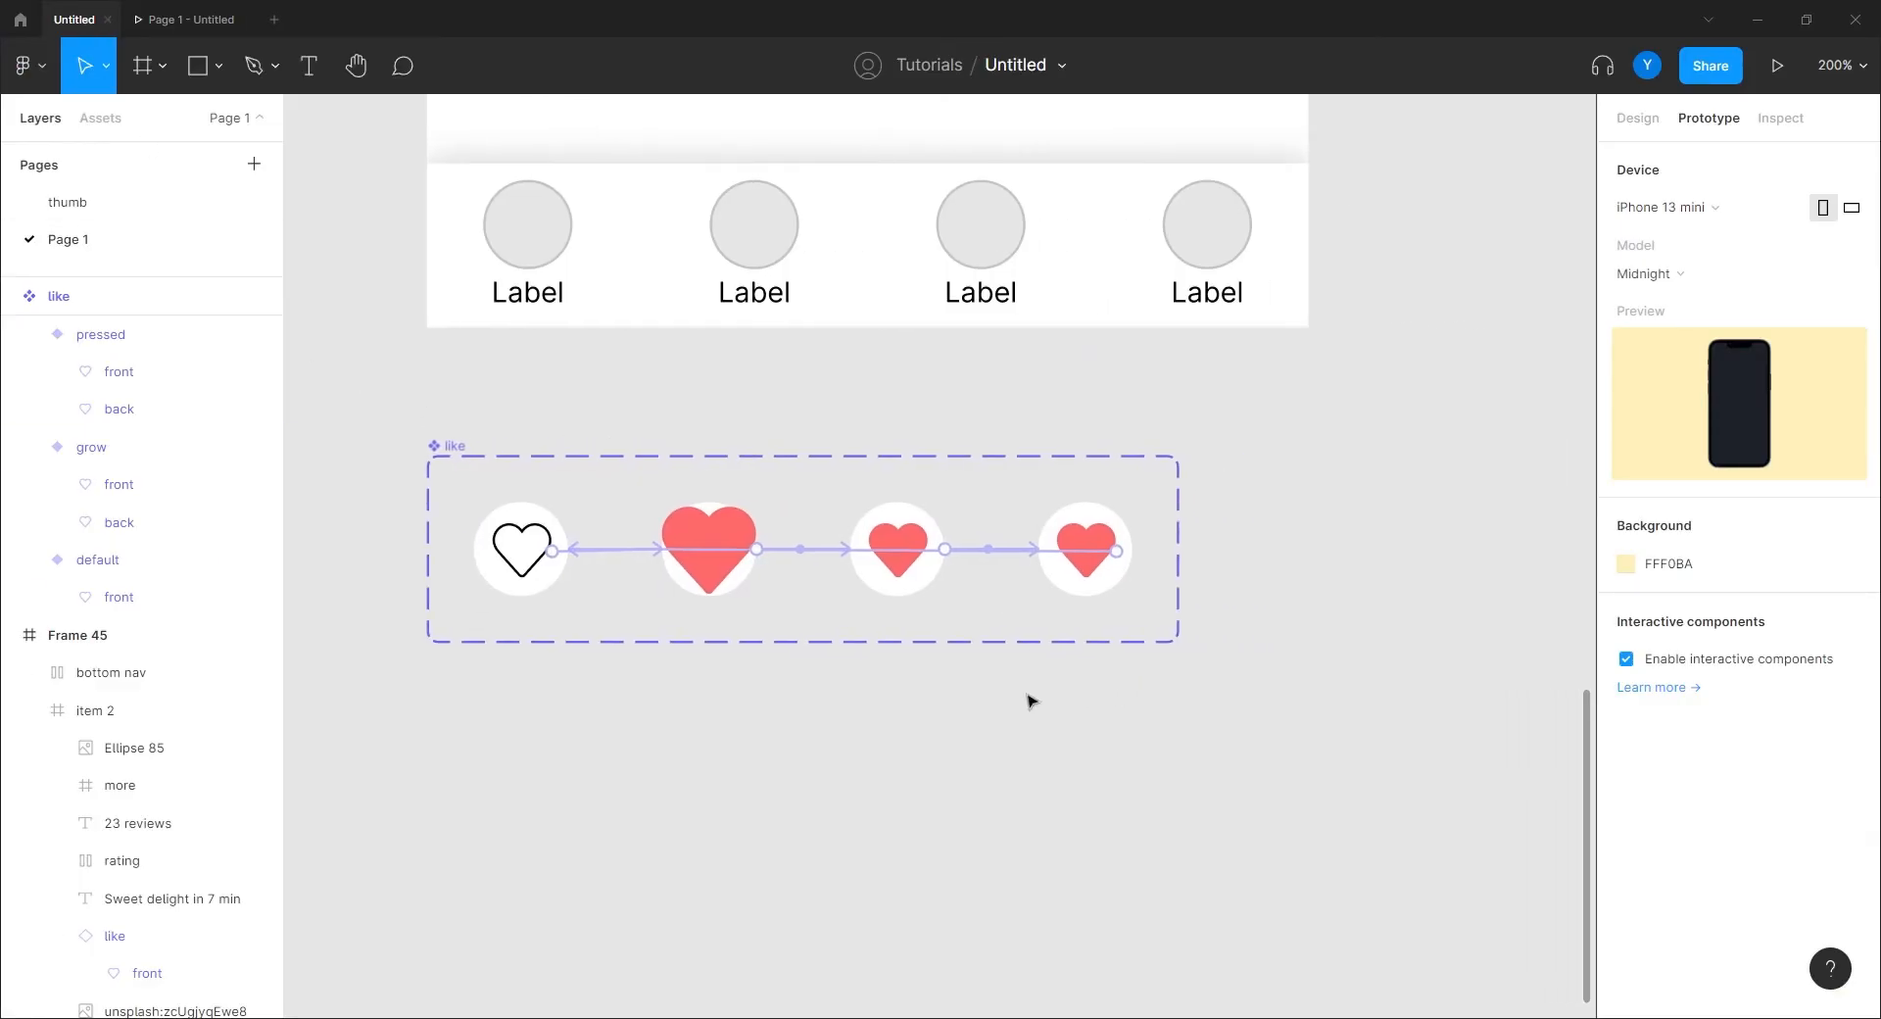
click(1071, 589)
click(1626, 122)
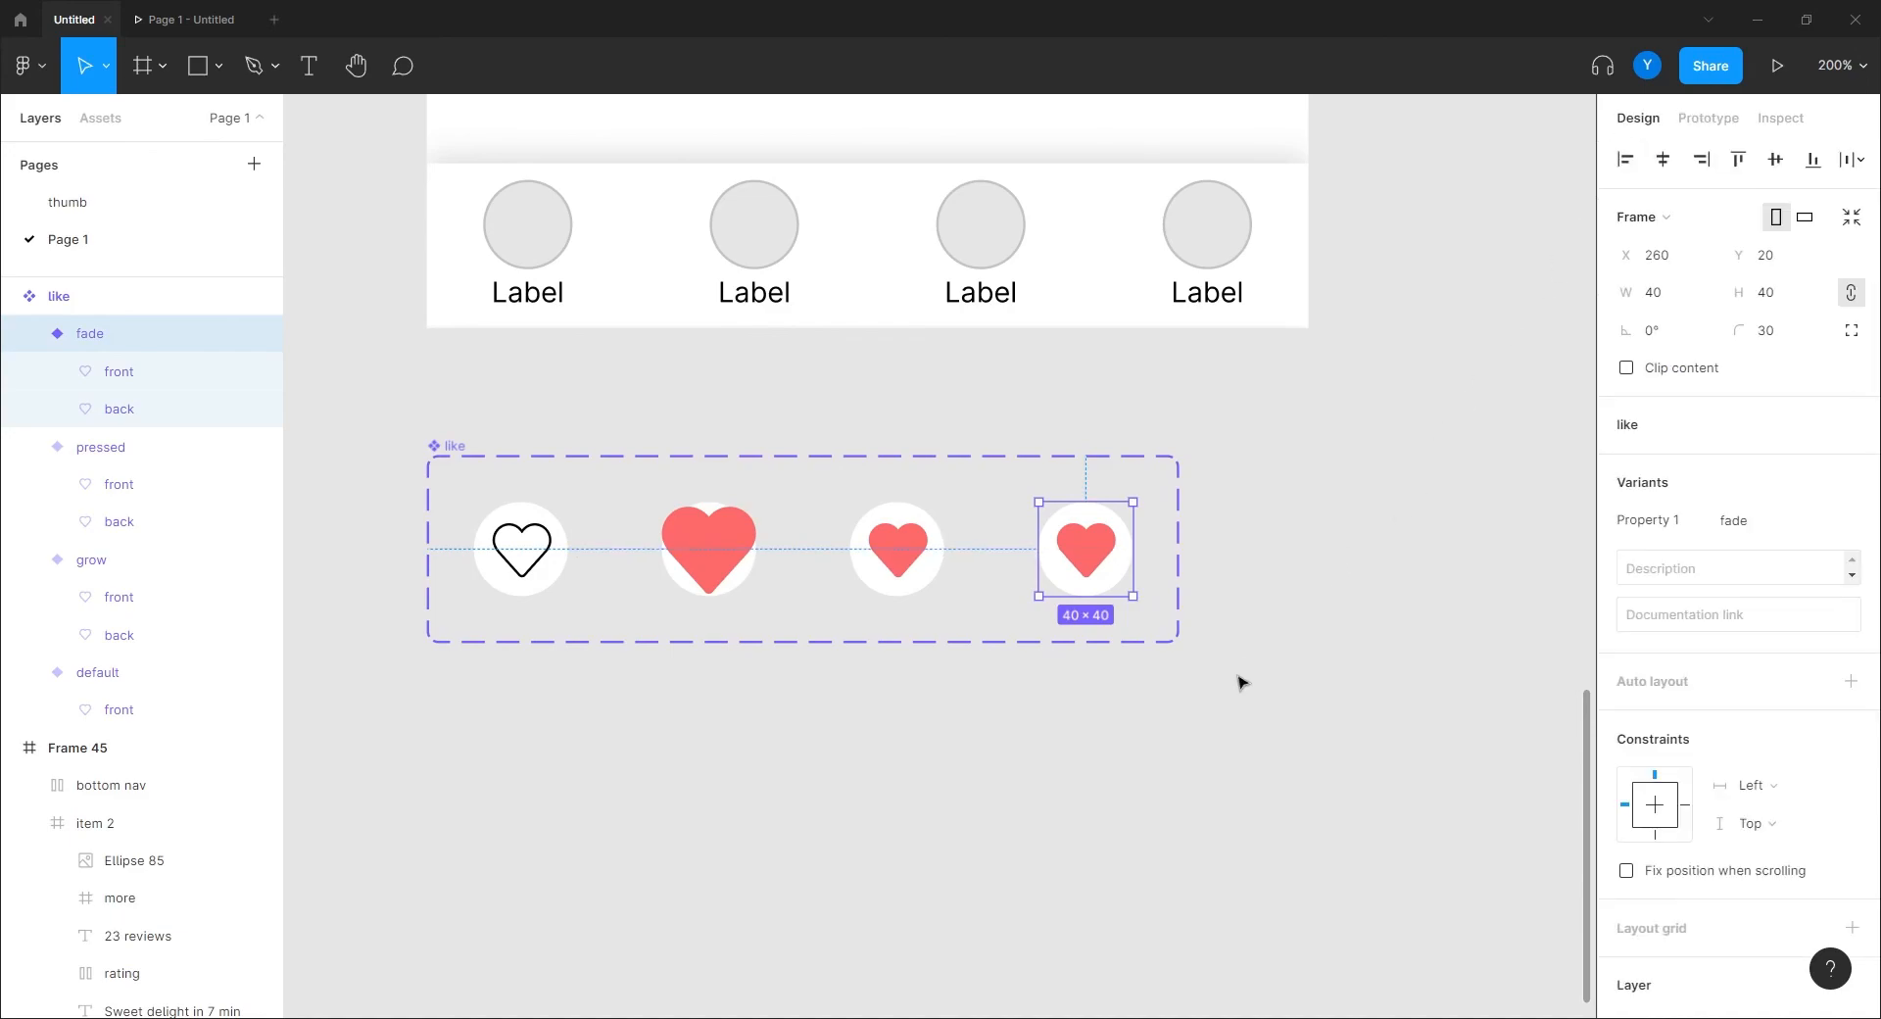
key(ctrl+equal)
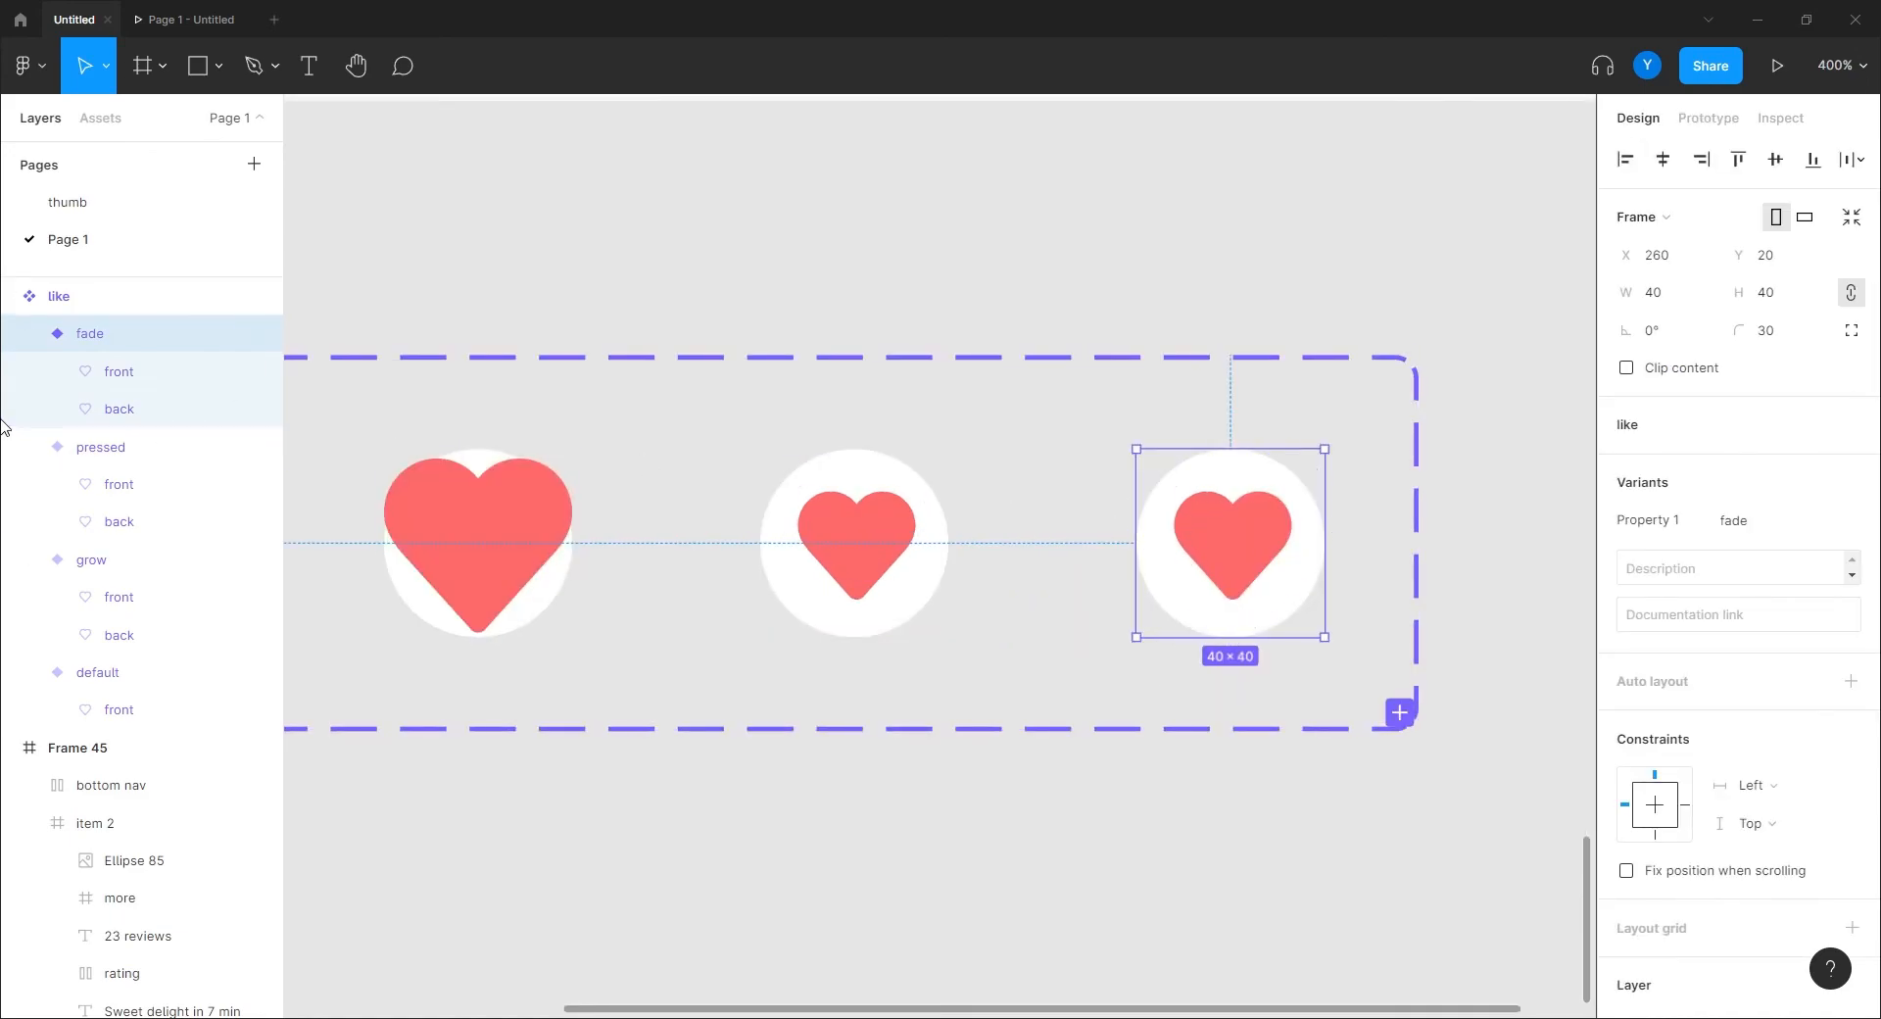
click(119, 408)
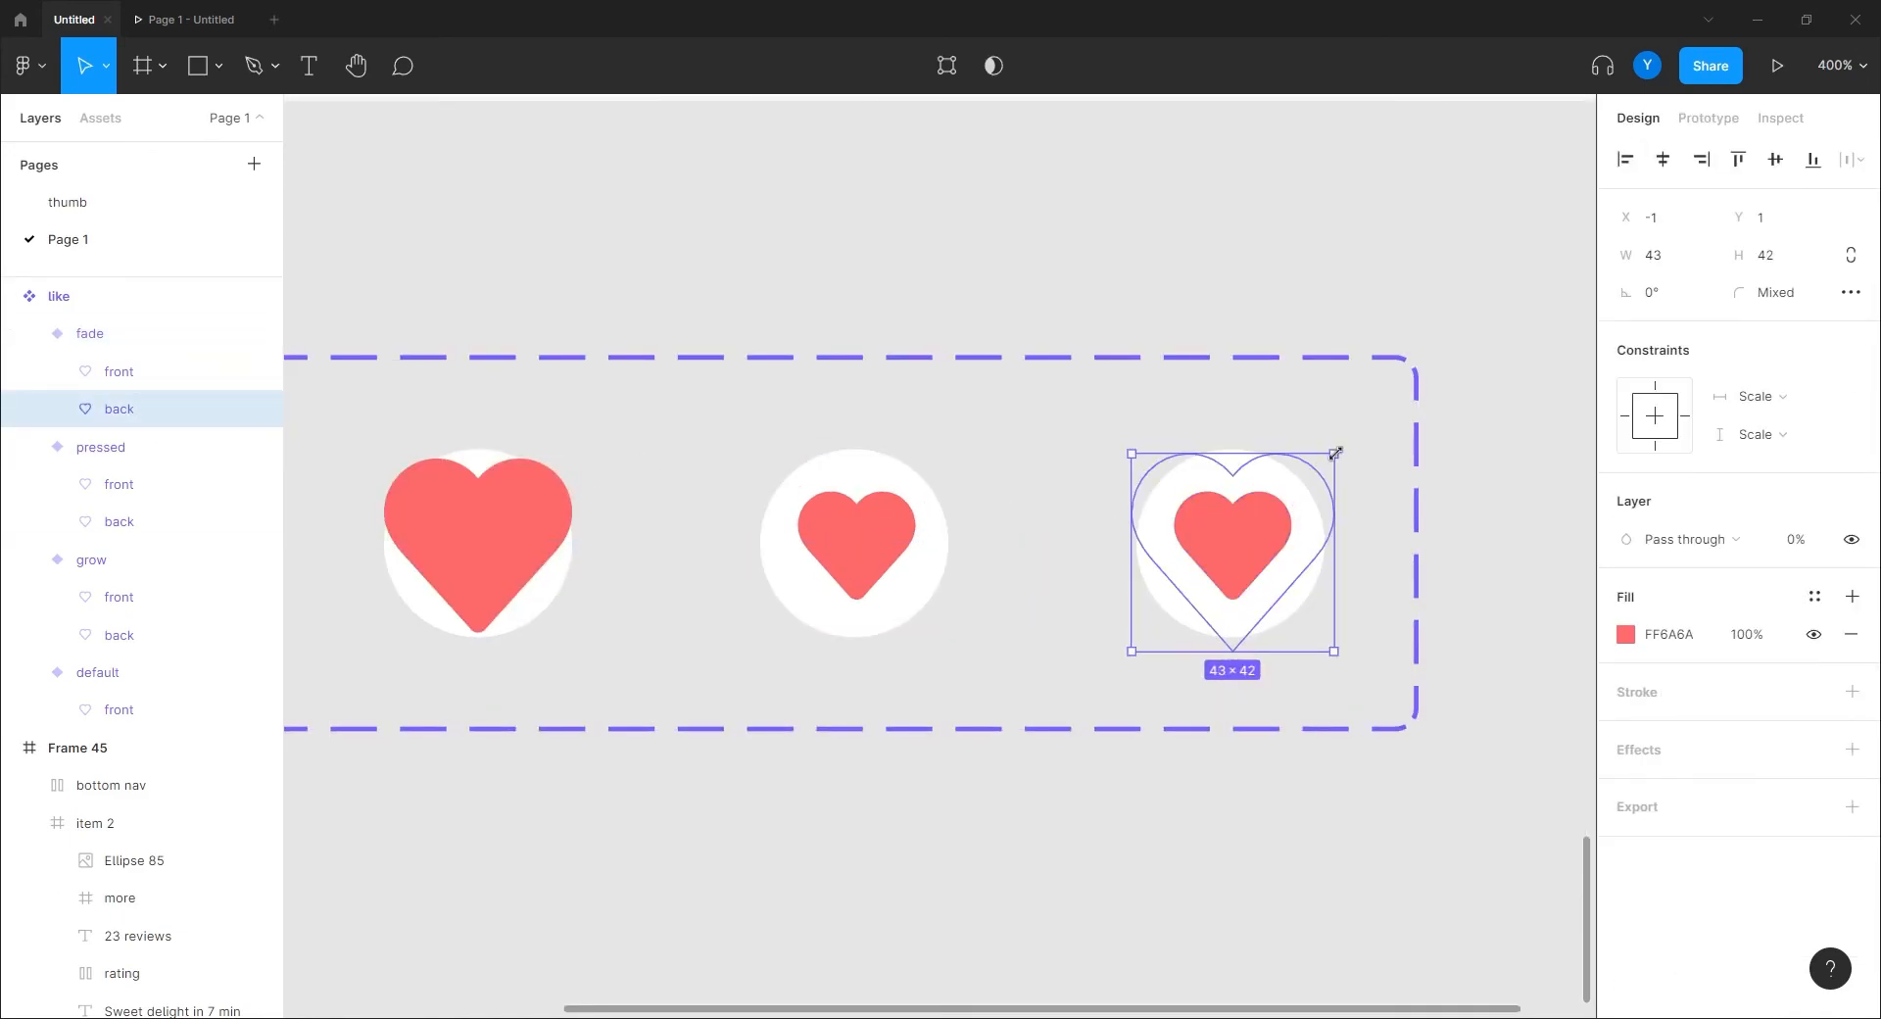
key(alt)
drag(1339, 449, 1351, 440)
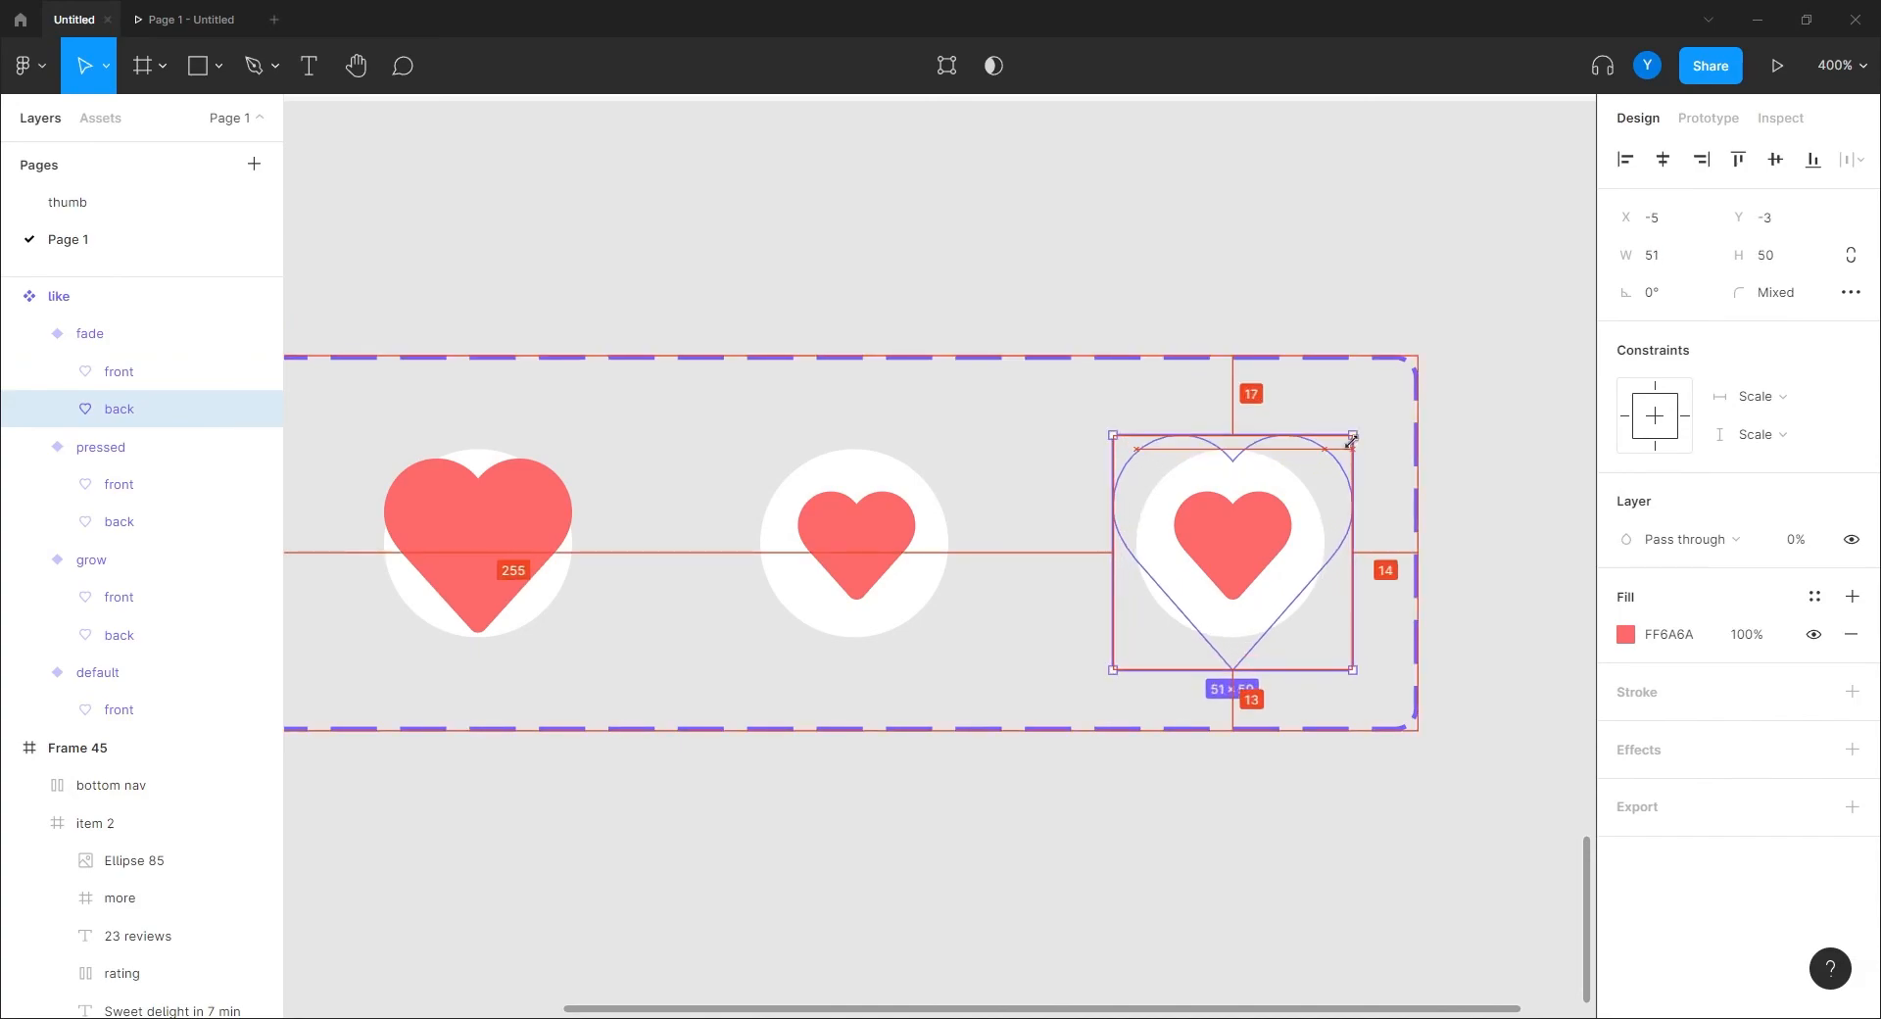
click(864, 755)
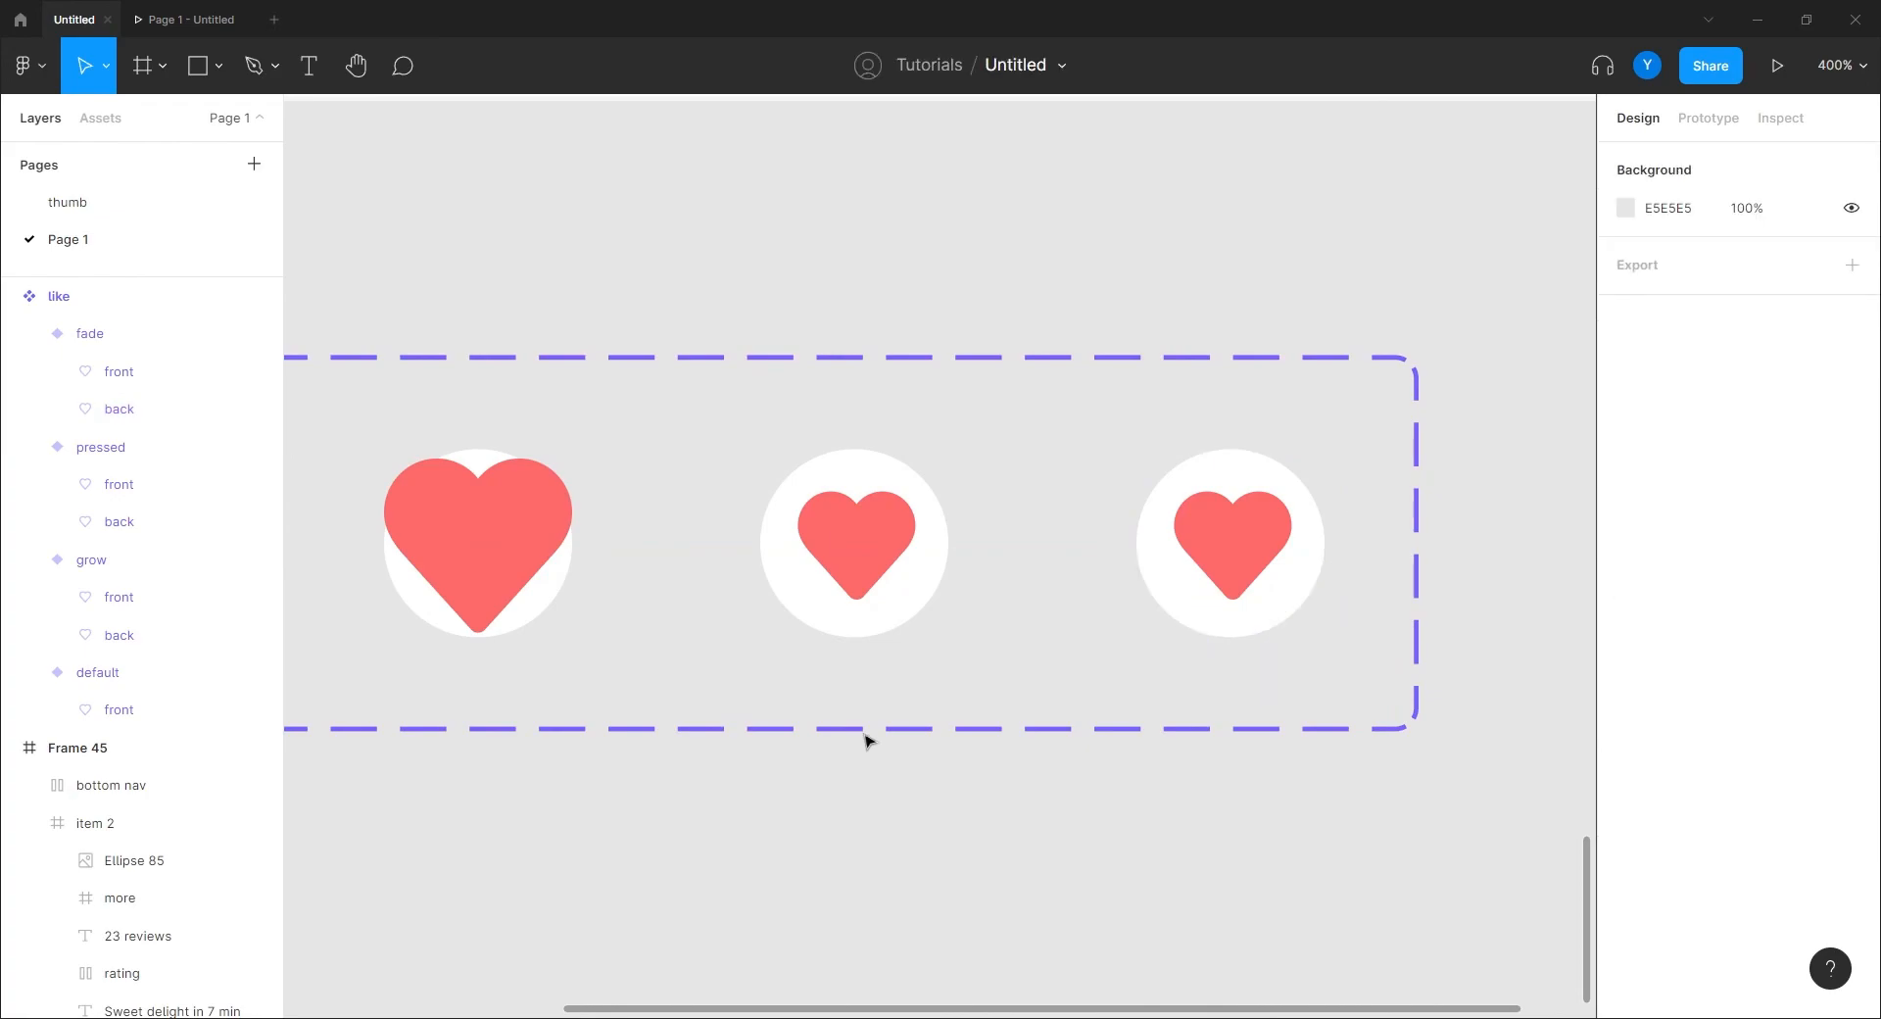
Check the interaction details of the after-delay transition from the pressed variant to fade.
click(931, 566)
click(1698, 118)
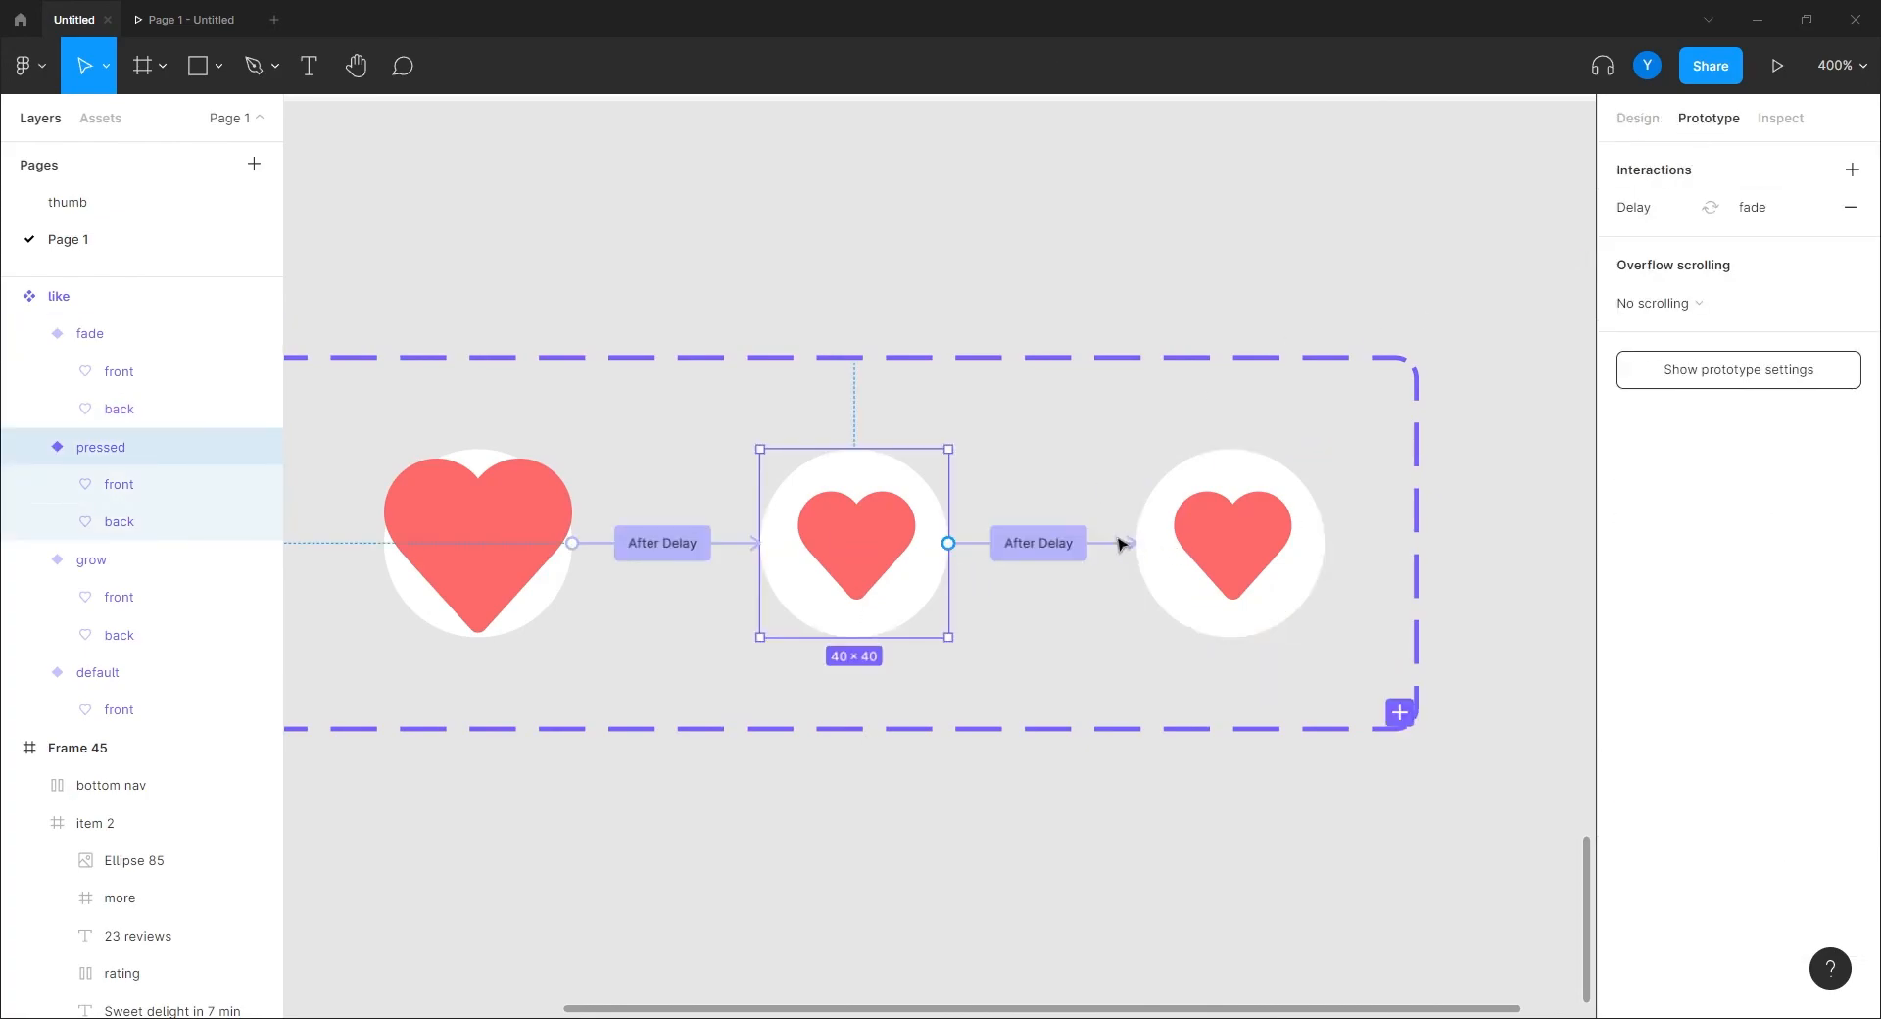
click(1038, 542)
click(505, 240)
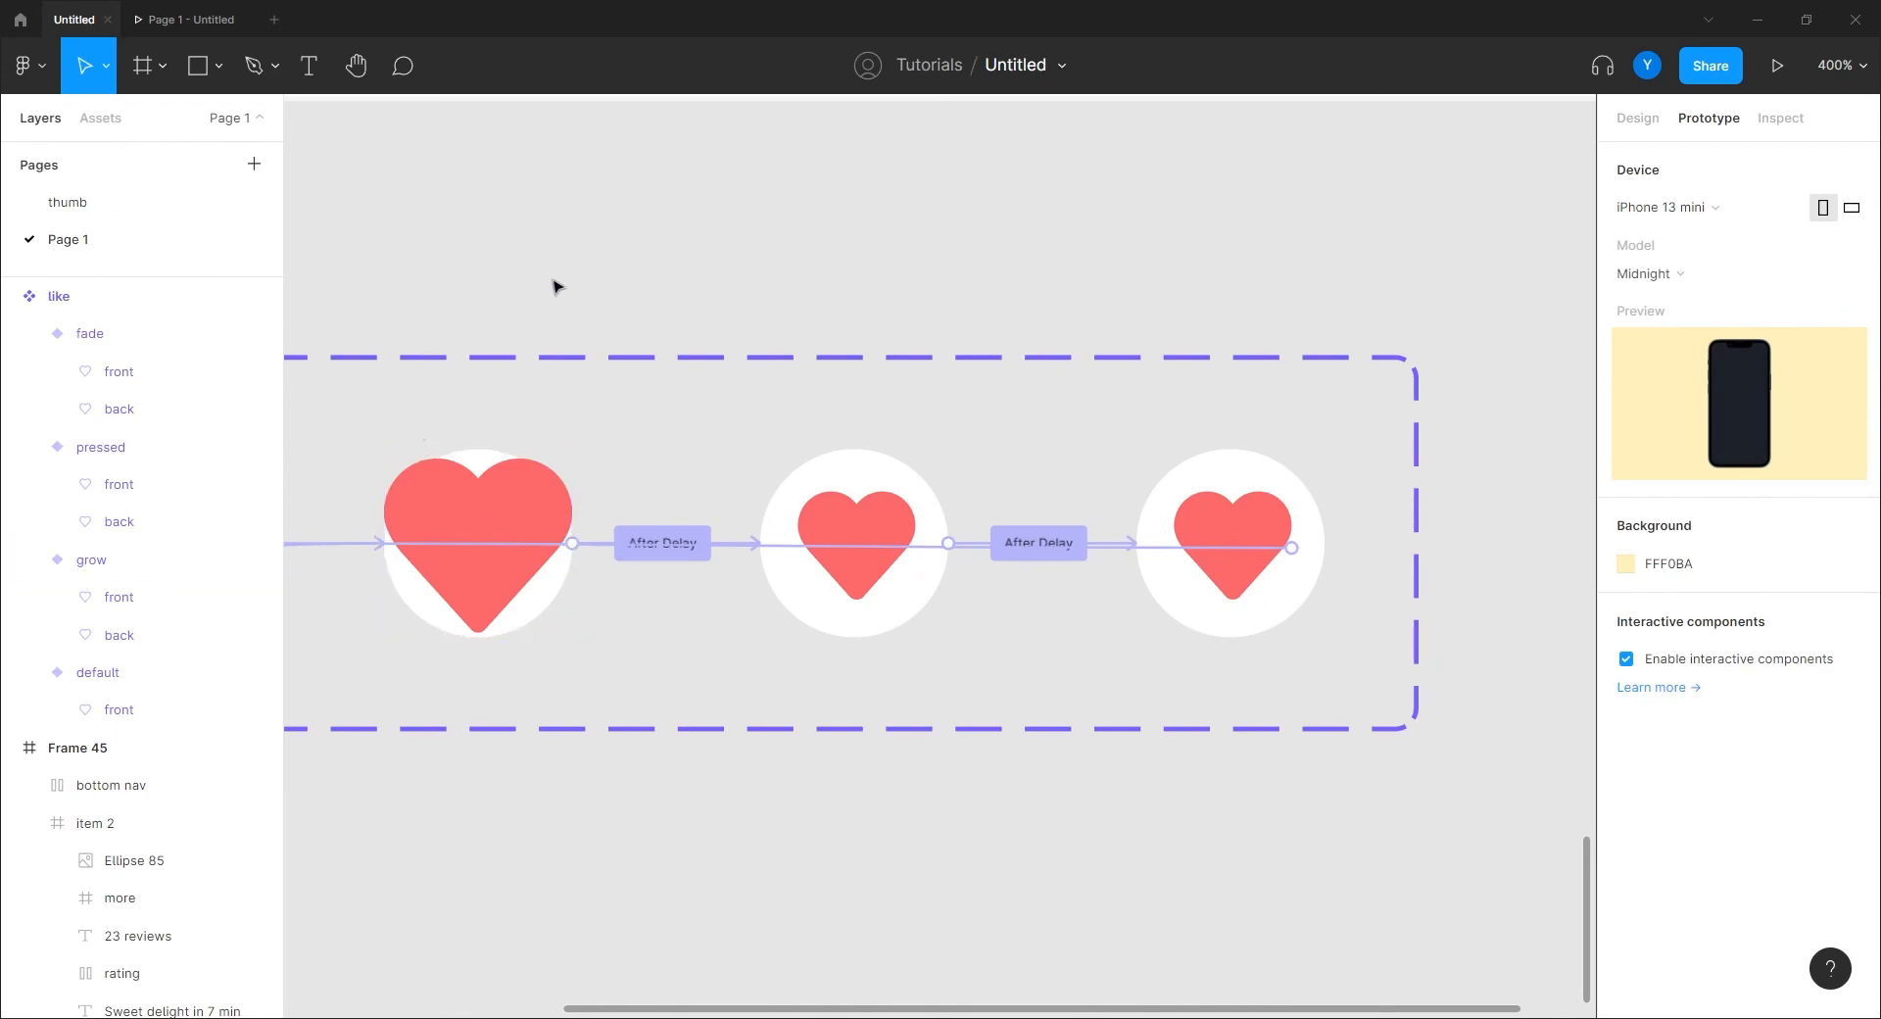
Test the enlarged fading heart by toggling the ramen card's like button repeatedly in the prototype, and return to the design file.
click(217, 21)
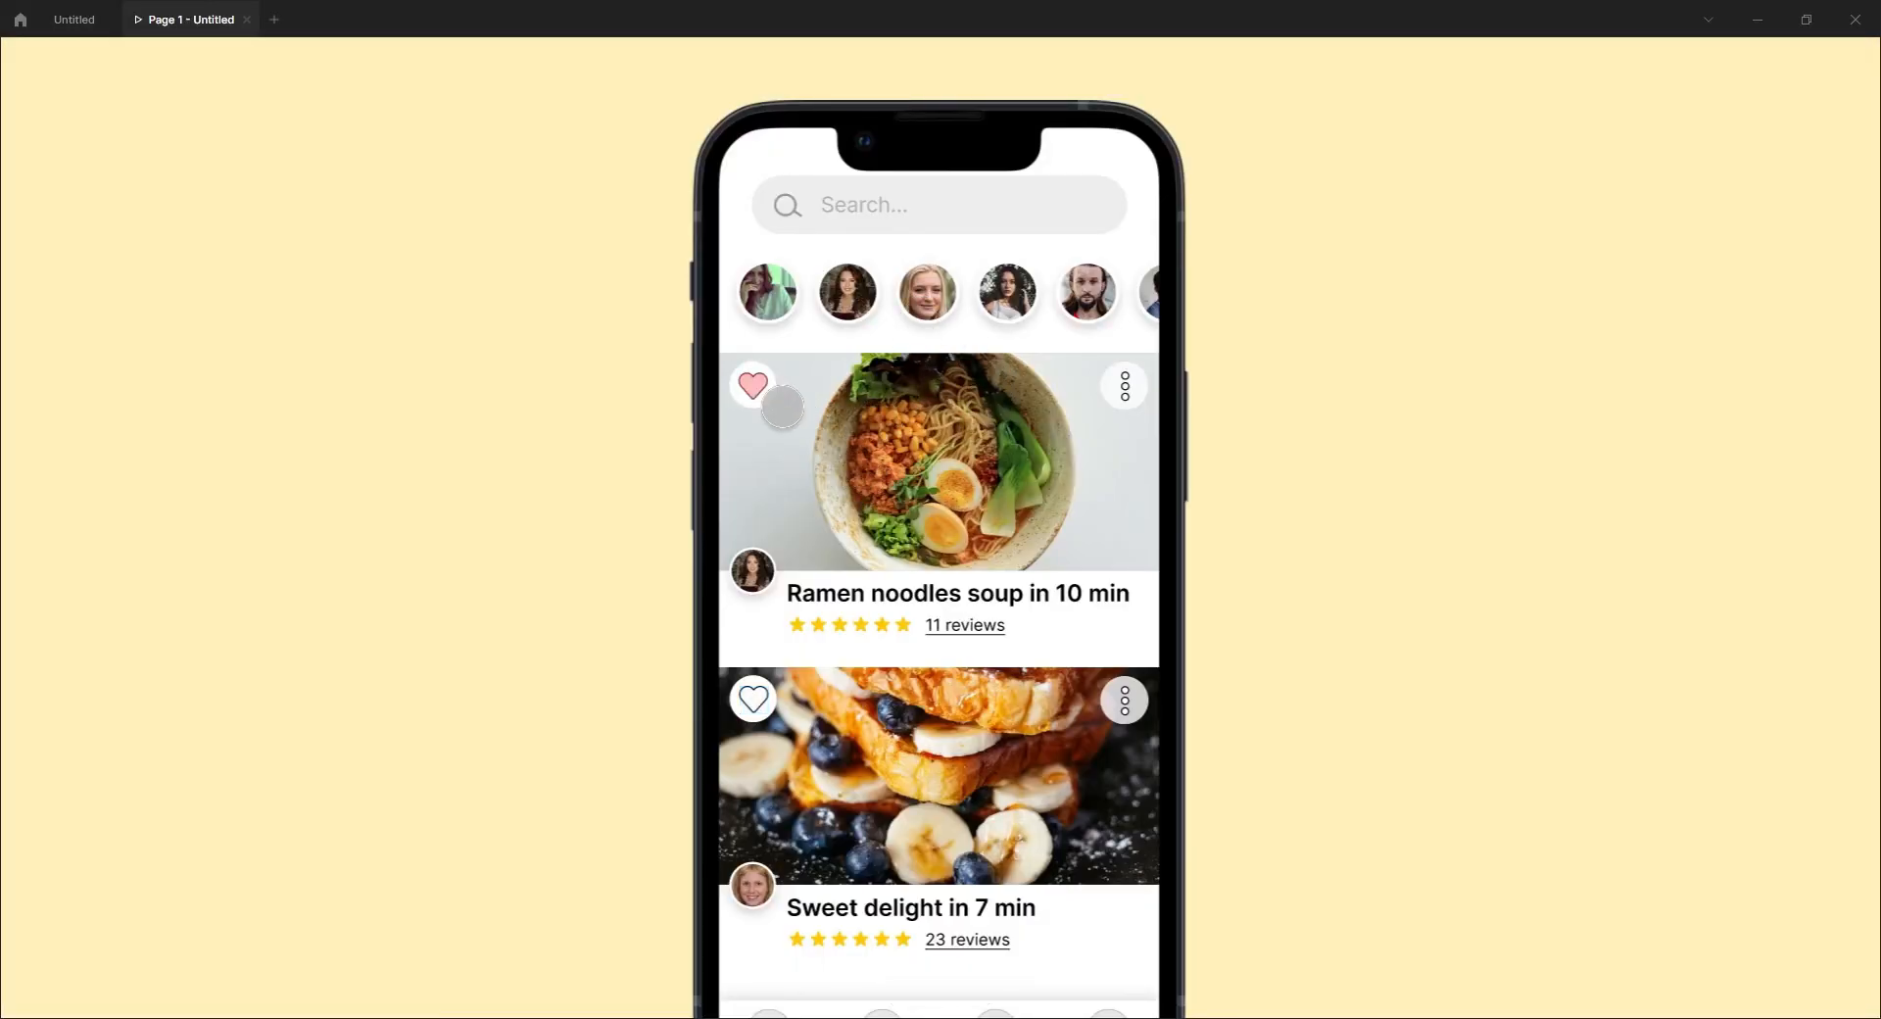
click(757, 385)
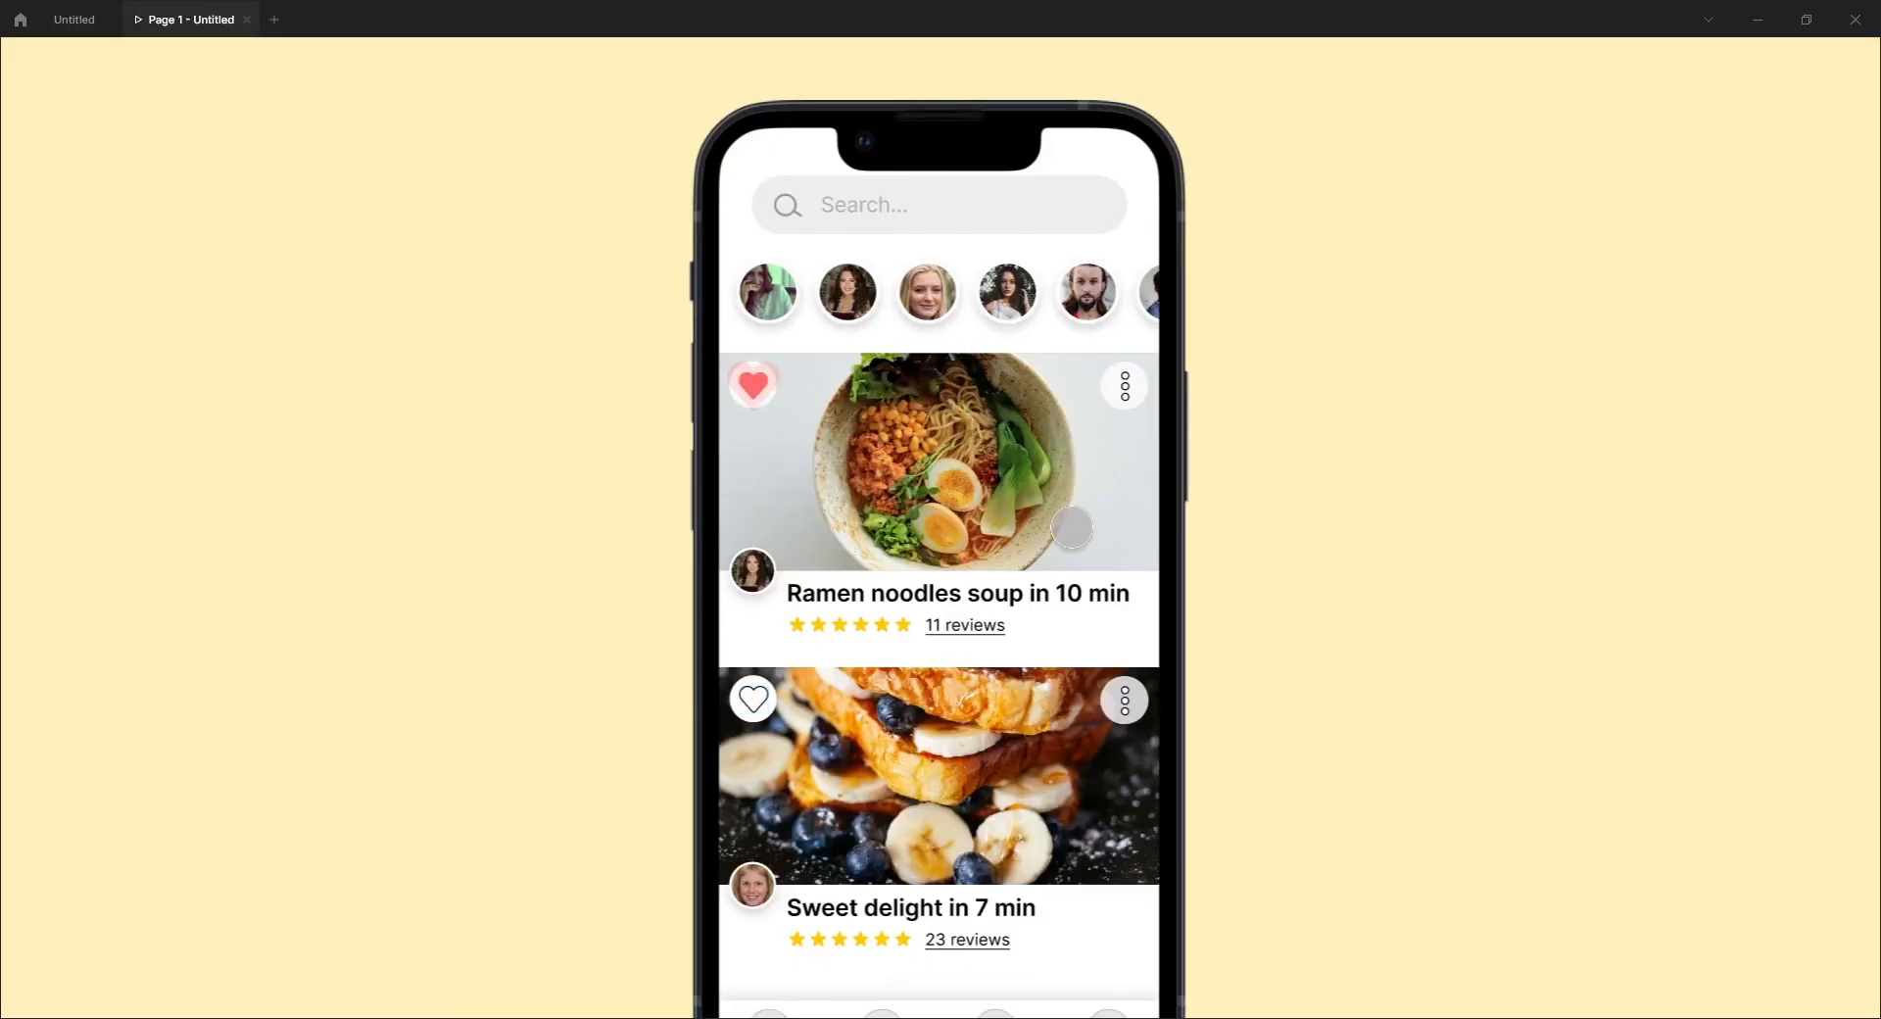
click(761, 387)
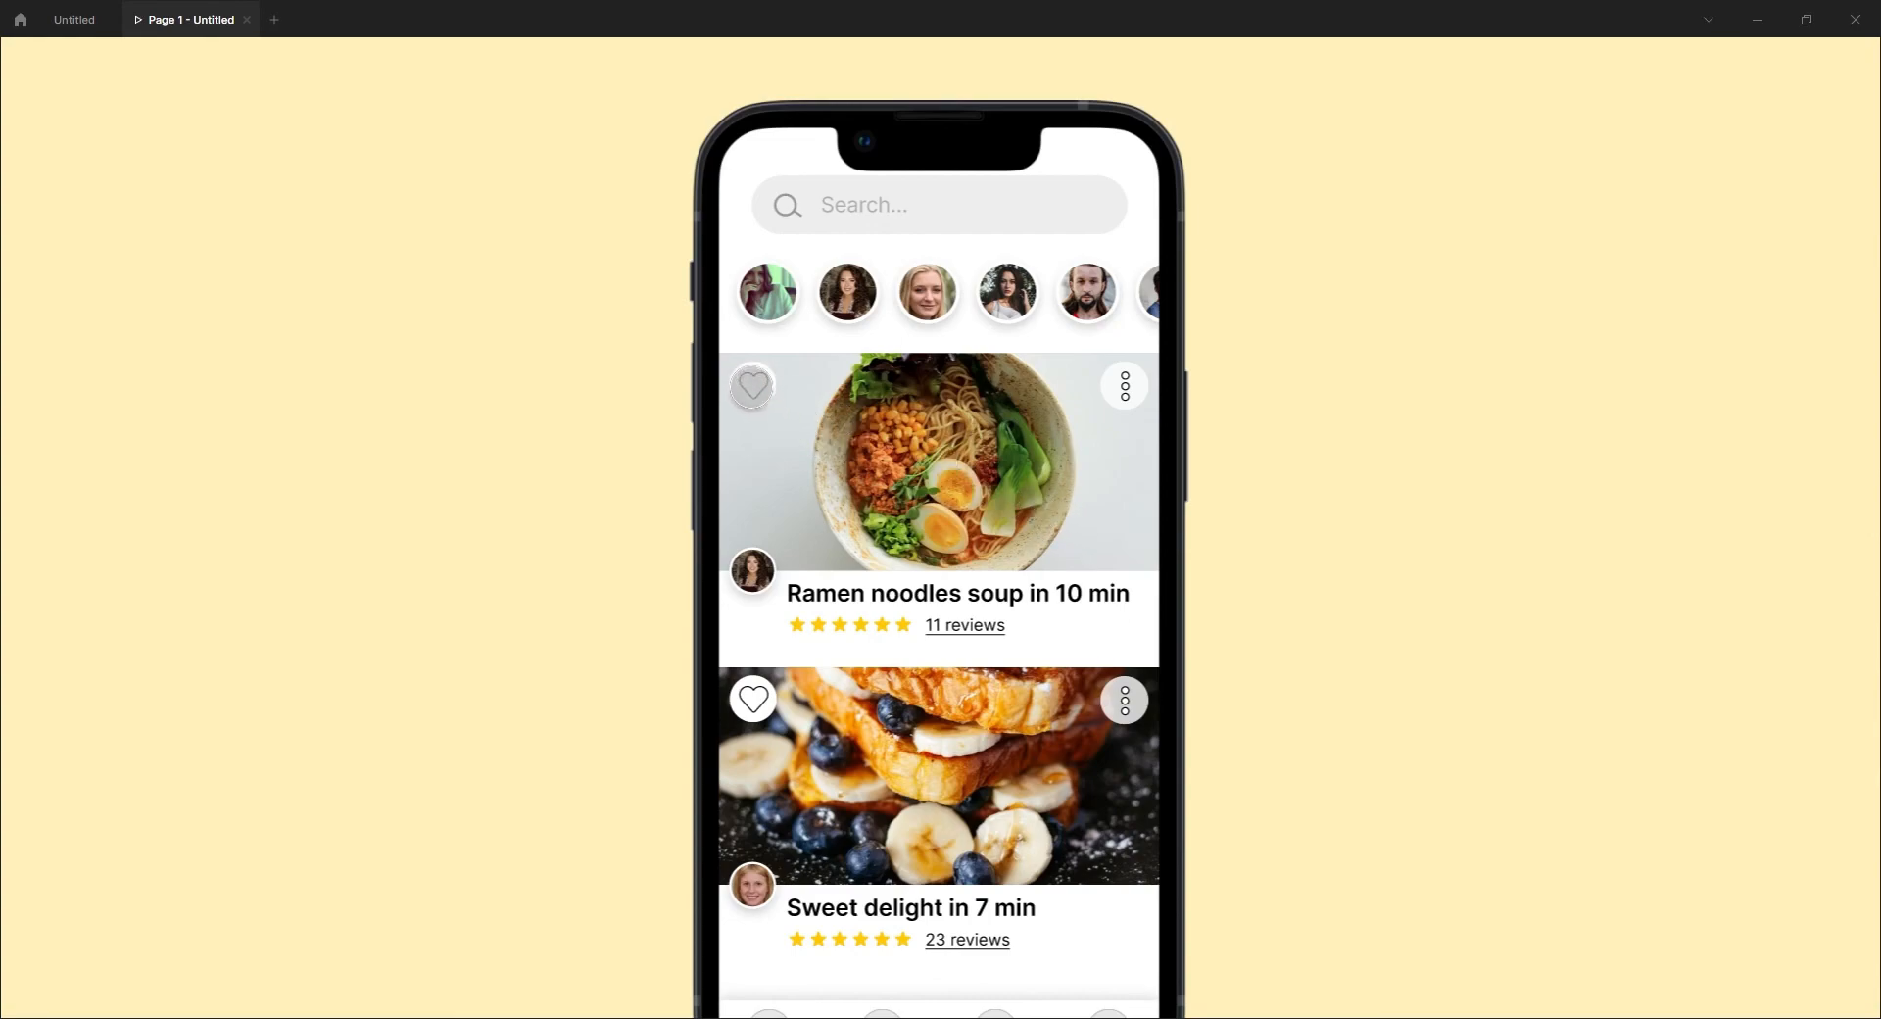
click(754, 388)
click(753, 387)
click(753, 386)
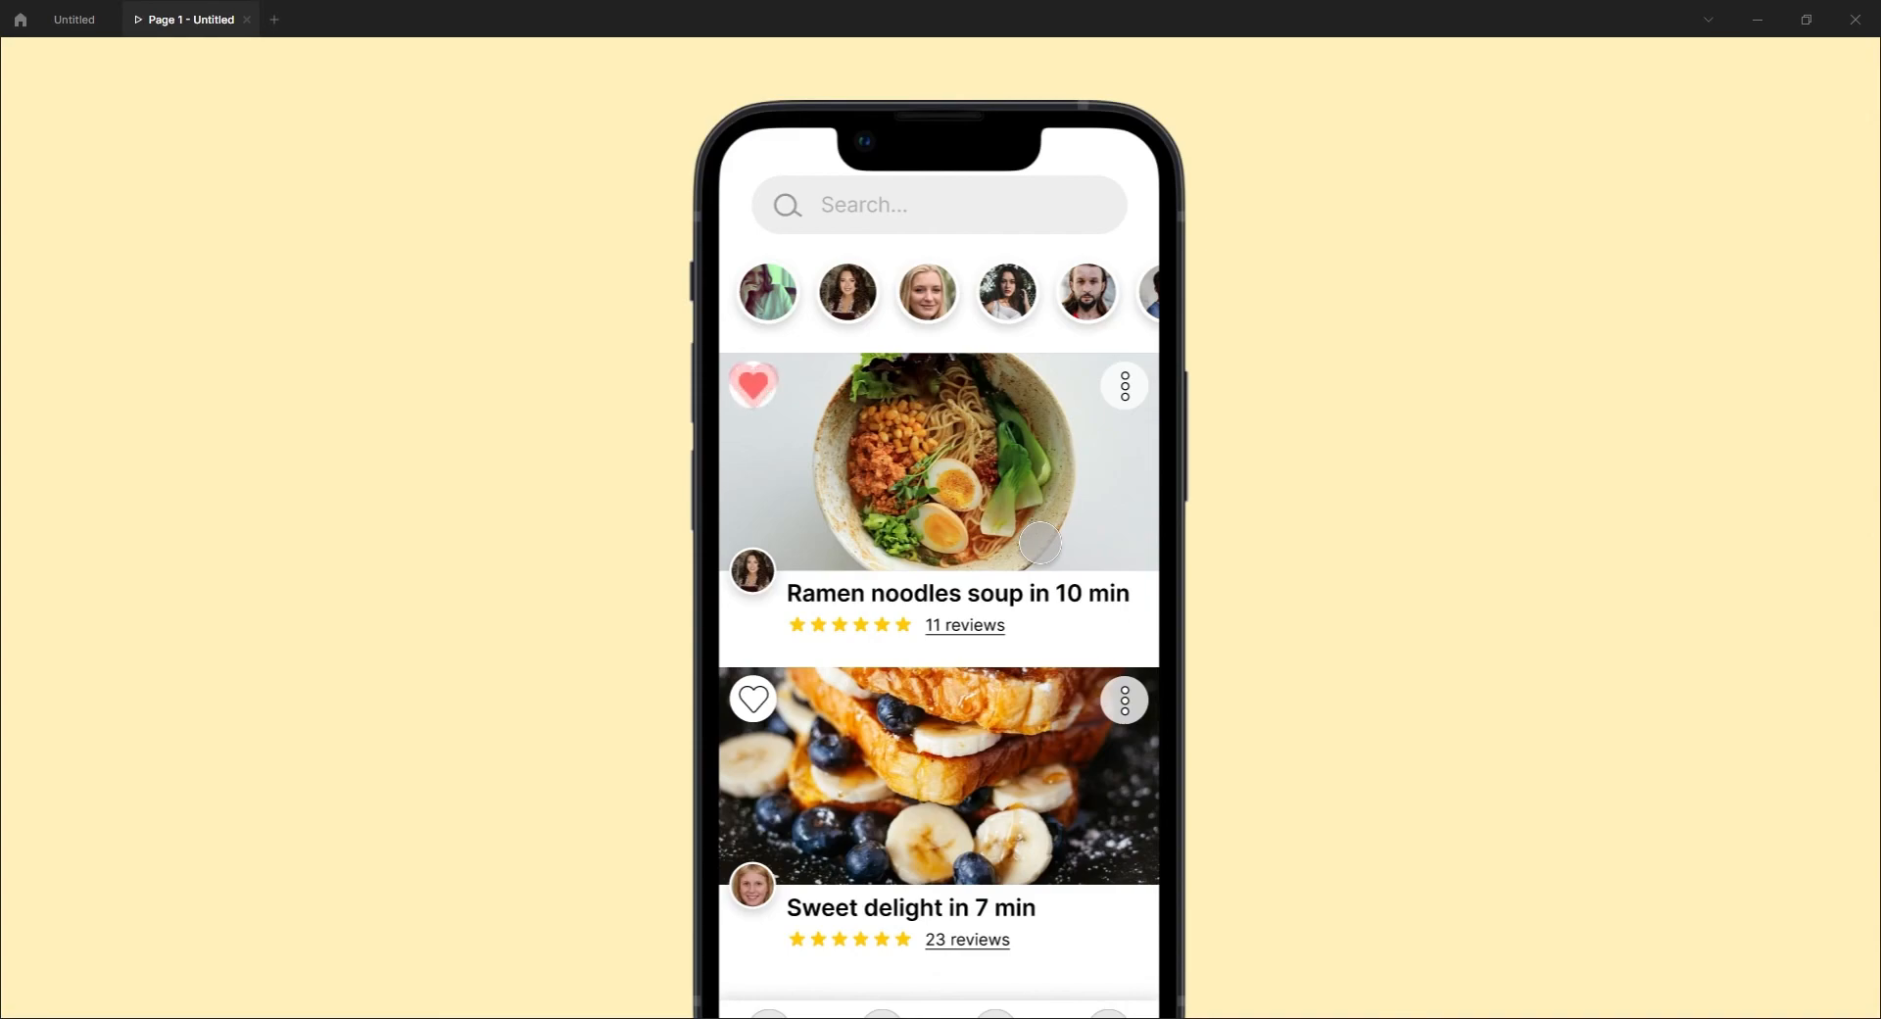
click(756, 400)
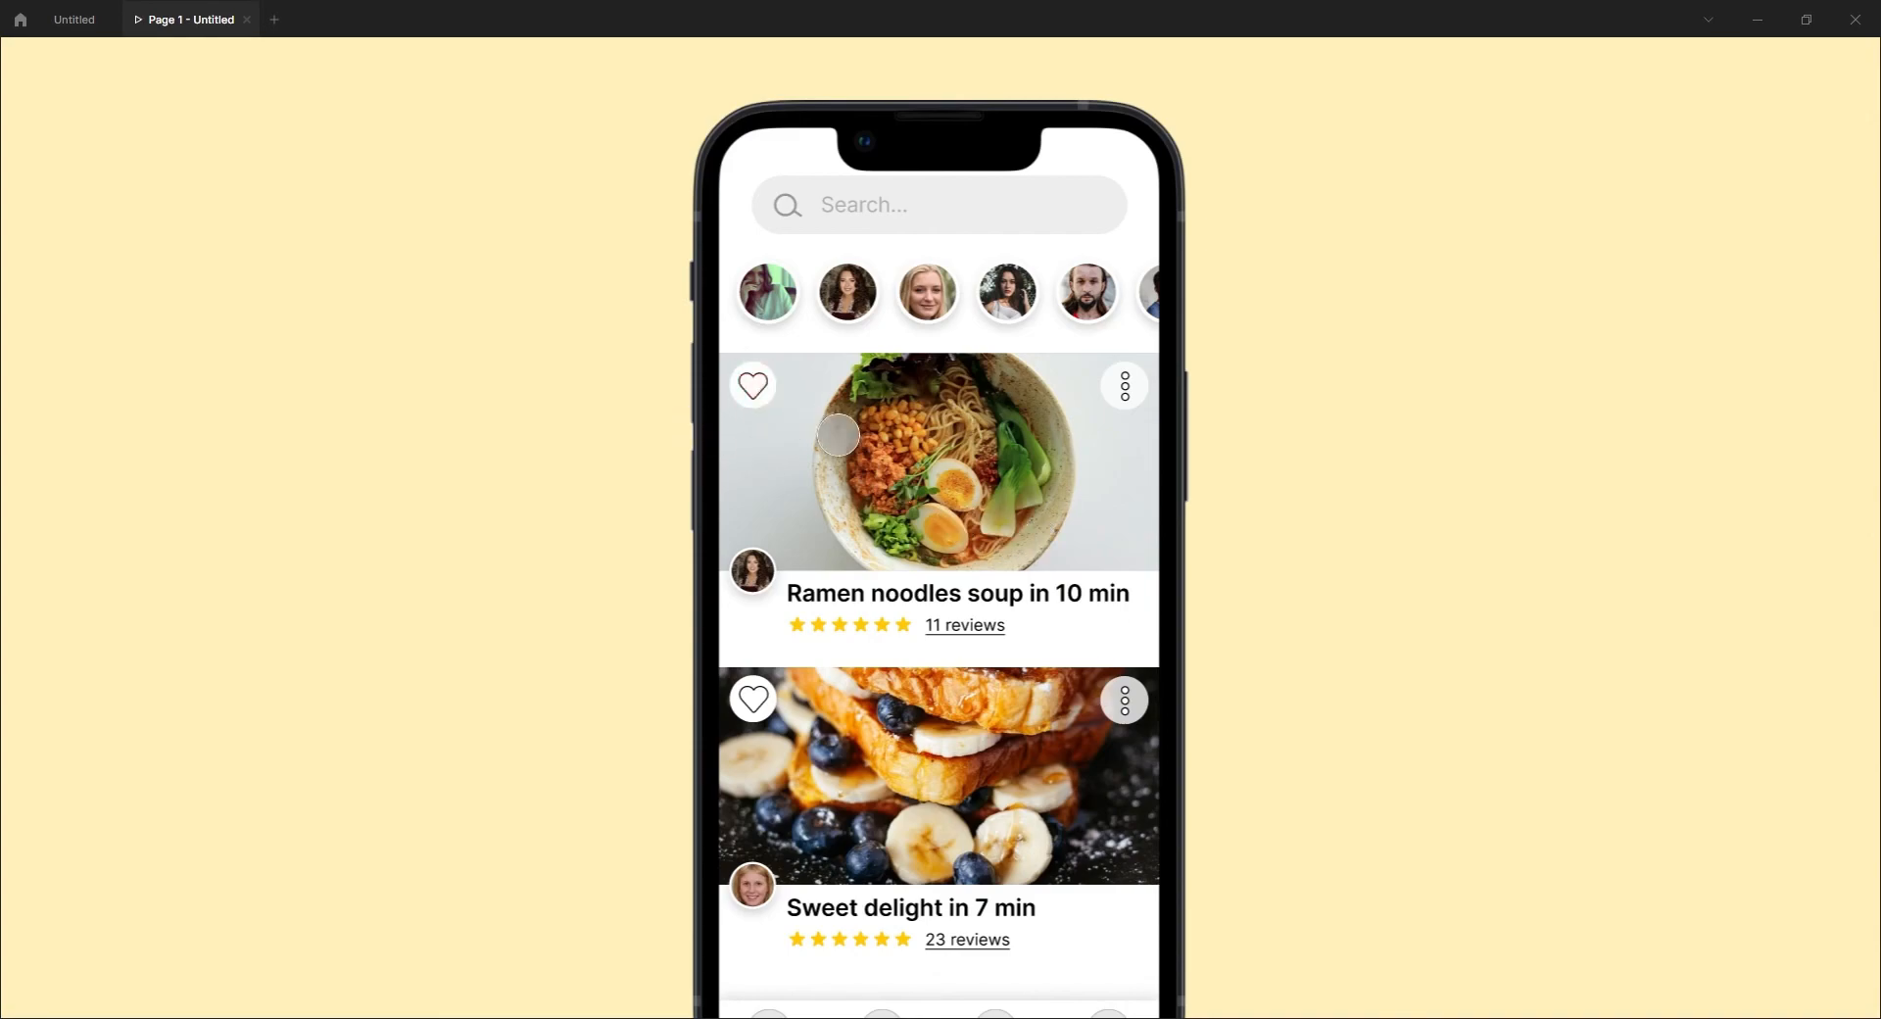
click(753, 387)
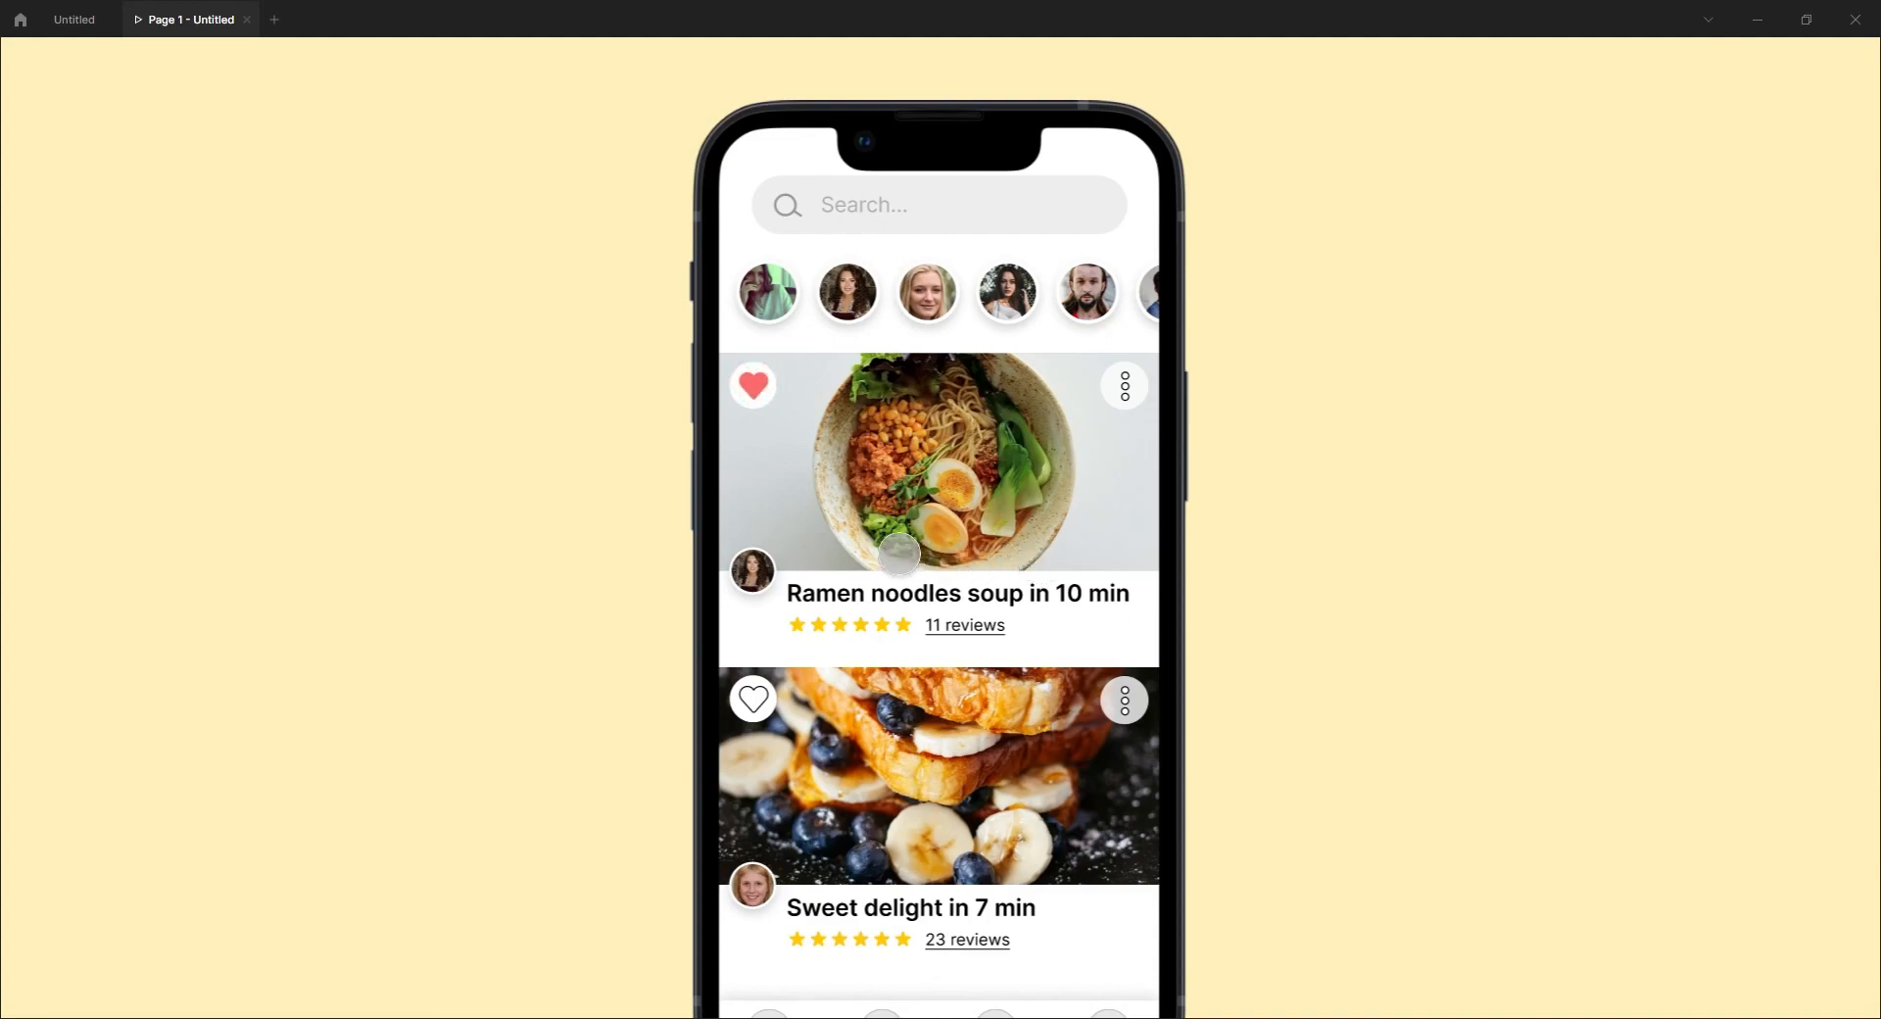
click(753, 387)
click(753, 386)
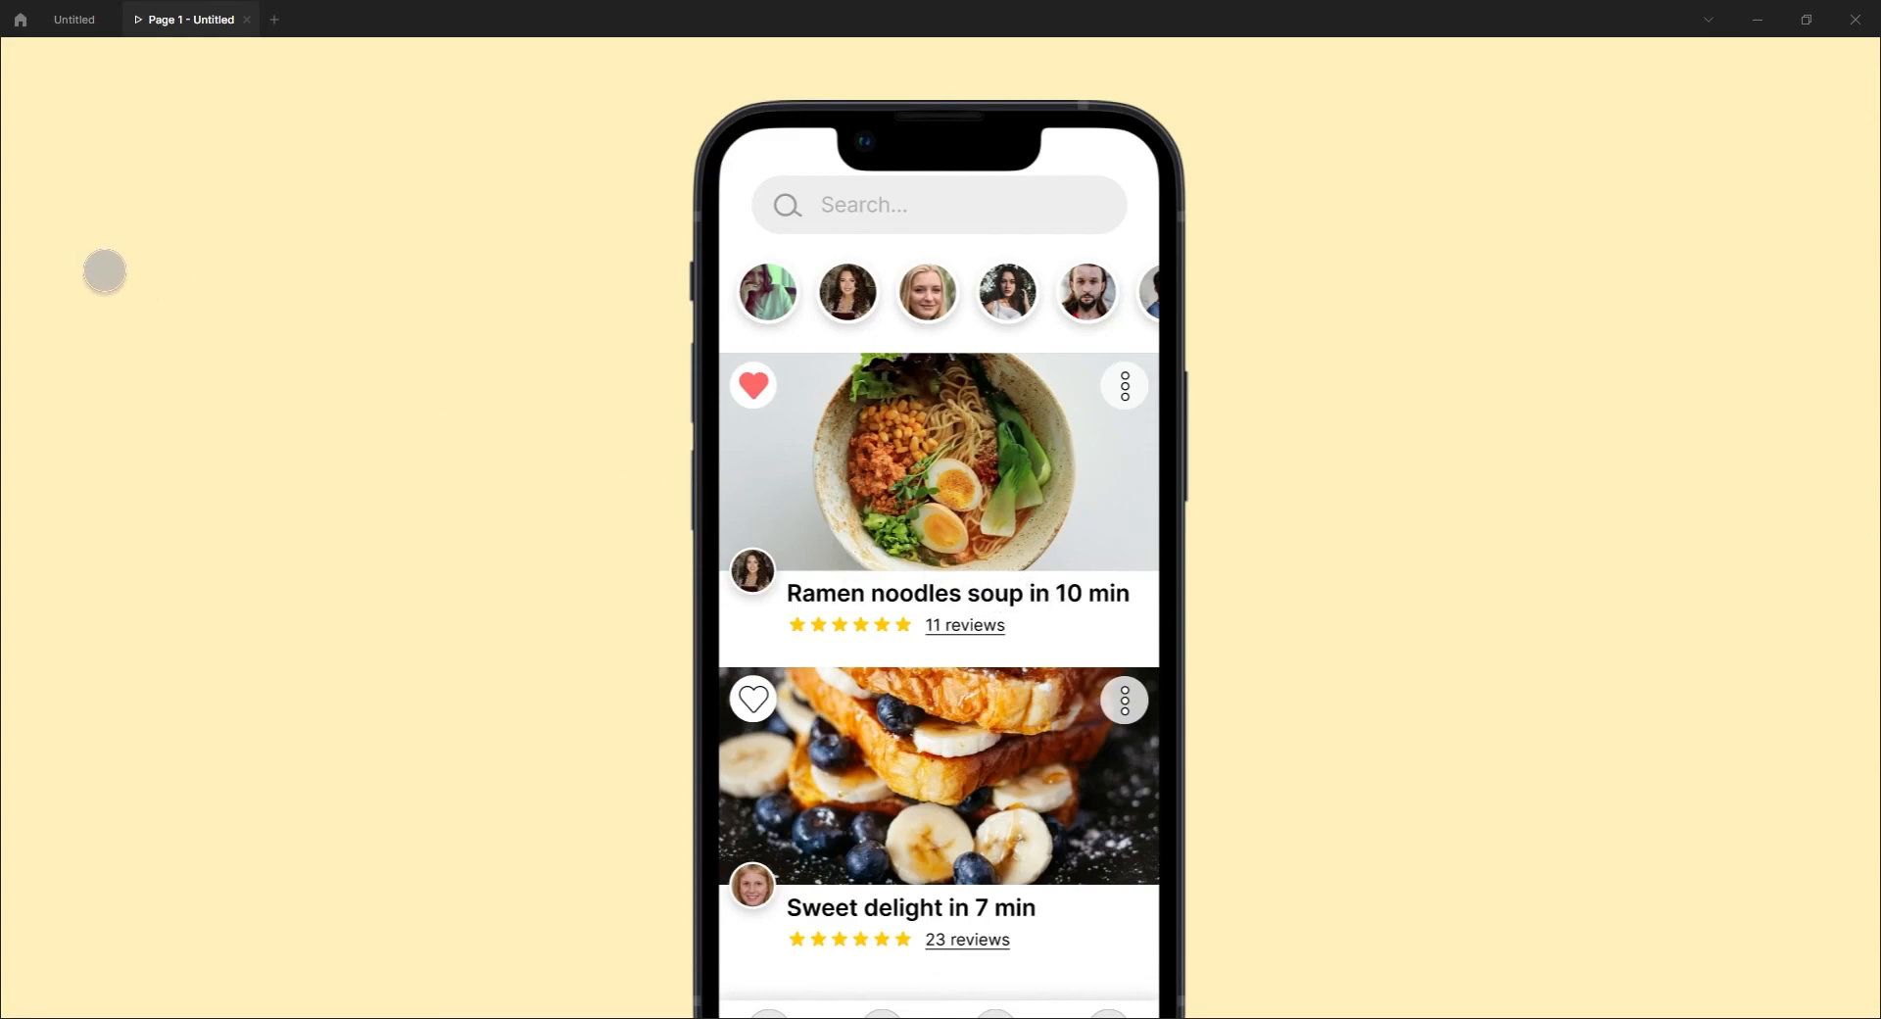
click(75, 19)
scroll(735, 774, left, 3)
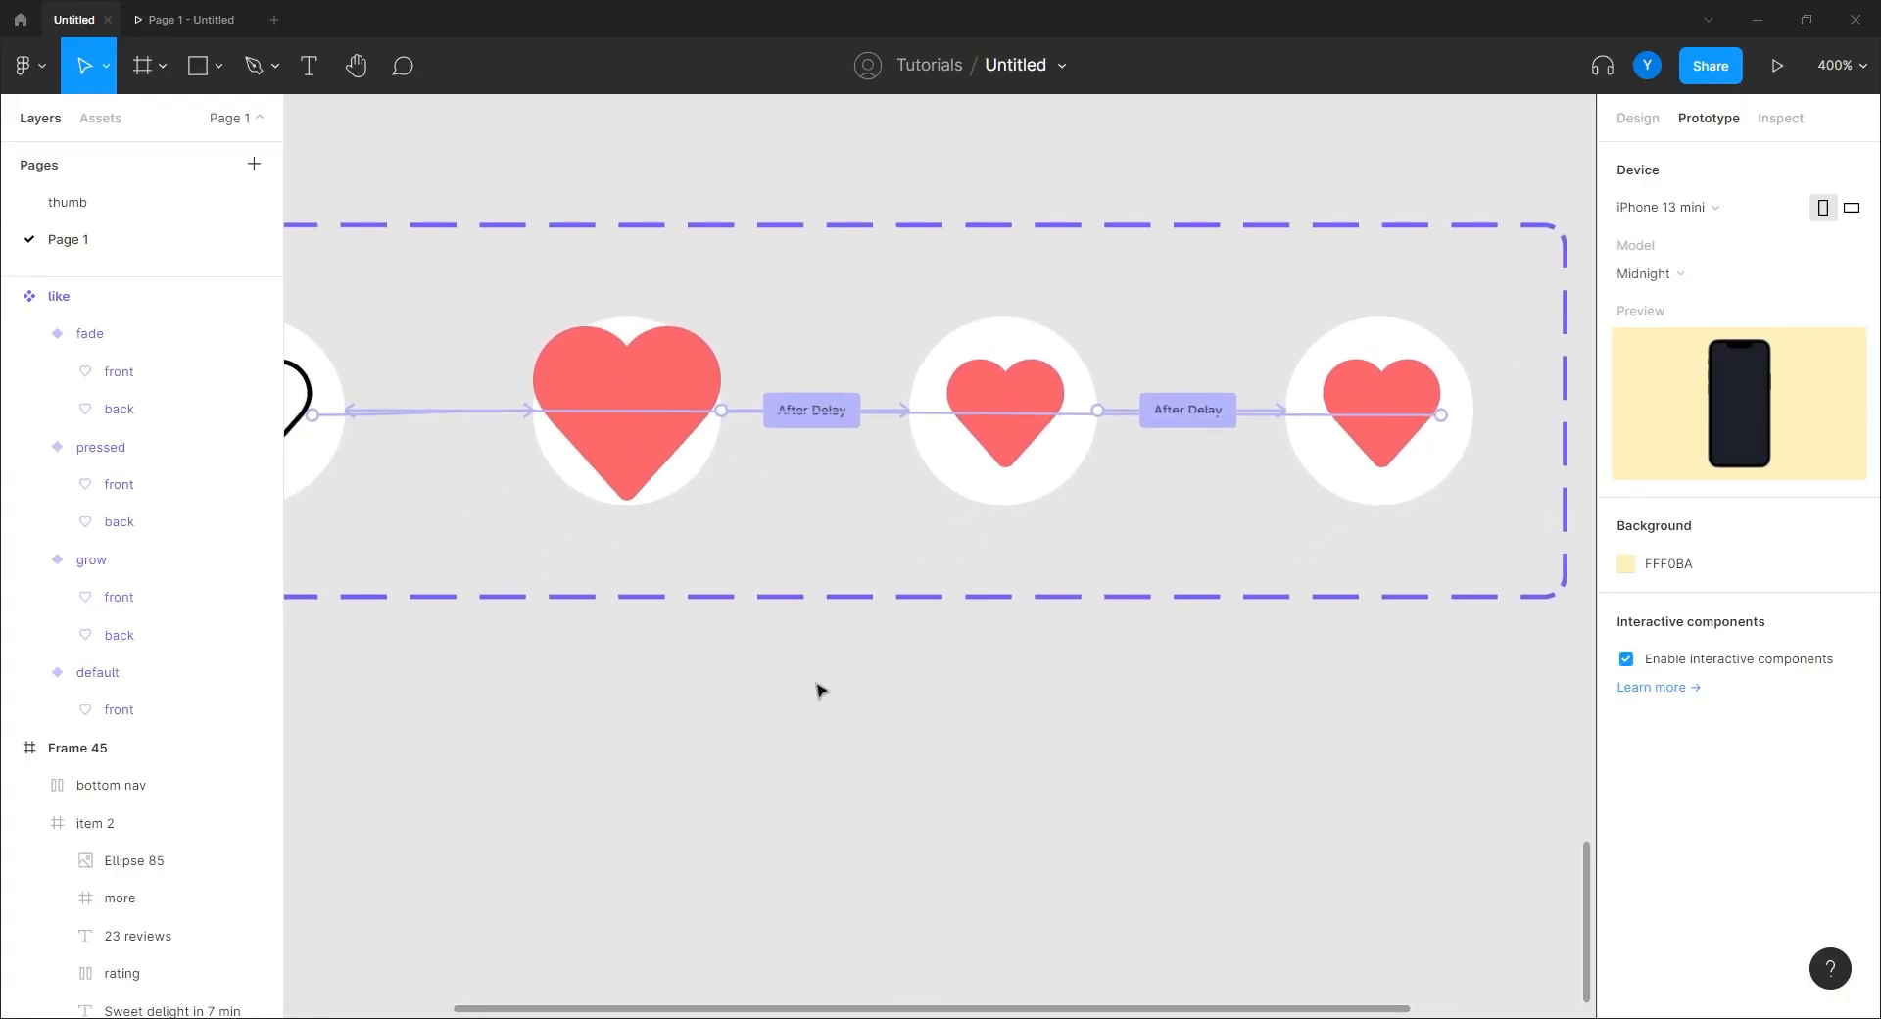
key(shift+0)
drag(618, 449, 652, 562)
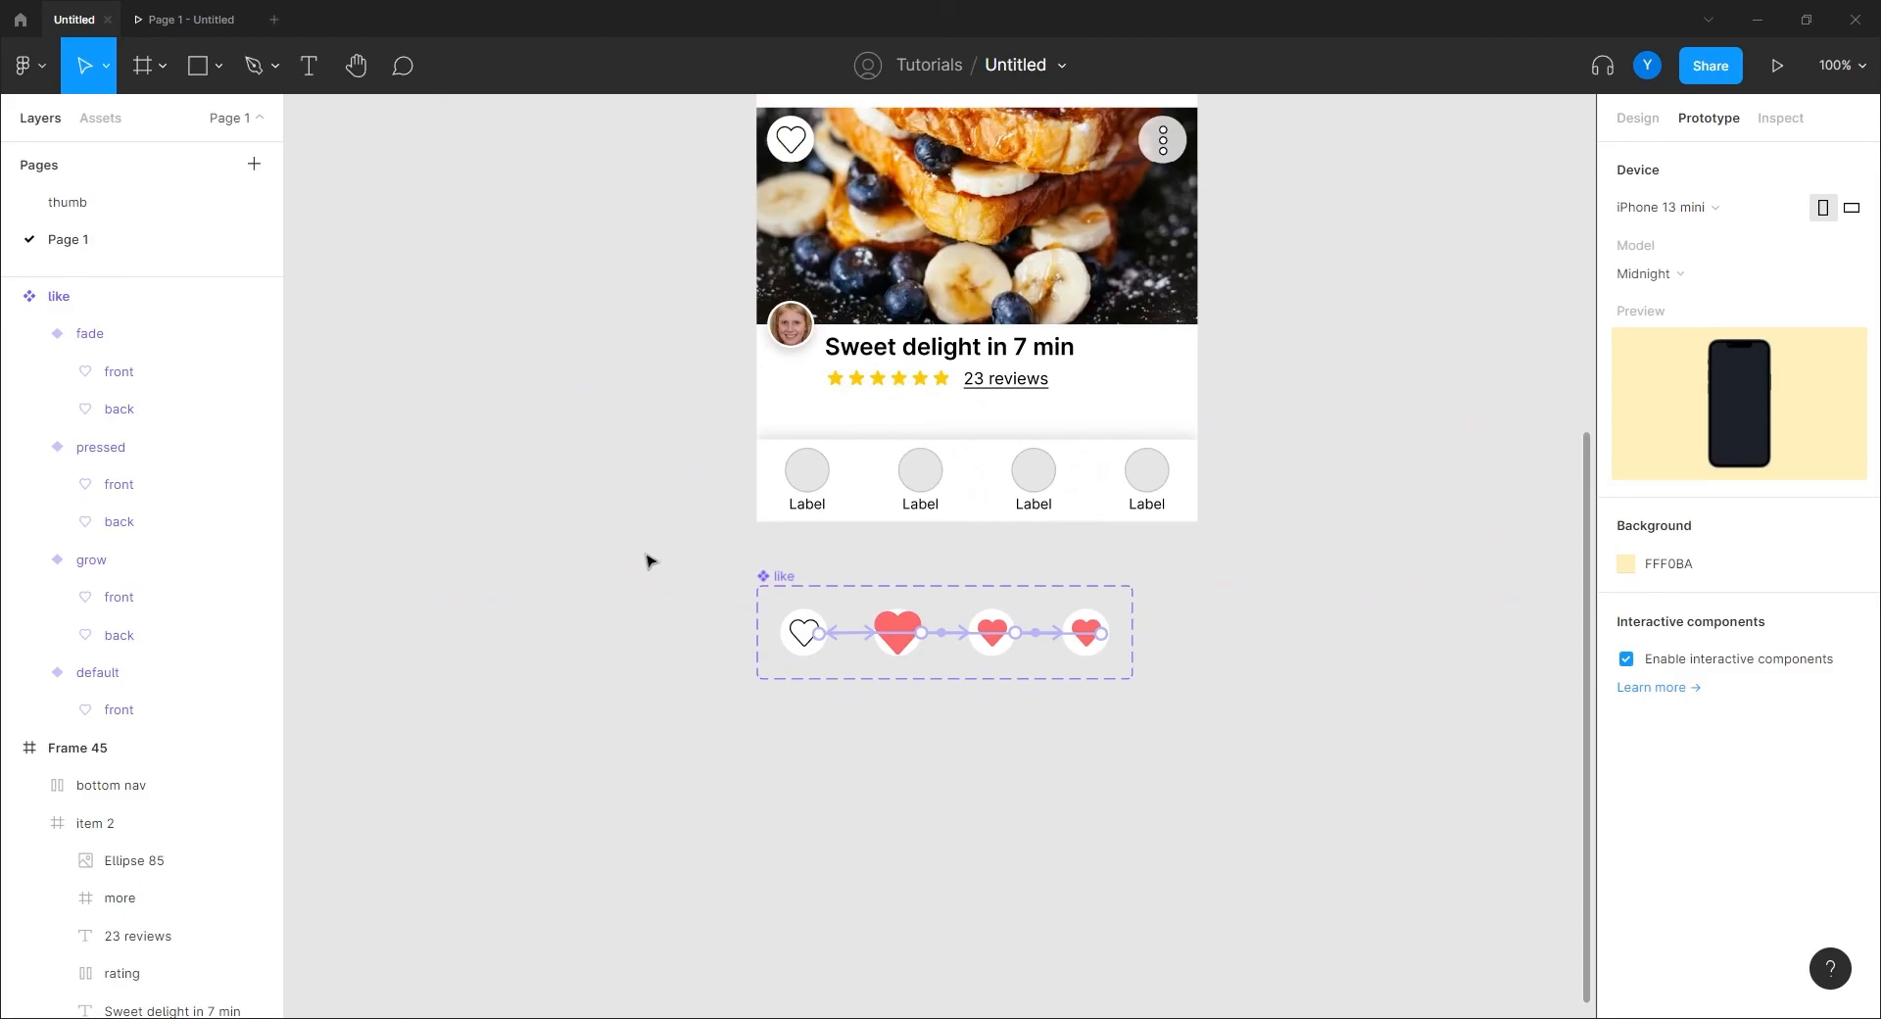
drag(688, 306, 656, 378)
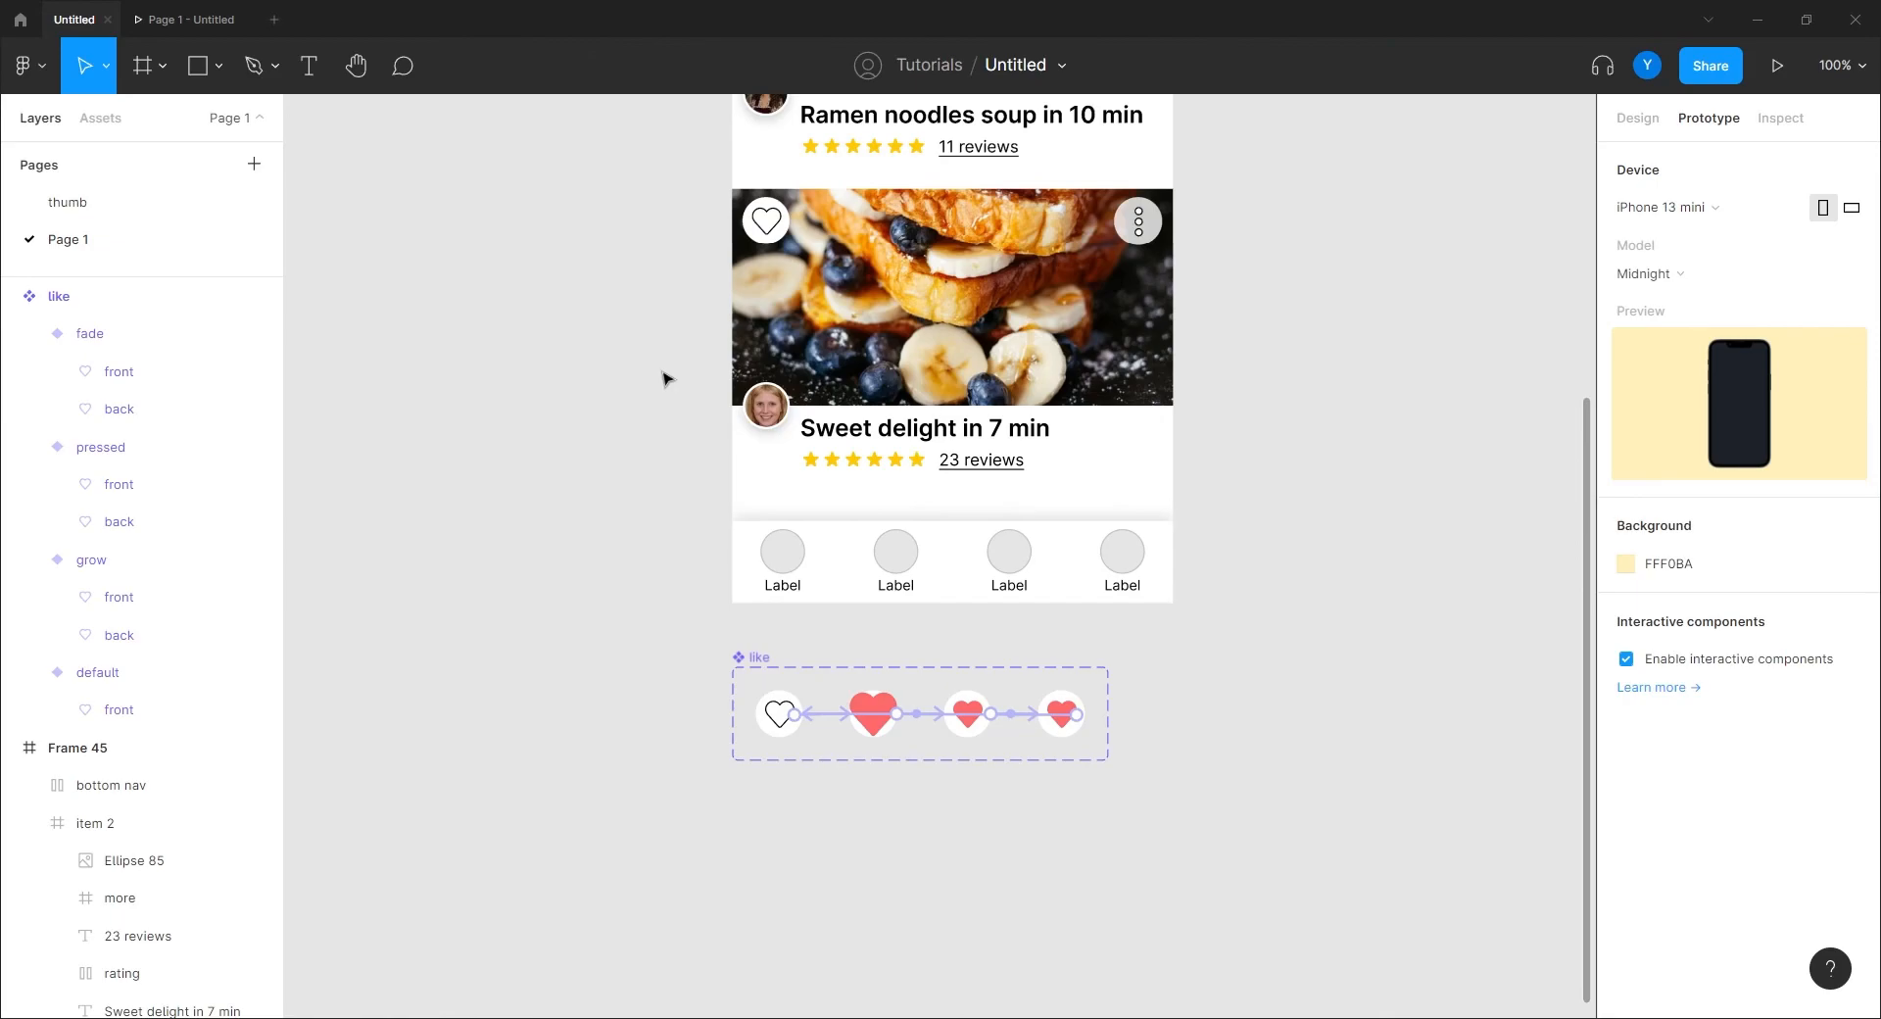
key(ctrl+minus)
drag(725, 307, 683, 417)
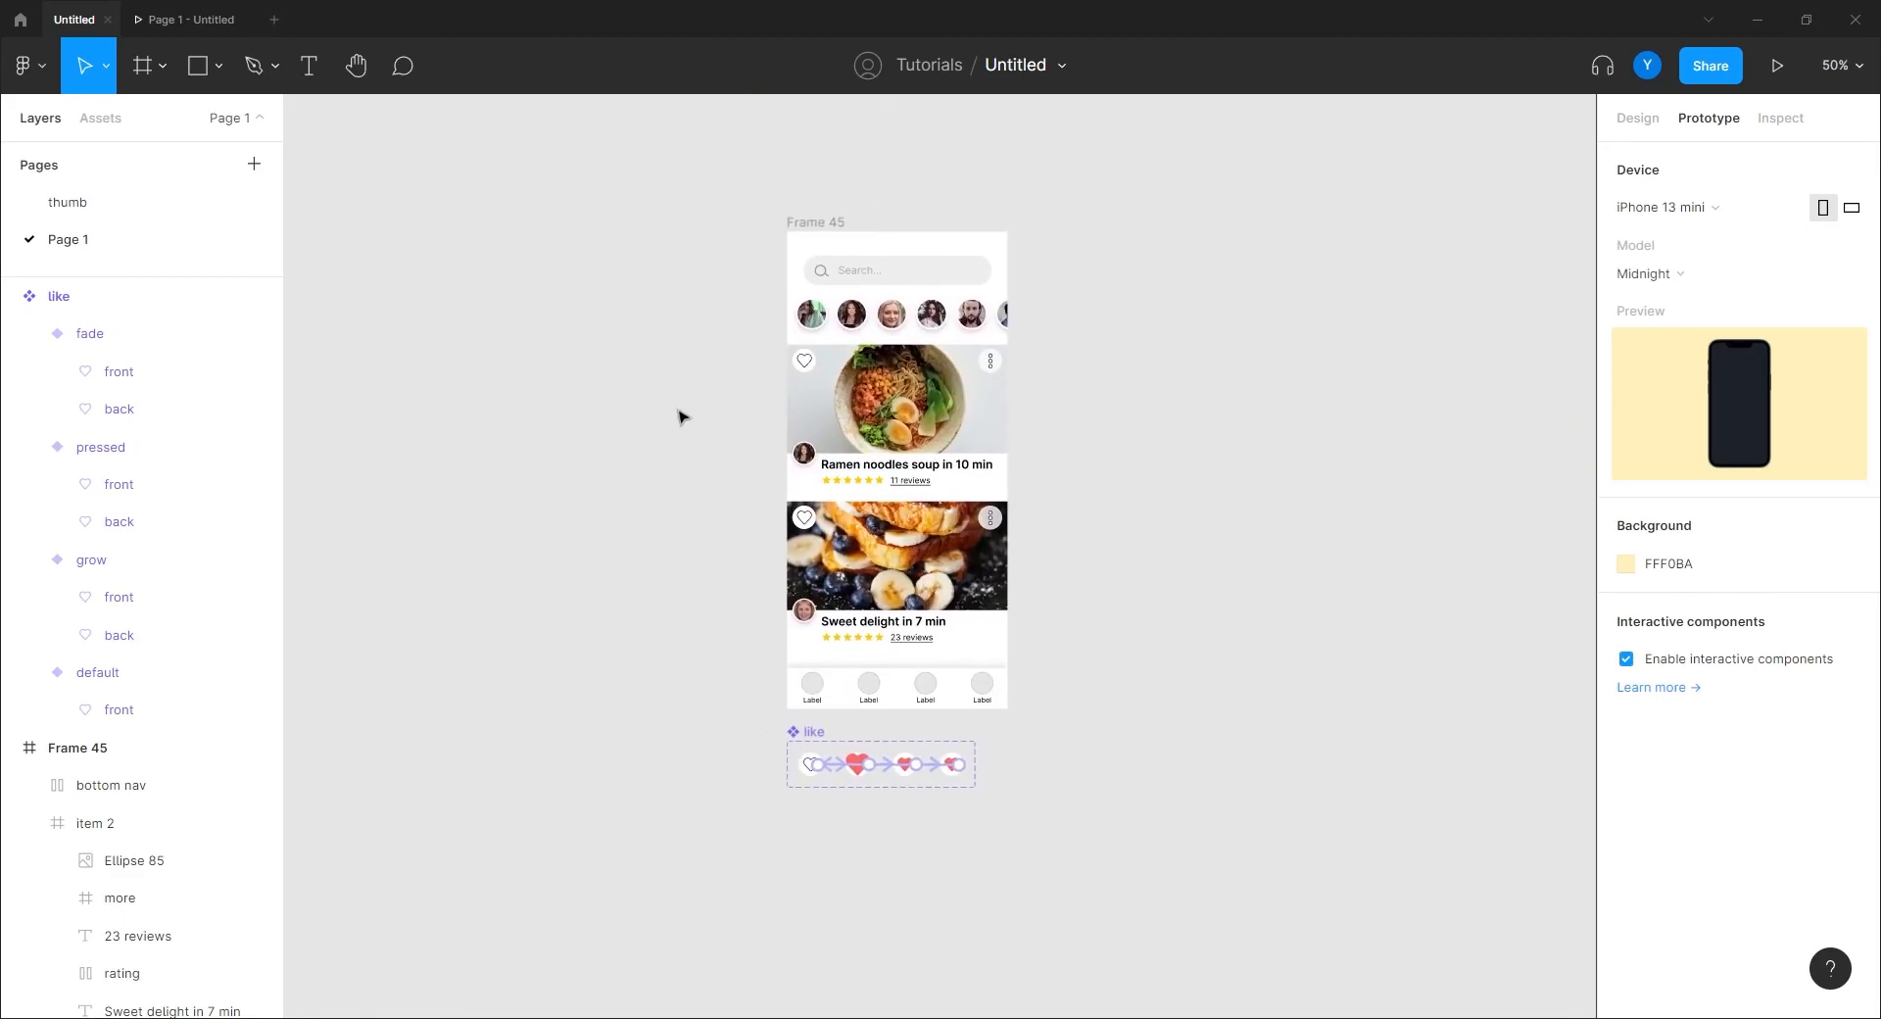